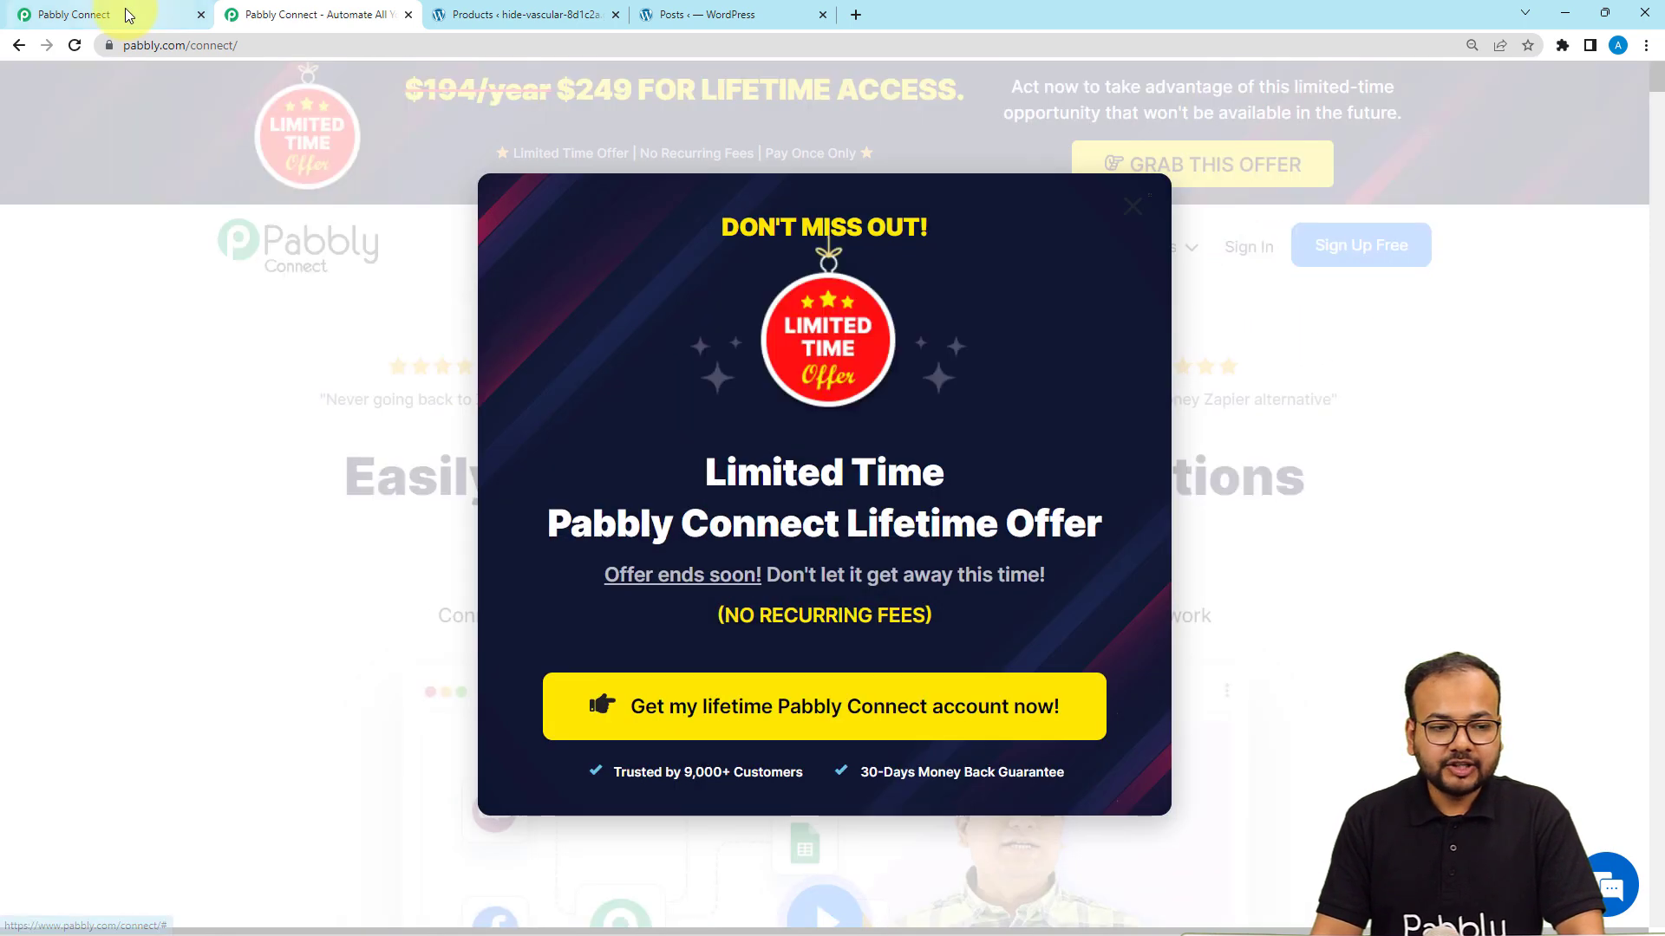
Switch to the Pabbly Connect dashboard and create a workflow named "Export New WooCommerce Products from one Store to Another"
click(123, 14)
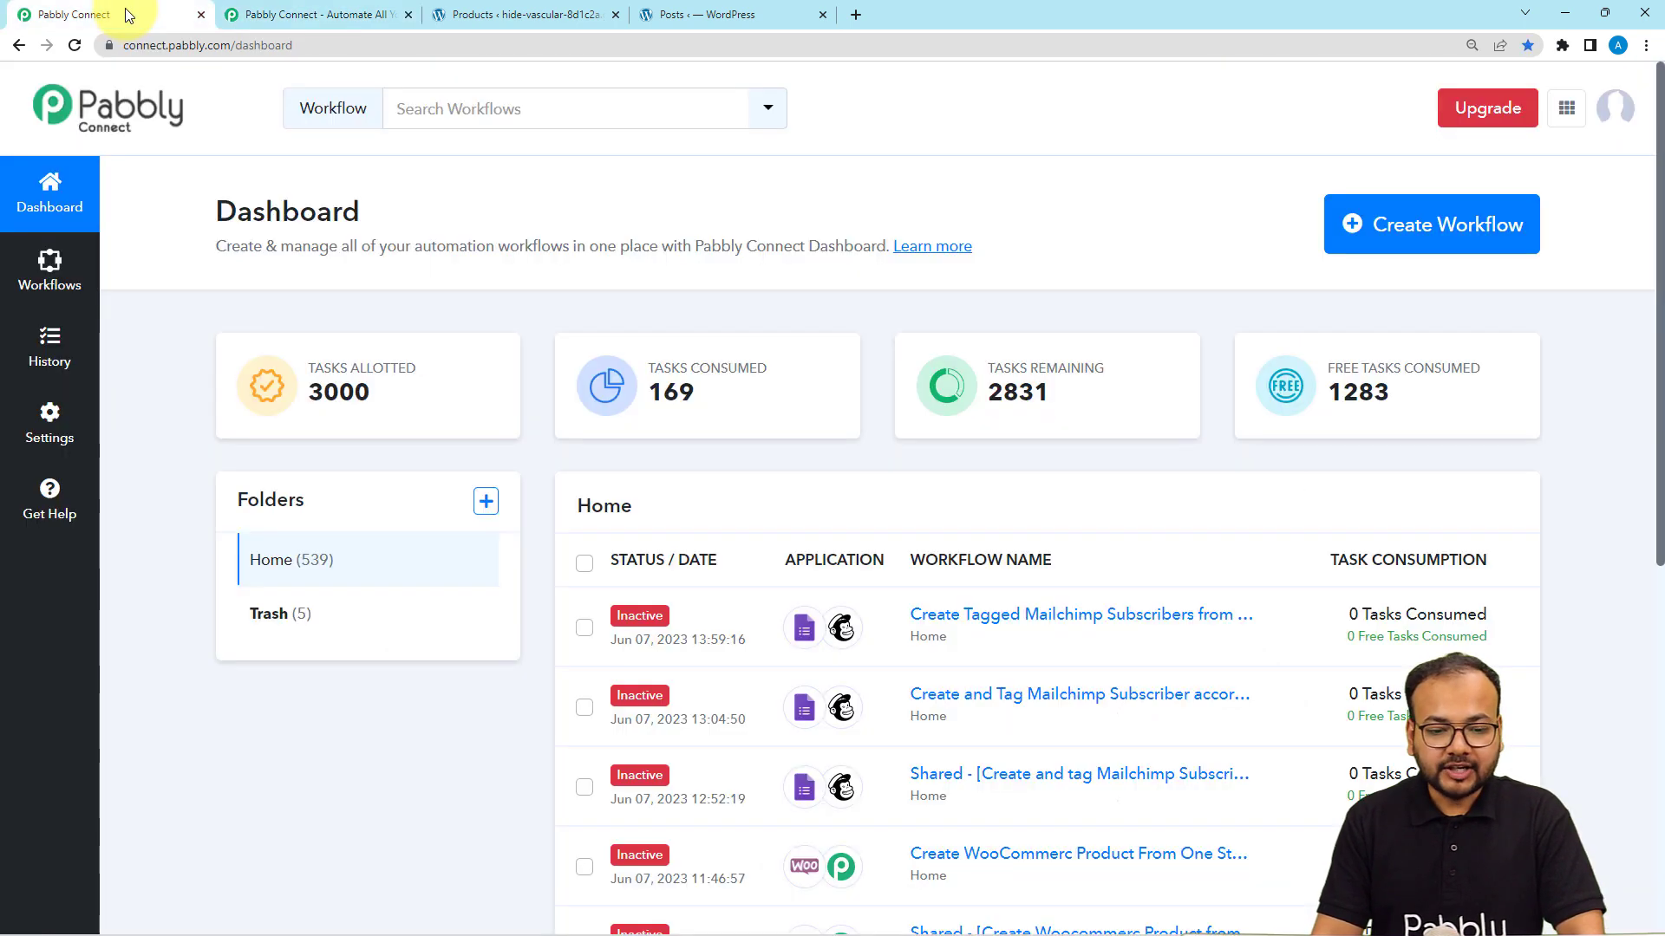
click(1464, 235)
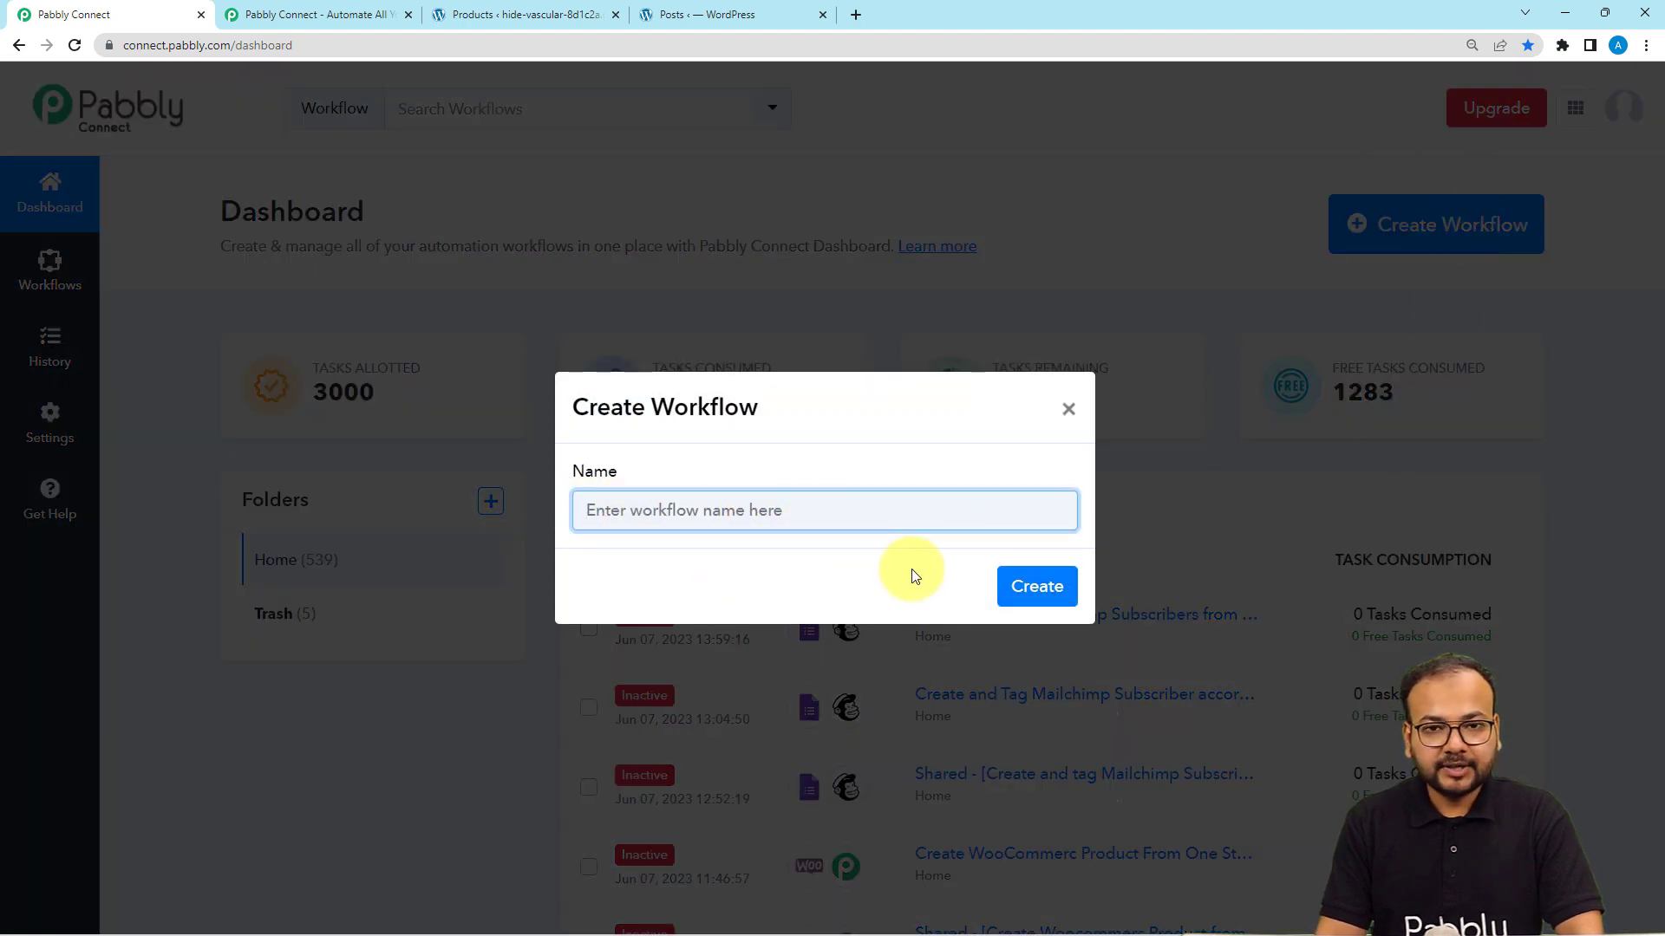
text(Export New WooCommerce Products from one Store to Another)
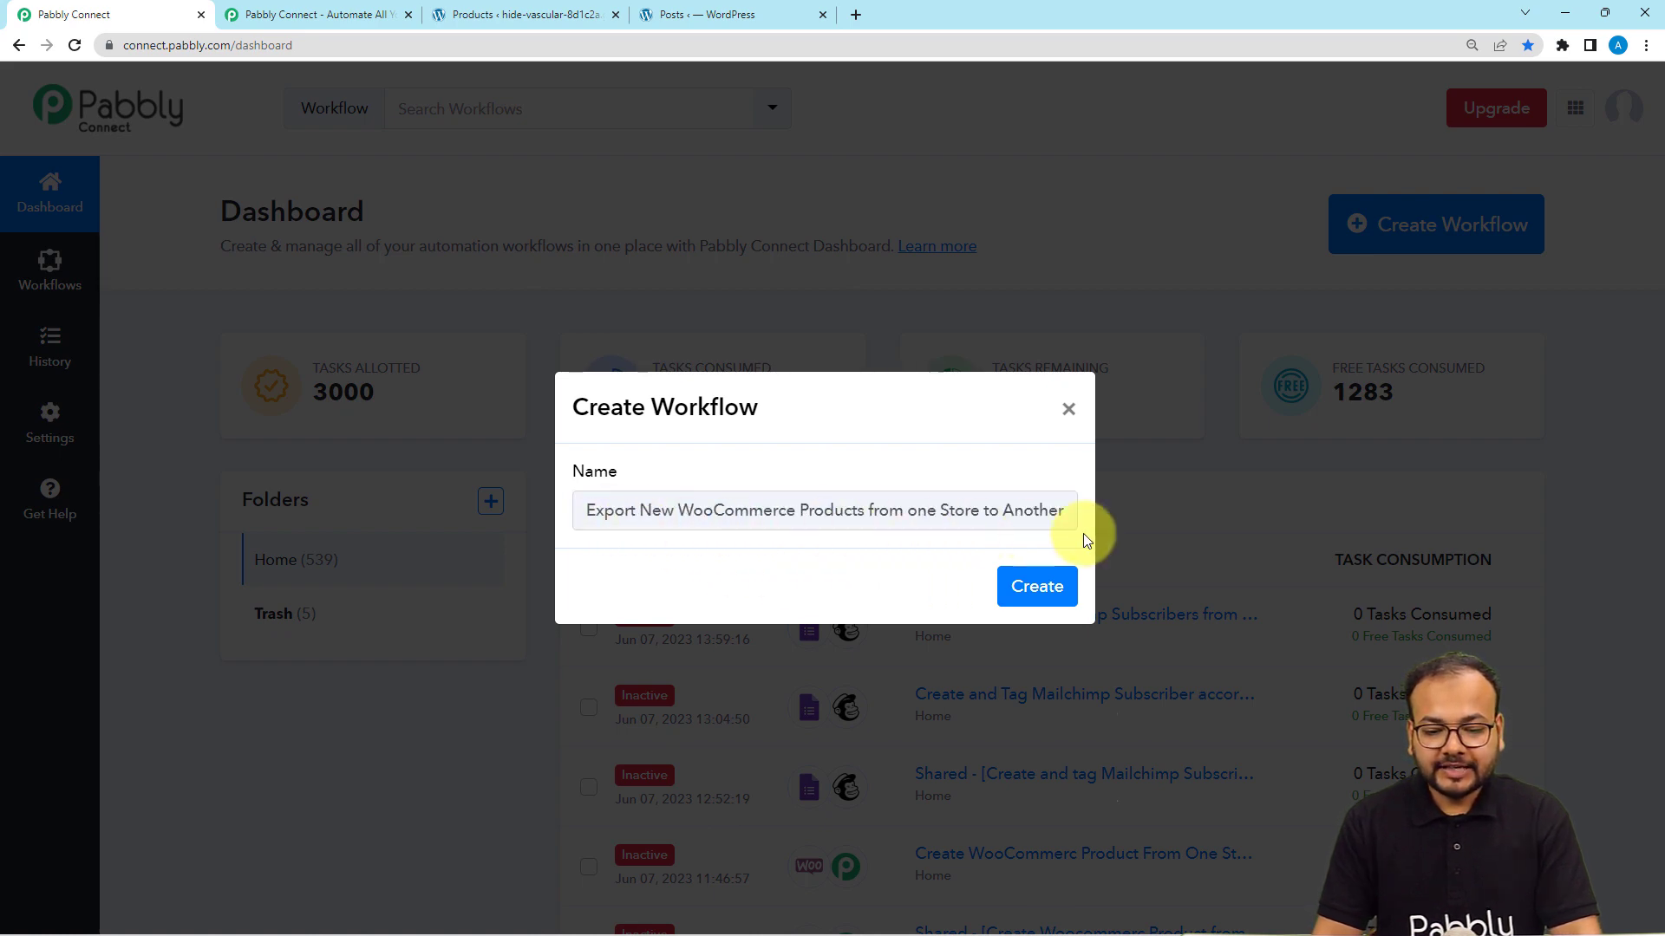
click(1039, 584)
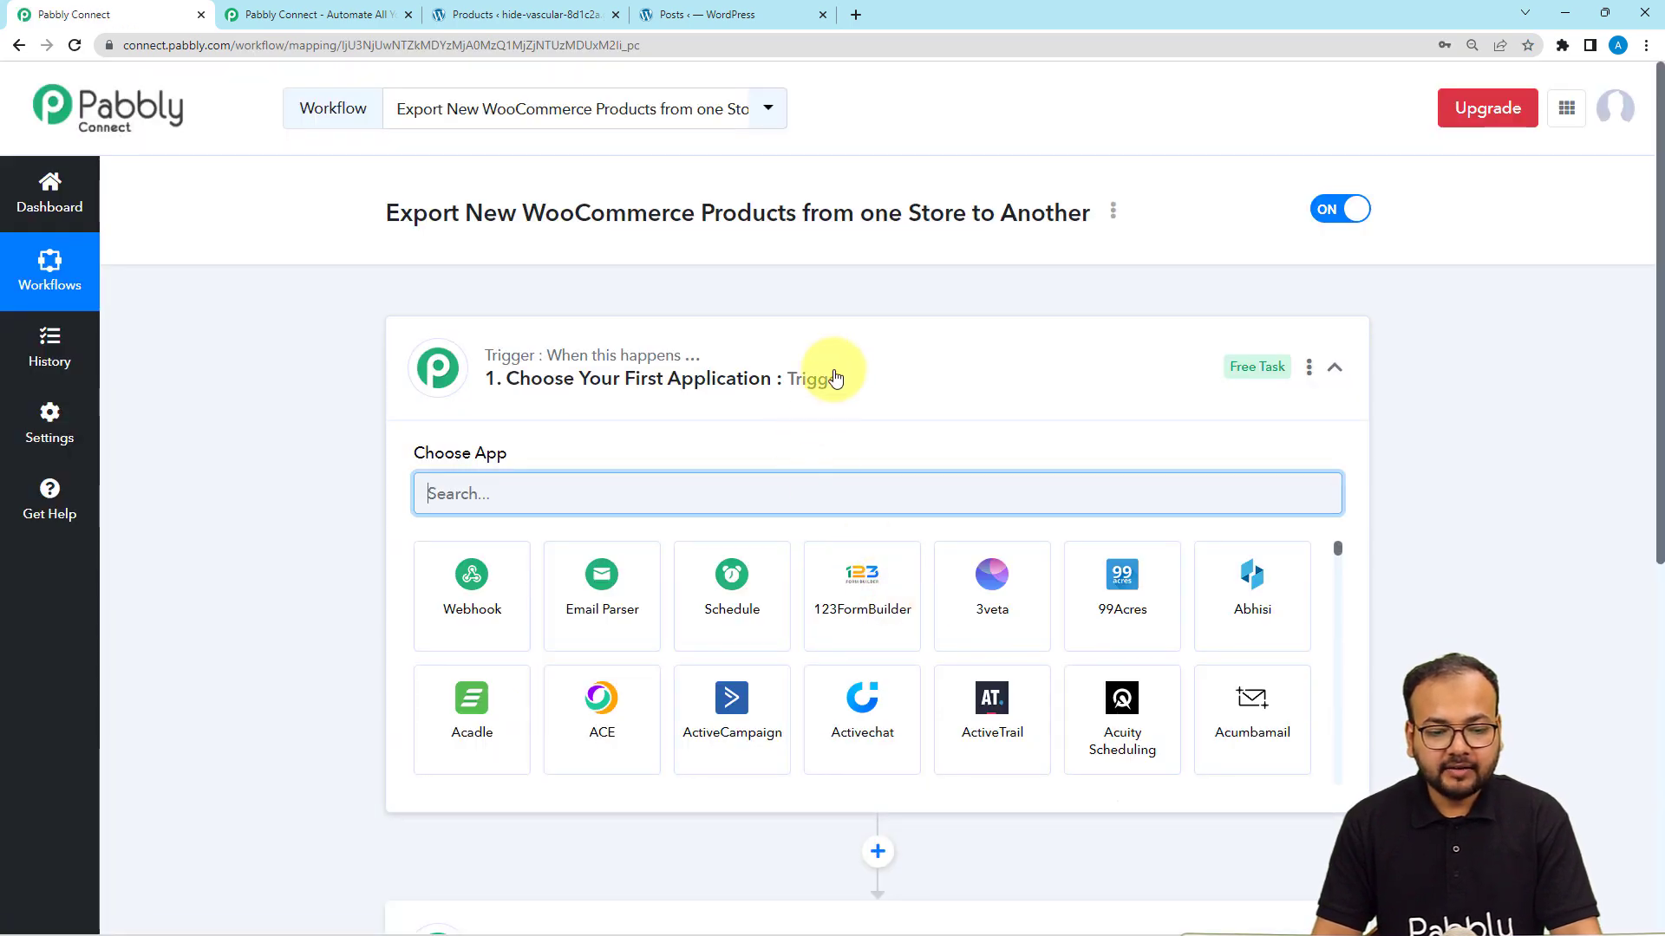
Find WooCommerce among the available apps and choose it as the workflow's trigger application
click(835, 379)
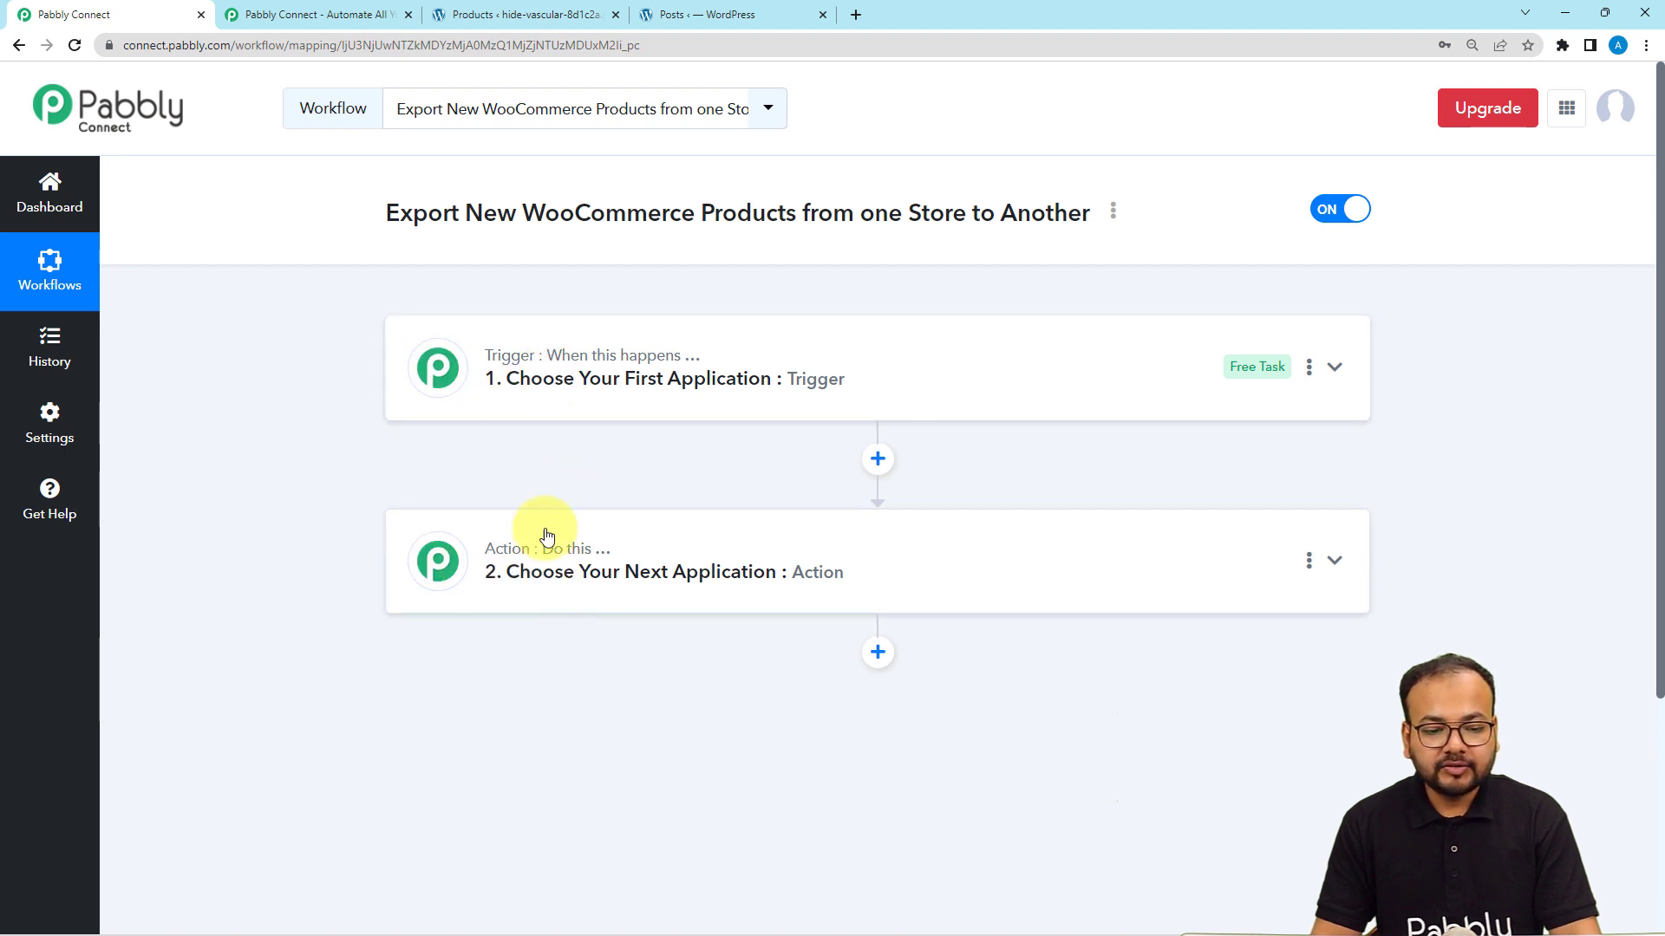
mouse_move(509, 558)
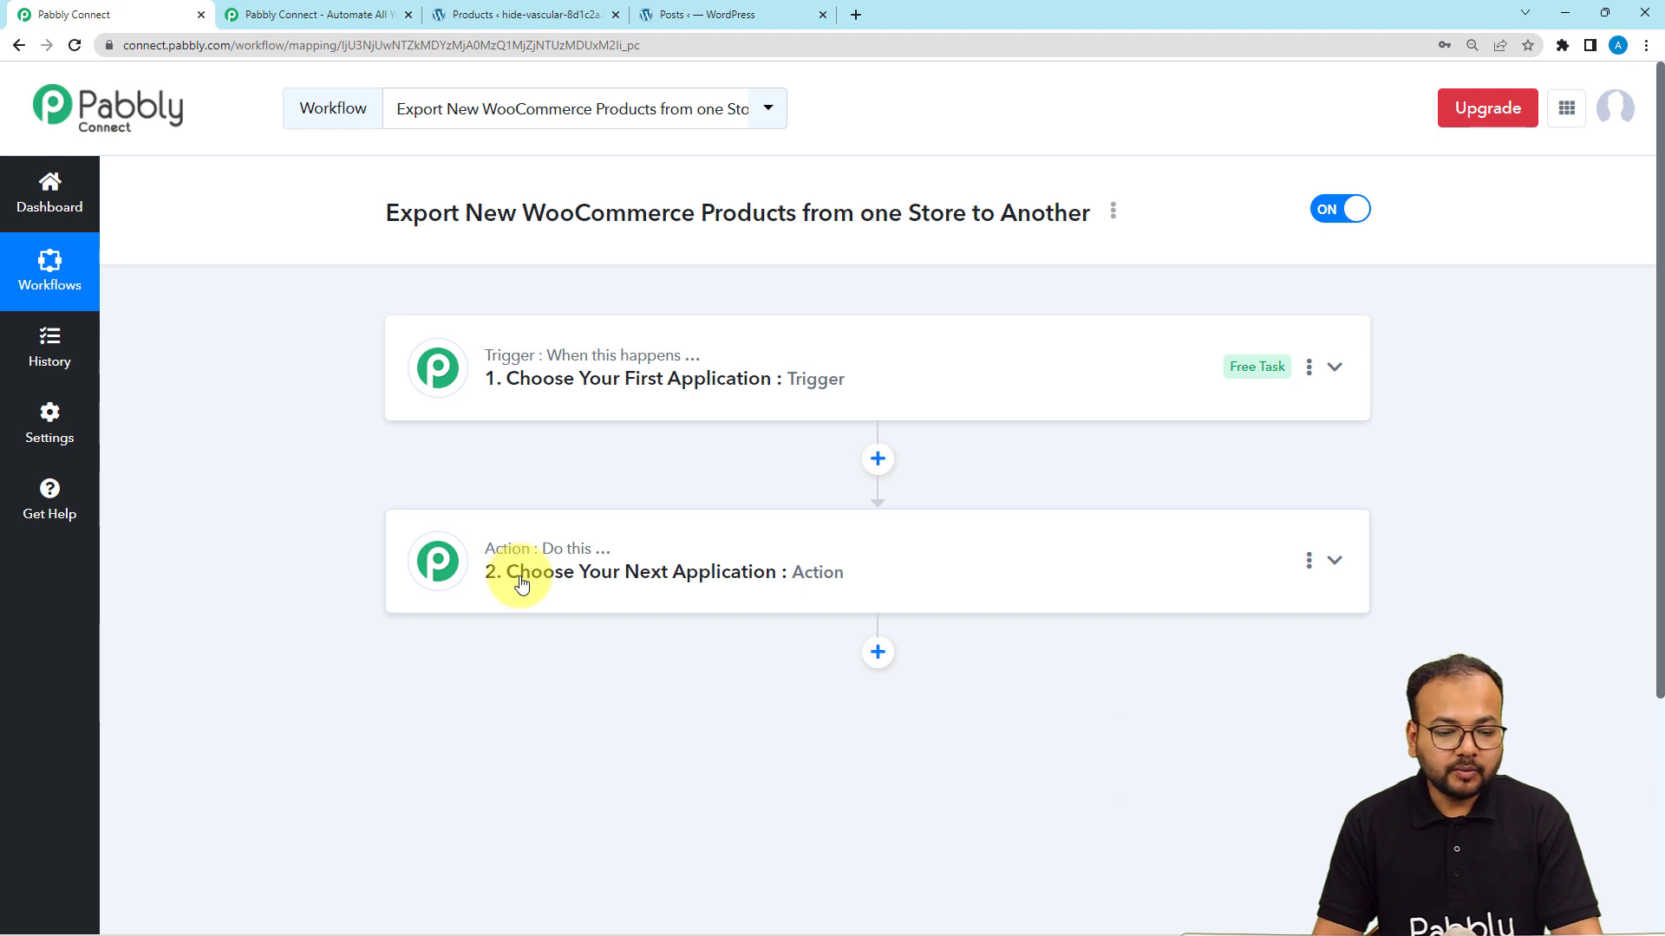
click(469, 396)
scroll(469, 397, down, 1)
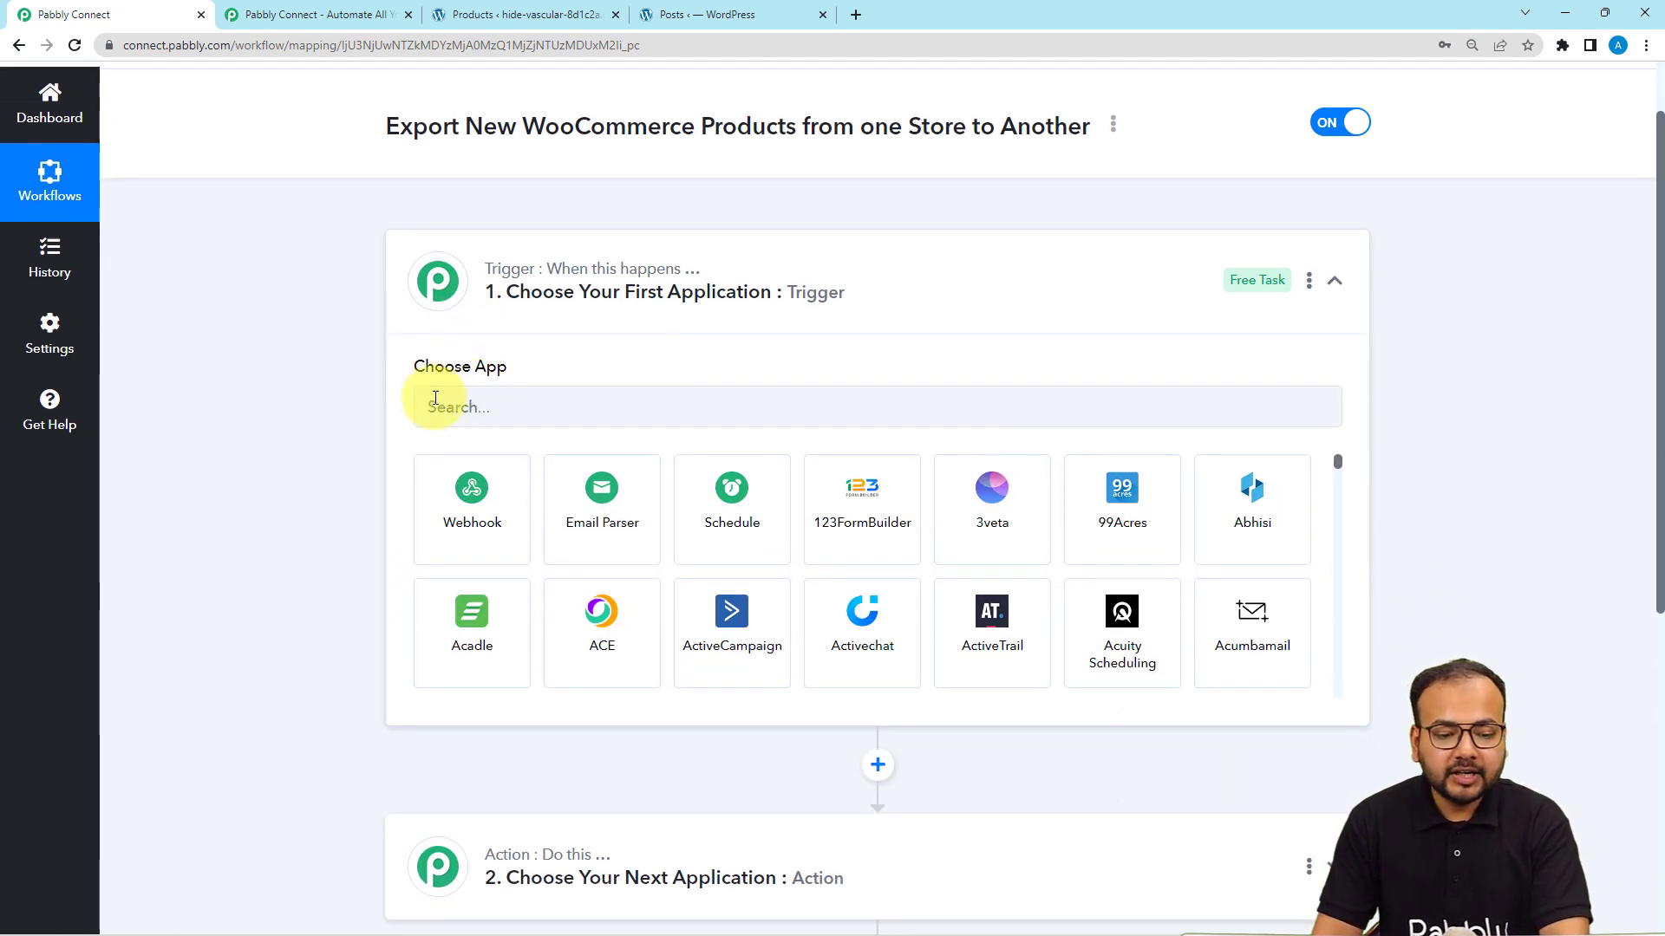
click(469, 409)
text(woo)
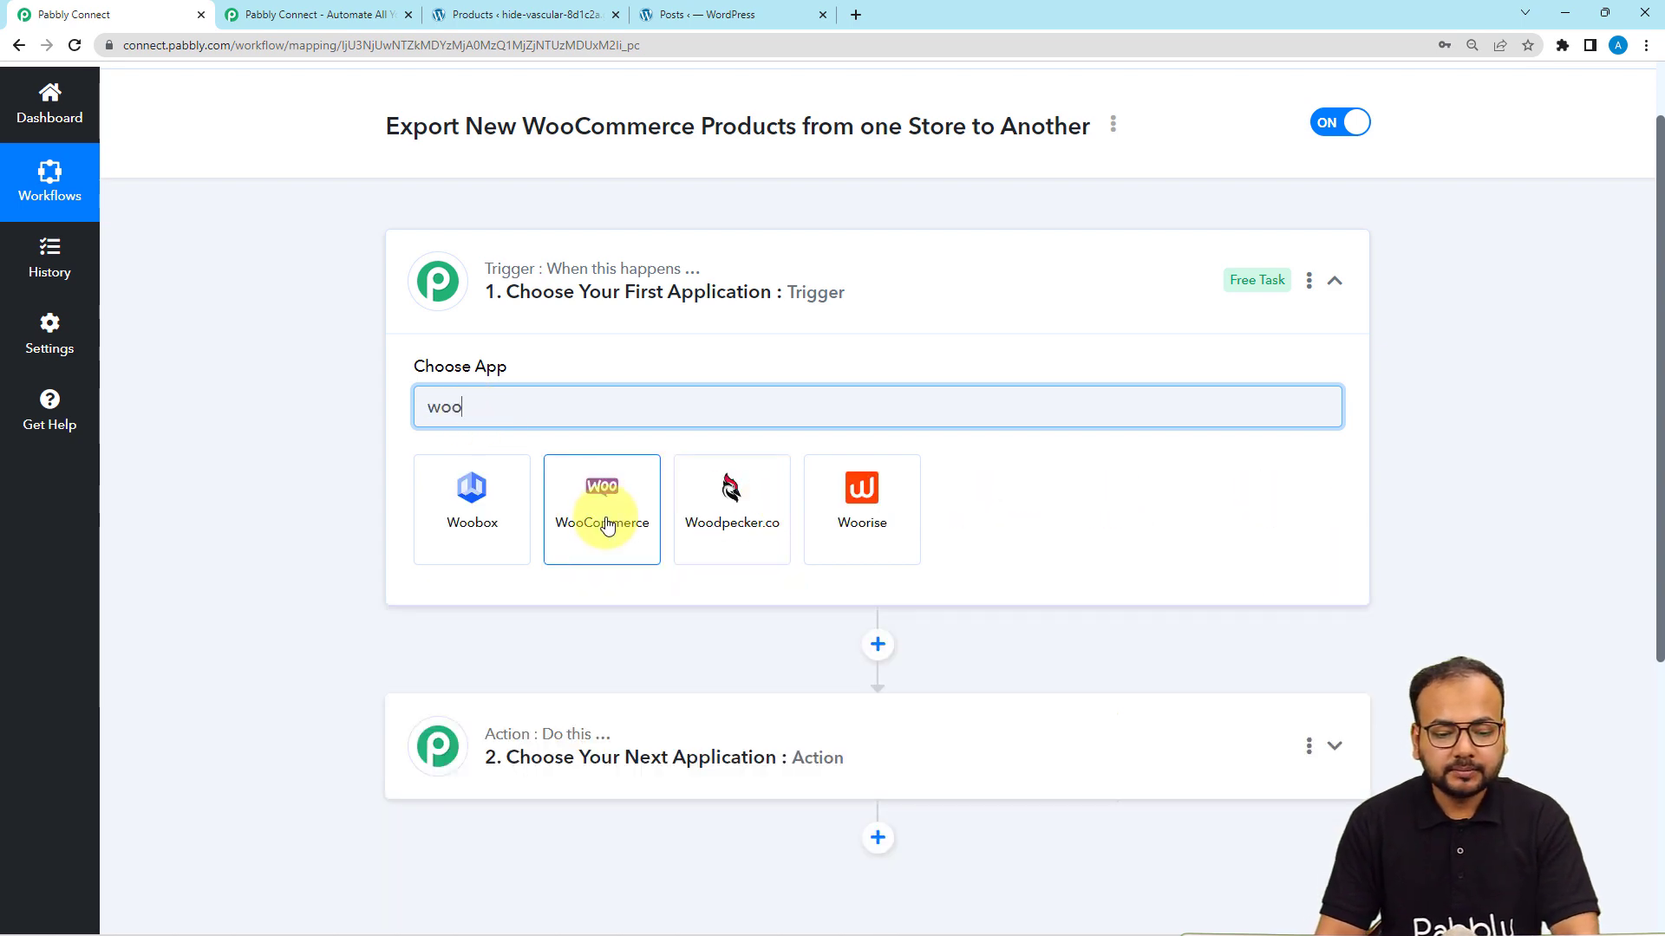
click(643, 514)
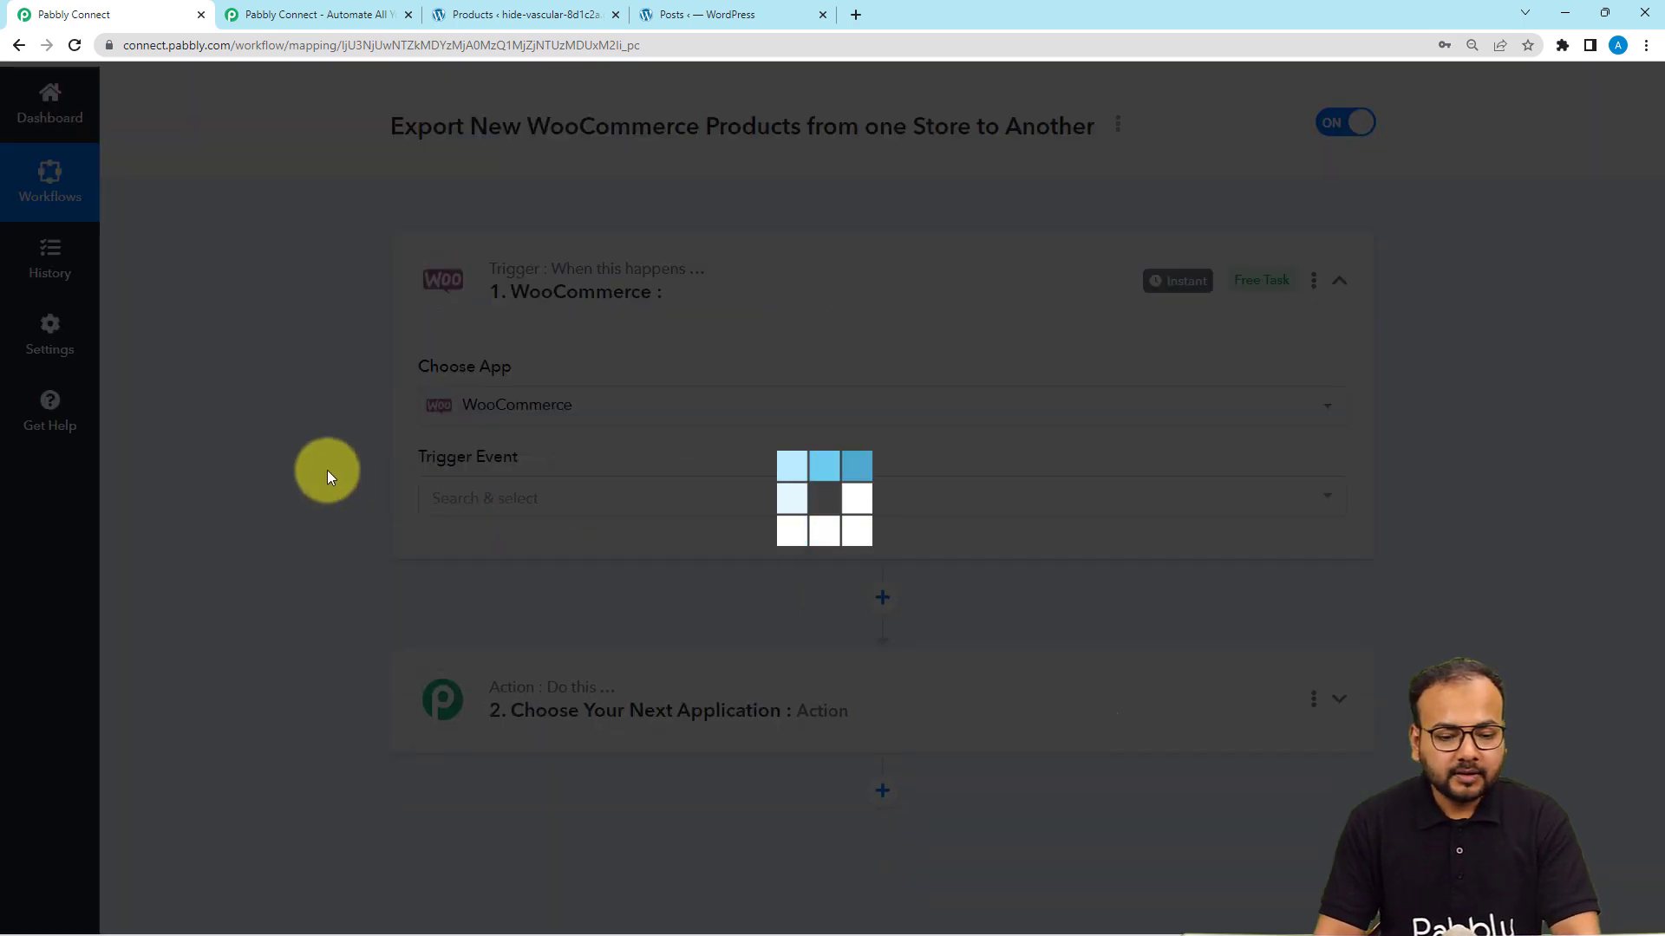
Set the WooCommerce trigger event to New Product Created and review the webhook setup instructions
scroll(326, 470, down, 1)
click(537, 416)
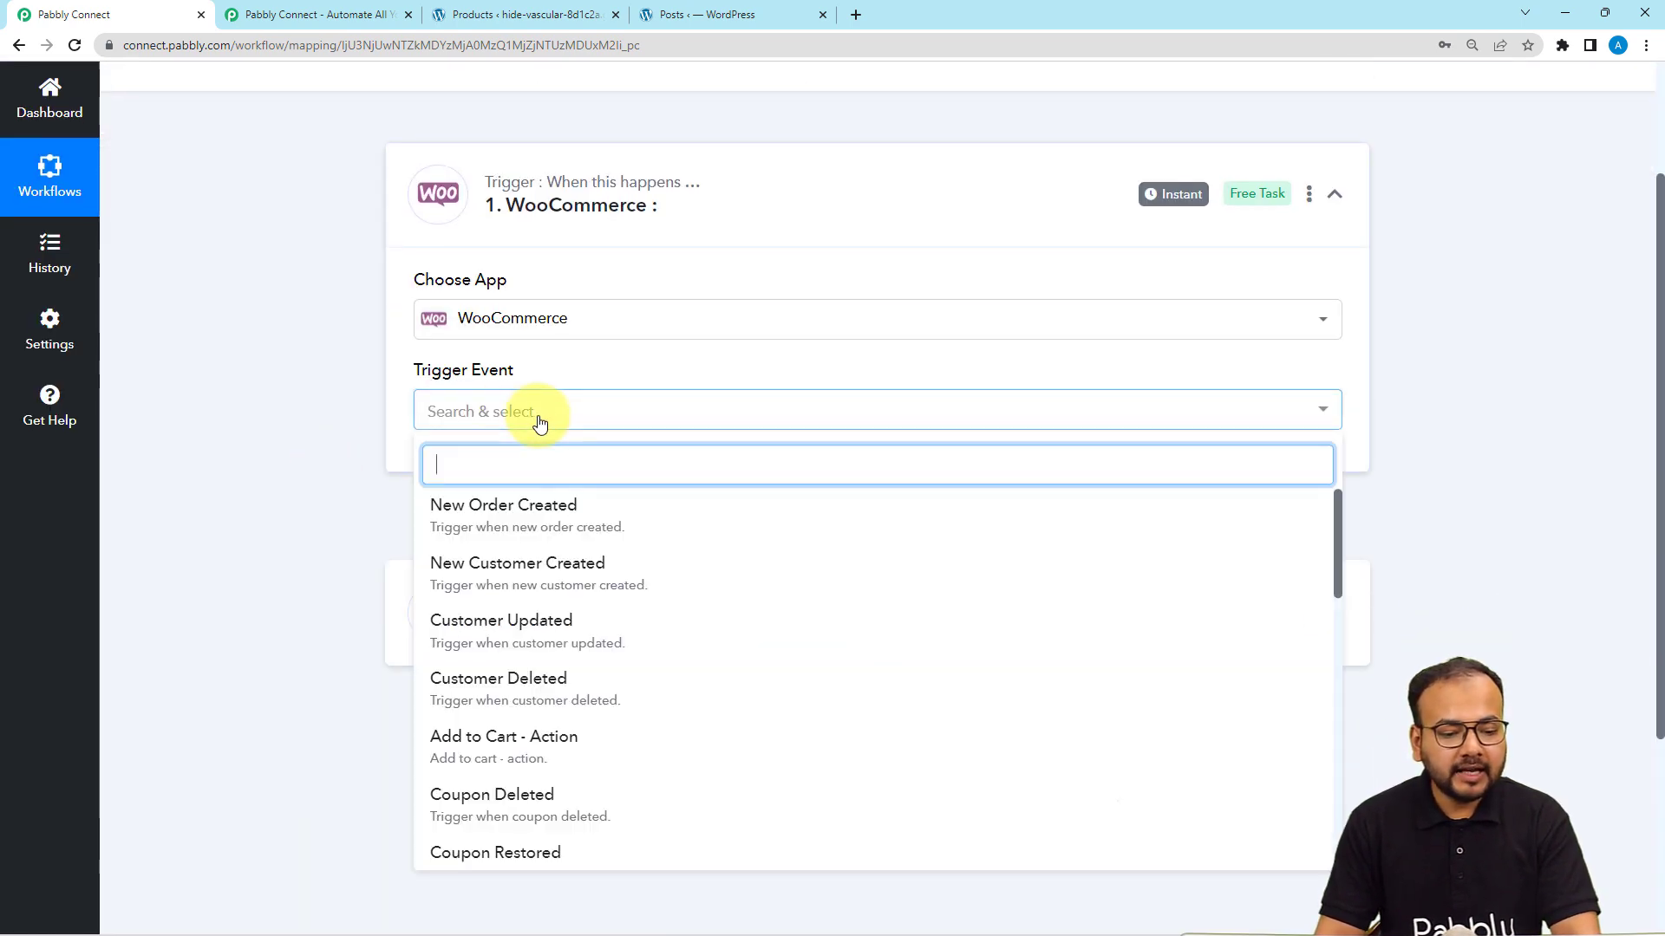
scroll(521, 625, down, 5)
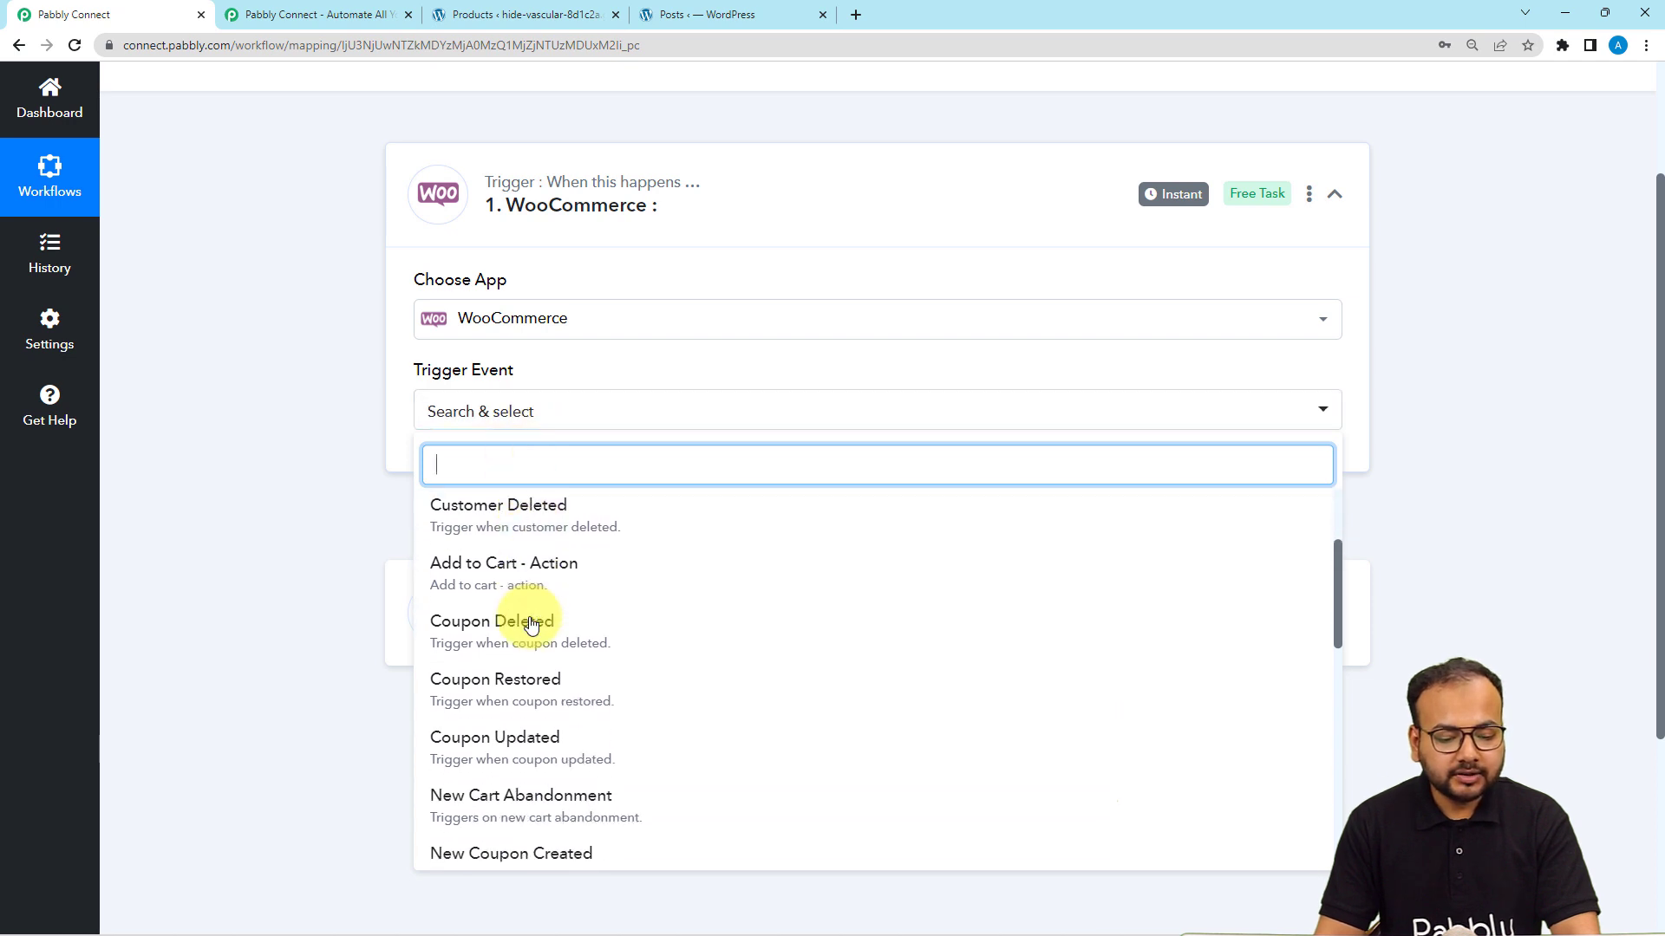
scroll(531, 624, down, 1)
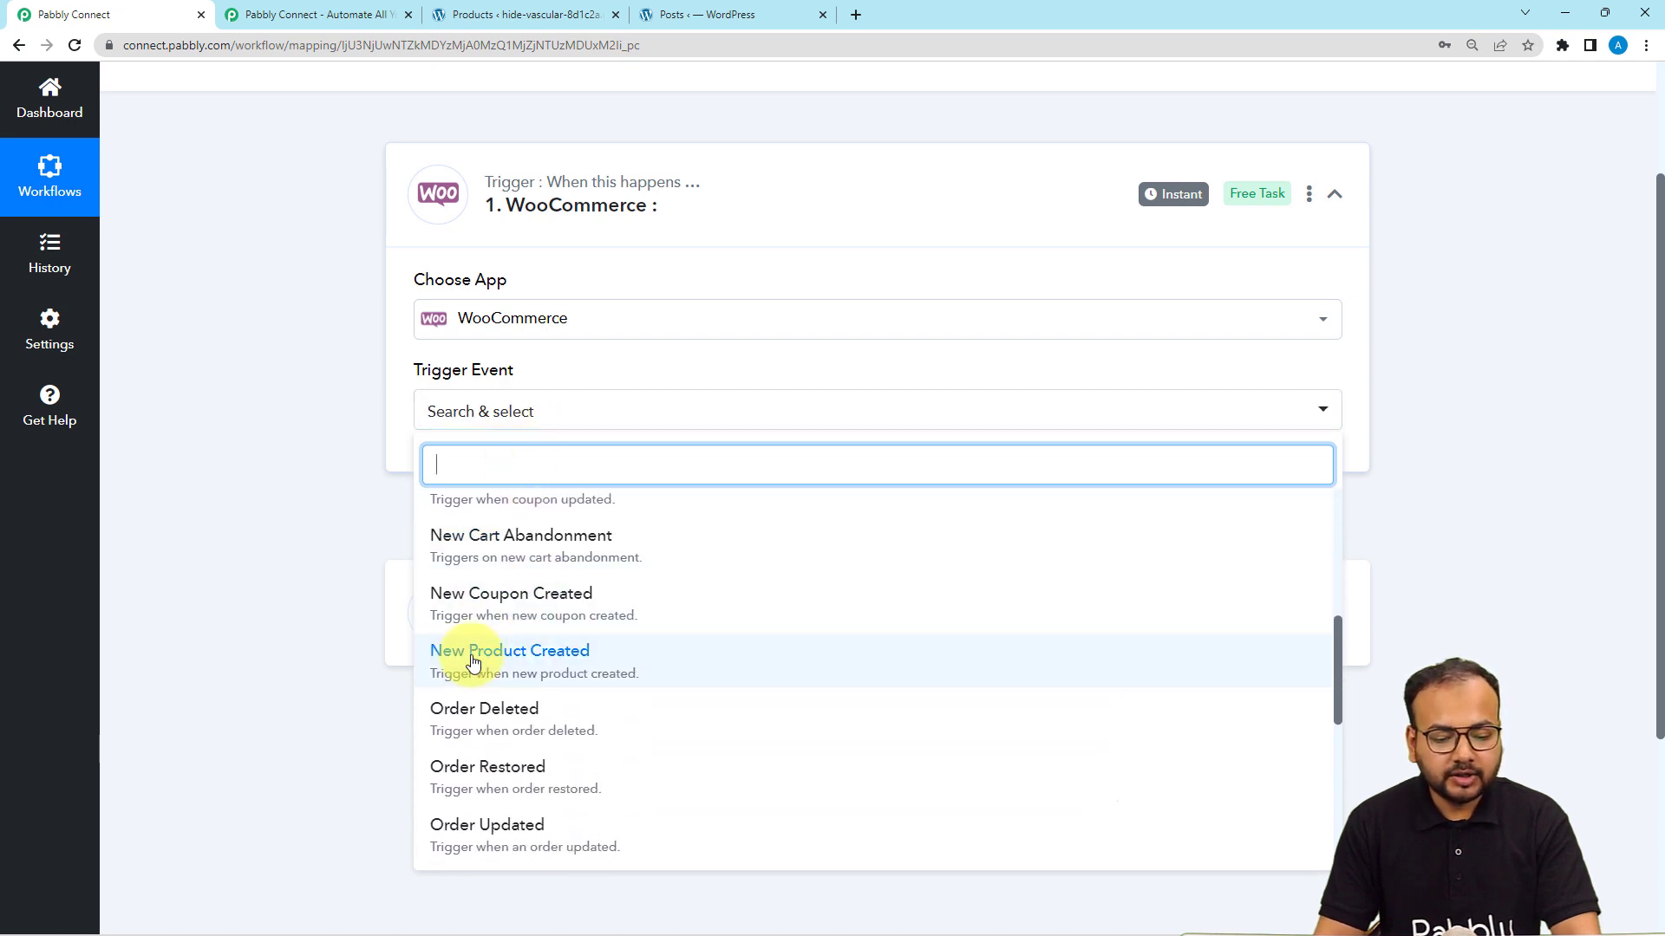
click(570, 670)
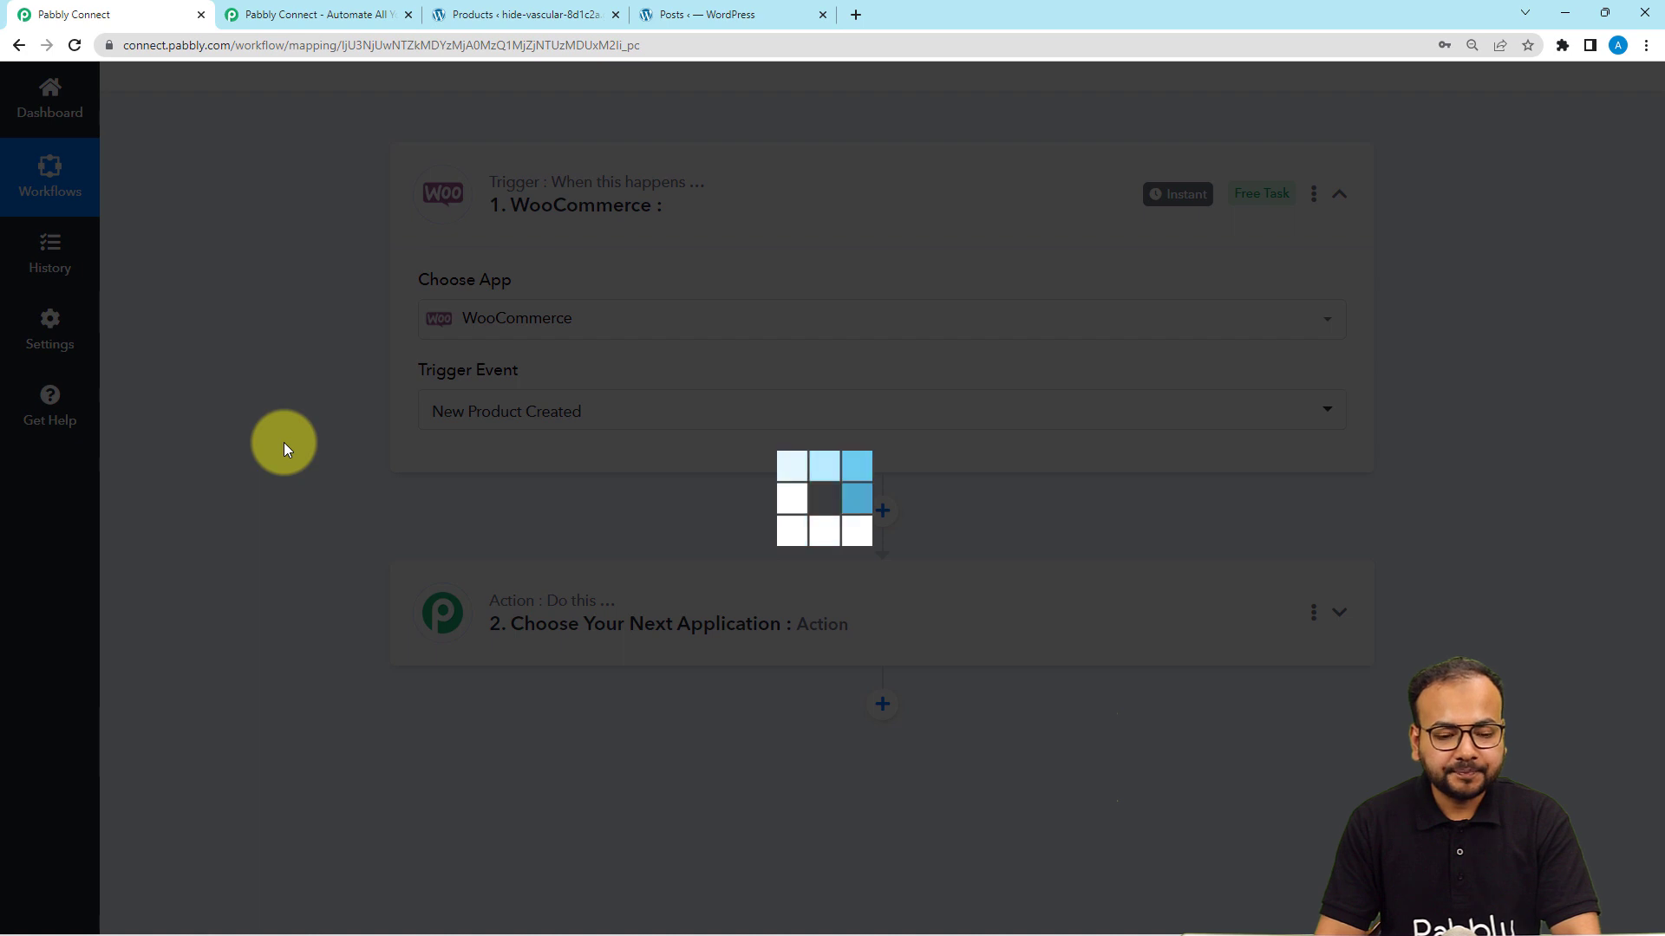
scroll(283, 449, down, 1)
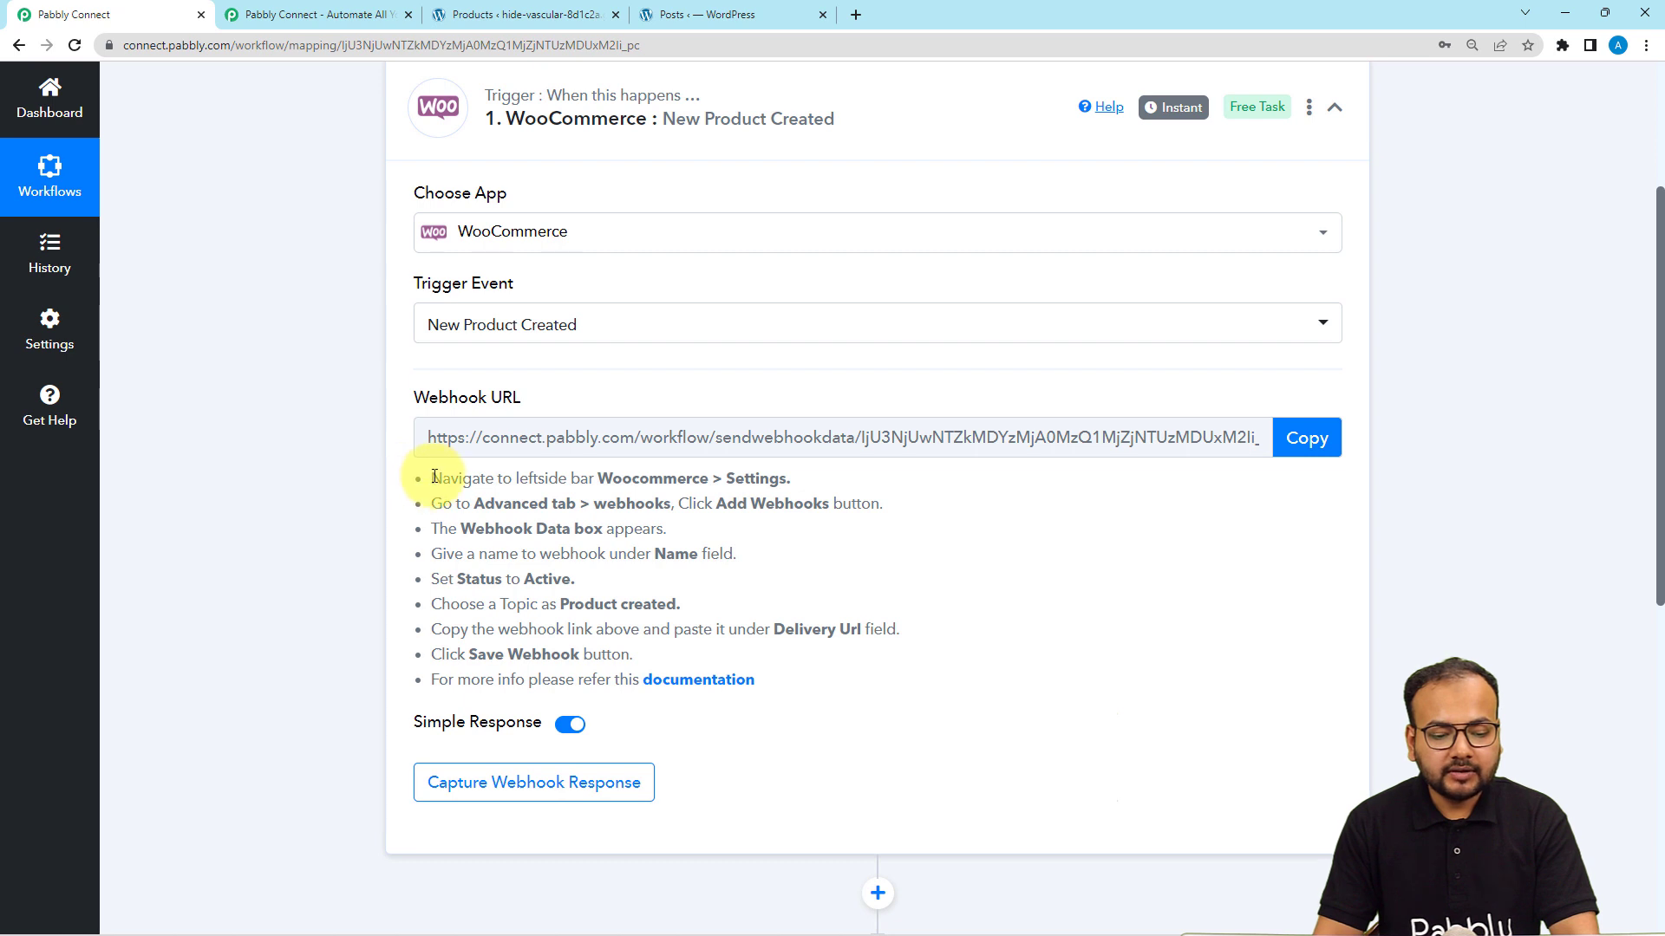
drag(434, 478, 519, 672)
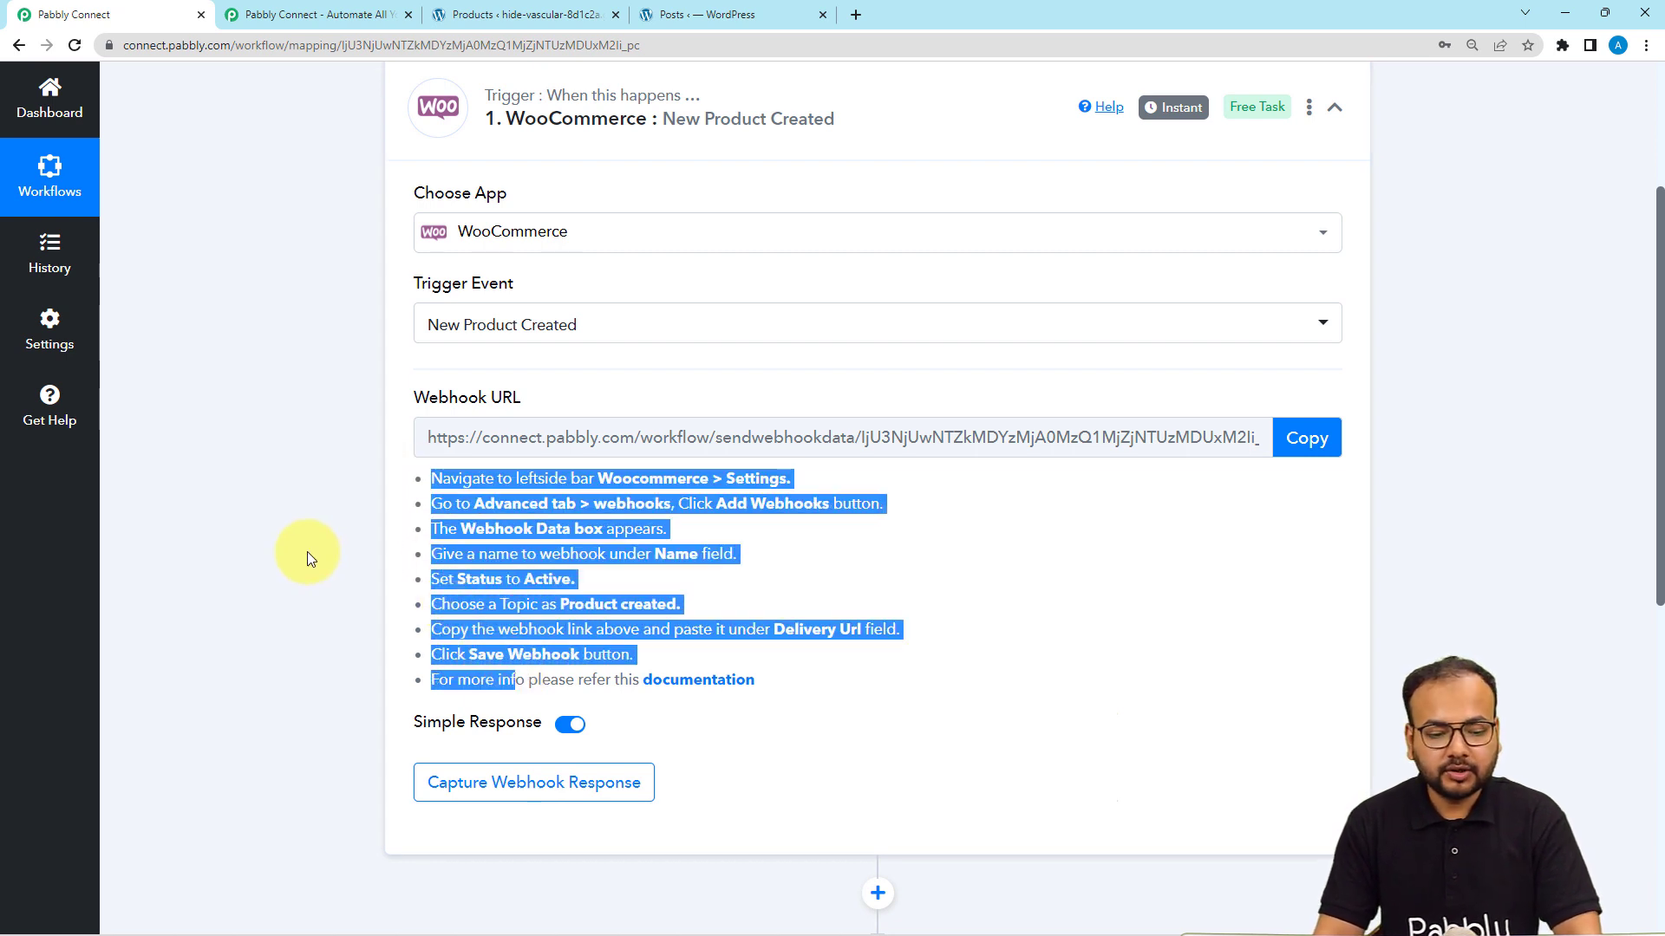
scroll(347, 599, down, 2)
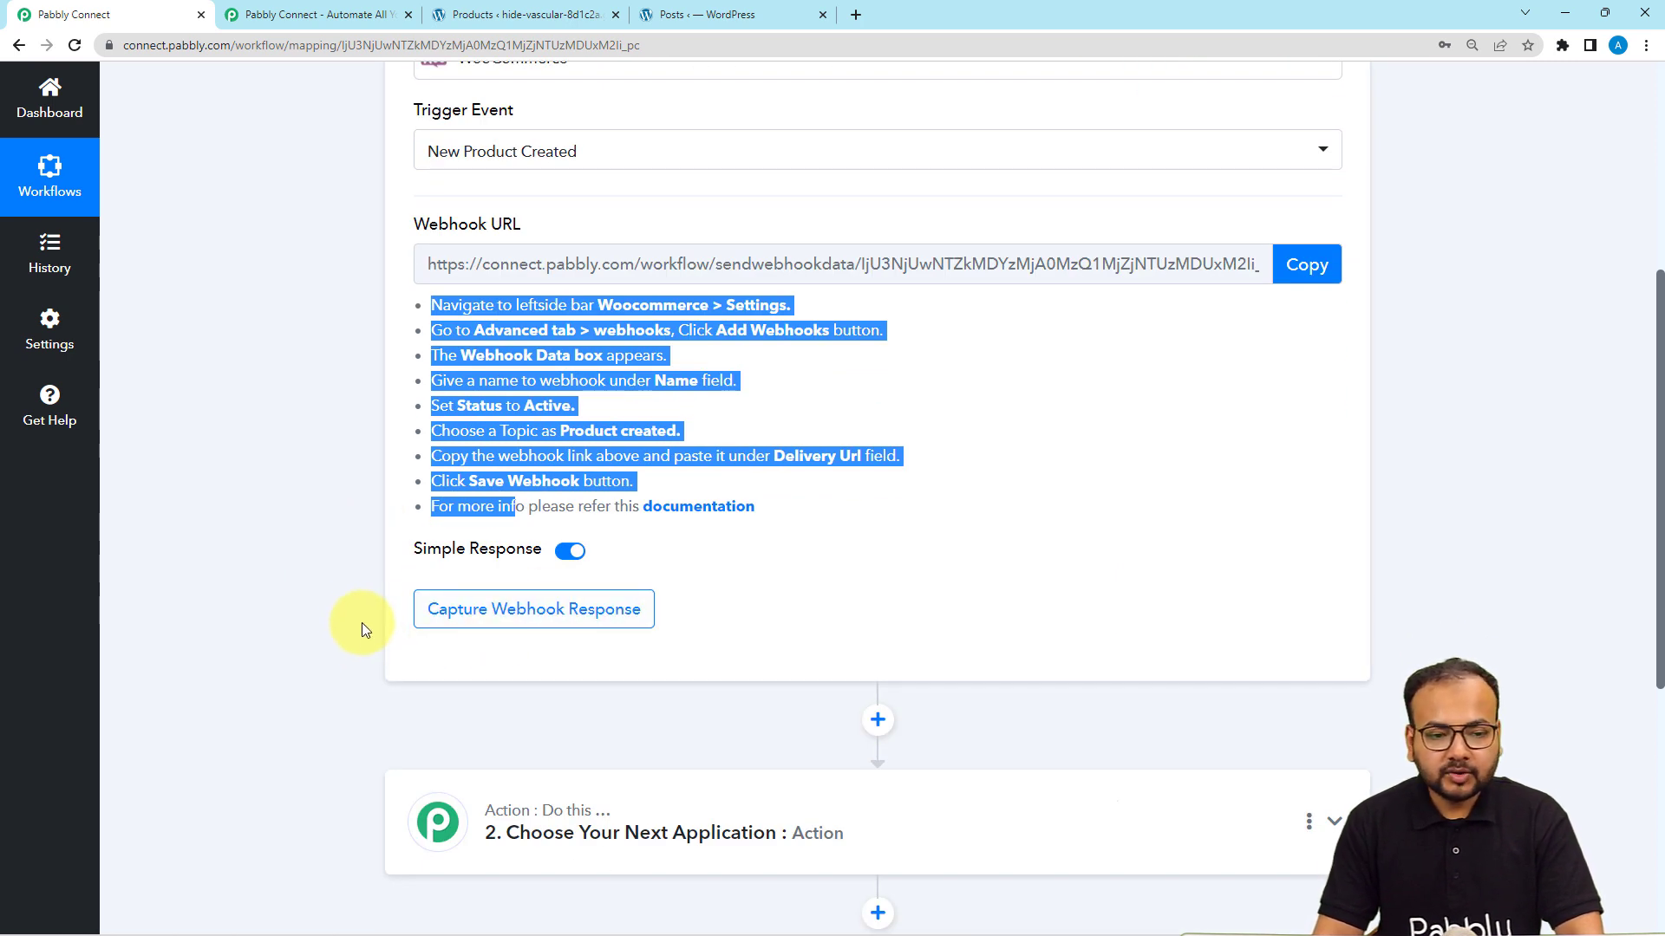
Switch to the pay2vault.com/wp3 WordPress admin and open its WooCommerce settings
click(675, 23)
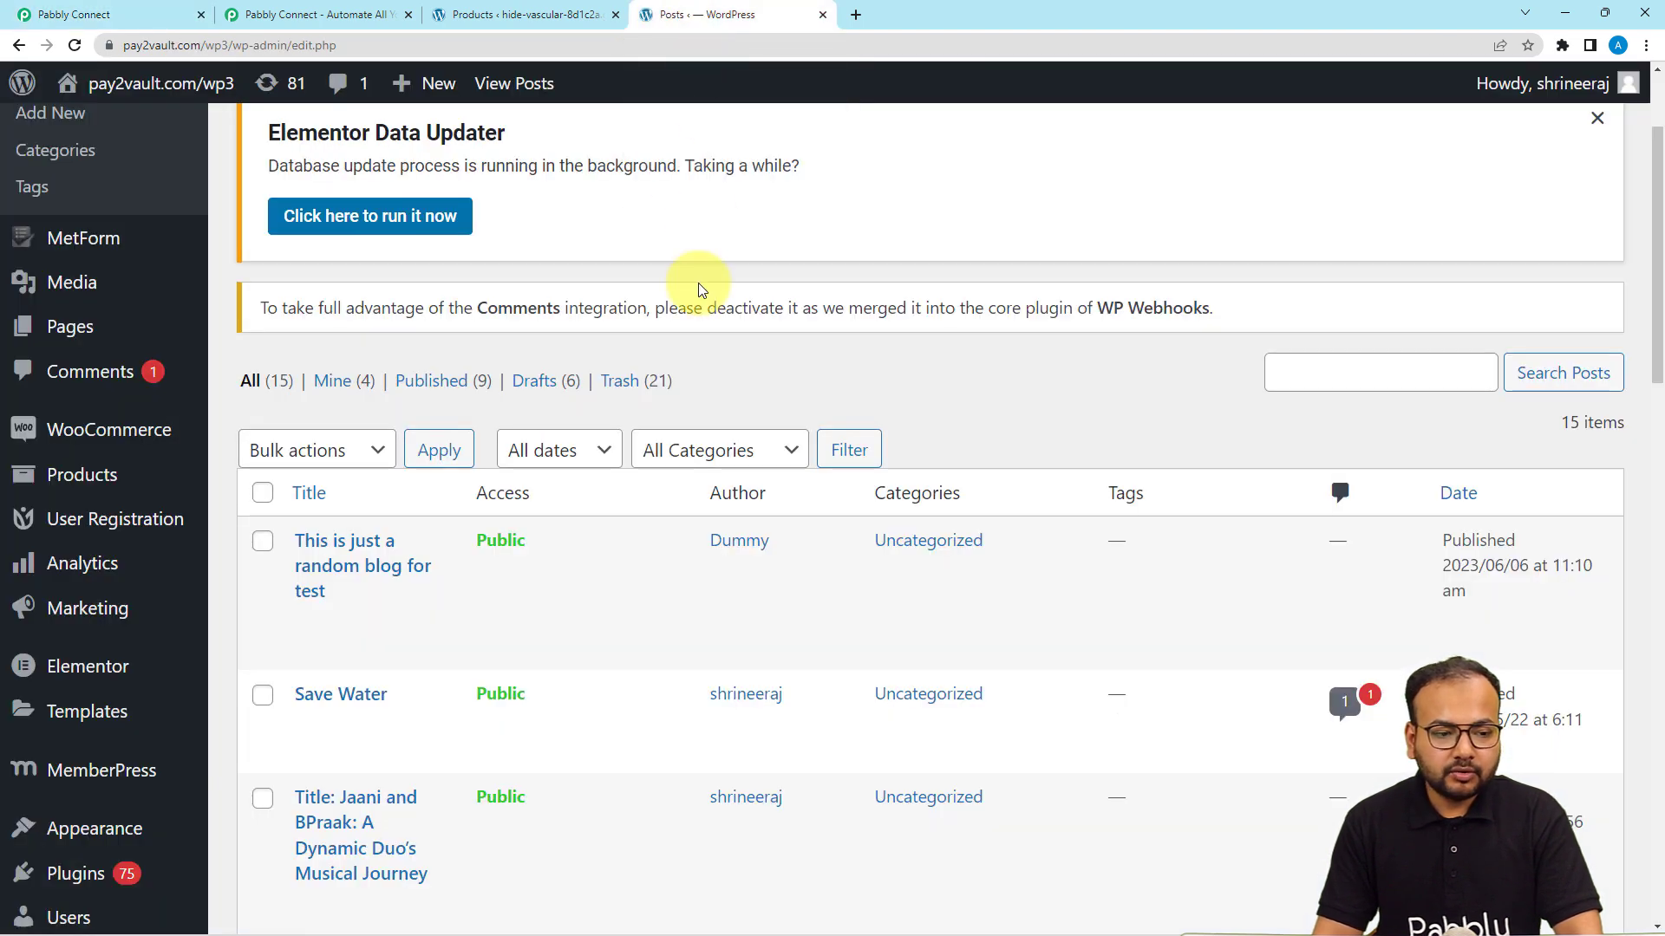
scroll(702, 290, up, 1)
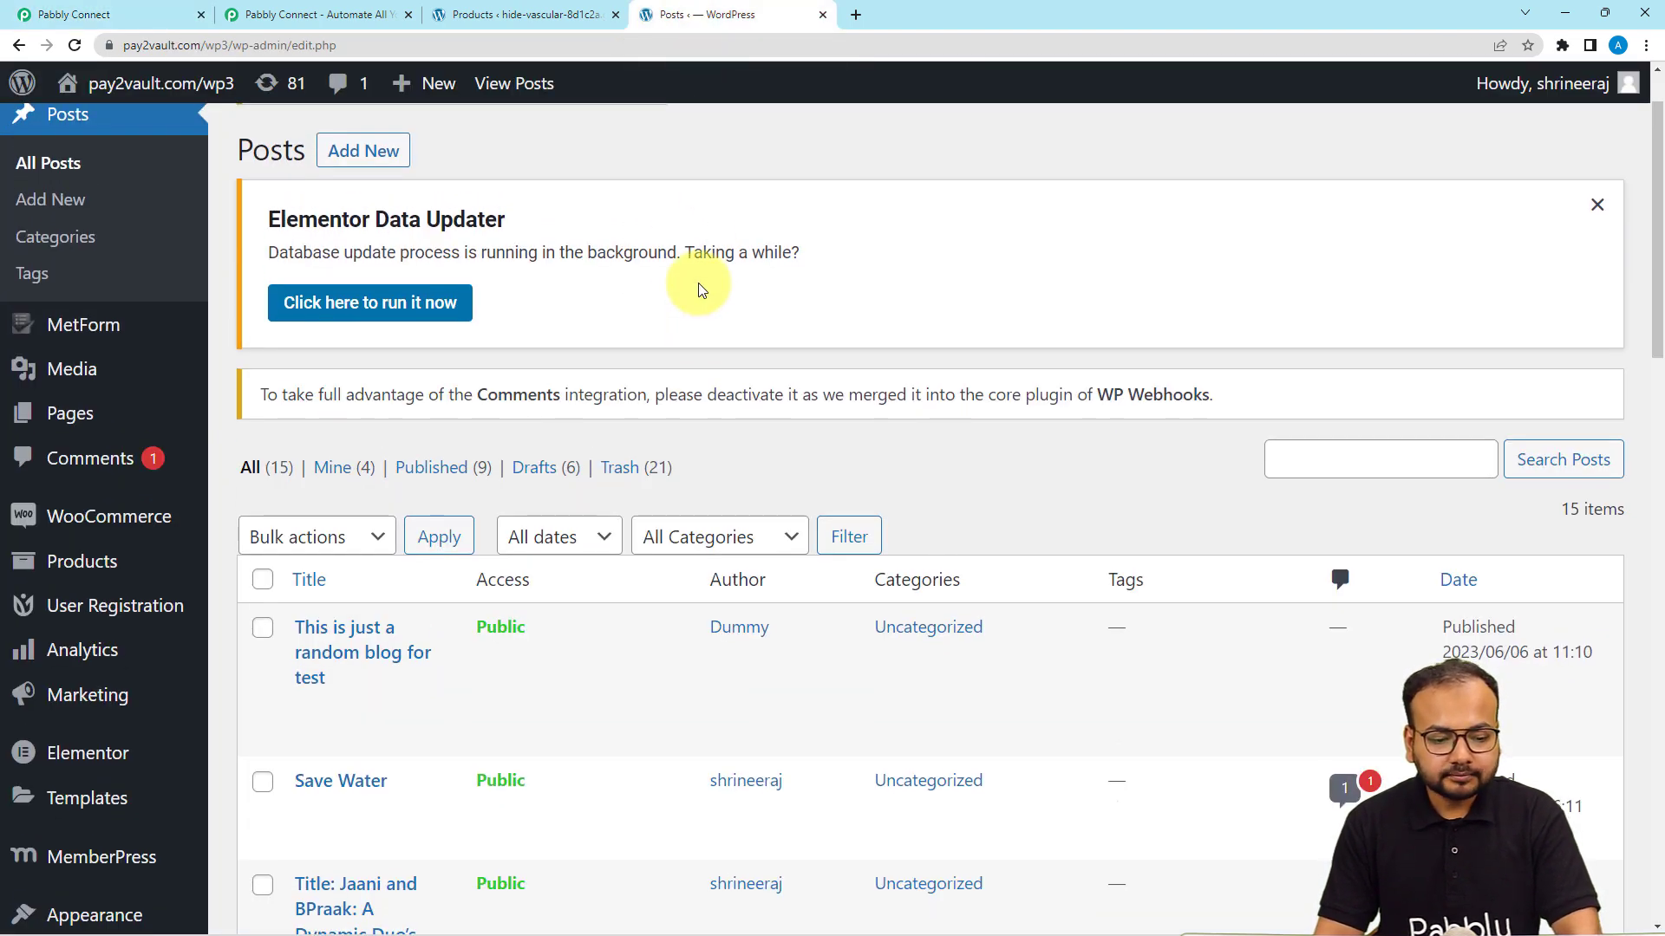
scroll(433, 322, down, 2)
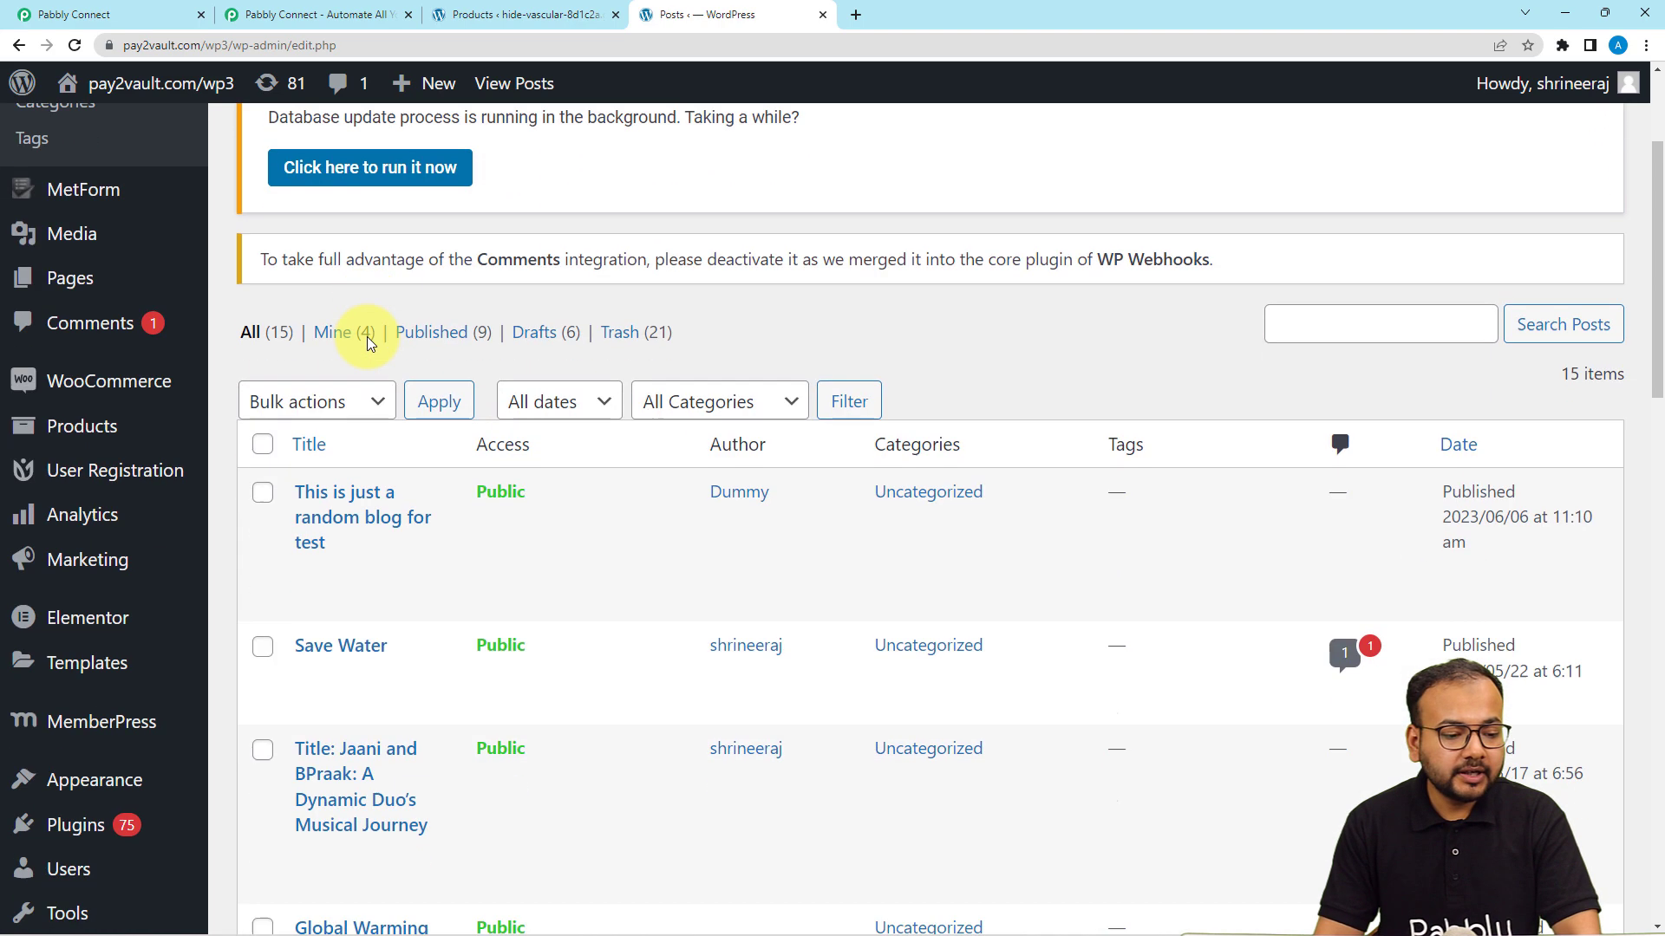
mouse_move(55, 342)
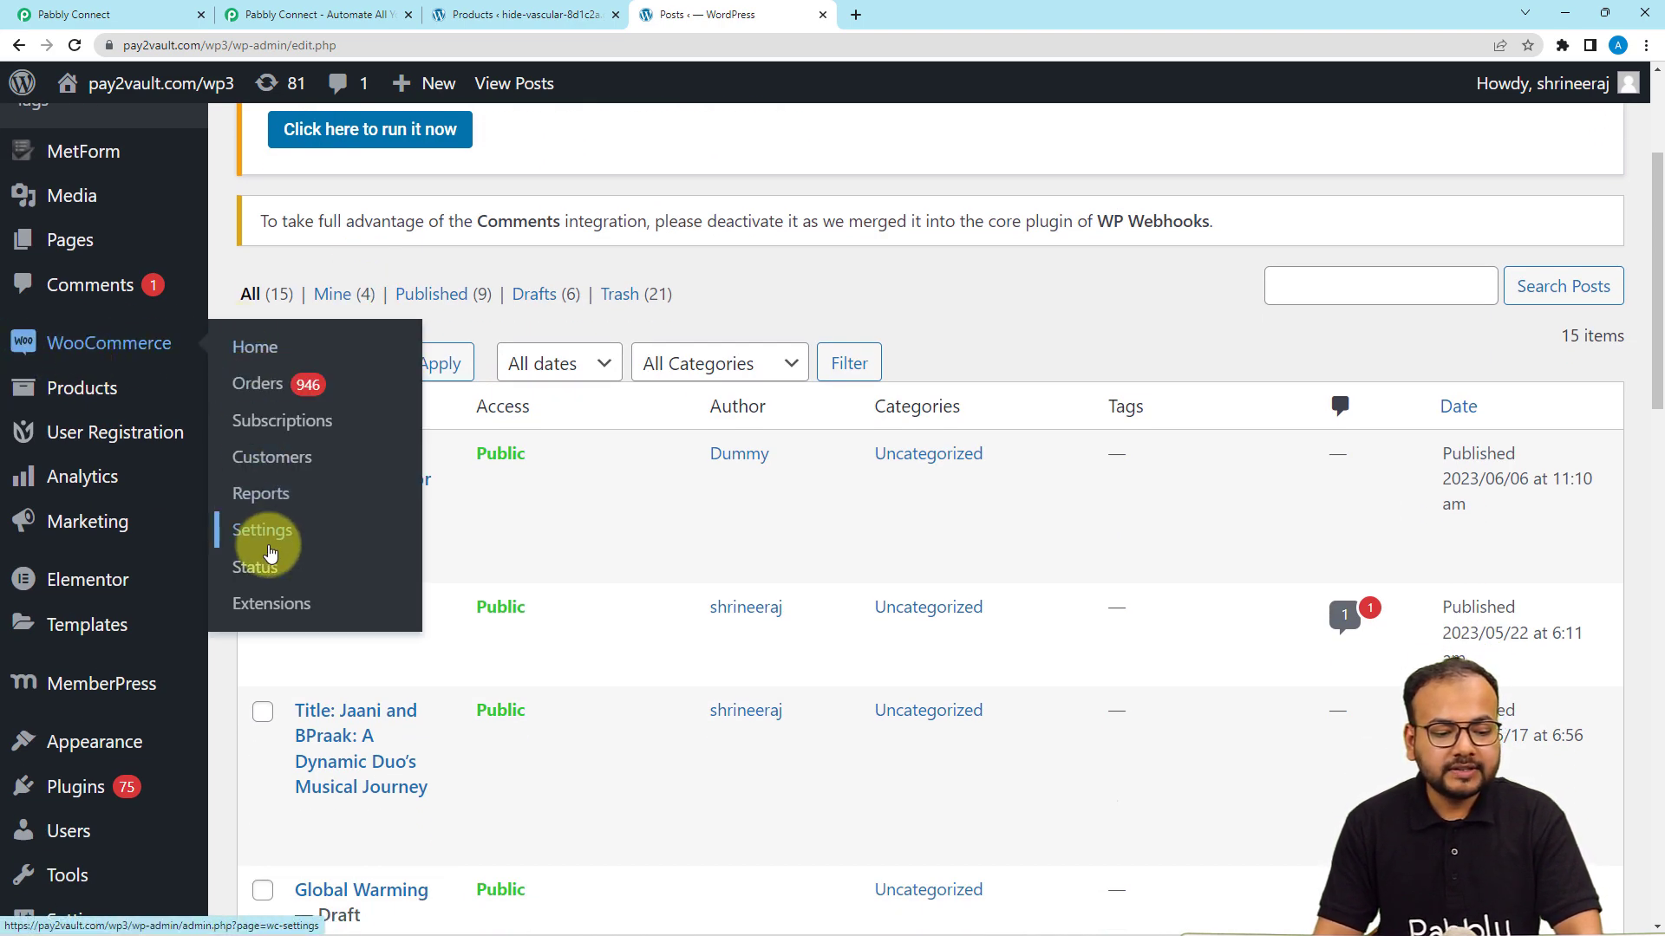
click(271, 539)
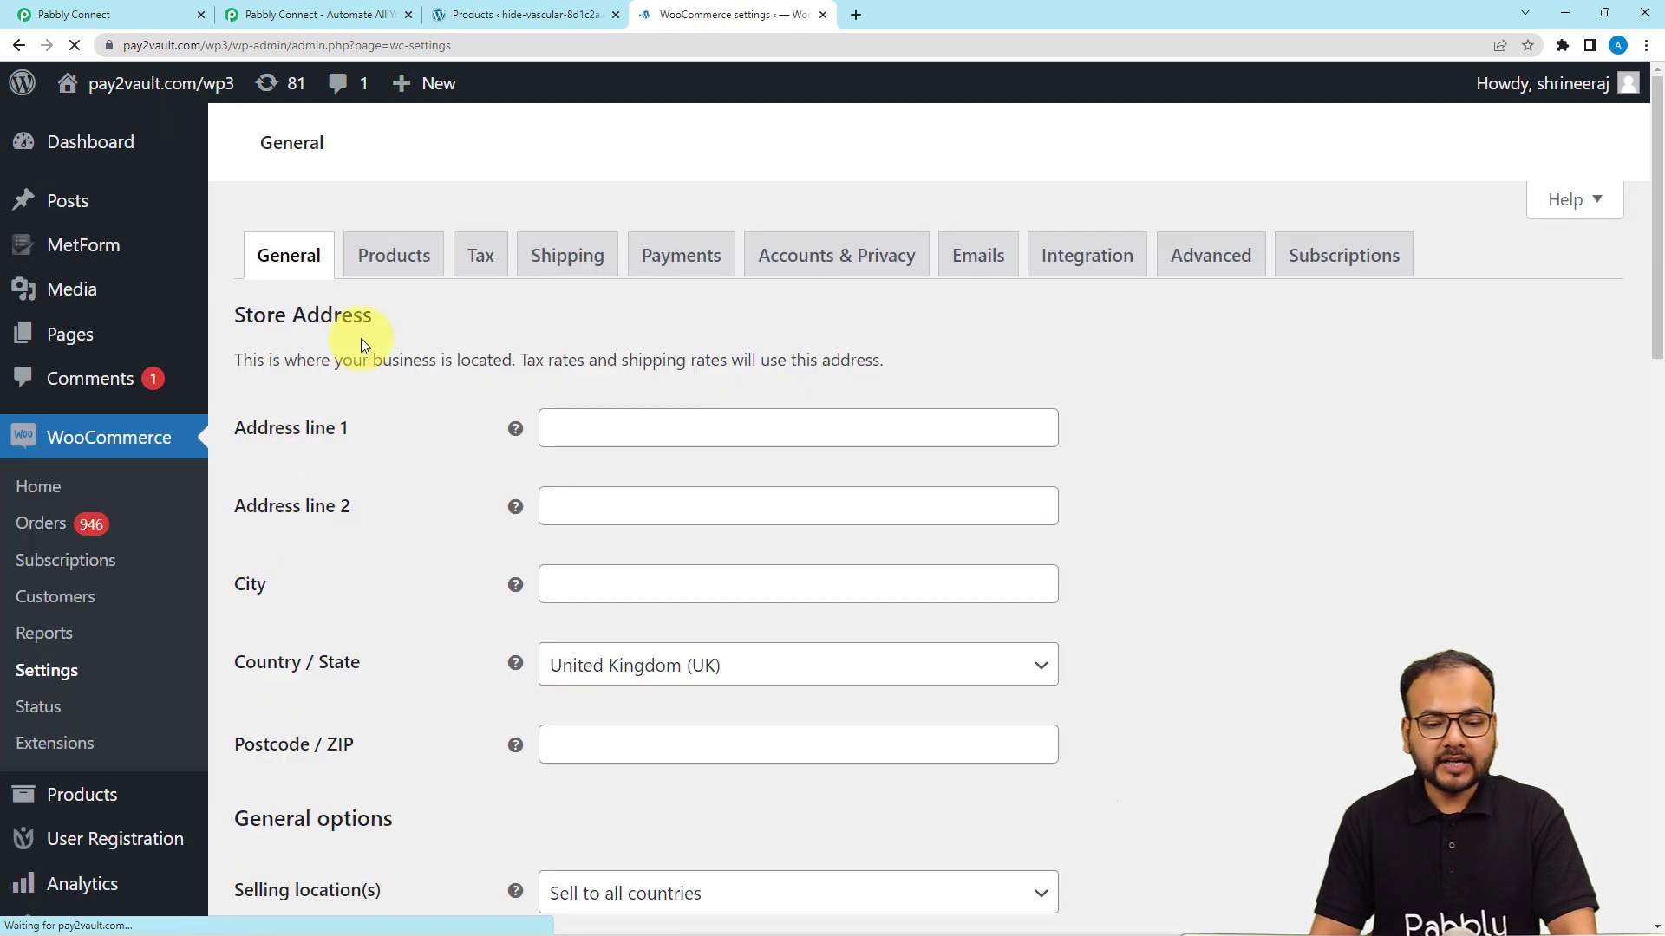
Add a new webhook in the Webhooks section of the advanced WooCommerce settings
scroll(1196, 434, down, 2)
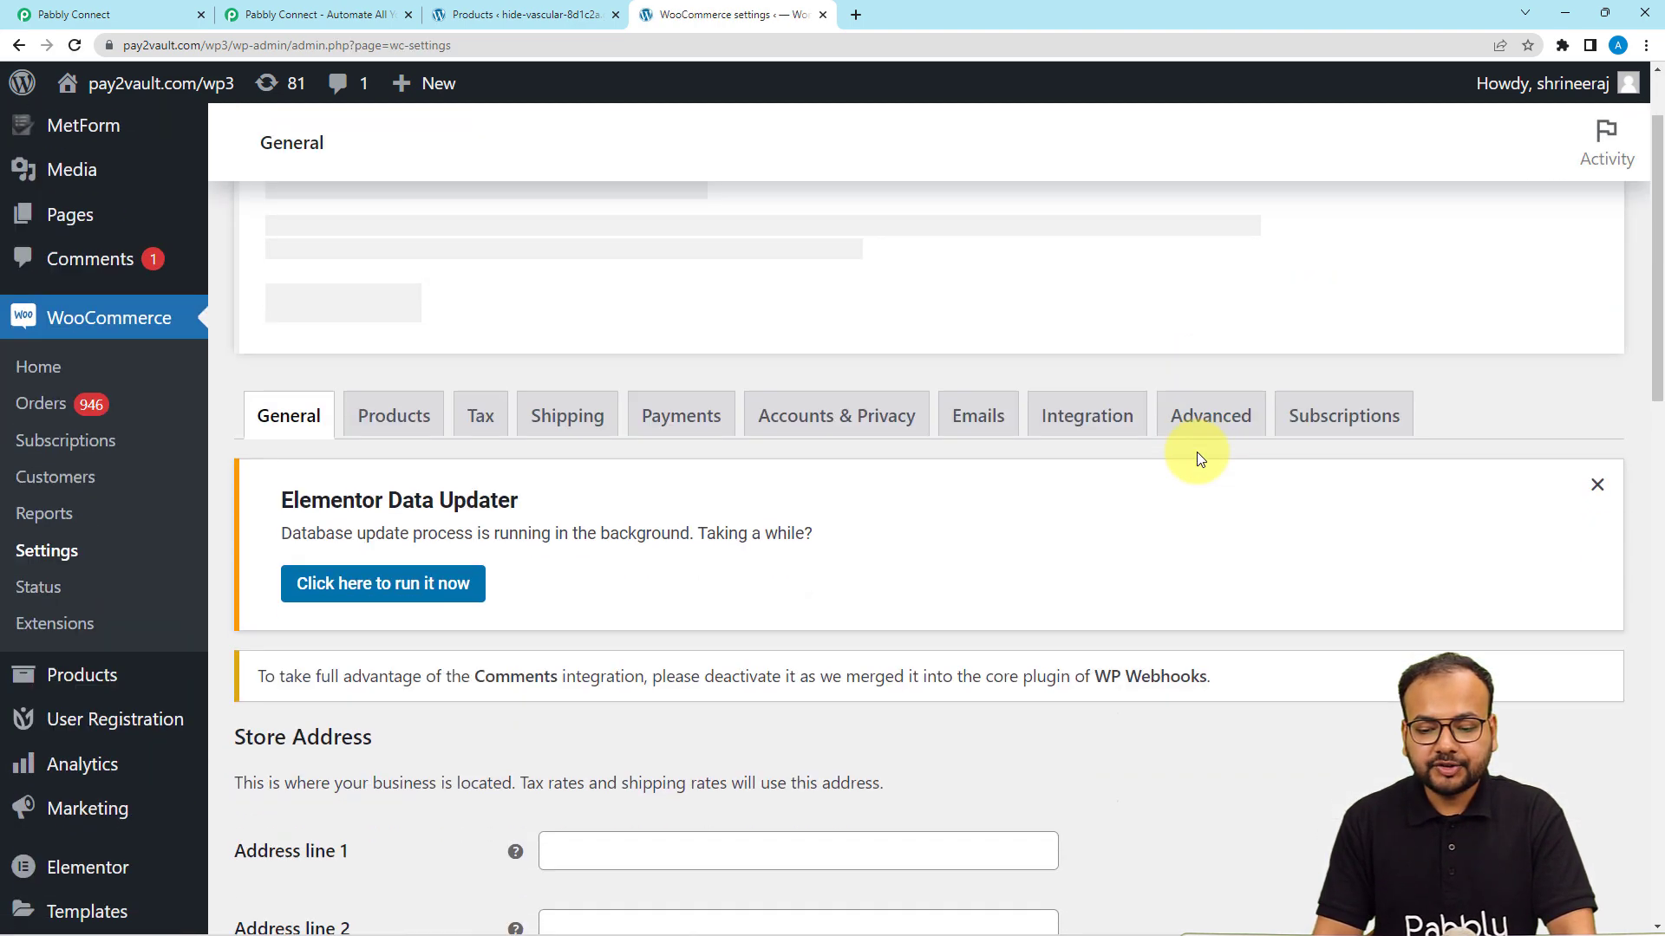
click(1209, 379)
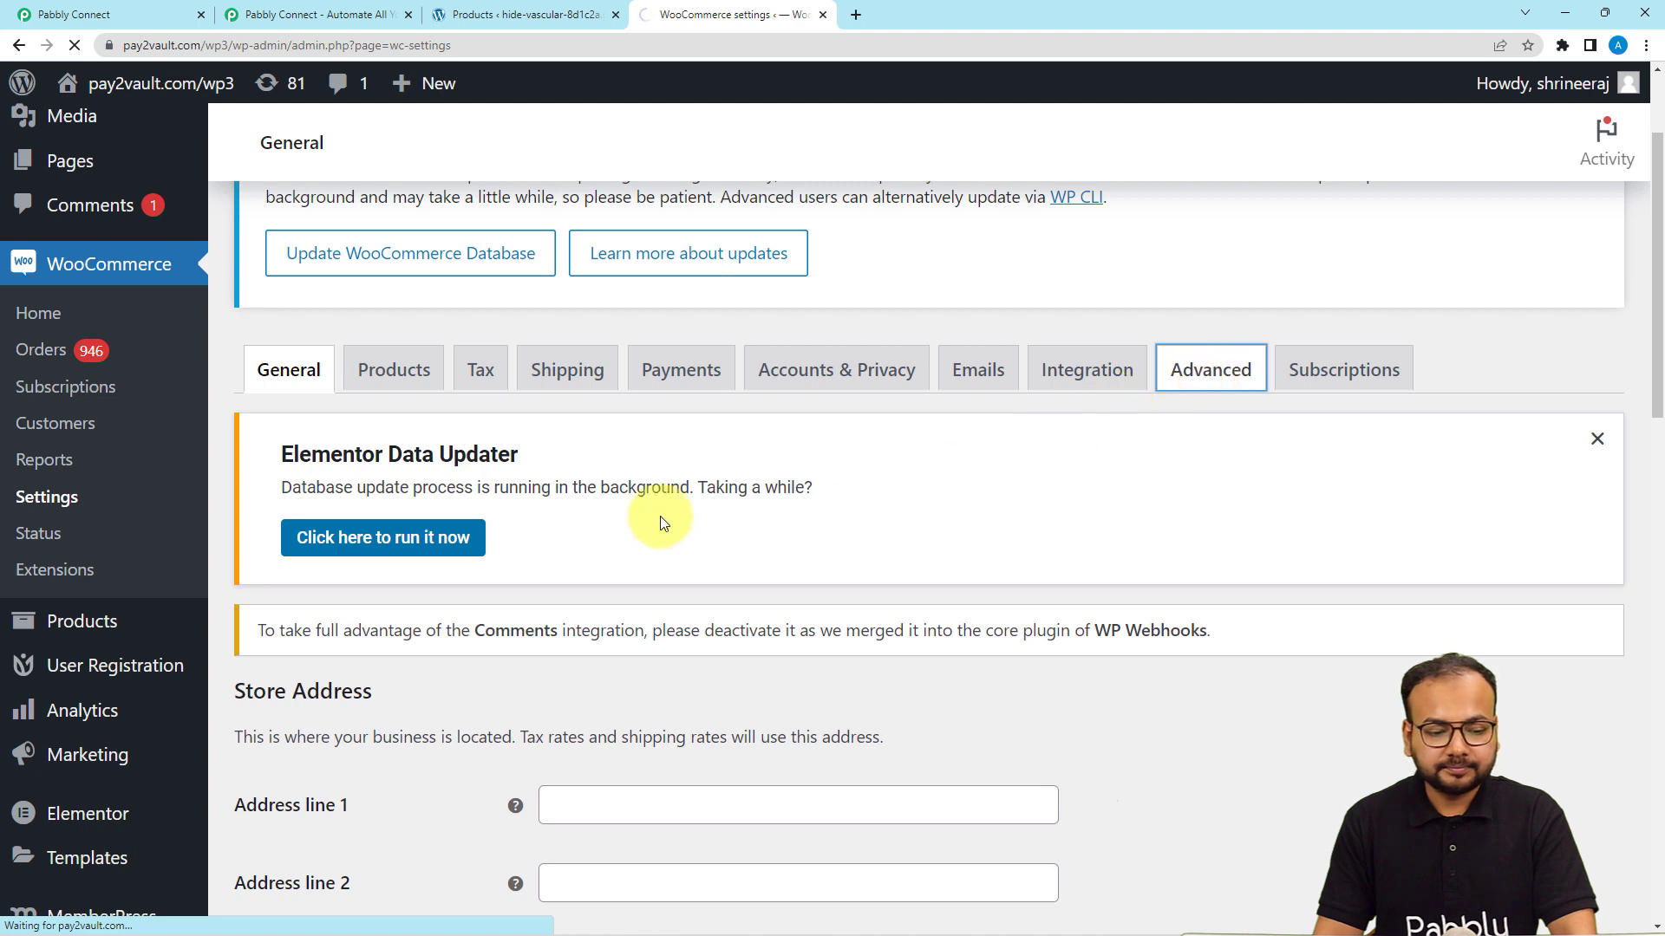
scroll(614, 518, down, 4)
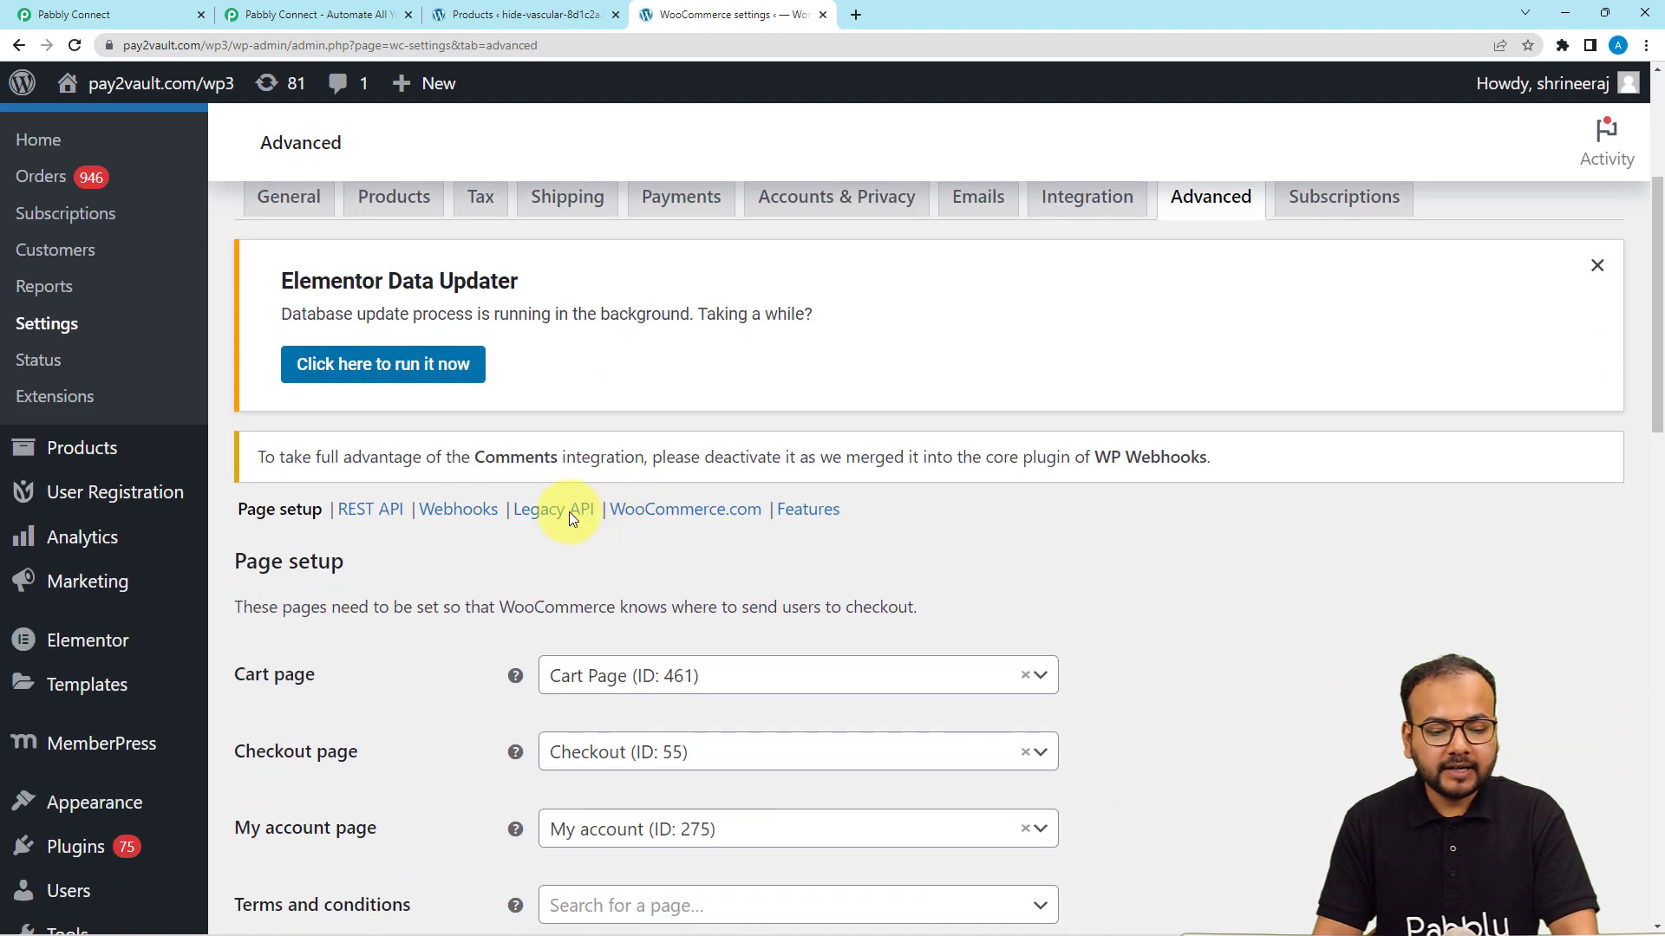
click(437, 517)
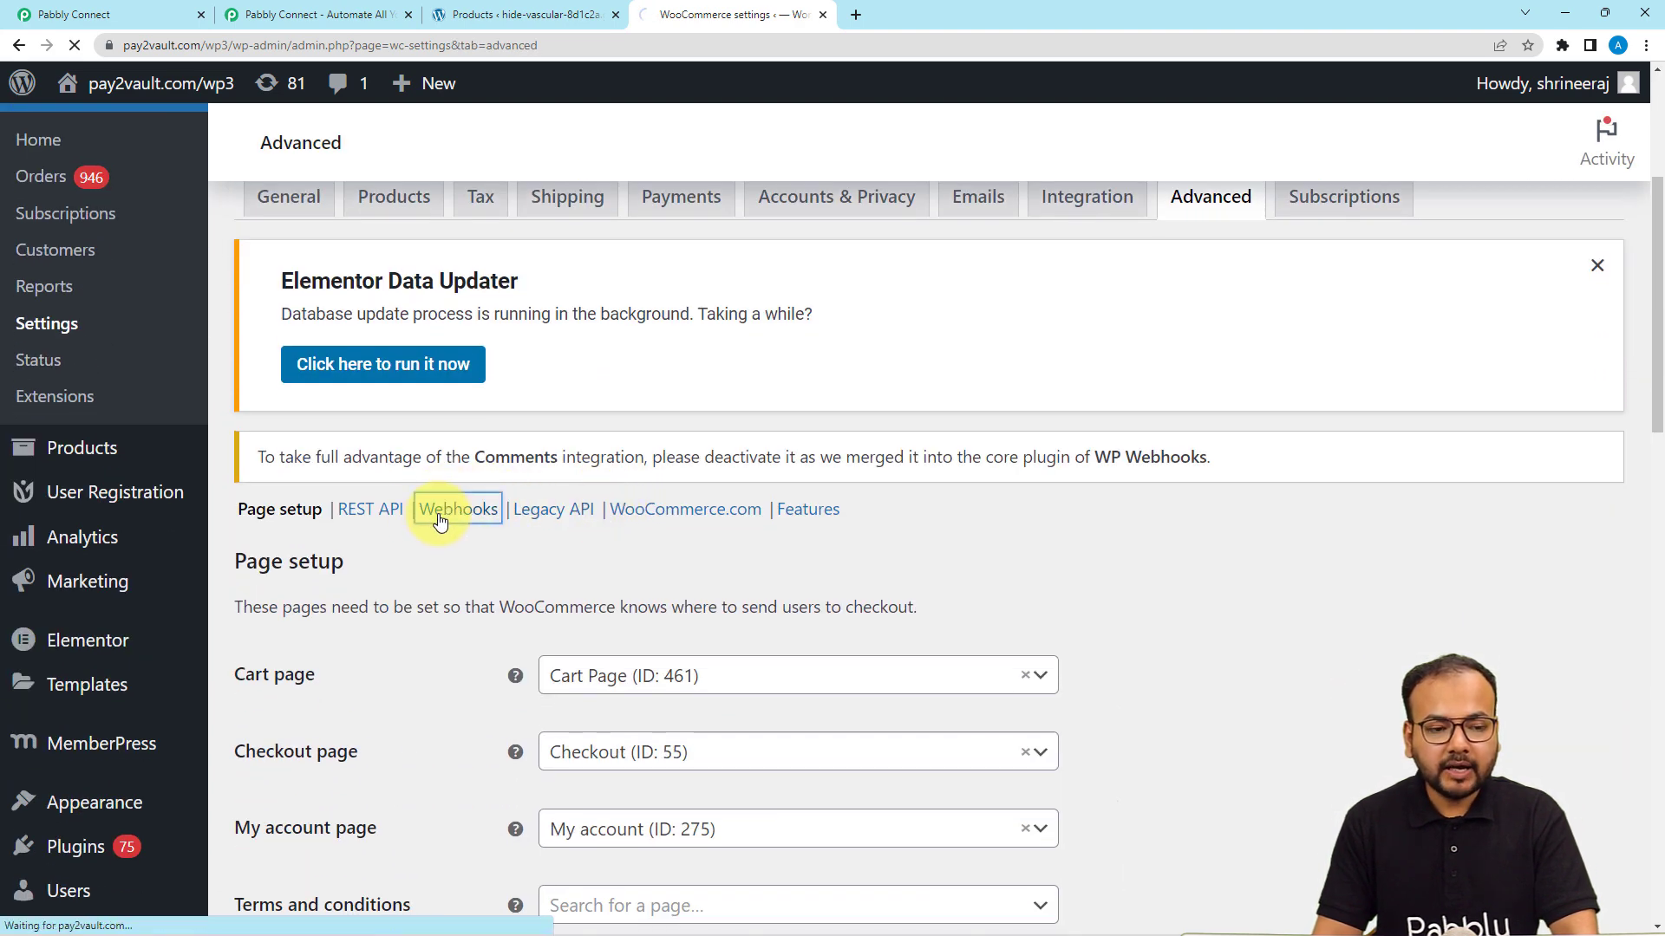
scroll(438, 521, down, 5)
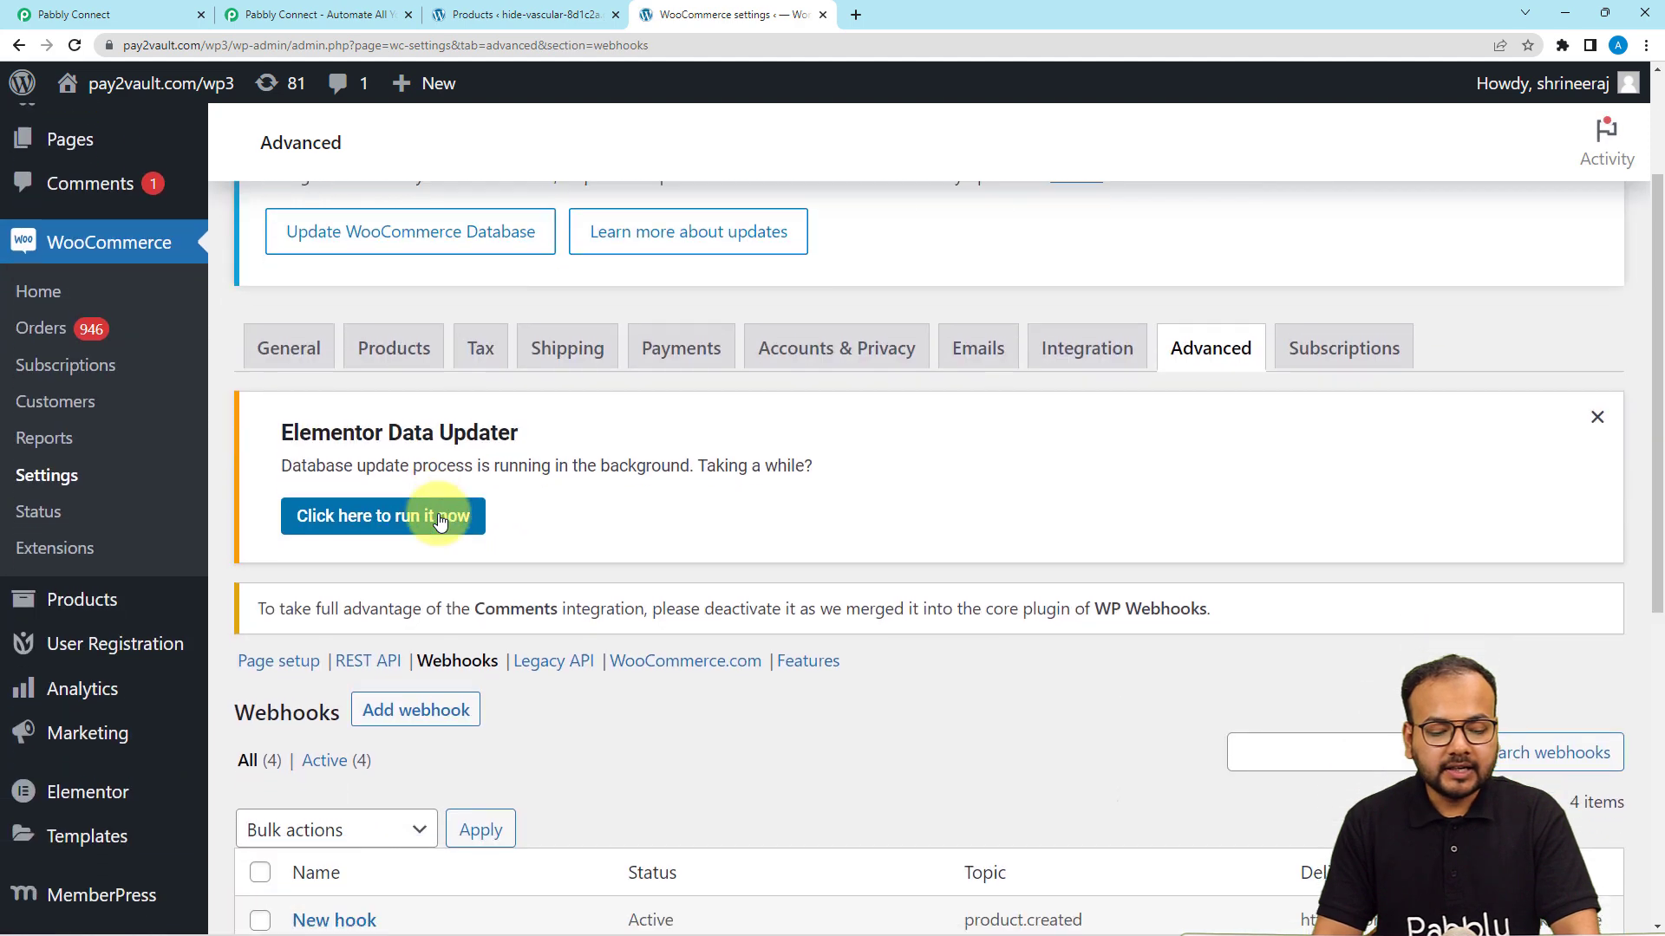
click(437, 392)
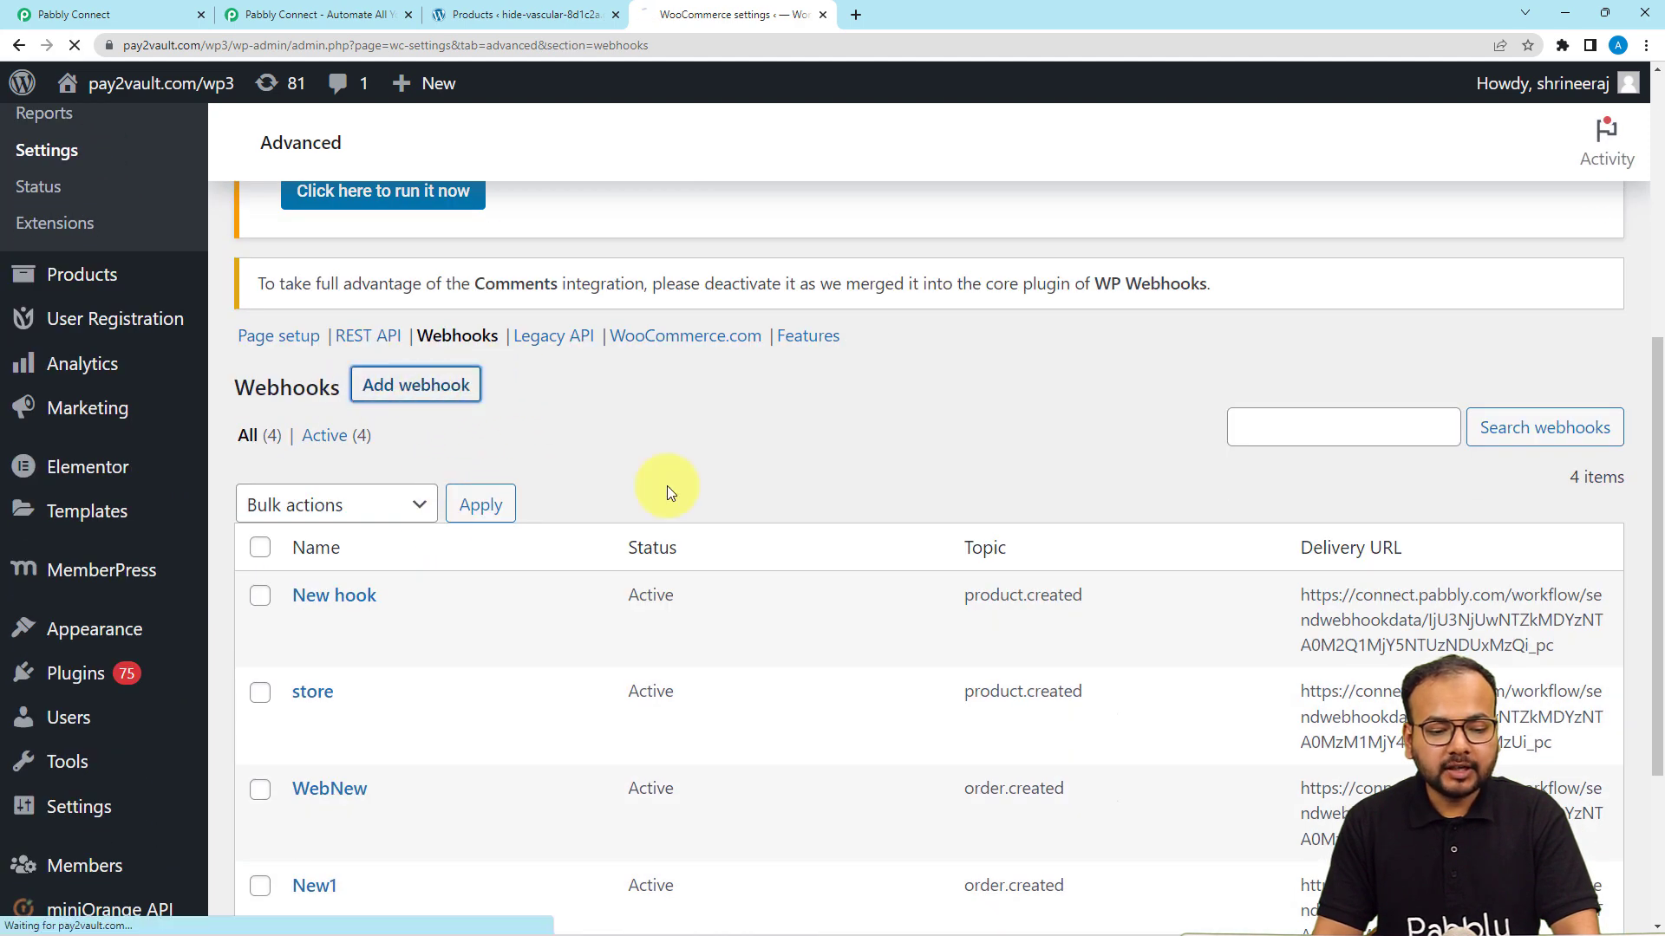
scroll(1018, 488, down, 6)
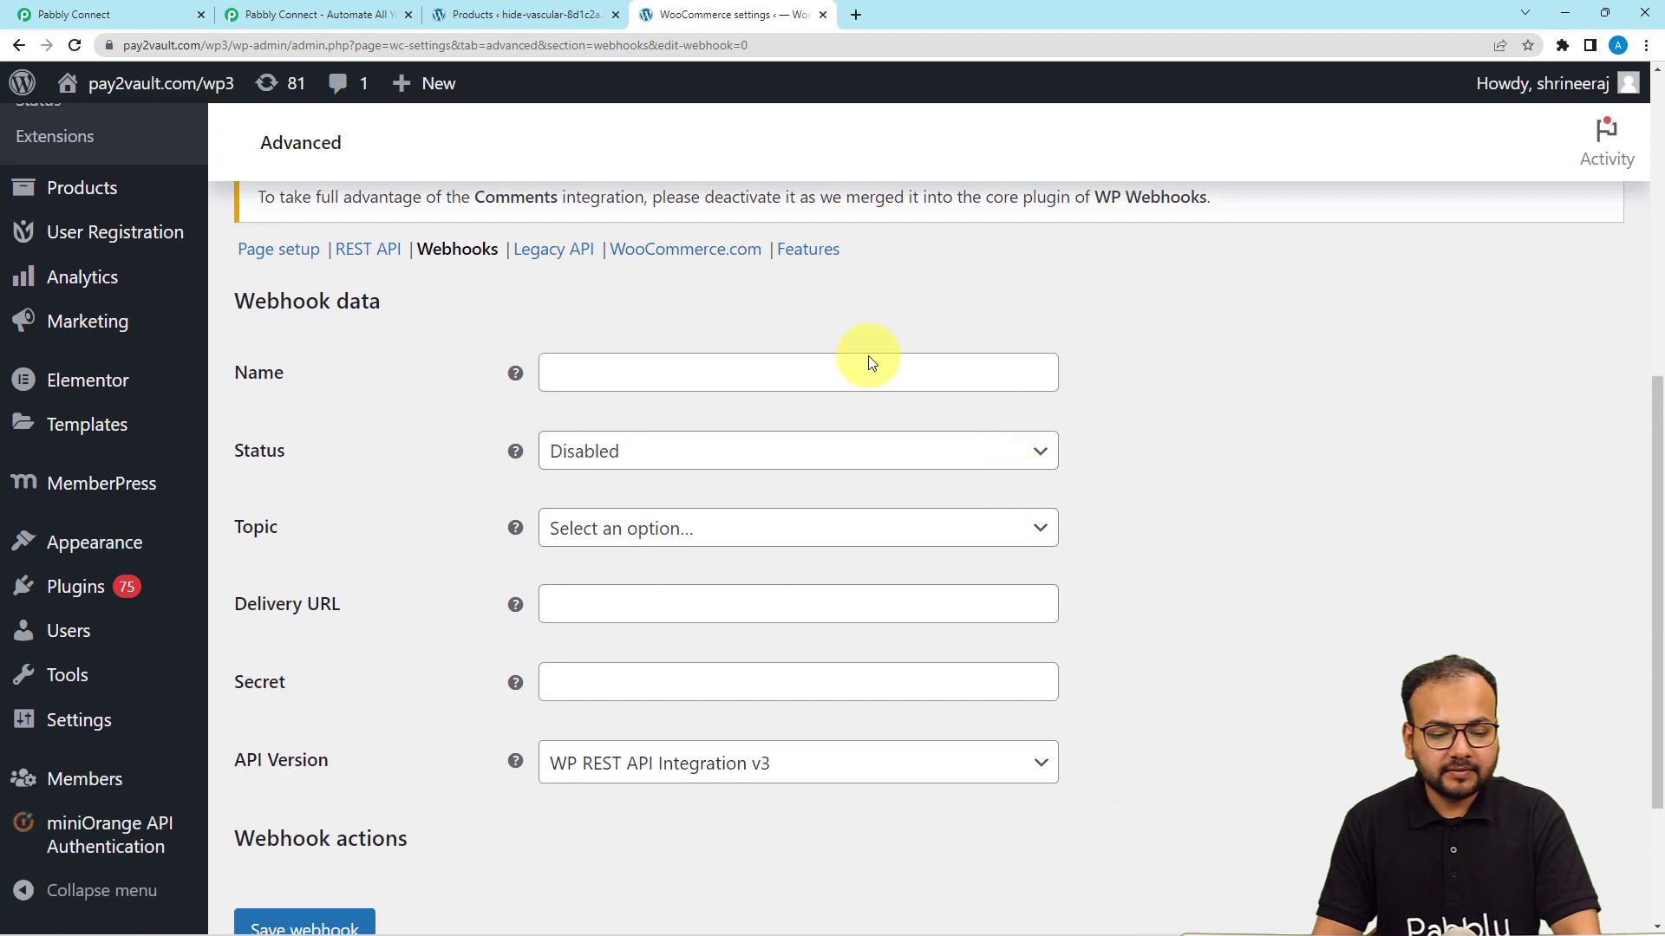
Name the new webhook "new products"
click(592, 374)
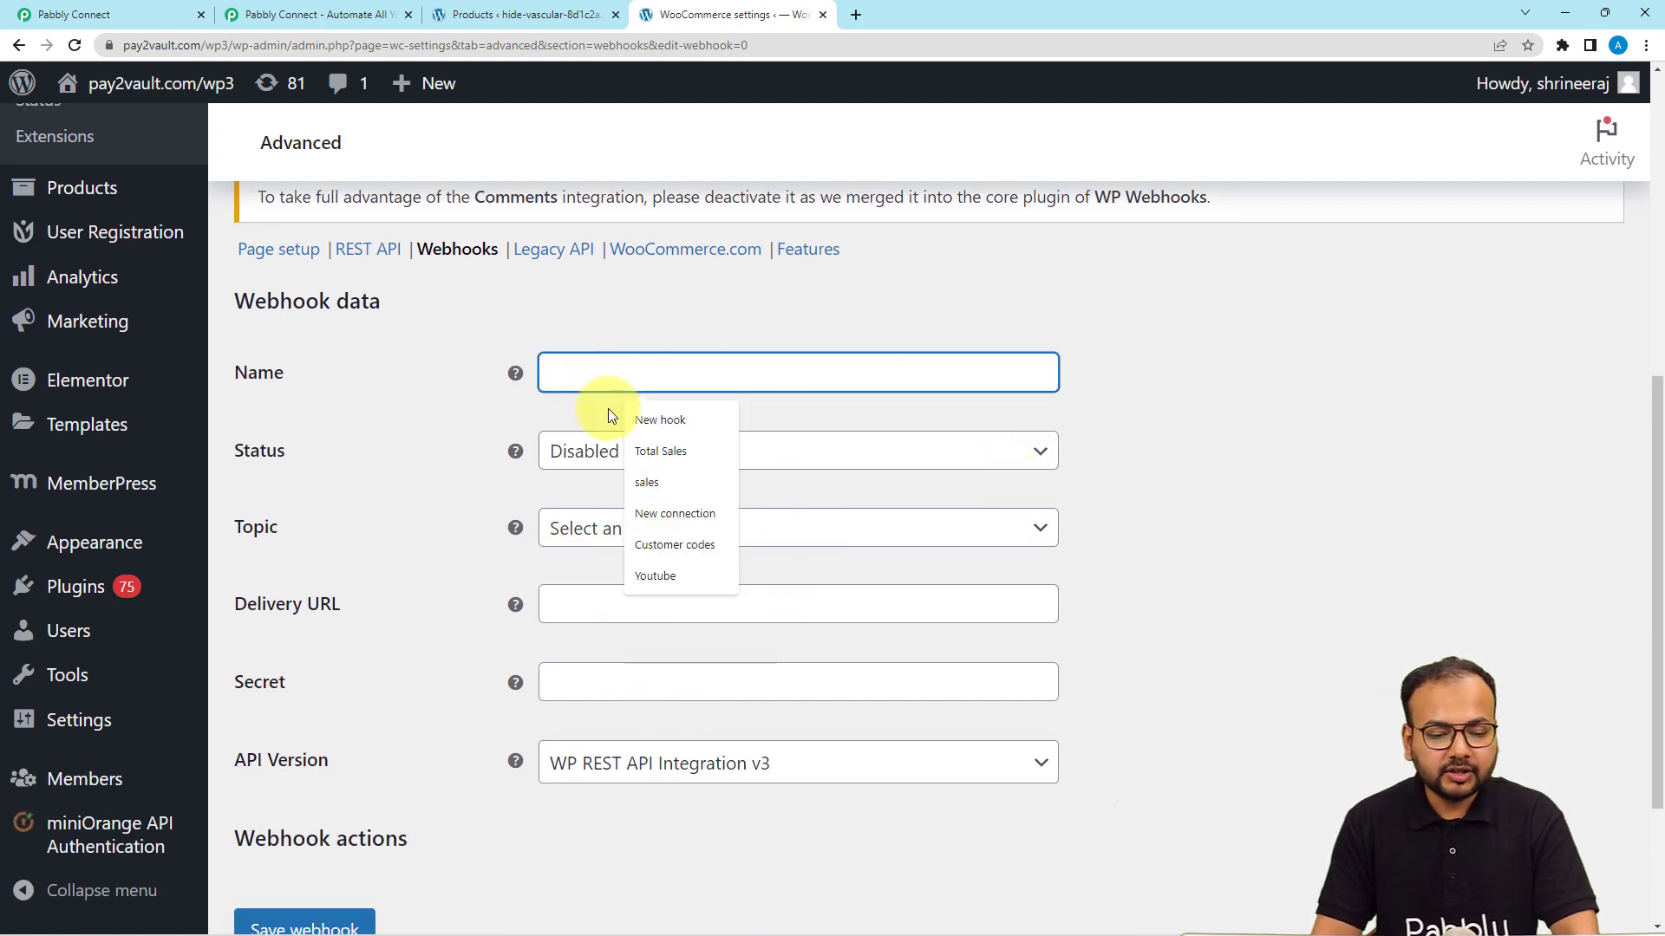
text(new)
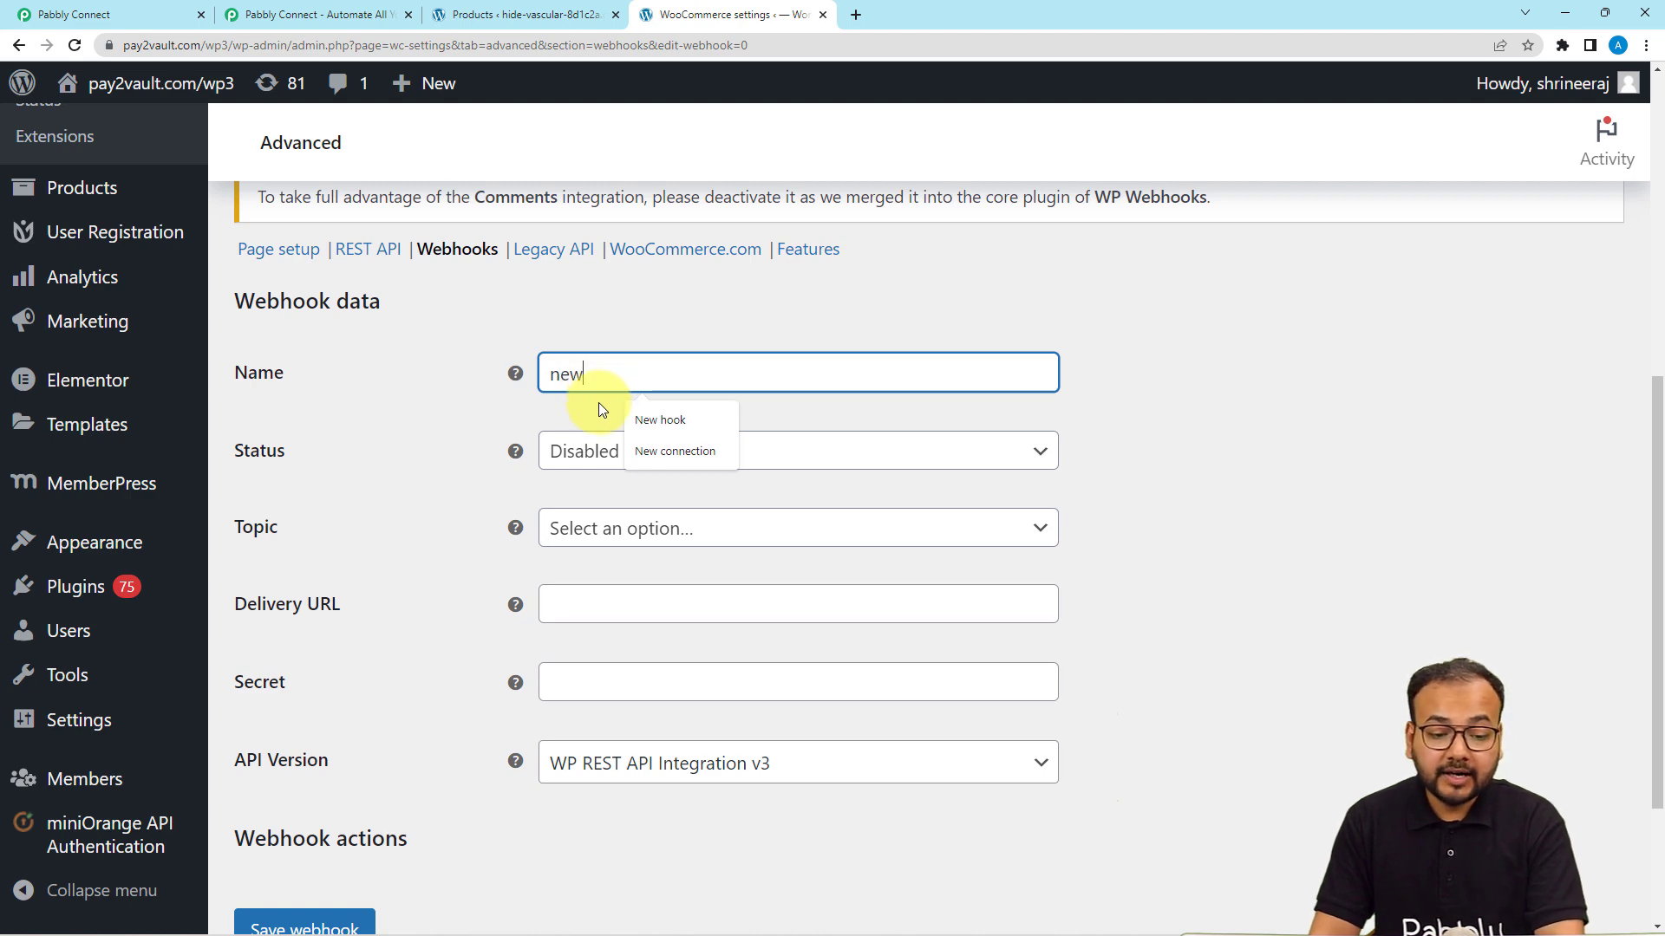
click(604, 422)
scroll(600, 416, down, 3)
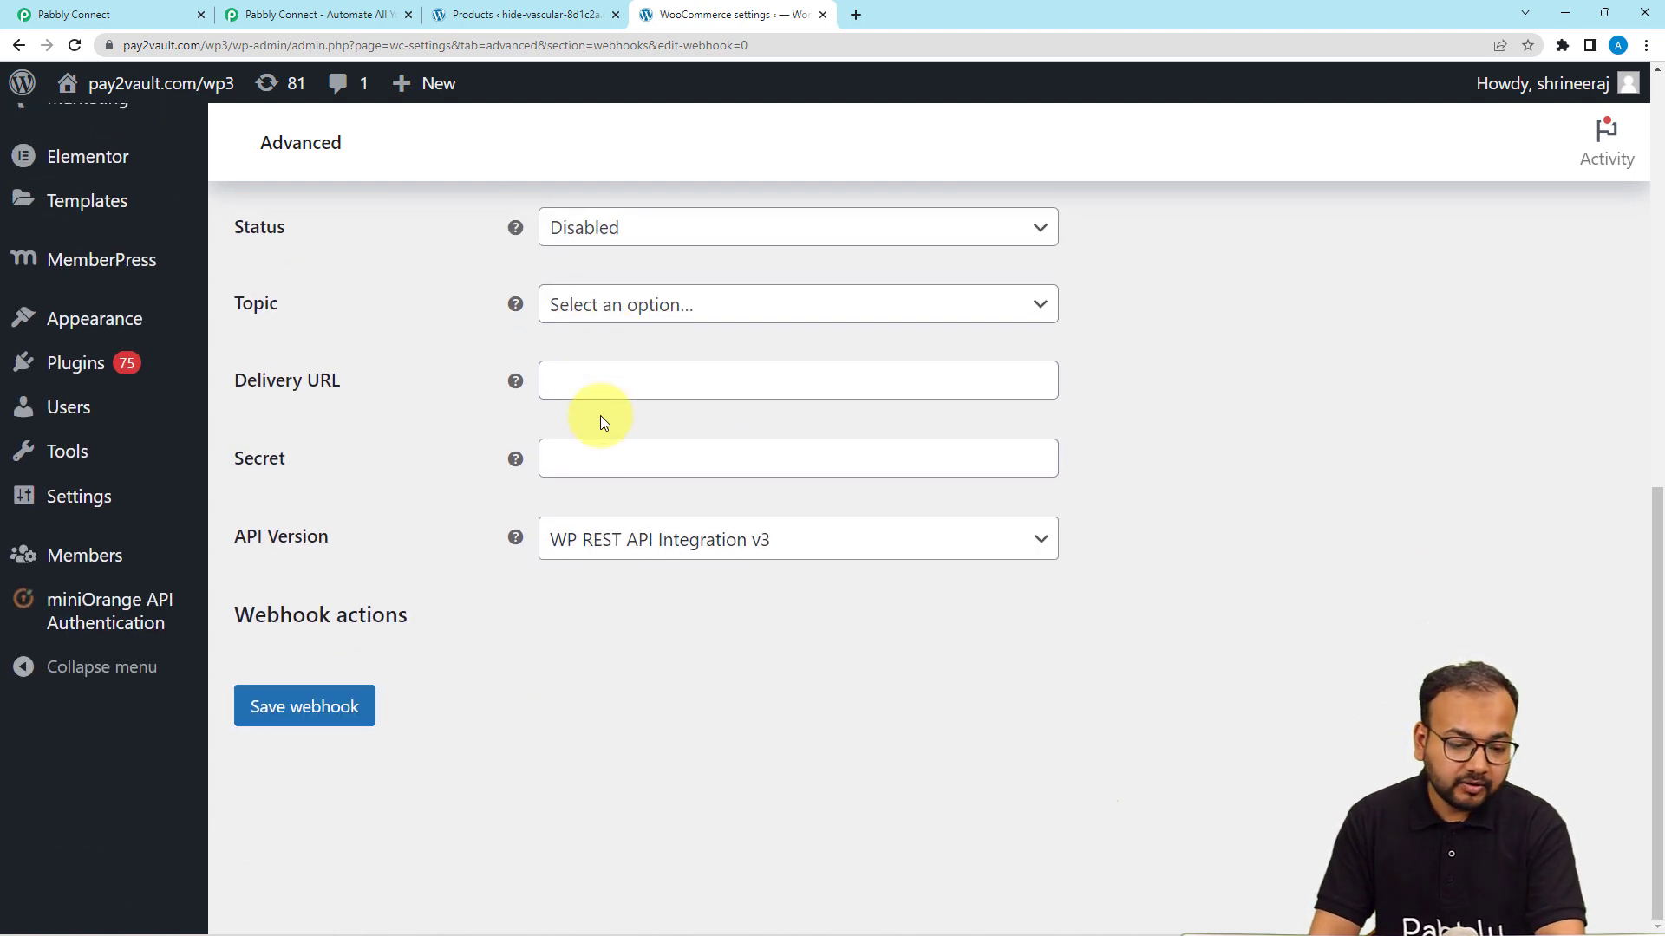
scroll(563, 404, up, 3)
click(612, 405)
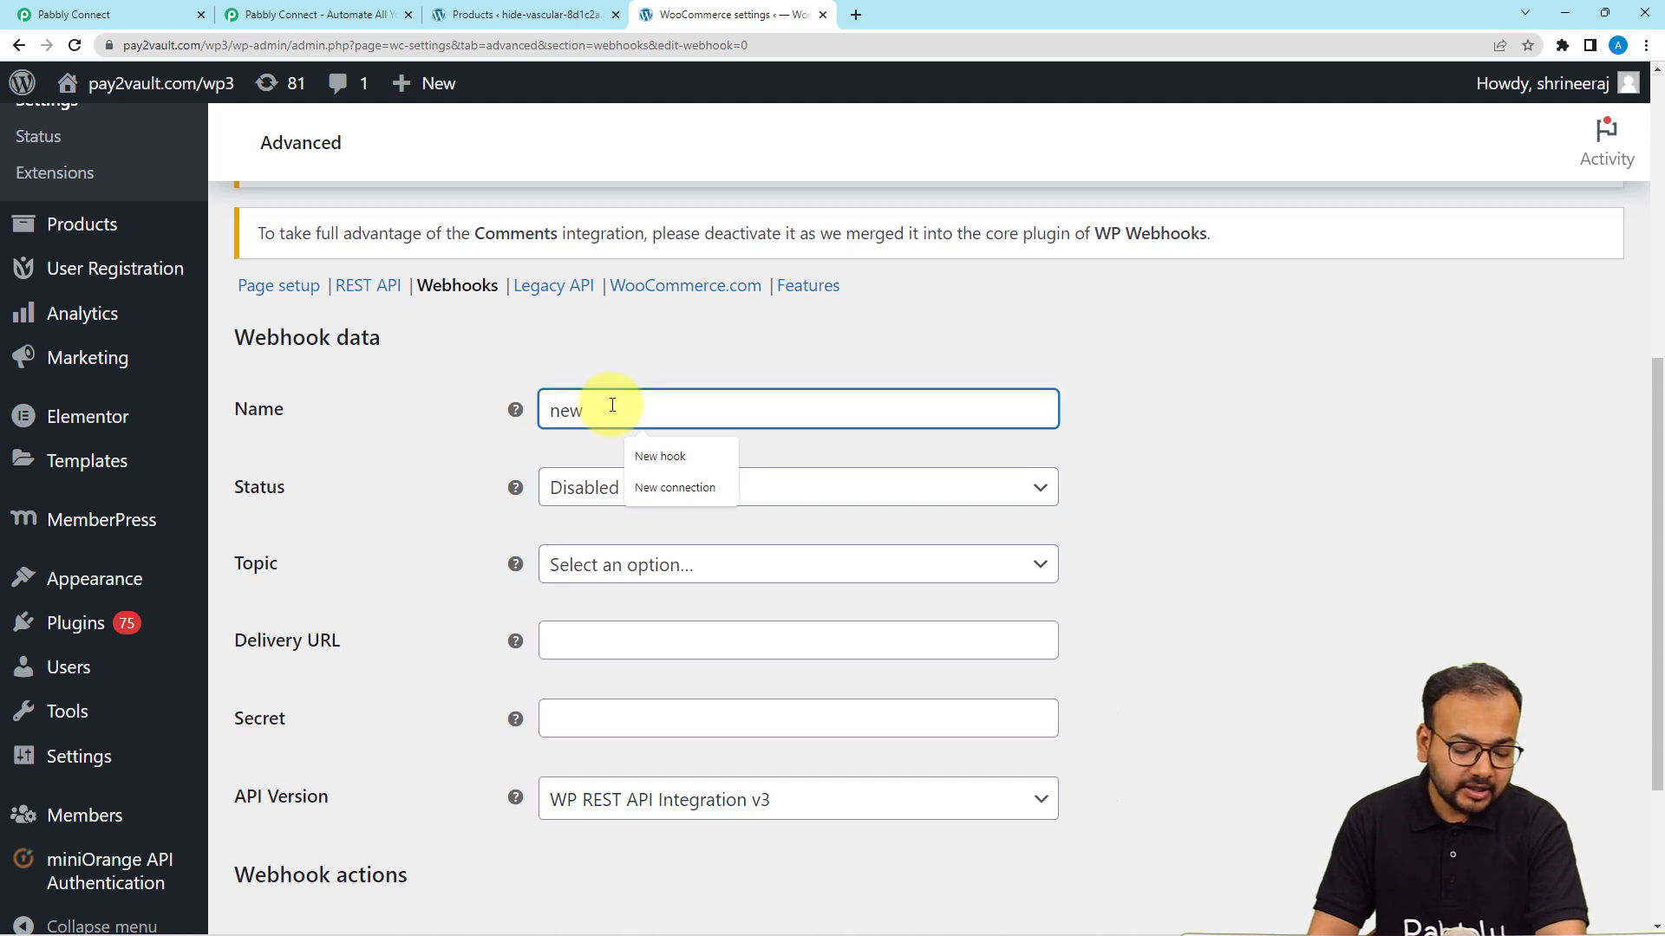
text(products)
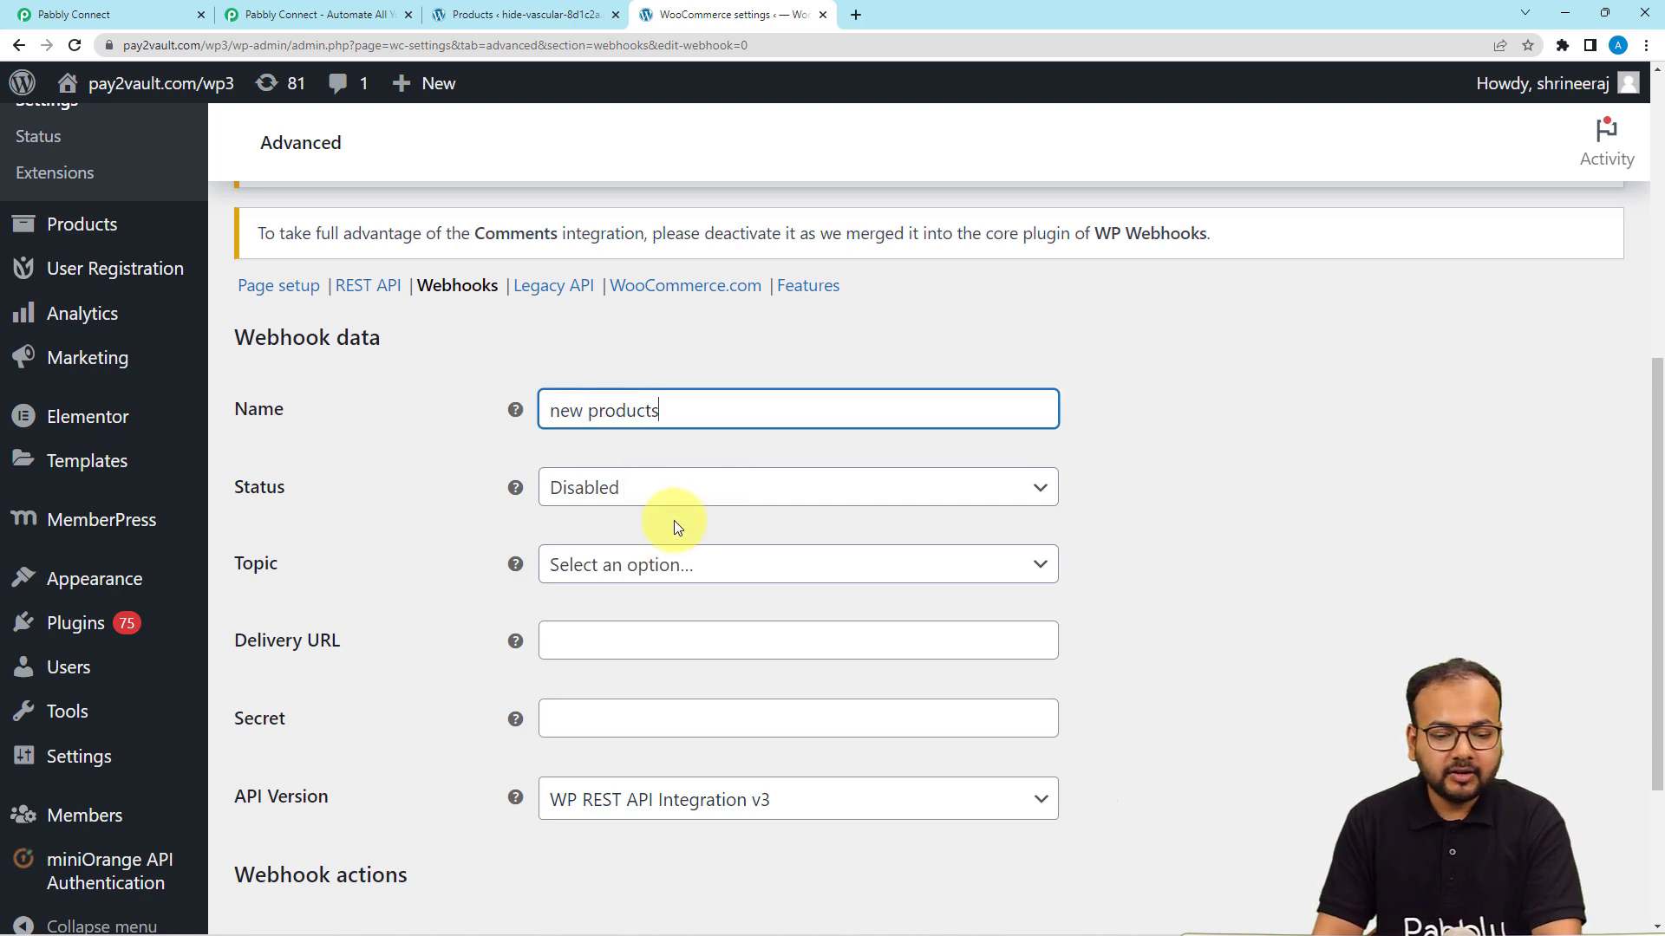
Set the new webhook's status to Active and its topic to Product created
click(670, 491)
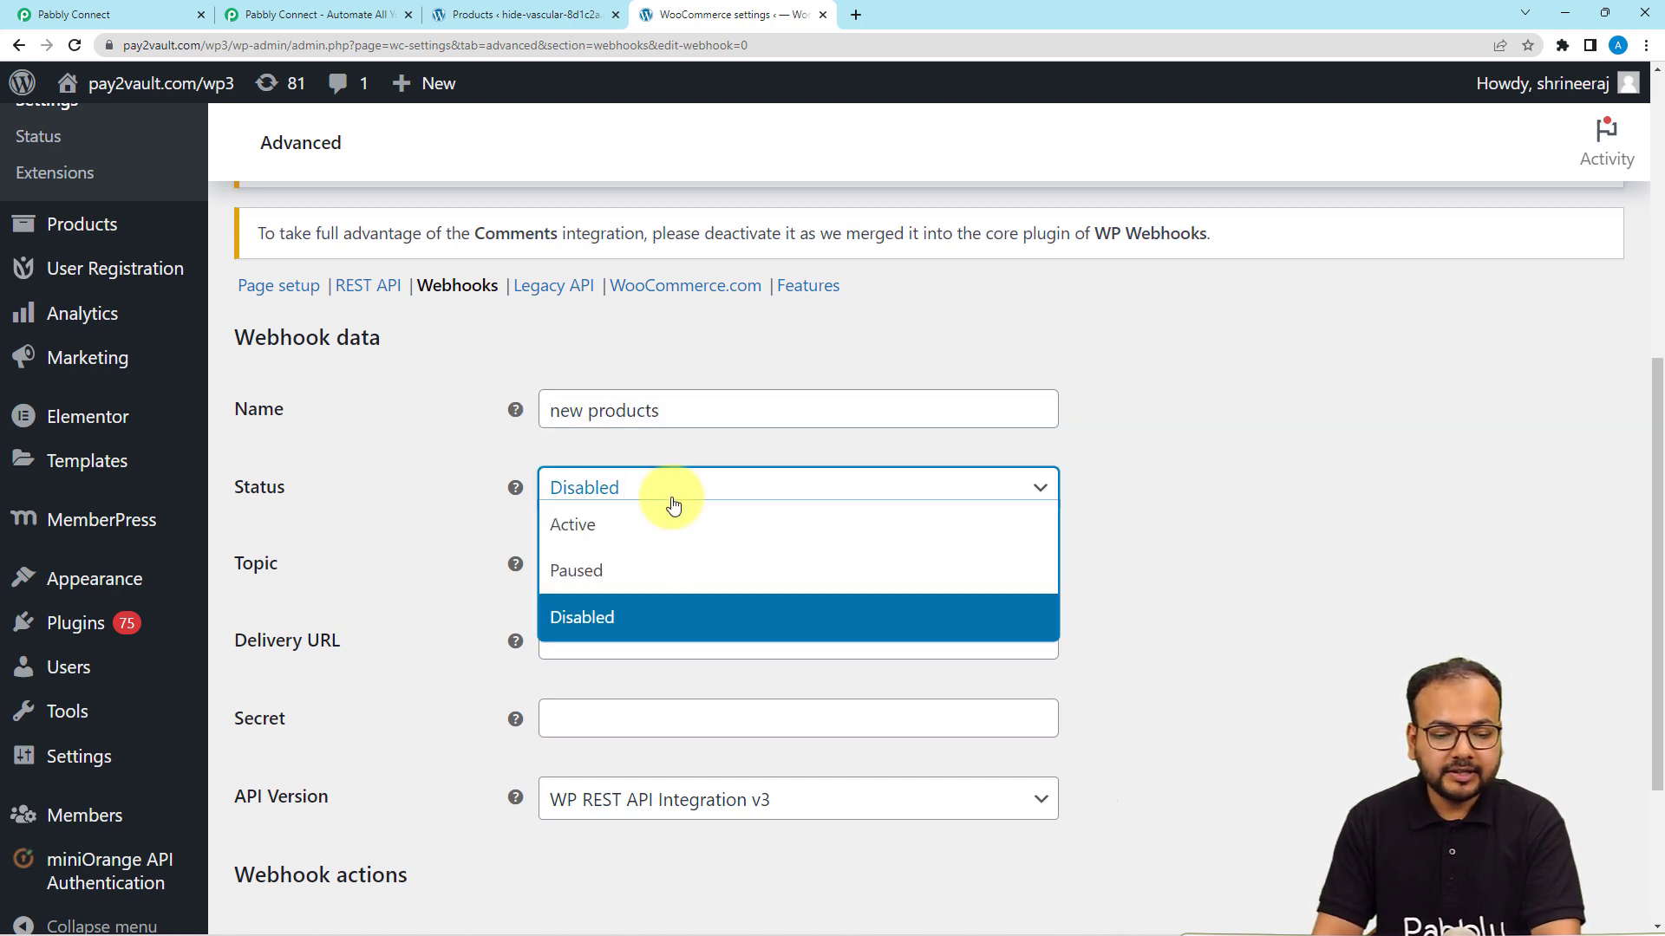
click(611, 527)
scroll(463, 446, down, 1)
click(577, 483)
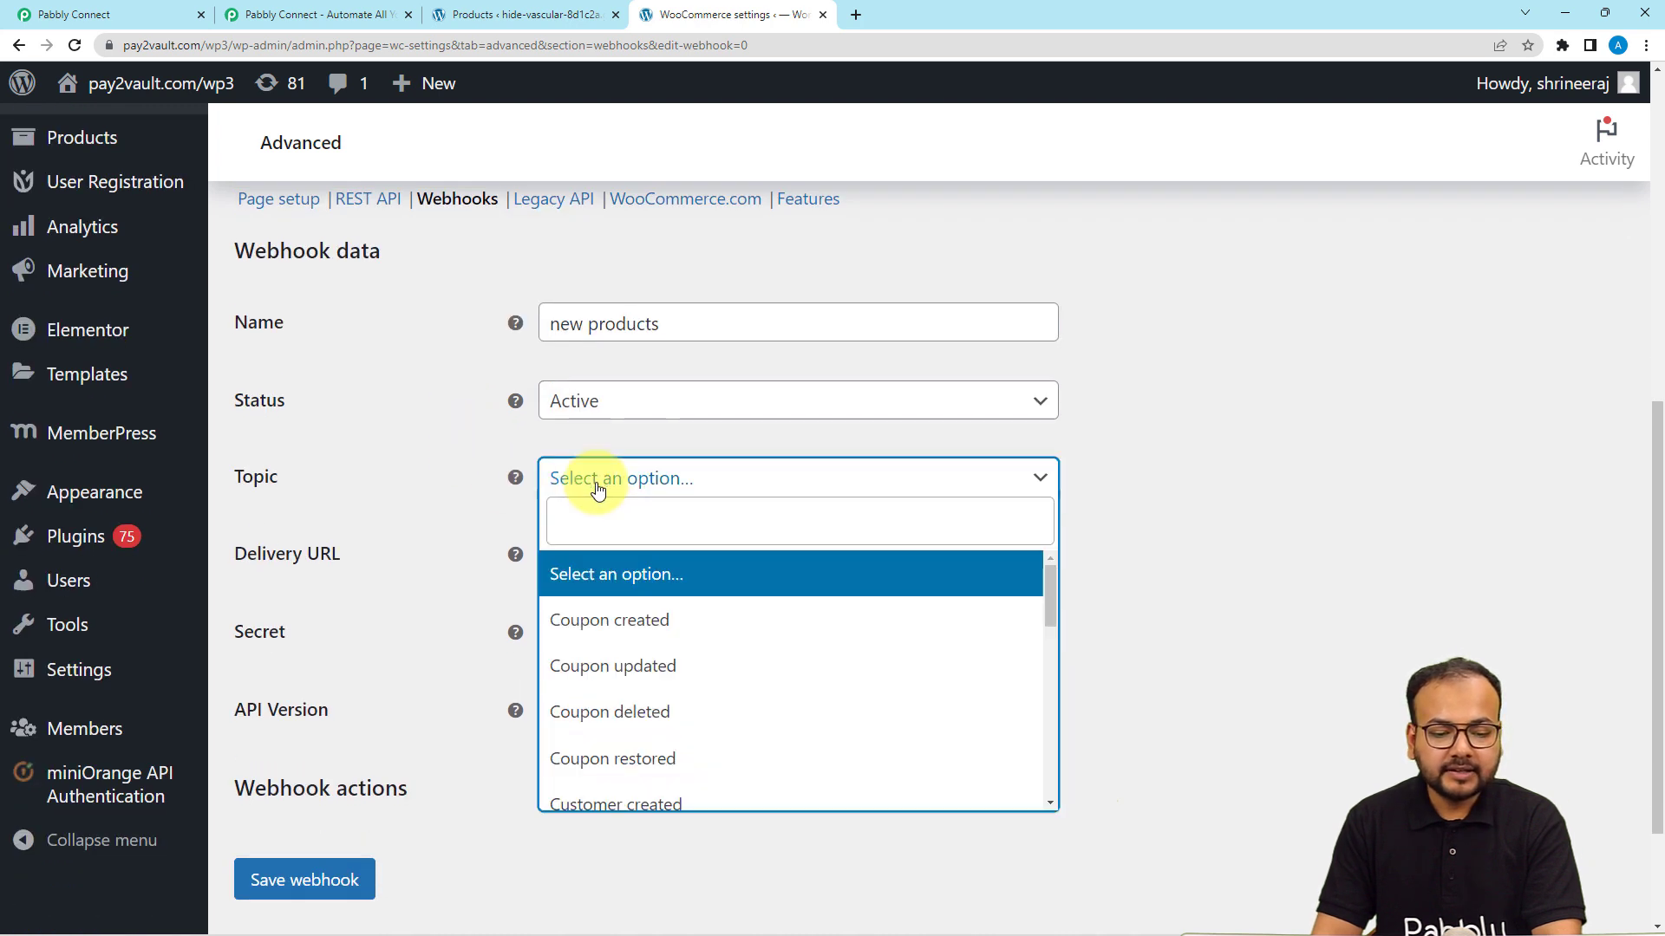
scroll(689, 650, down, 3)
scroll(689, 652, down, 4)
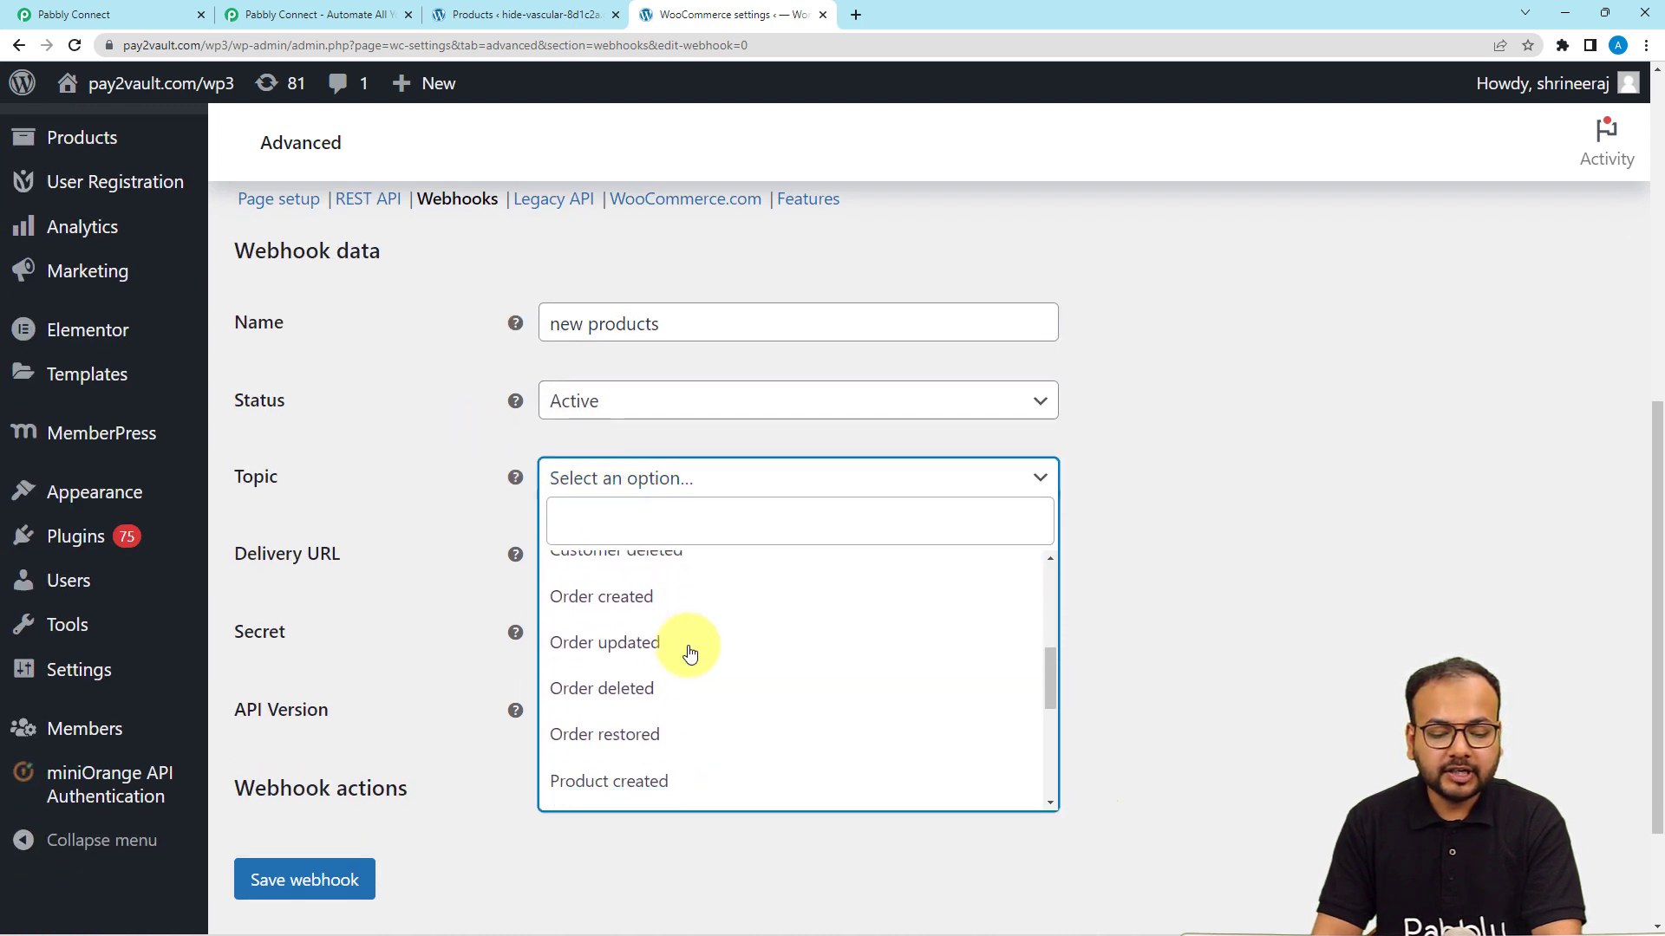
click(669, 608)
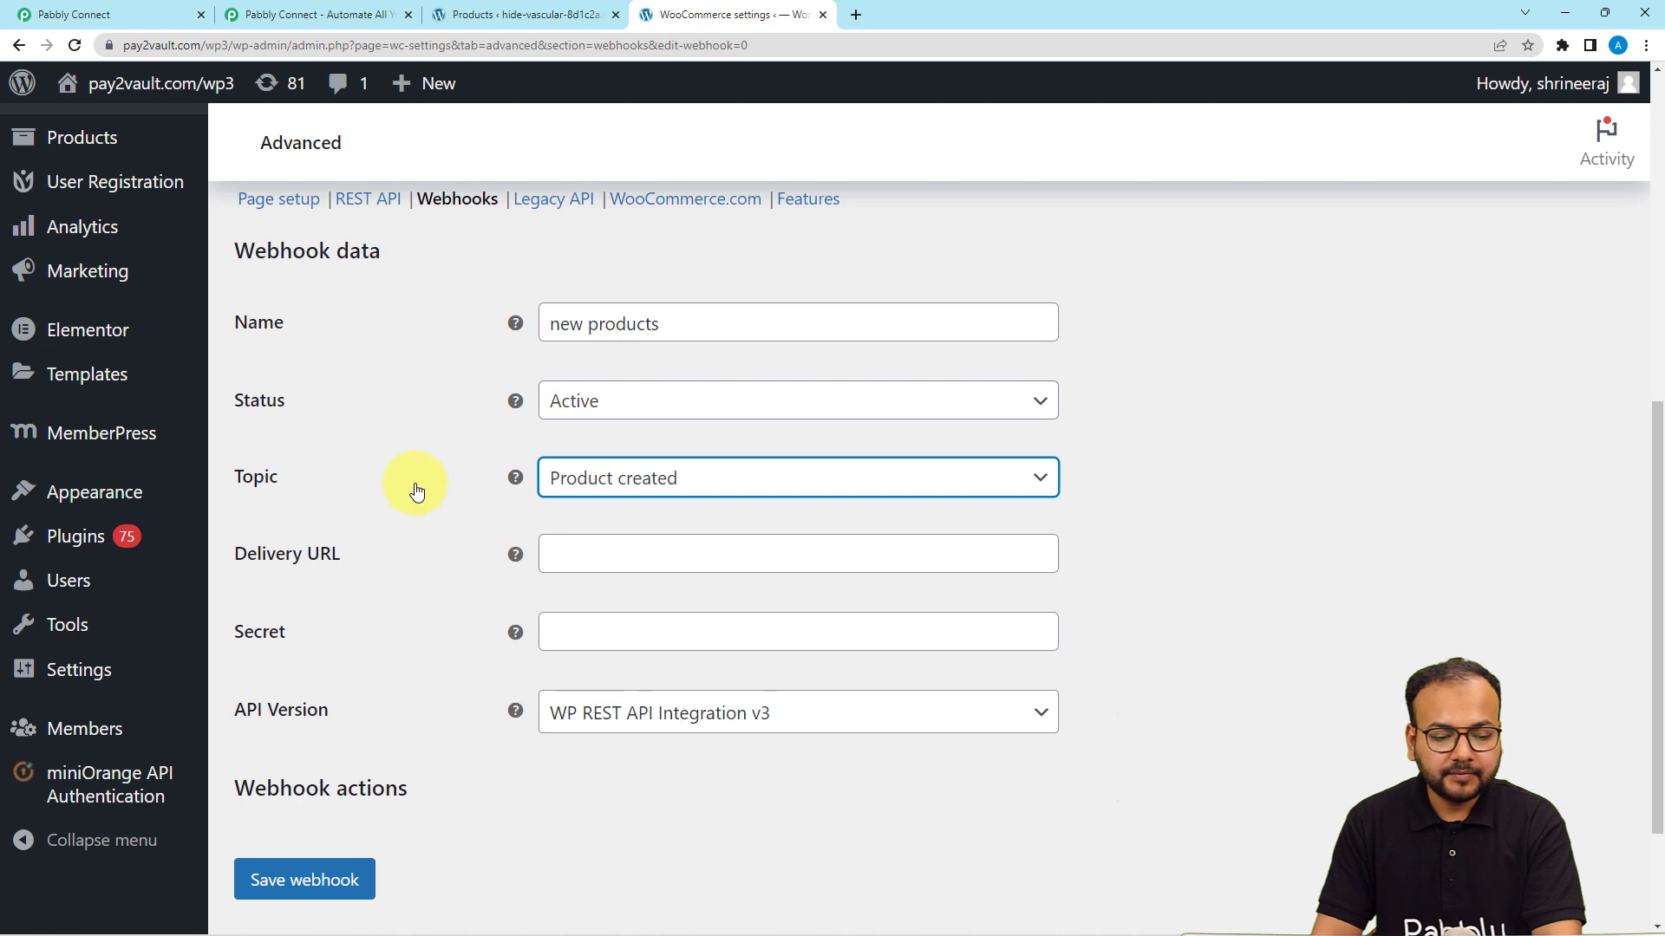
Copy the trigger's webhook URL from Pabbly Connect and paste it as the WooCommerce webhook's delivery URL
click(560, 555)
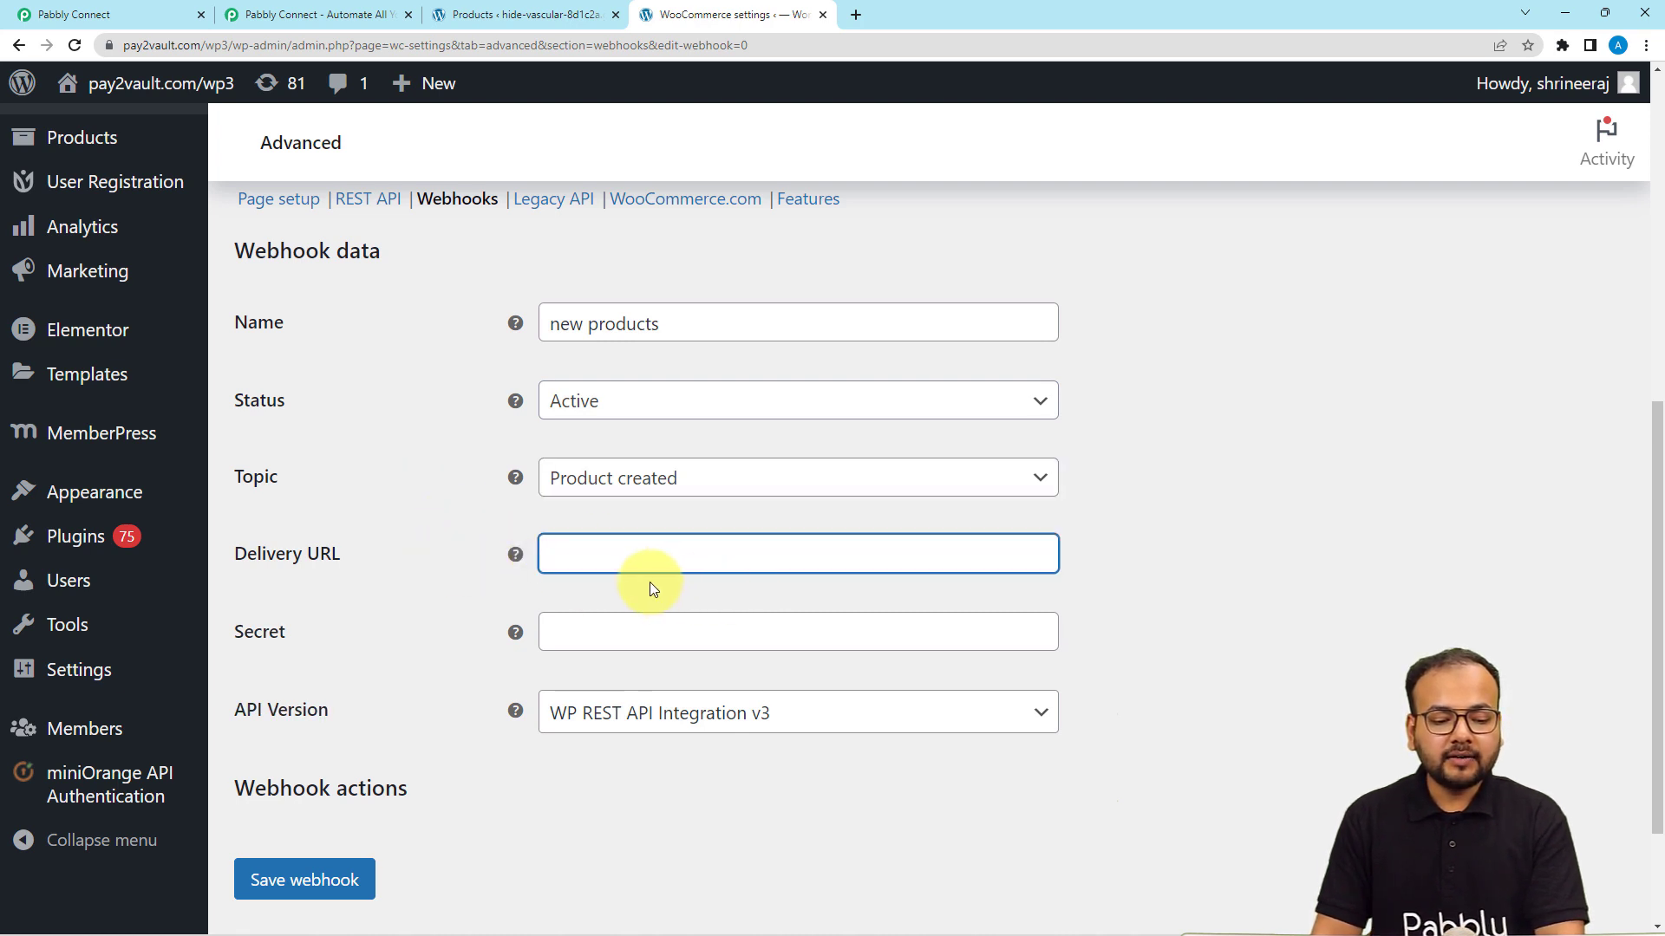
click(60, 15)
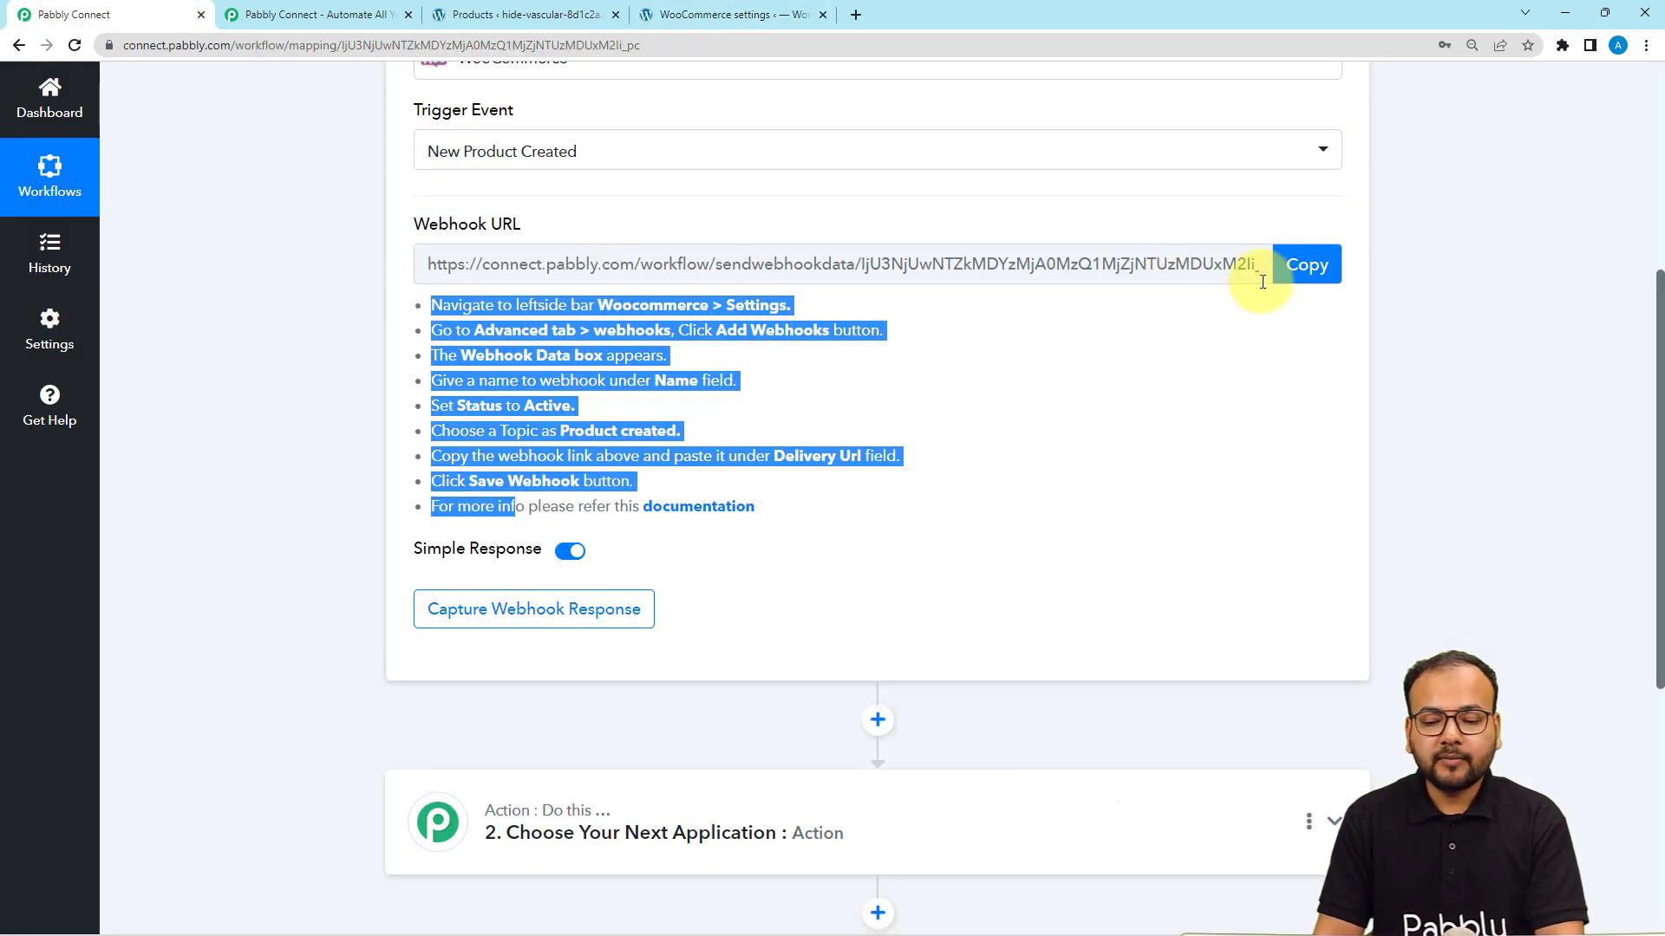
click(1311, 268)
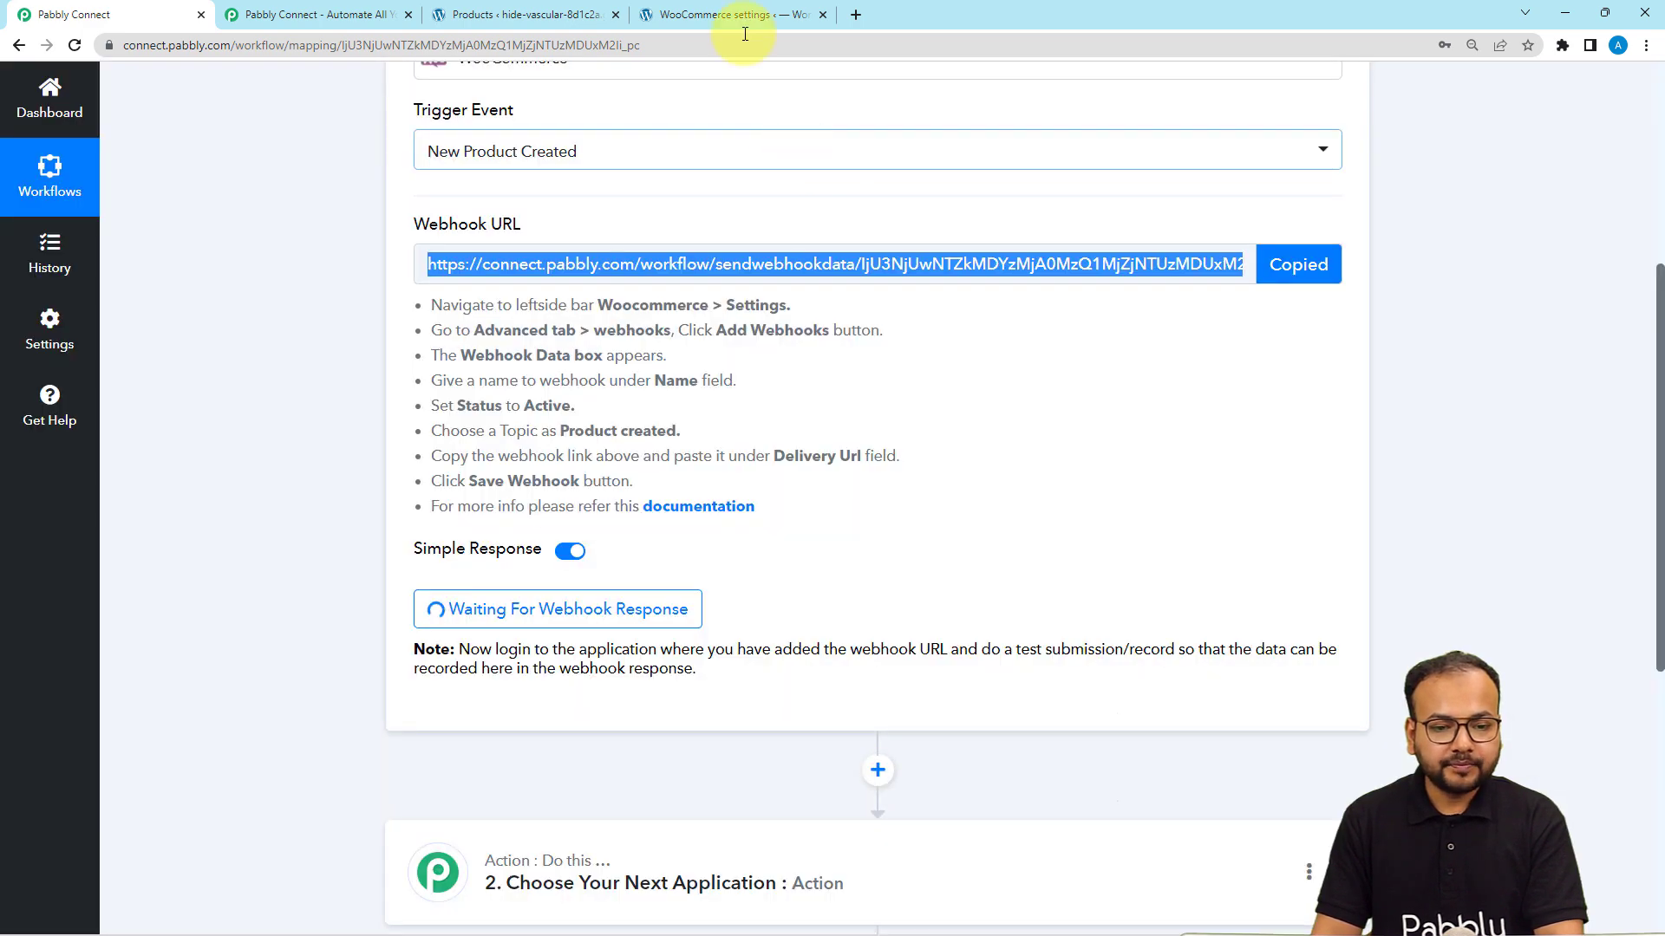
click(741, 17)
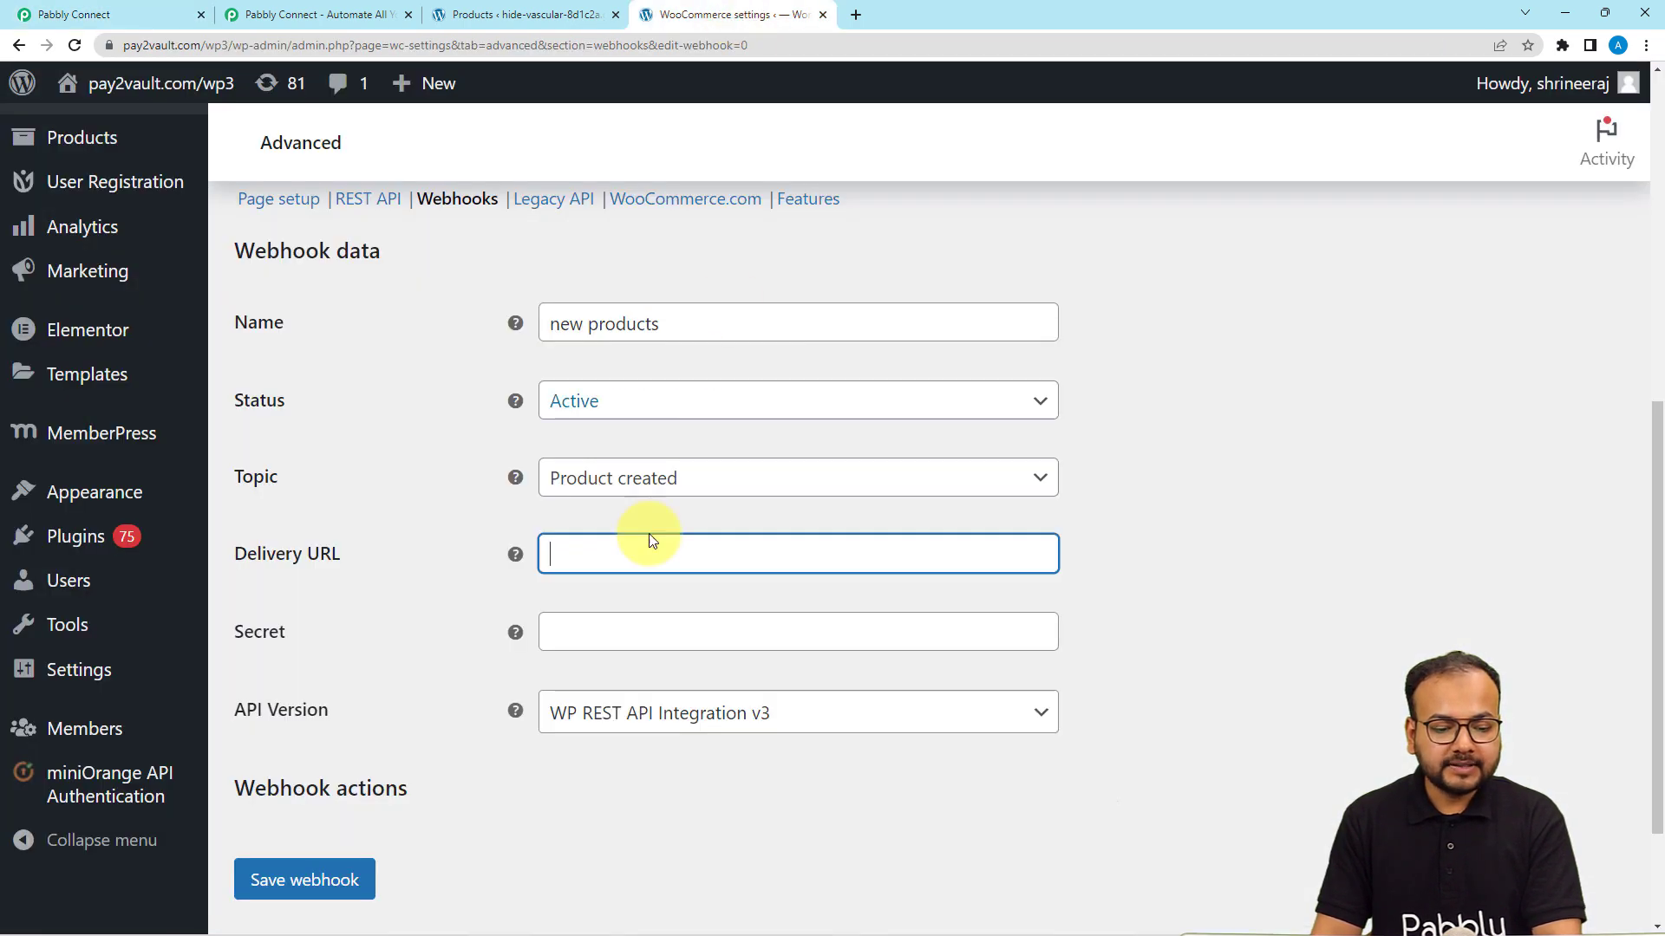
right_click(624, 559)
click(668, 704)
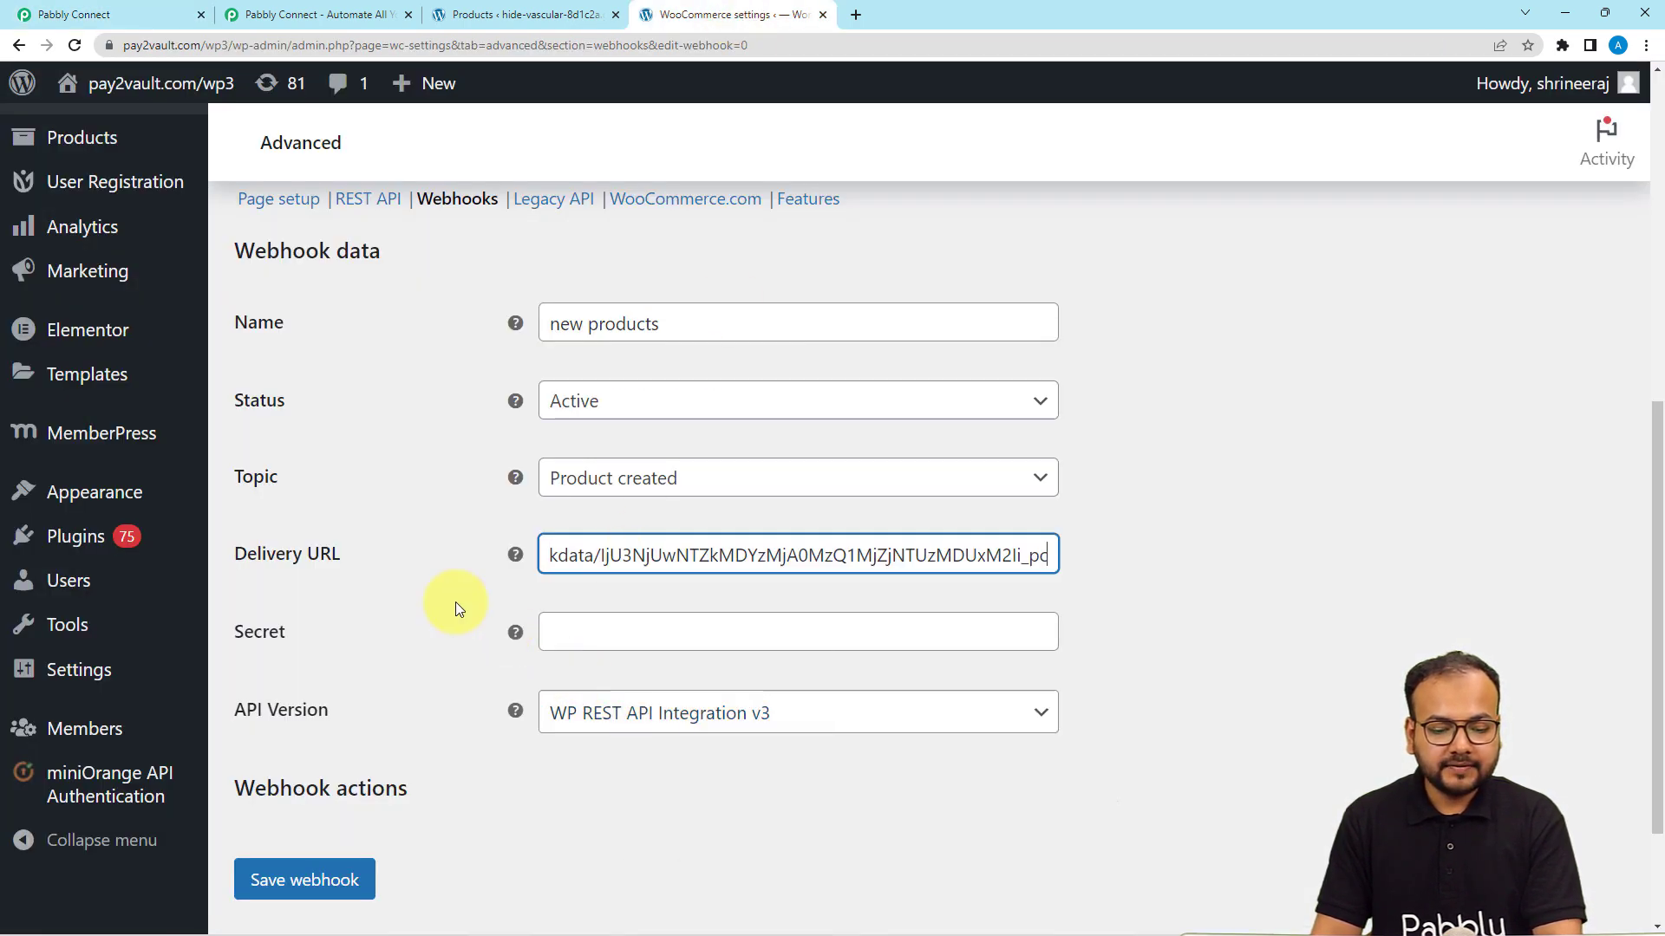
Save the "new products" webhook, leaving the secret blank and the API version at WP REST API Integration v3
click(455, 602)
scroll(455, 602, down, 2)
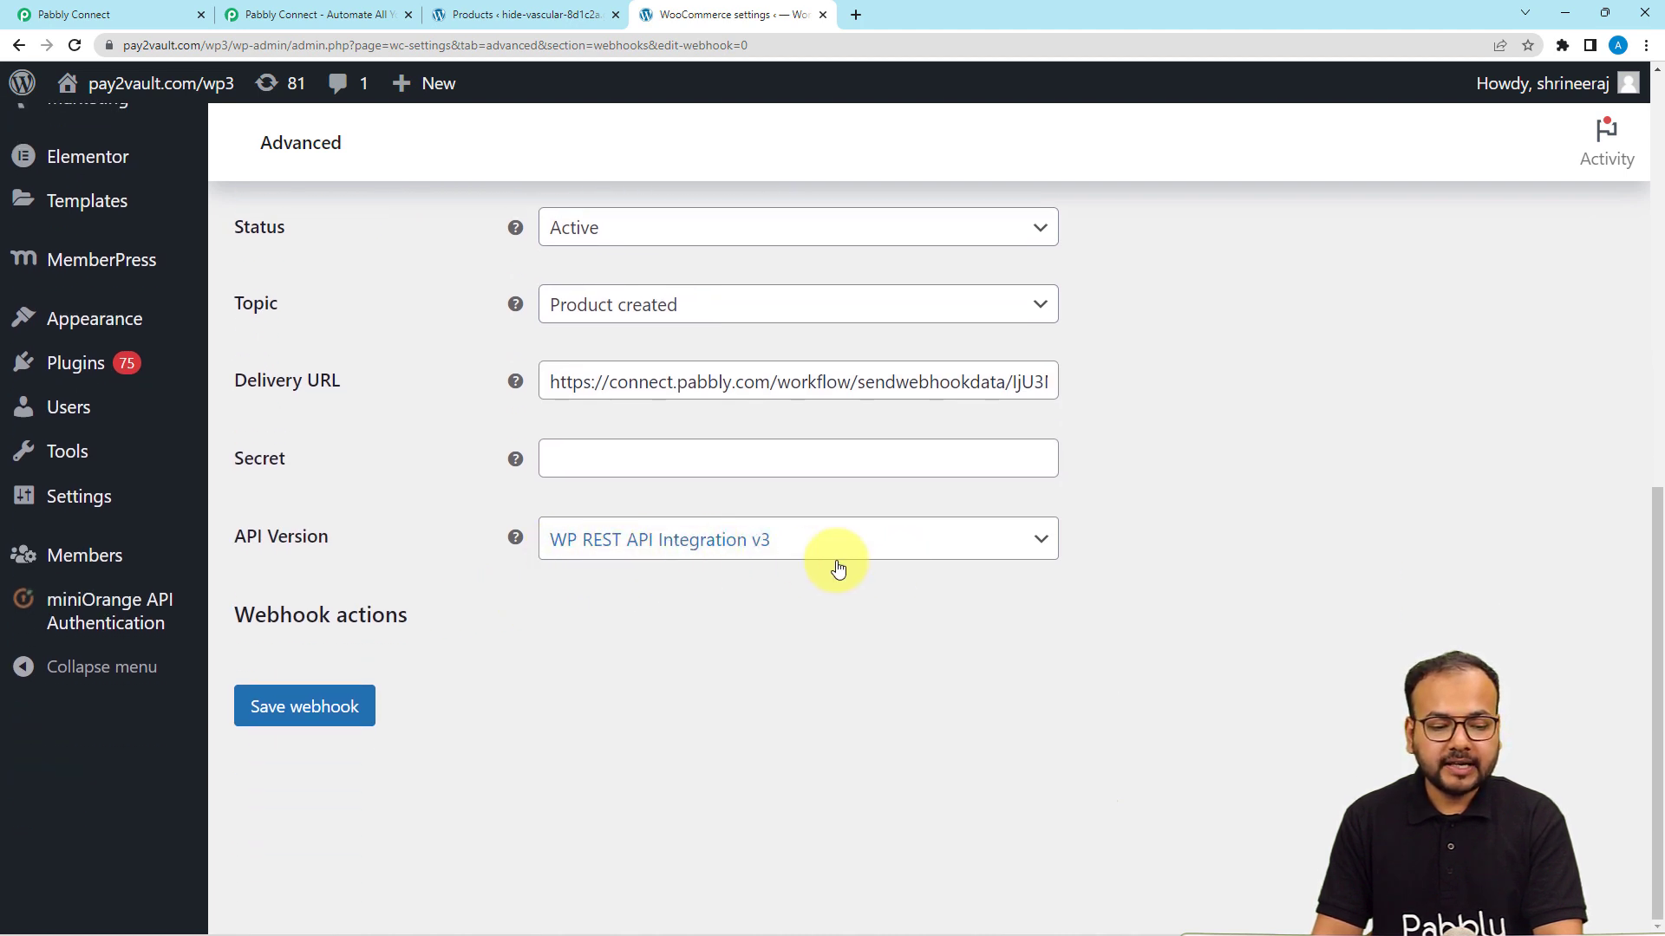
click(303, 719)
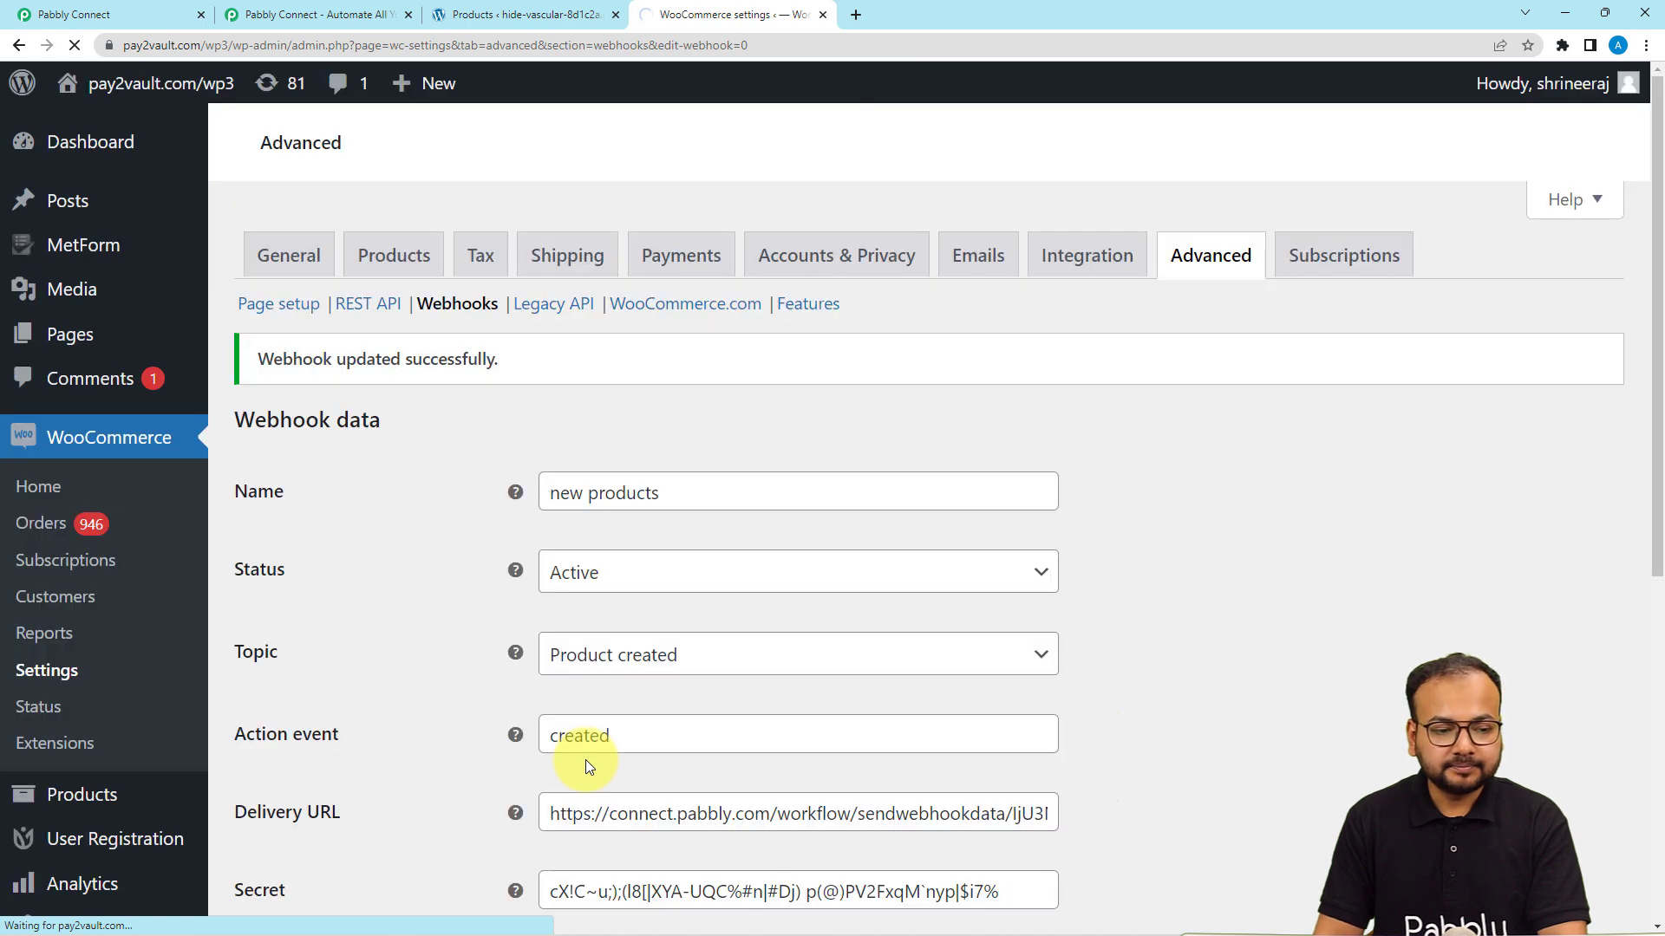
scroll(591, 628, down, 4)
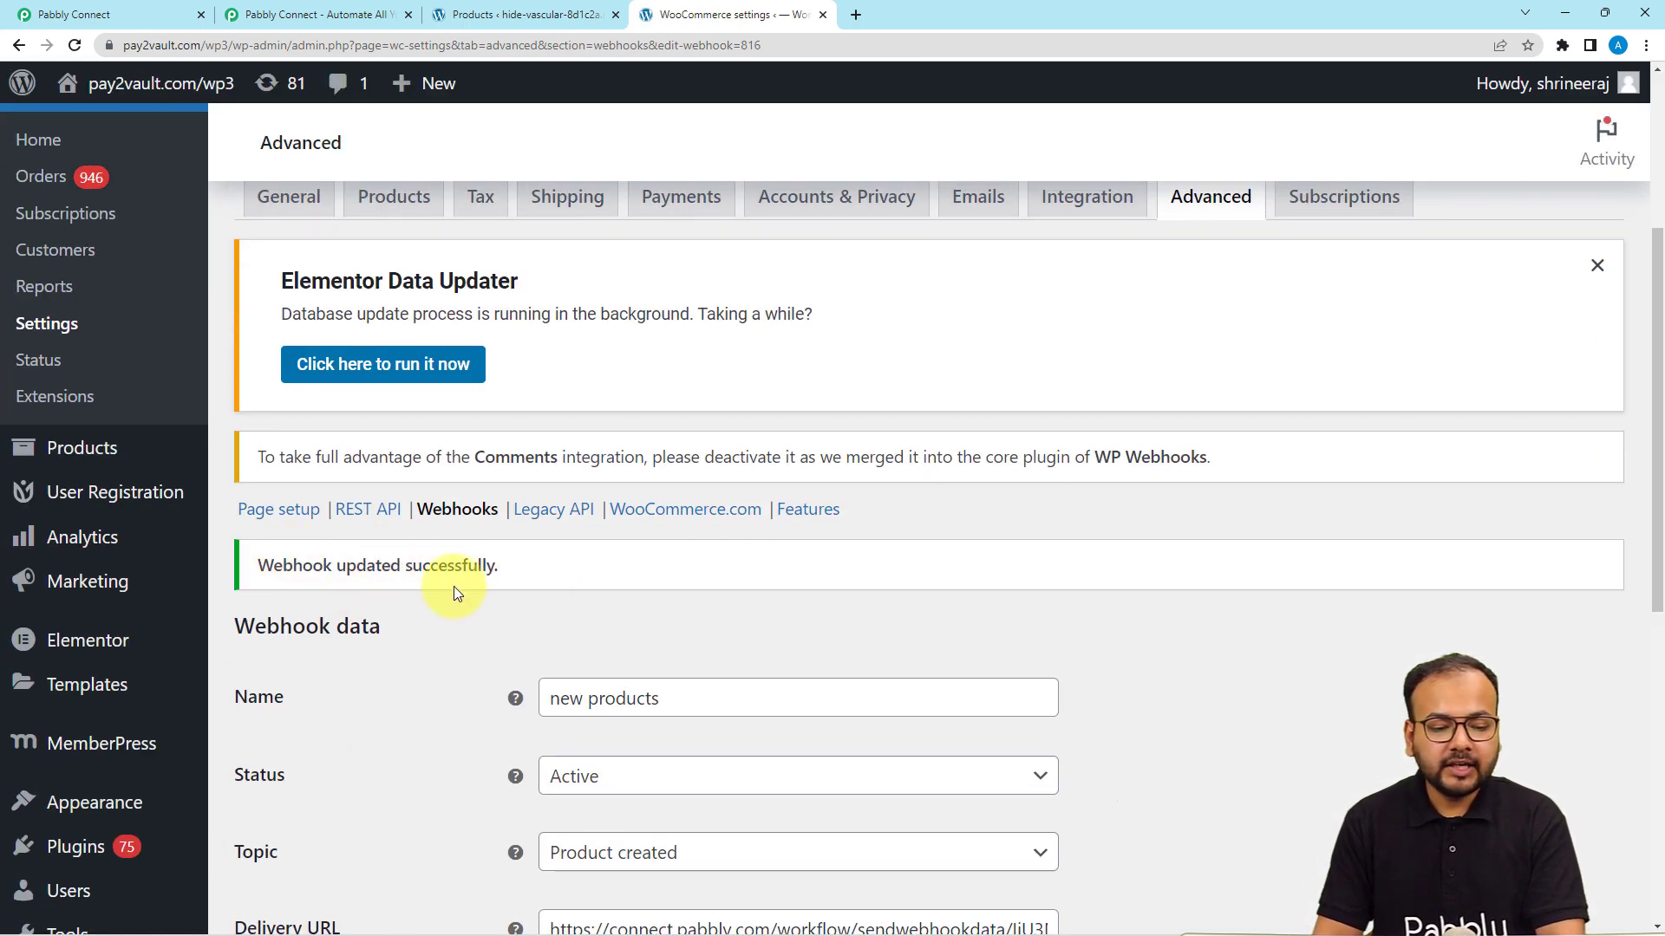
Switch back to Pabbly Connect and recapture the webhook response for the WooCommerce trigger
click(172, 12)
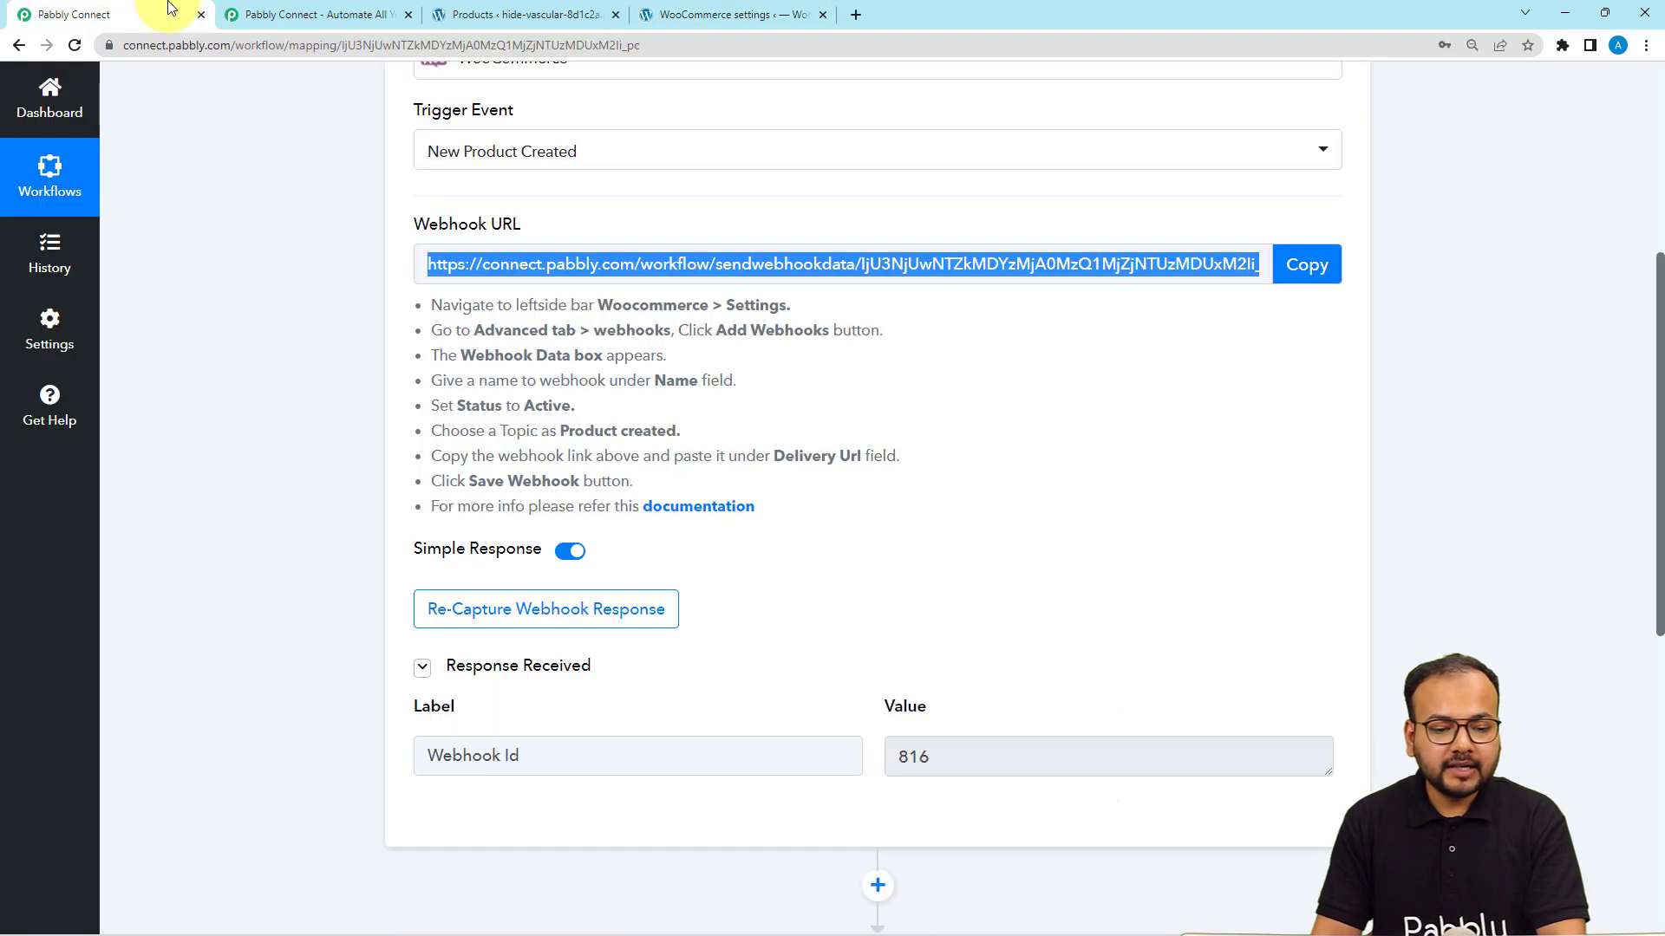
scroll(442, 505, down, 2)
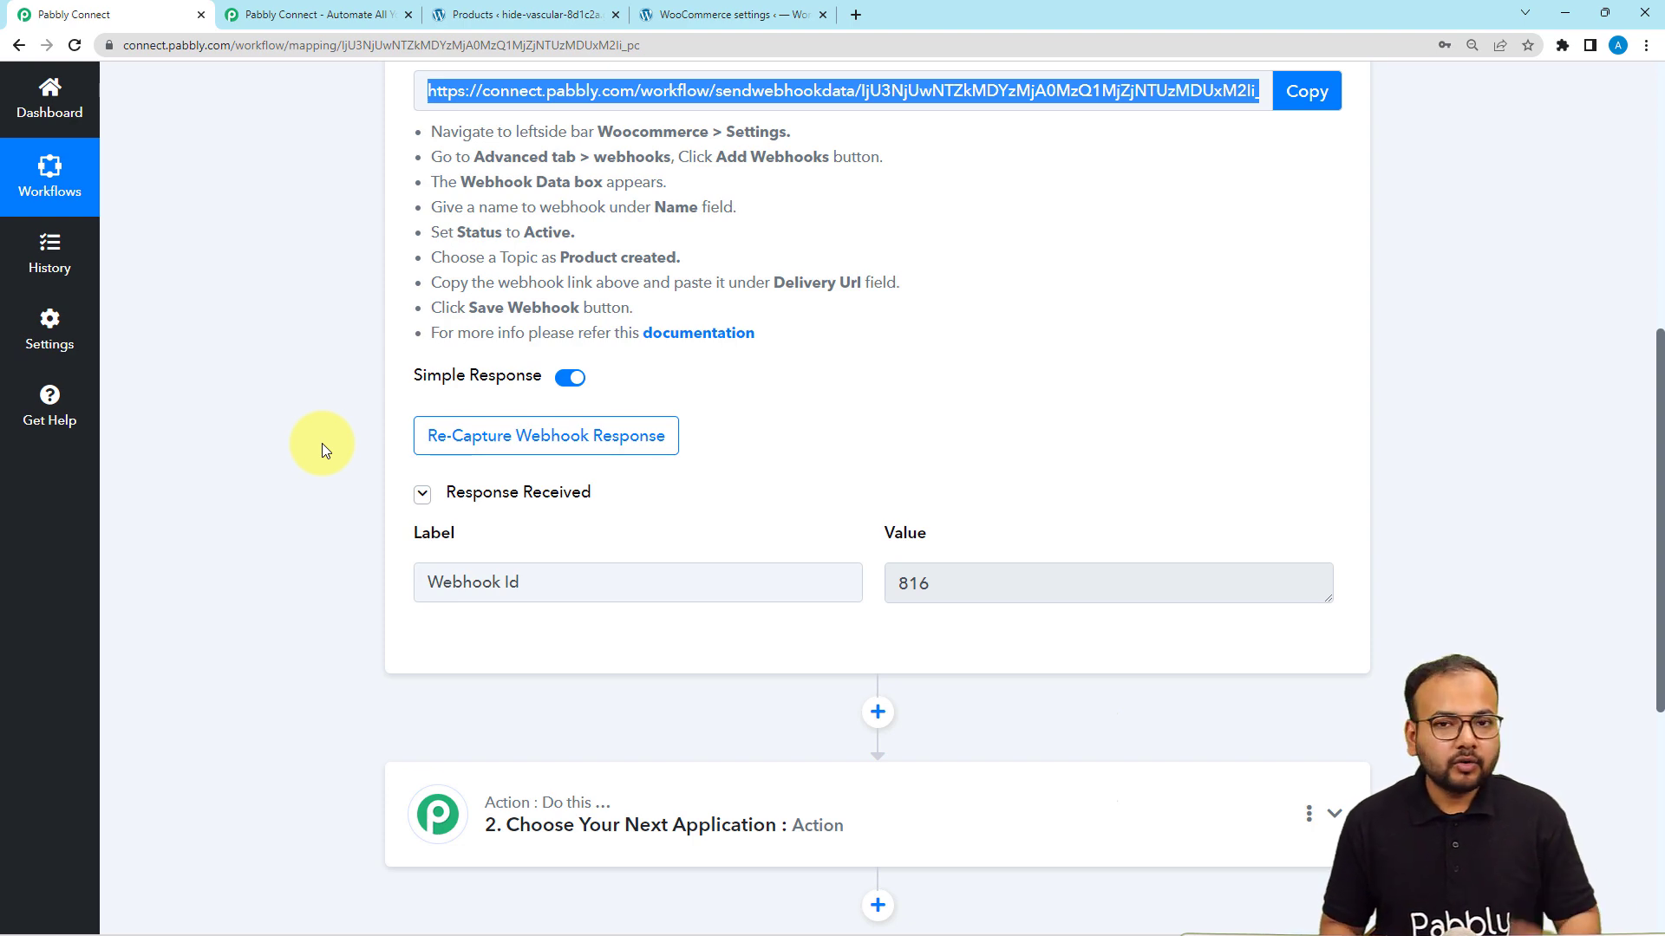
click(448, 436)
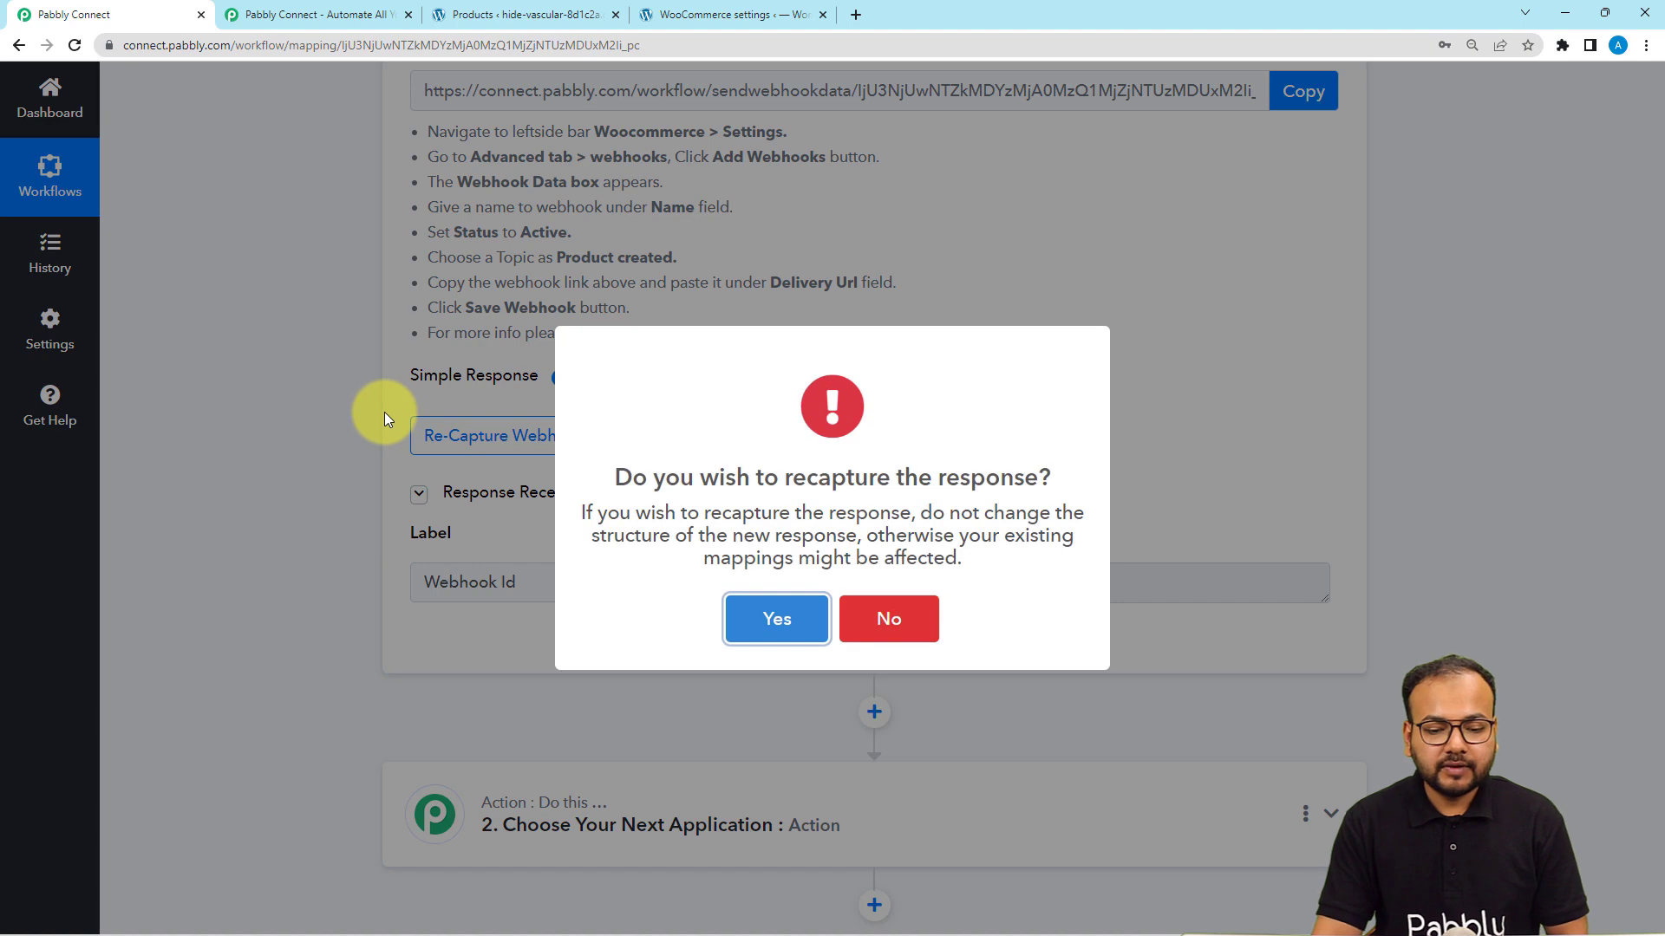
click(763, 617)
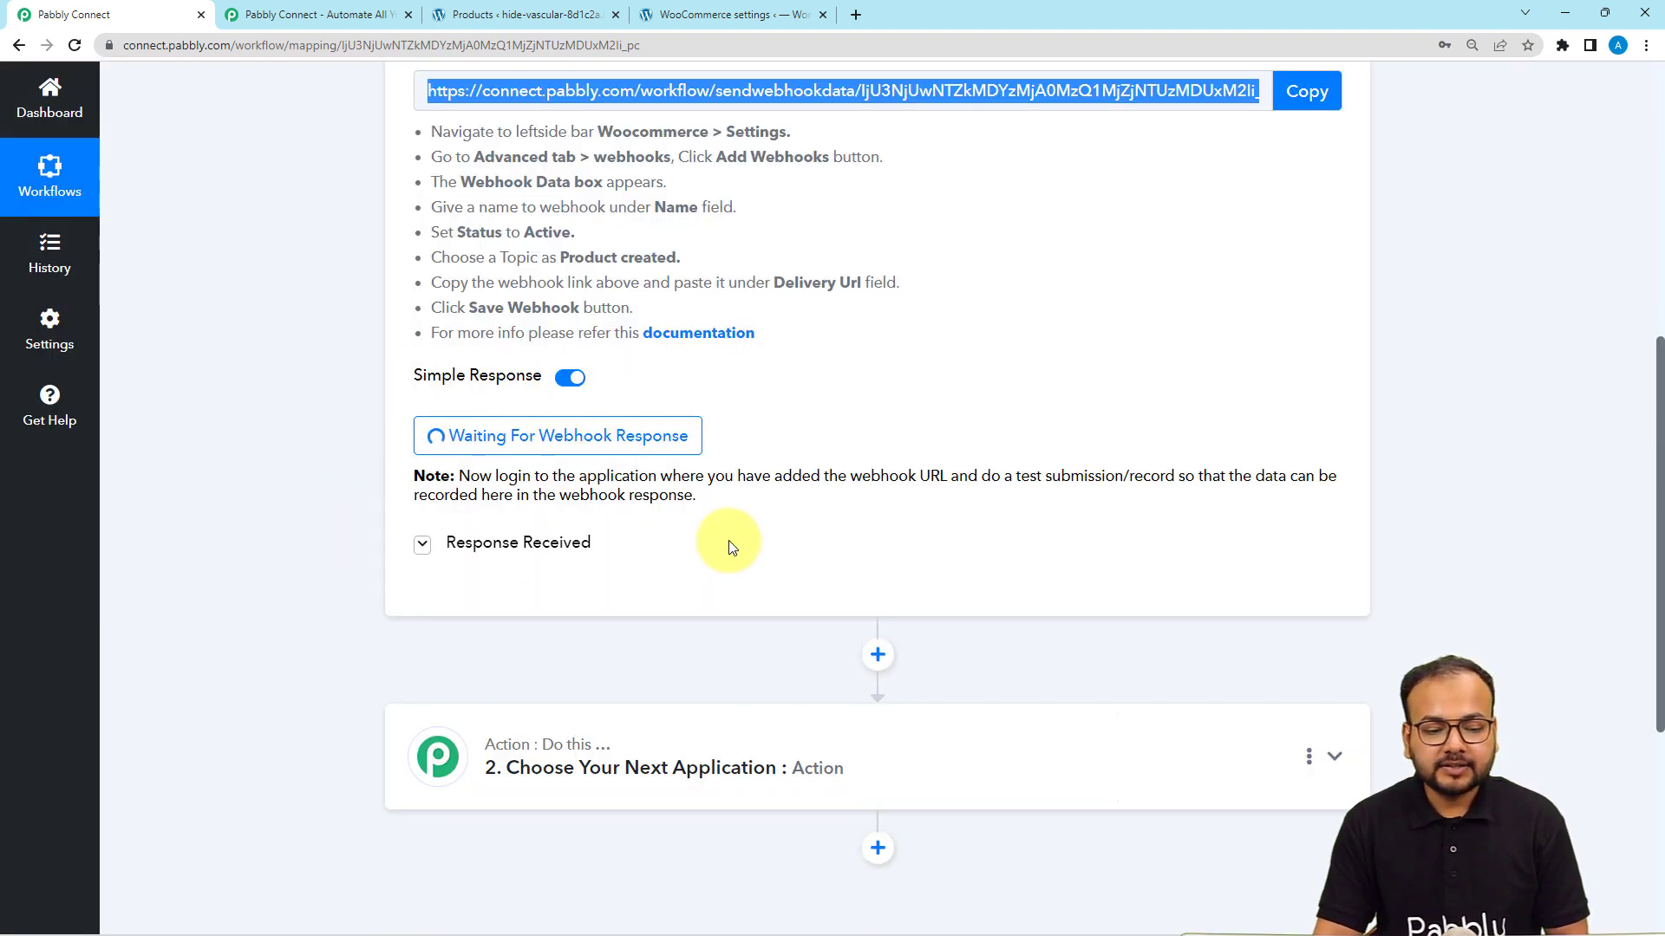
Start a product in the pay2vault.com/wp3 store named "New Test product", described as "This is just a test product to setup an automation workflow."
click(668, 15)
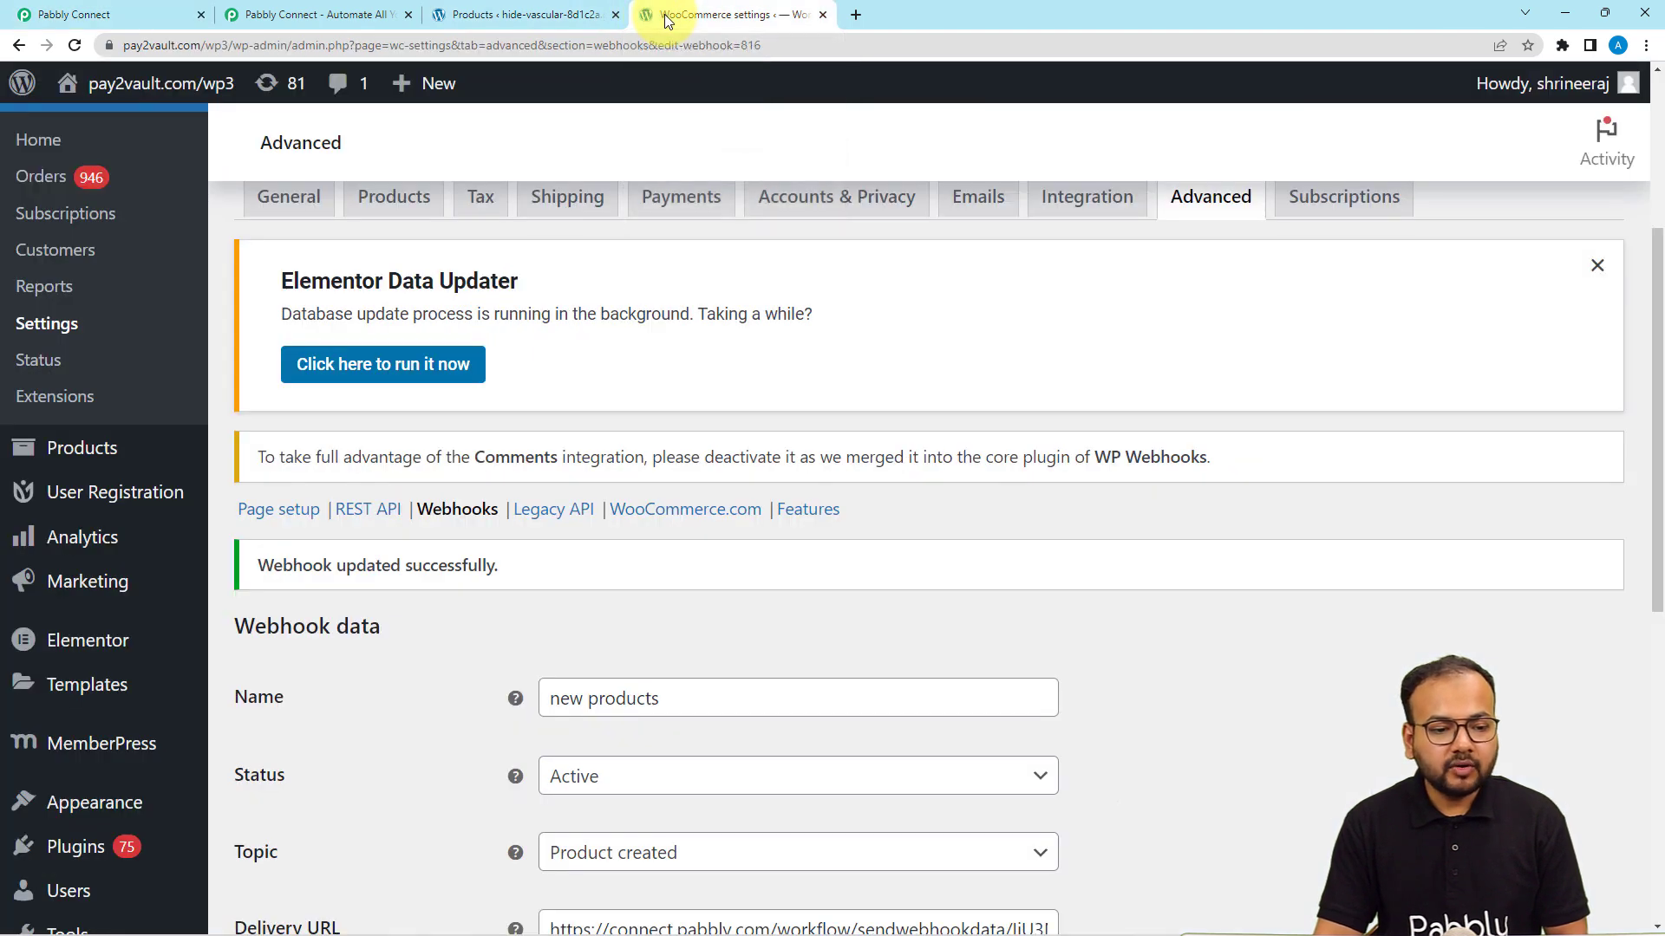
mouse_move(406, 81)
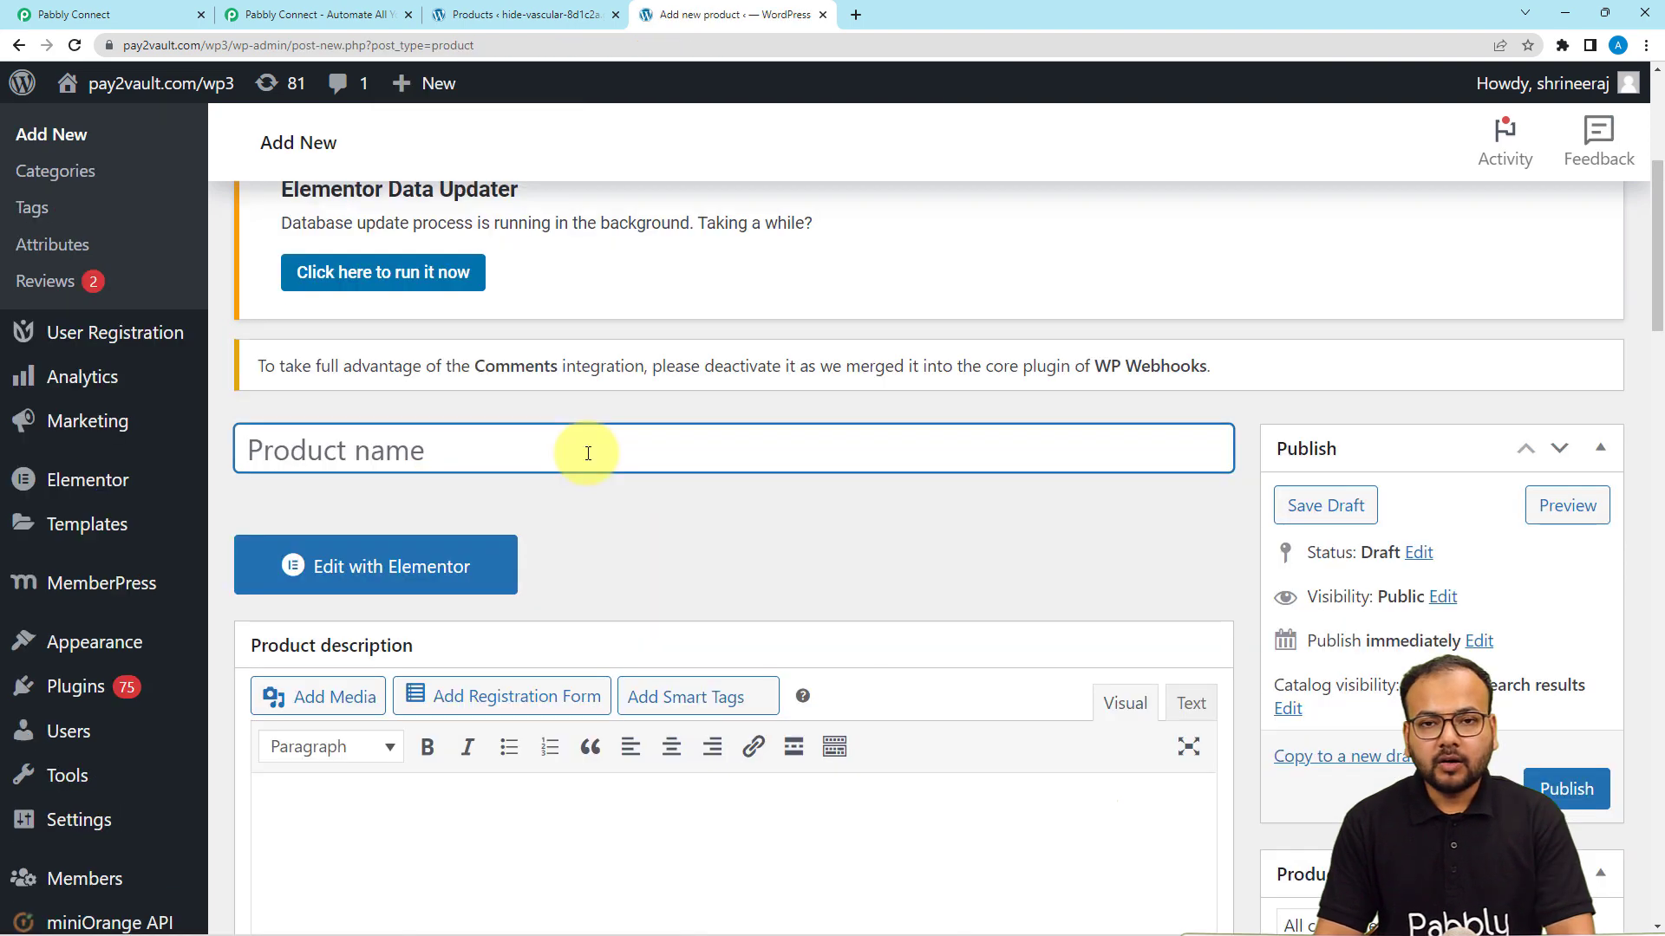
scroll(588, 453, down, 1)
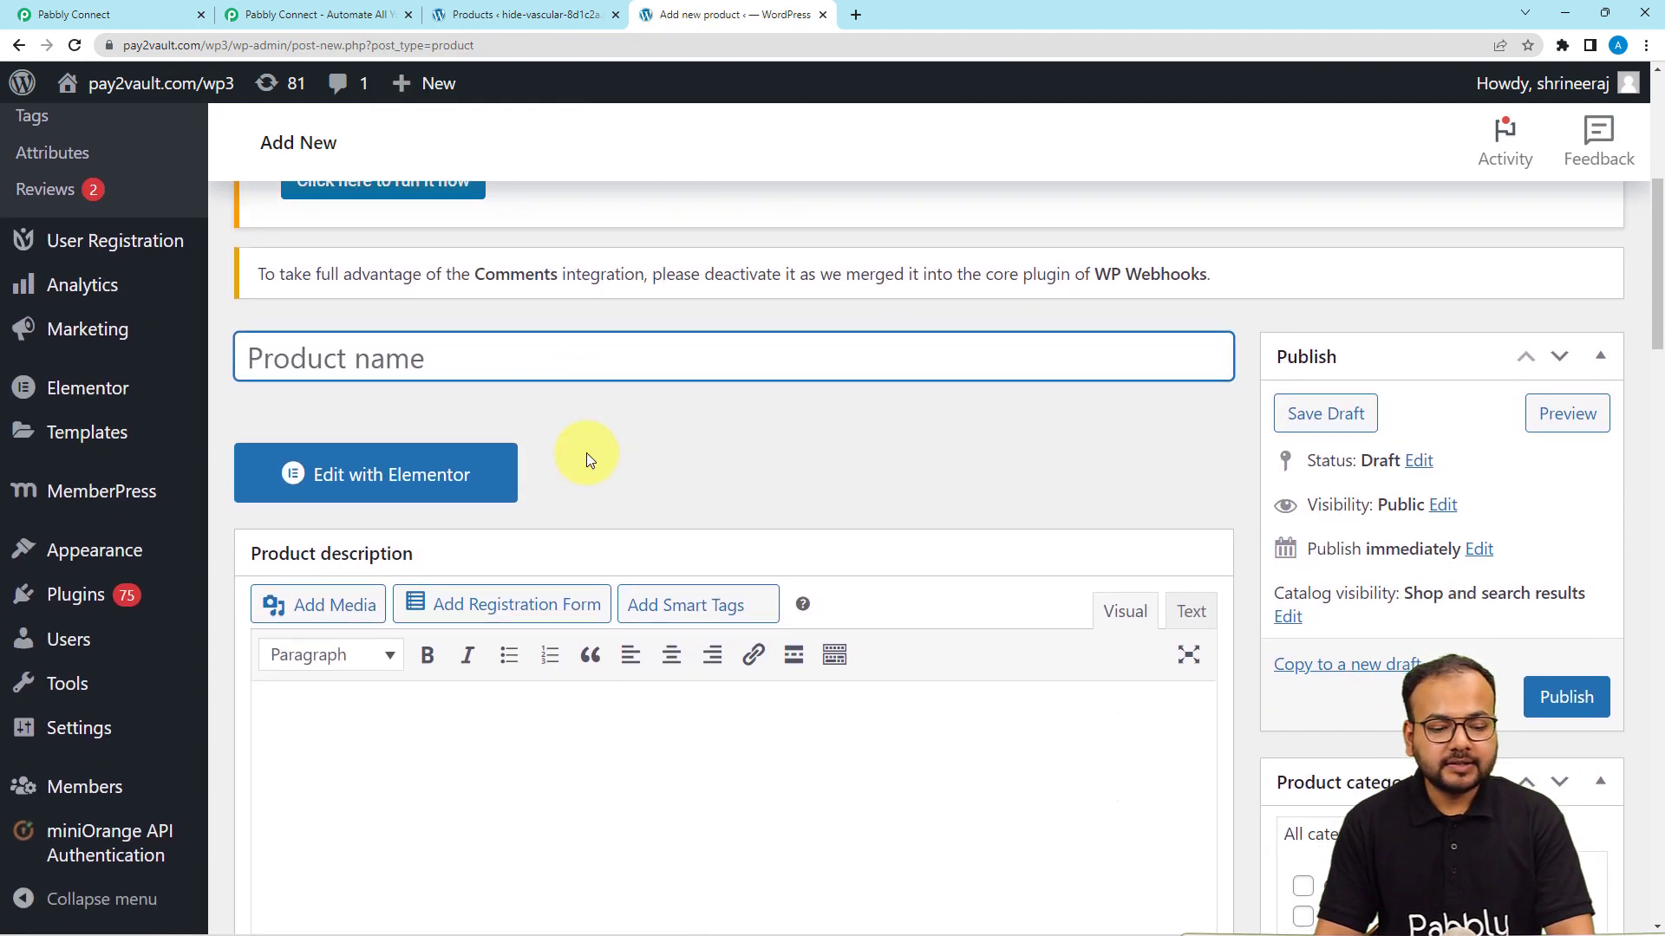
scroll(587, 453, up, 1)
scroll(586, 453, down, 3)
scroll(586, 453, up, 2)
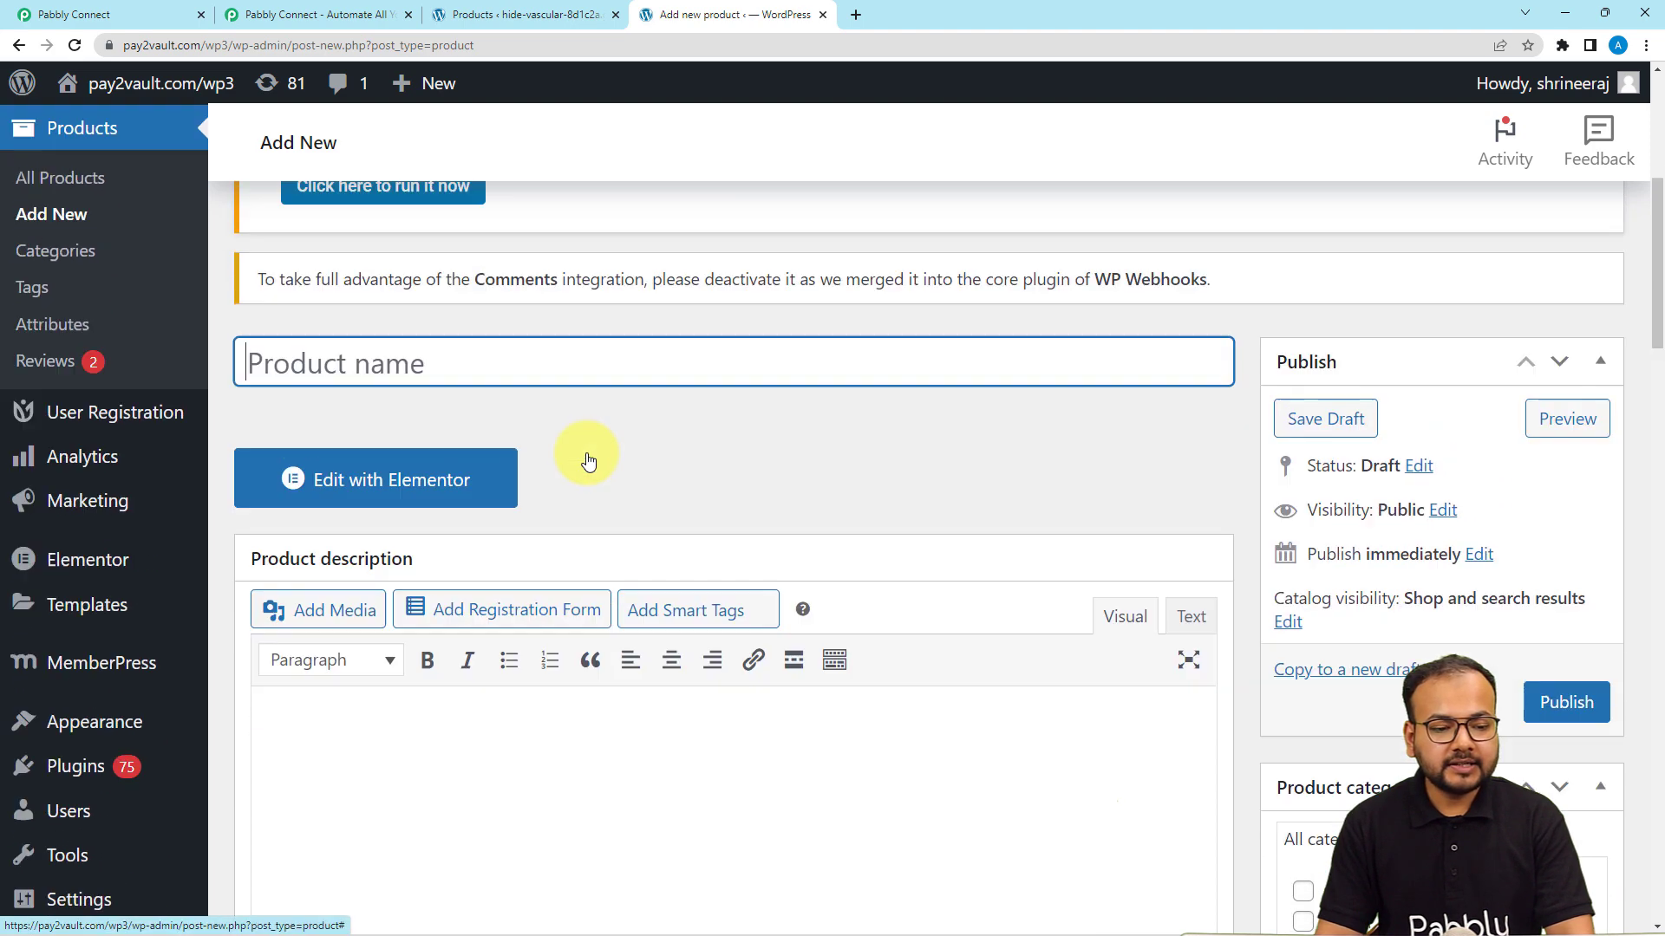
scroll(626, 402, down, 2)
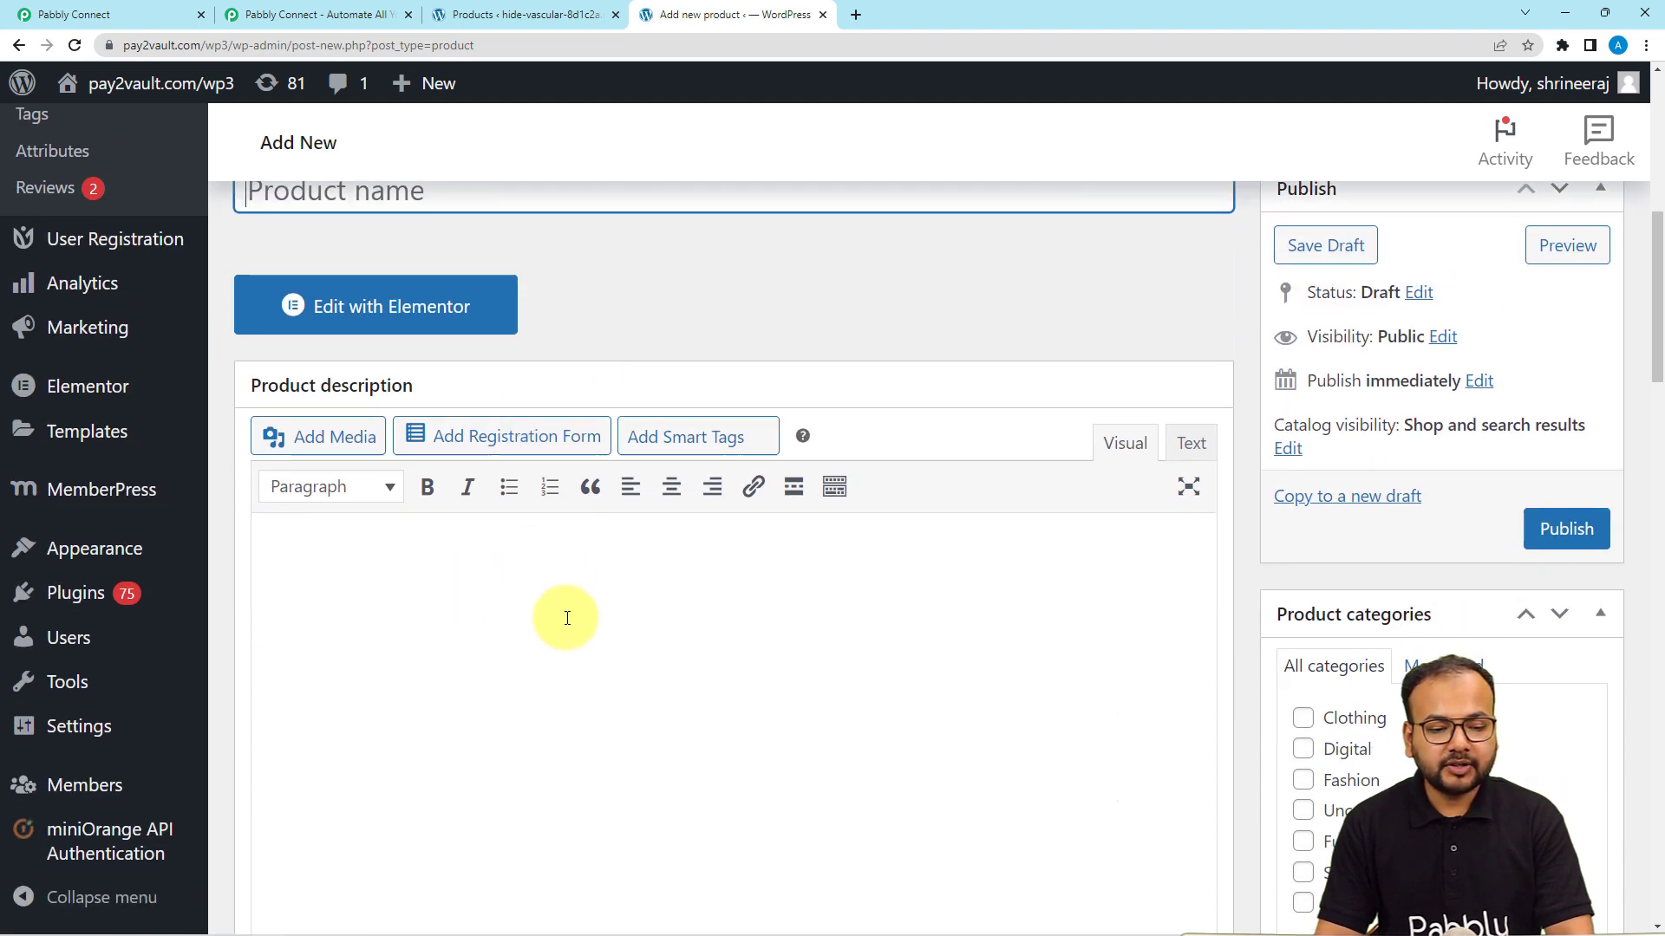
scroll(564, 613, up, 3)
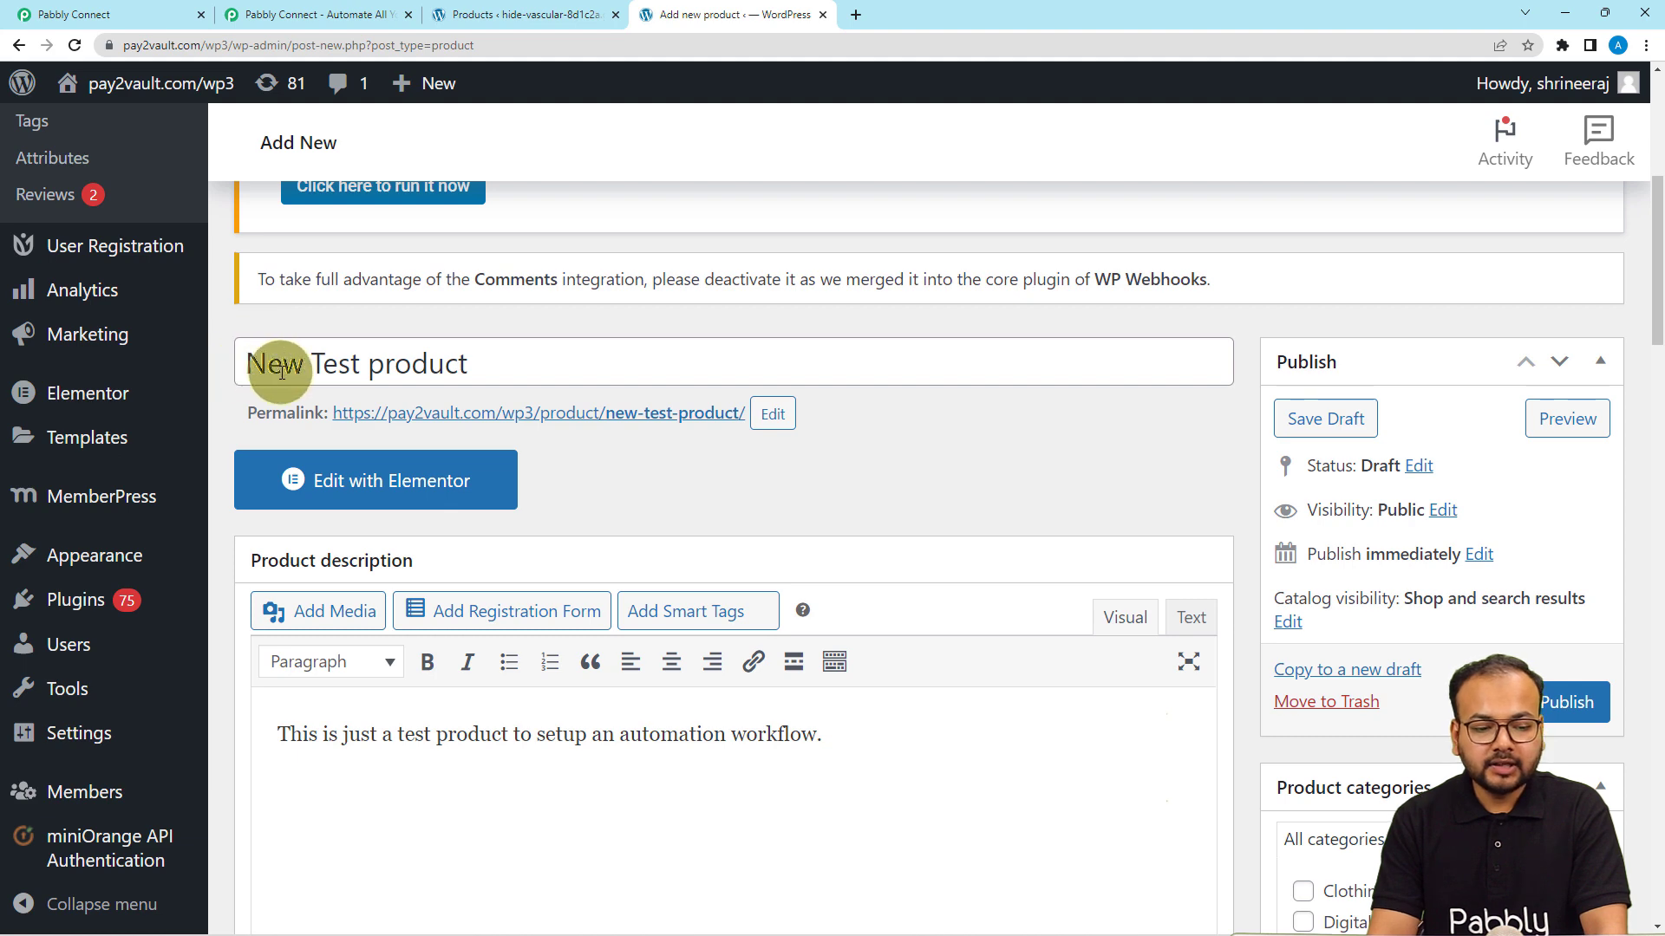
Make it a virtual, downloadable simple product with regular price 1000, sale price 985 and the PHP logo as product image
scroll(680, 447, down, 2)
scroll(680, 446, down, 1)
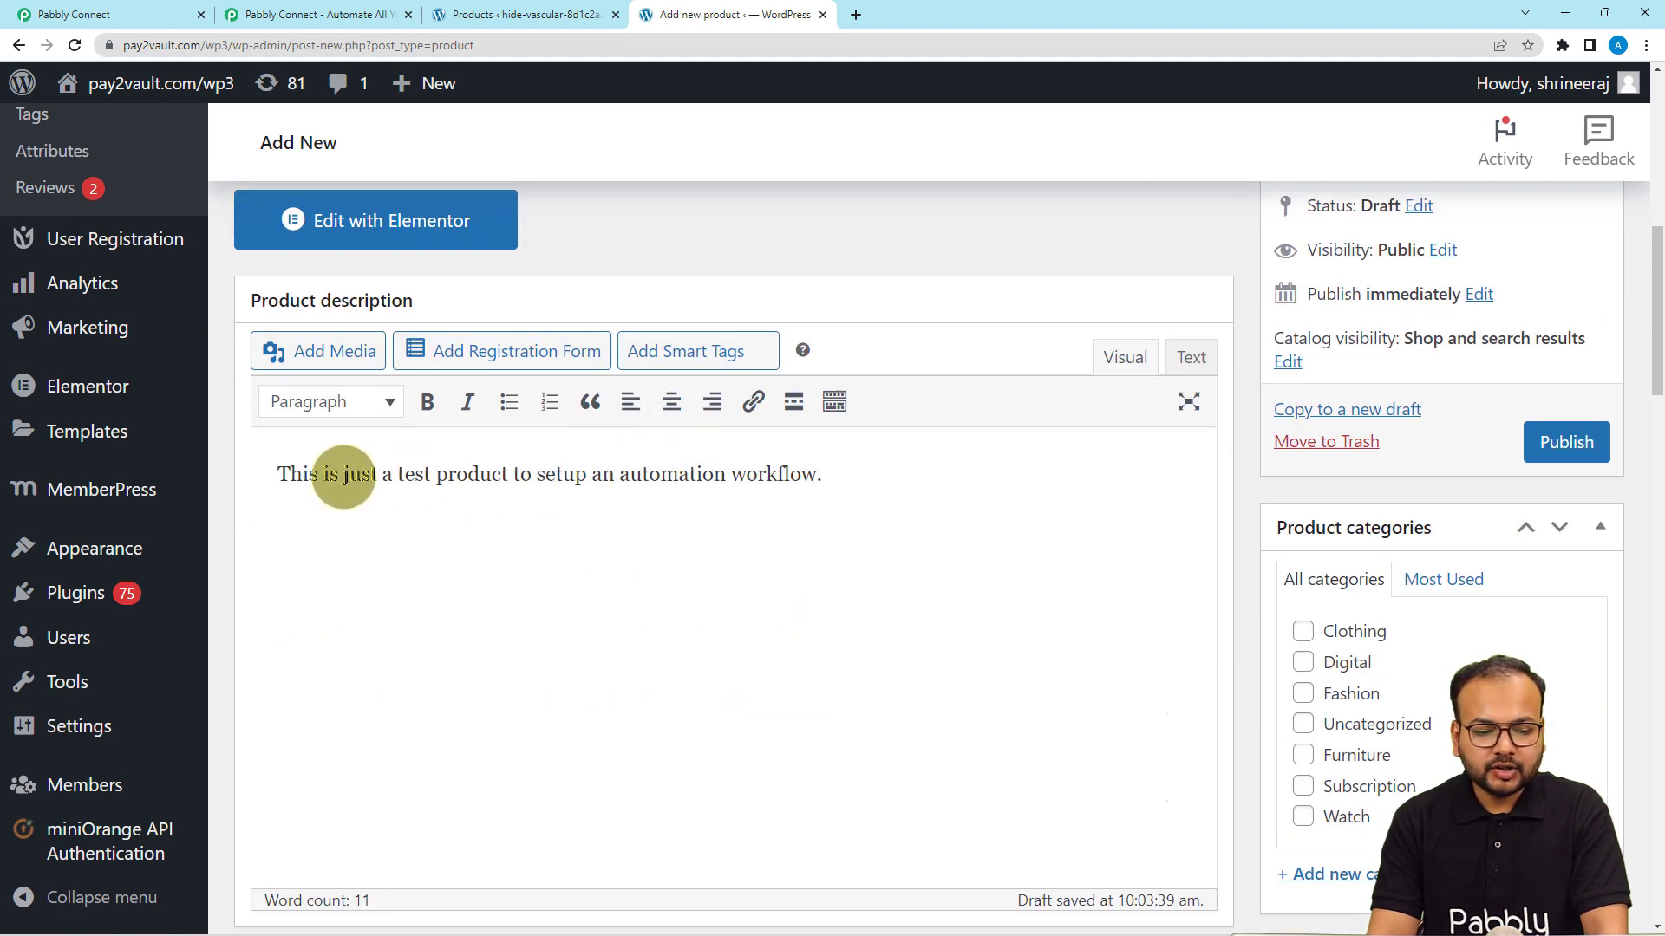
scroll(719, 510, down, 10)
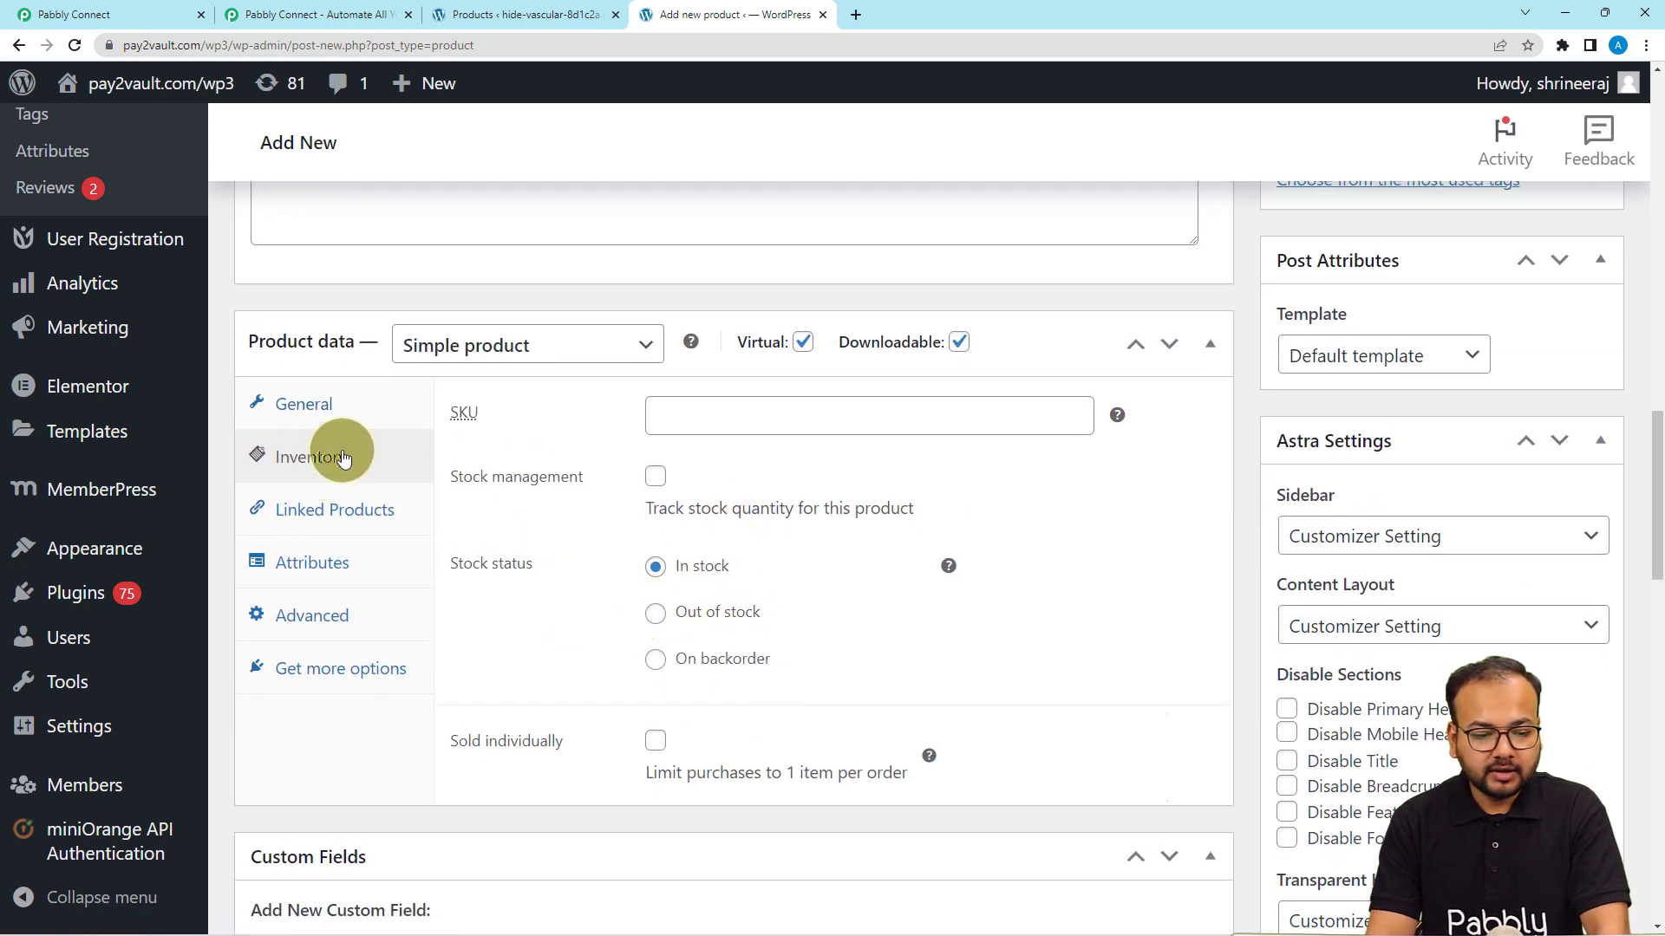
click(276, 403)
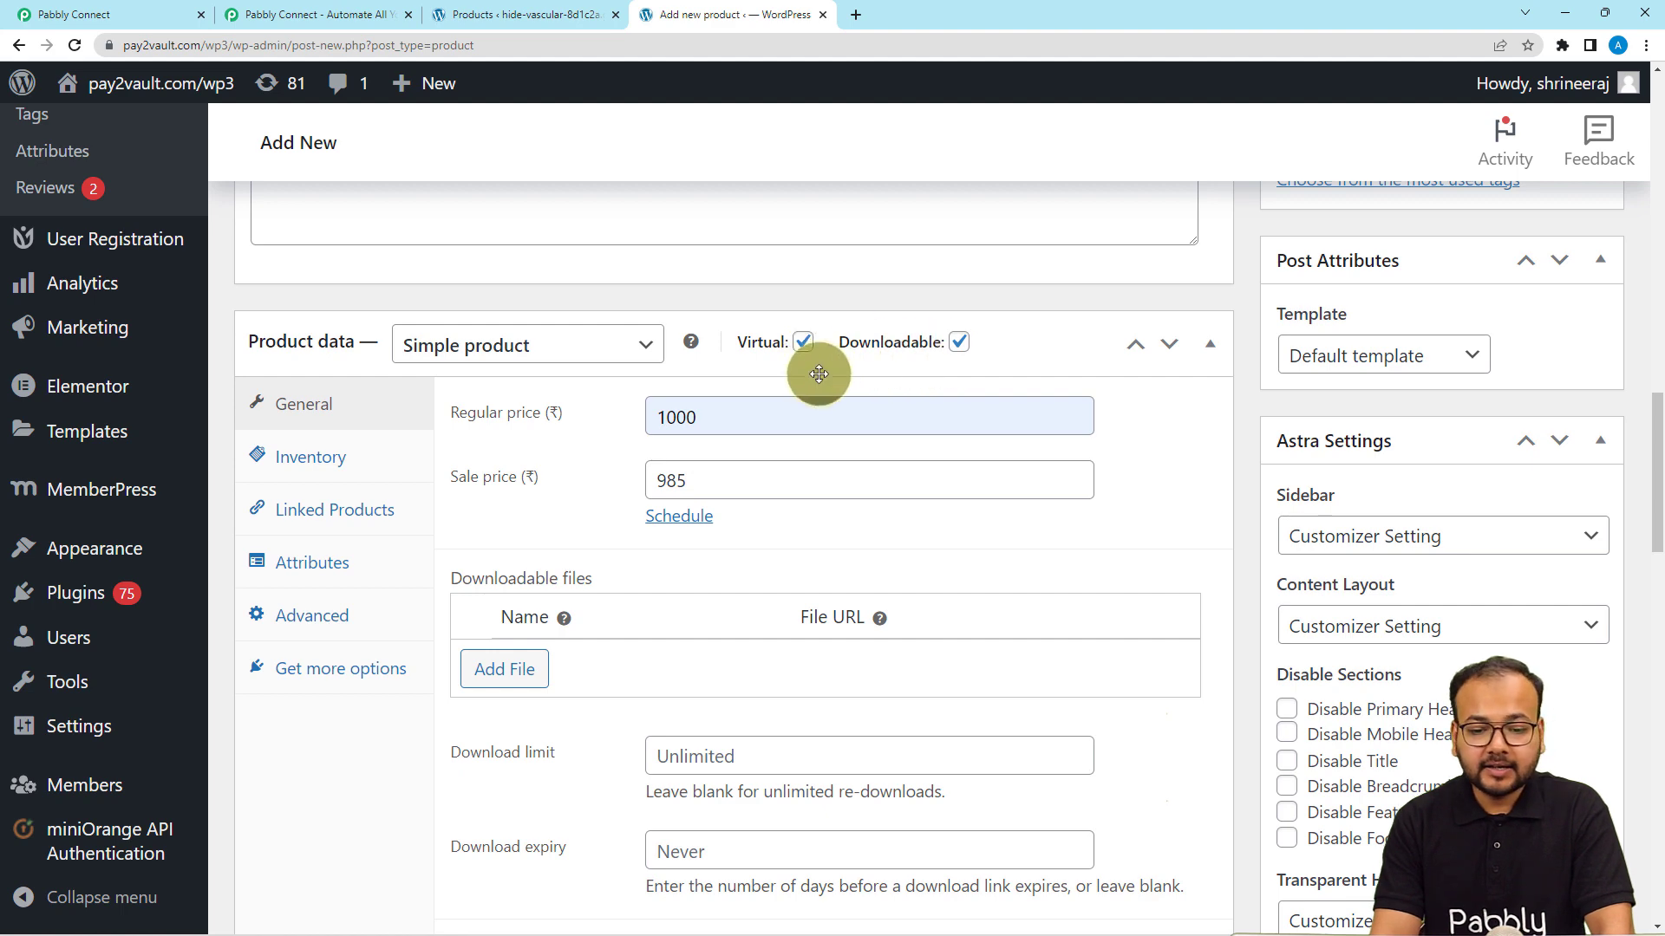
scroll(991, 533, down, 5)
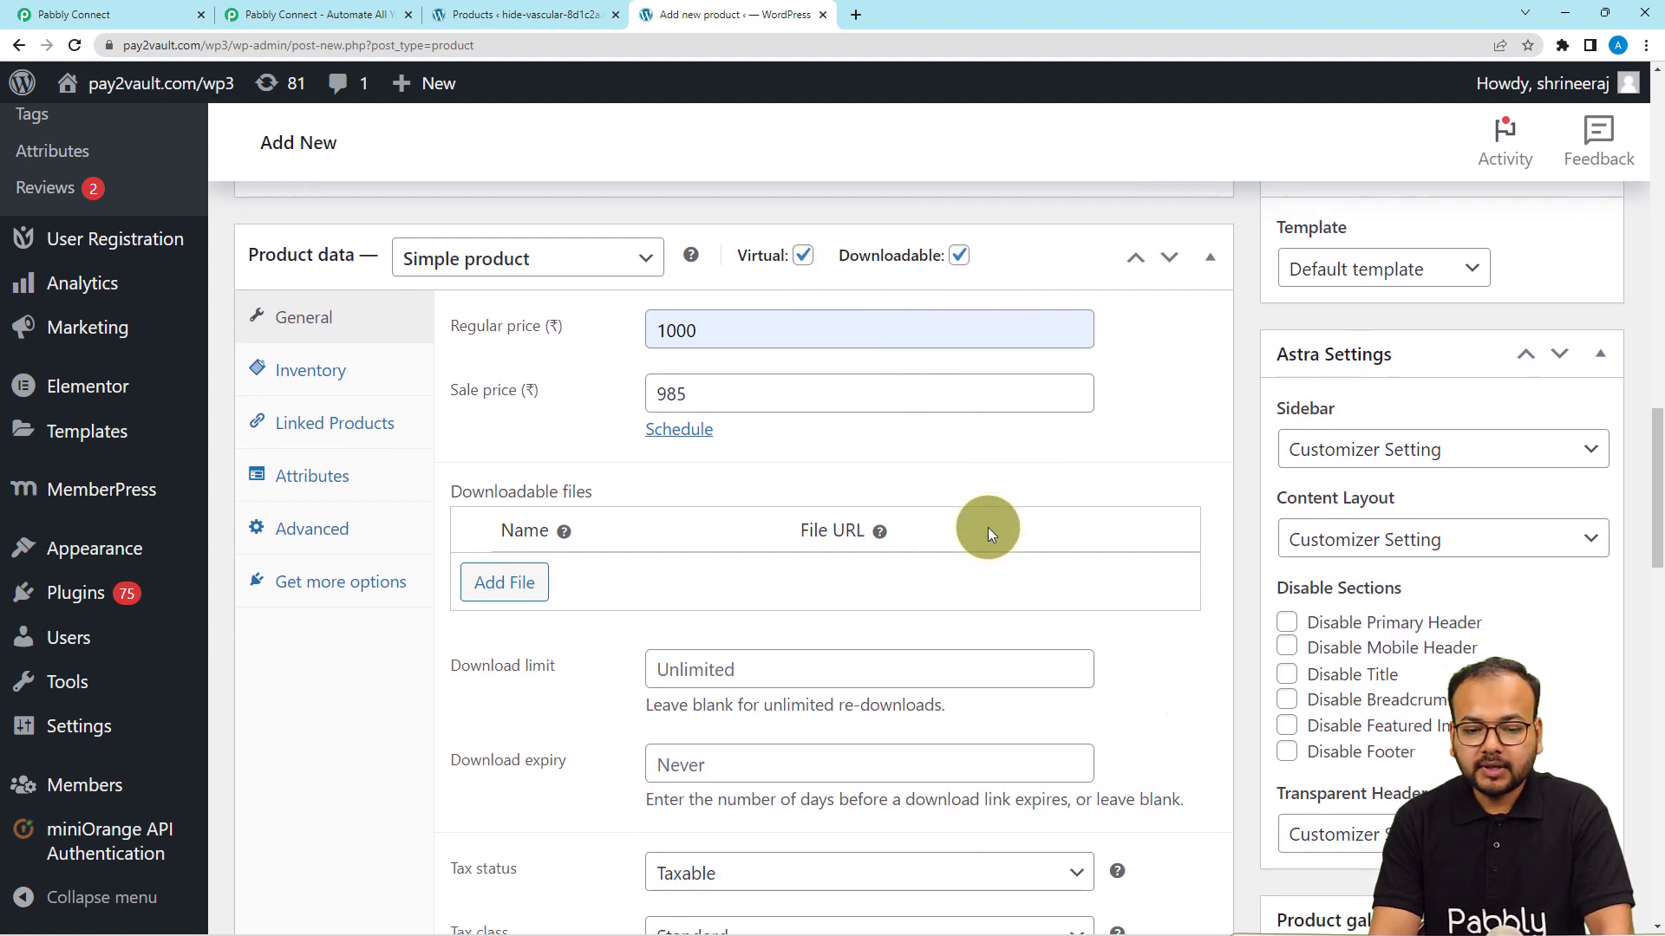
scroll(986, 527, down, 5)
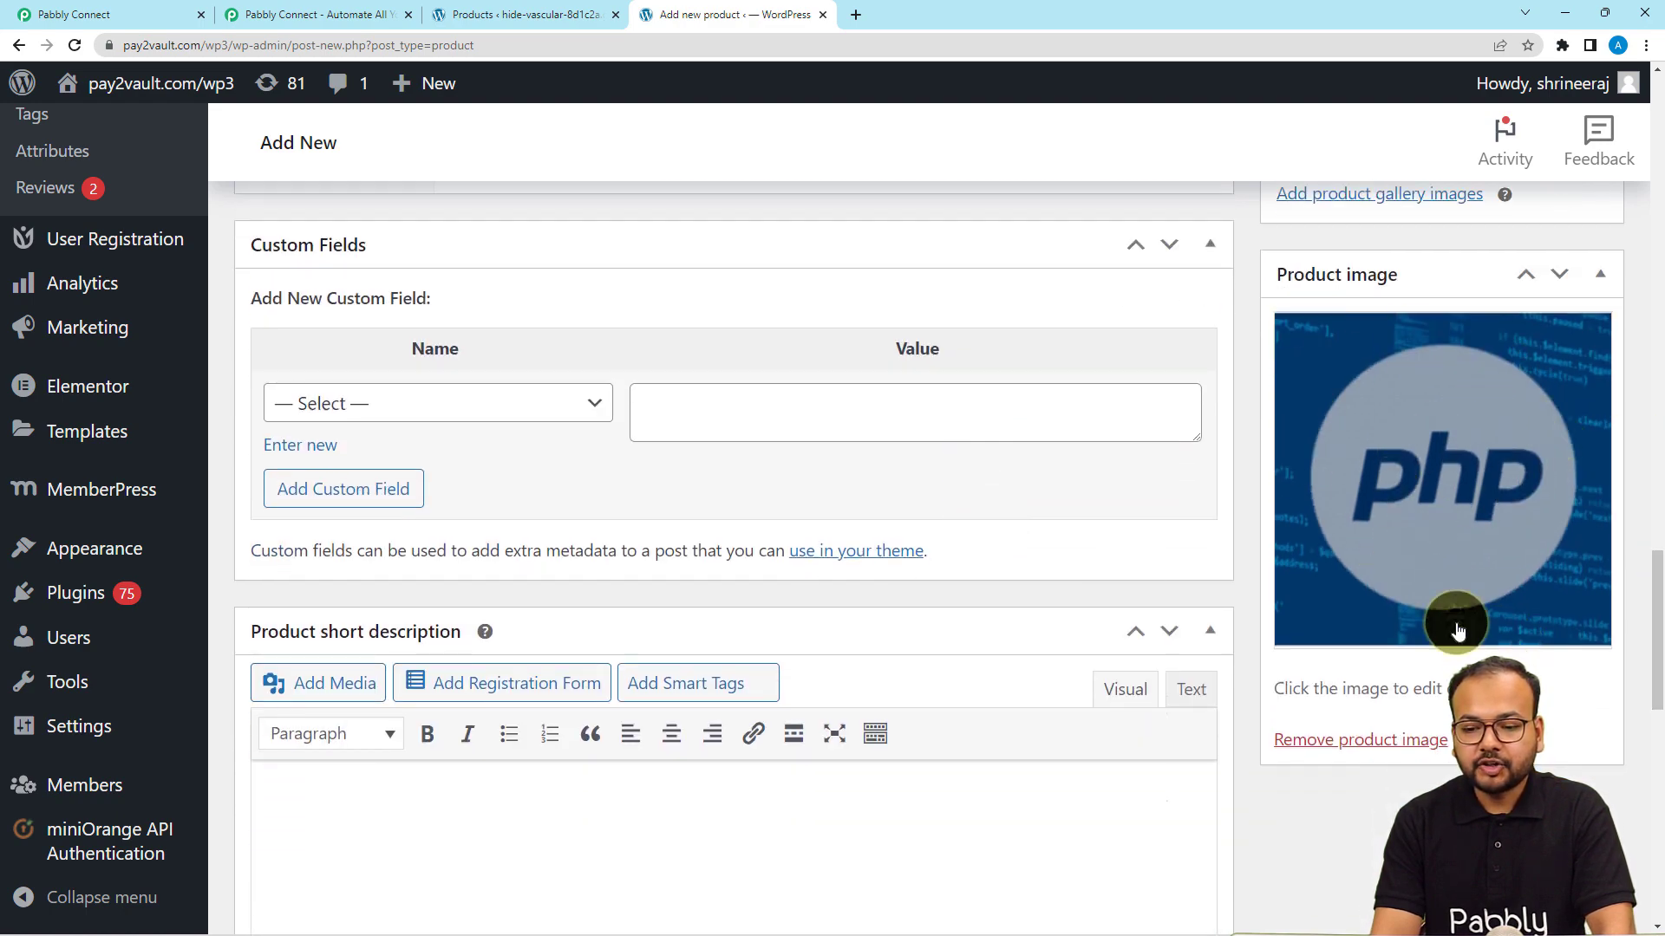
Publish the new test product in the store
scroll(1453, 669, up, 15)
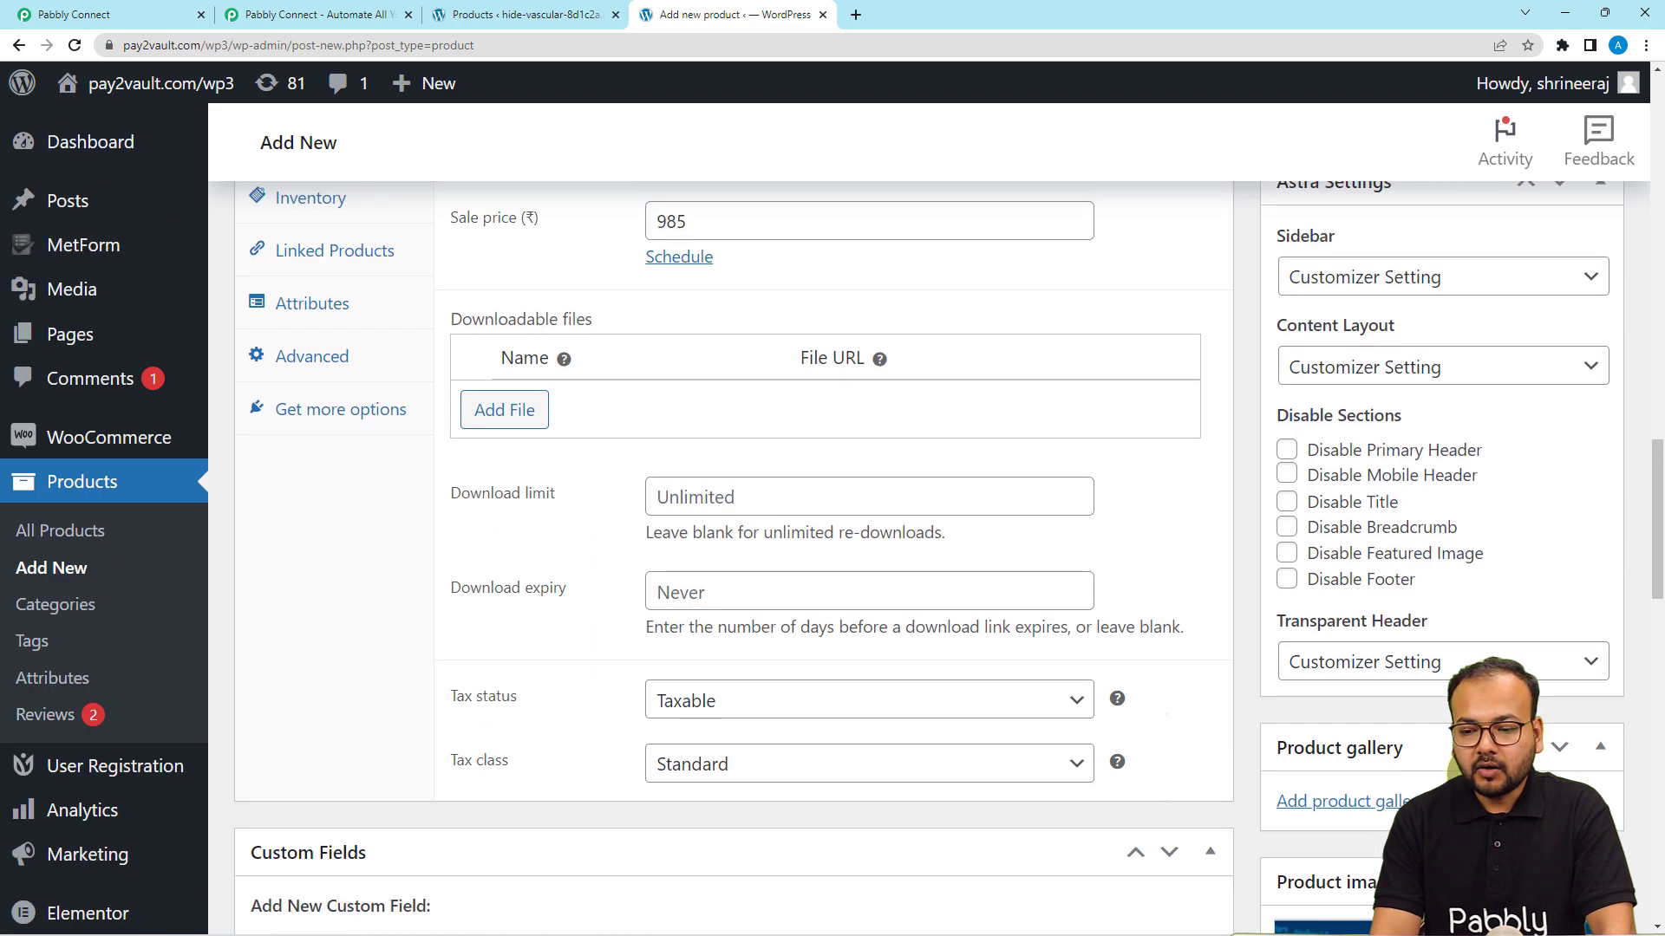
scroll(936, 520, down, 3)
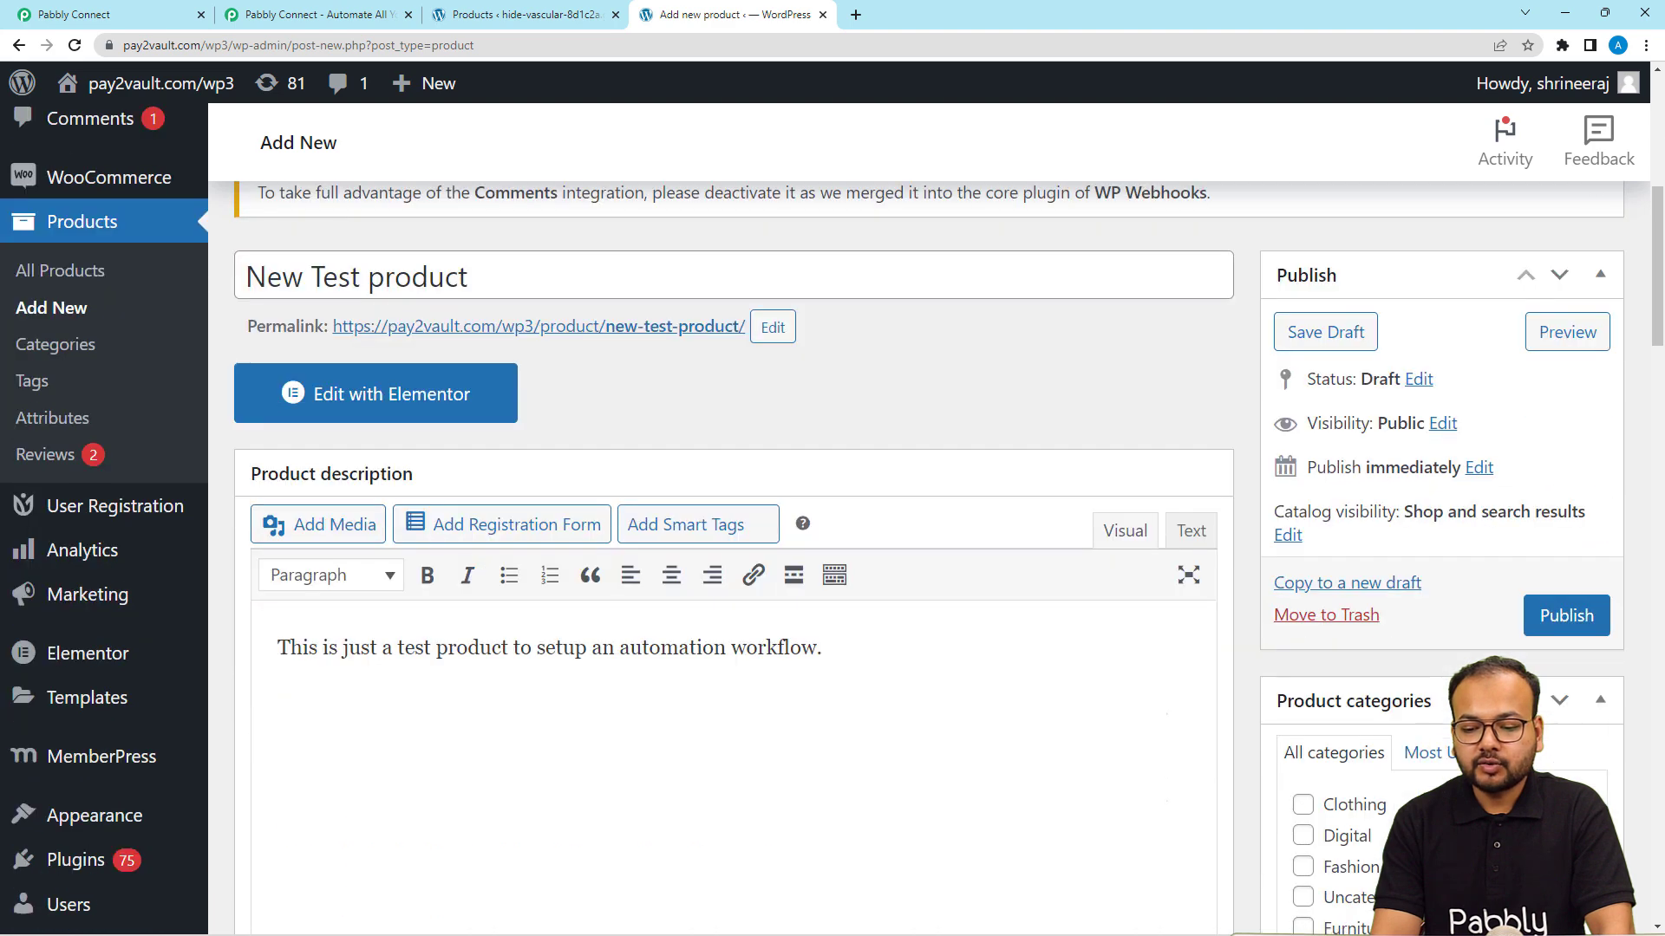
click(1555, 617)
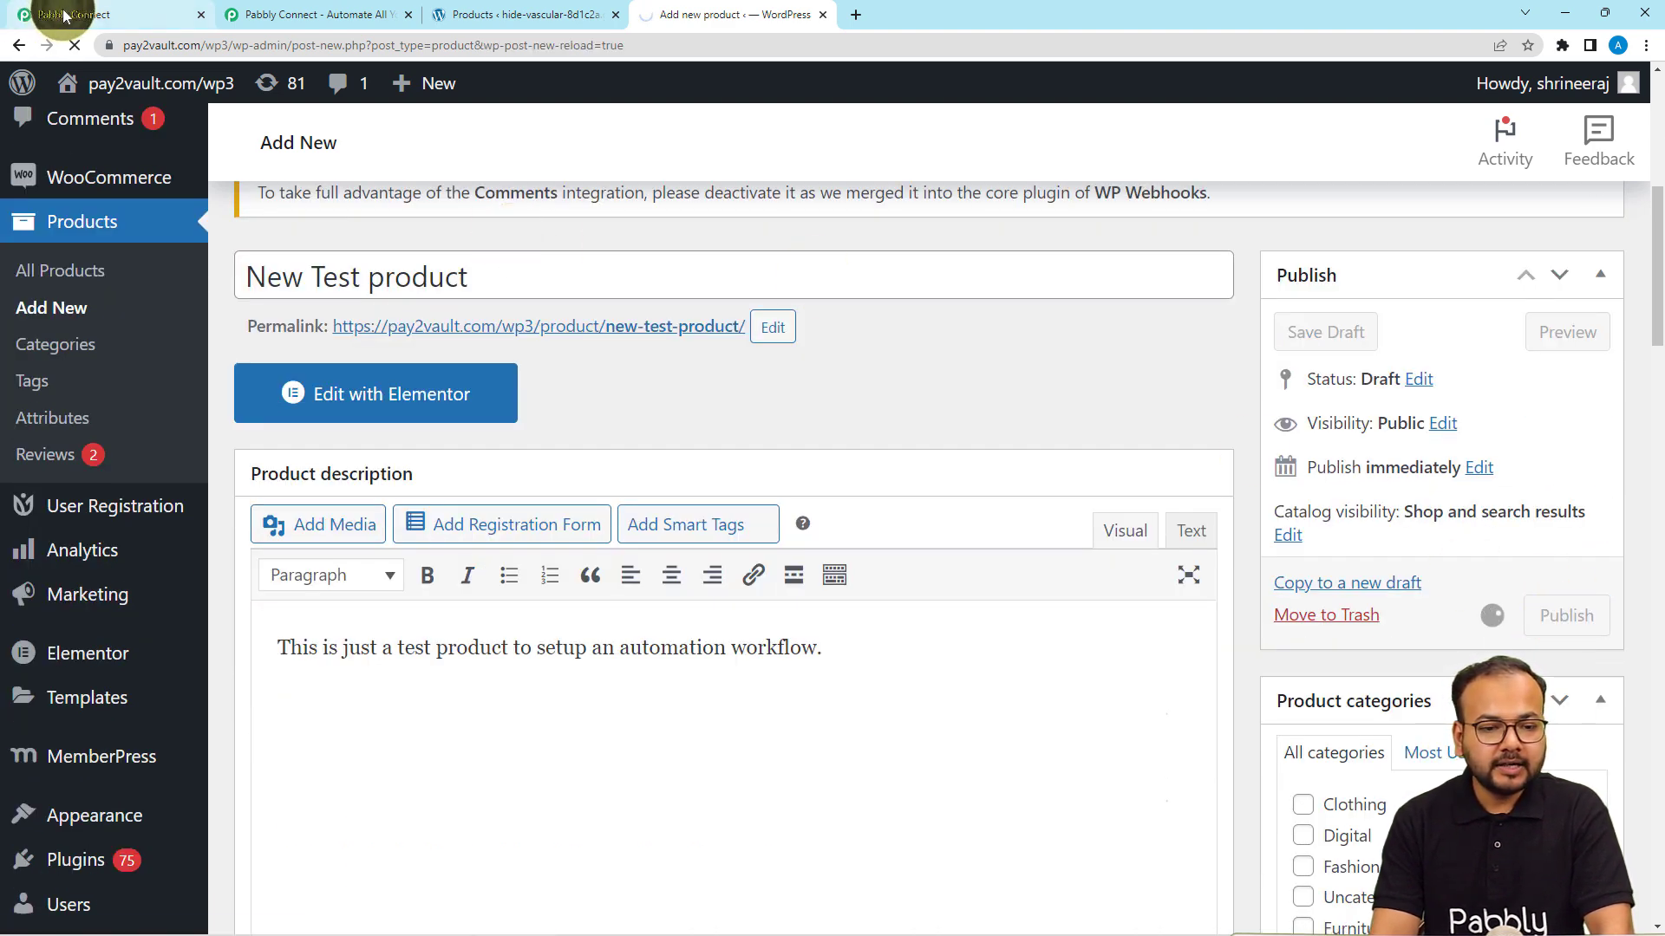
Check the product's publication and examine the product data received by the WooCommerce trigger in Pabbly Connect
click(104, 15)
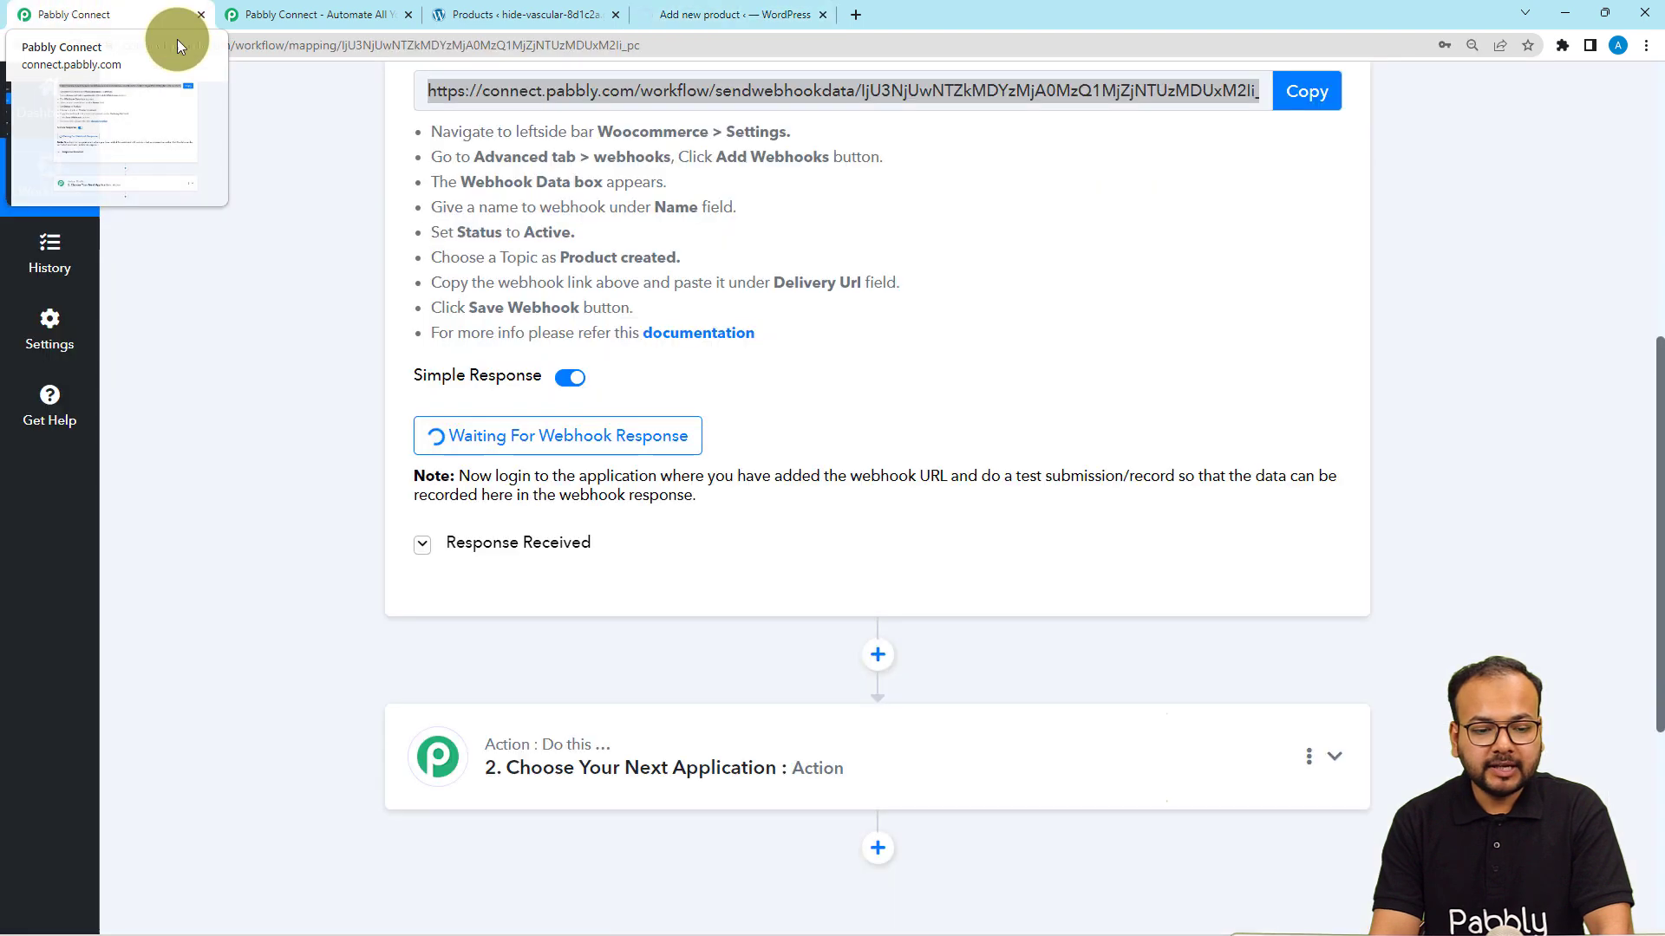
click(710, 17)
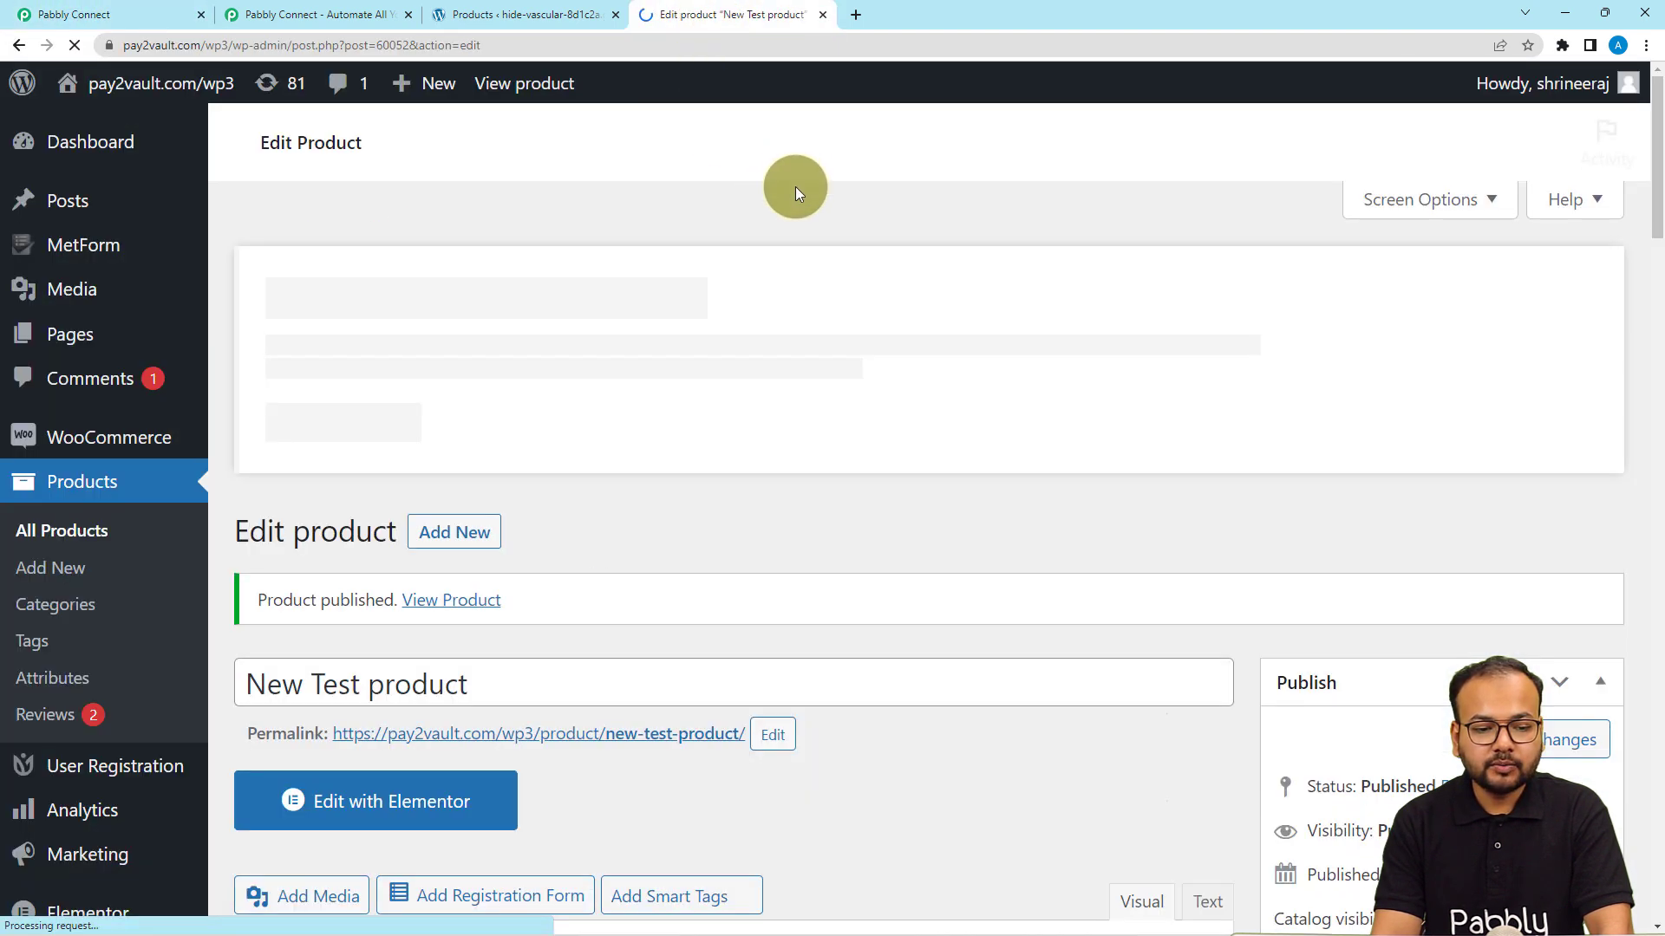
scroll(891, 352, down, 5)
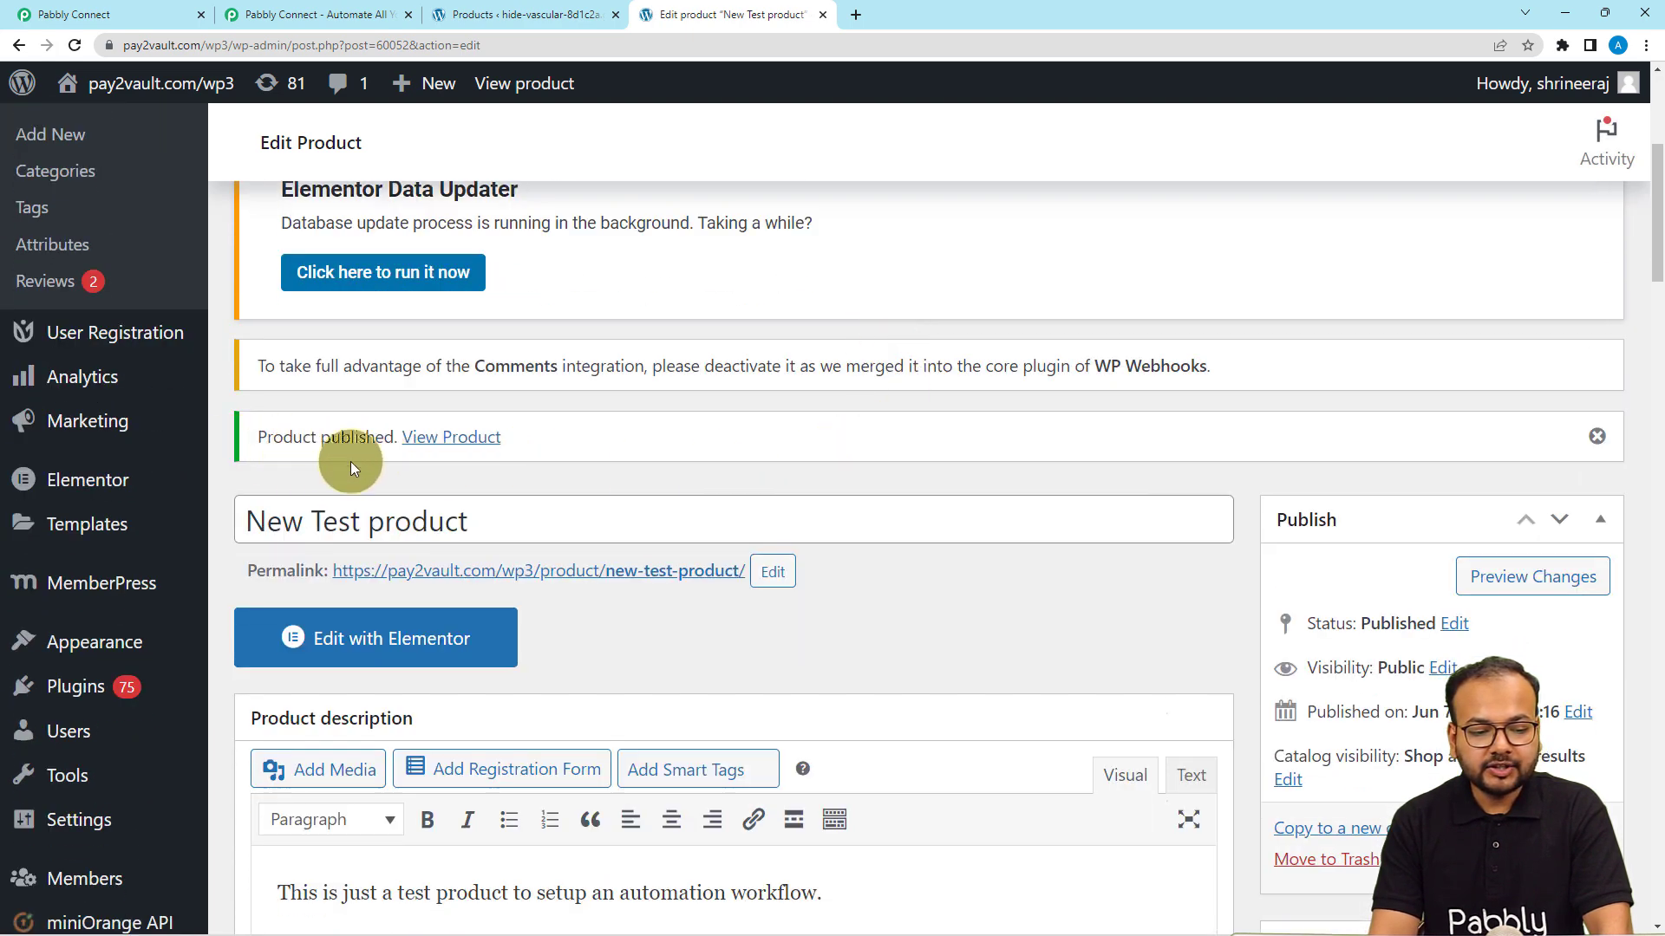
click(120, 19)
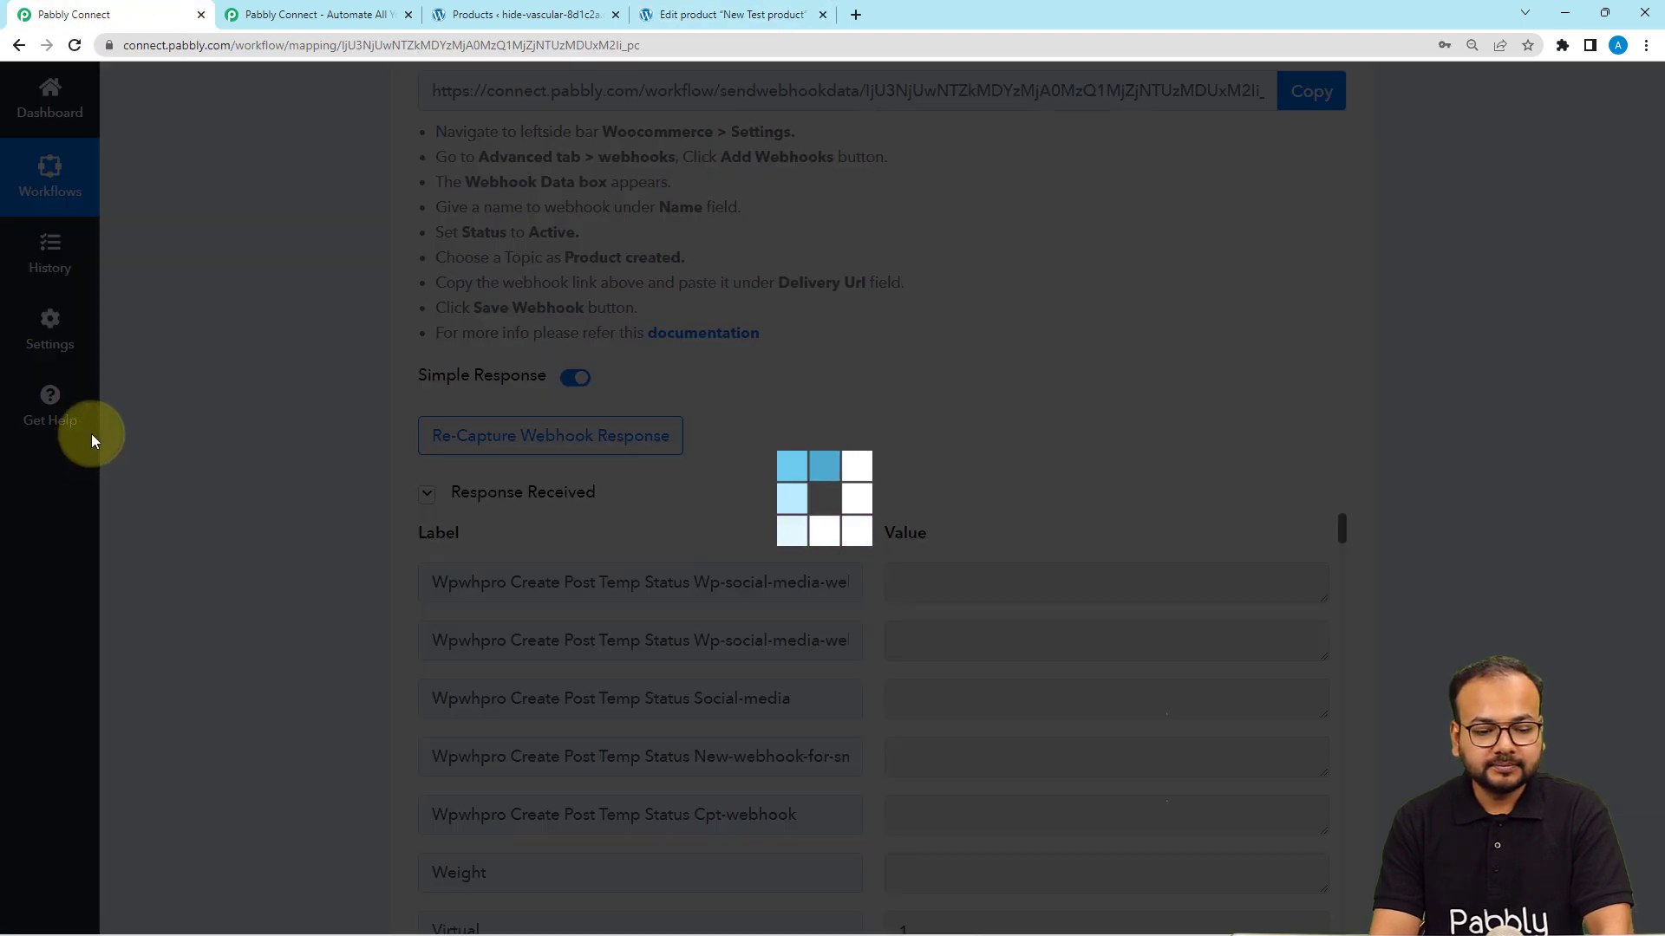
scroll(152, 441, down, 3)
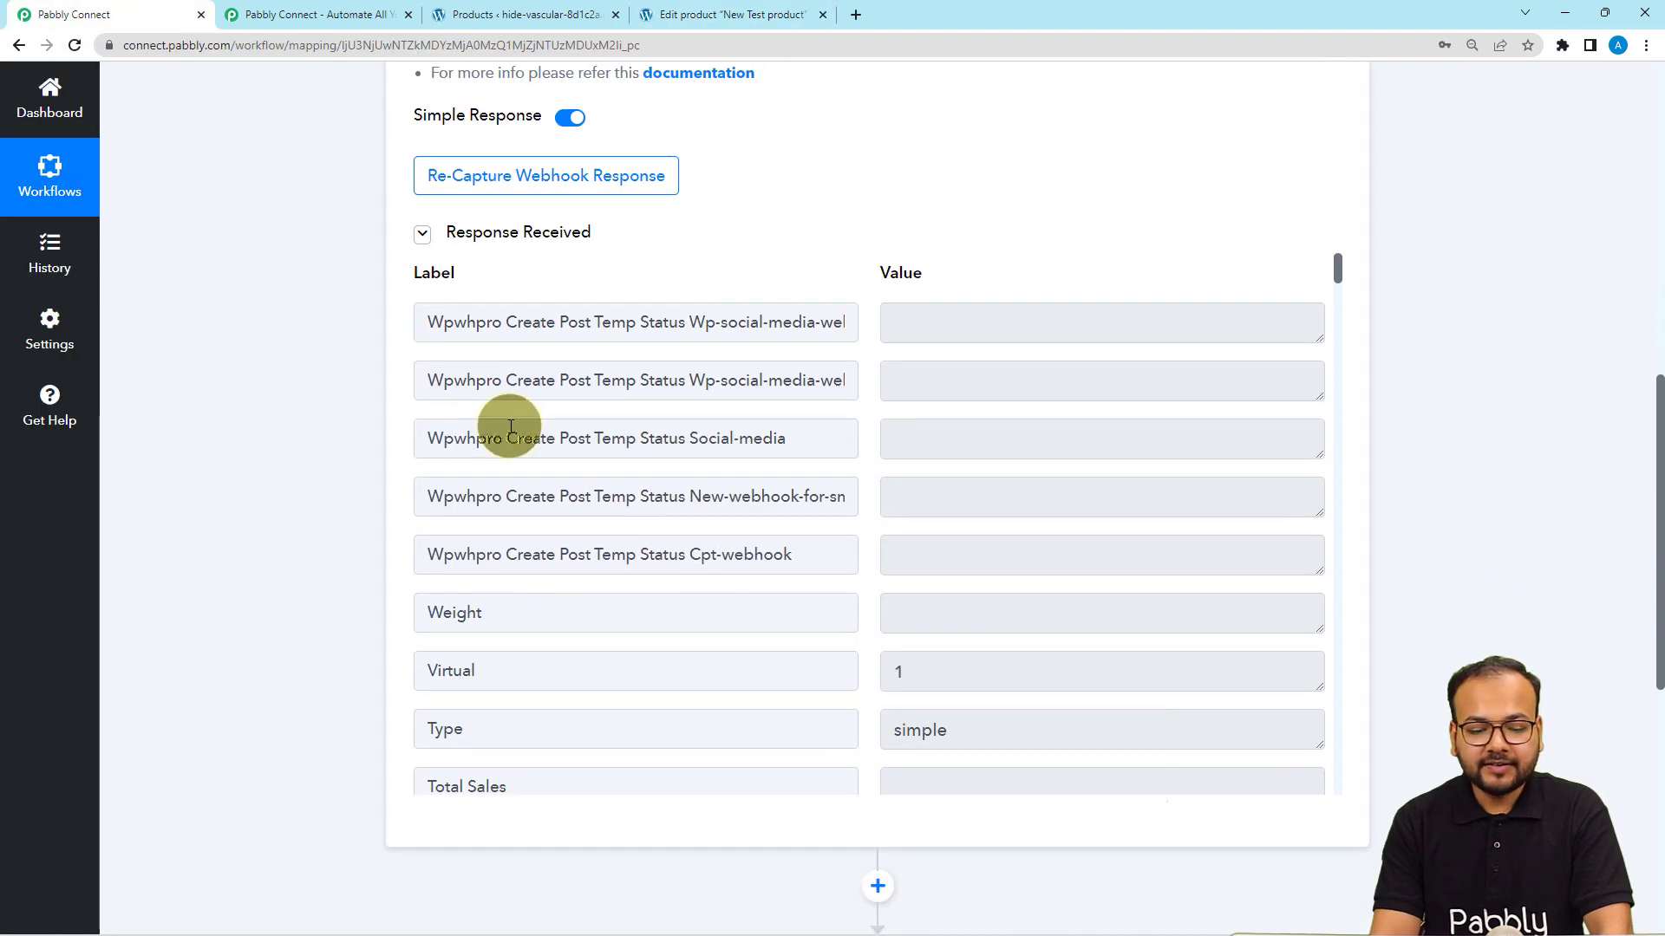
Review the product fields received by the WooCommerce trigger, from type and stock status through prices and name to the image details
scroll(554, 428, down, 3)
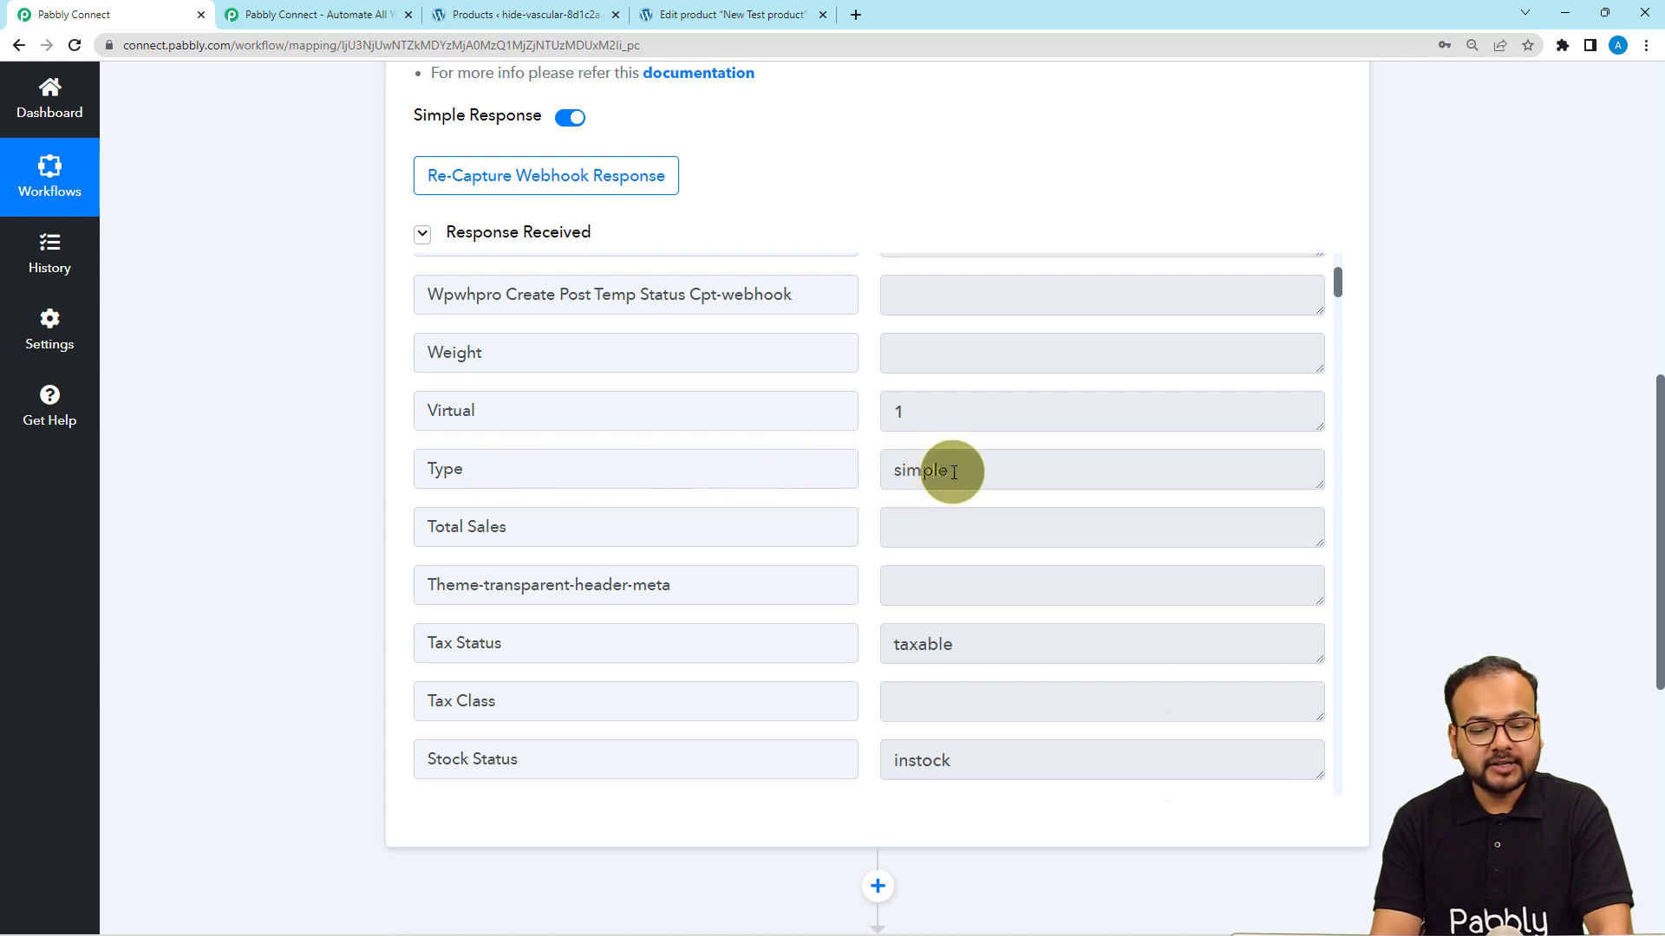
scroll(769, 549, down, 3)
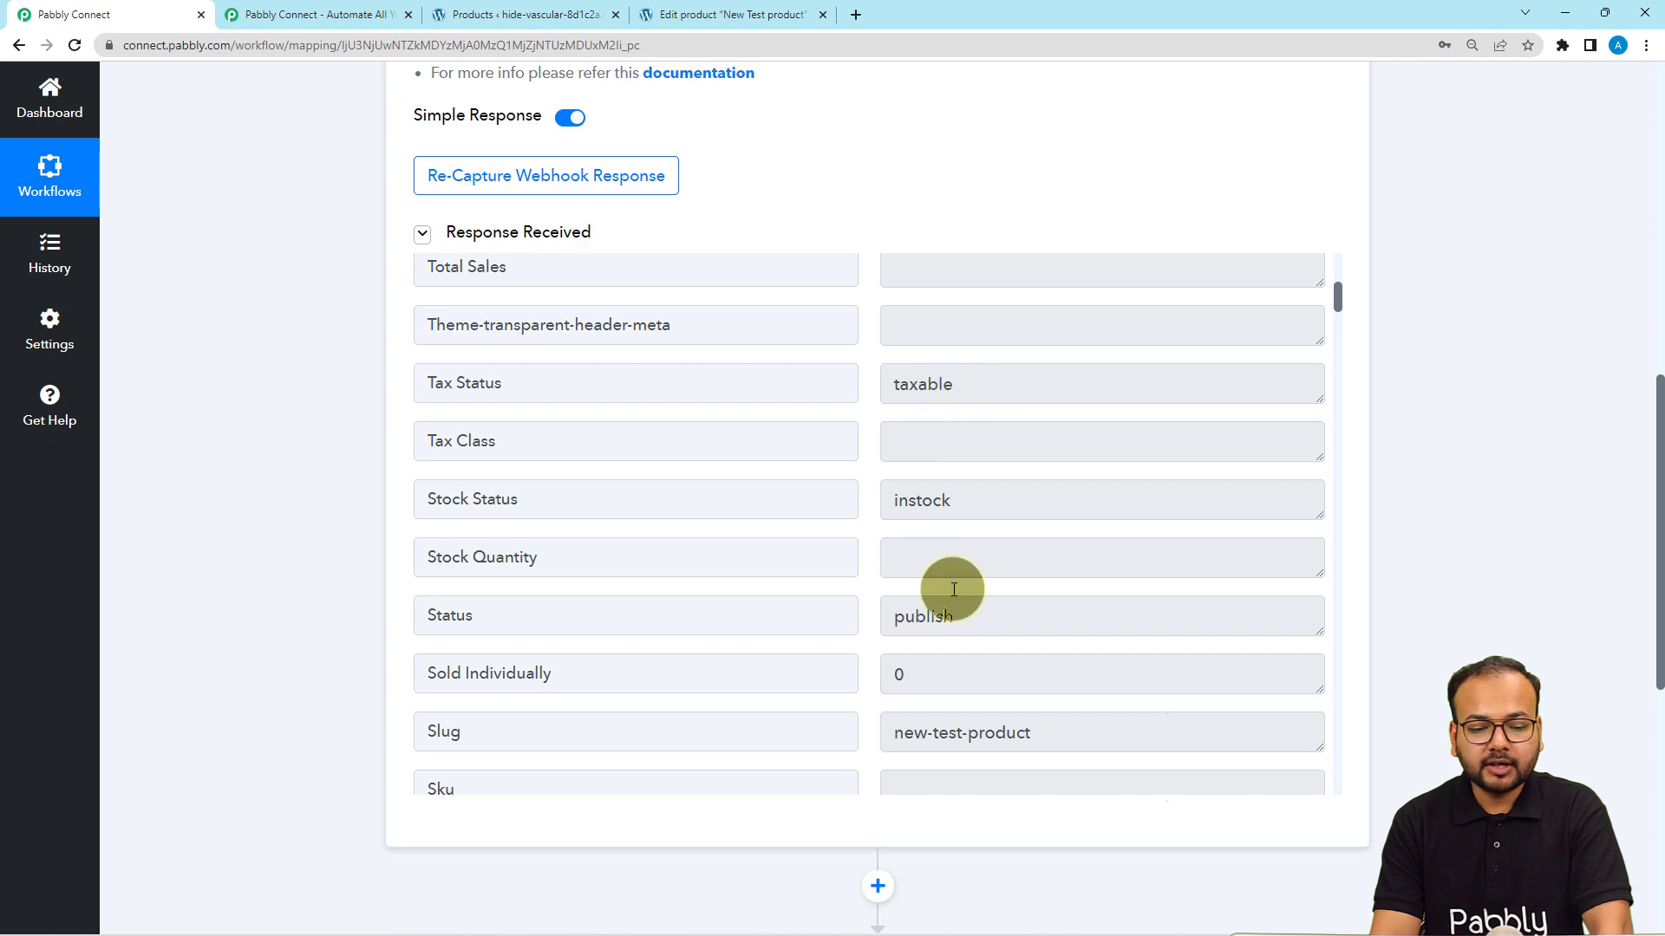
scroll(734, 599, down, 1)
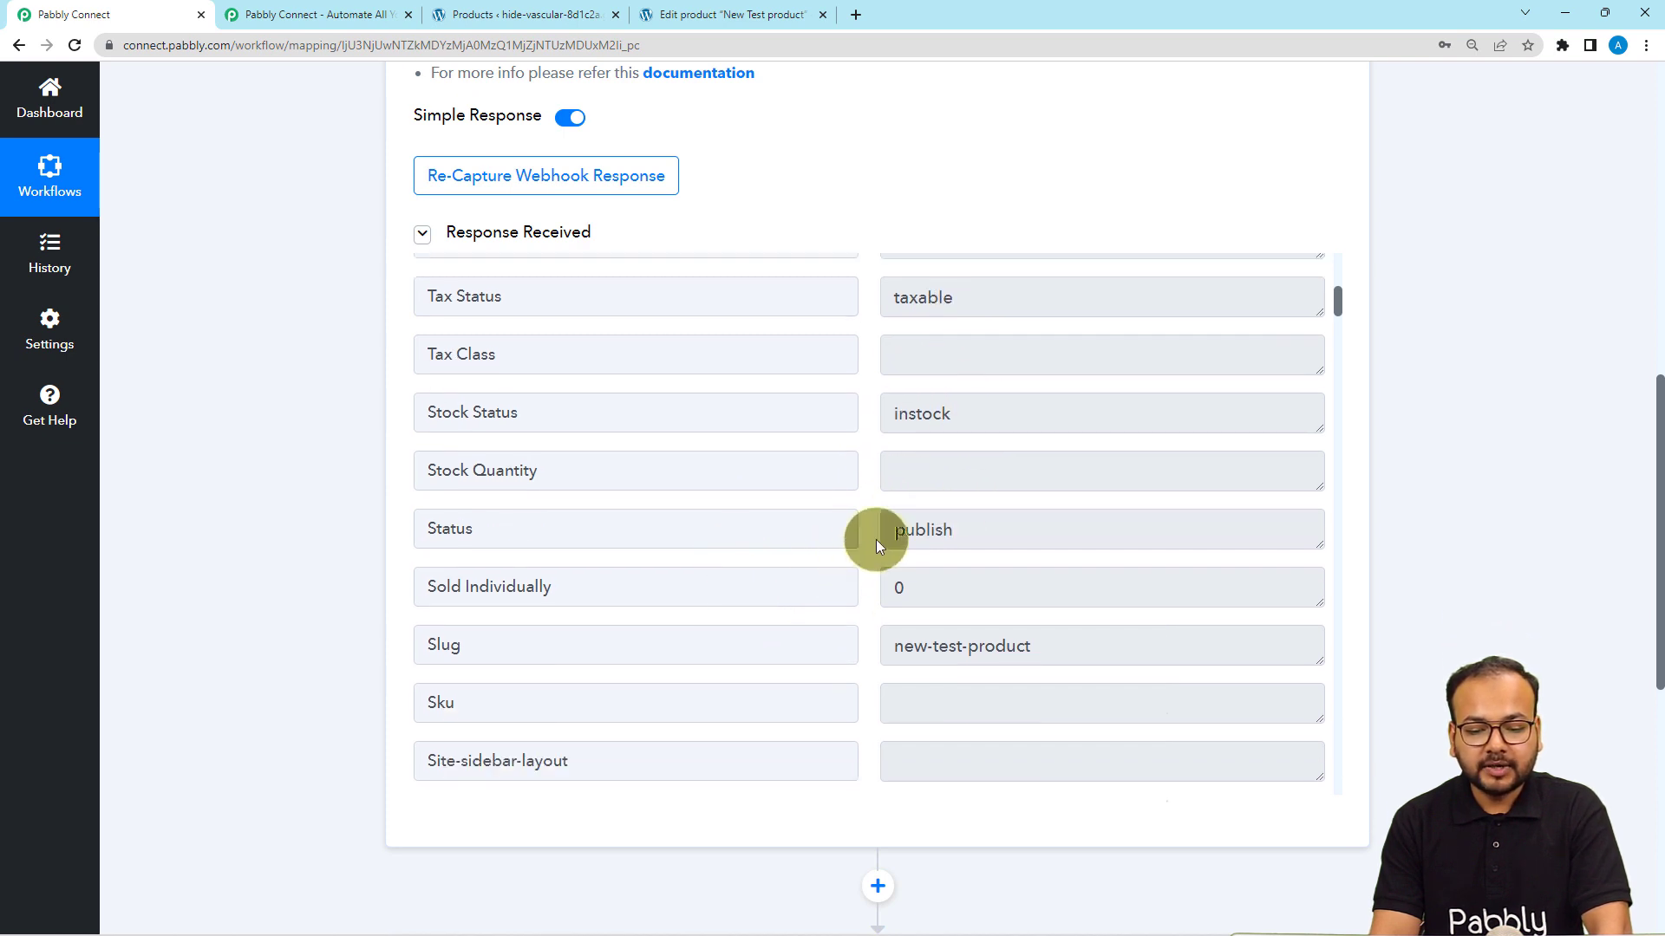
scroll(777, 621, down, 3)
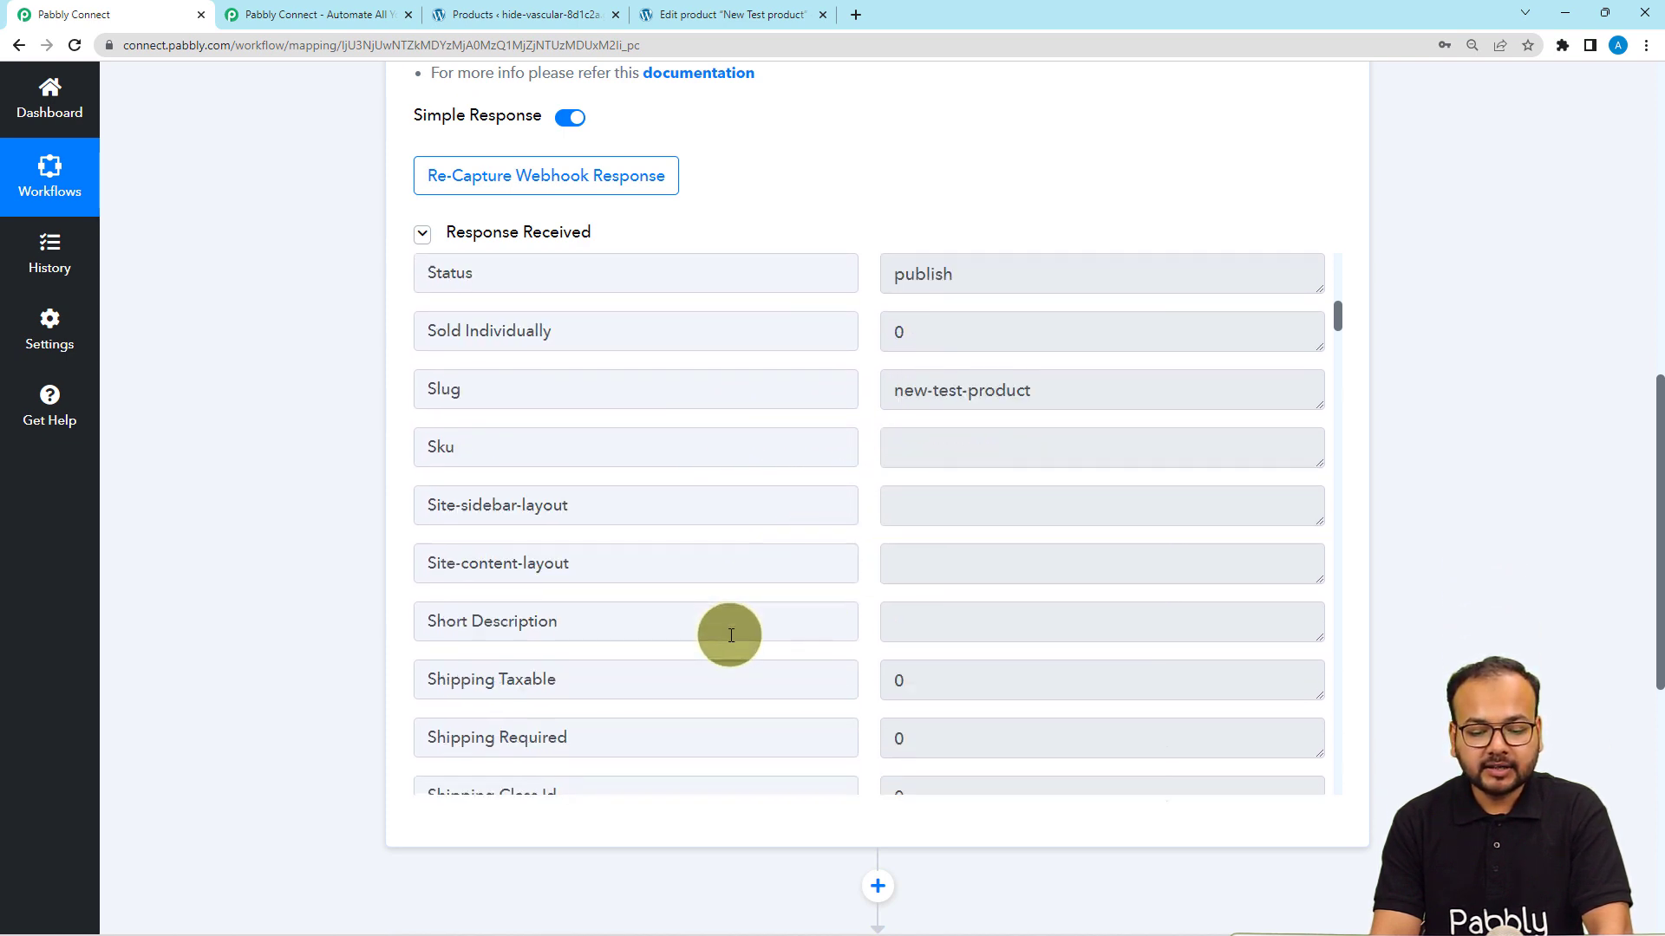
scroll(731, 635, down, 6)
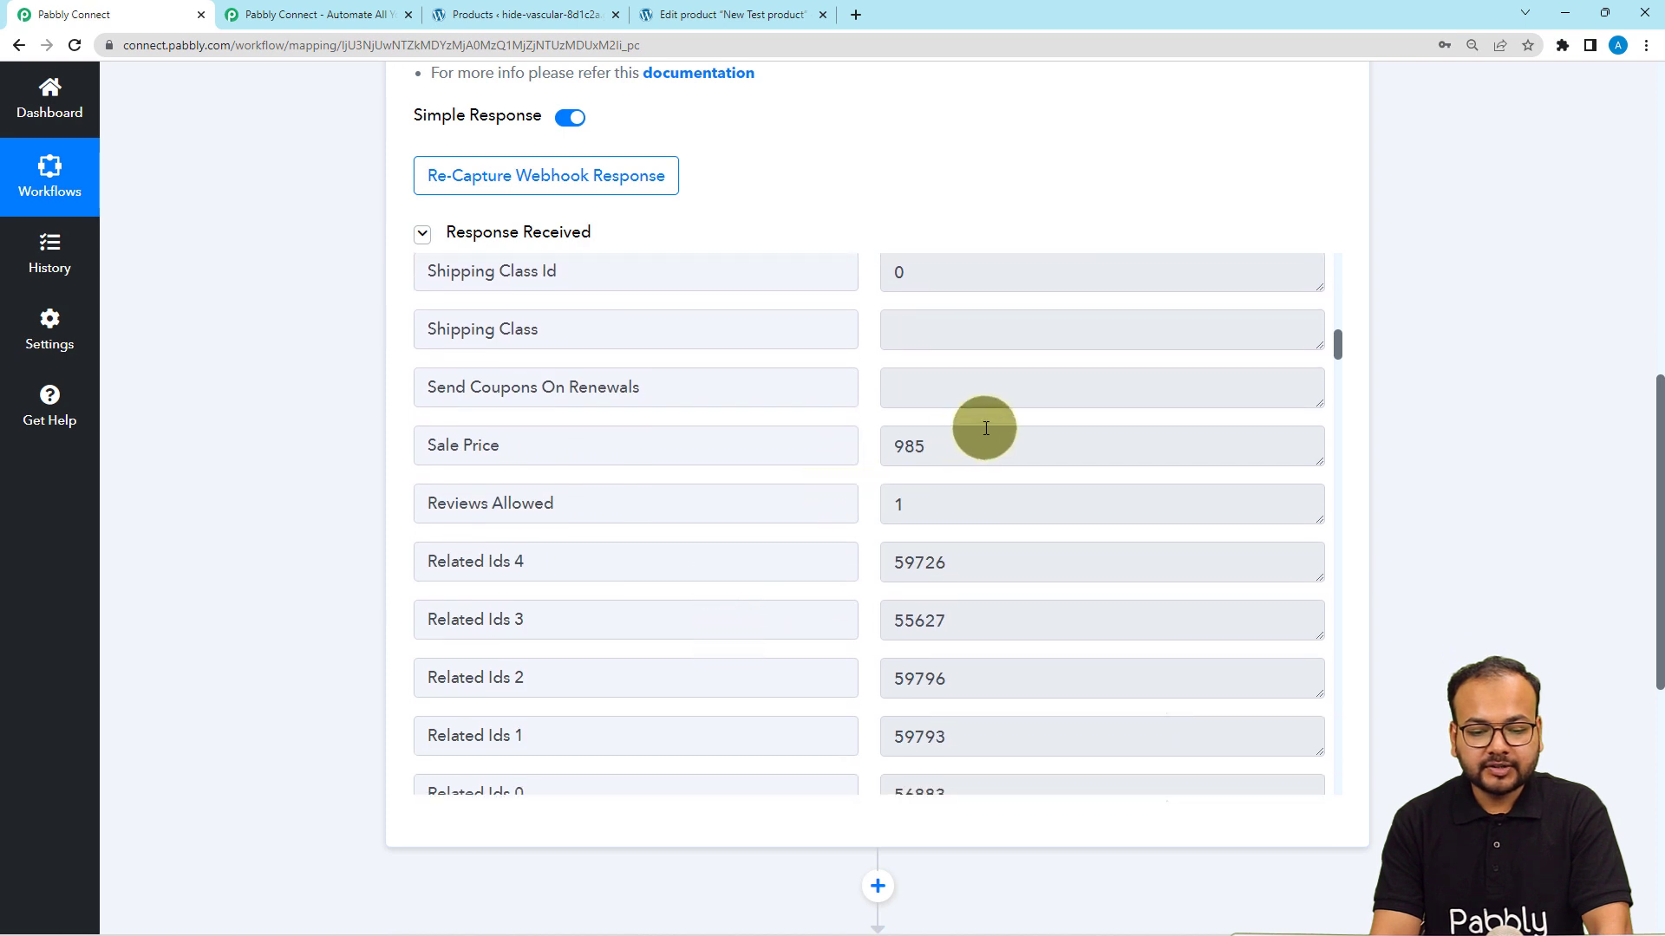
scroll(786, 544, down, 1)
scroll(786, 538, down, 7)
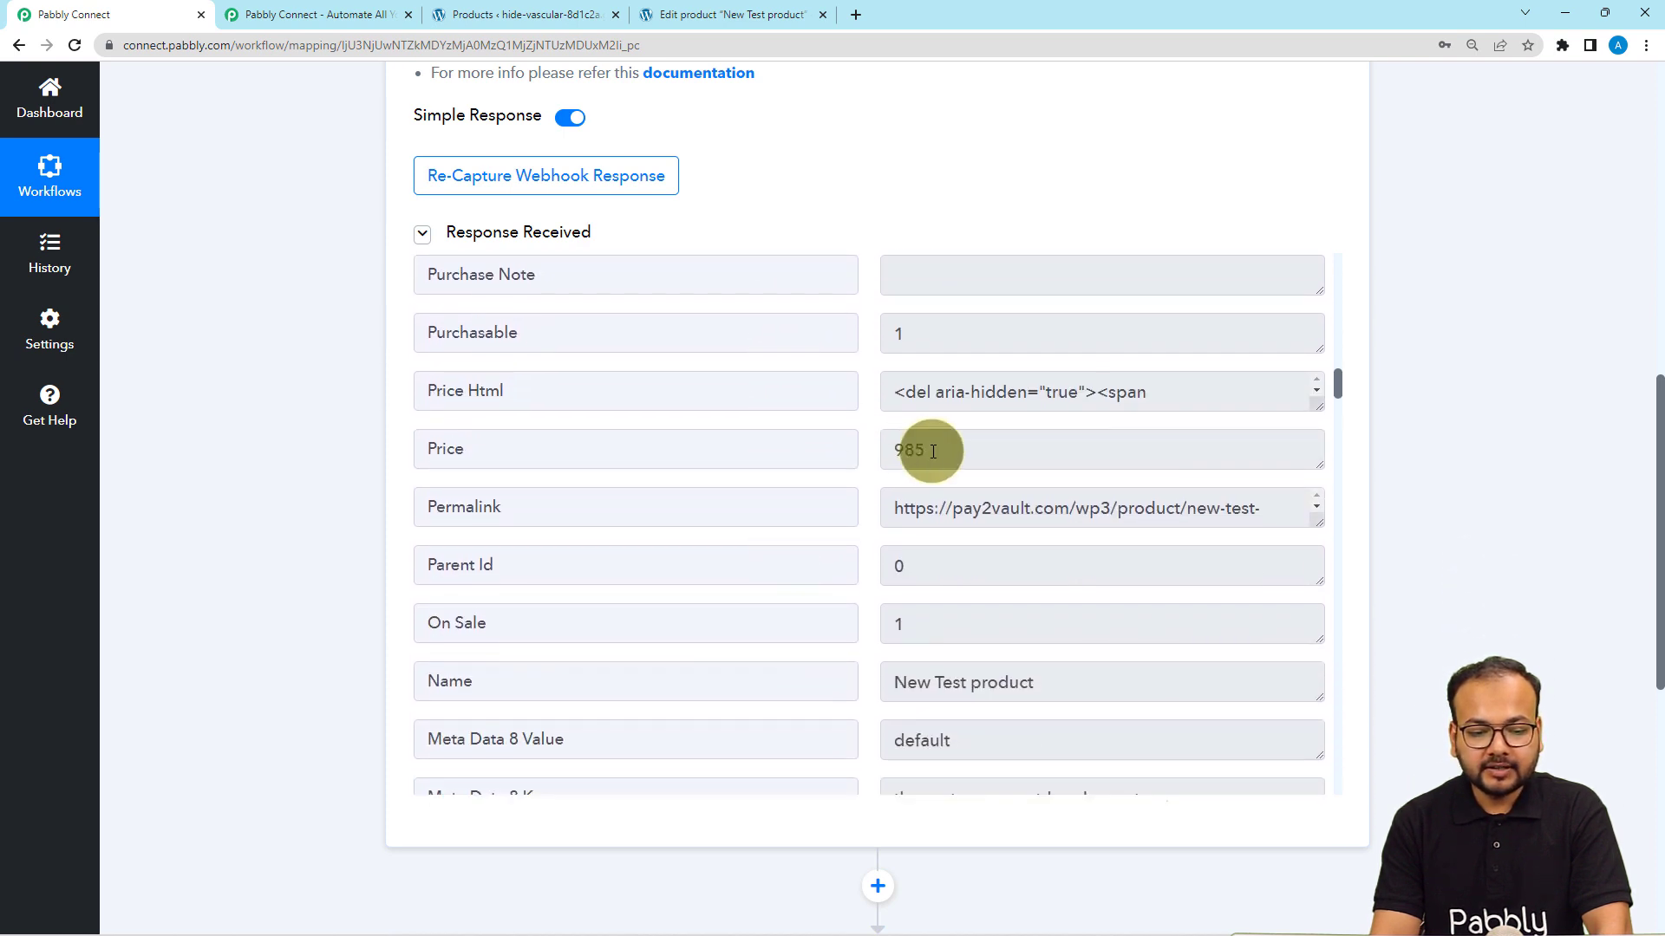
scroll(780, 512, down, 4)
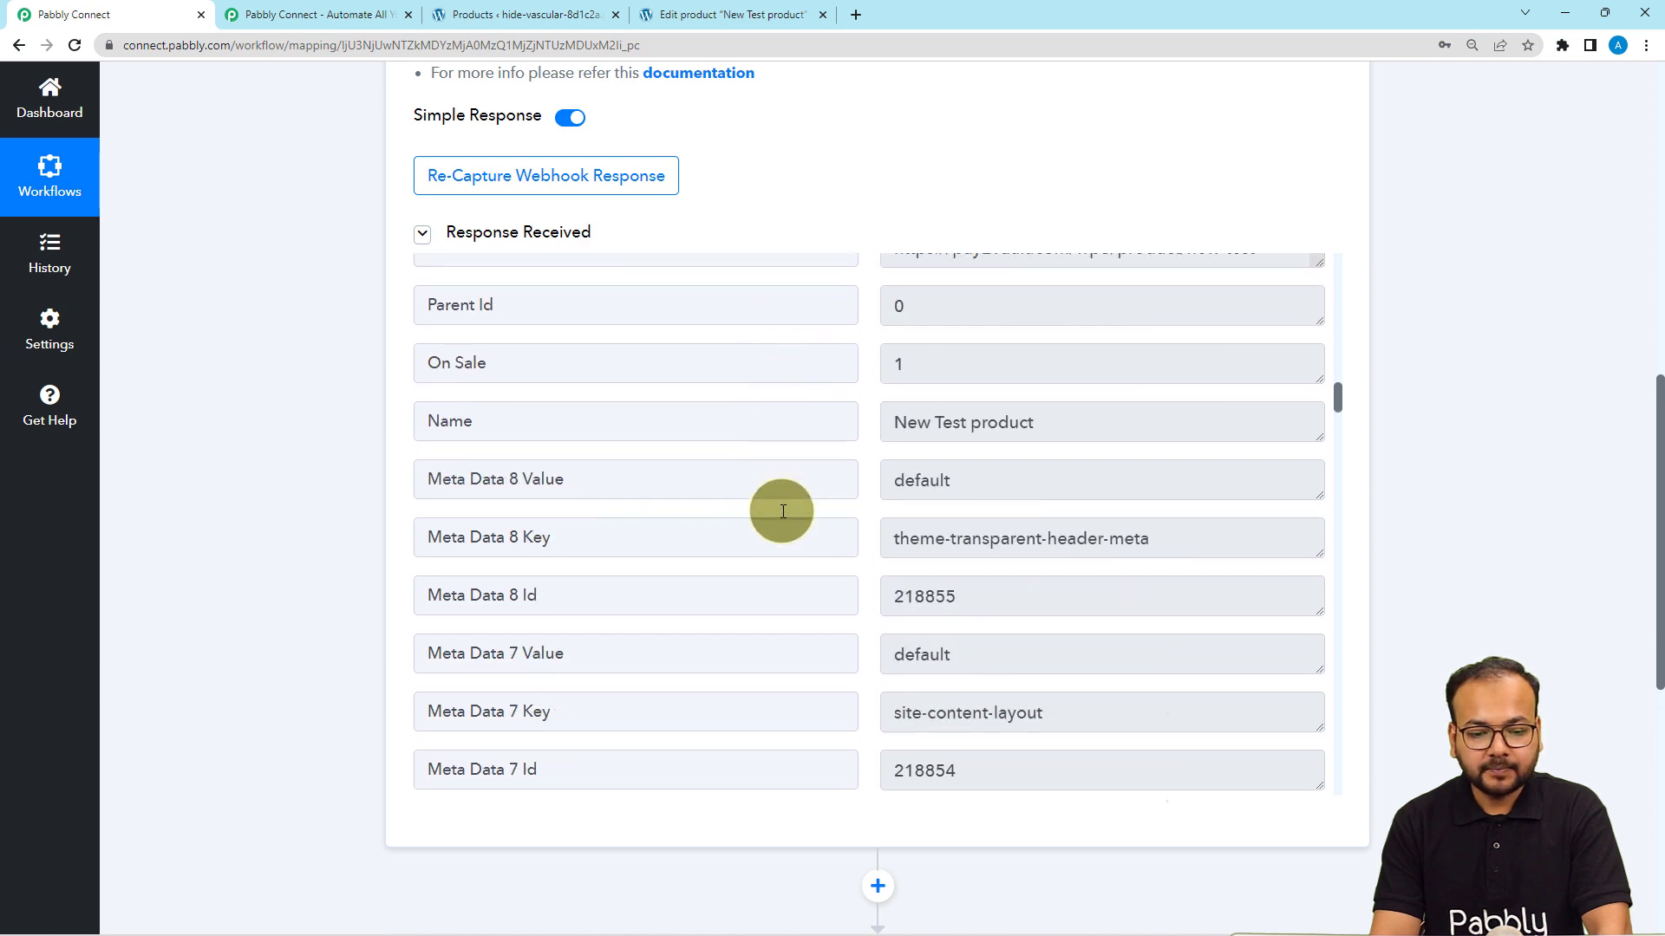
scroll(785, 498, down, 3)
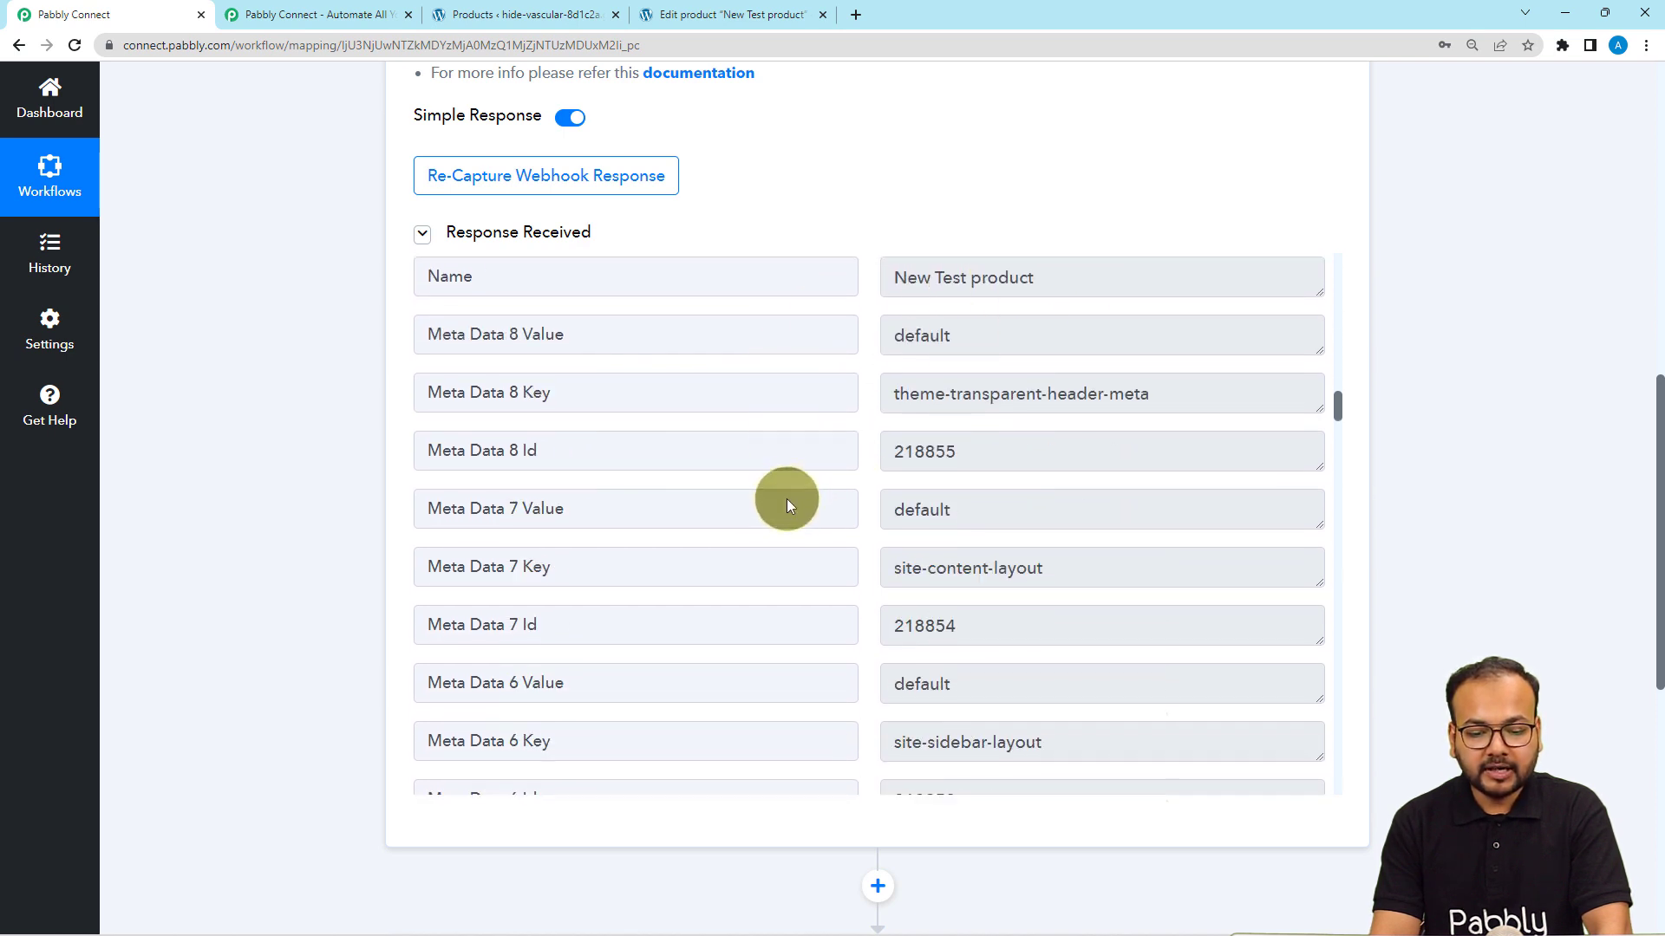
scroll(787, 503, down, 9)
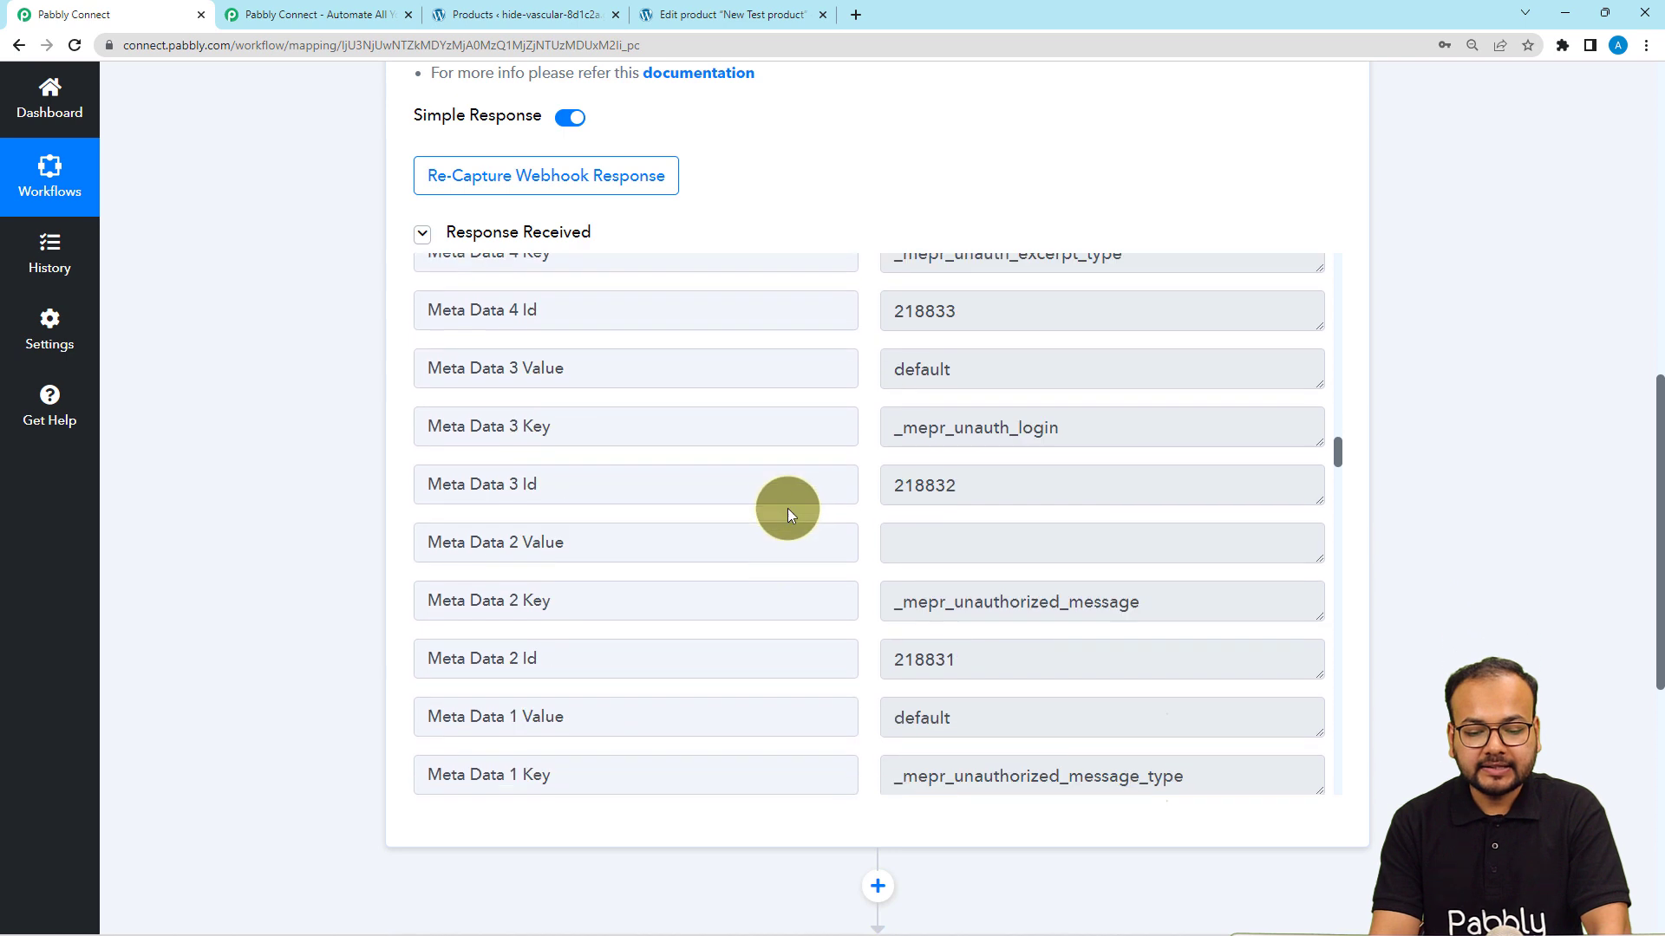
scroll(468, 638, down, 10)
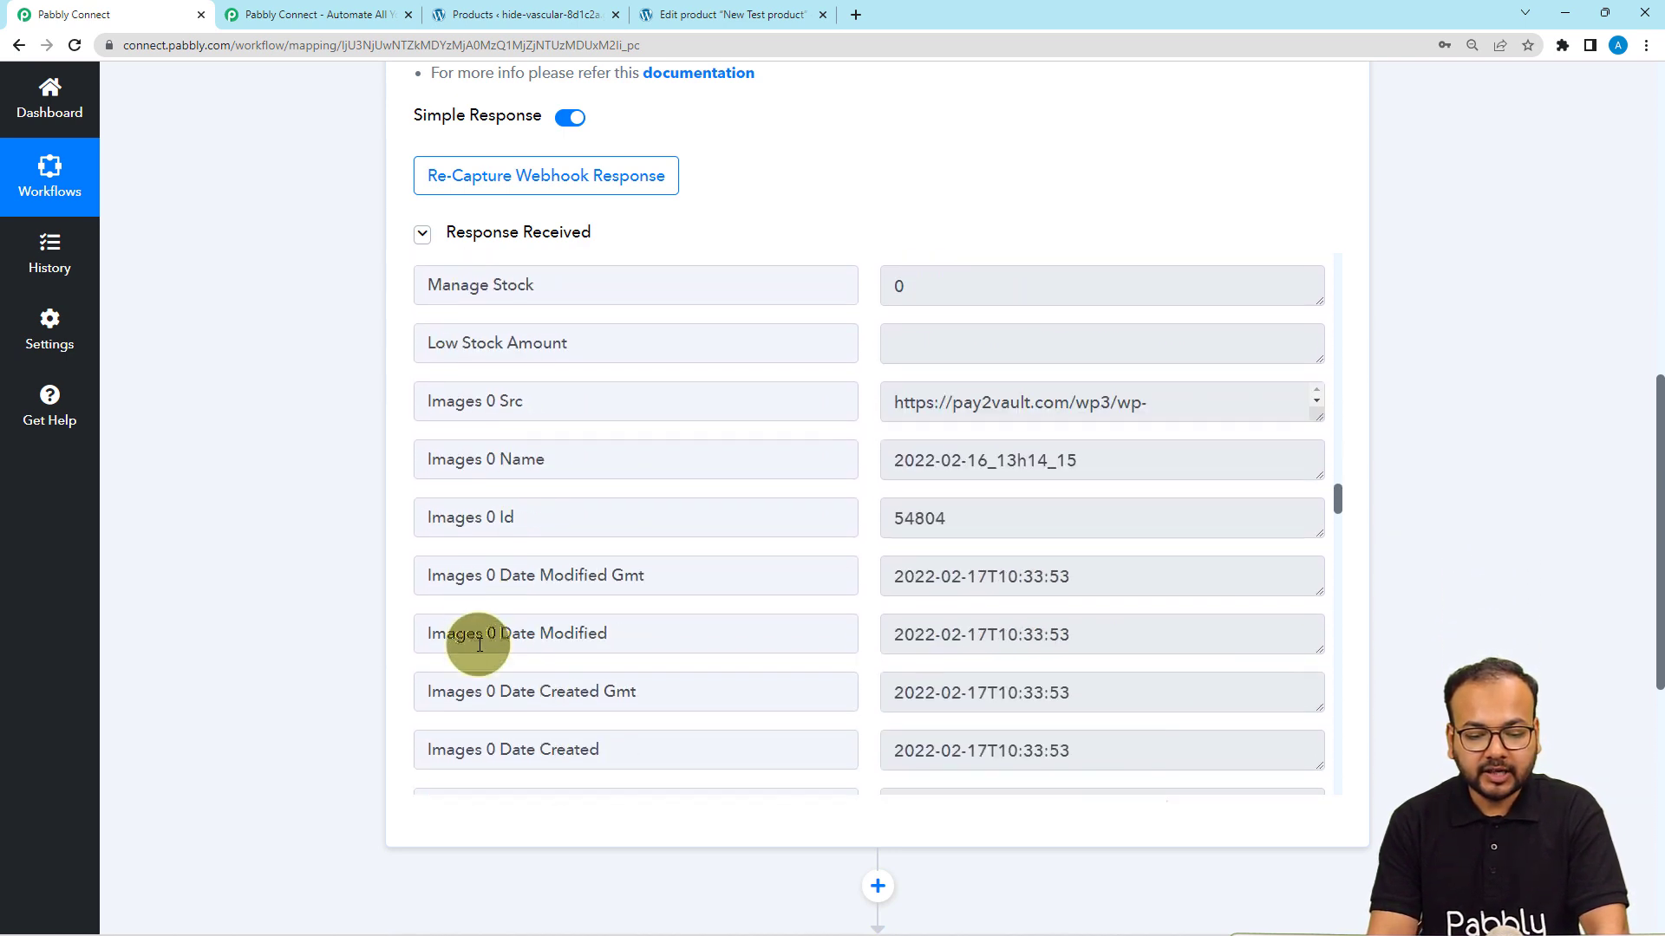
scroll(476, 645, down, 2)
scroll(476, 643, up, 3)
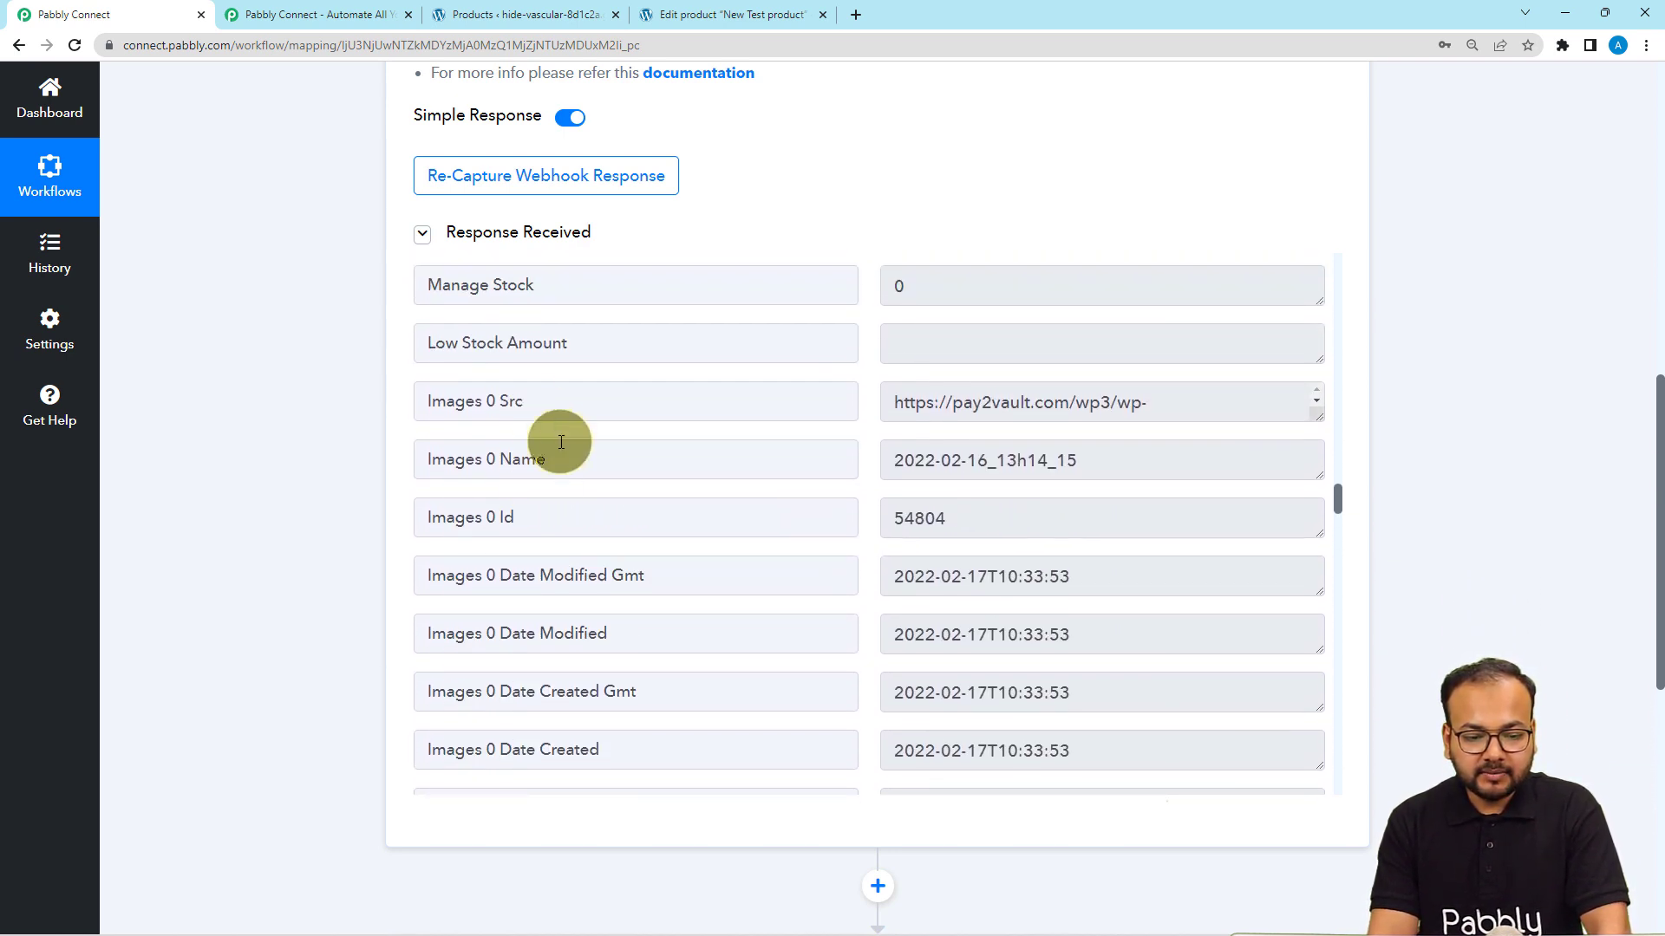
scroll(555, 659, down, 2)
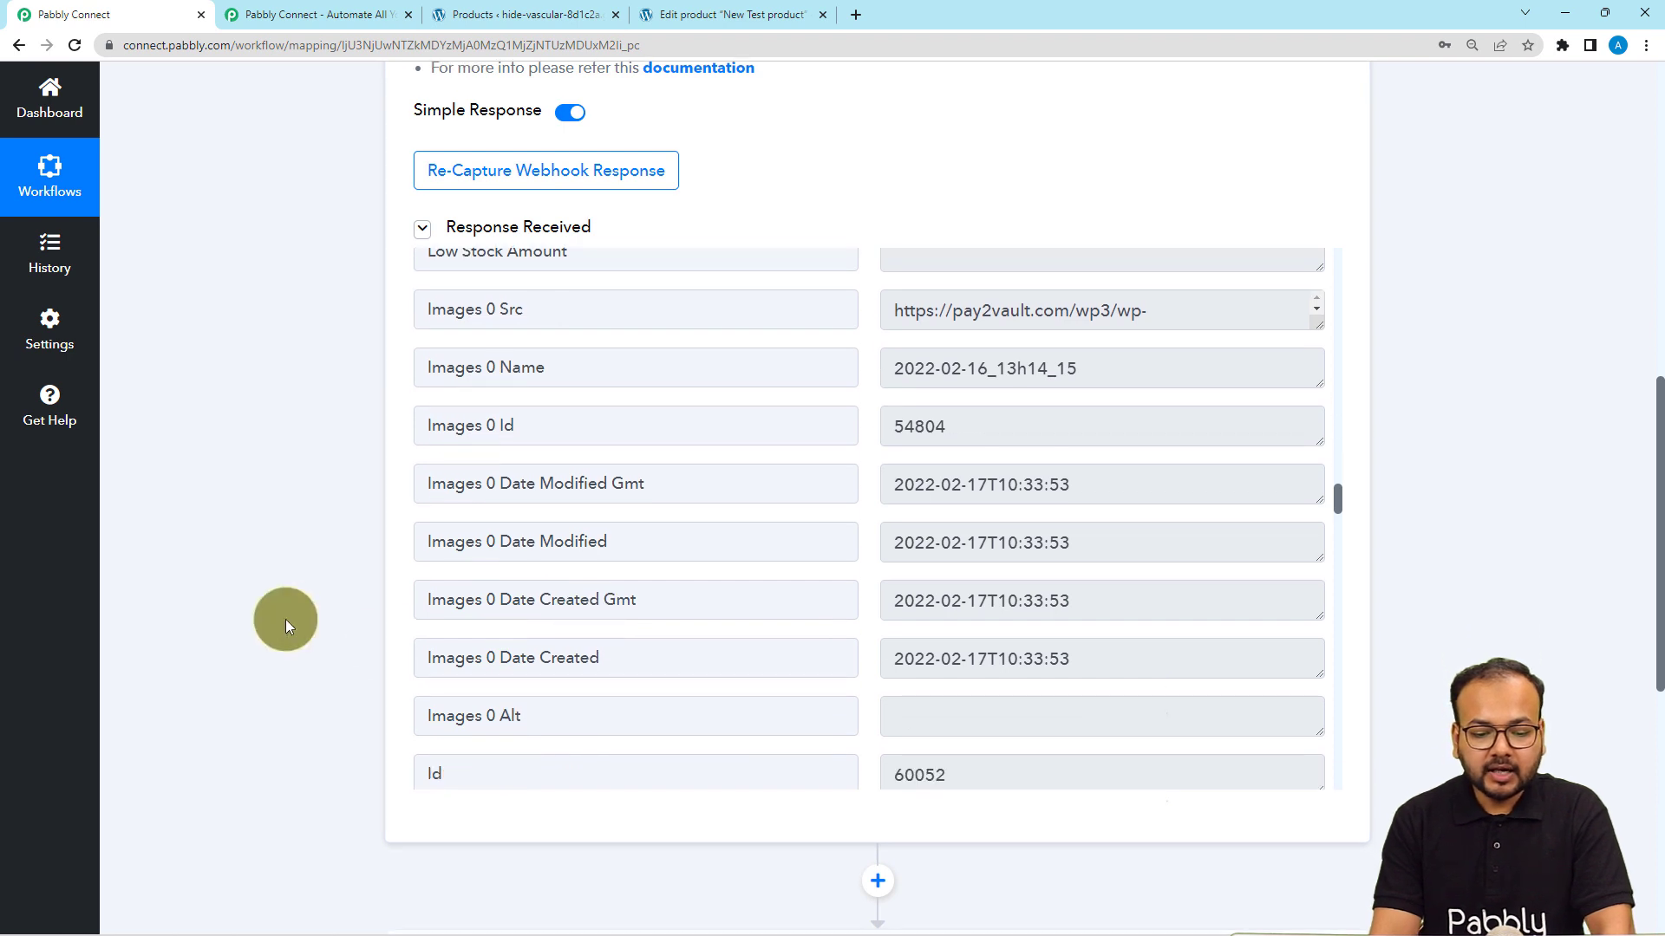
scroll(285, 619, down, 3)
scroll(284, 619, down, 1)
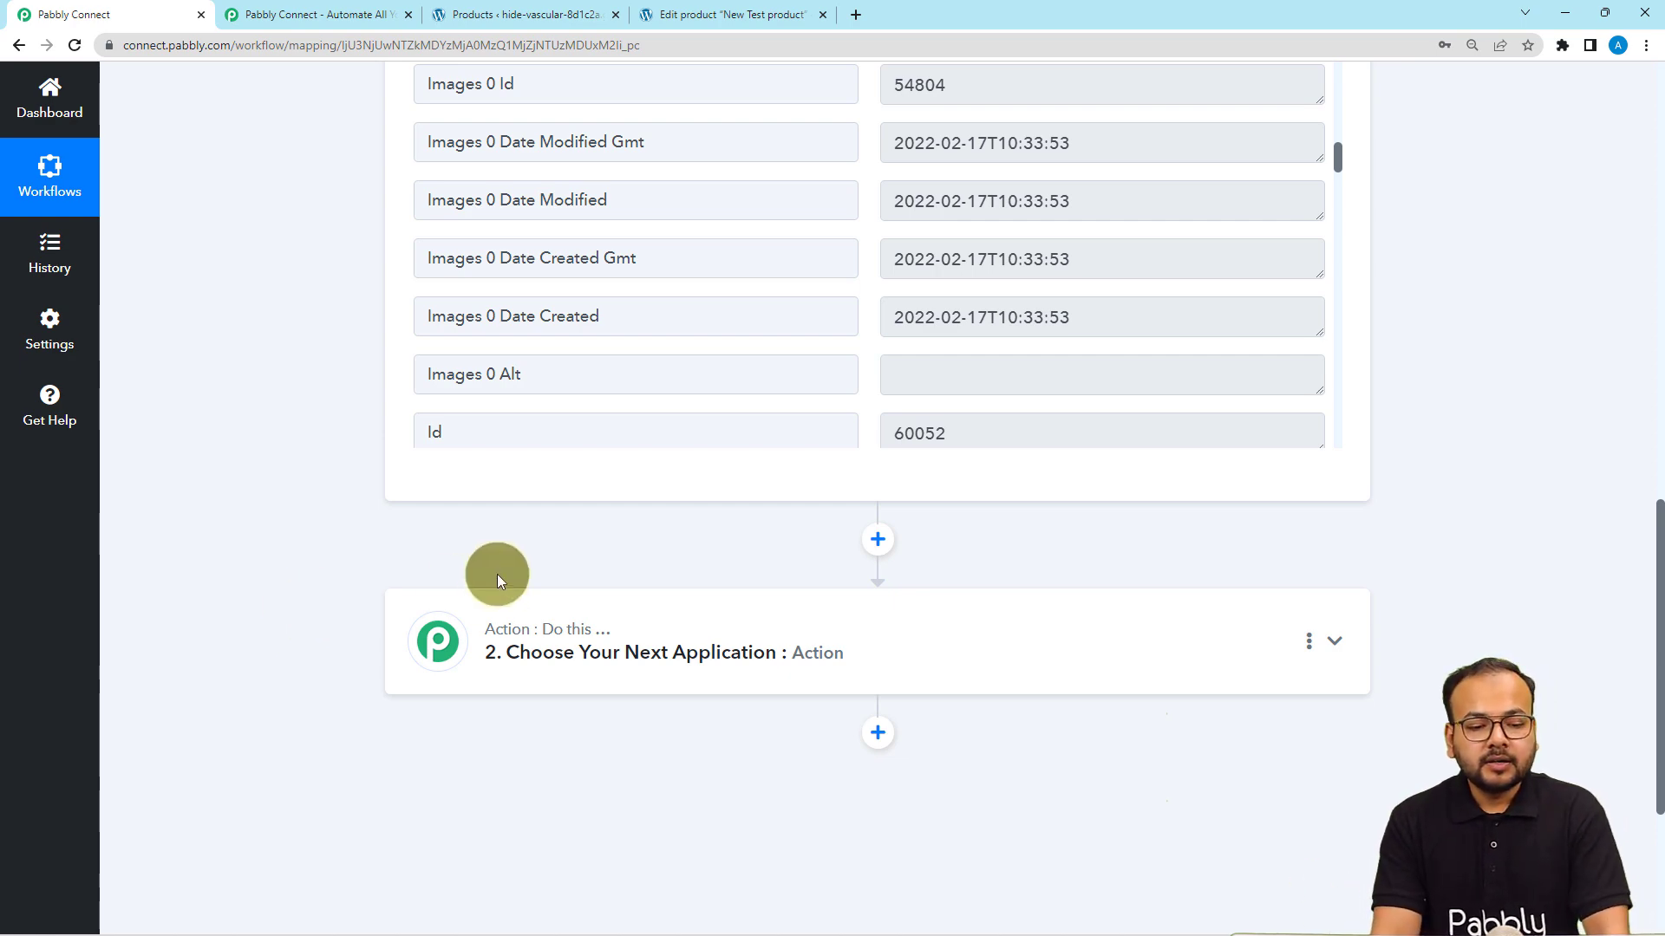
Go back through the trigger's received data to check the price fields and the Virtual field
scroll(497, 574, up, 6)
scroll(786, 555, up, 10)
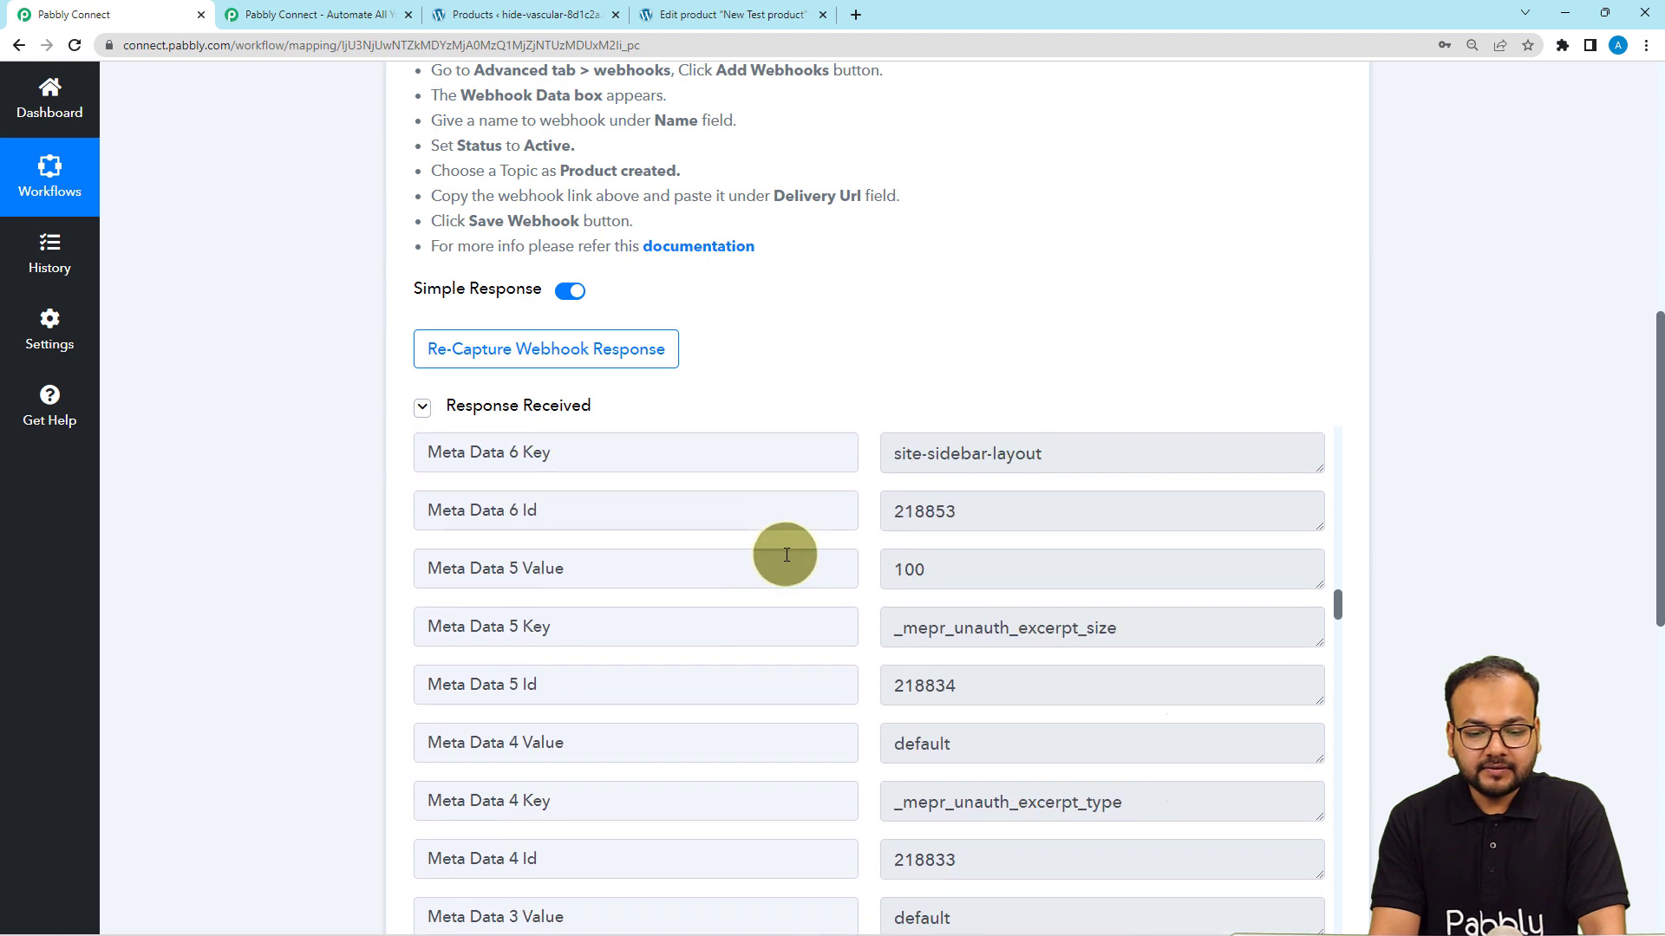
scroll(786, 555, up, 15)
scroll(782, 552, down, 3)
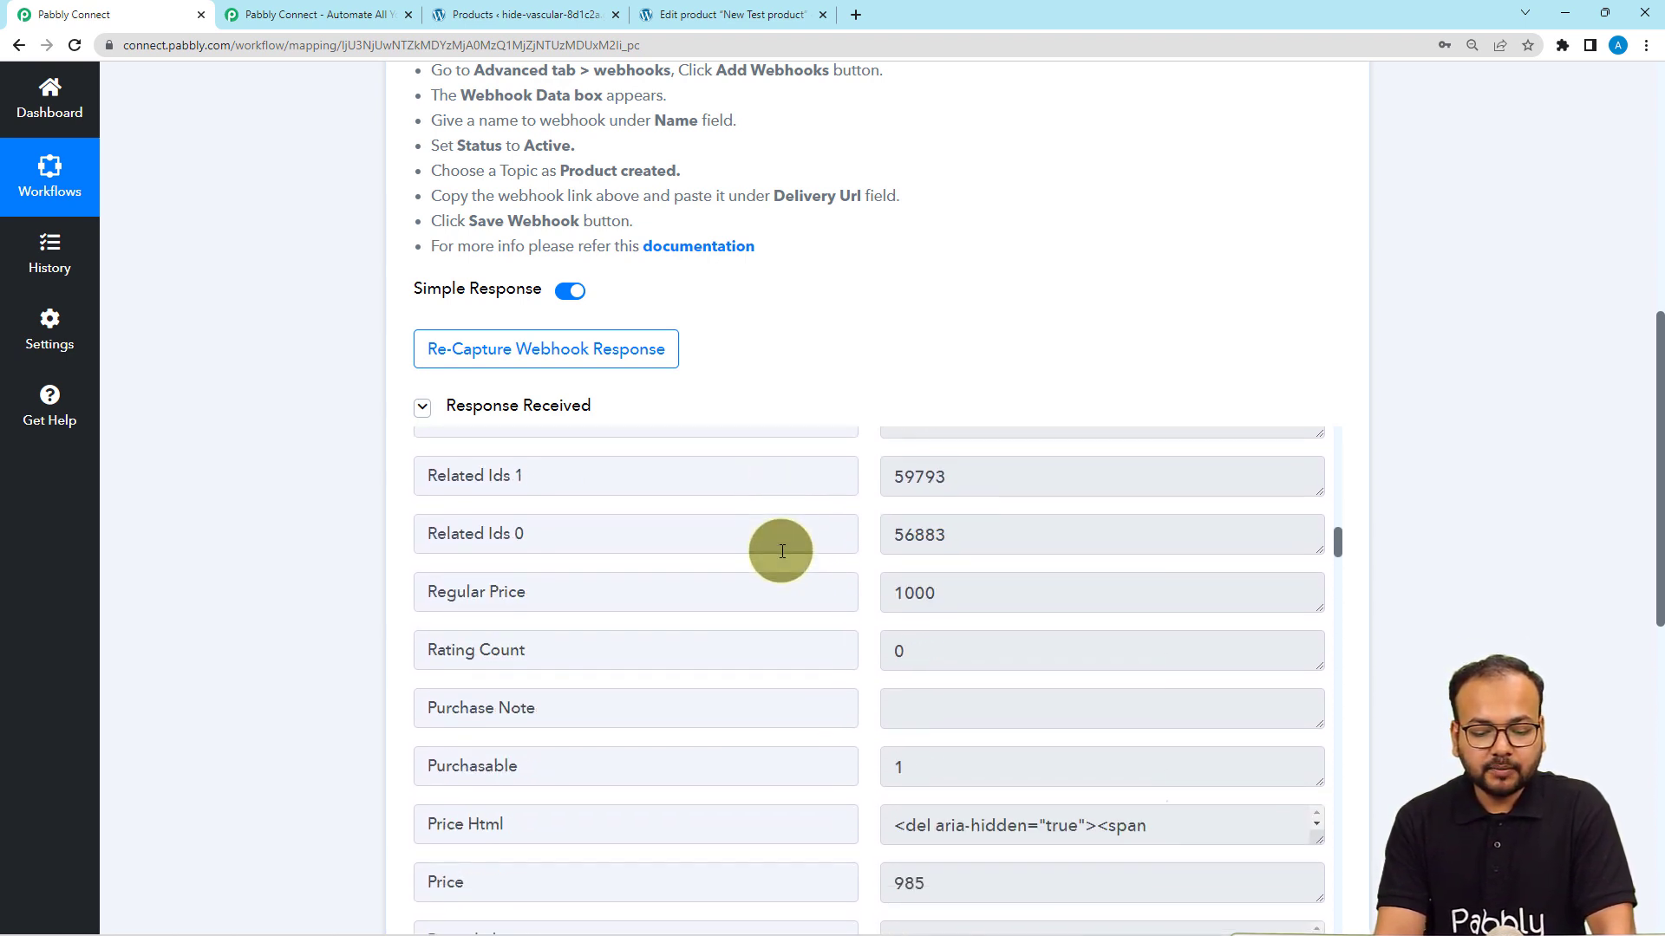
scroll(782, 552, up, 7)
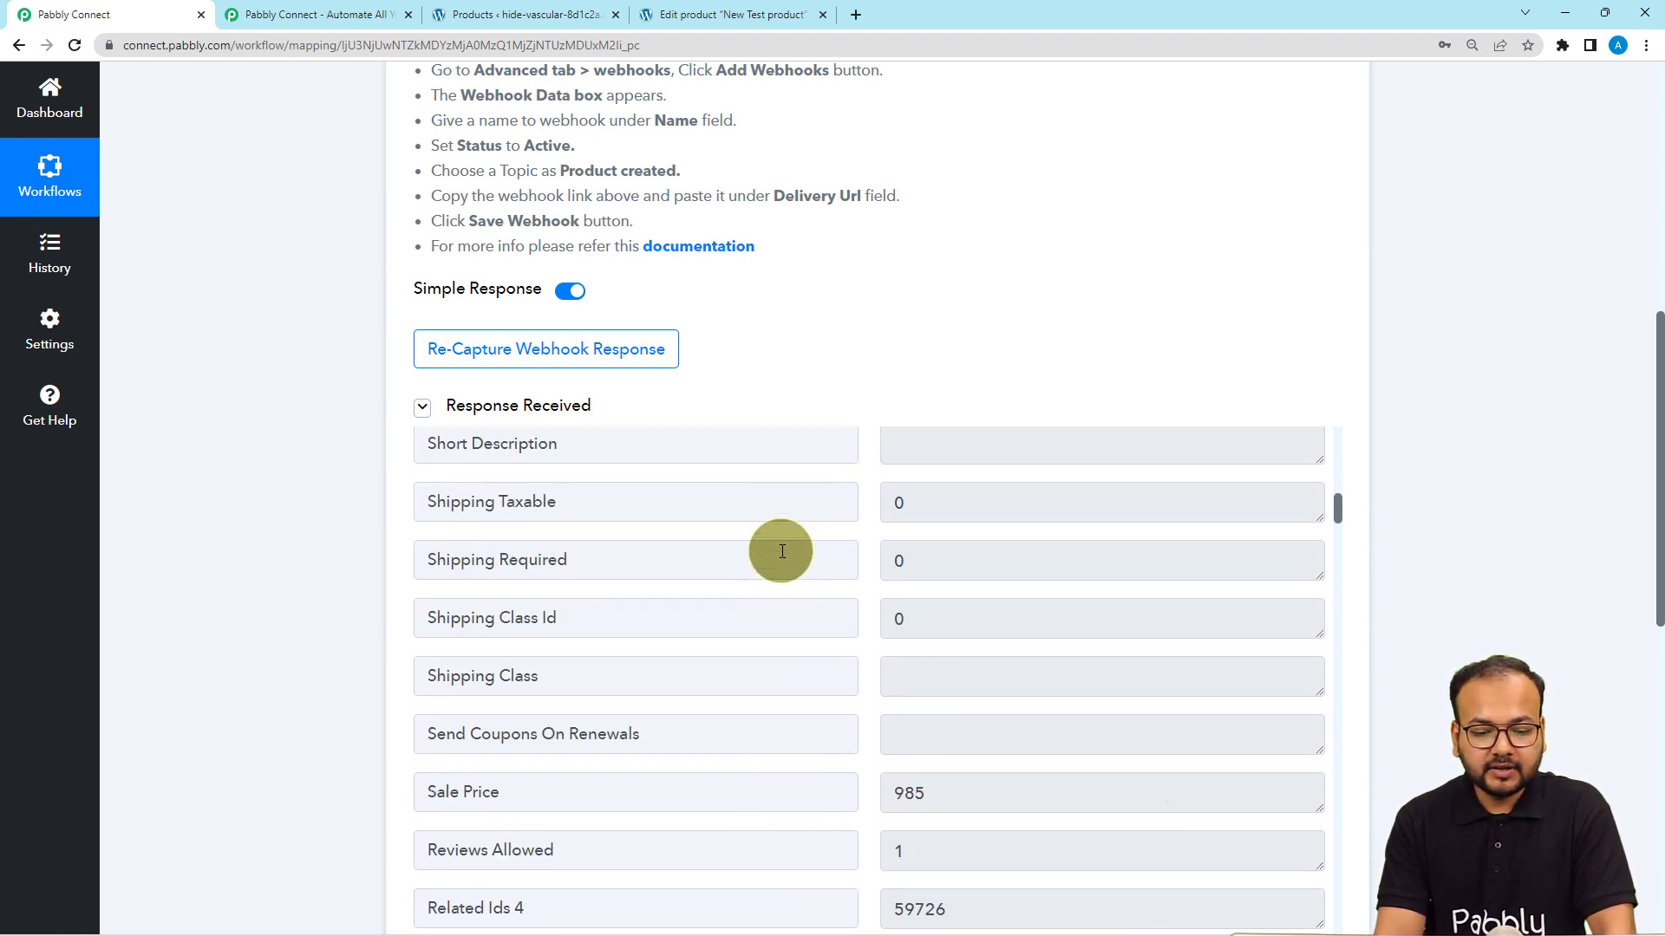
scroll(782, 552, up, 12)
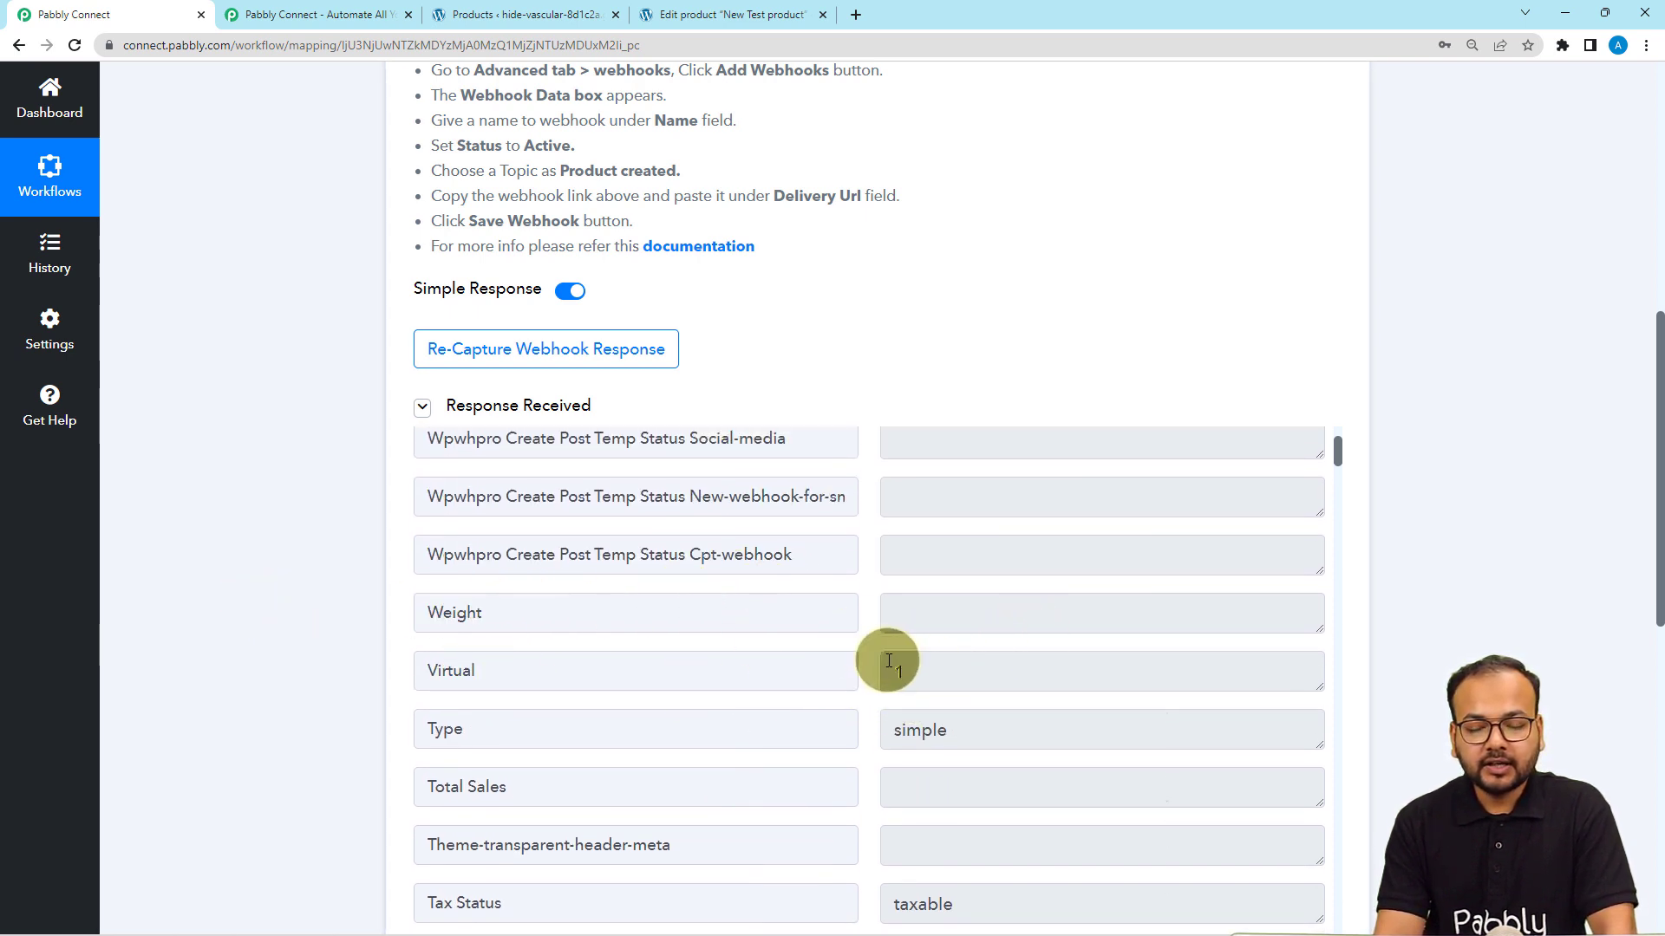
Set the workflow's second step to the Lookup Table app with the Lookup Table action event, and connect it
scroll(343, 602, down, 4)
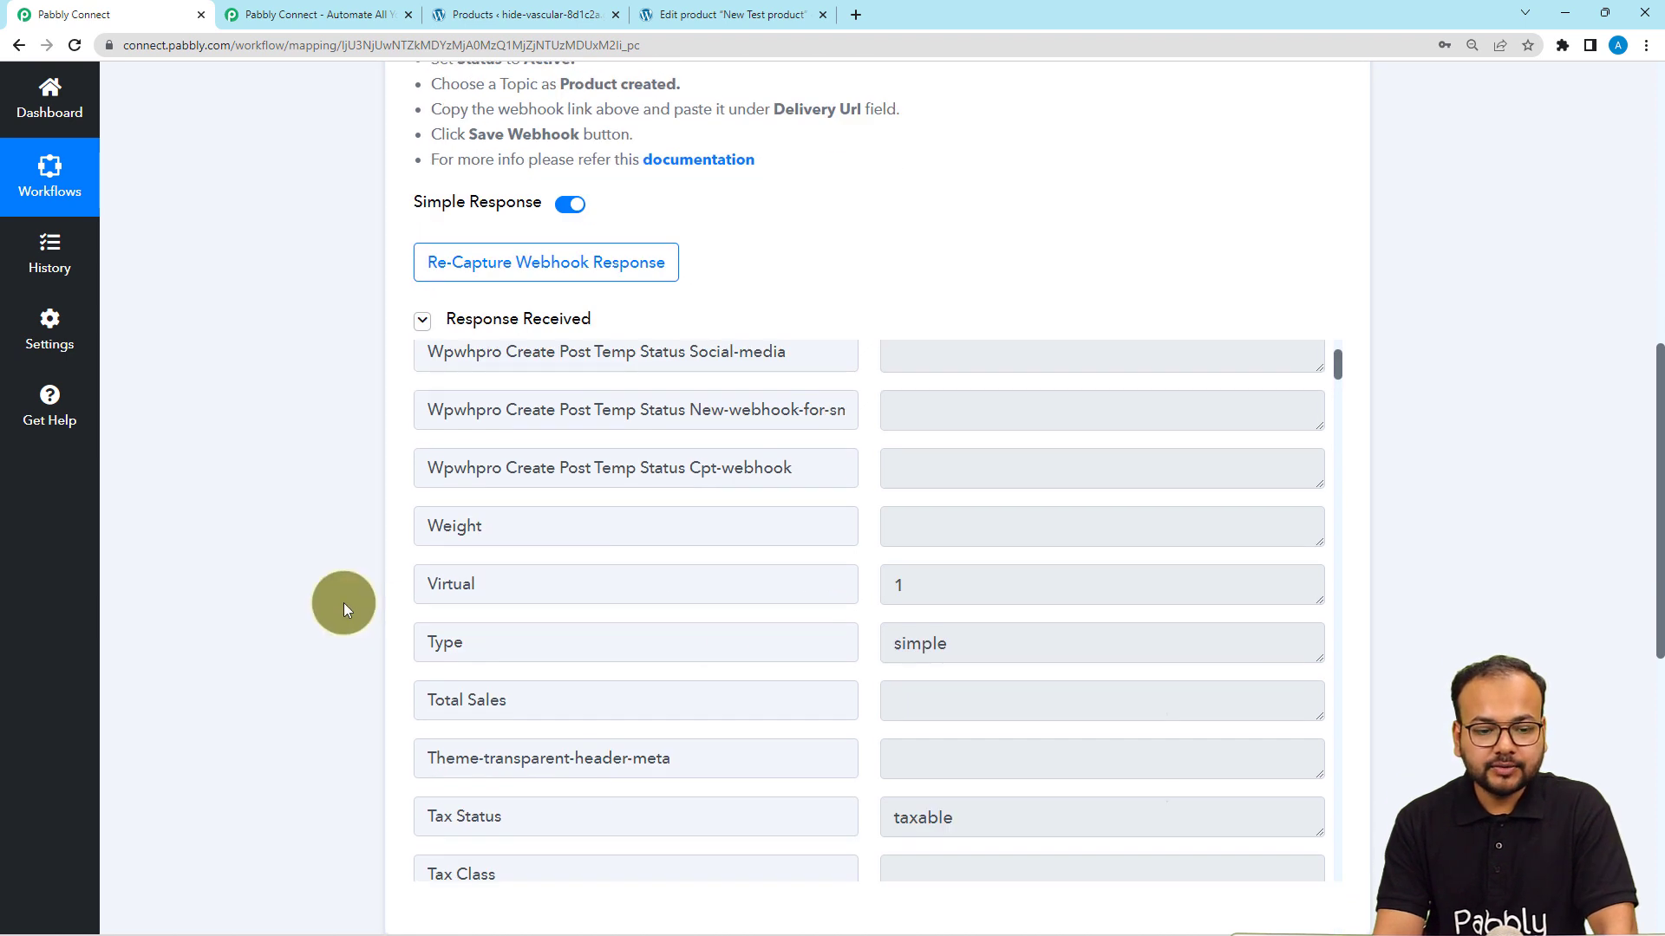
scroll(344, 601, down, 3)
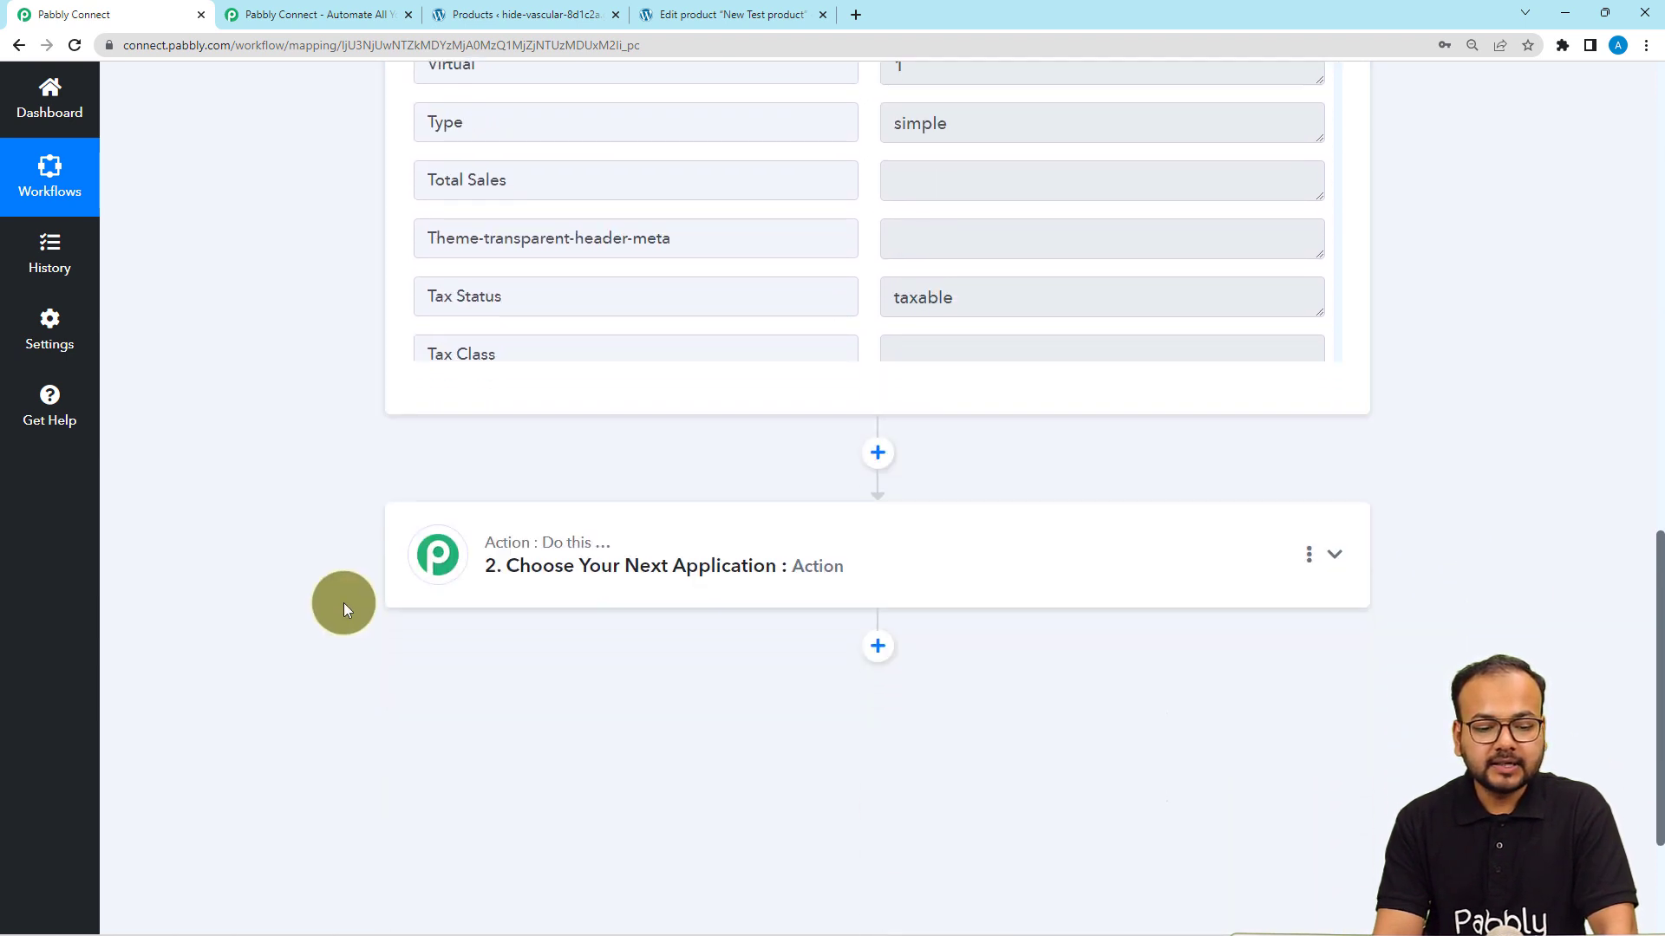
click(652, 590)
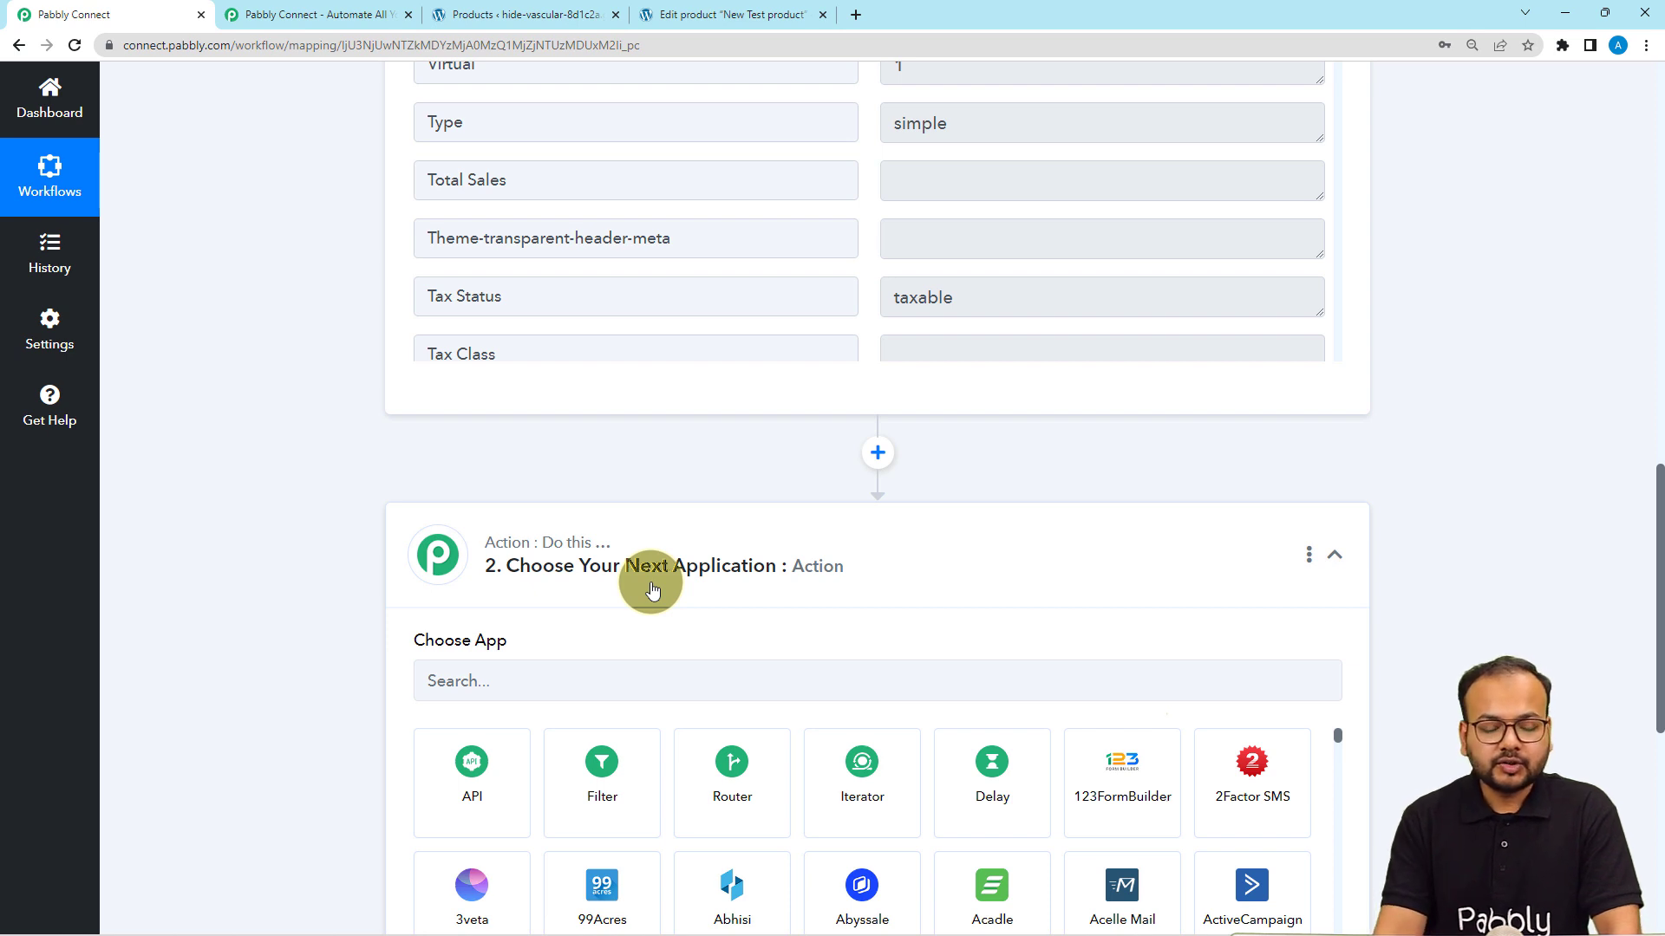
scroll(652, 590, down, 1)
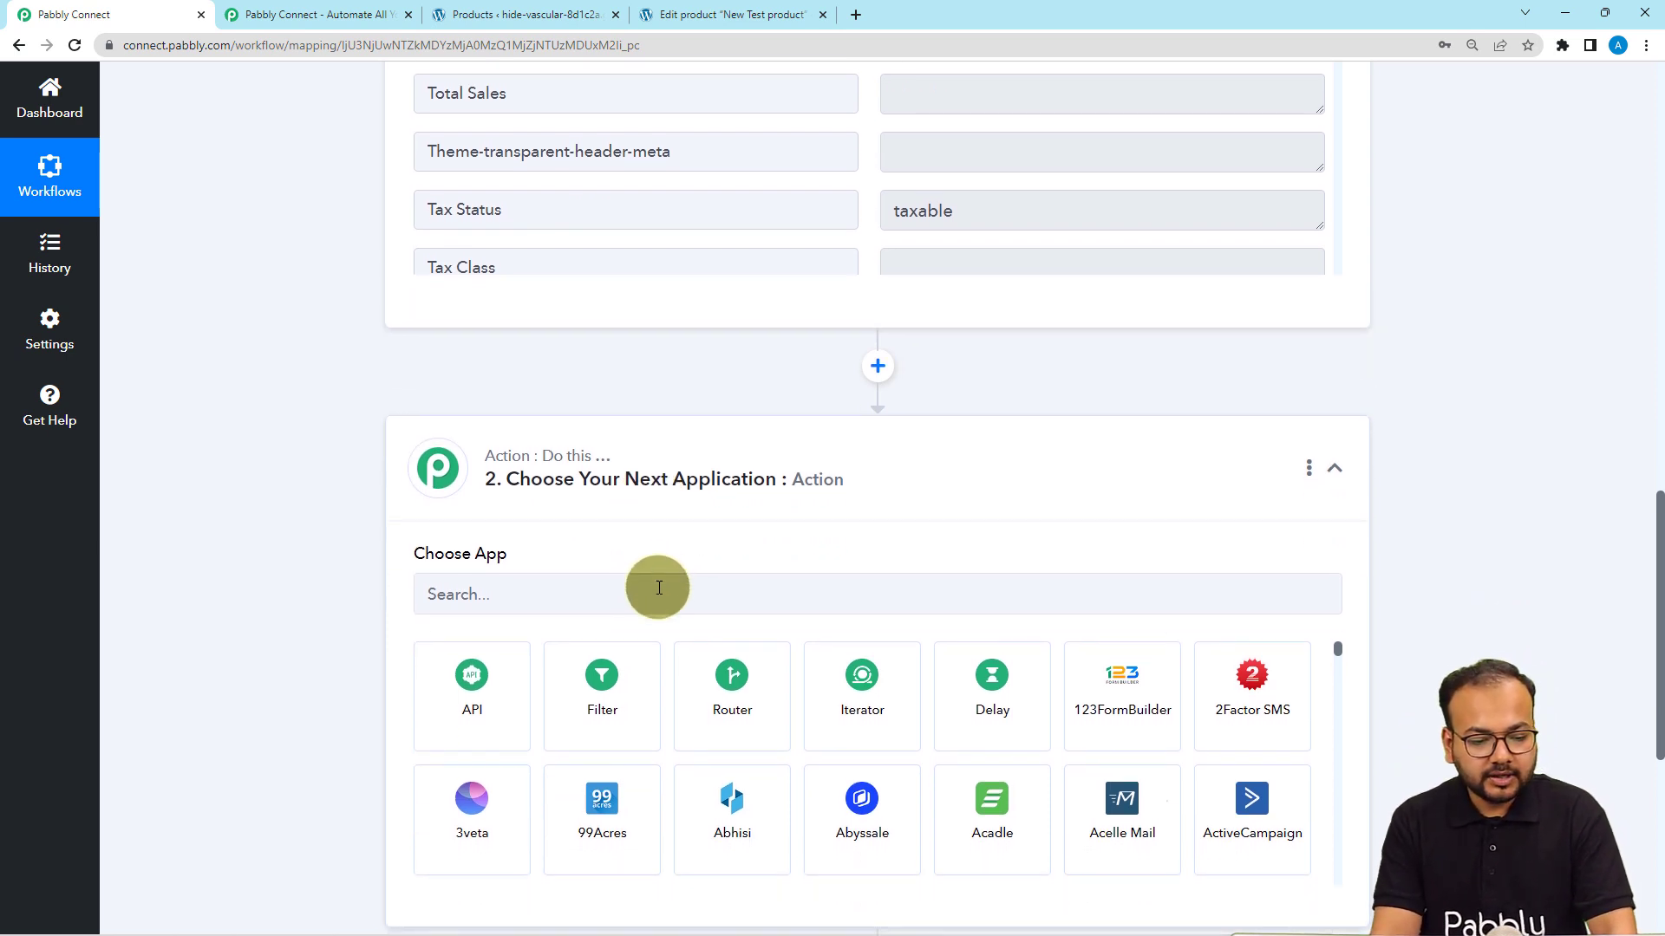
click(659, 587)
text(loo)
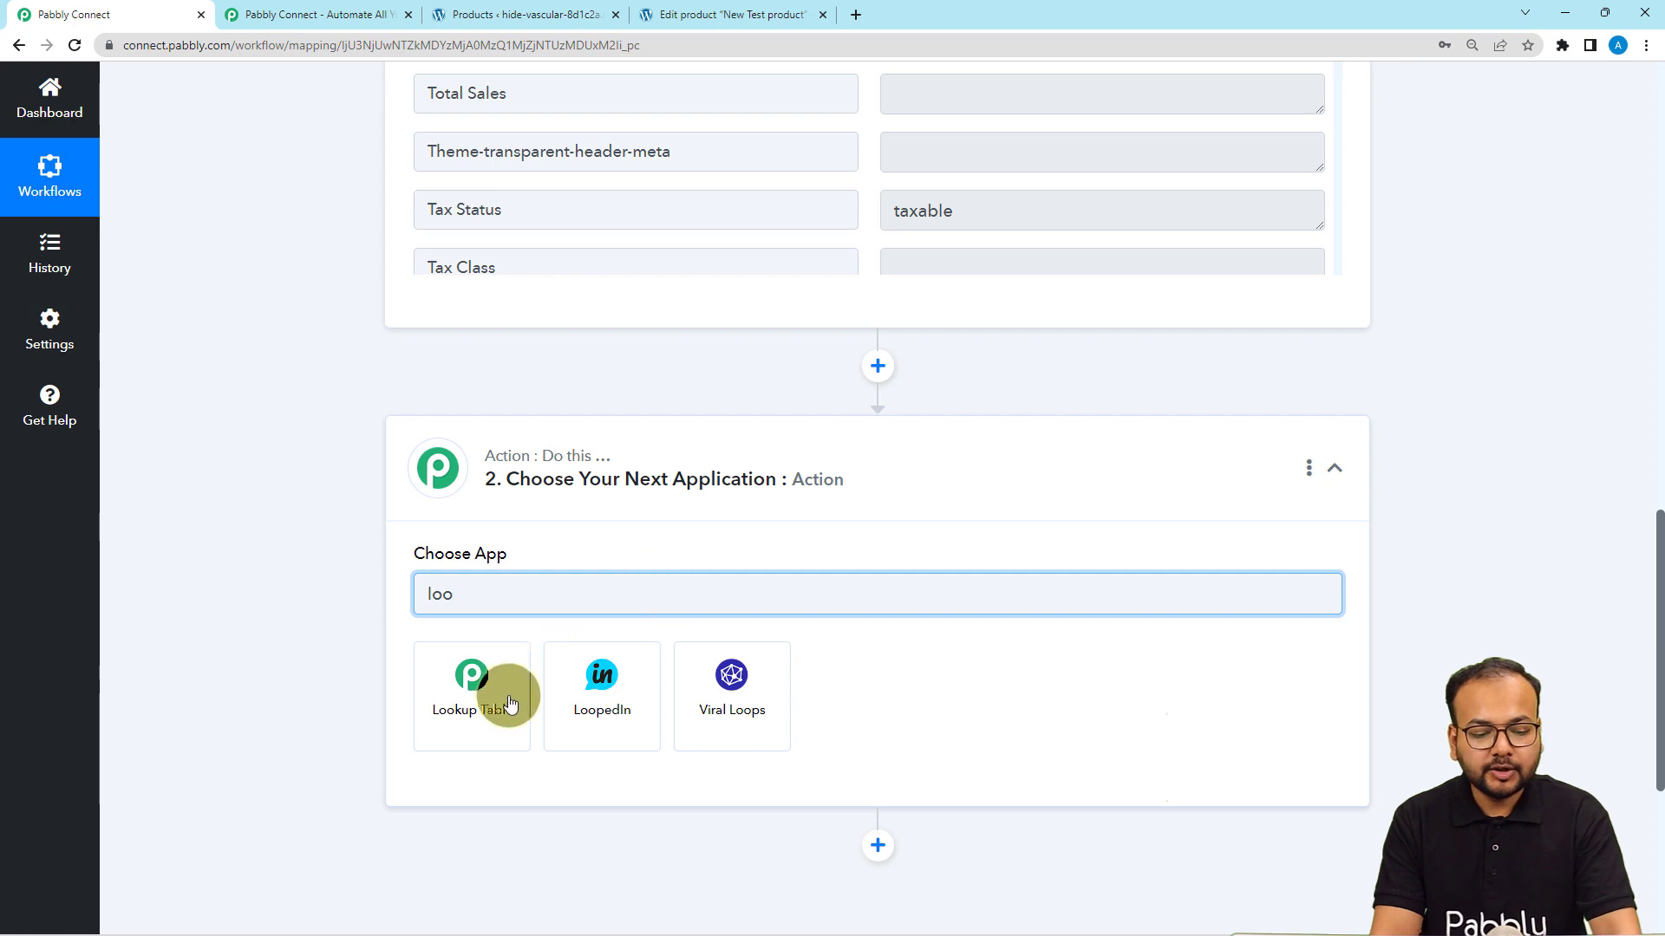
click(510, 704)
click(468, 512)
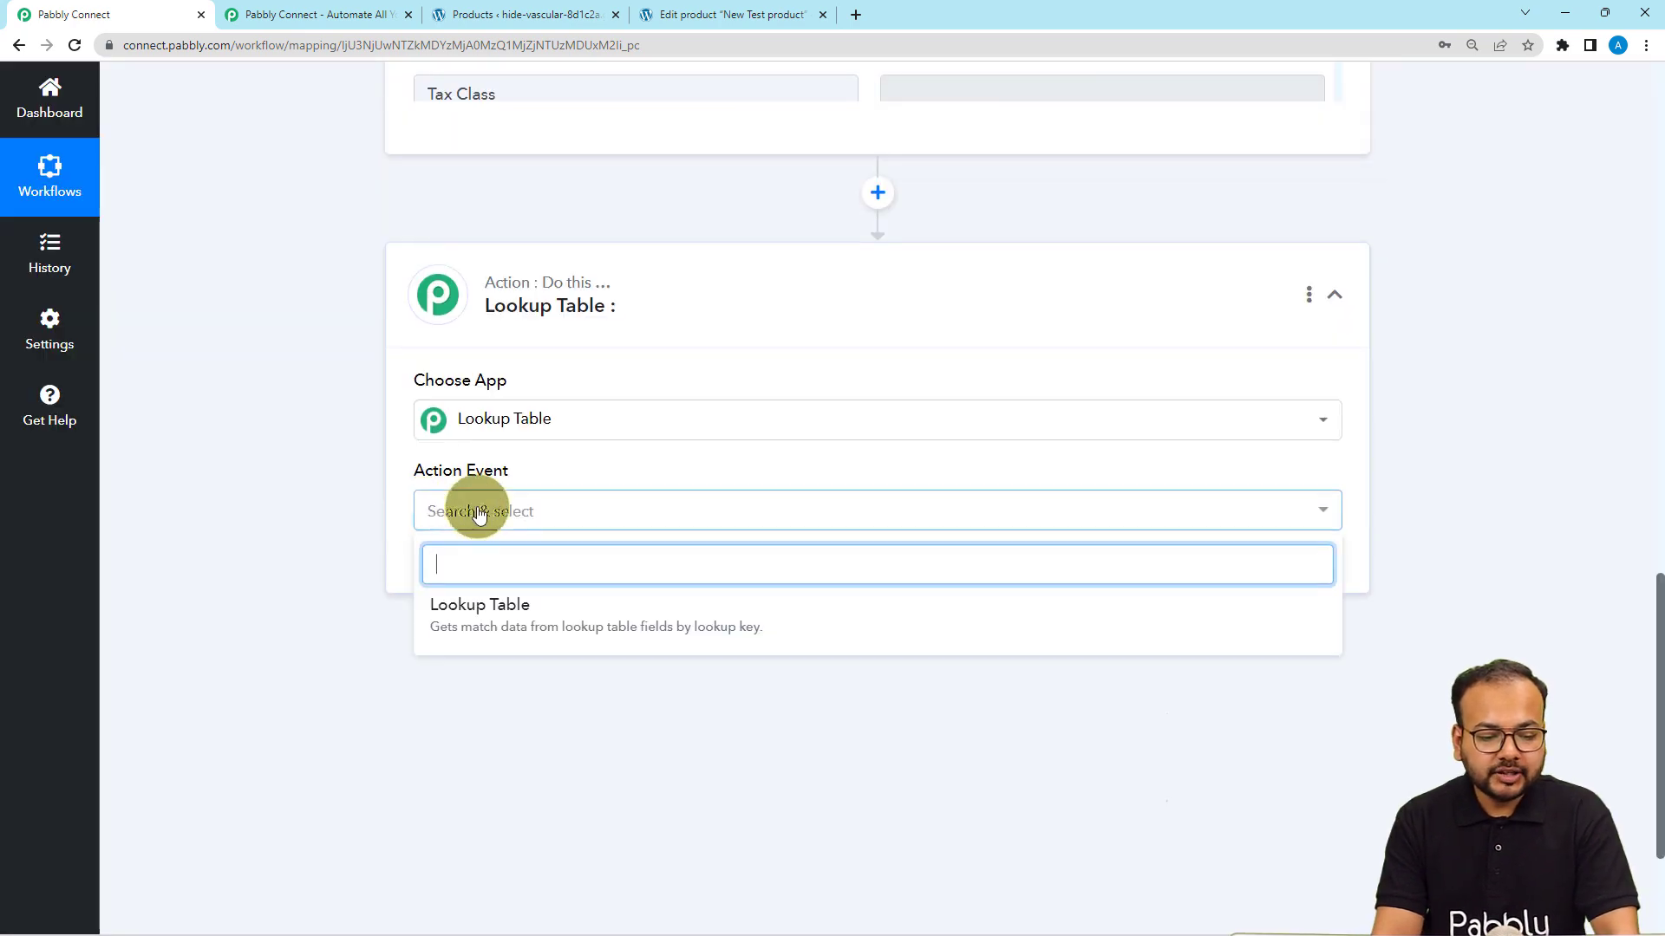
click(486, 619)
click(457, 572)
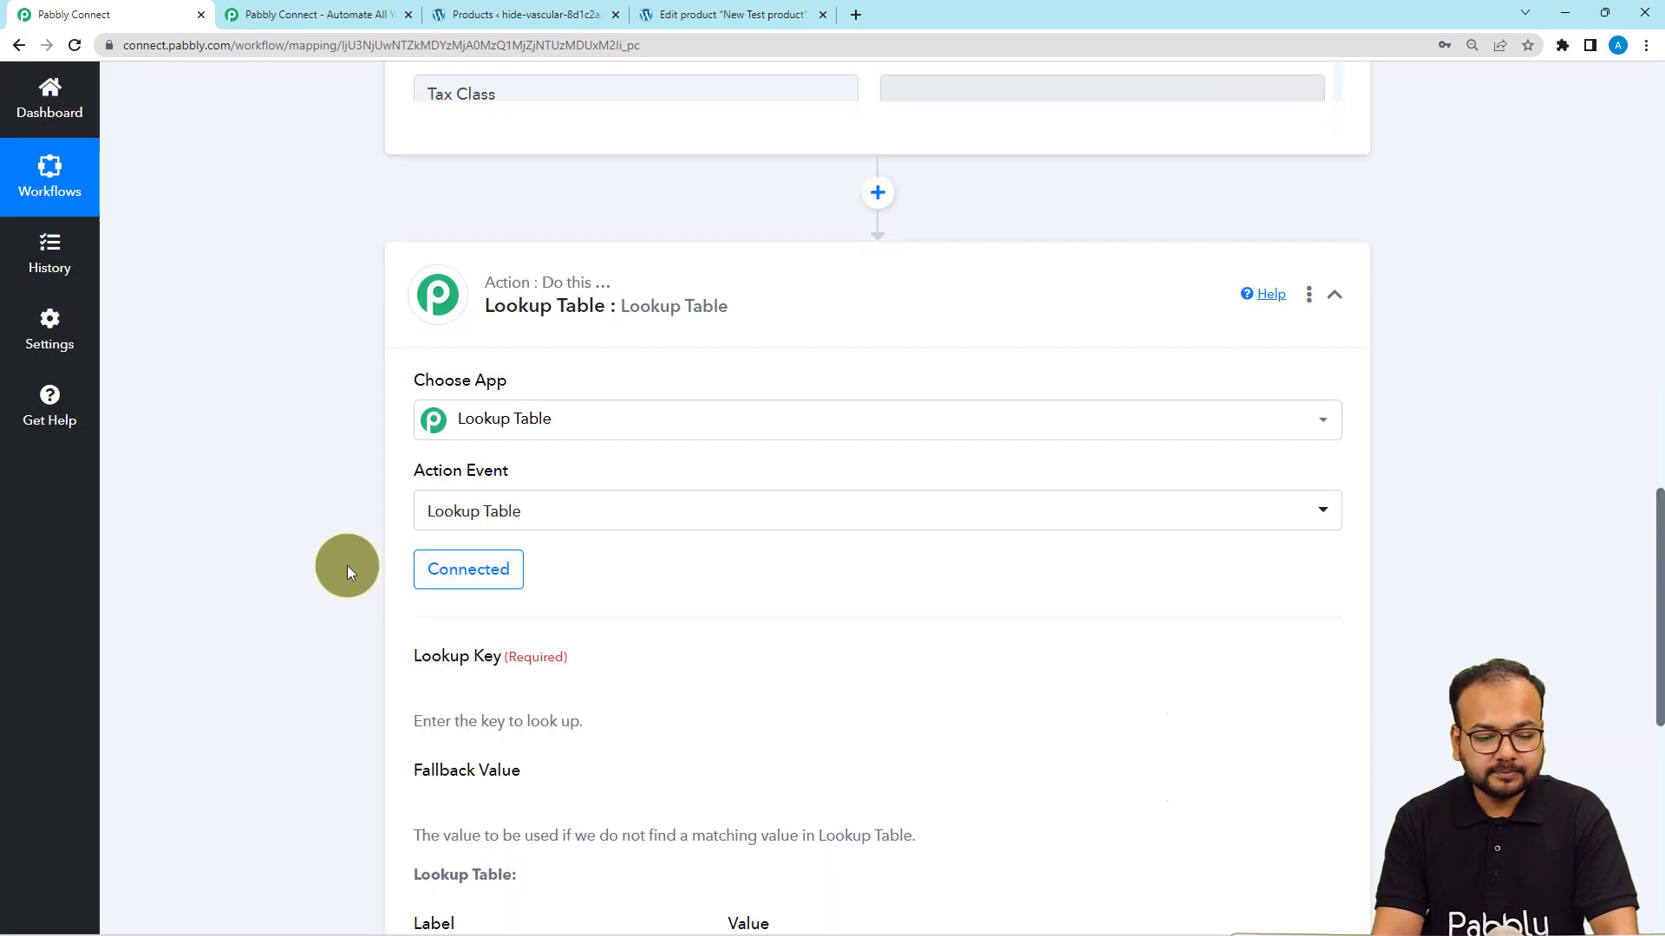
Fill the first lookup table entry with label 1 and value true
scroll(347, 565, down, 4)
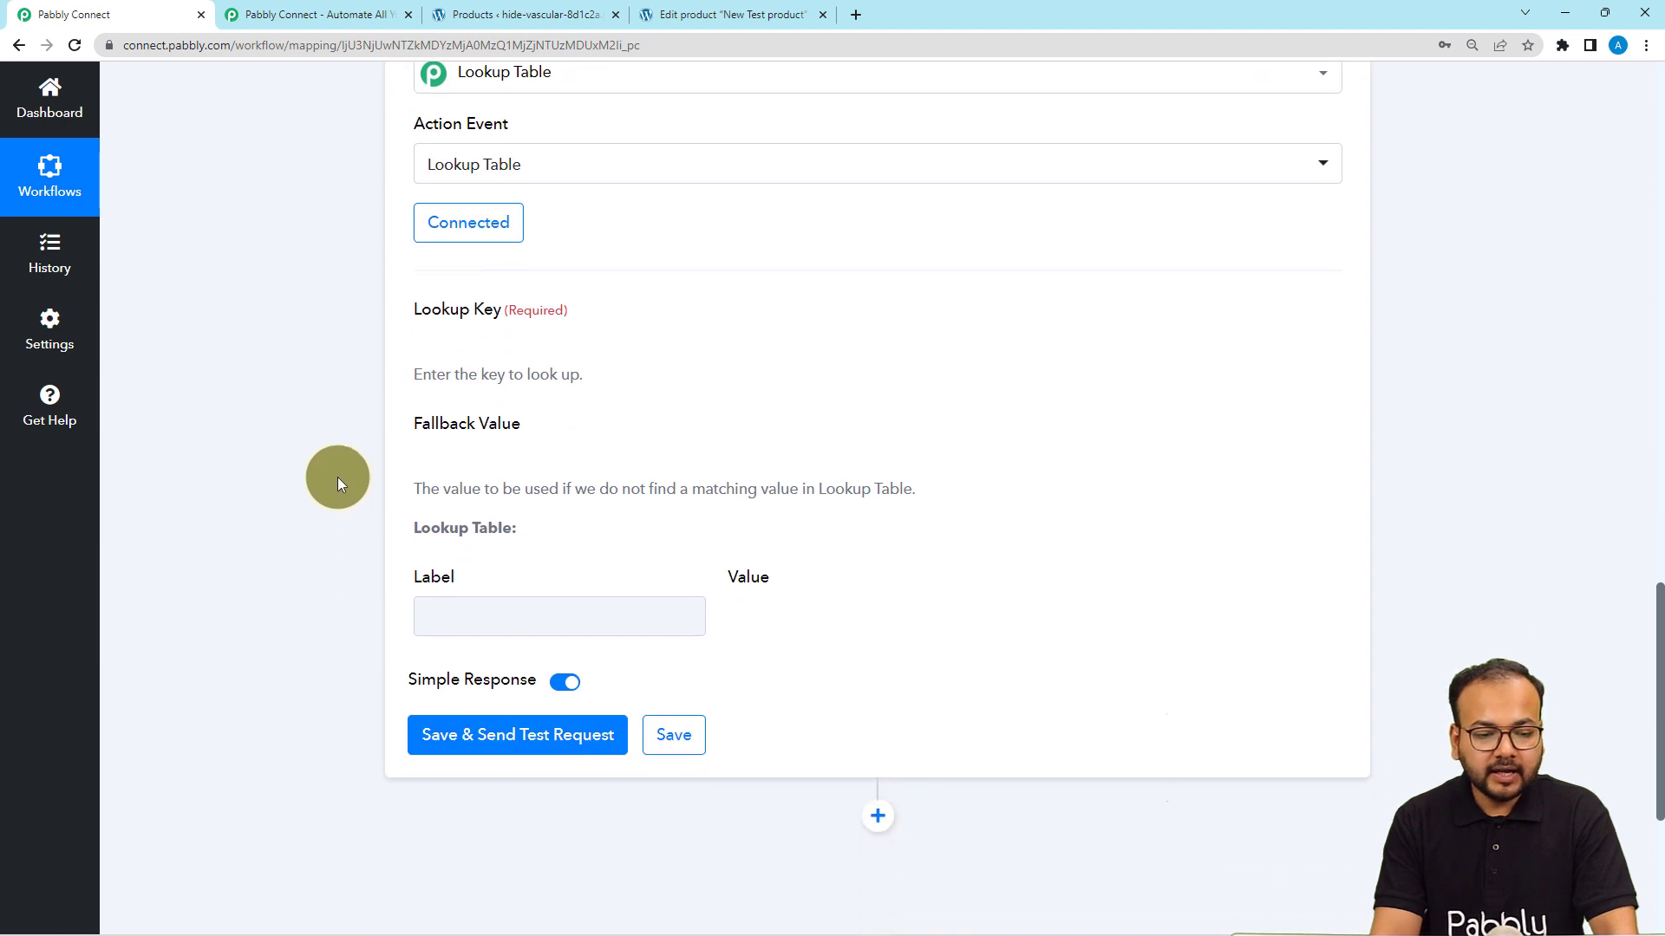
scroll(321, 486, down, 2)
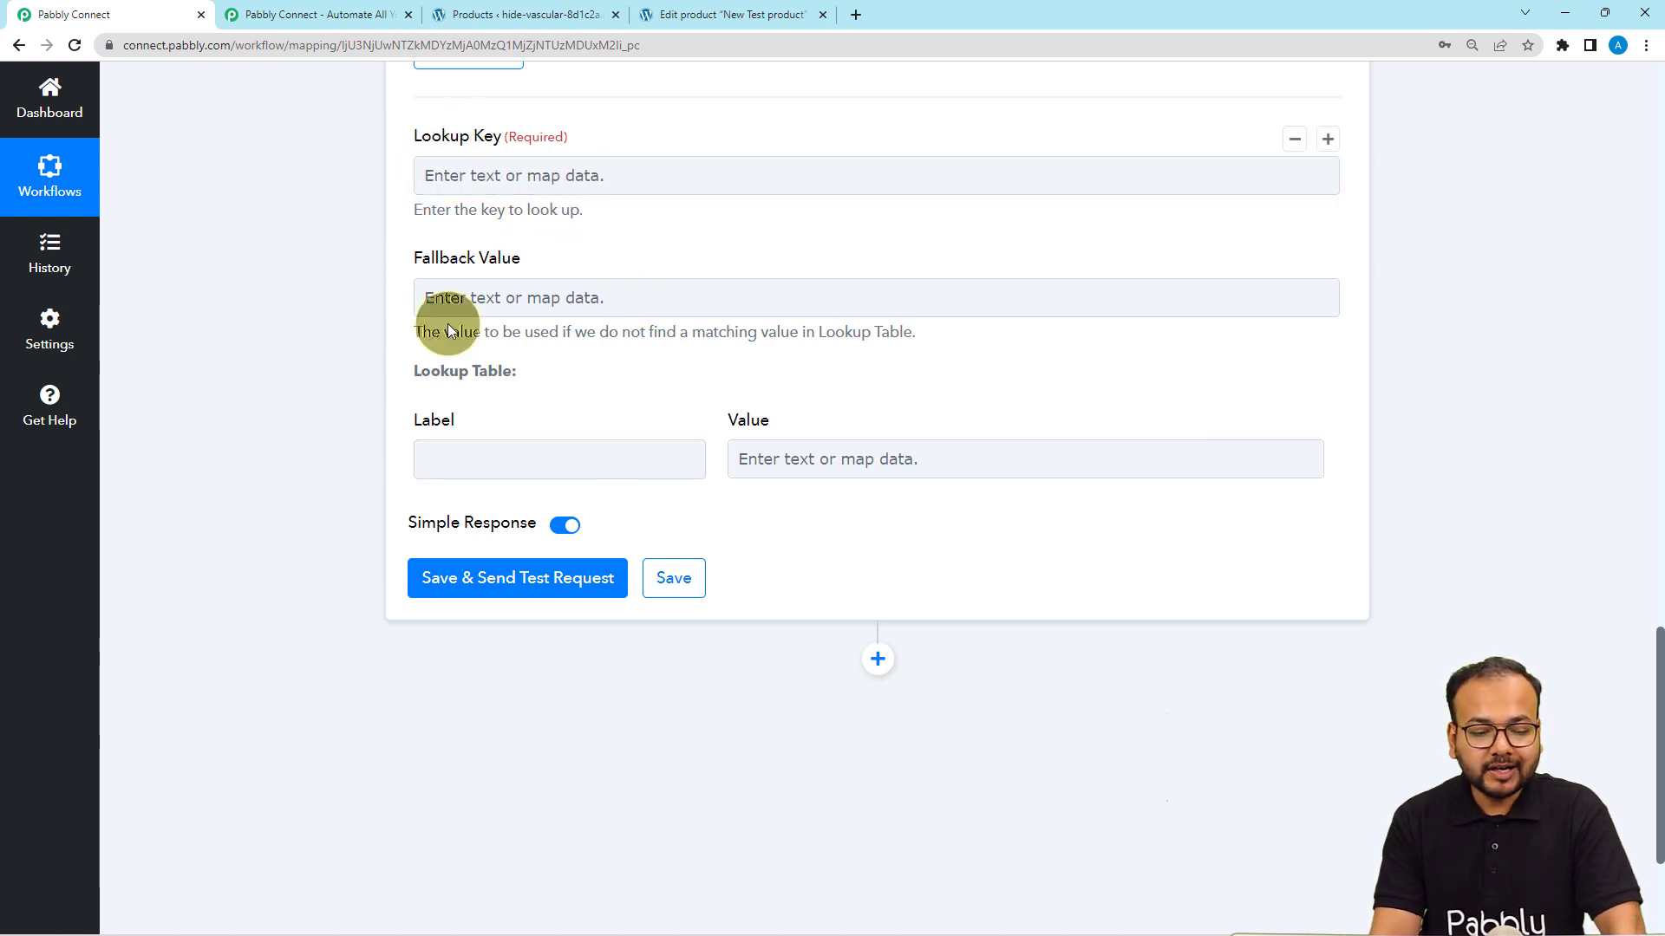
click(615, 472)
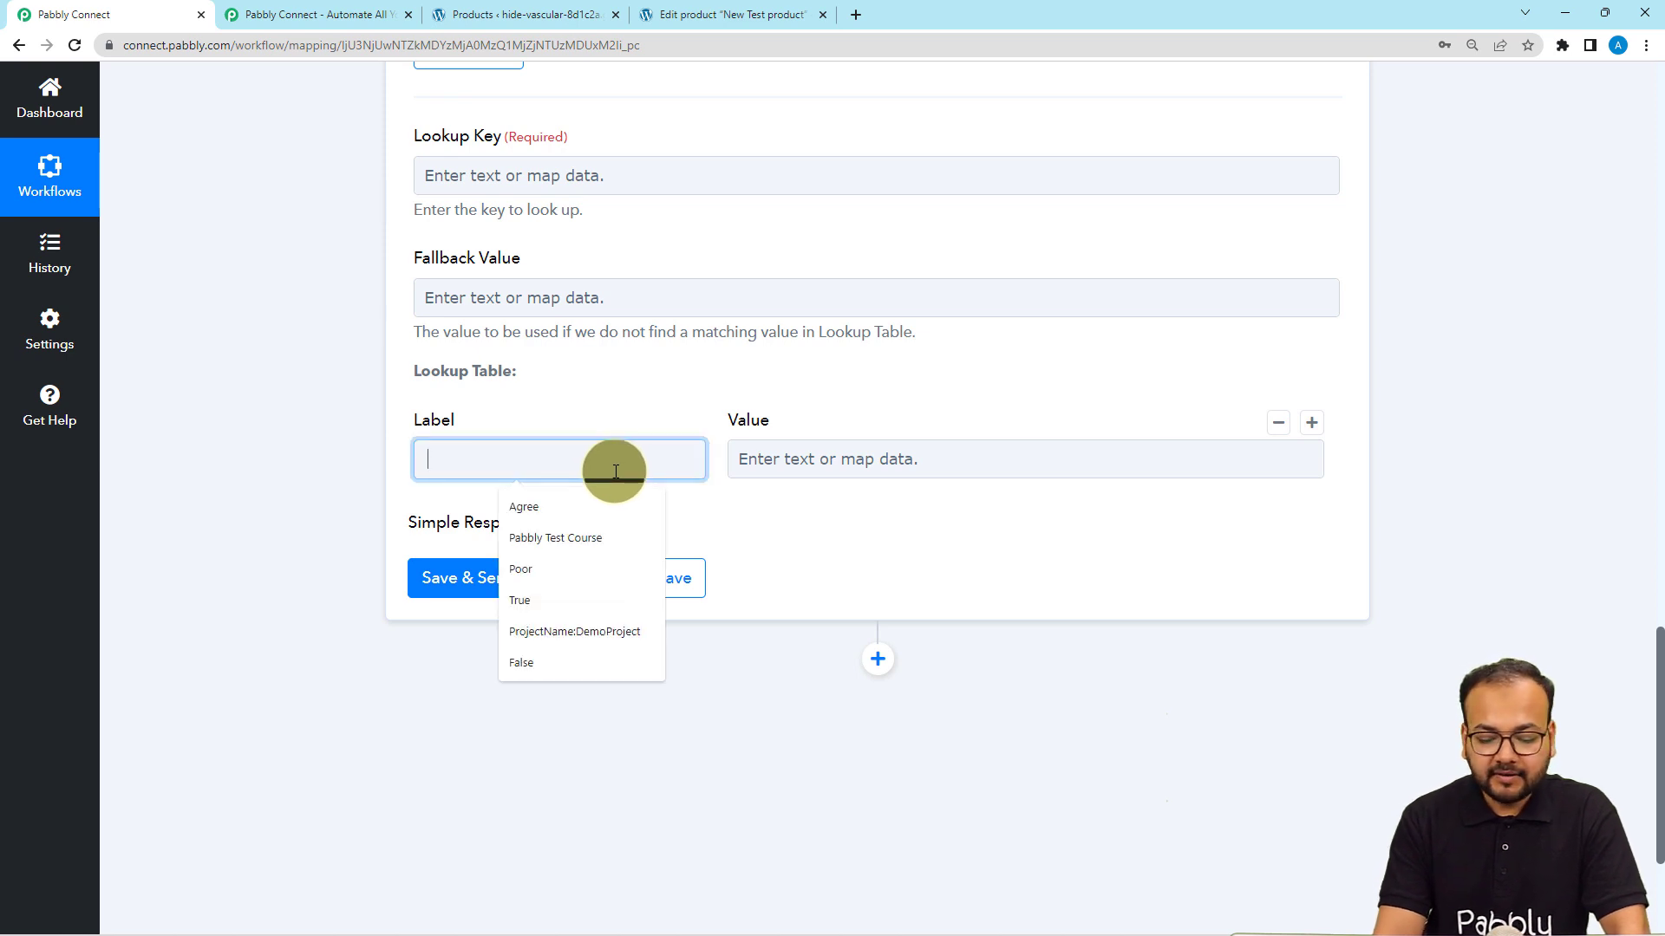
text(1)
click(814, 461)
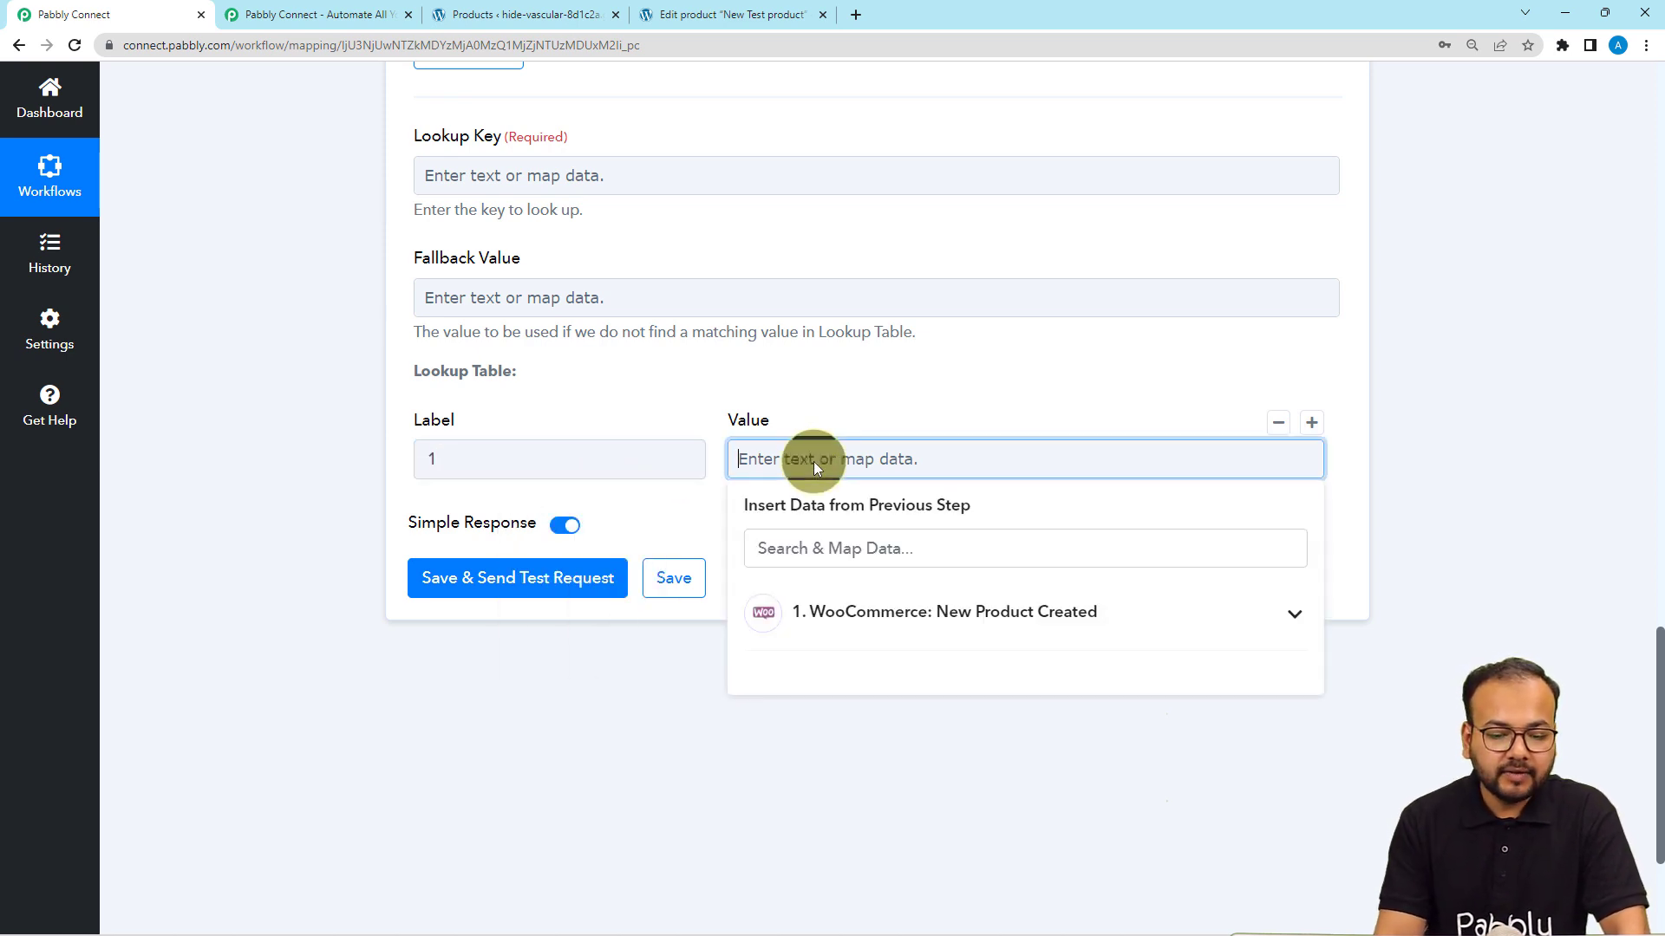
text(true)
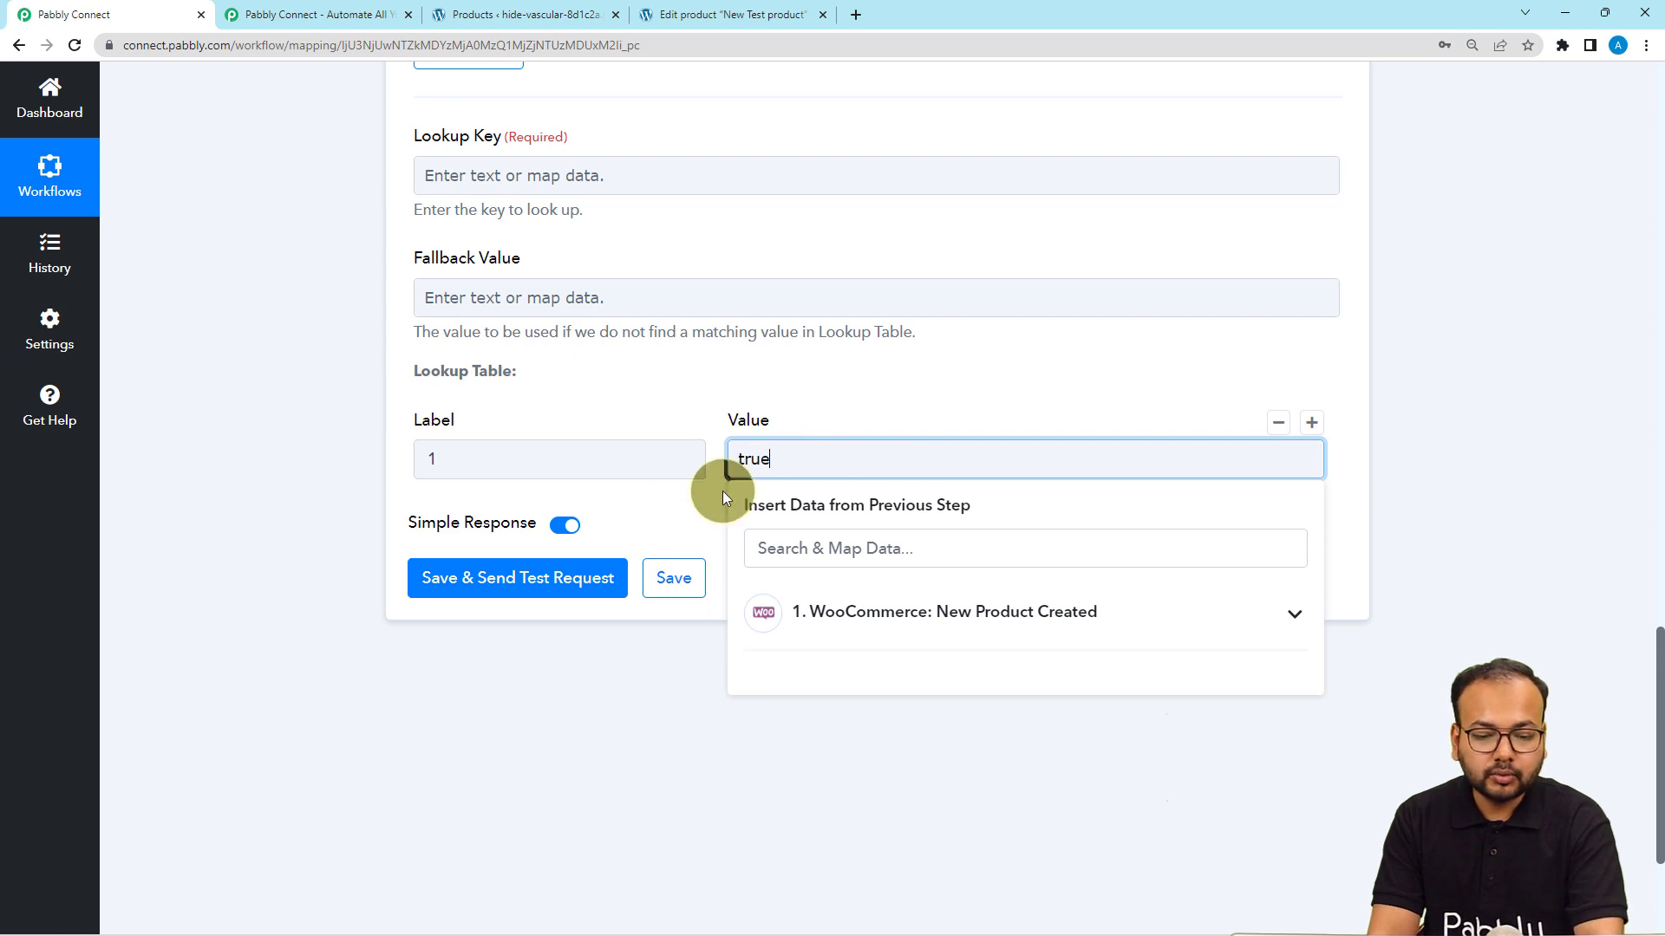
click(673, 517)
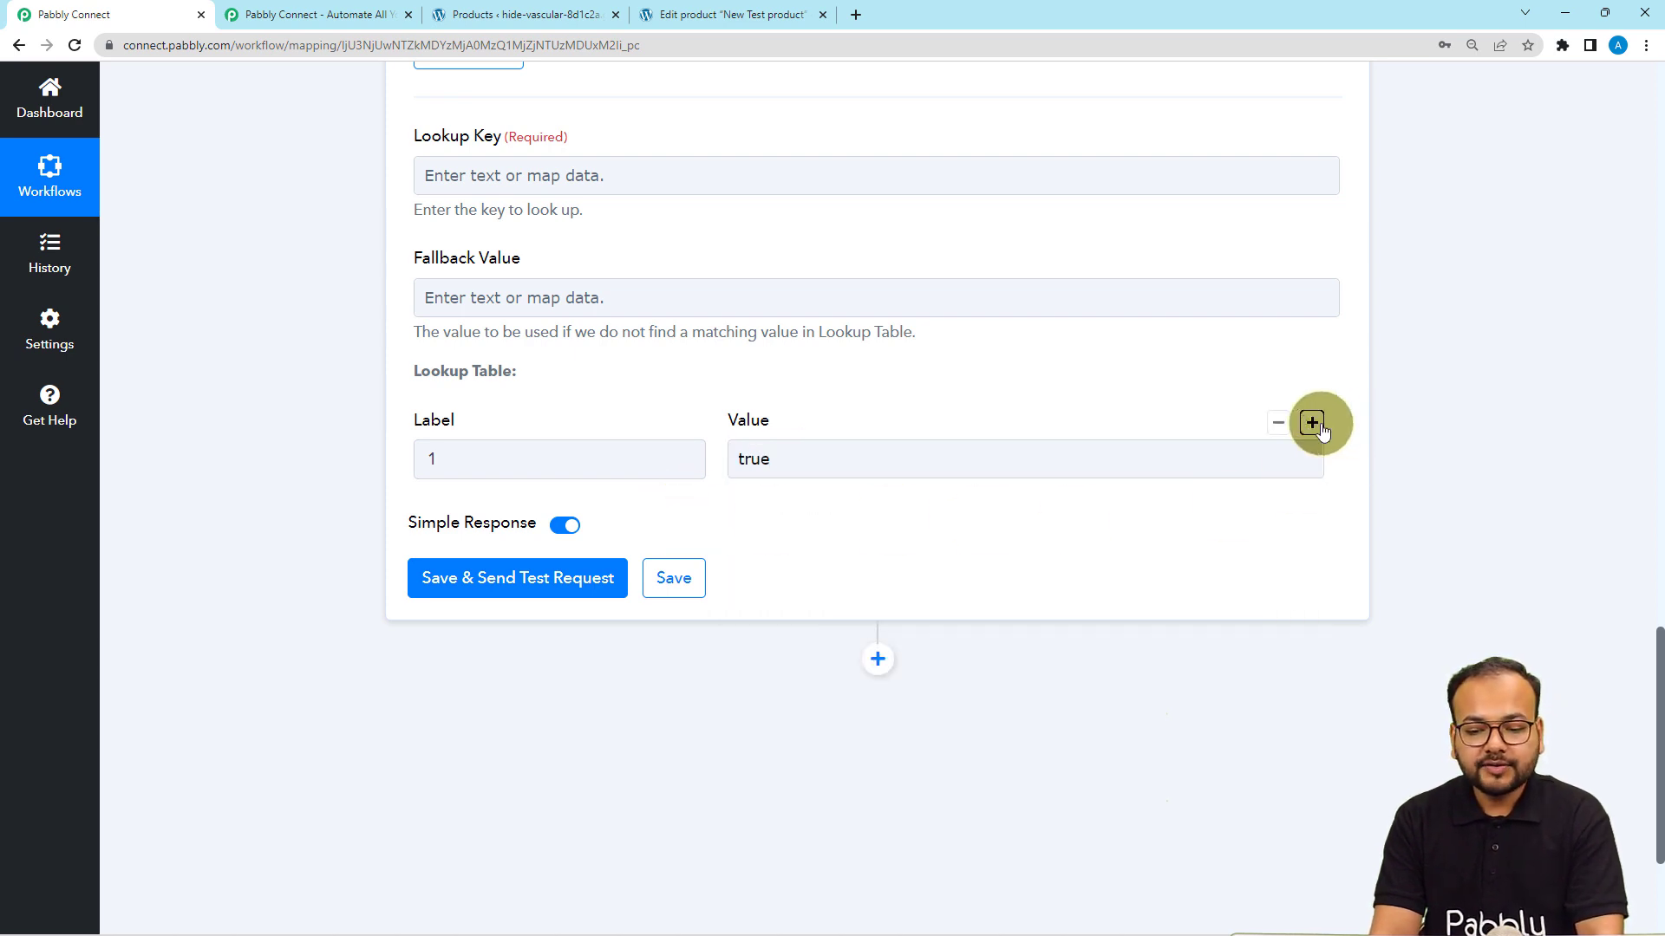
Add a second lookup table entry with label 0 and value false
click(1311, 423)
click(652, 553)
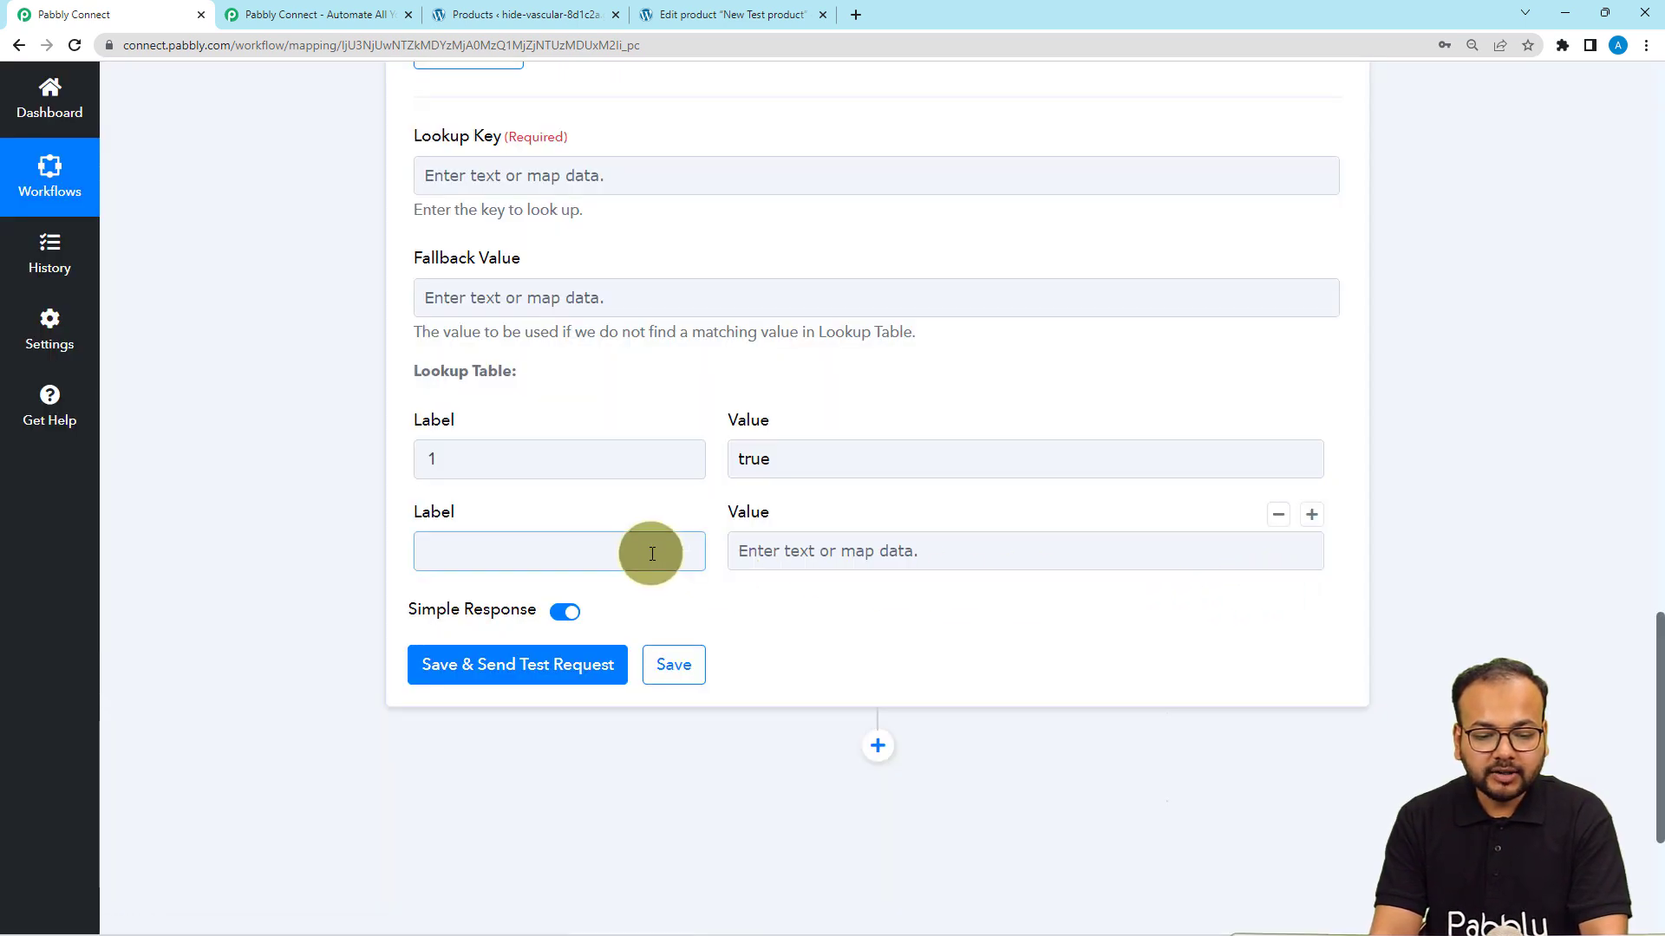
text(0)
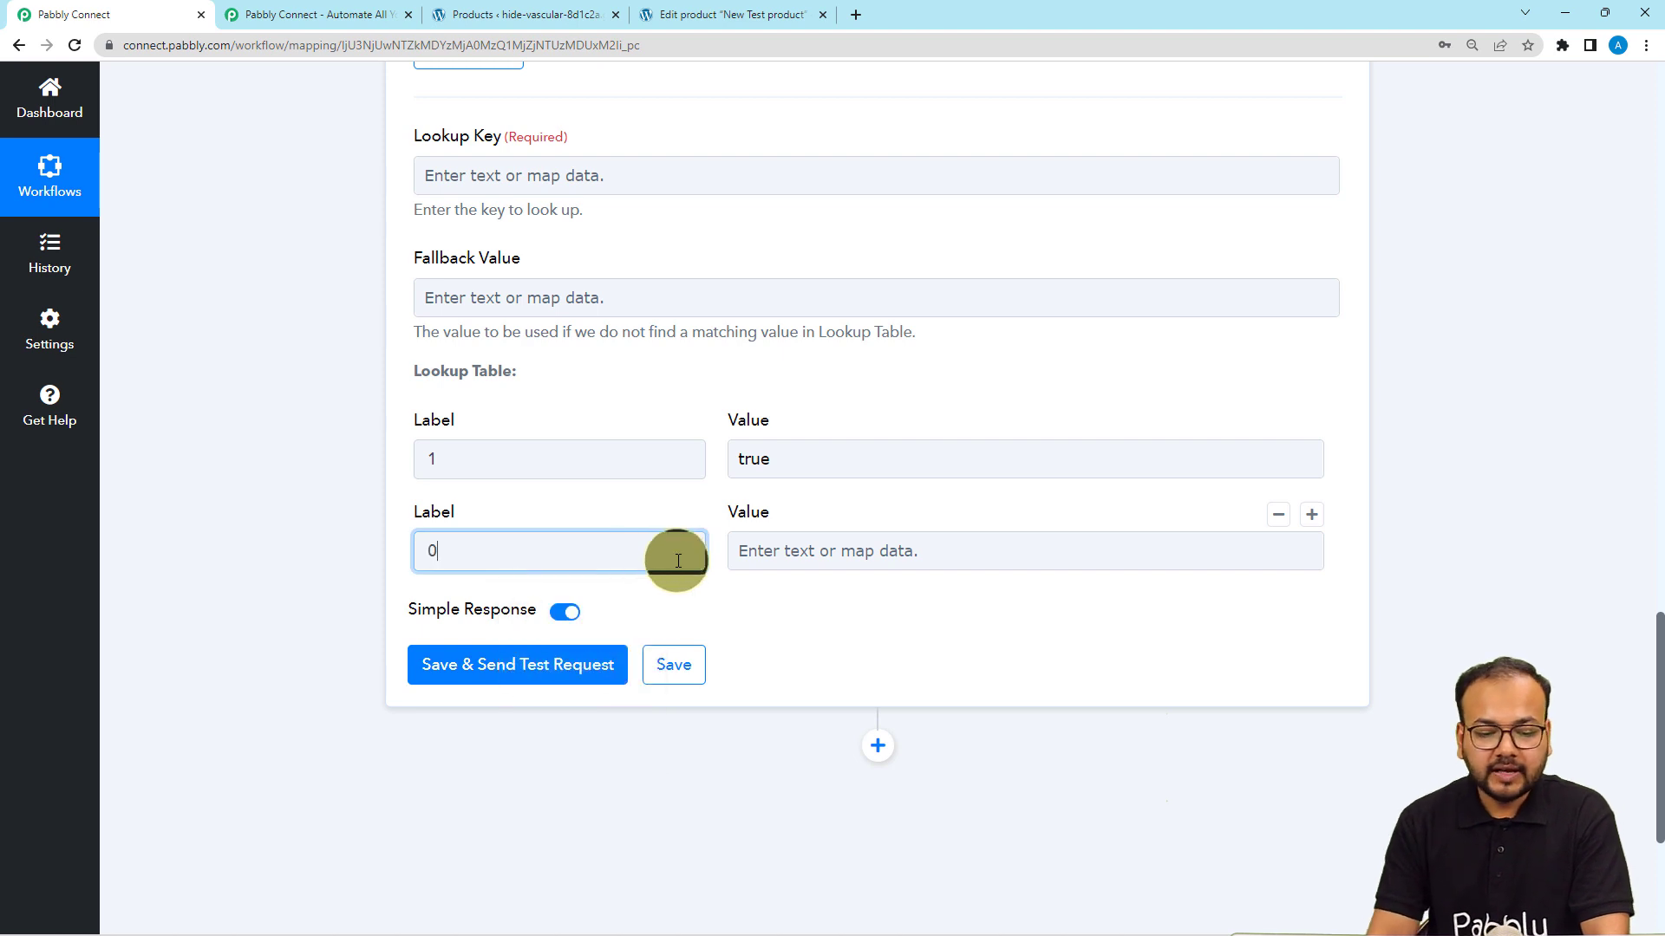
click(746, 557)
text(fal)
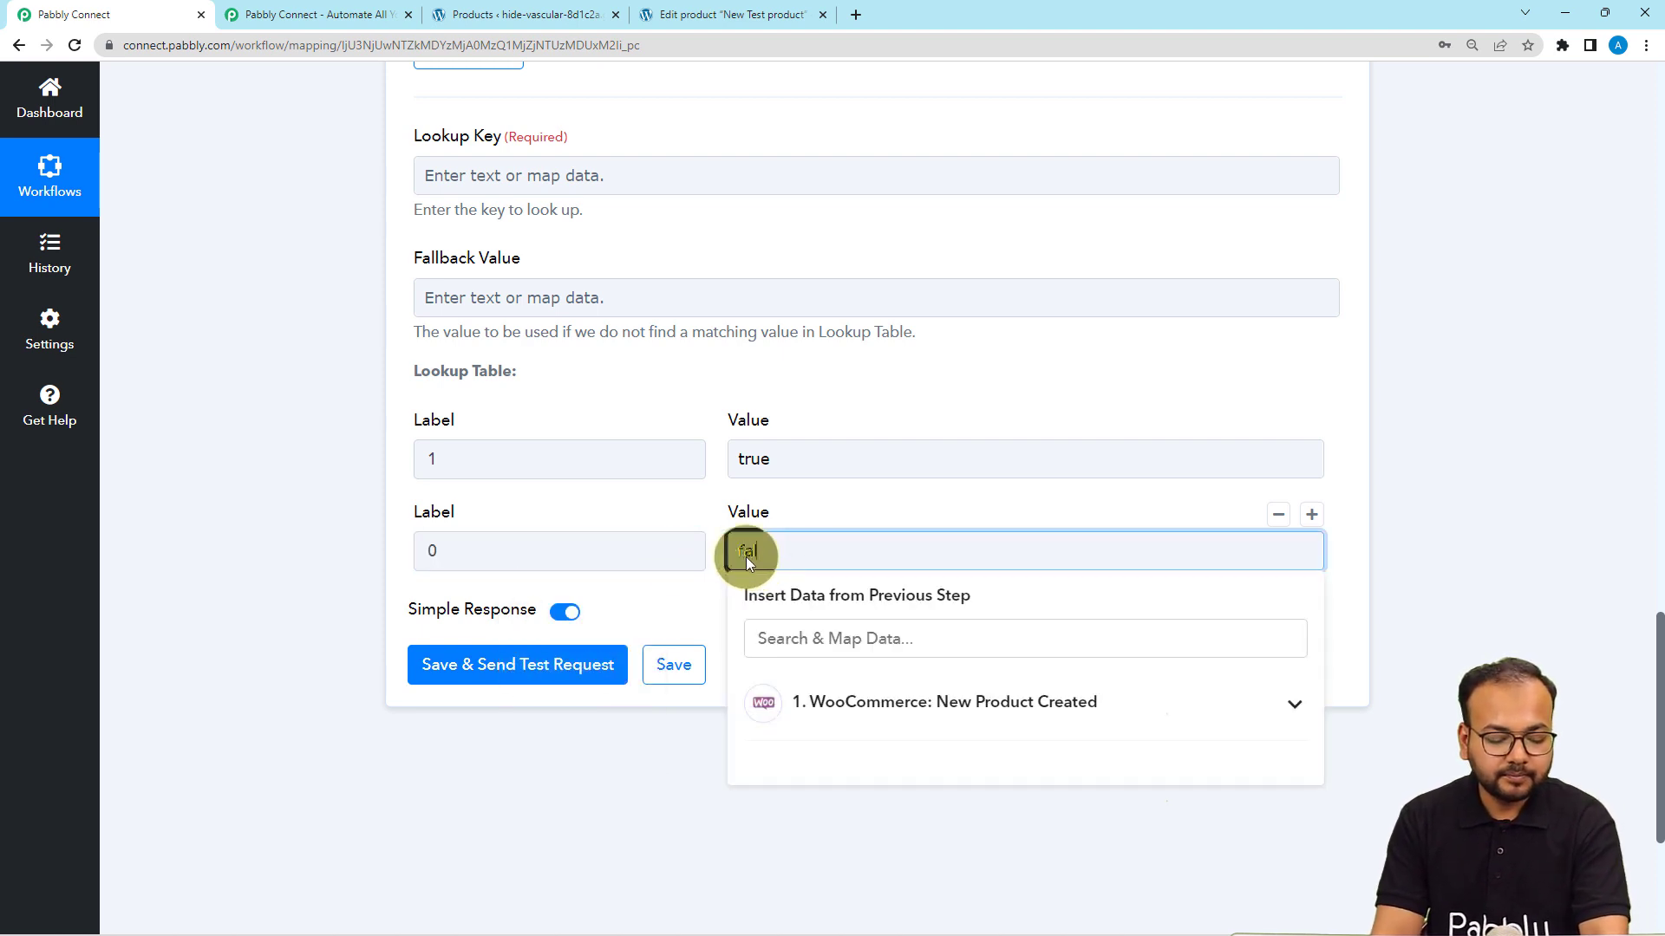
text(se)
click(684, 595)
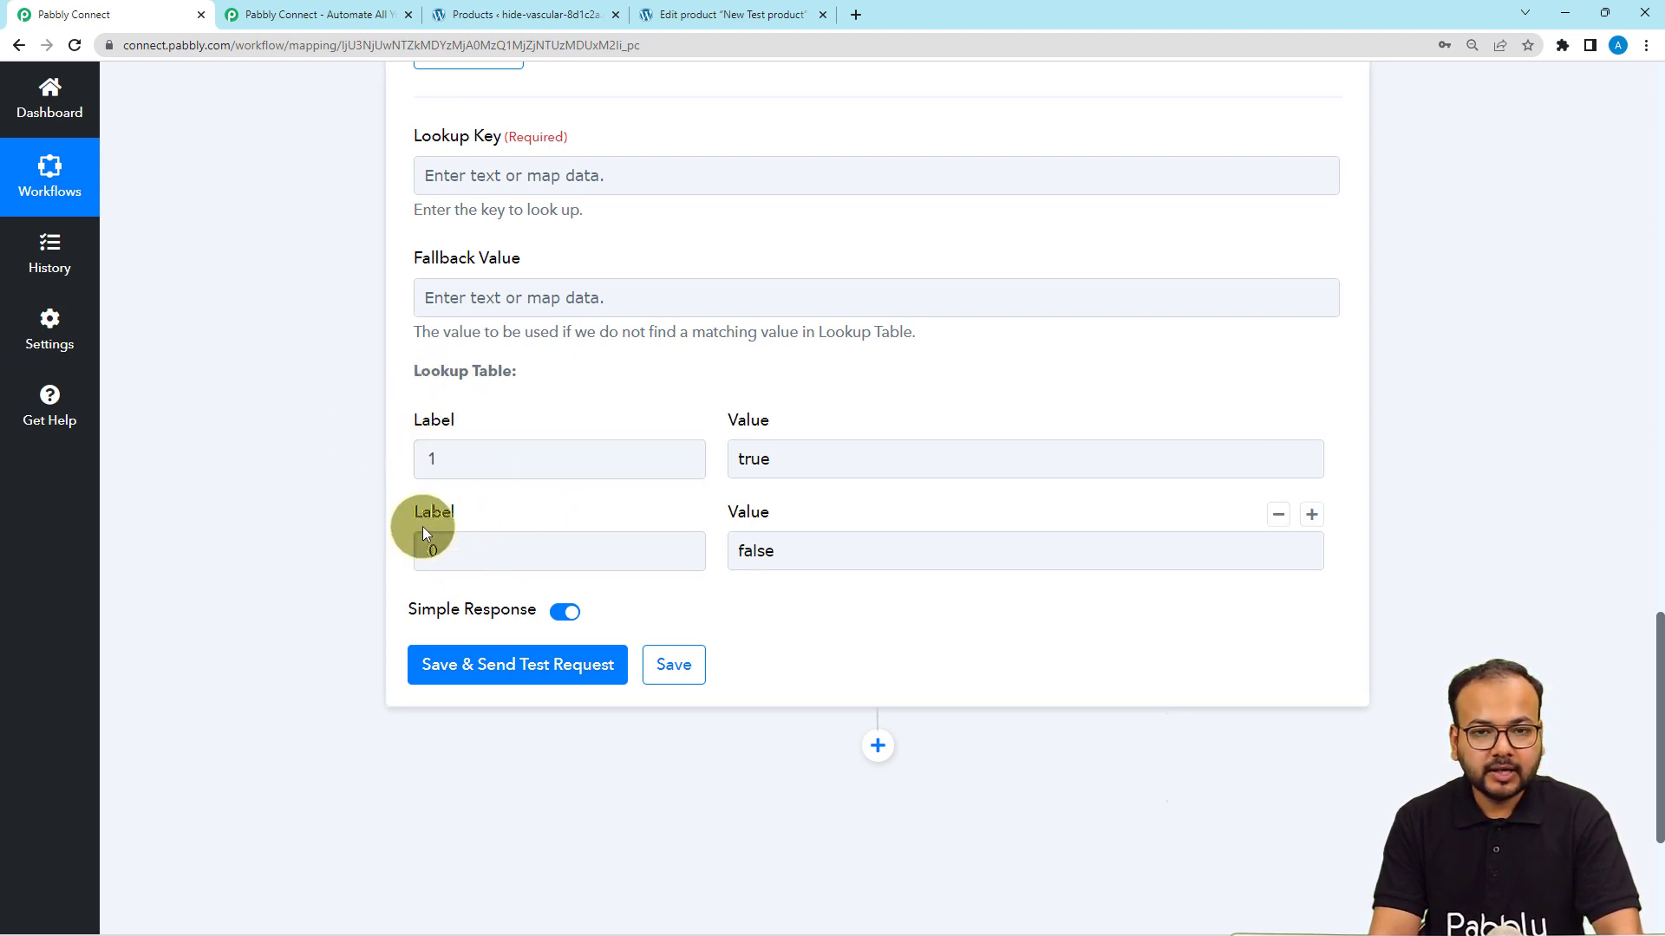
scroll(373, 546, up, 10)
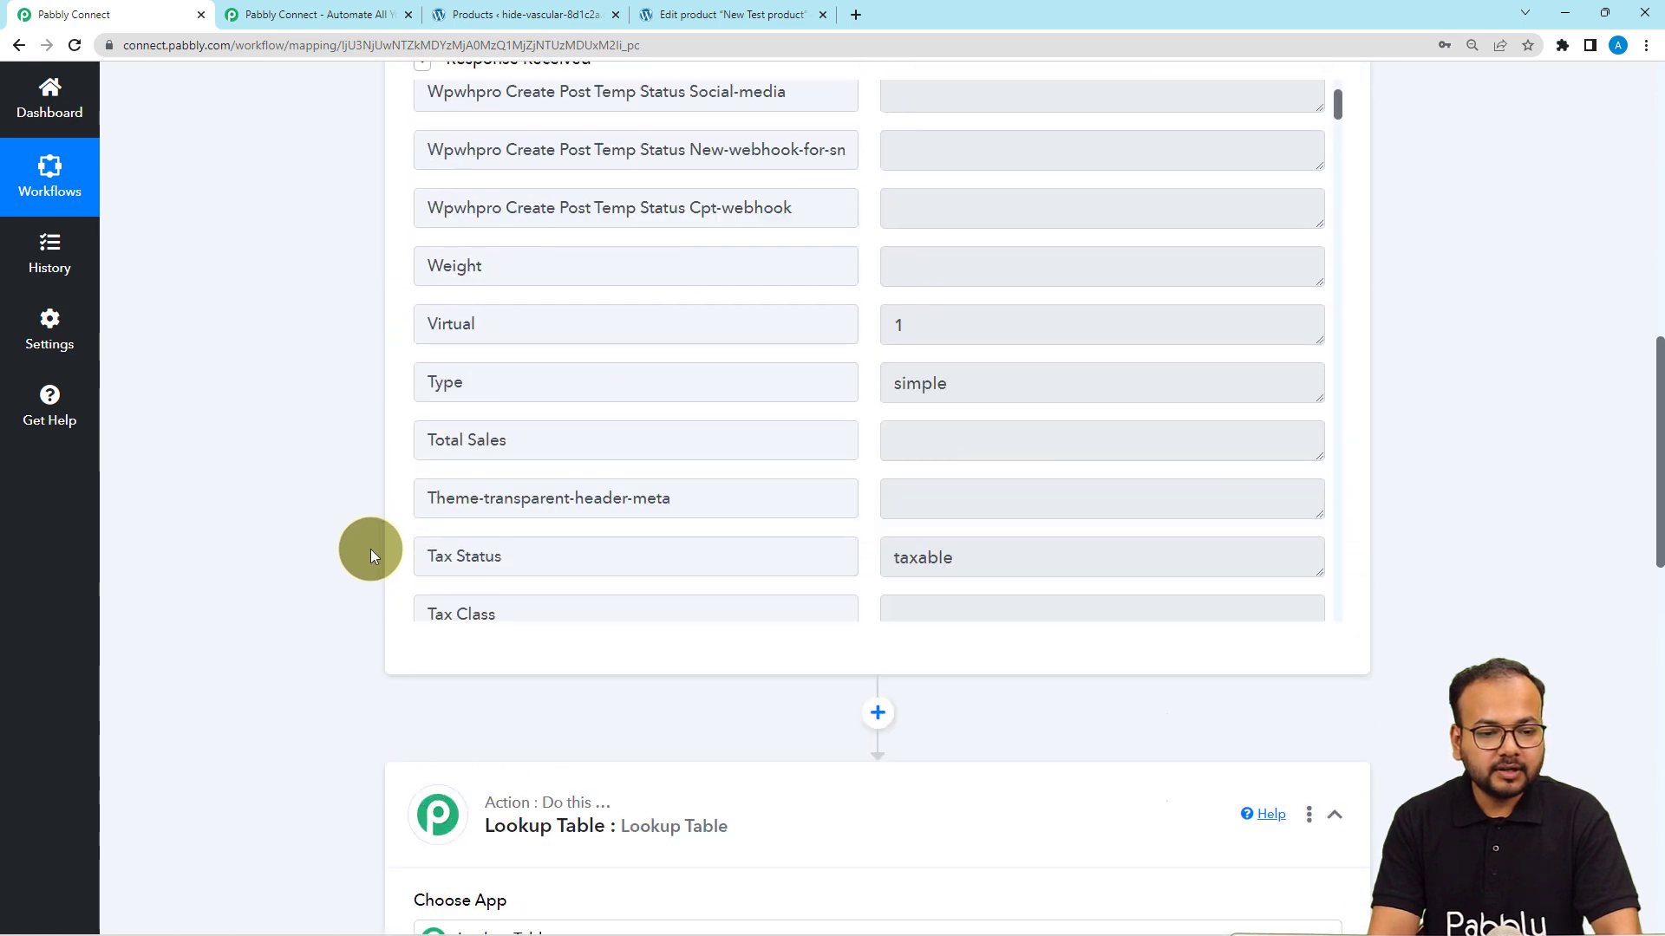
Map the Virtual field from the WooCommerce trigger data as the Lookup Table's lookup key
scroll(371, 549, up, 3)
scroll(541, 543, up, 3)
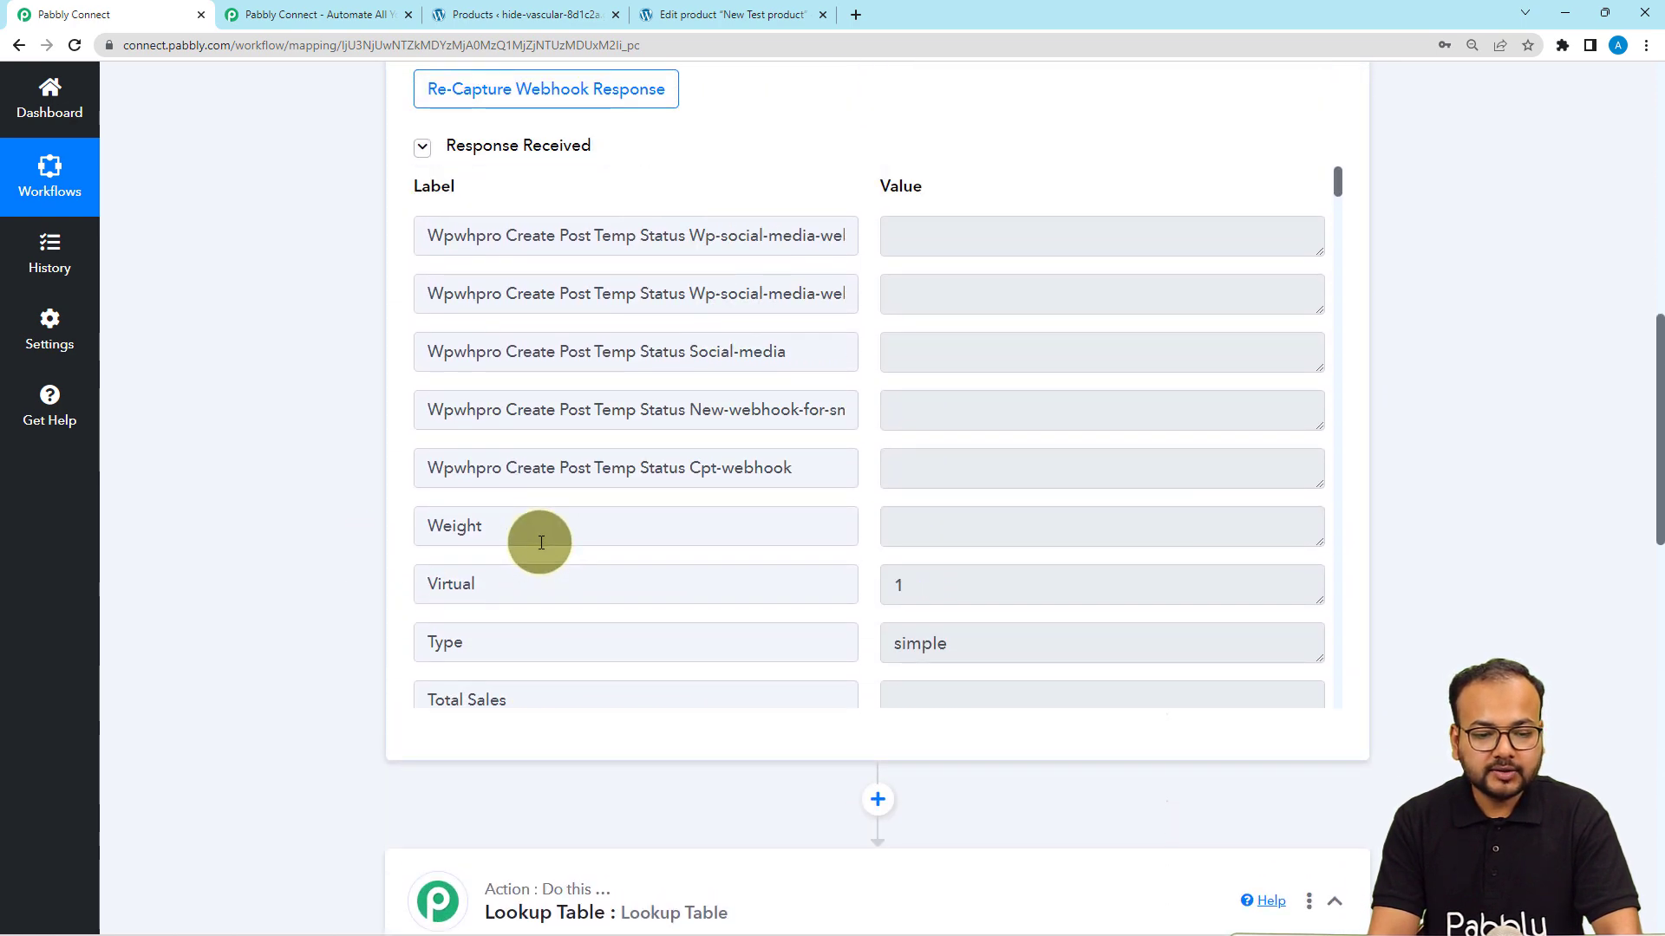
scroll(542, 542, down, 6)
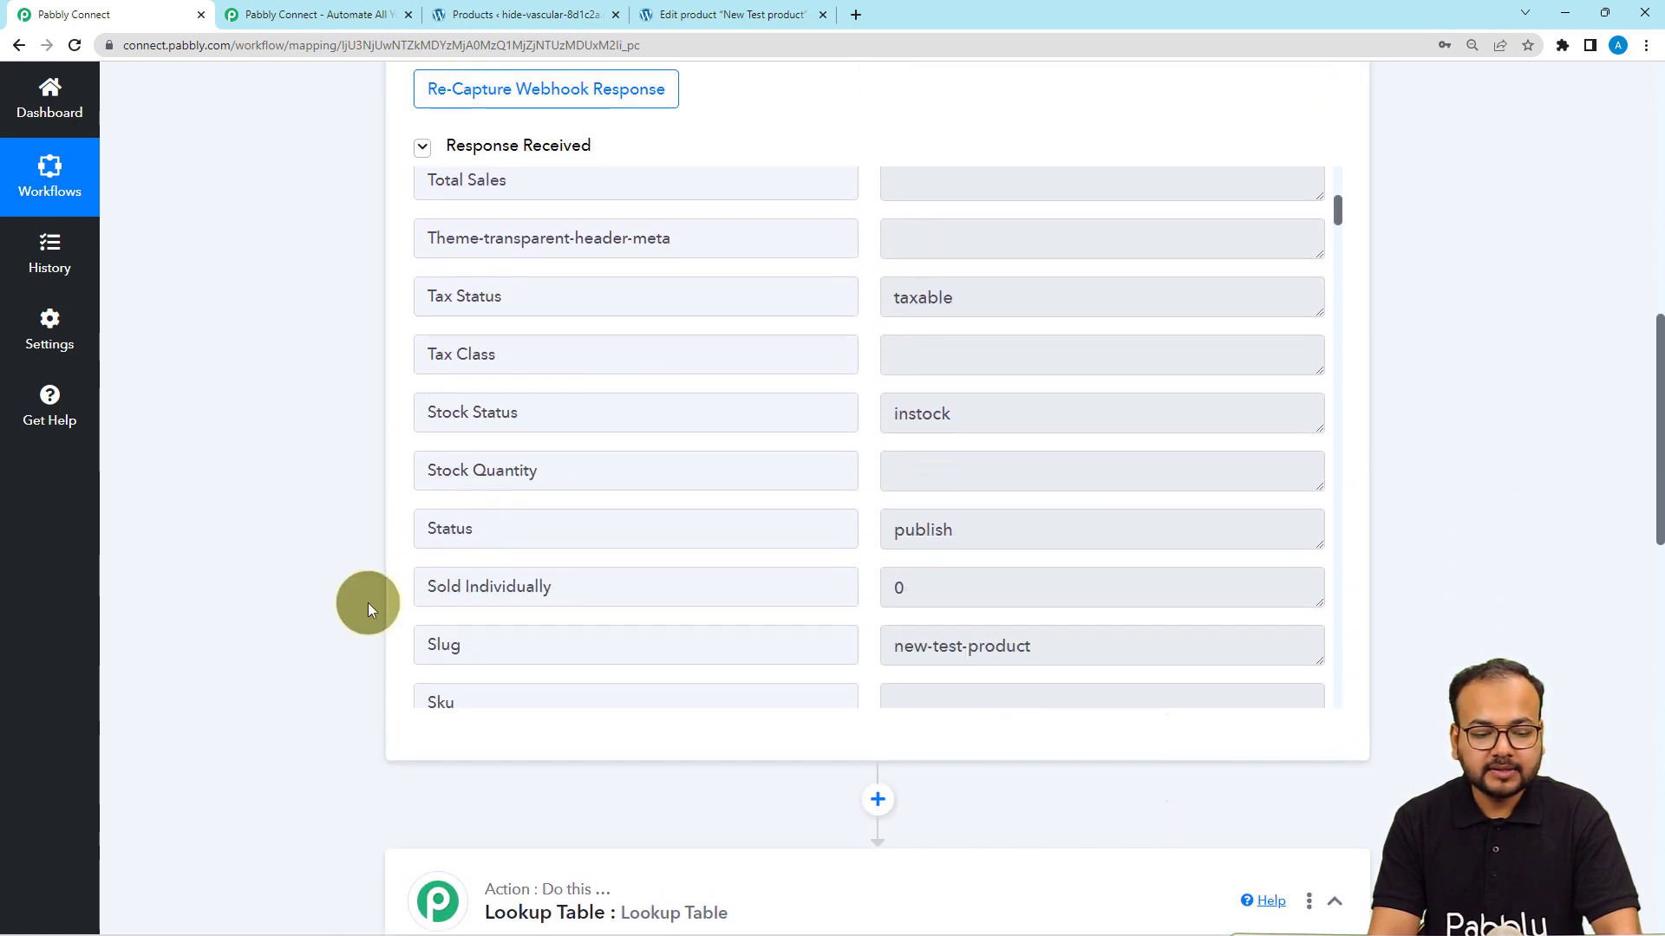
scroll(368, 602, down, 4)
scroll(367, 602, down, 5)
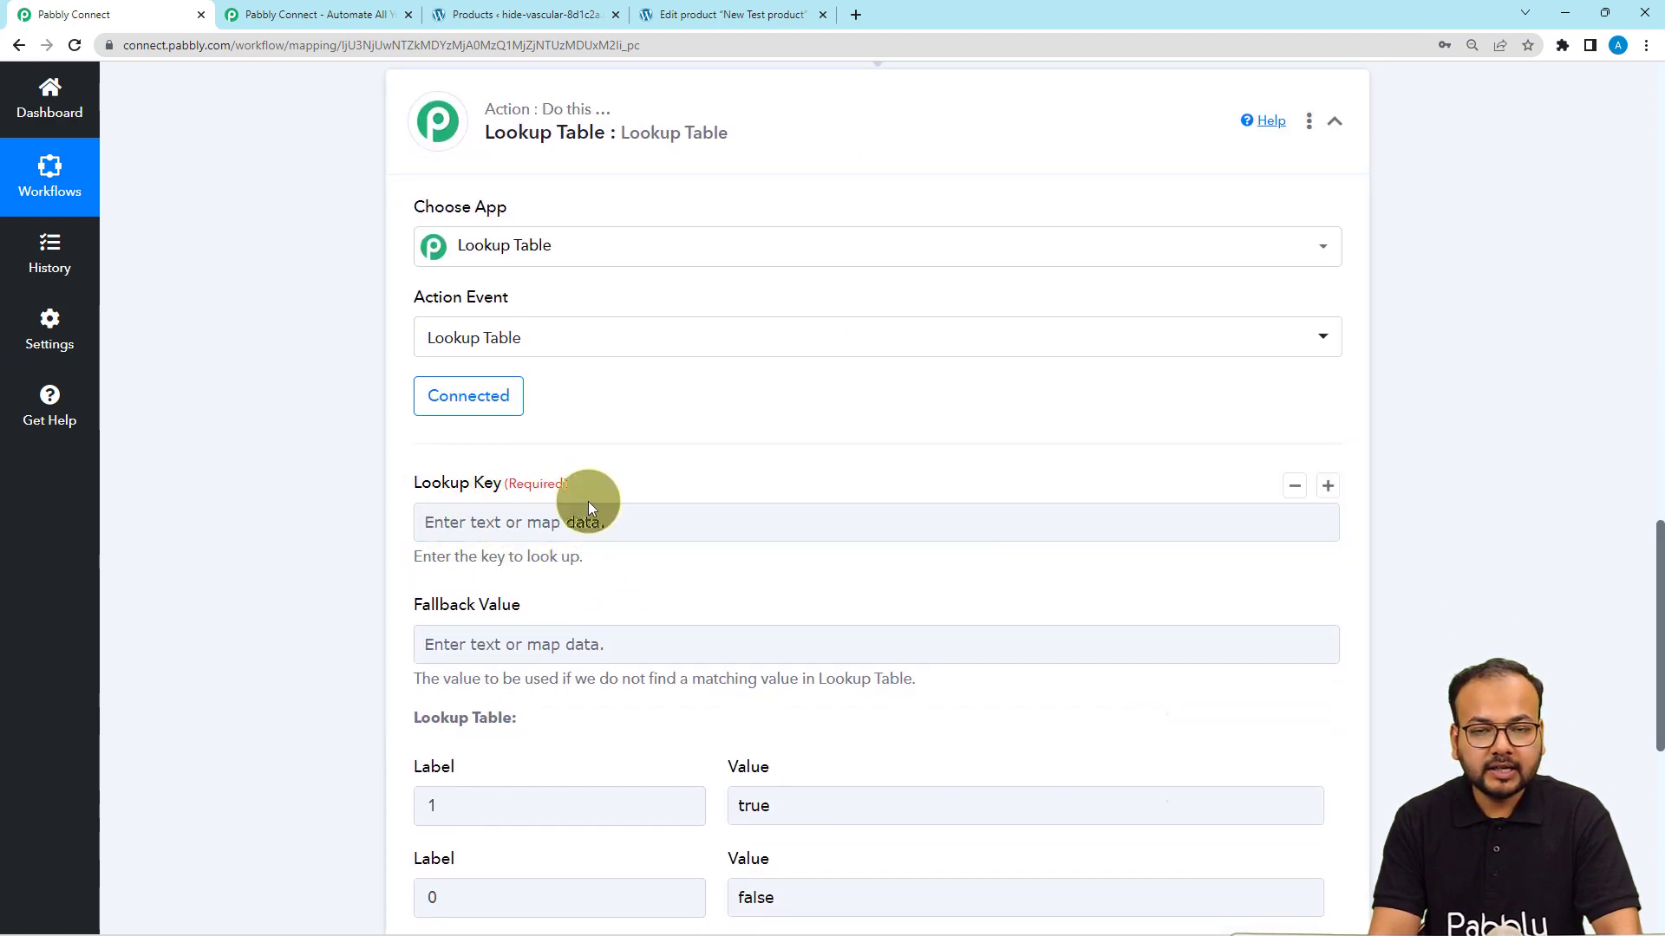
scroll(590, 501, down, 2)
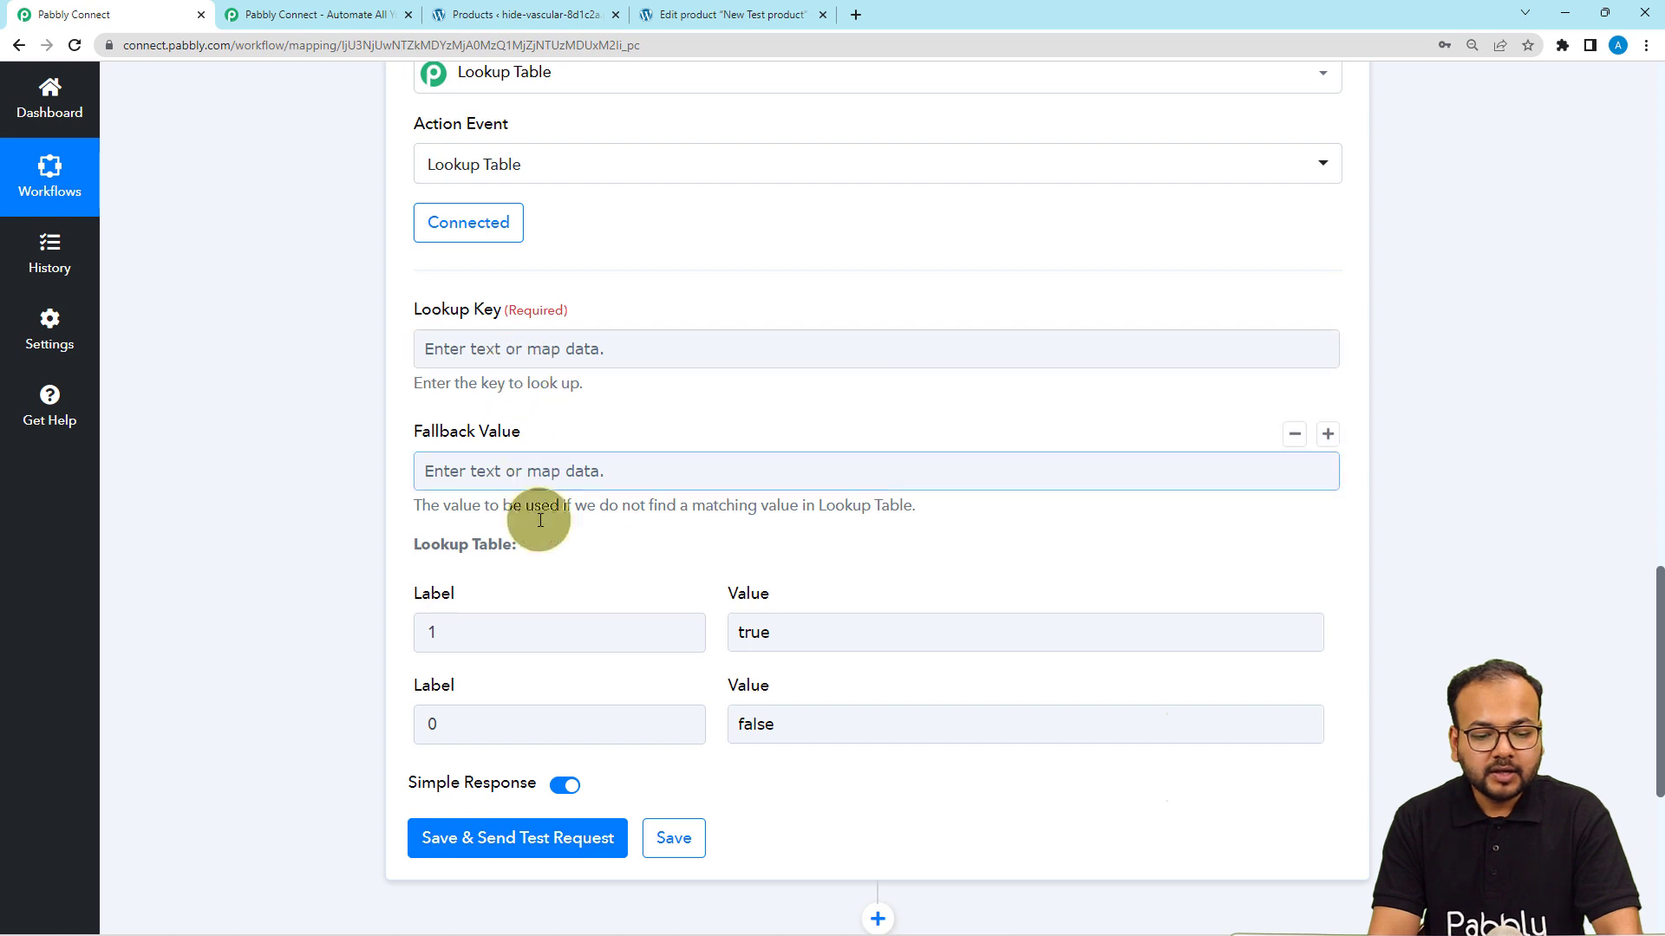
click(531, 347)
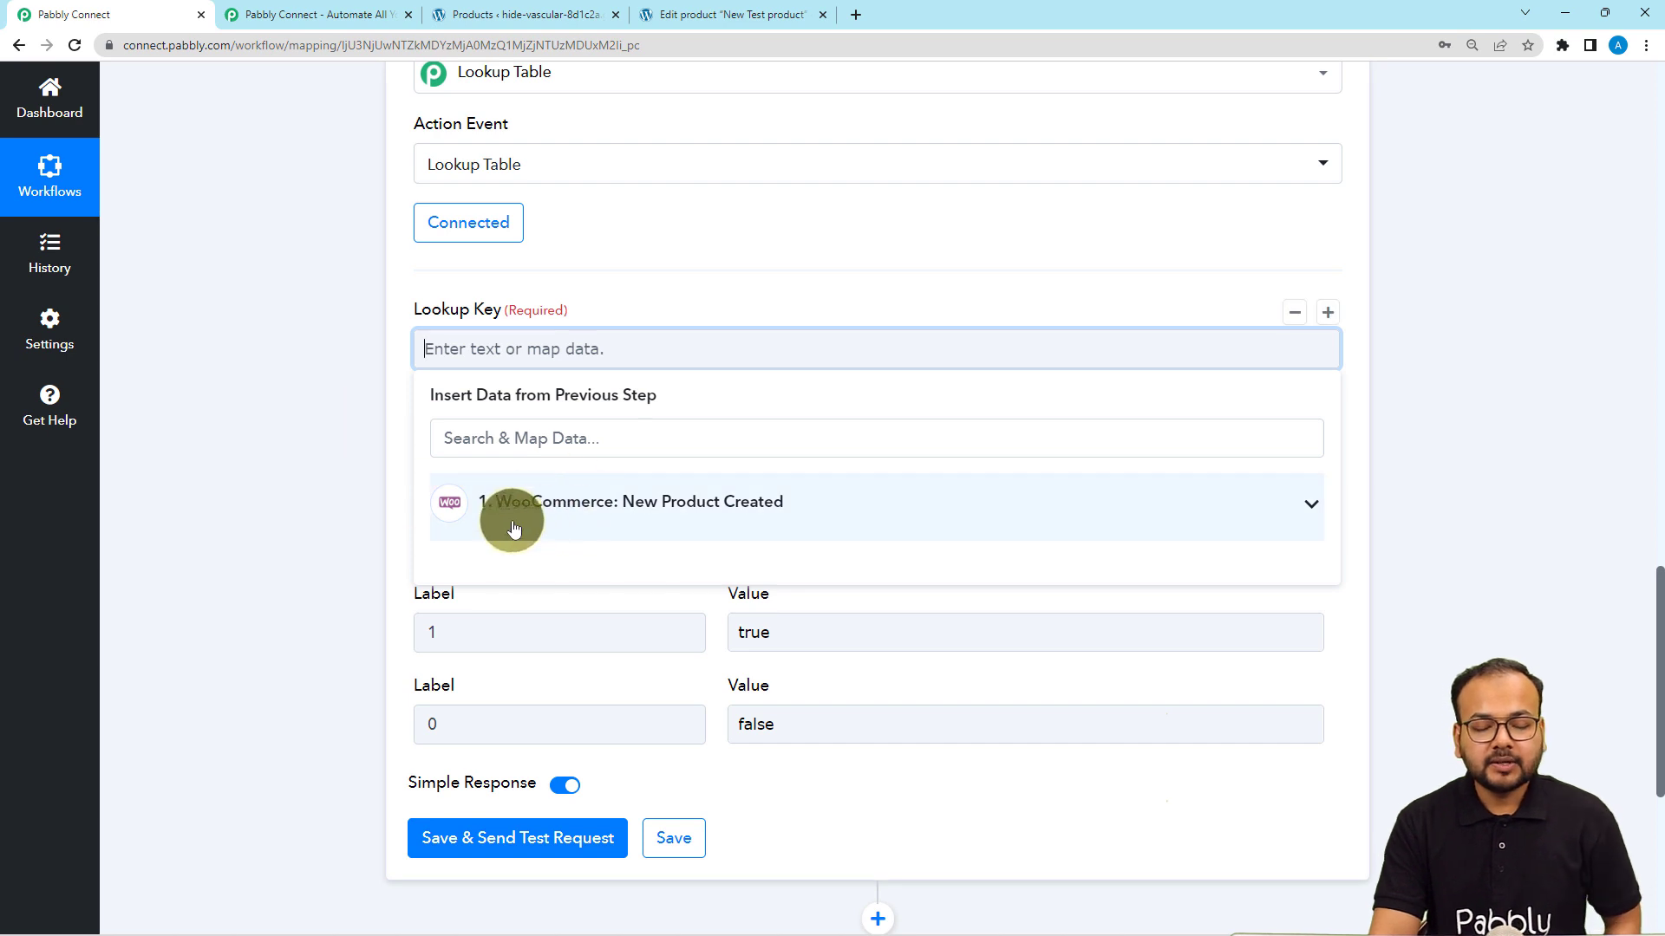
click(678, 530)
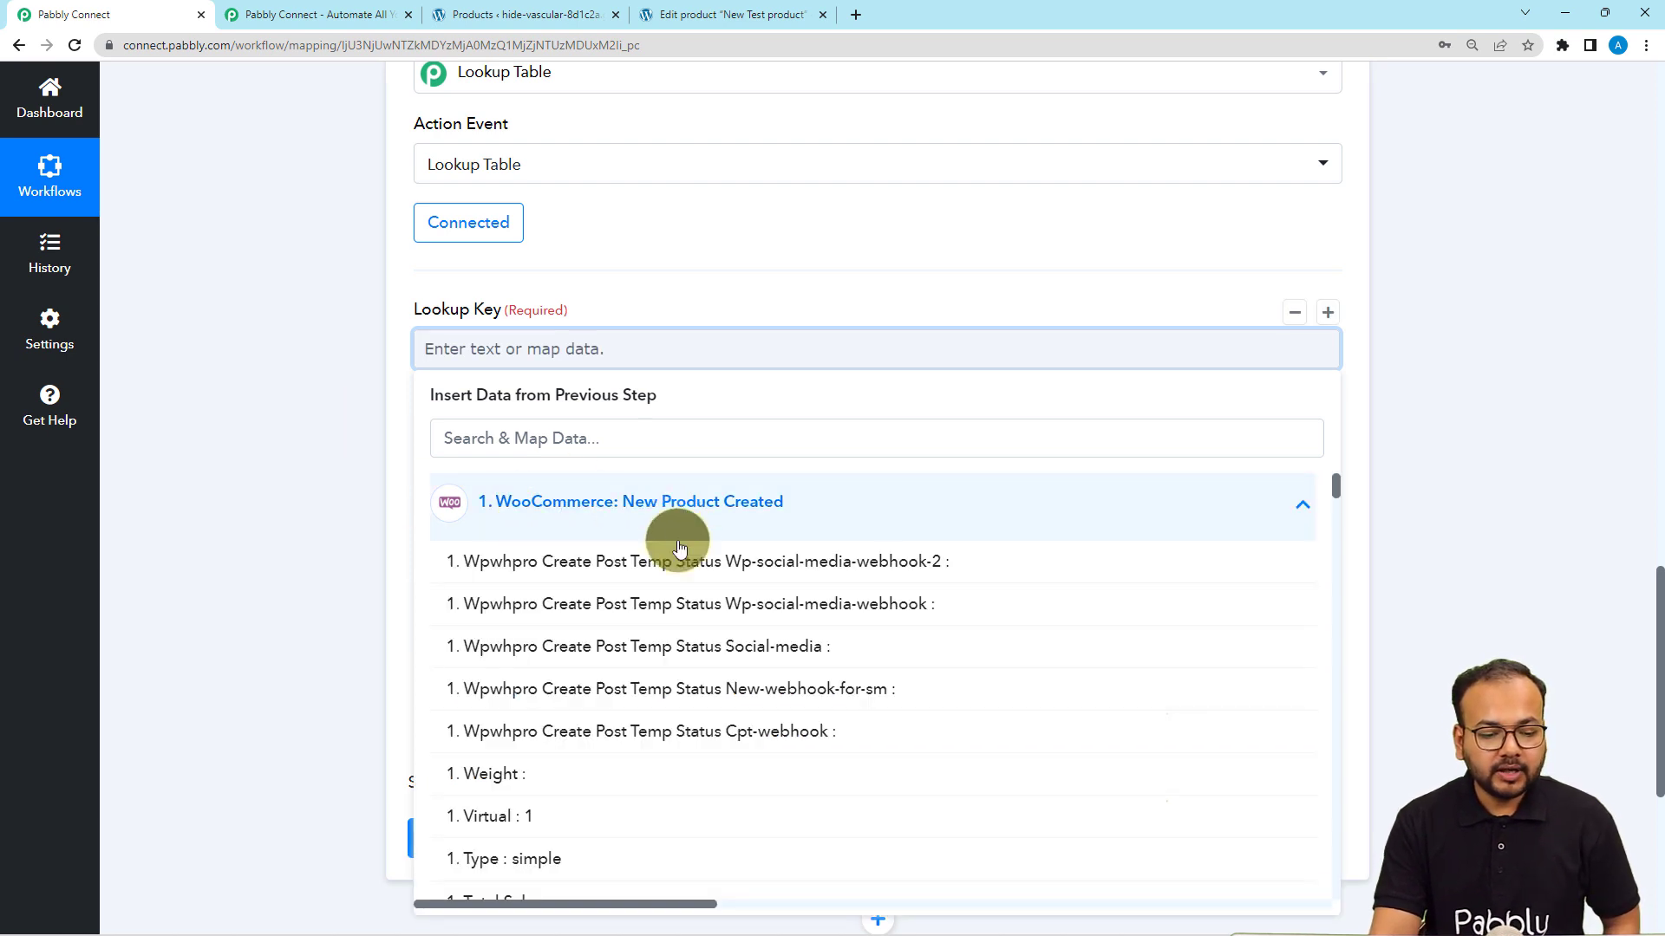
scroll(520, 710, down, 1)
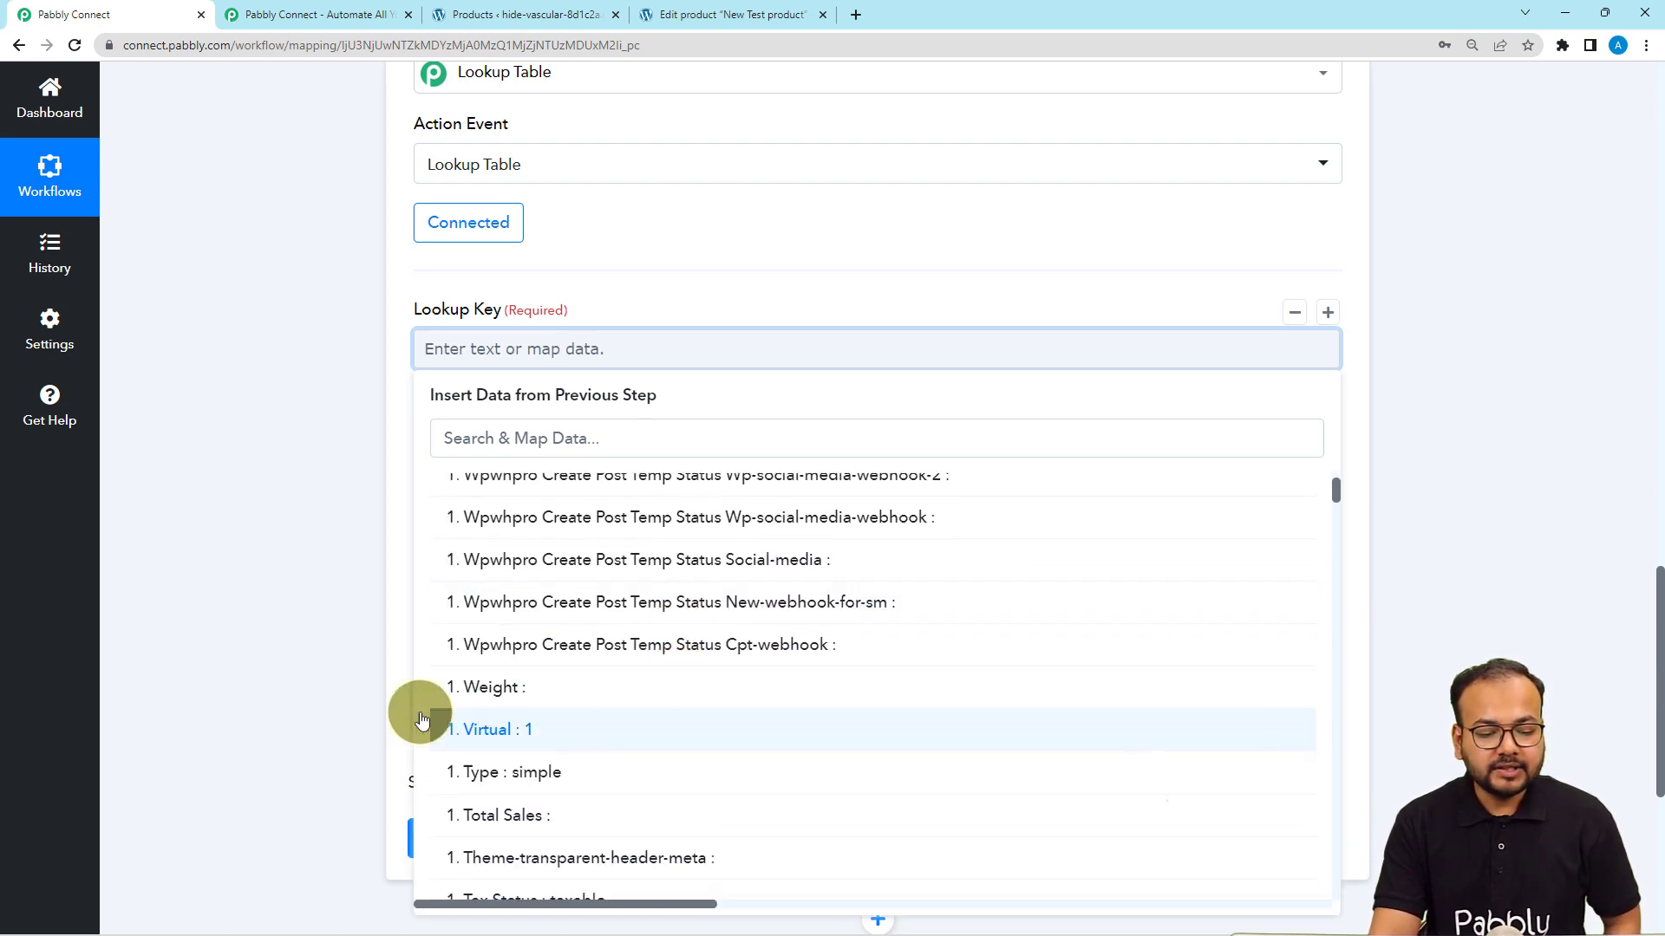
click(497, 742)
click(289, 430)
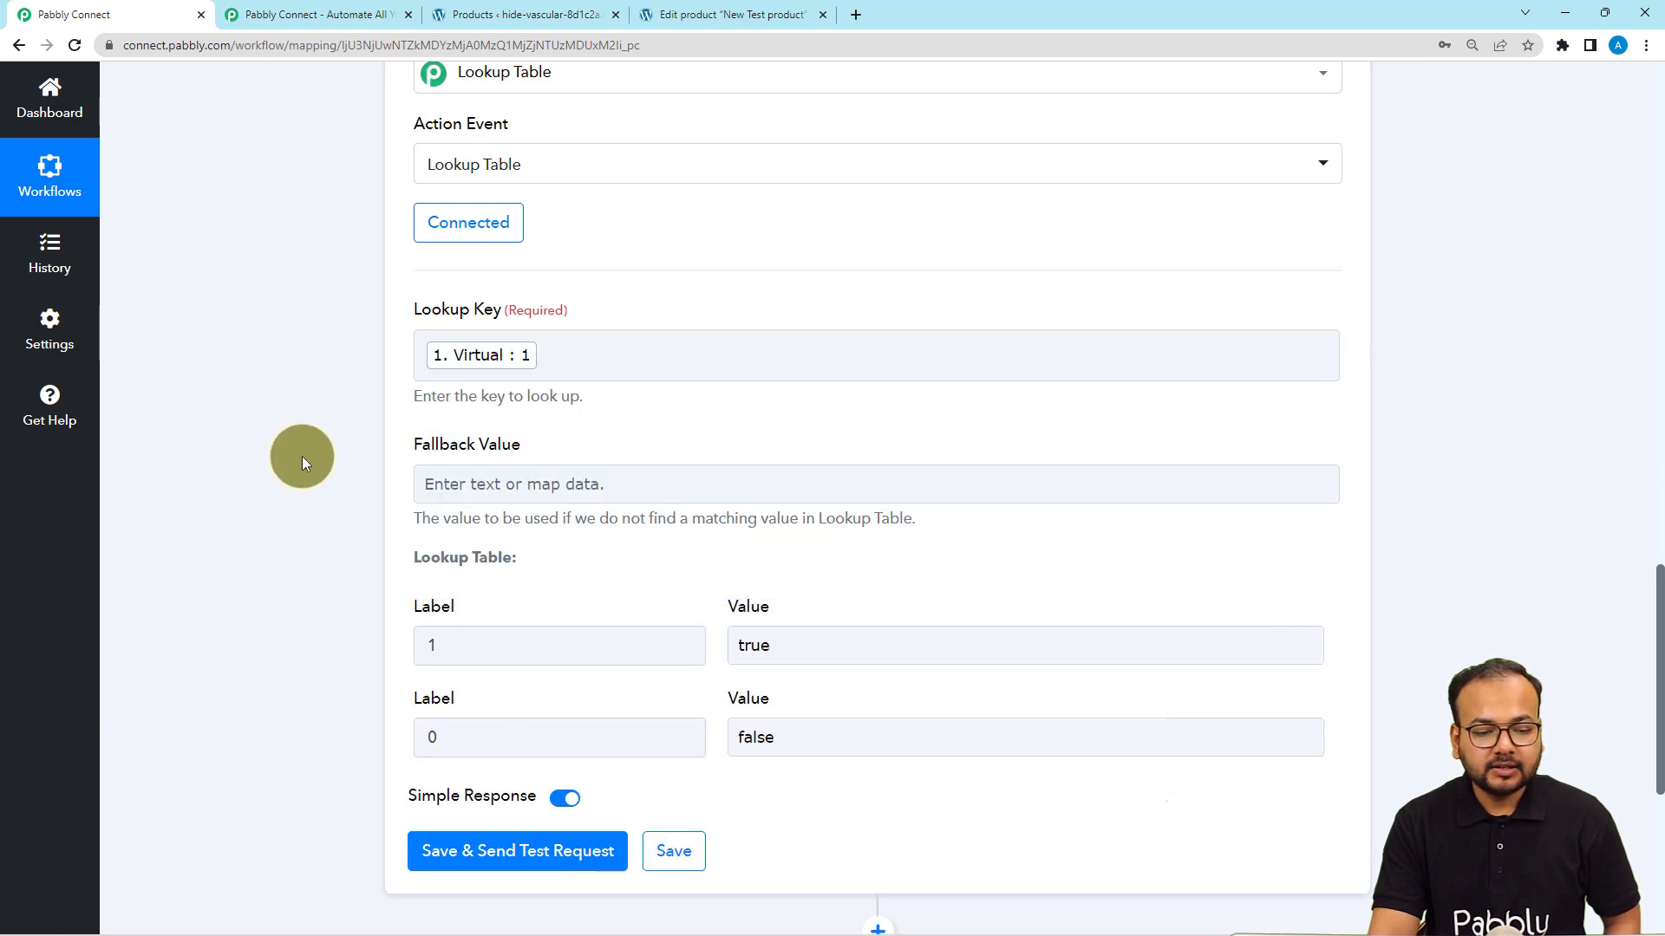
Save the Lookup Table step with a test request and check the received response against the mapped key and table entries
scroll(353, 773, down, 1)
scroll(354, 774, down, 1)
click(454, 676)
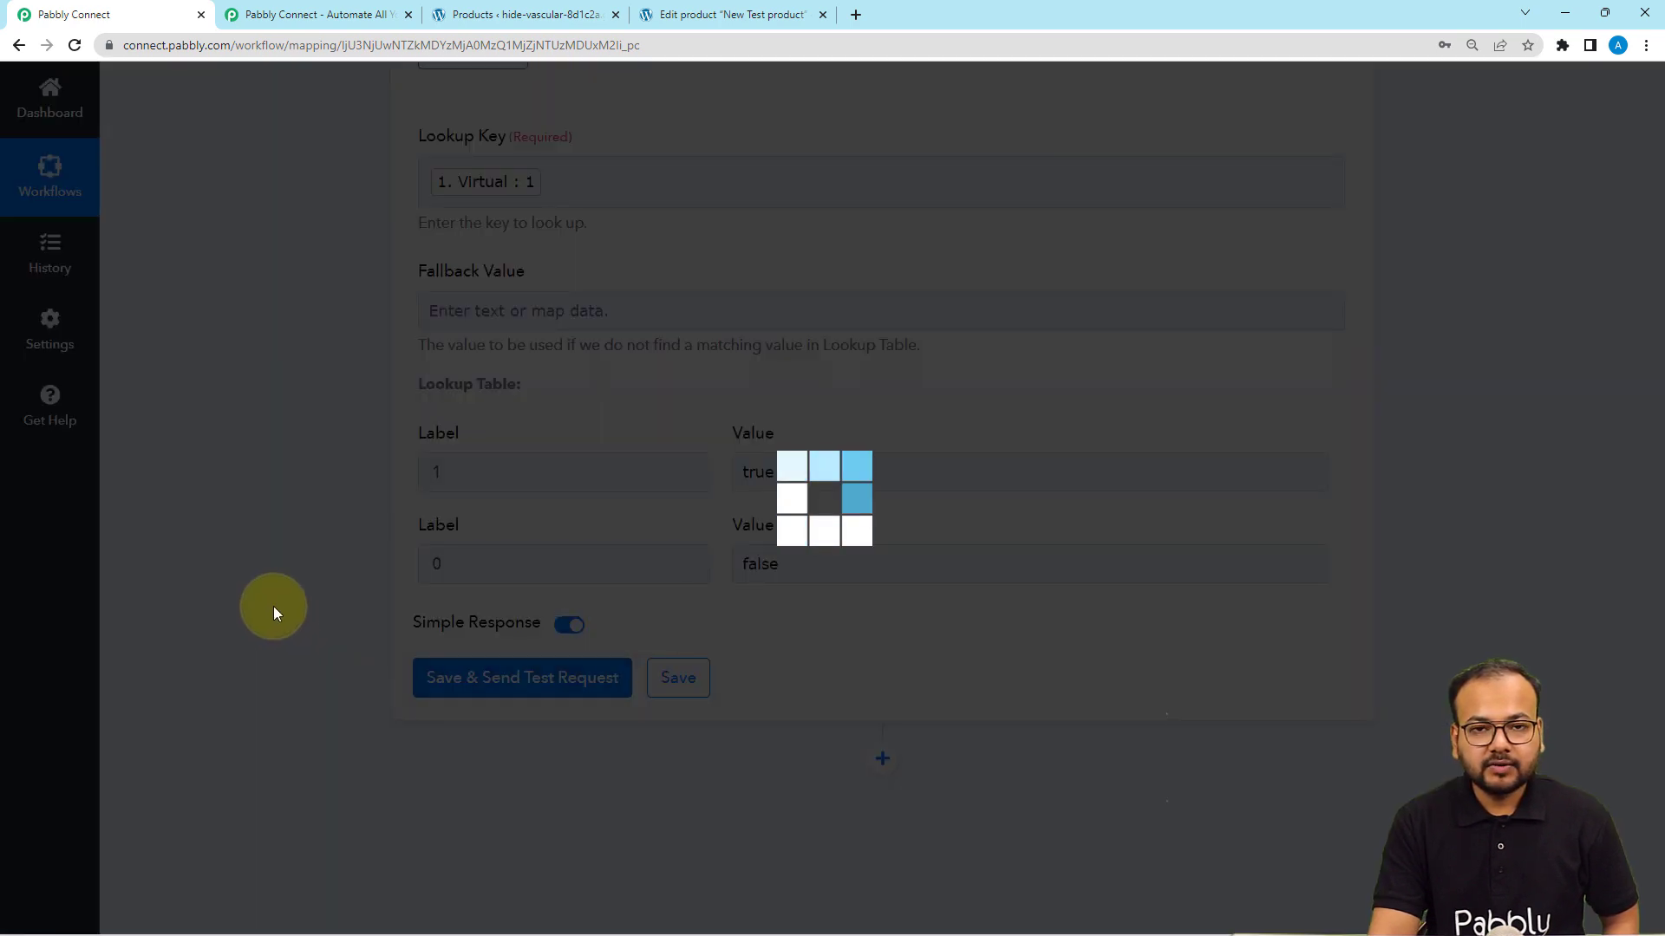
scroll(273, 606, down, 5)
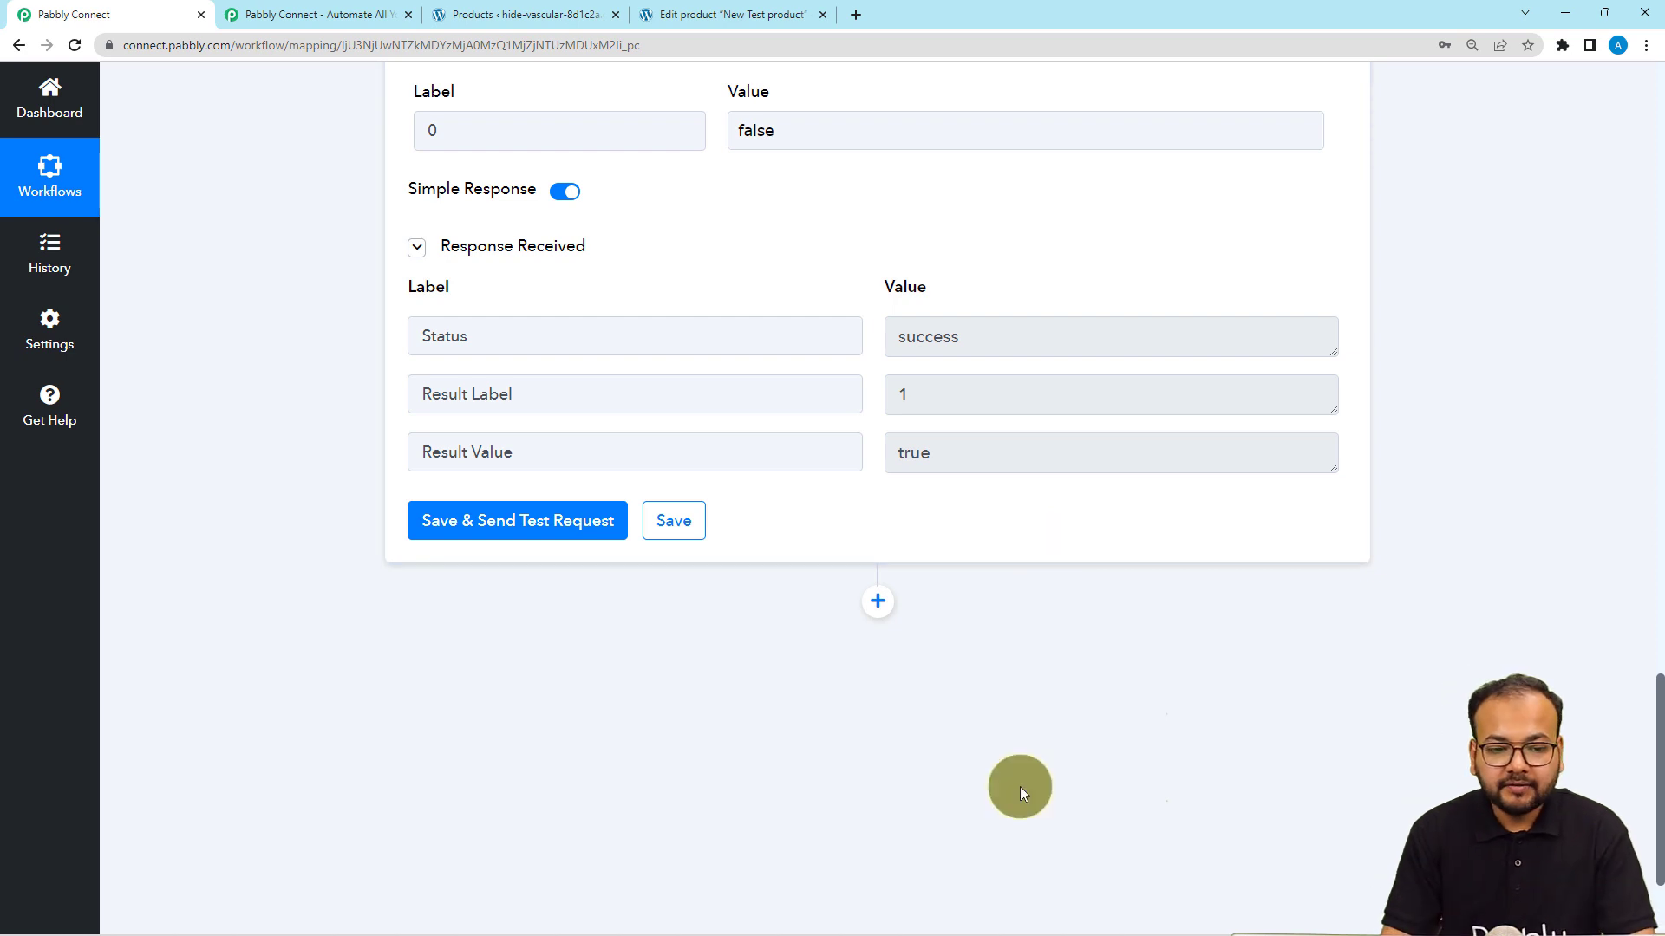
scroll(1019, 788, up, 1)
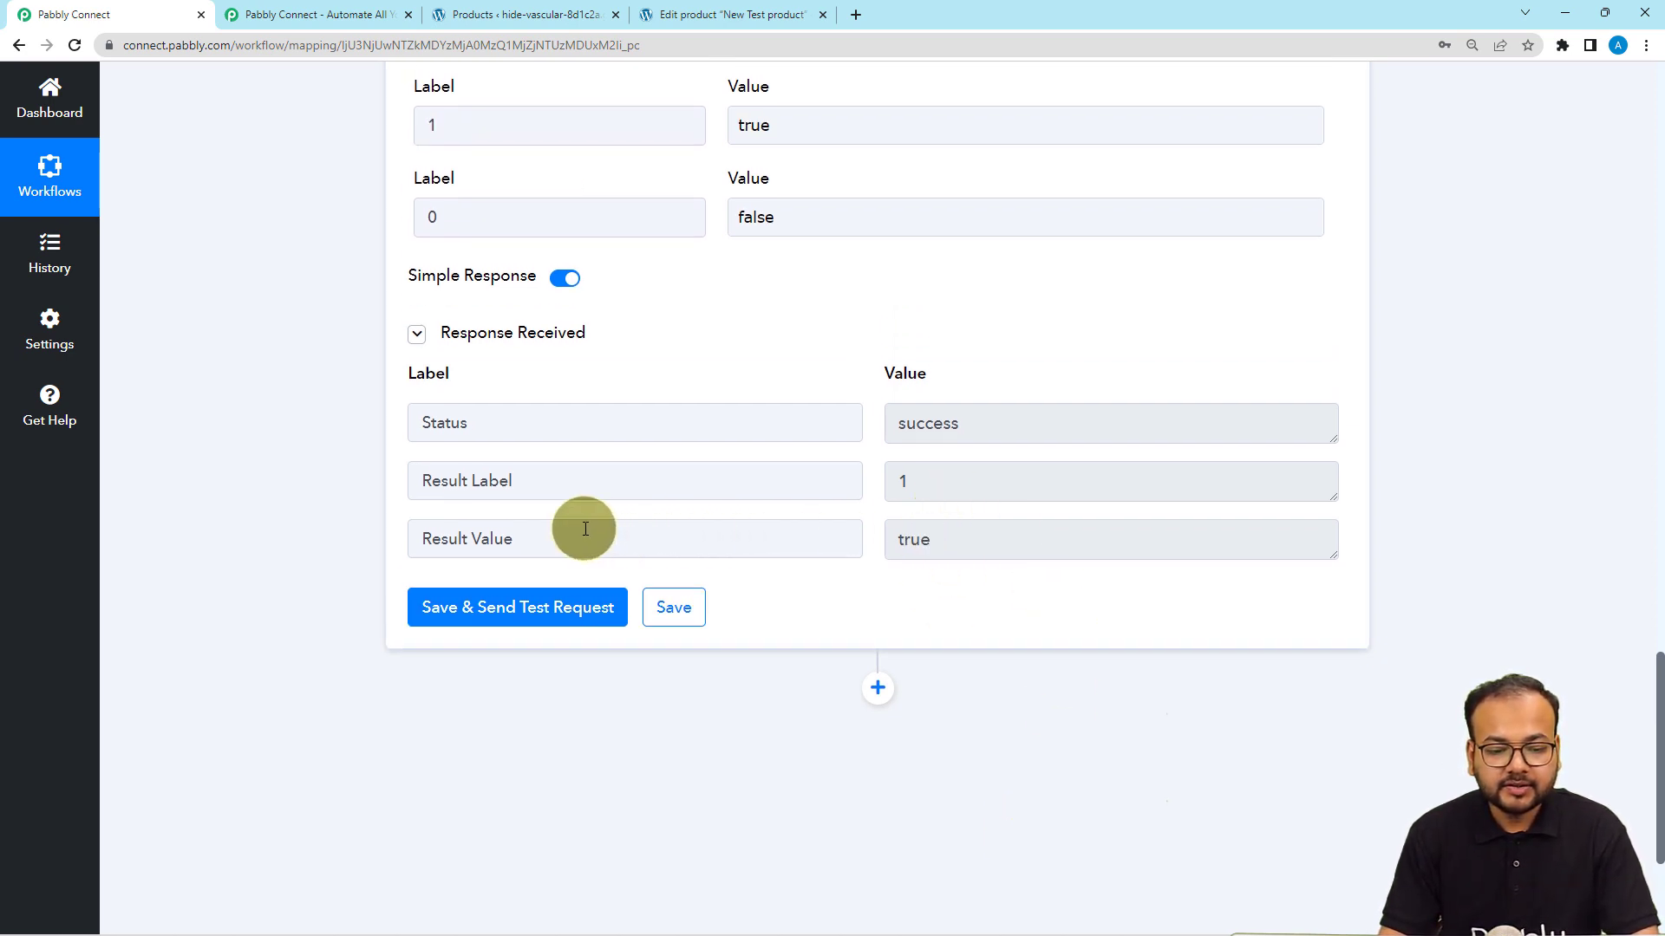
scroll(833, 532, up, 3)
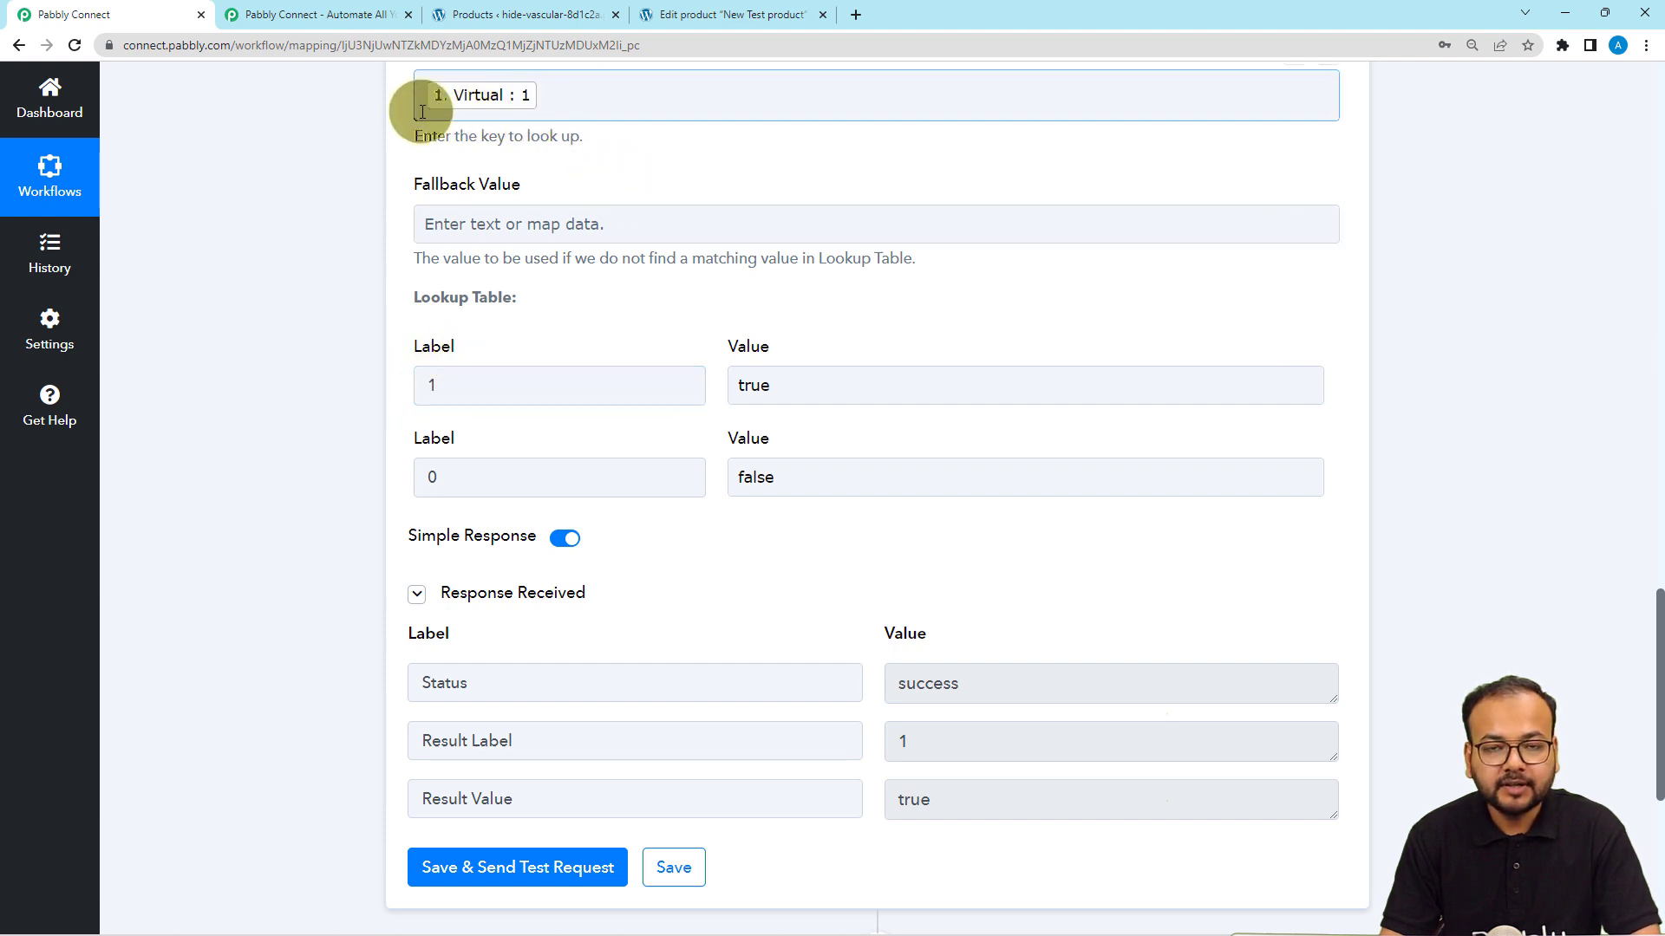
scroll(387, 311, down, 4)
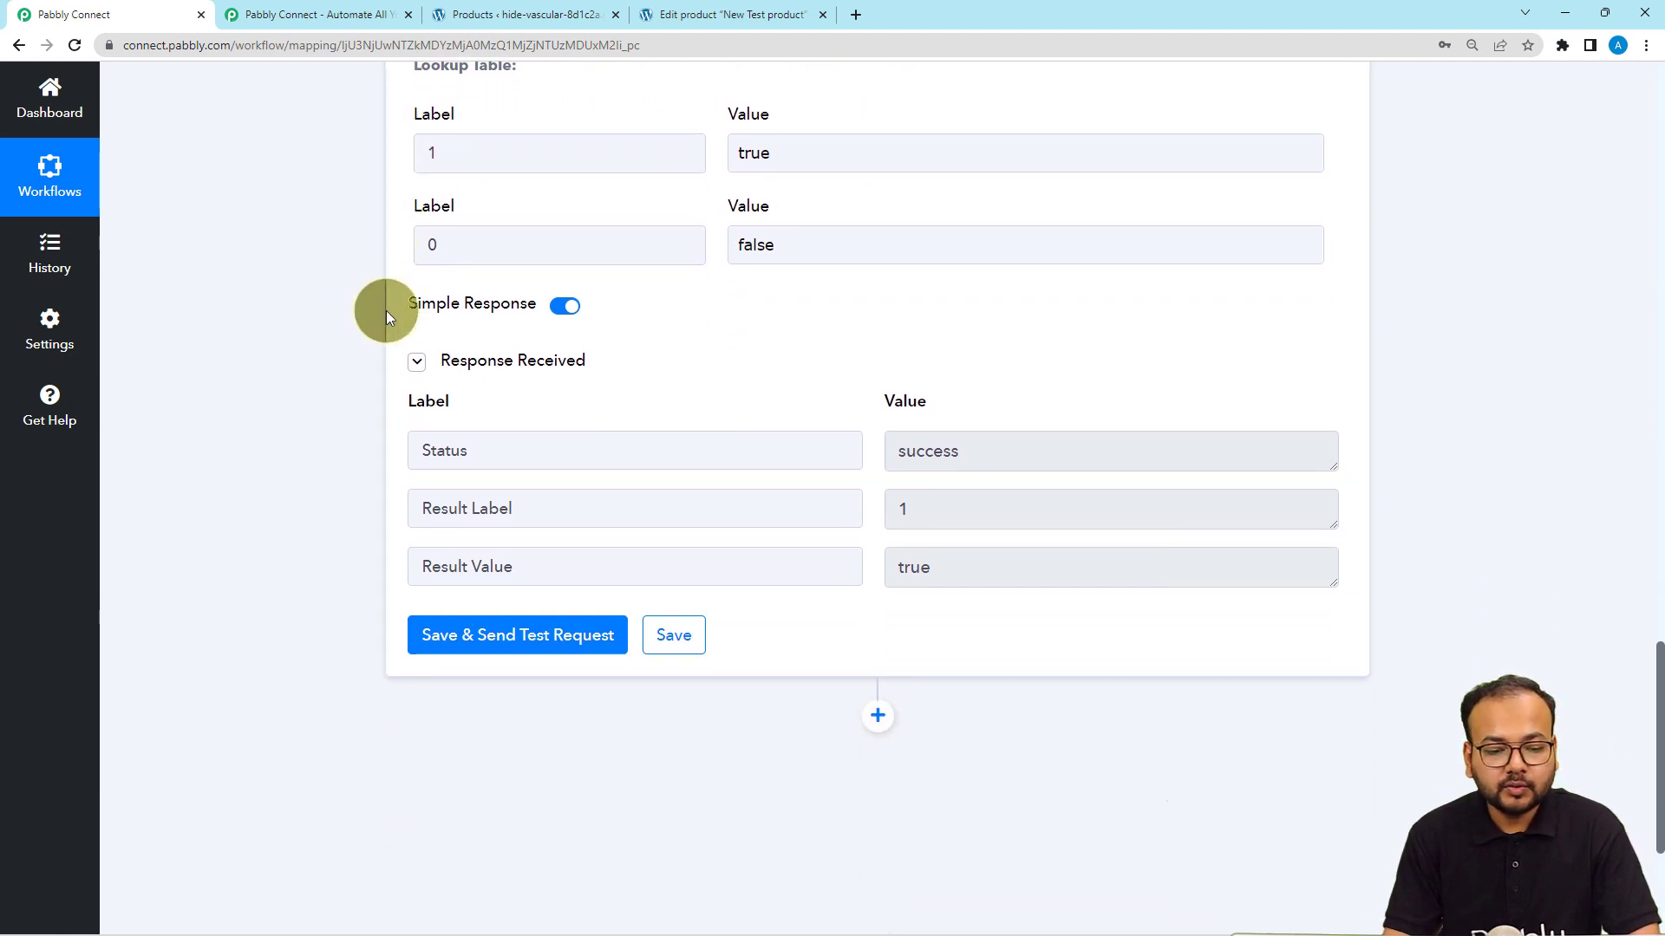
scroll(339, 455, down, 2)
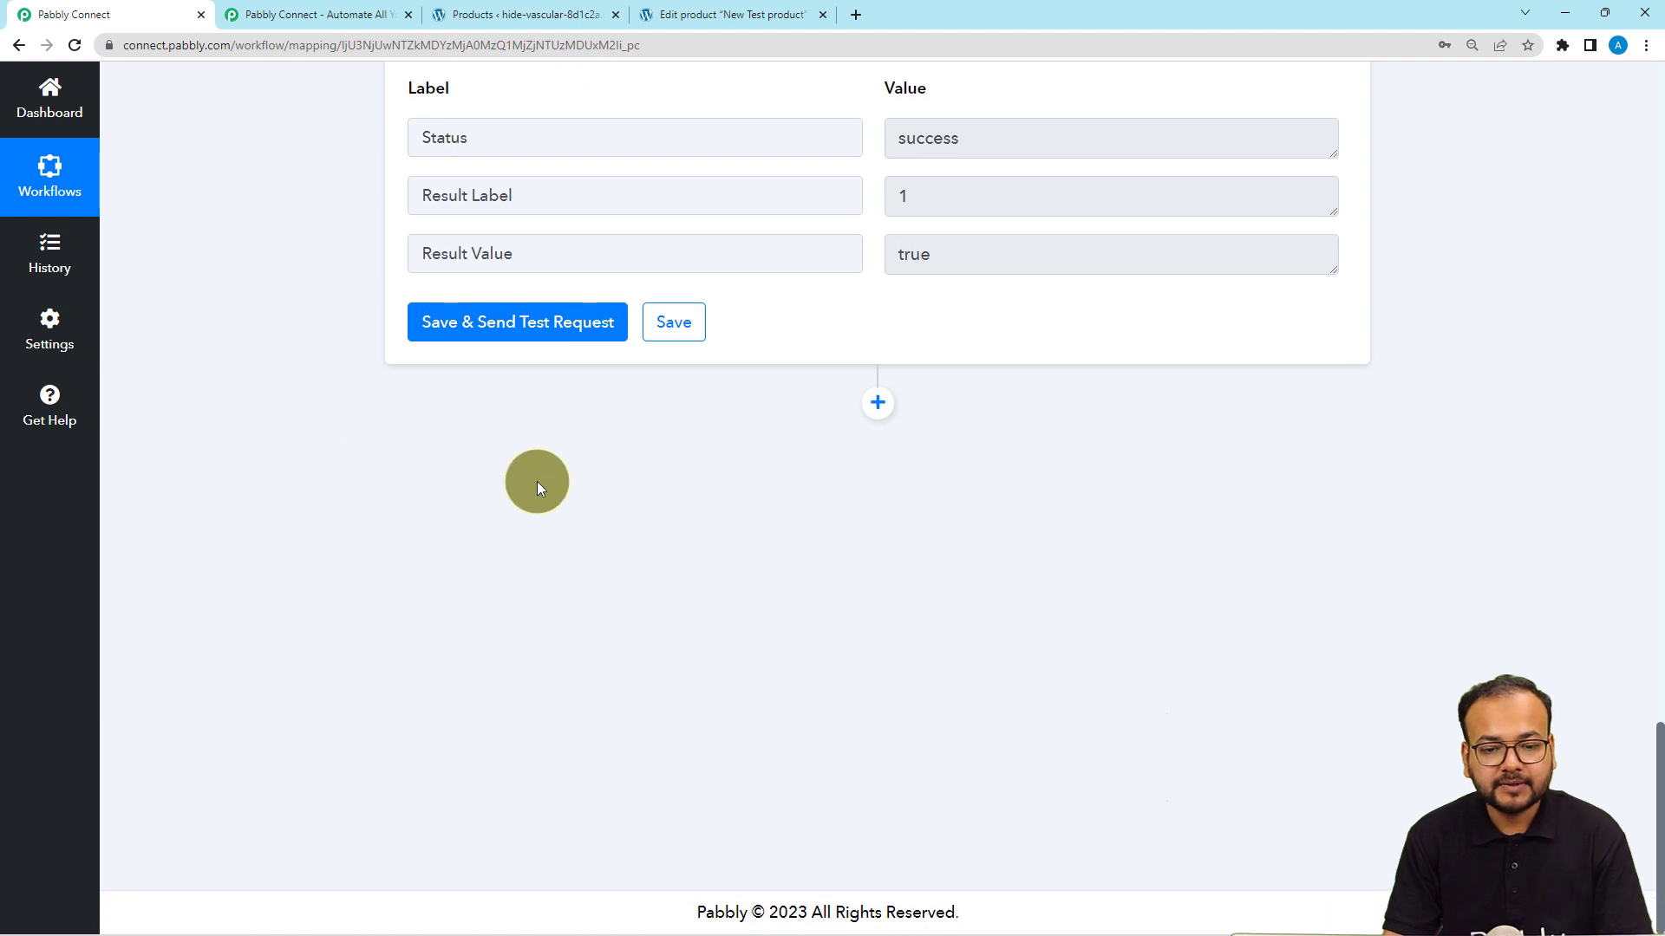
Add a third workflow step using the WooCommerce app with the Create a Product action event
click(877, 404)
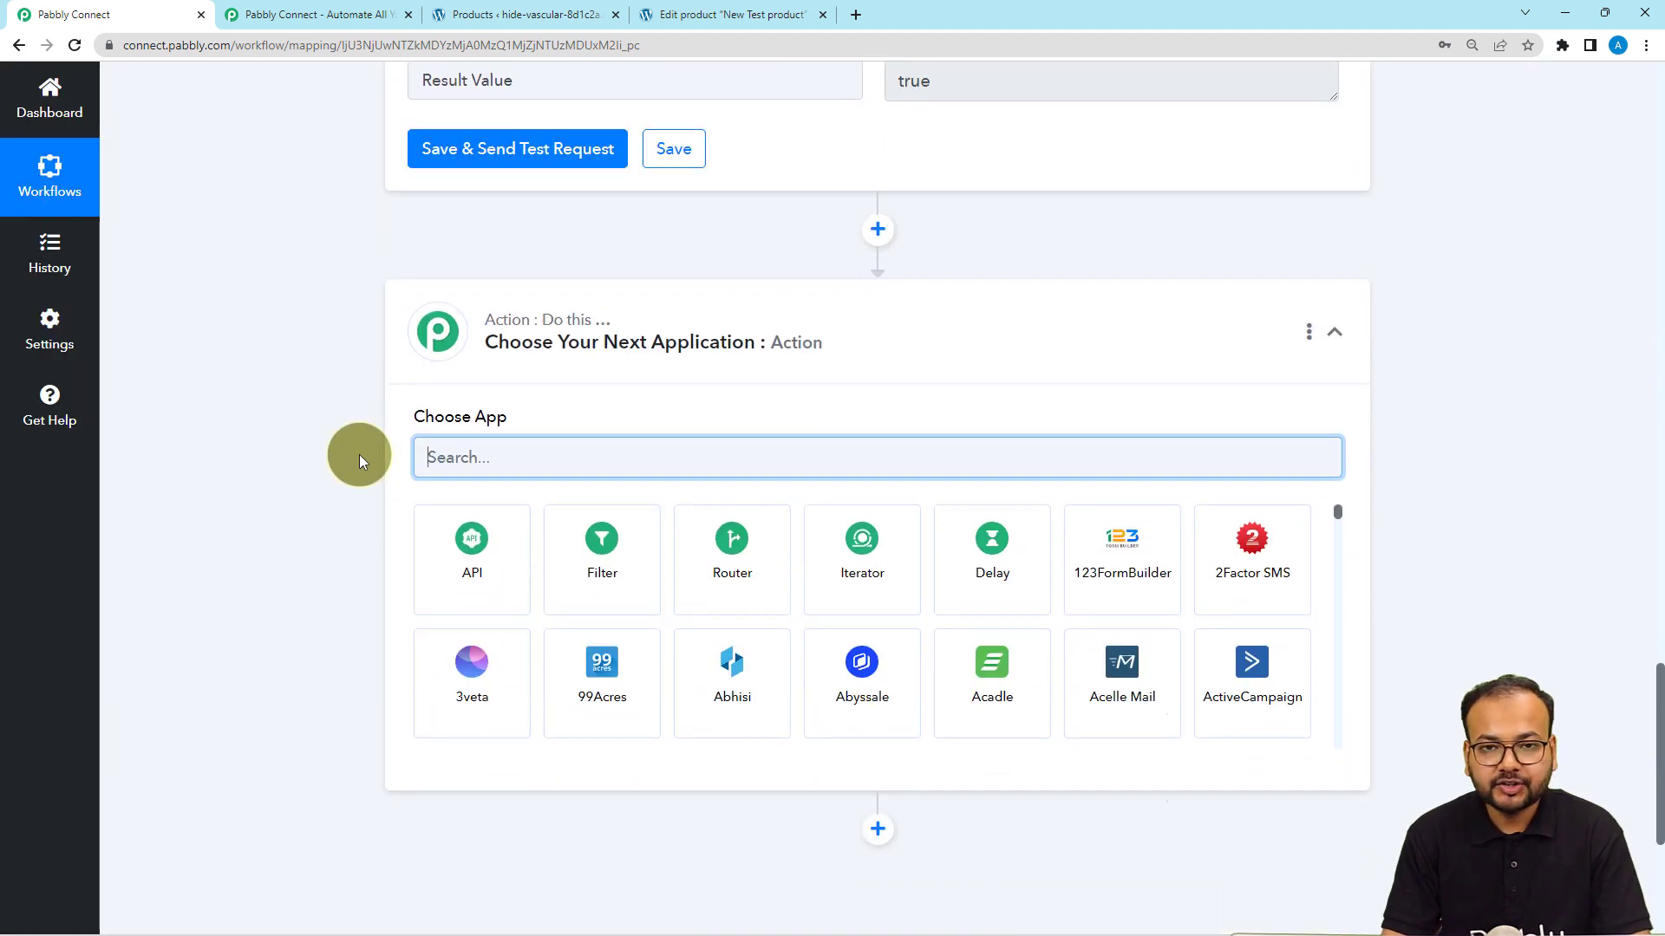
text(woo)
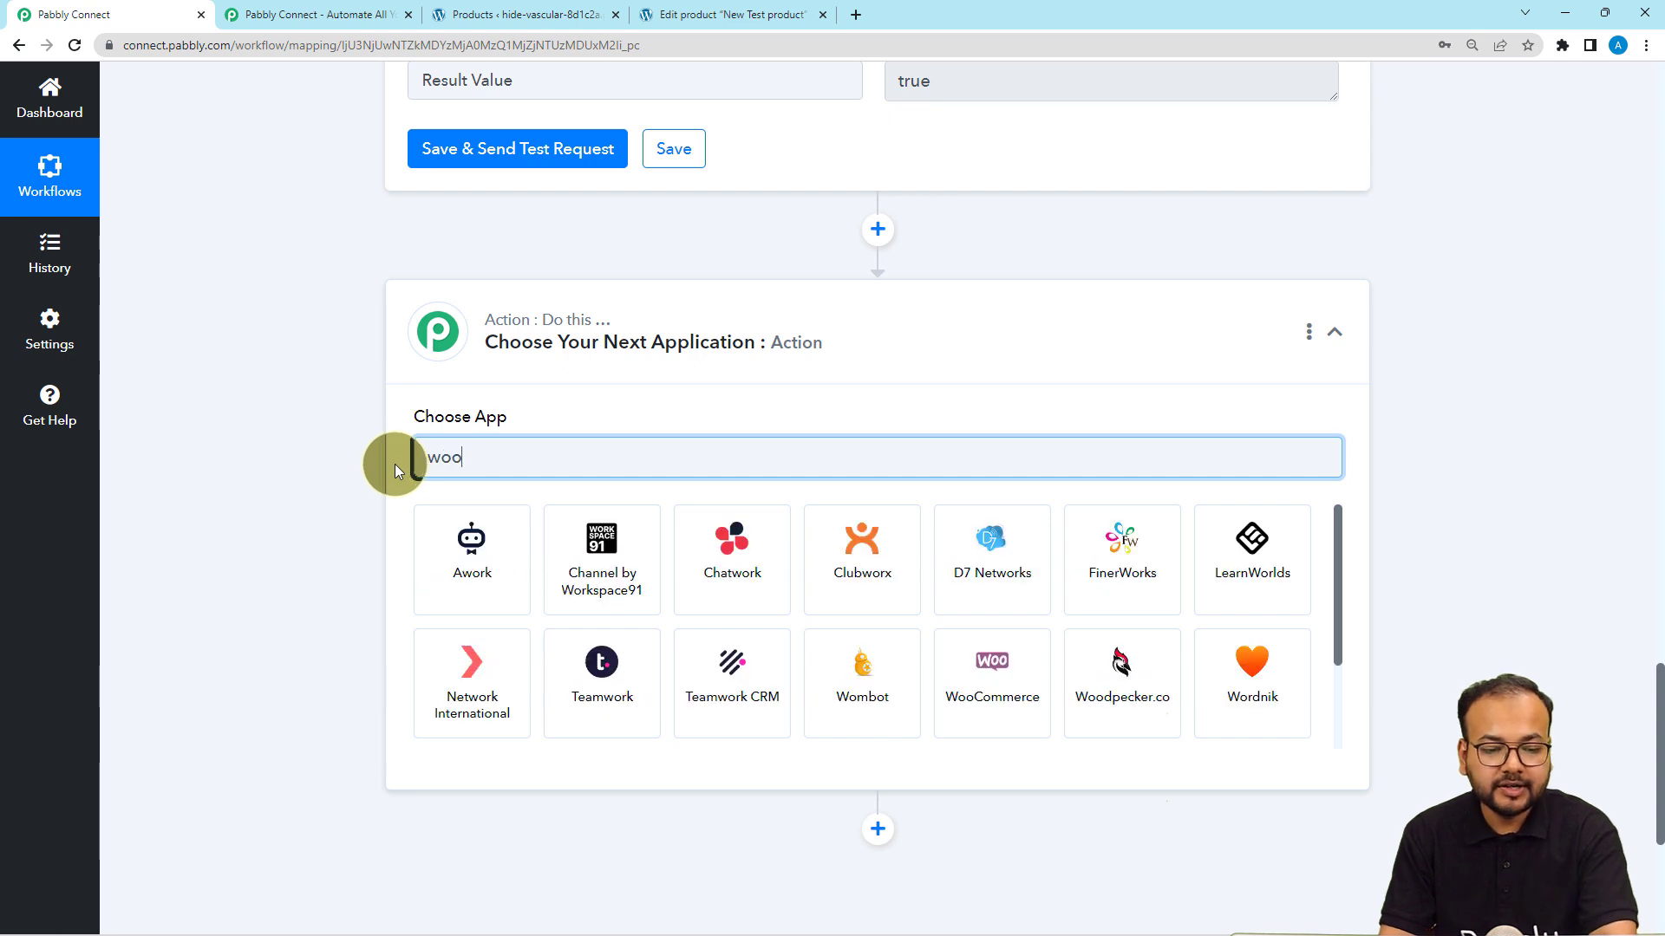
click(476, 572)
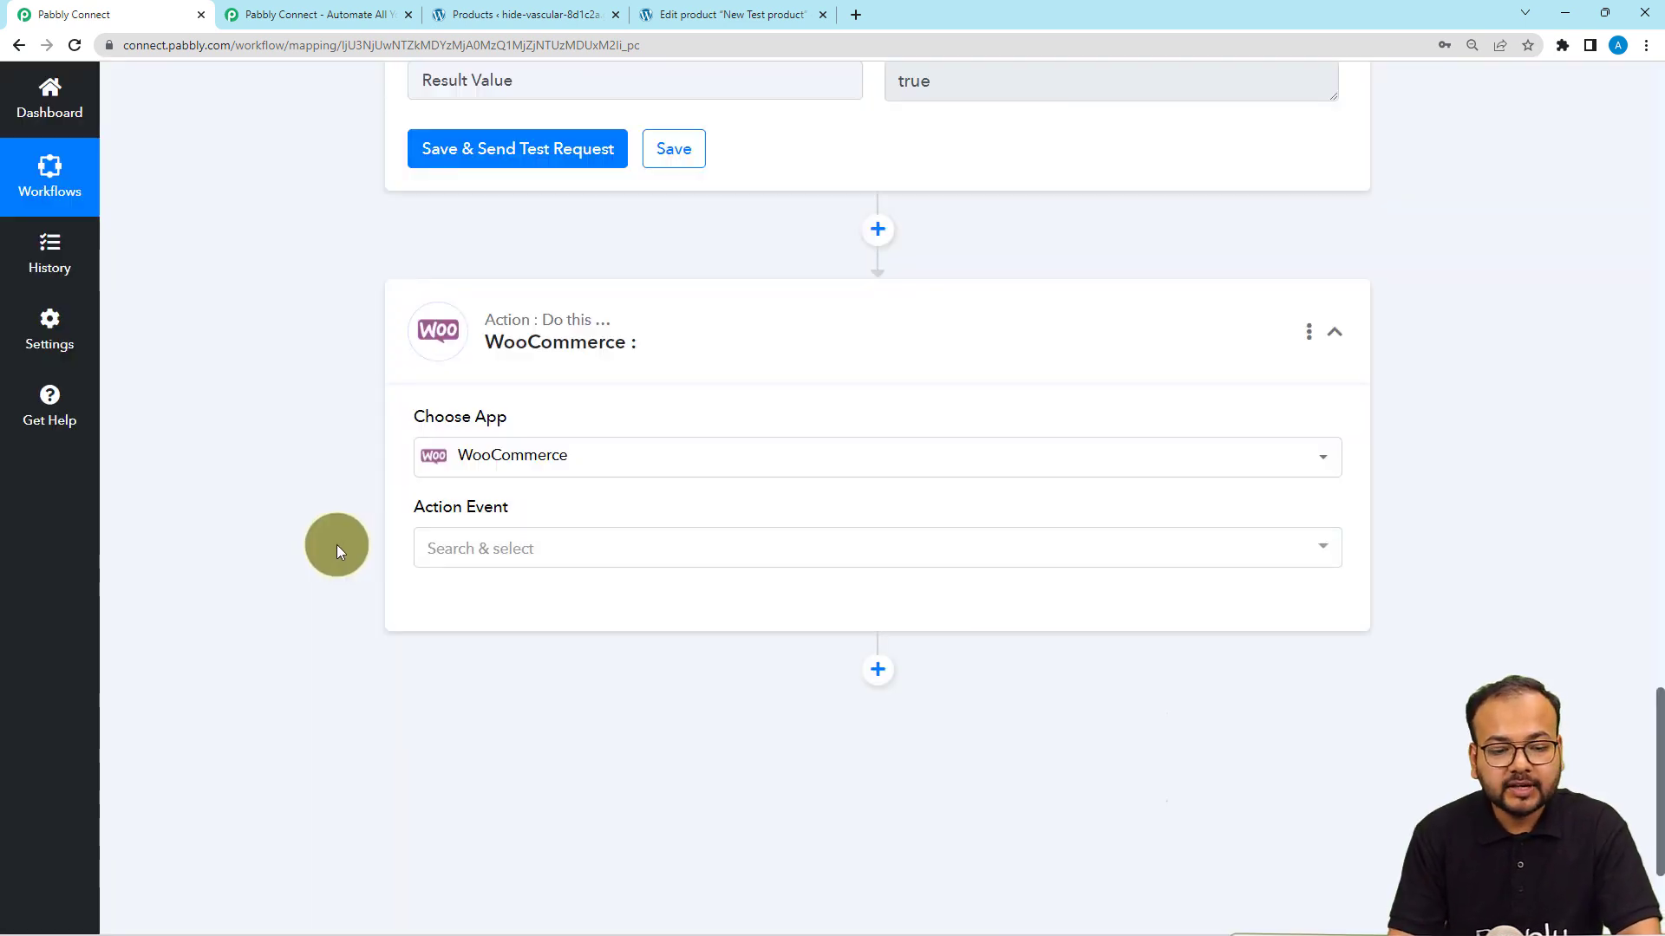
click(464, 376)
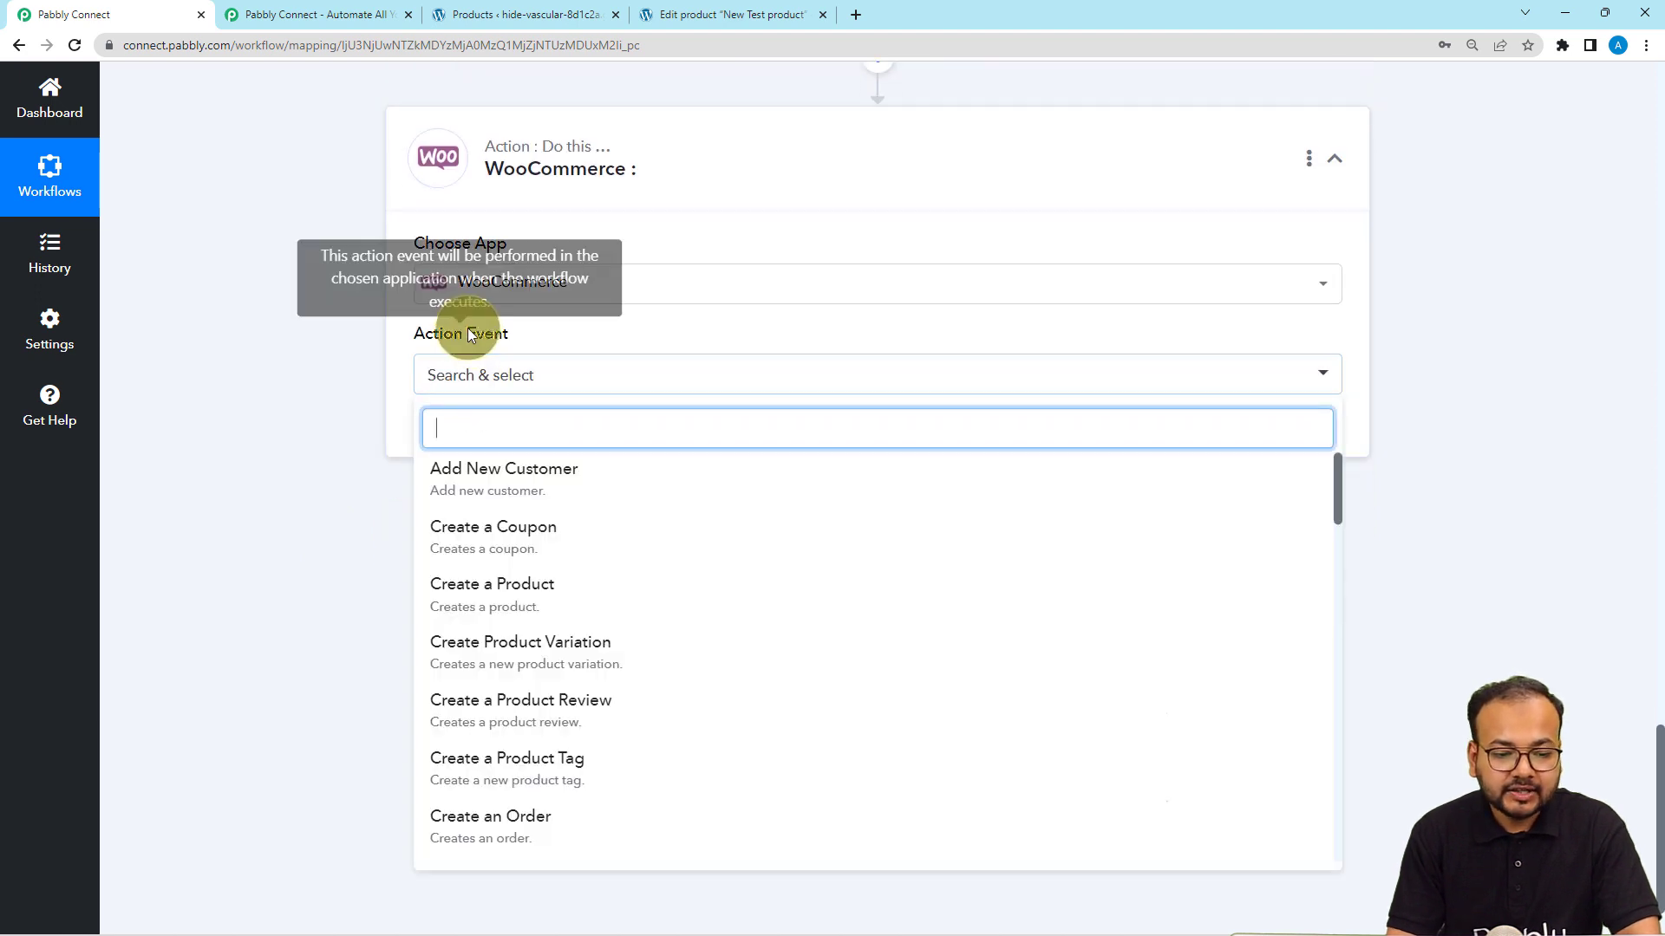
click(476, 591)
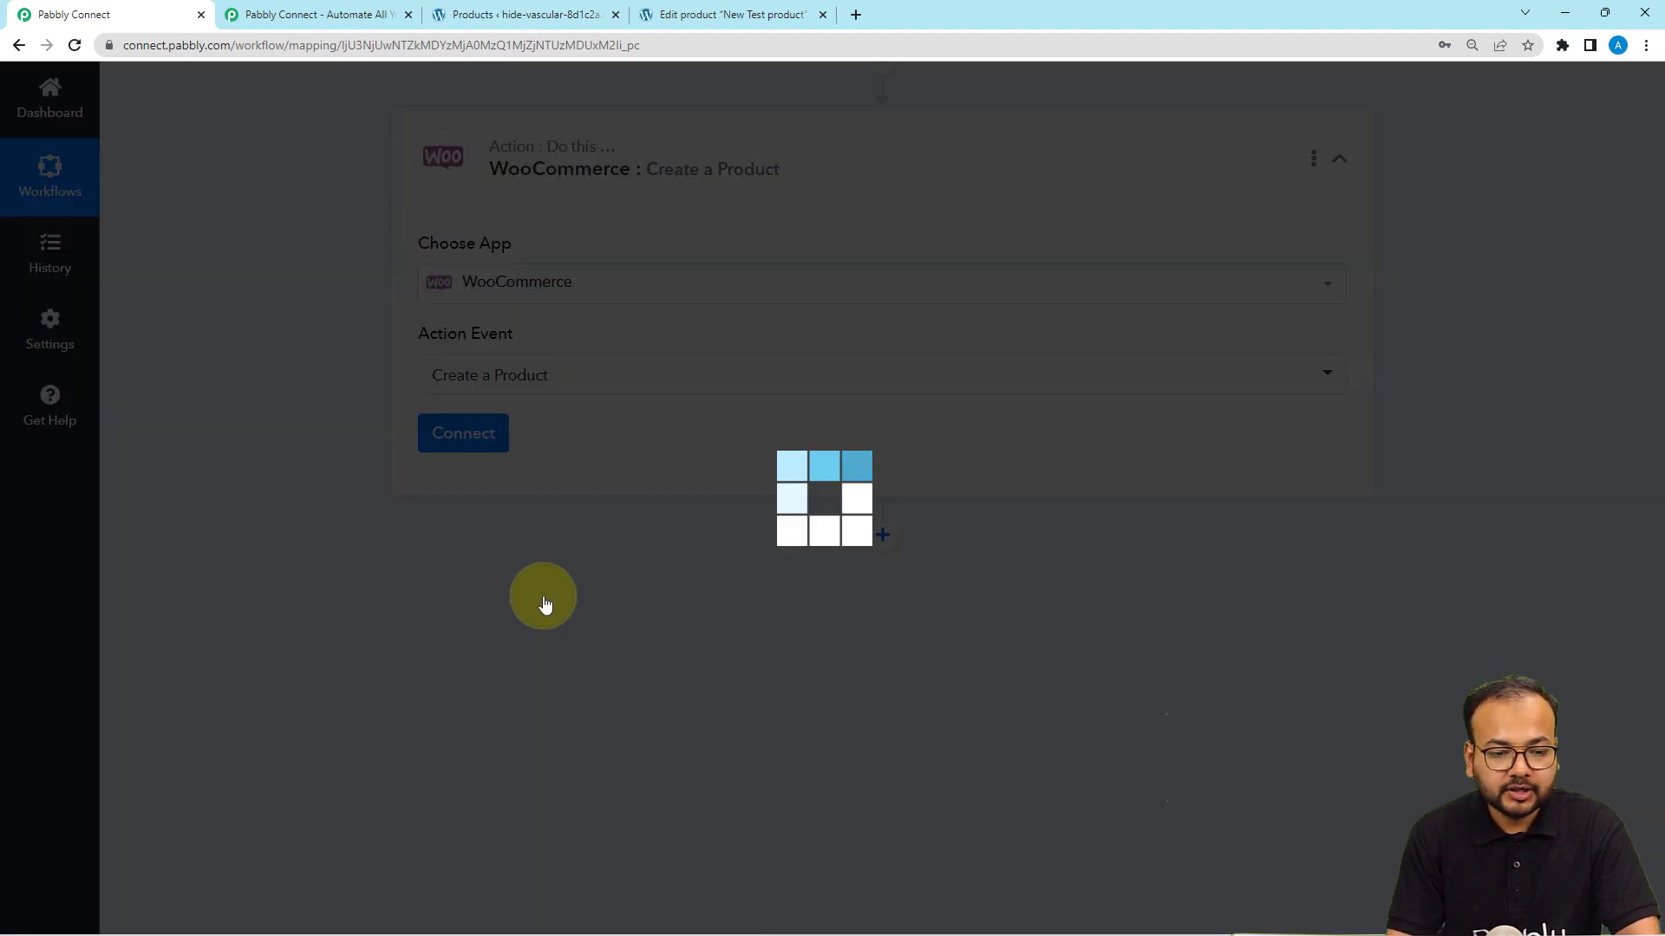
Start a new WooCommerce connection for the Create a Product step and look over the required credential fields
click(457, 442)
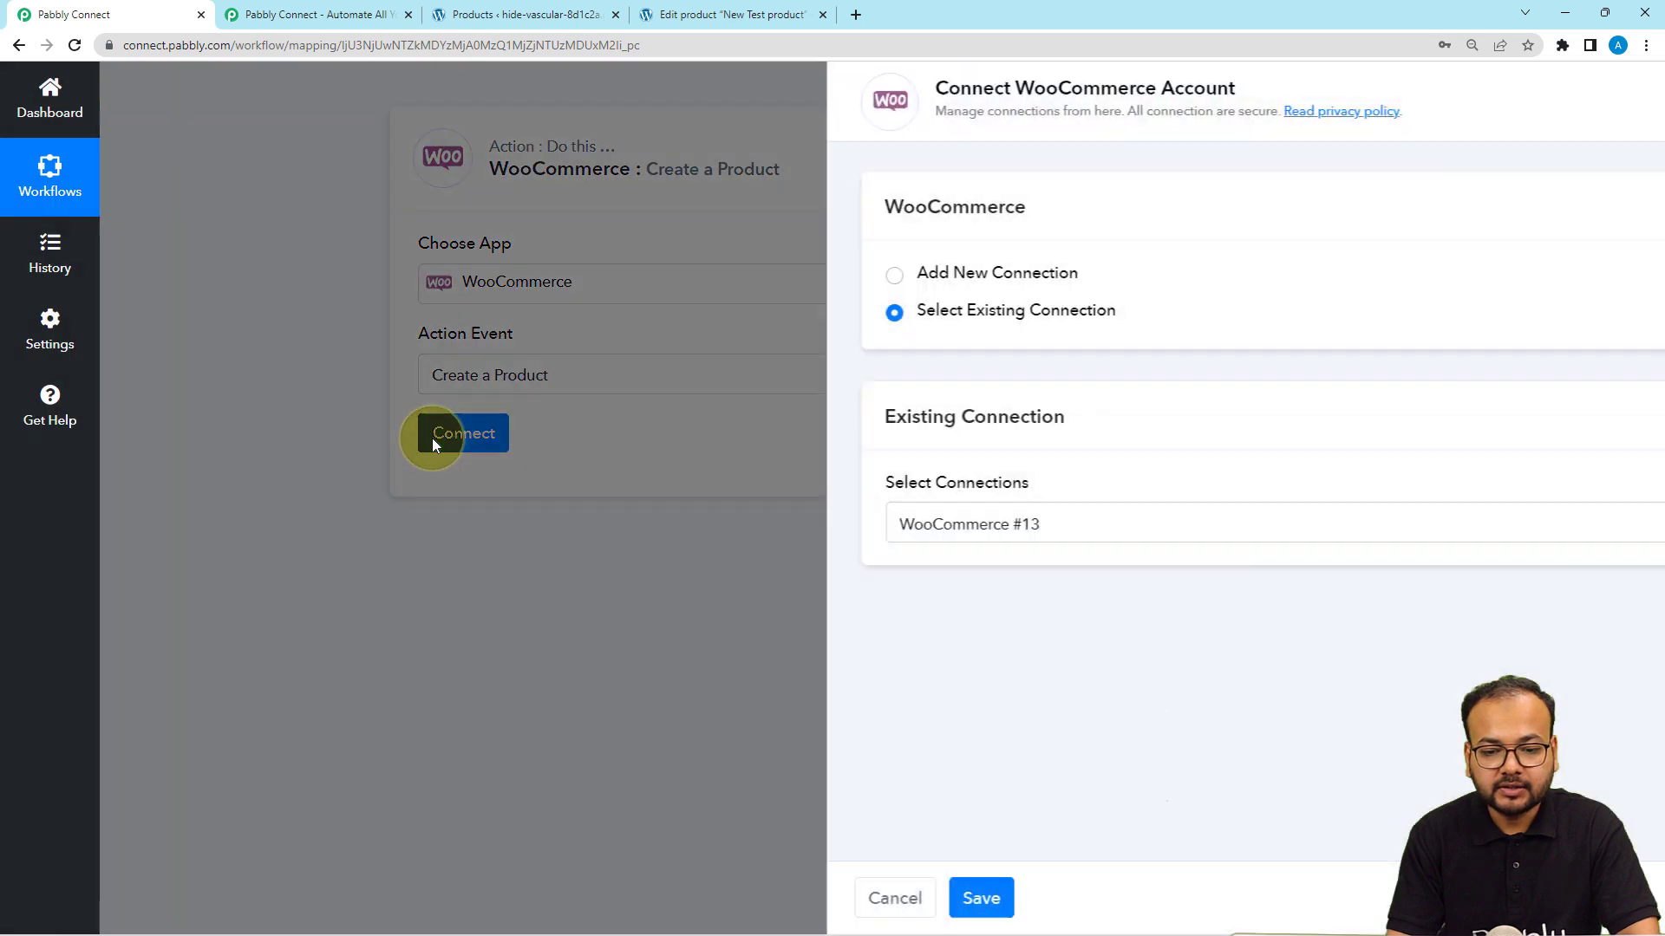
click(771, 277)
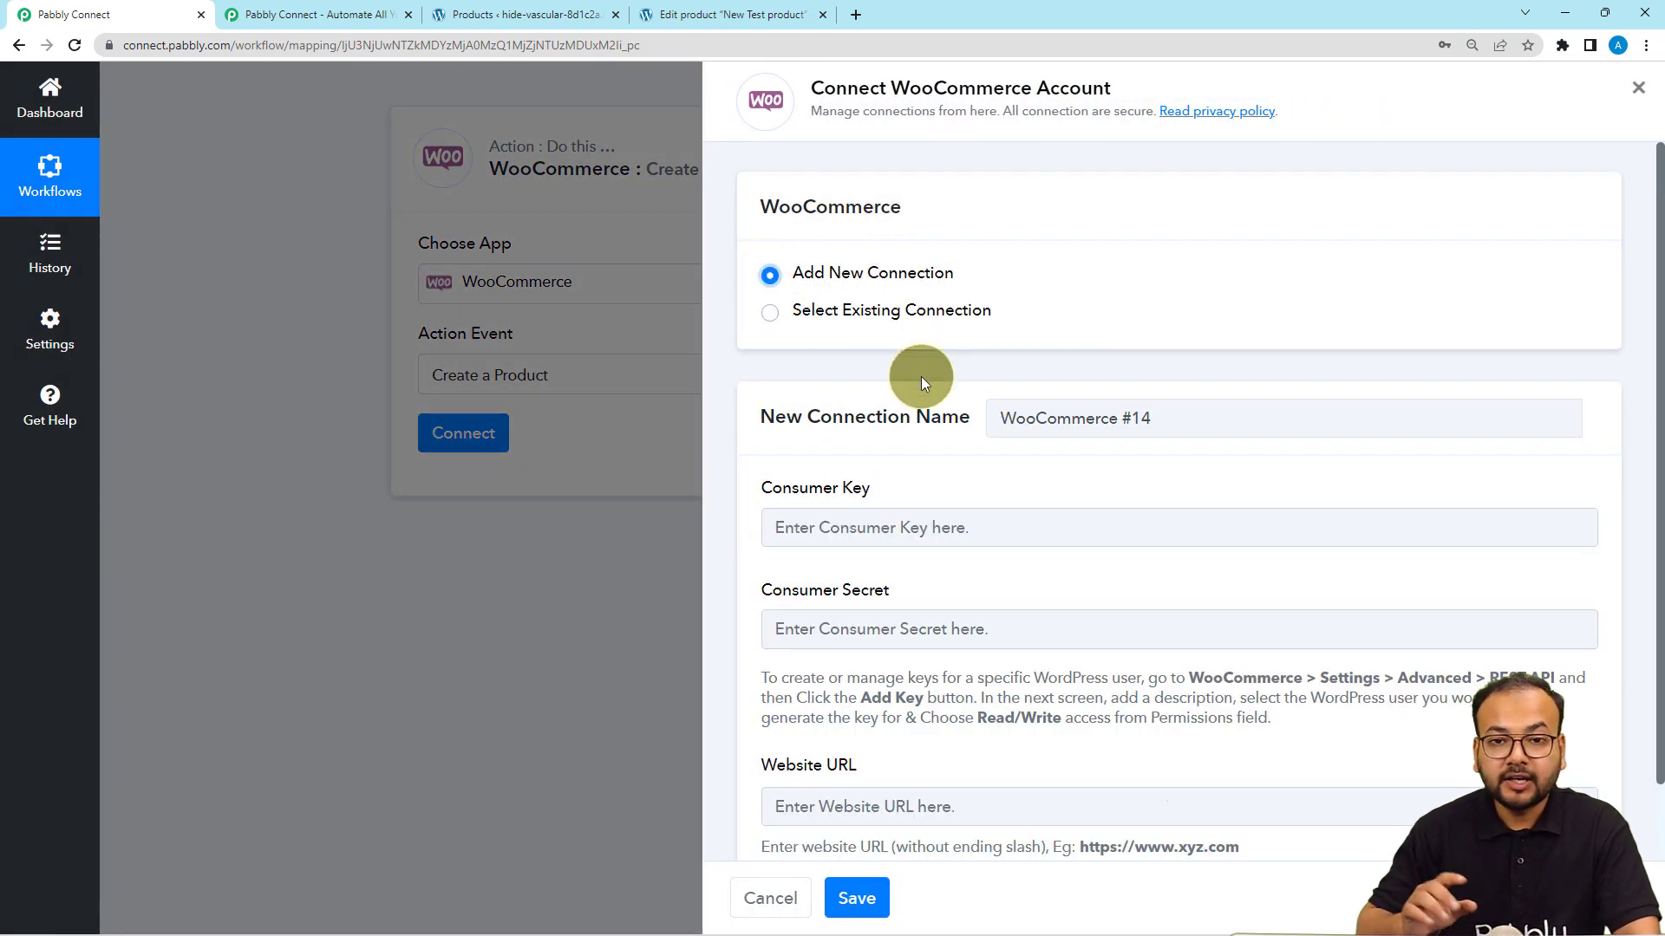
scroll(923, 385, down, 1)
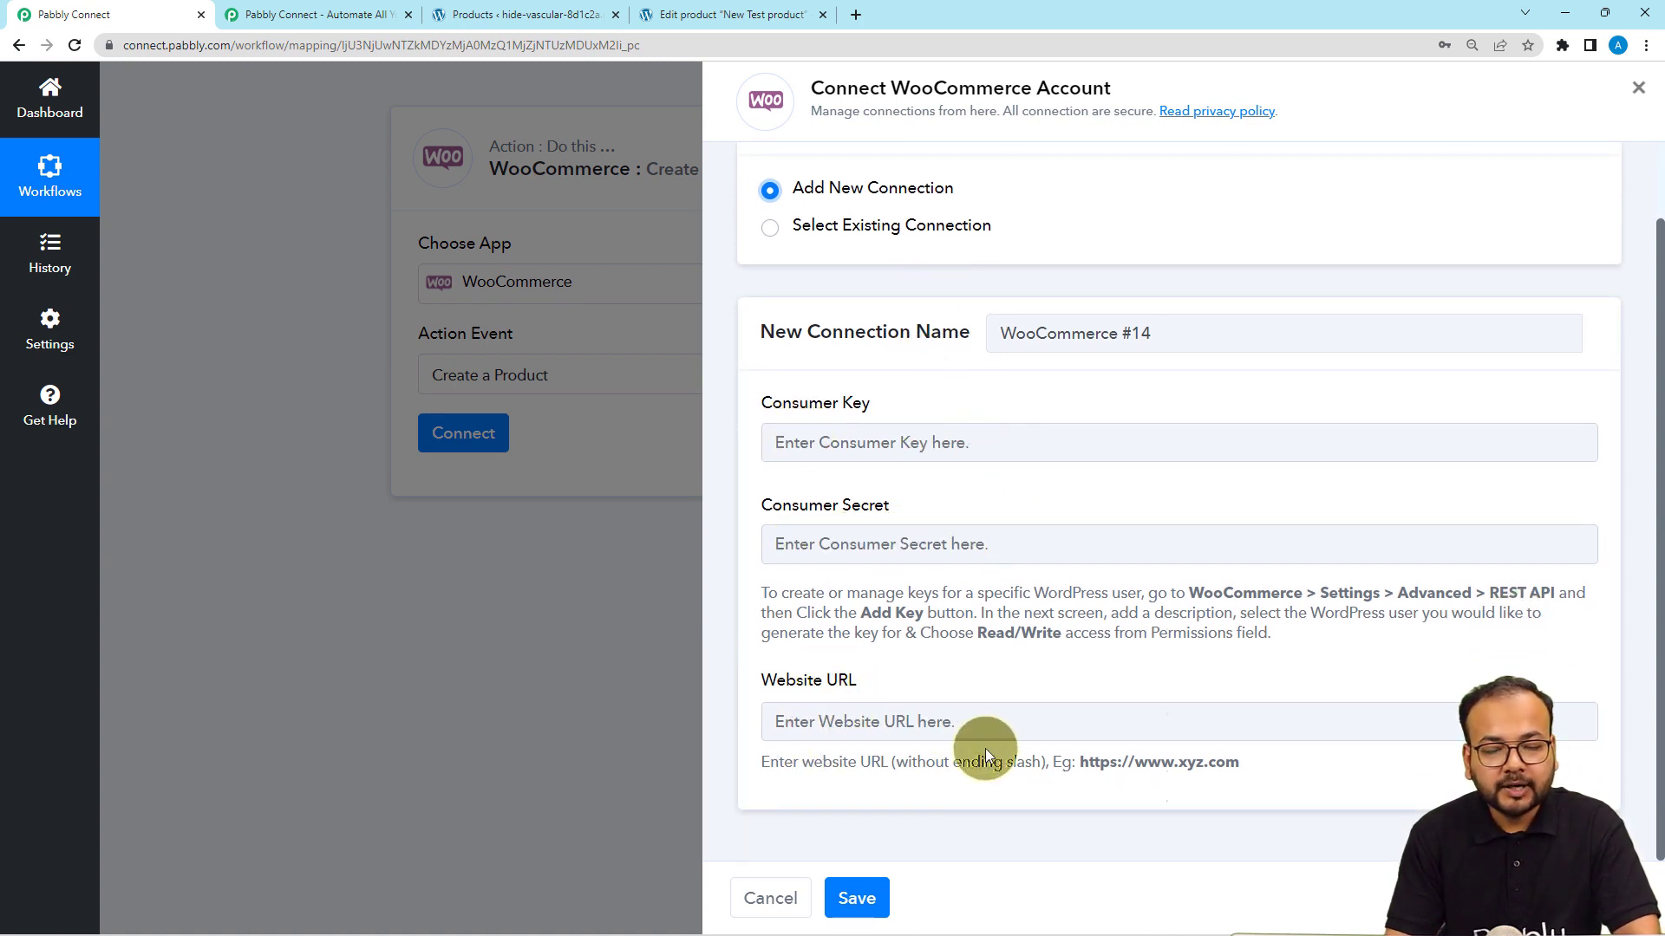
Switch to the other store's WordPress admin and open a new key form in WooCommerce's advanced REST API settings
click(502, 19)
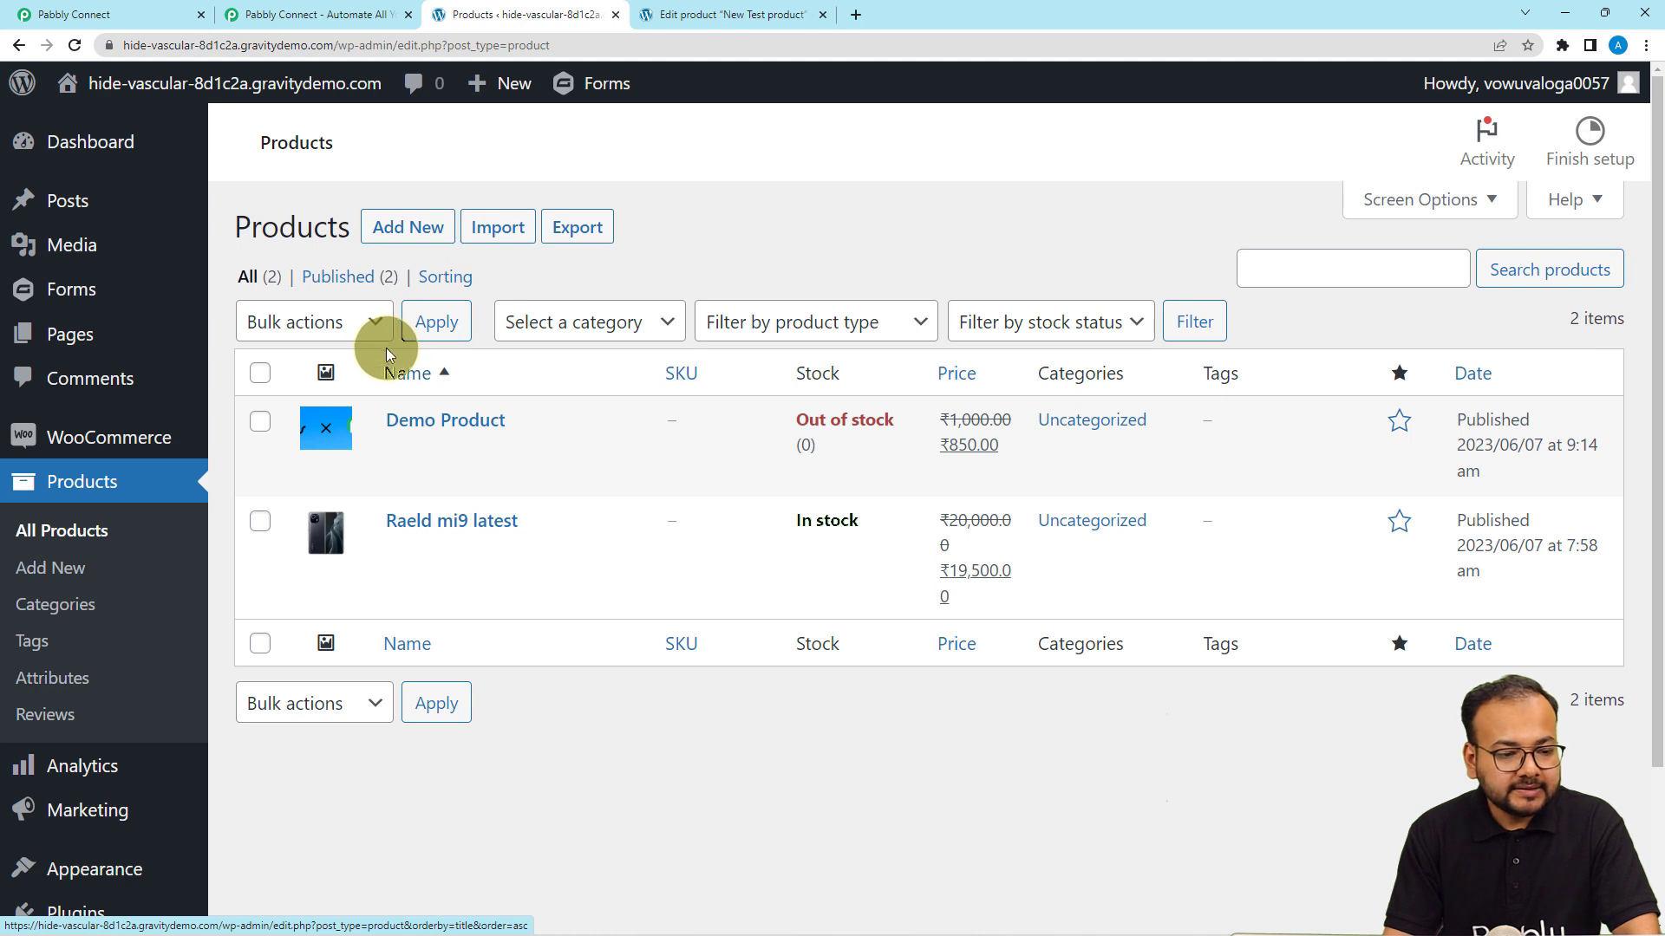
mouse_move(104, 438)
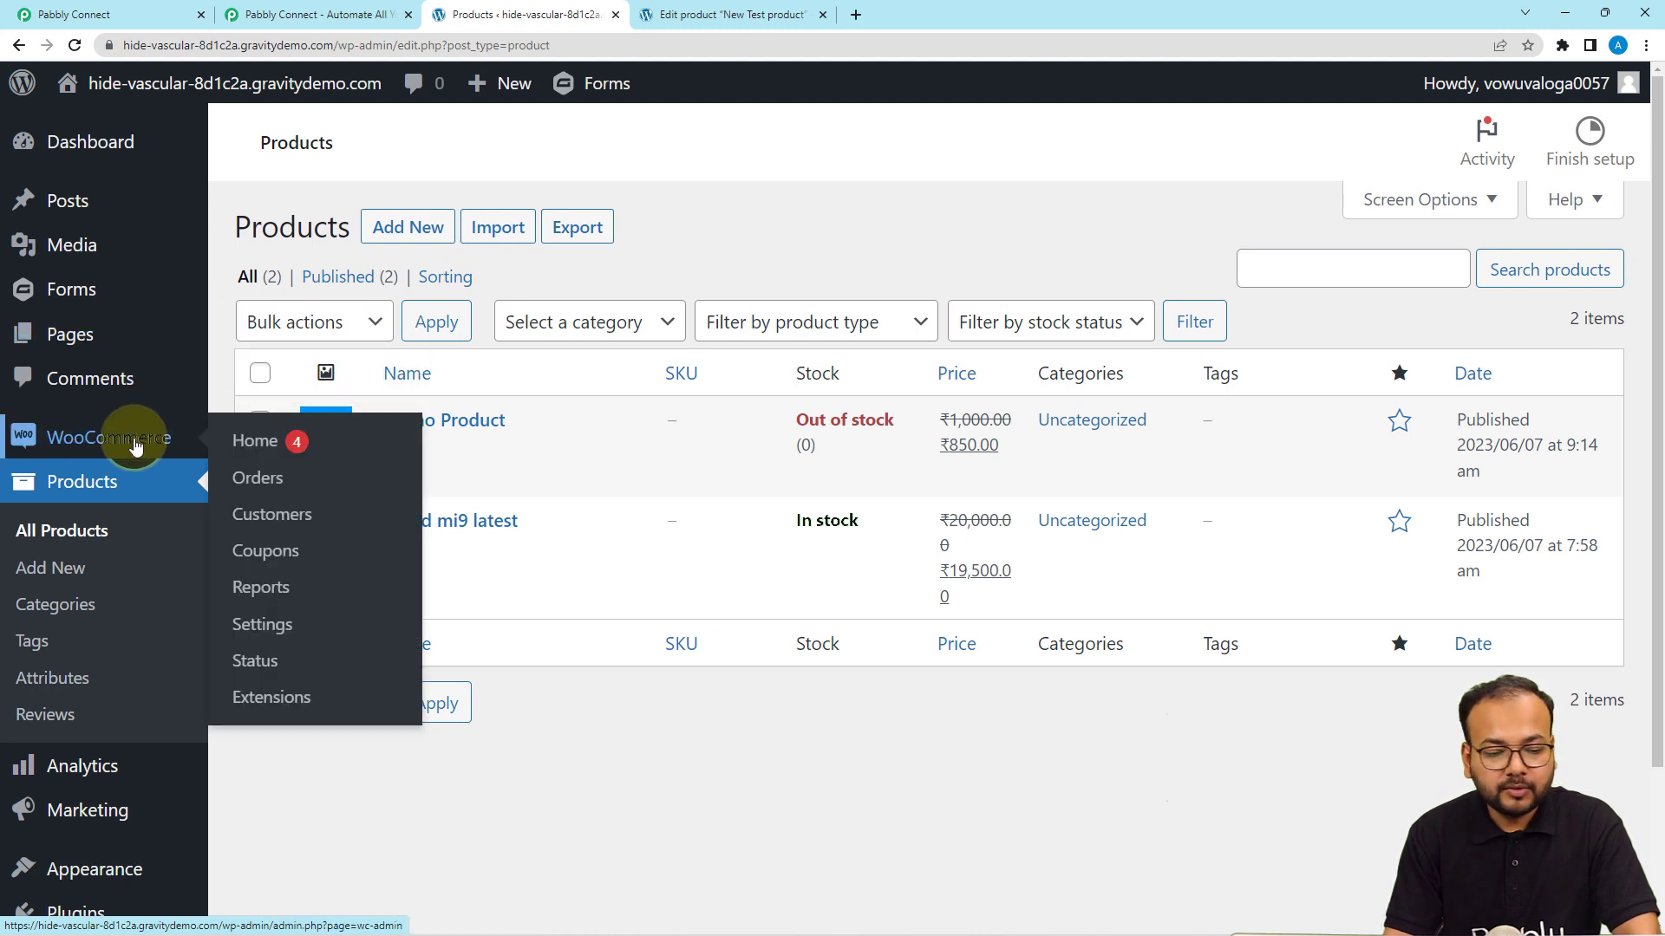
click(236, 624)
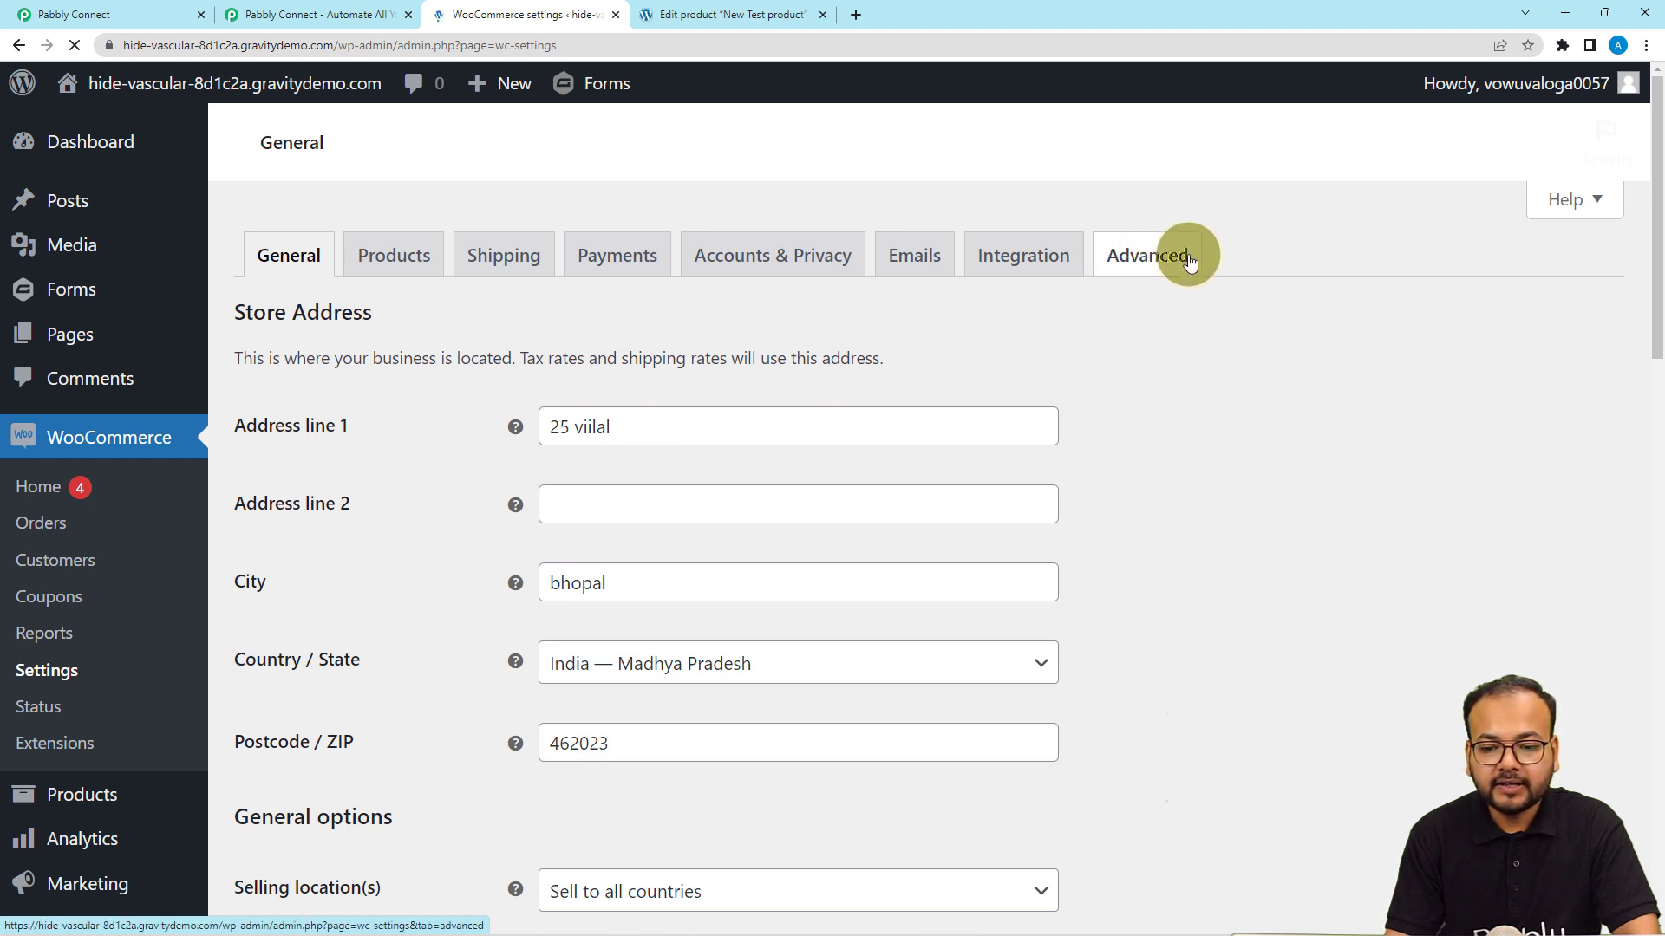
click(1160, 260)
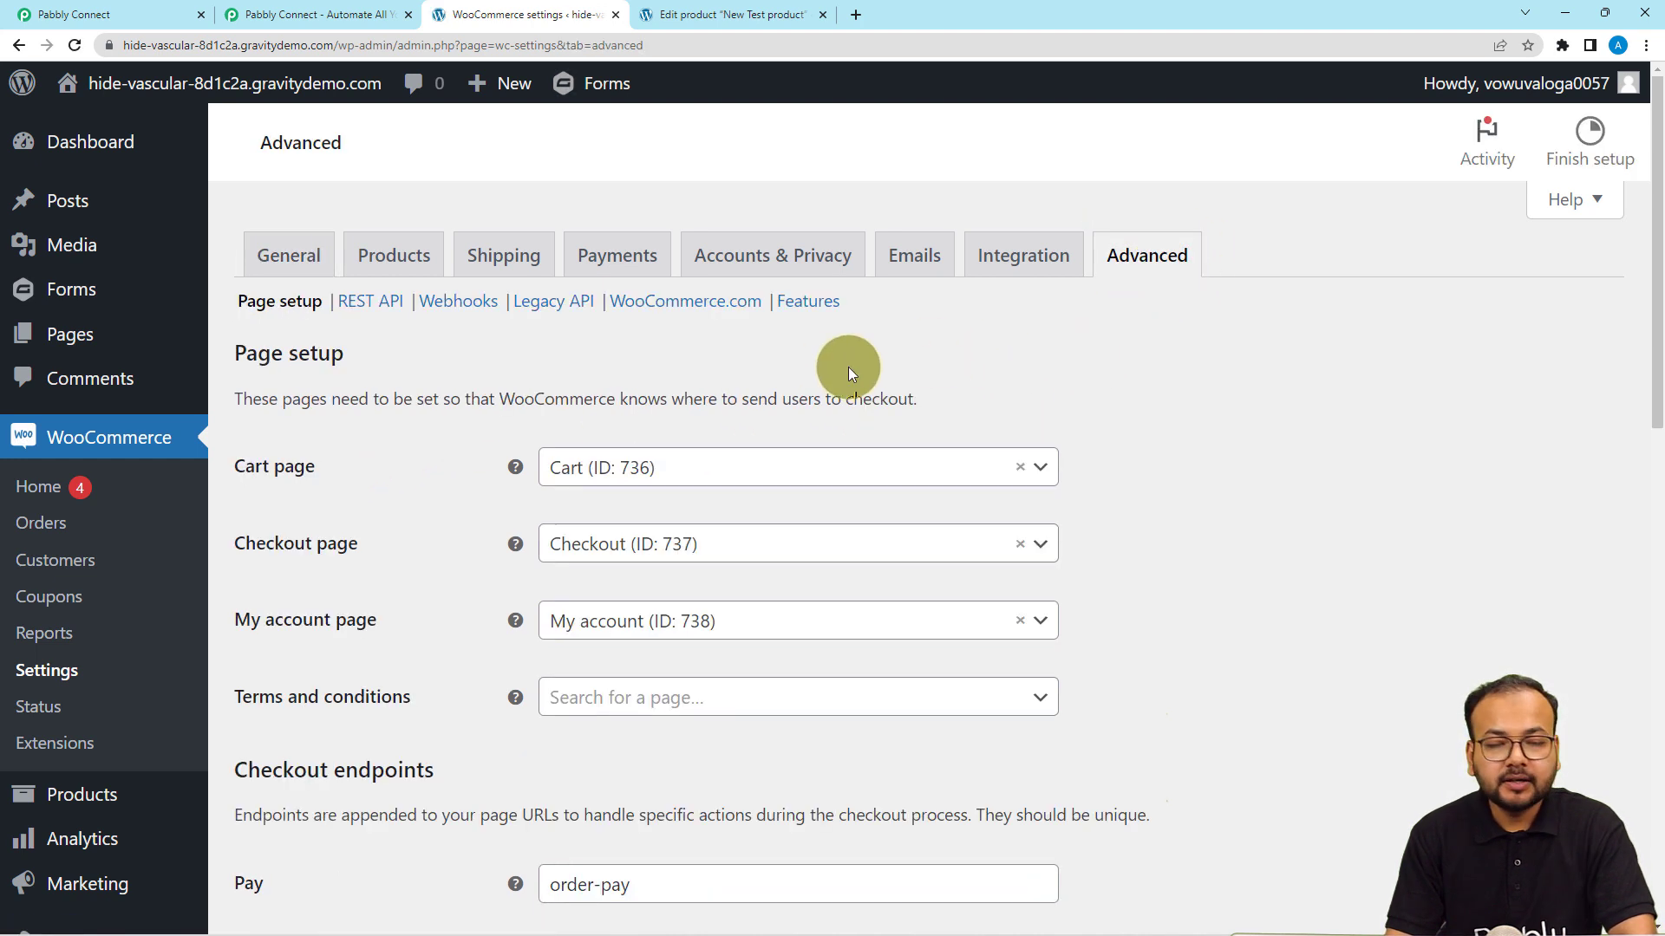
click(363, 311)
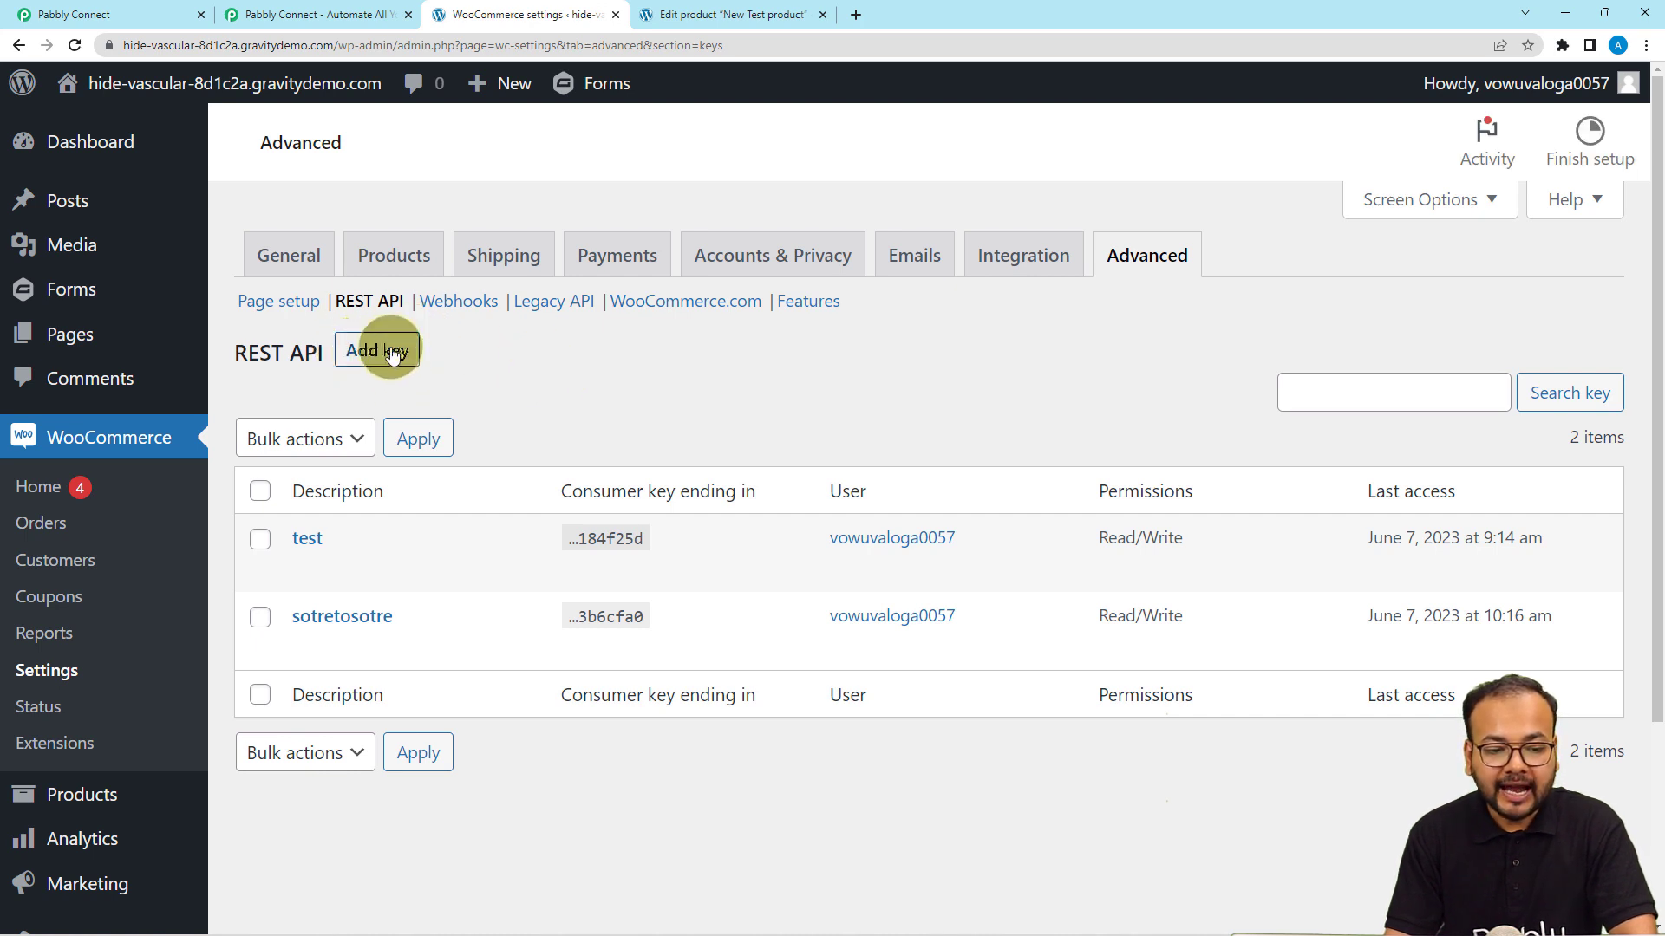
click(362, 351)
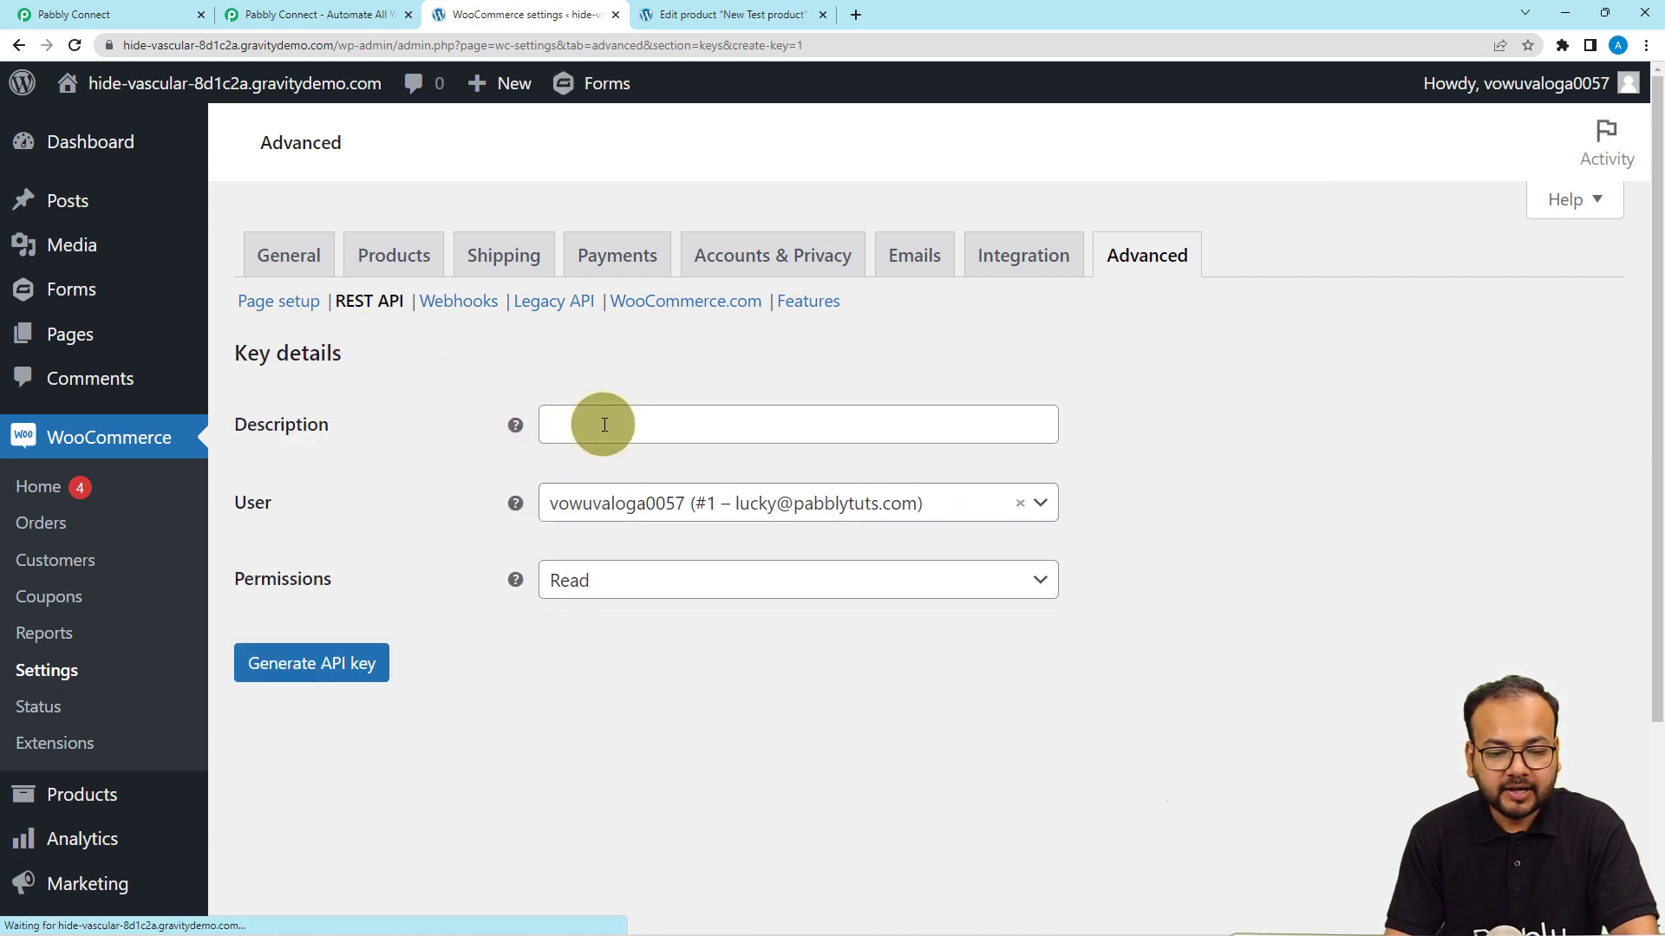
Generate a REST API key with the description import and Read/Write permissions, and copy its consumer key
click(605, 425)
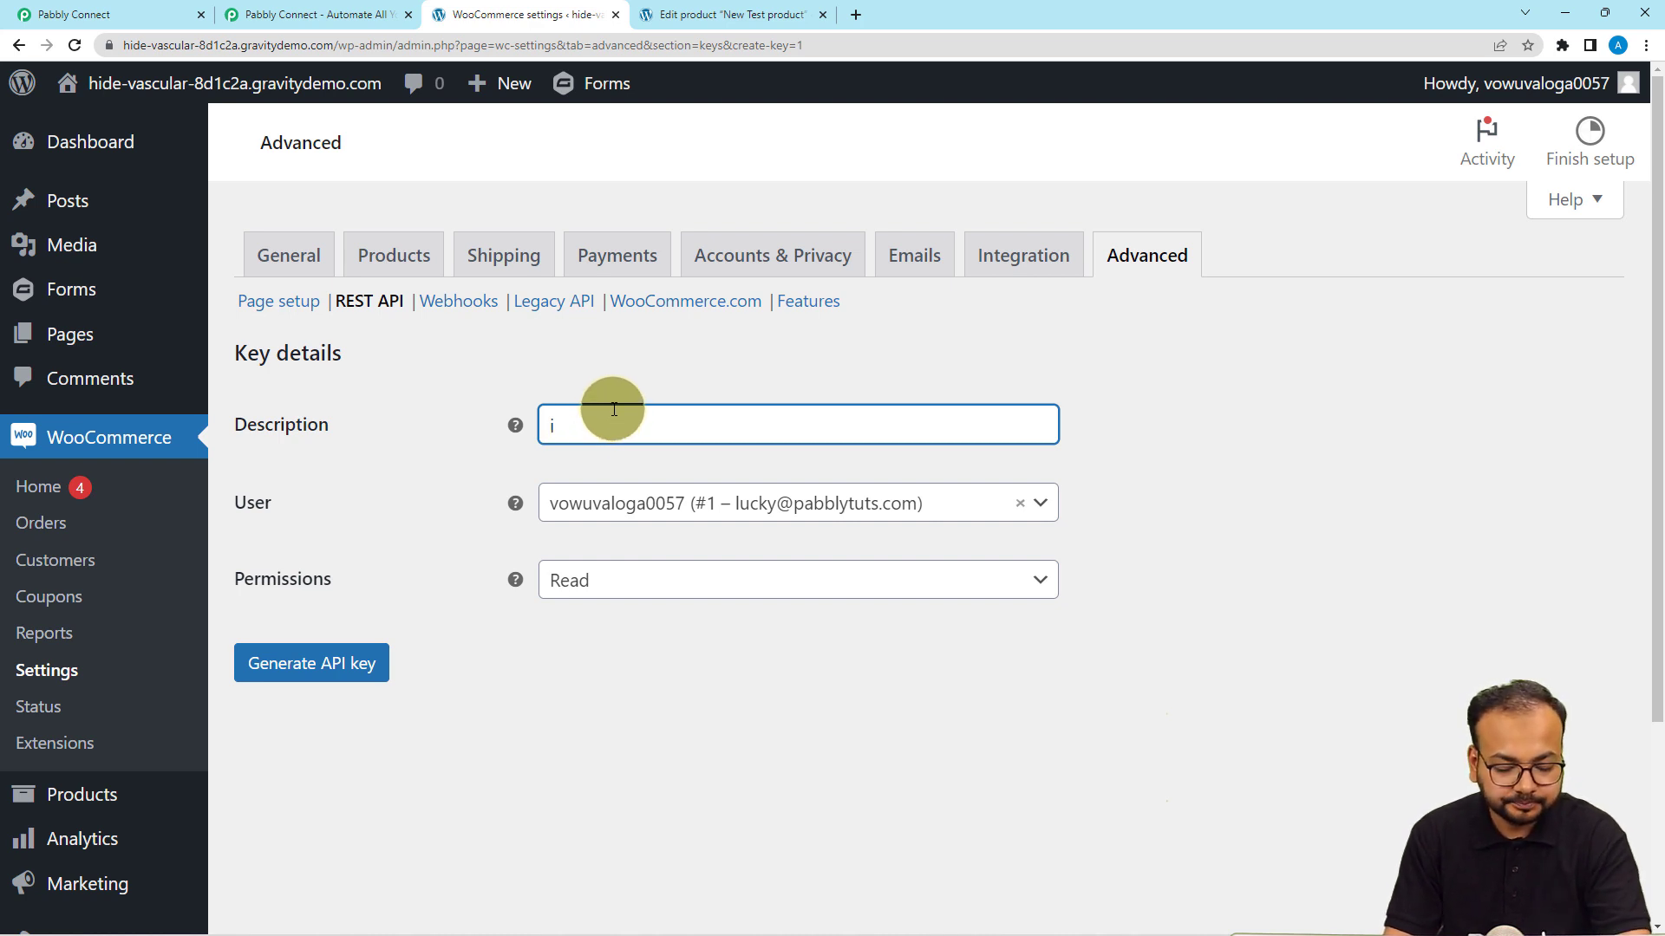
text(import)
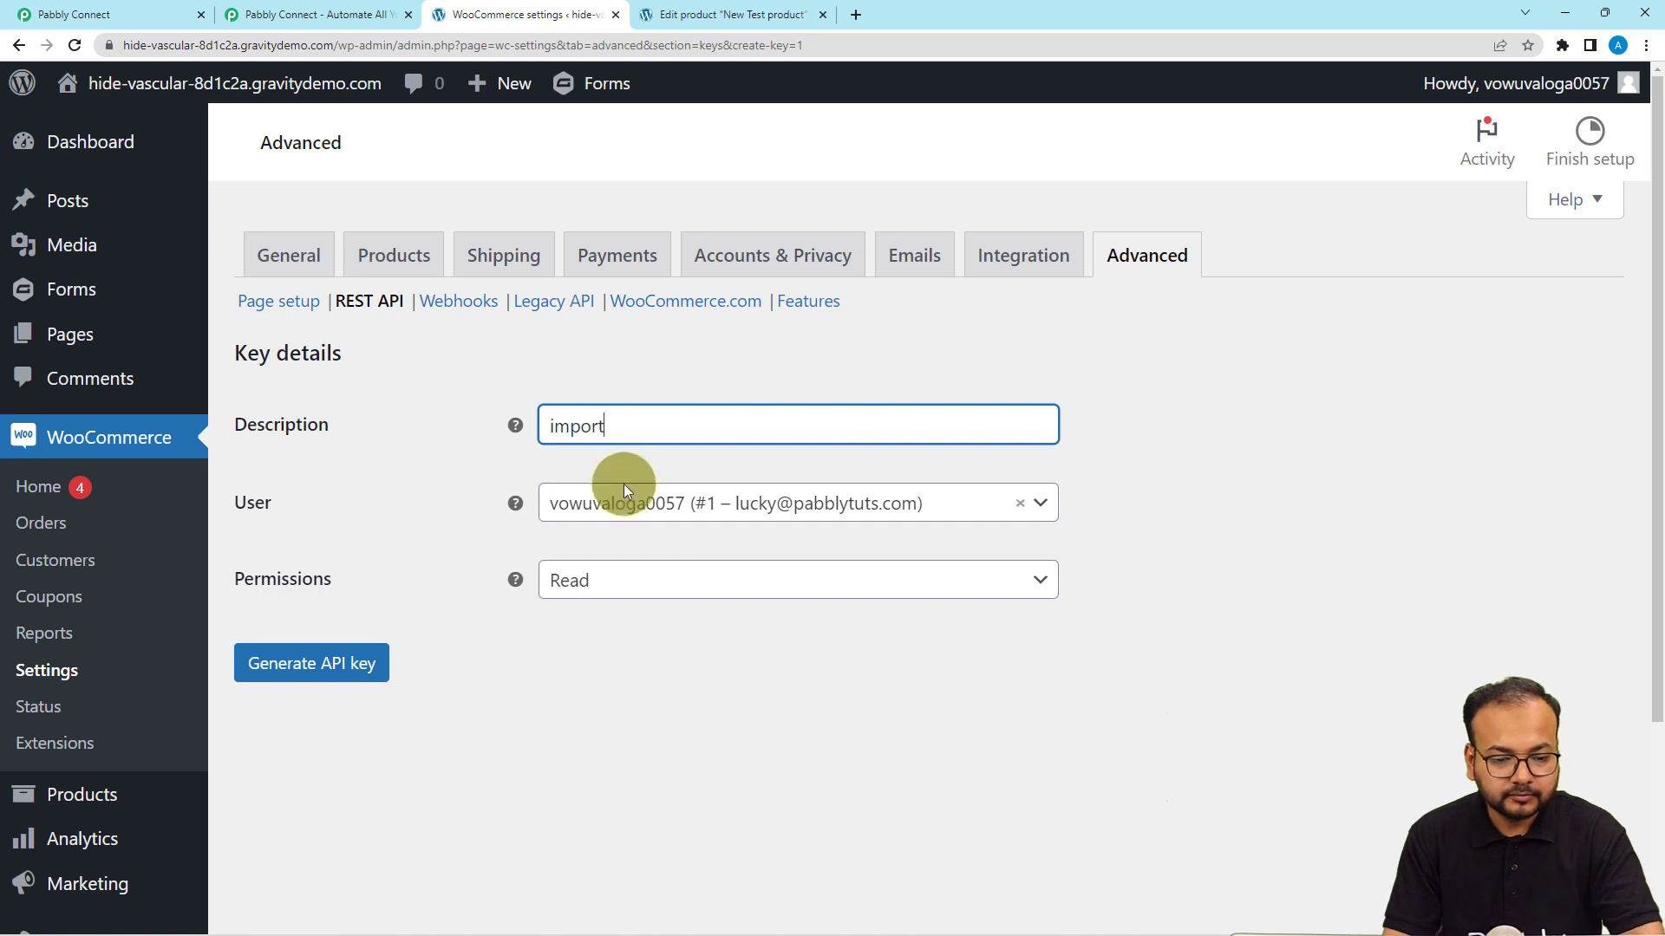
click(469, 439)
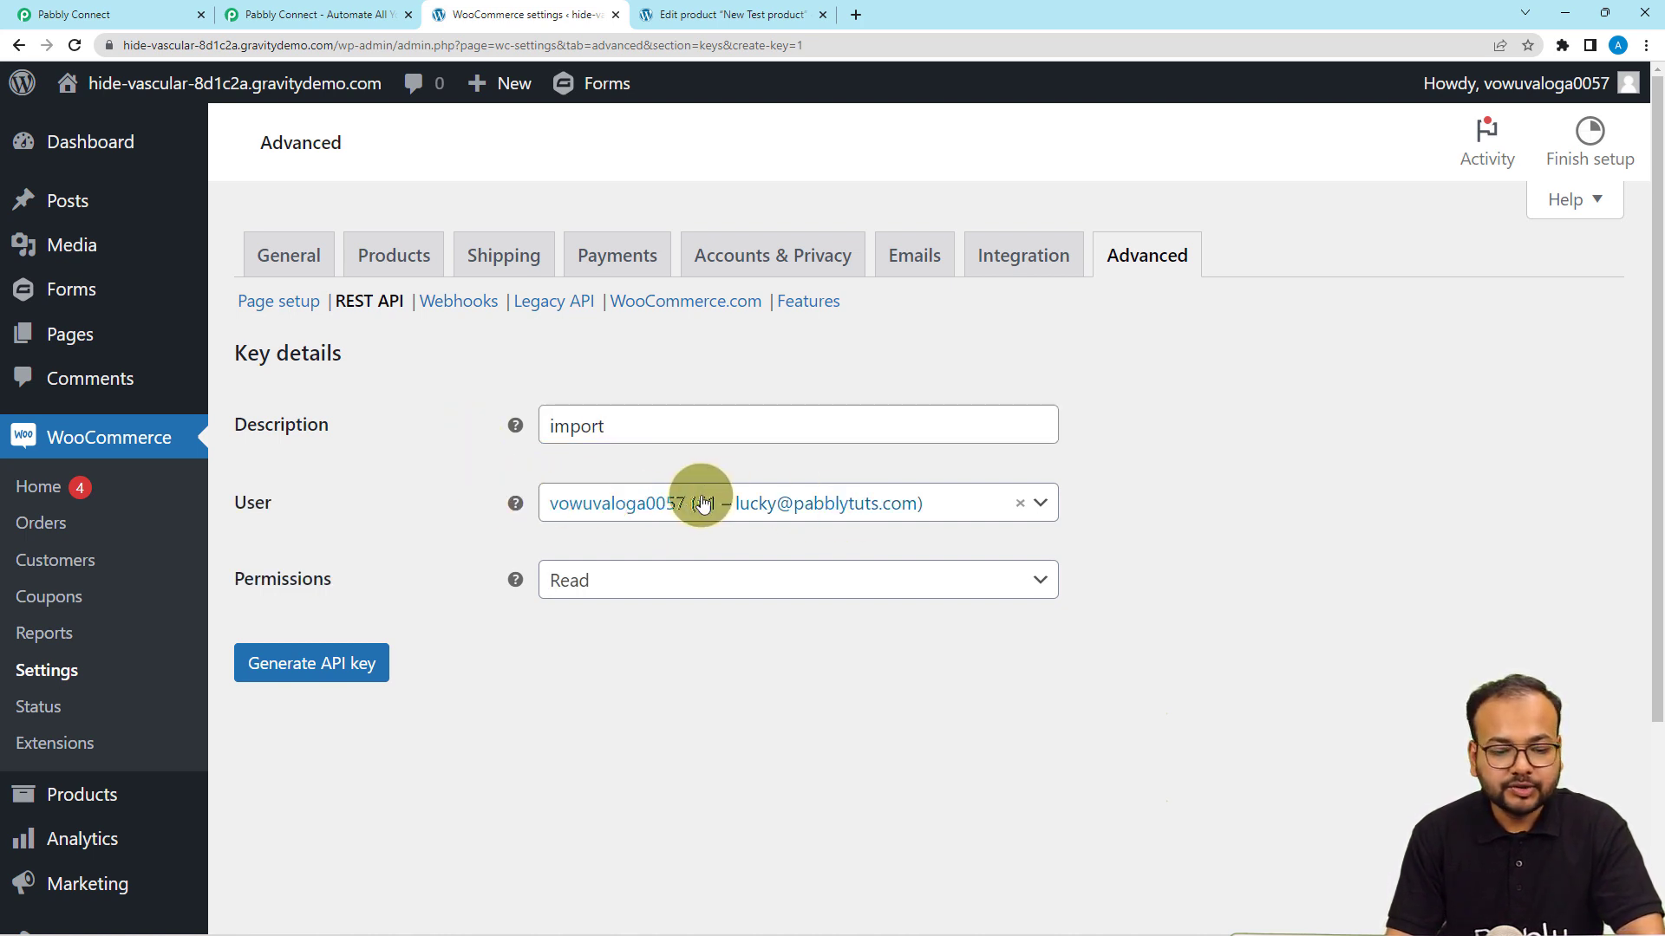
click(607, 588)
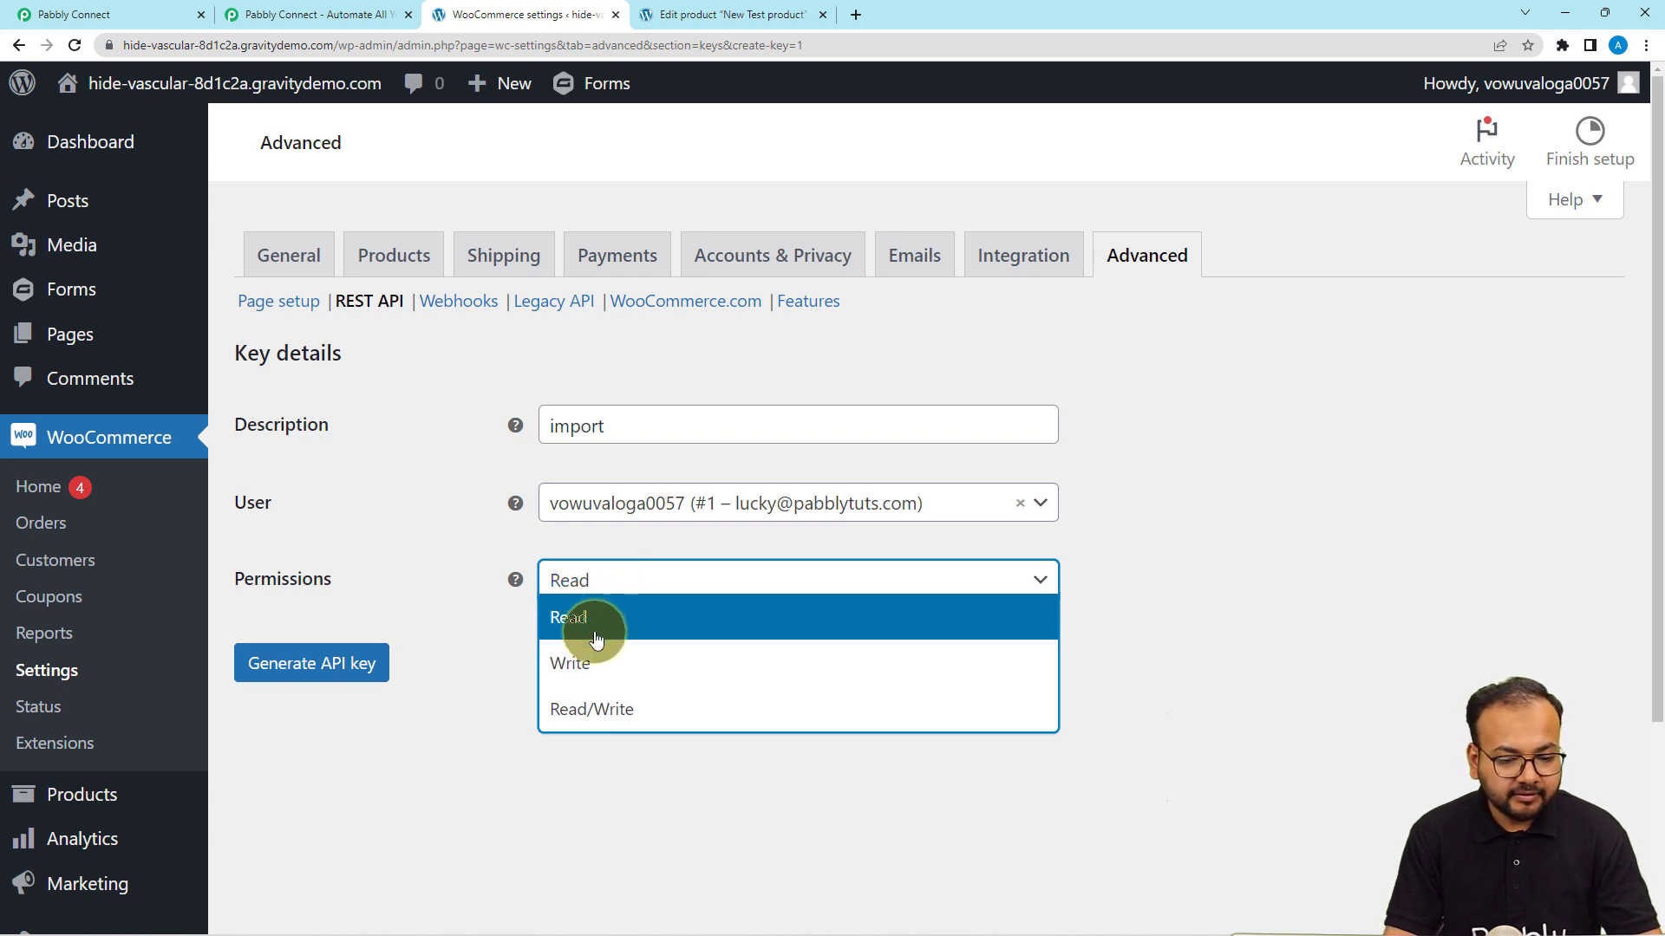
click(619, 707)
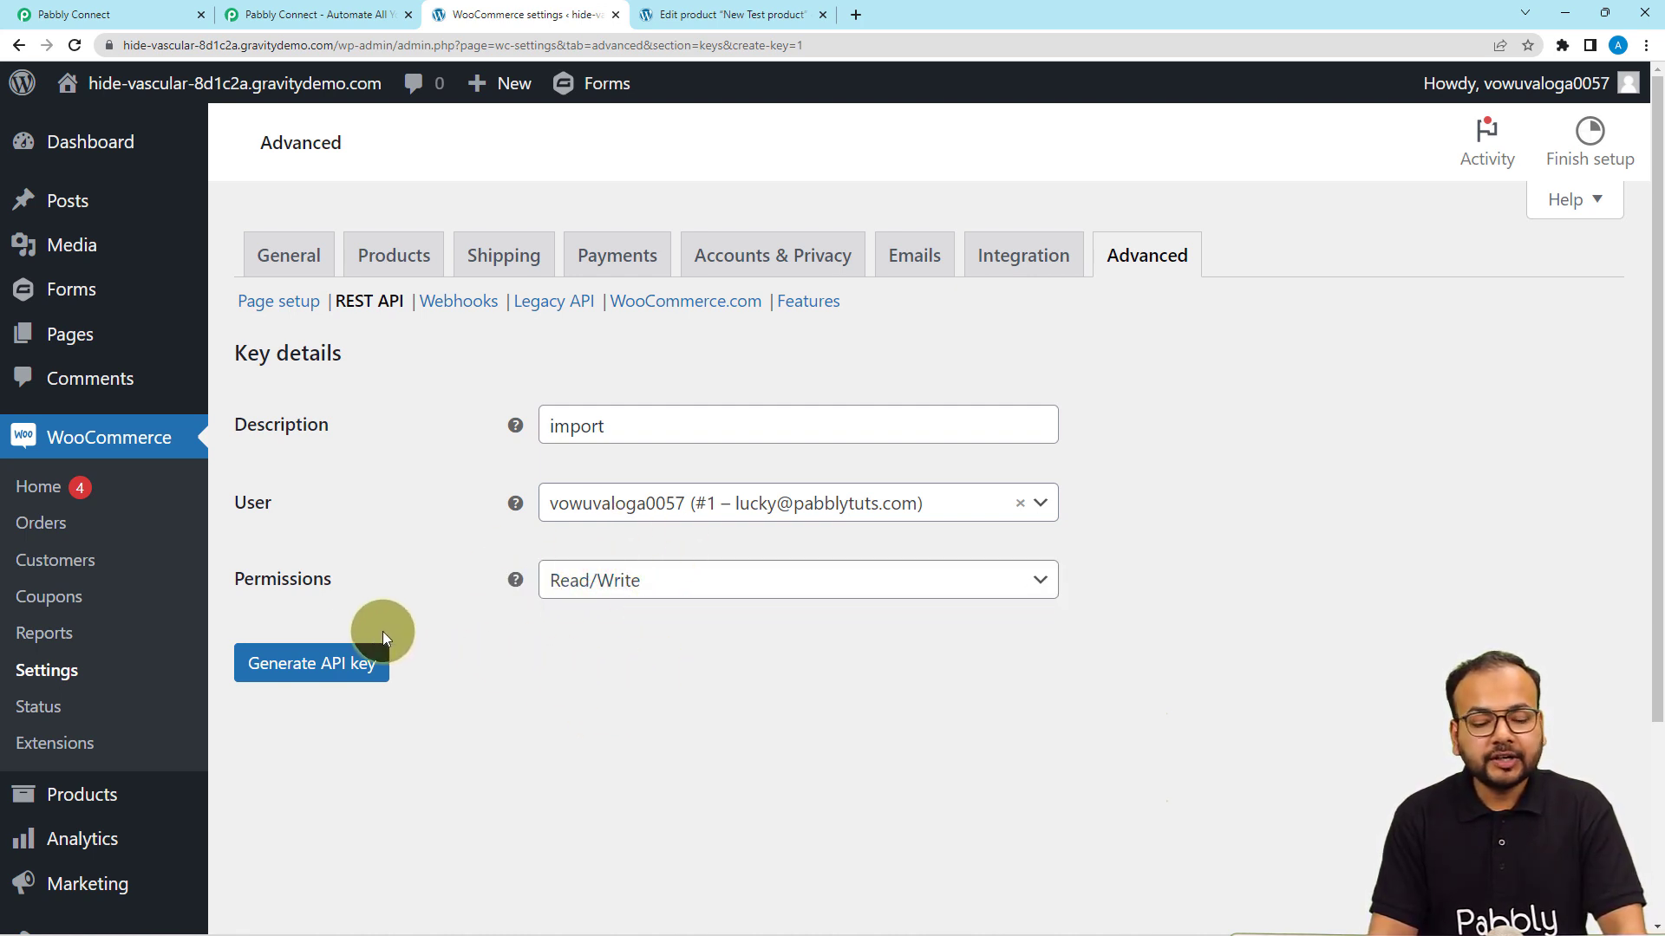
click(363, 666)
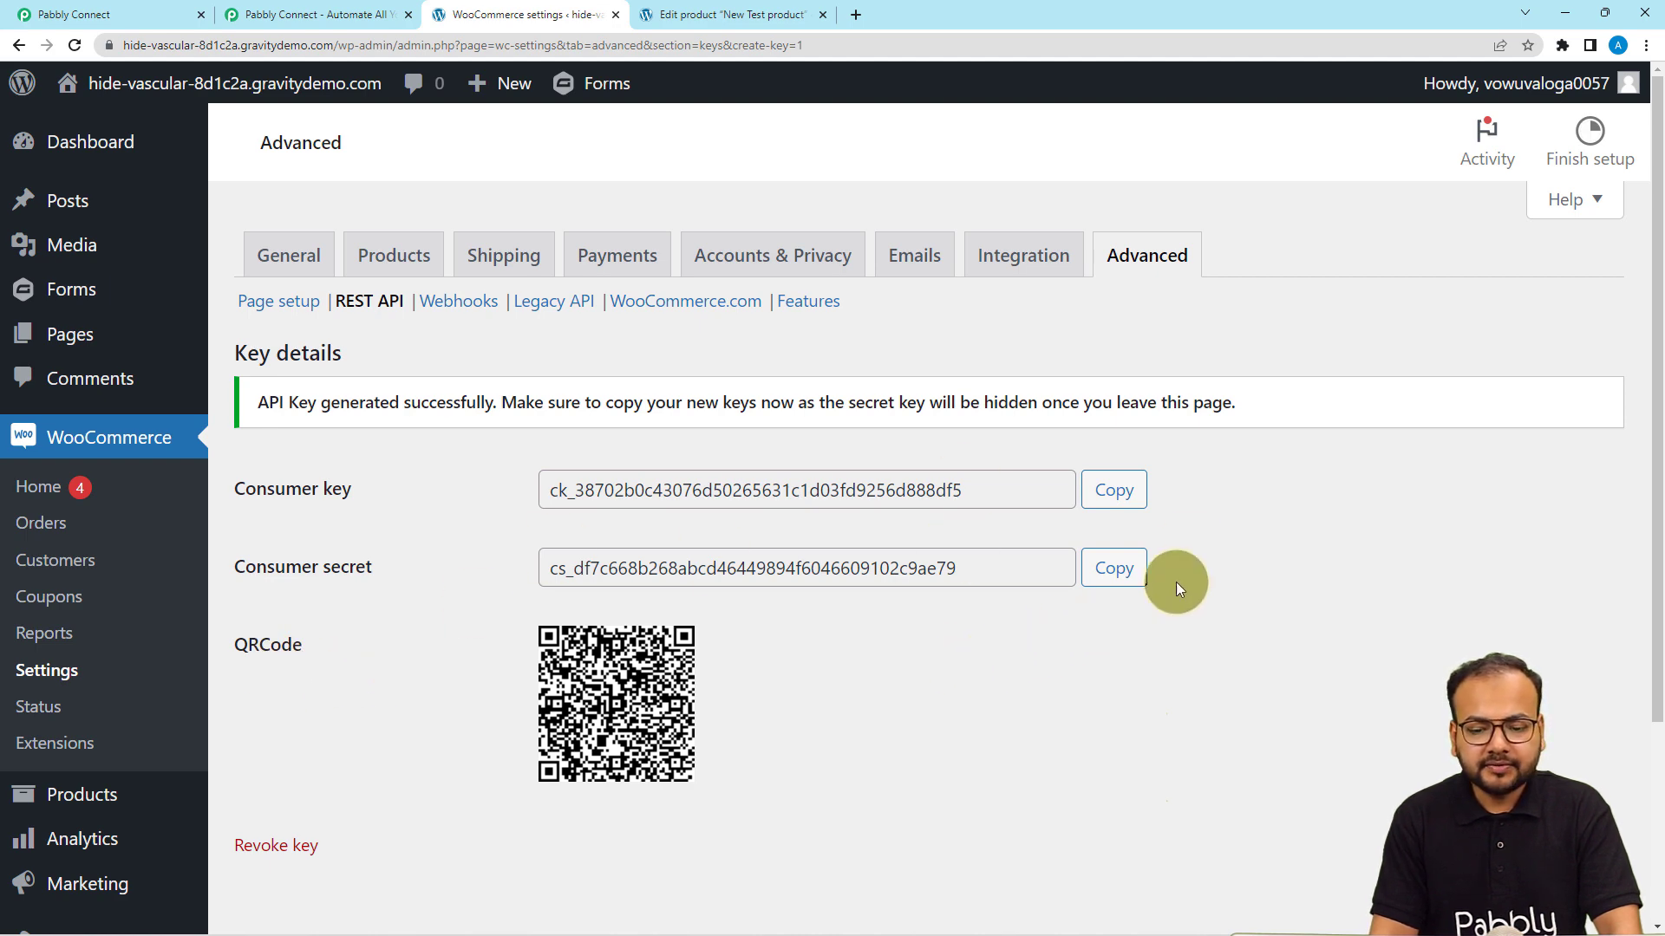
click(1130, 492)
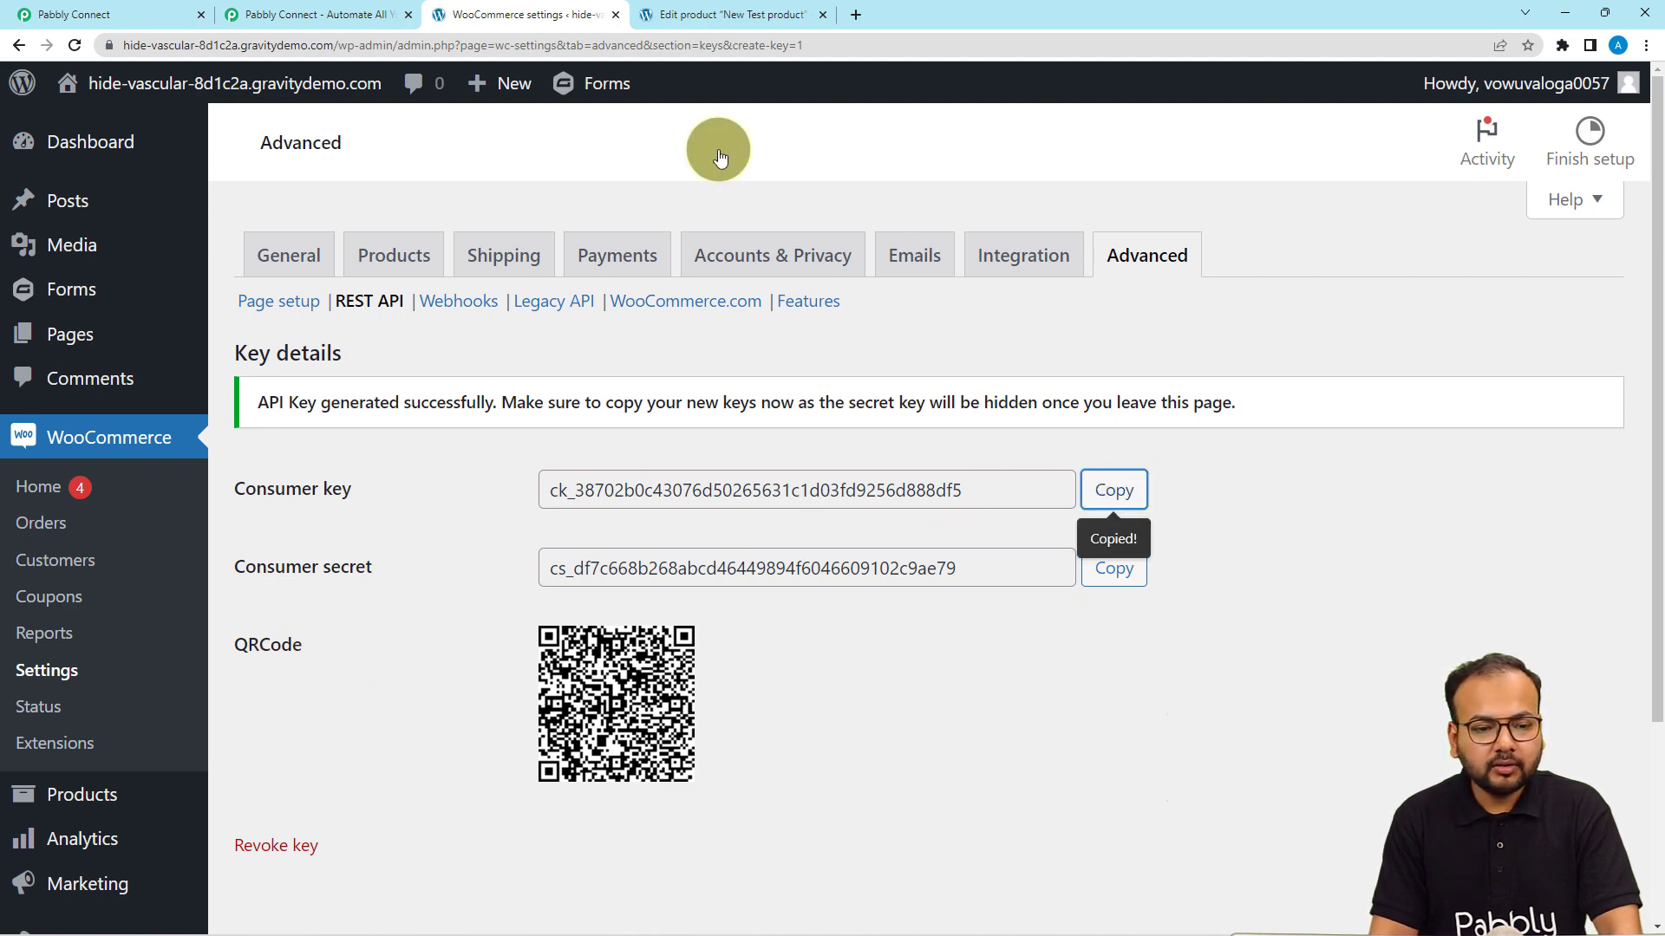
In Pabbly Connect, paste the generated REST API consumer key and consumer secret into the new WooCommerce connection's matching fields
click(173, 15)
right_click(845, 440)
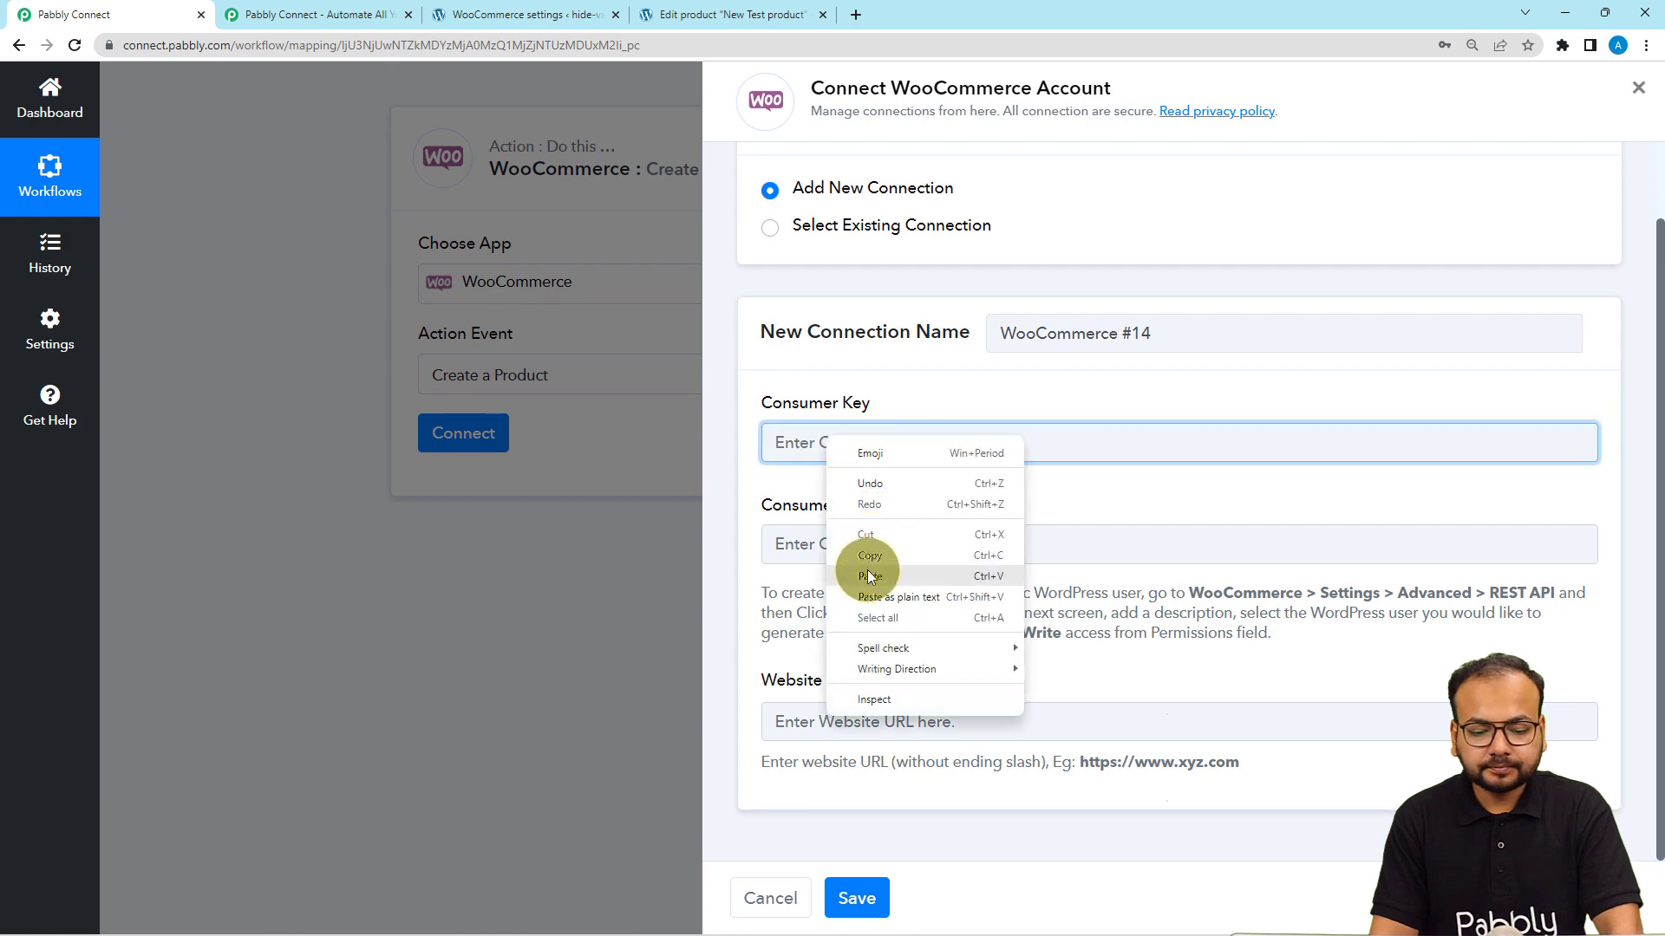
click(865, 565)
click(460, 15)
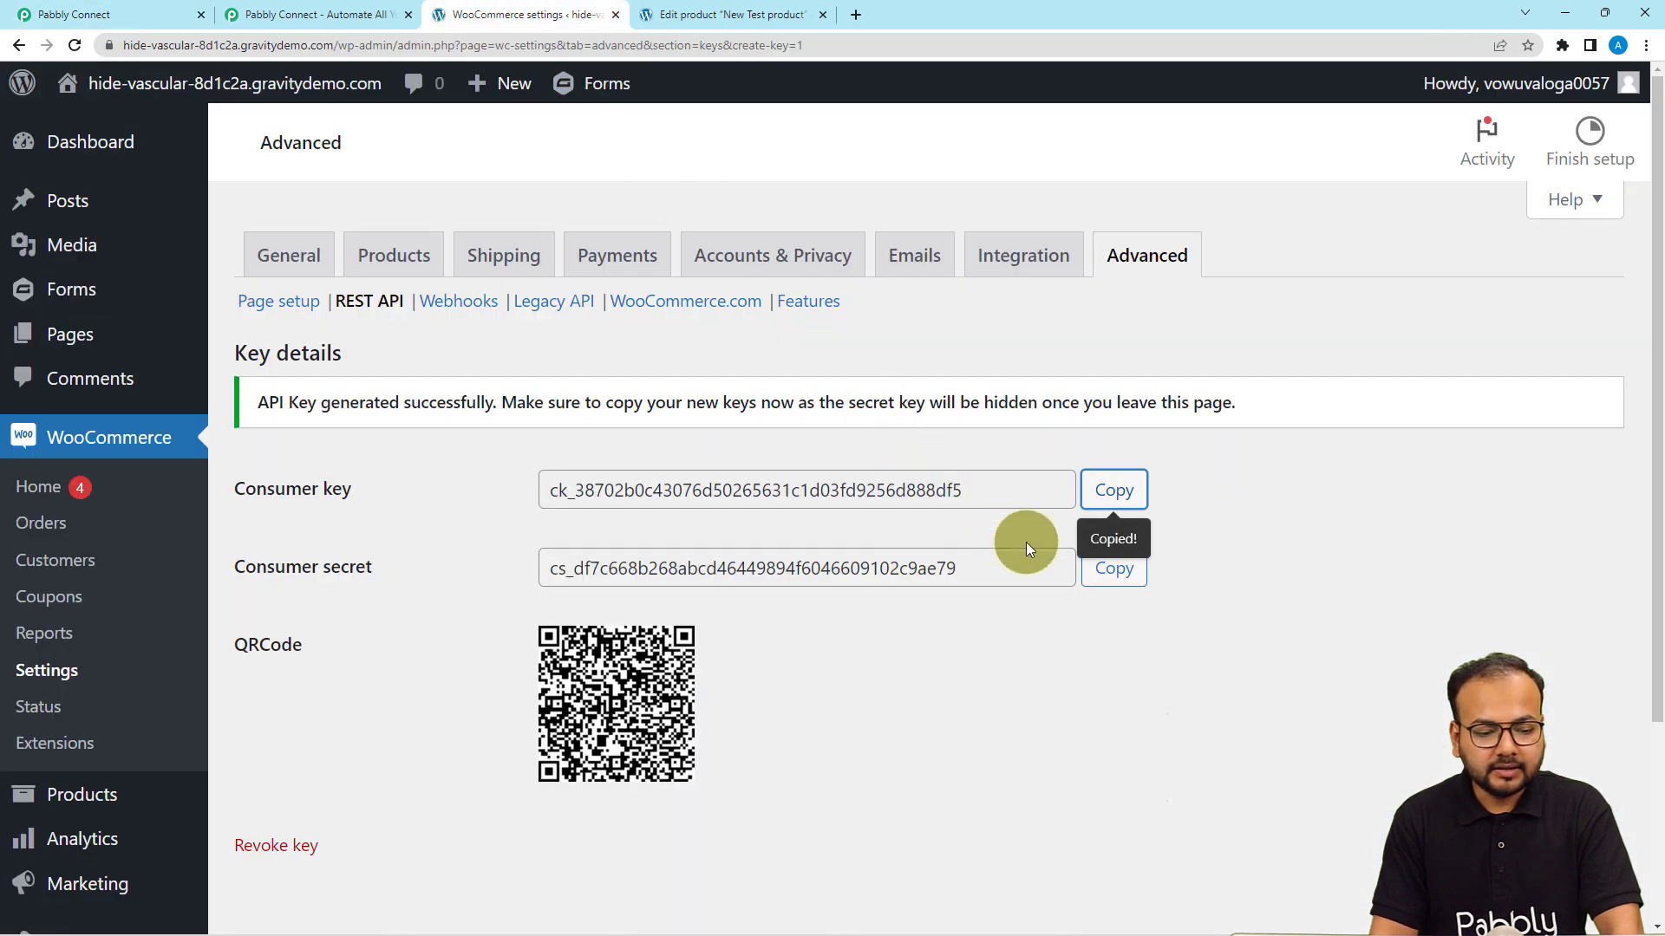
click(1130, 579)
click(130, 15)
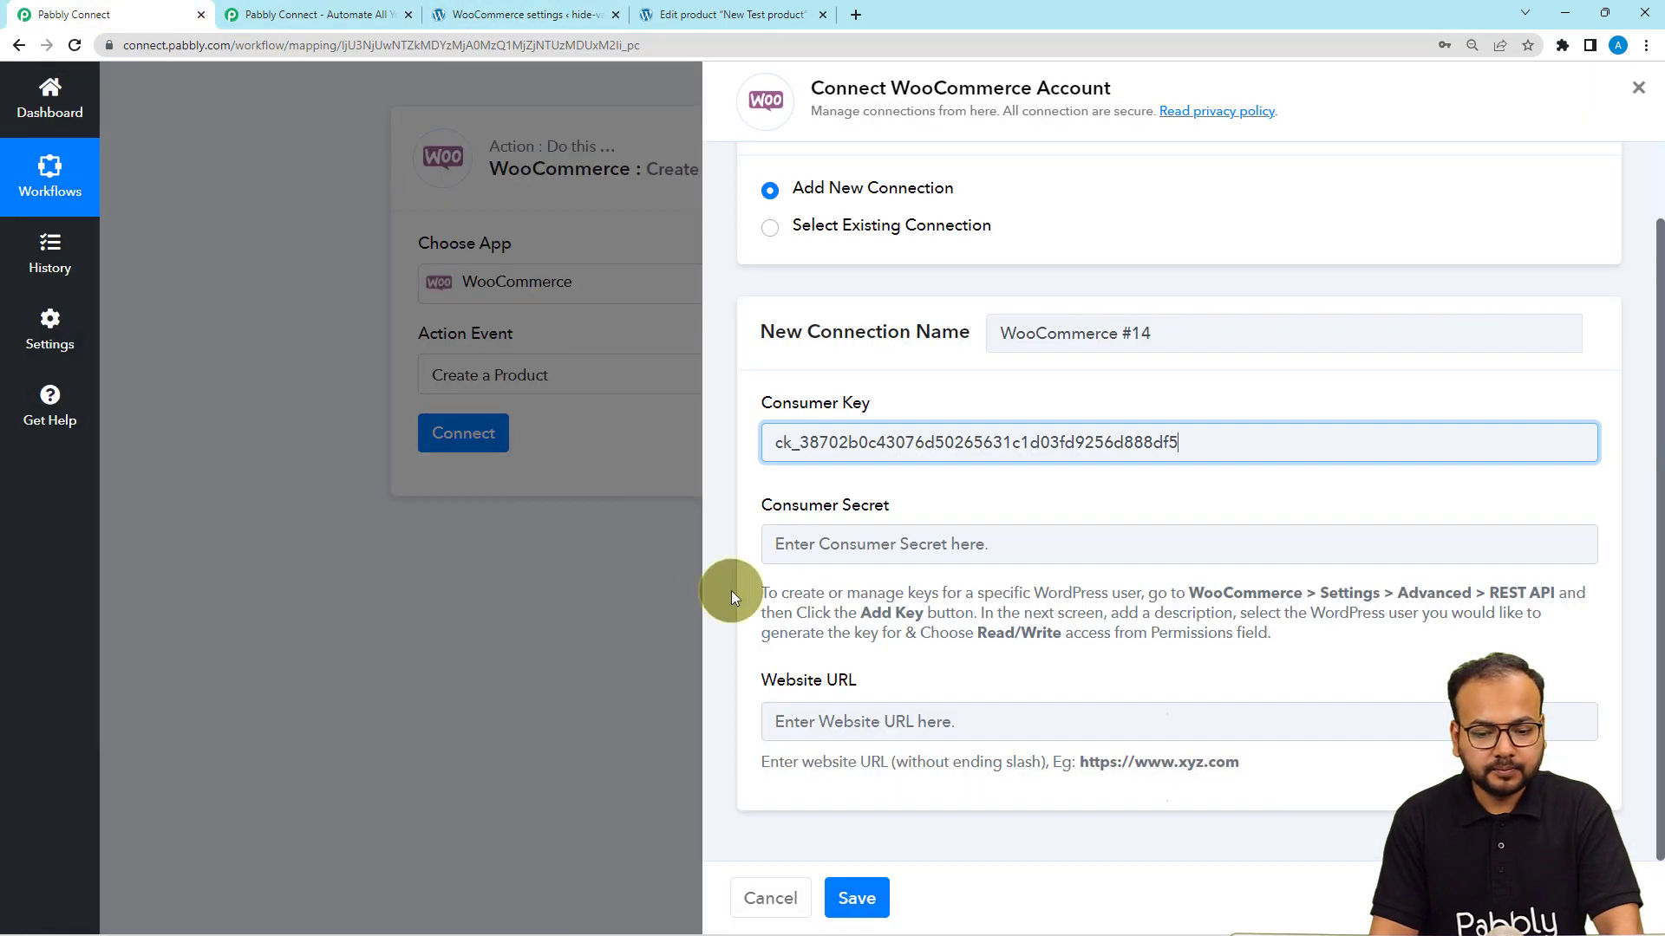
right_click(799, 546)
click(850, 736)
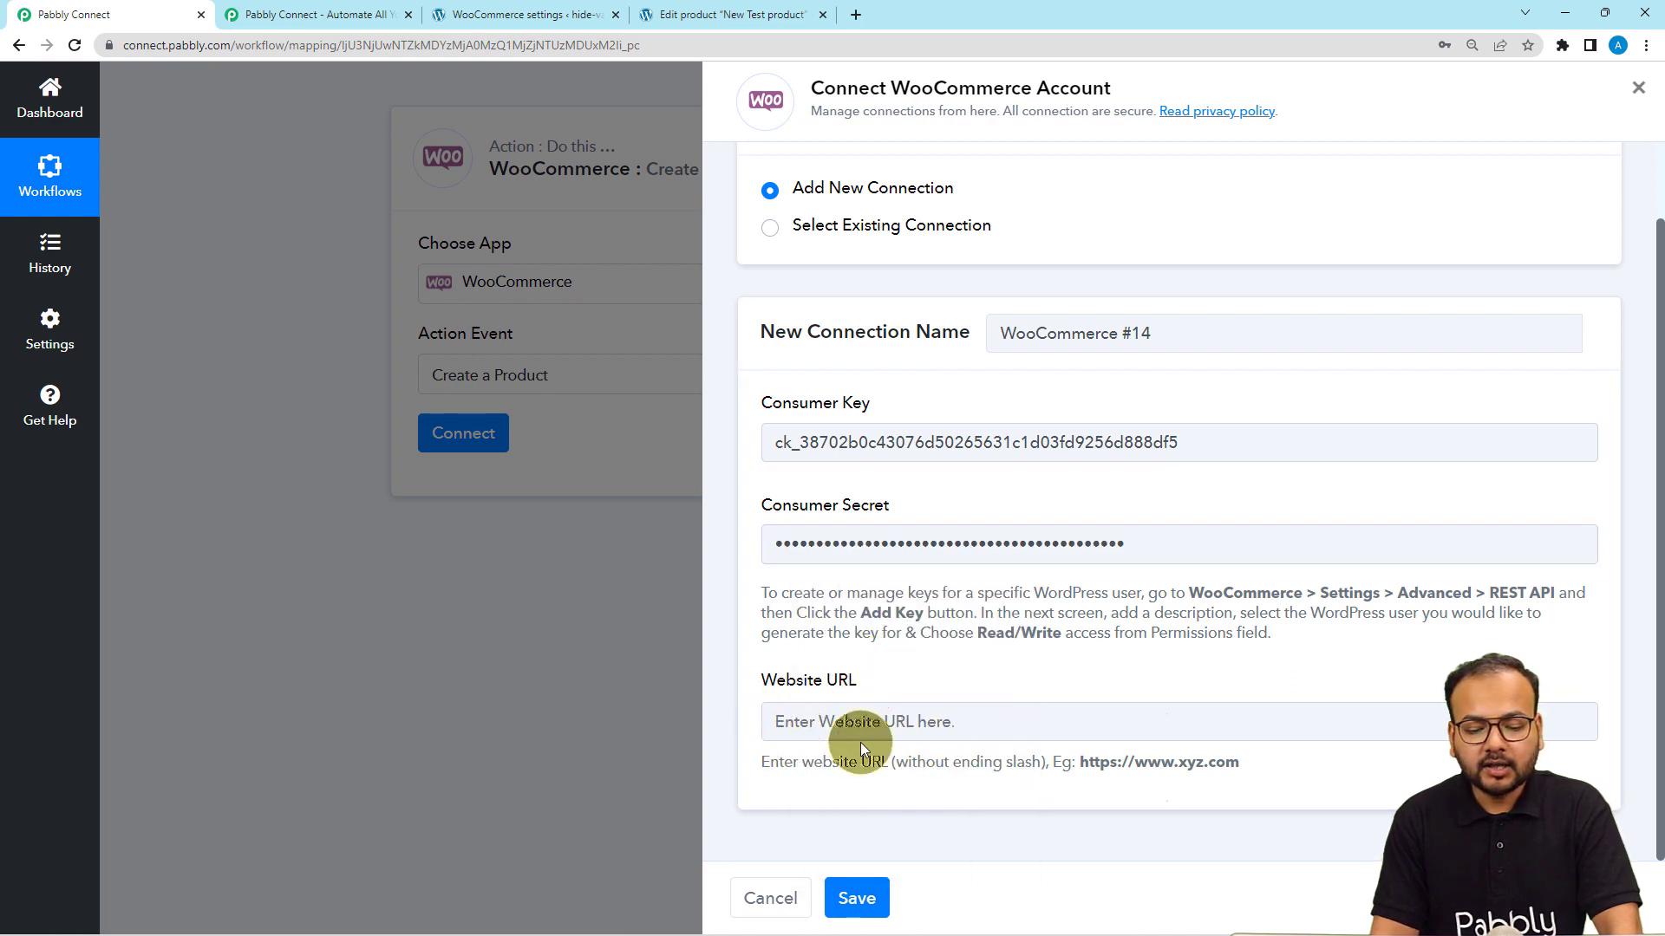
Switch back to the other store's WordPress admin and copy the base website address from its page URL
click(481, 14)
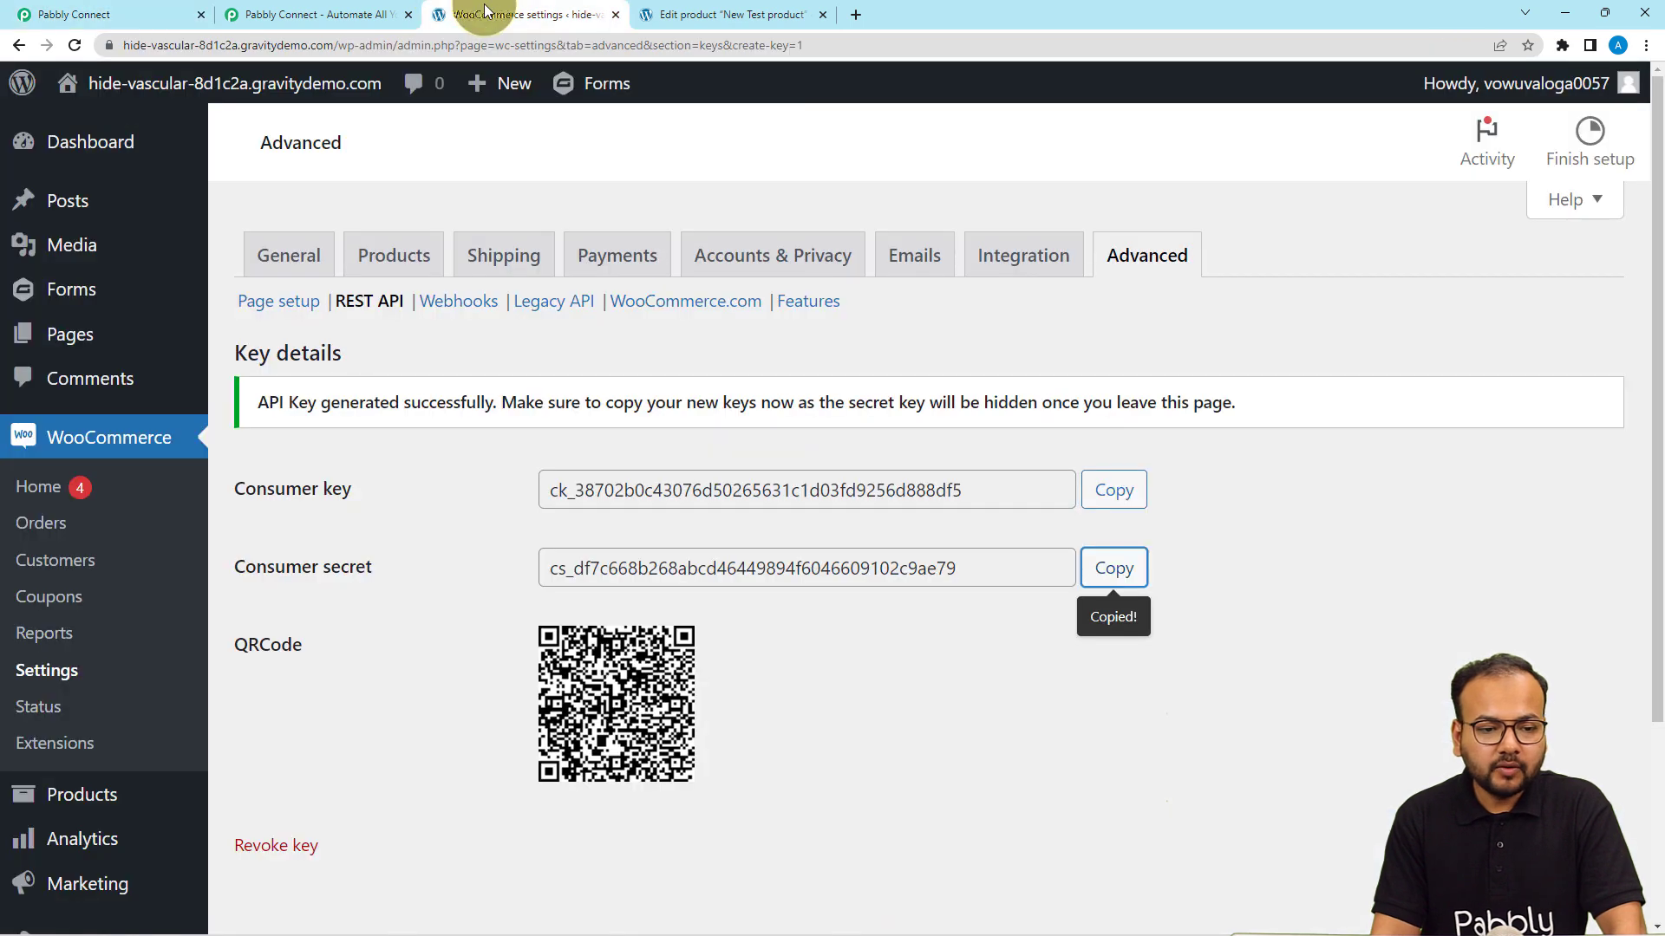
double_click(202, 48)
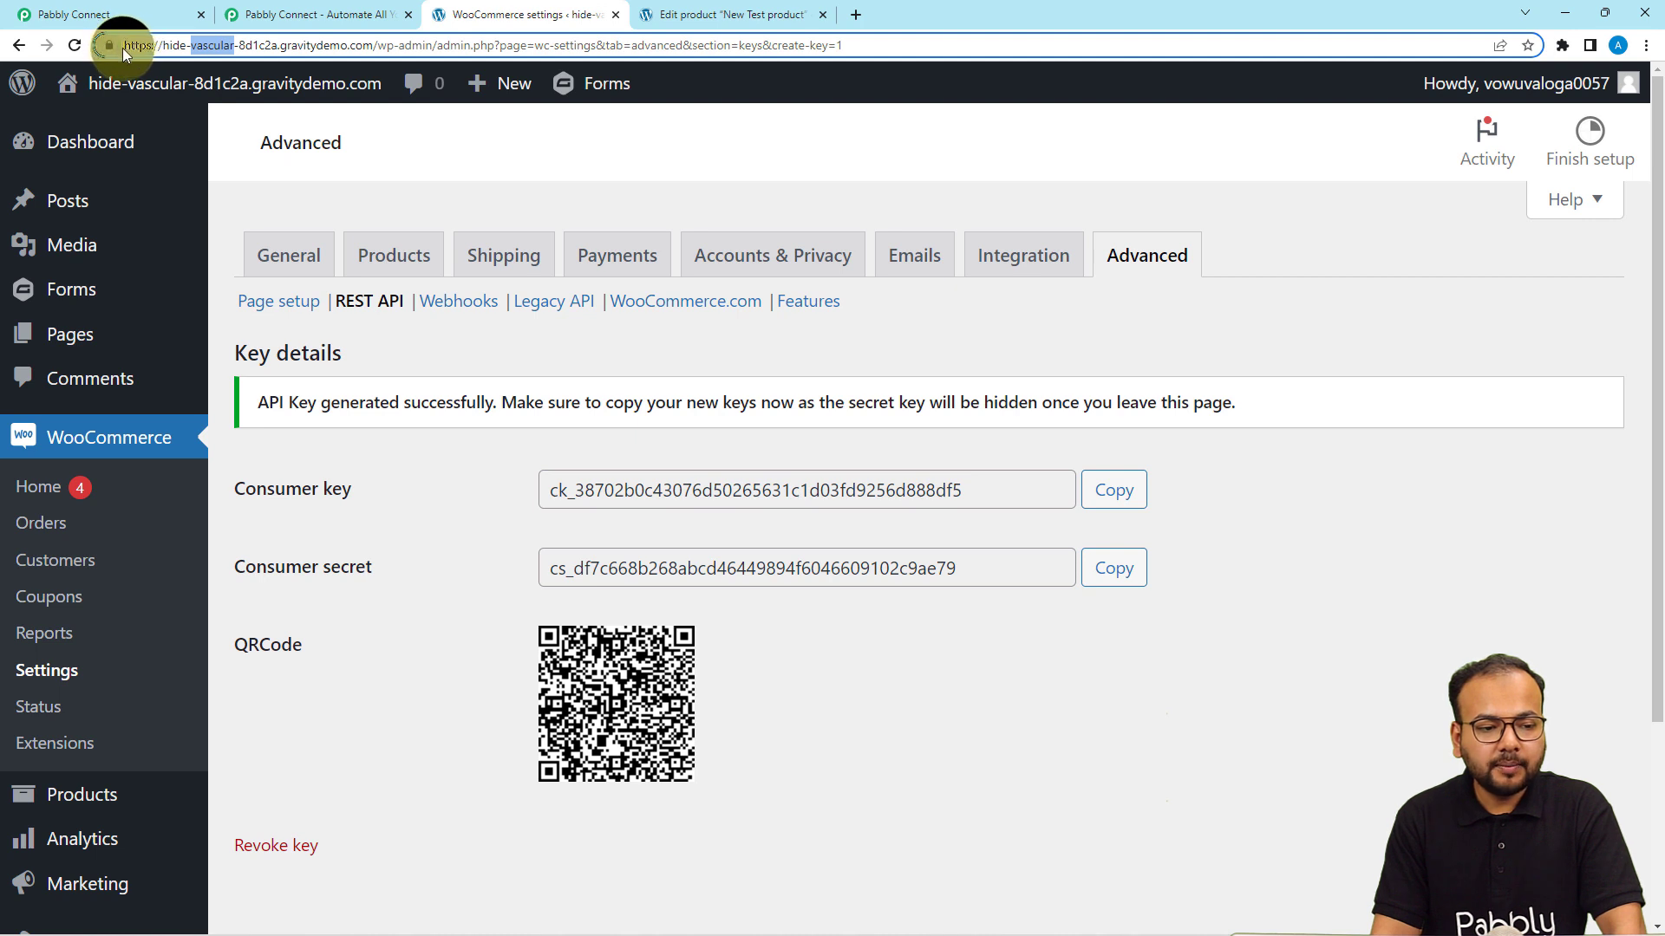
drag(126, 46, 343, 46)
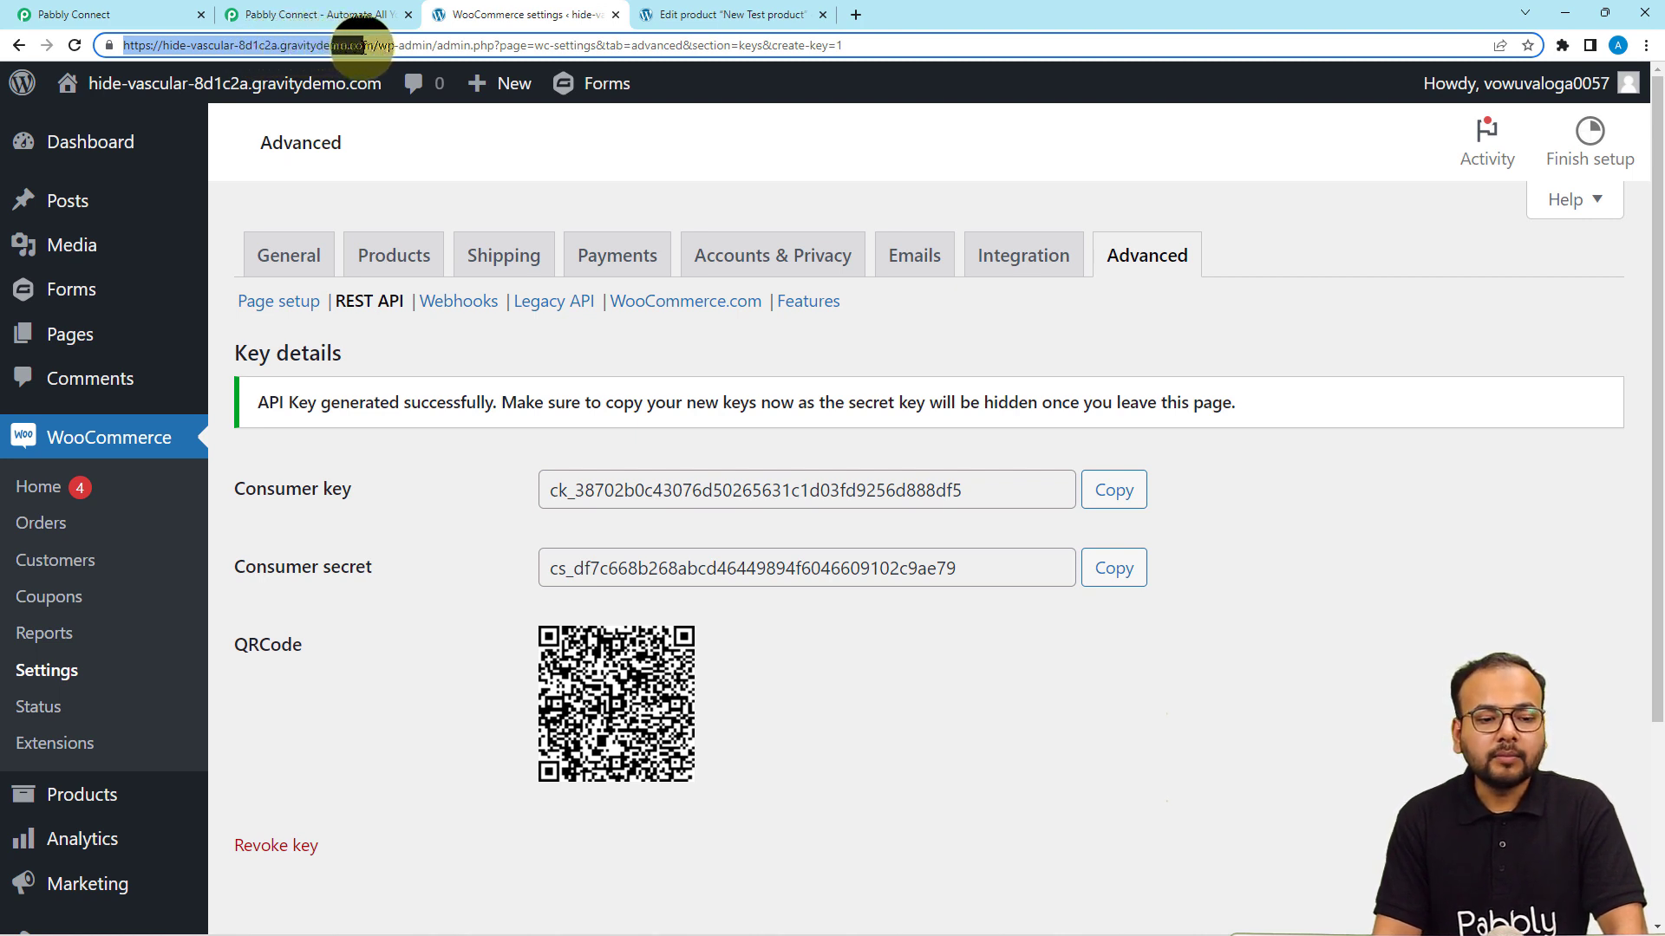
drag(377, 52, 391, 51)
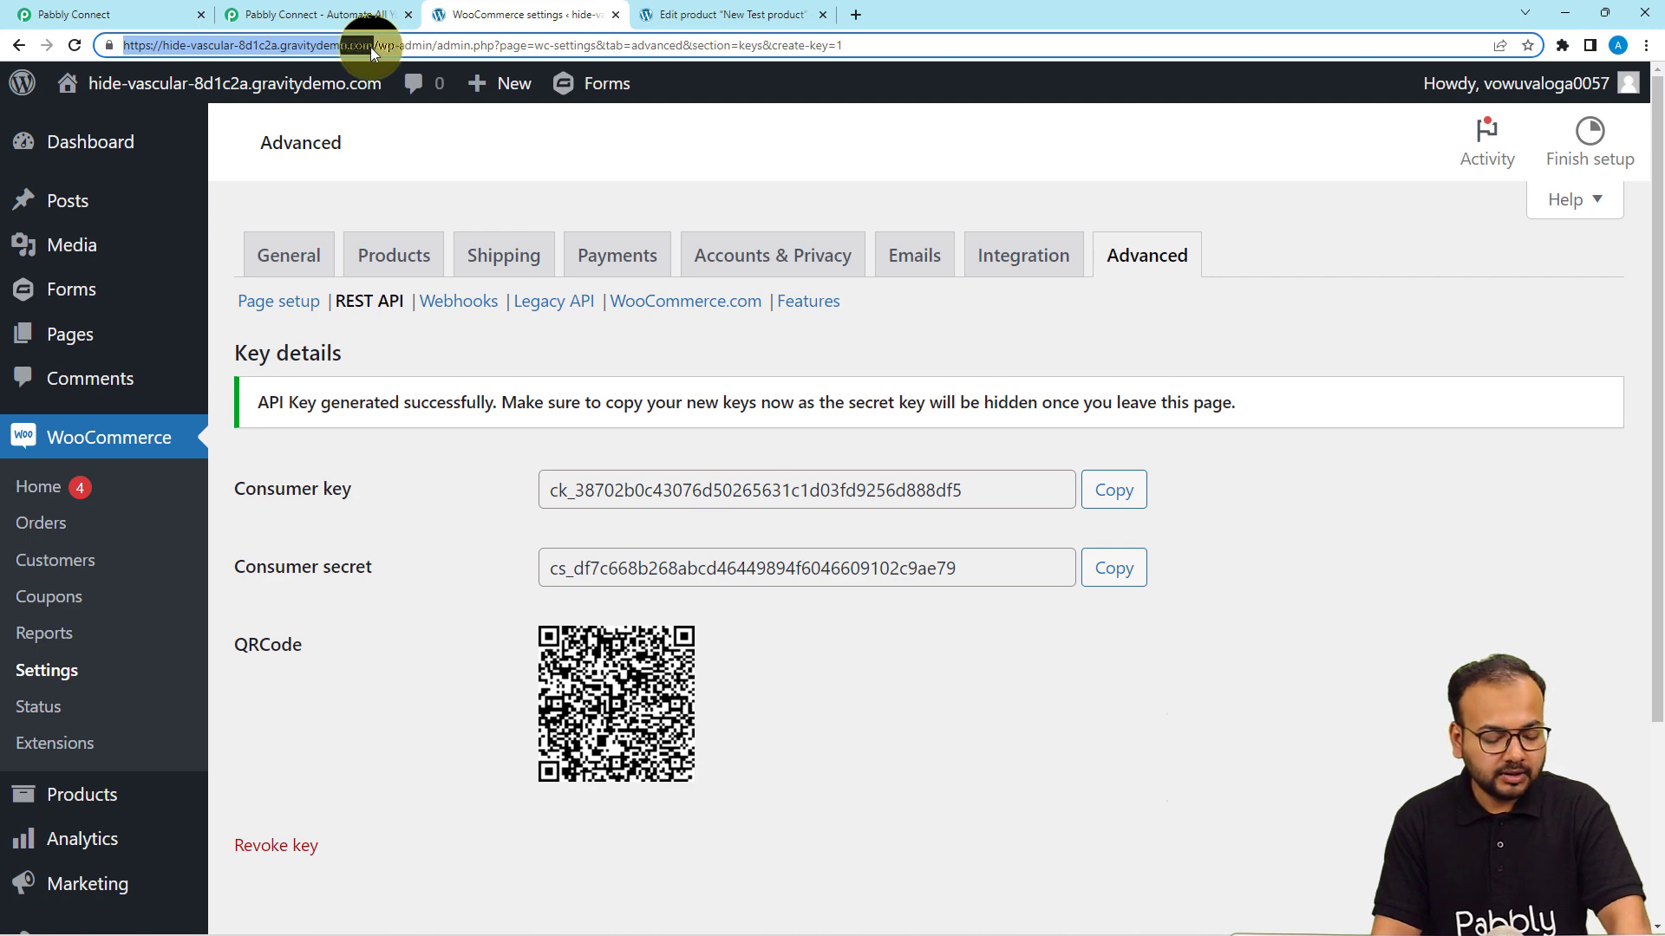
click(165, 14)
click(848, 722)
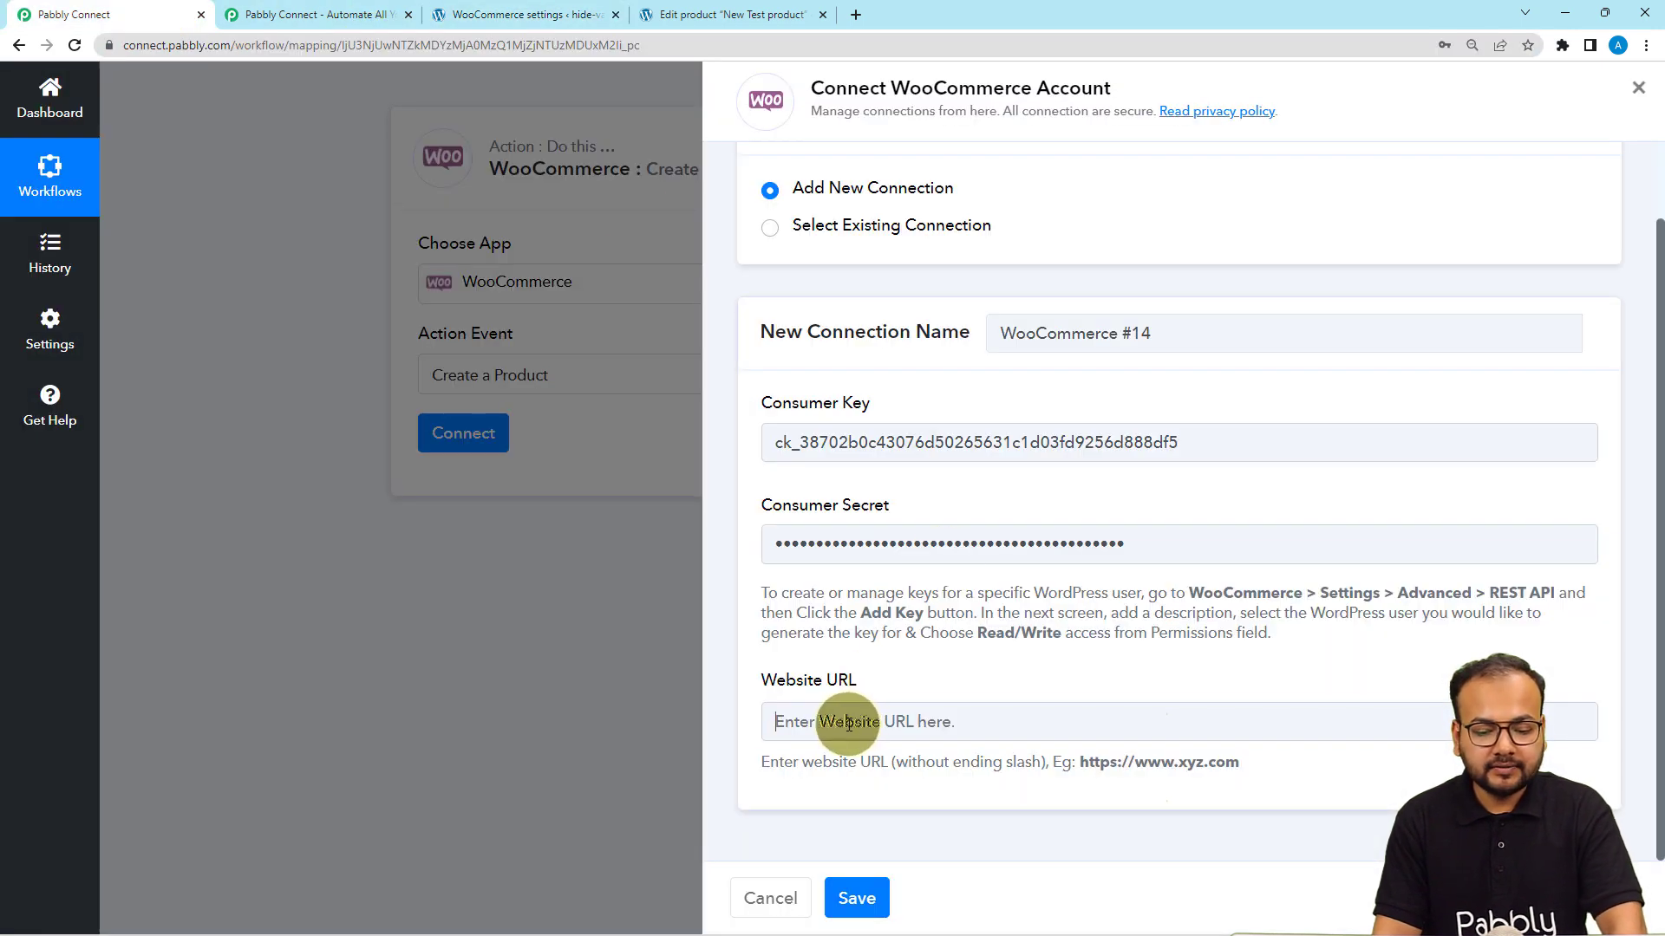
key(ctrl+v)
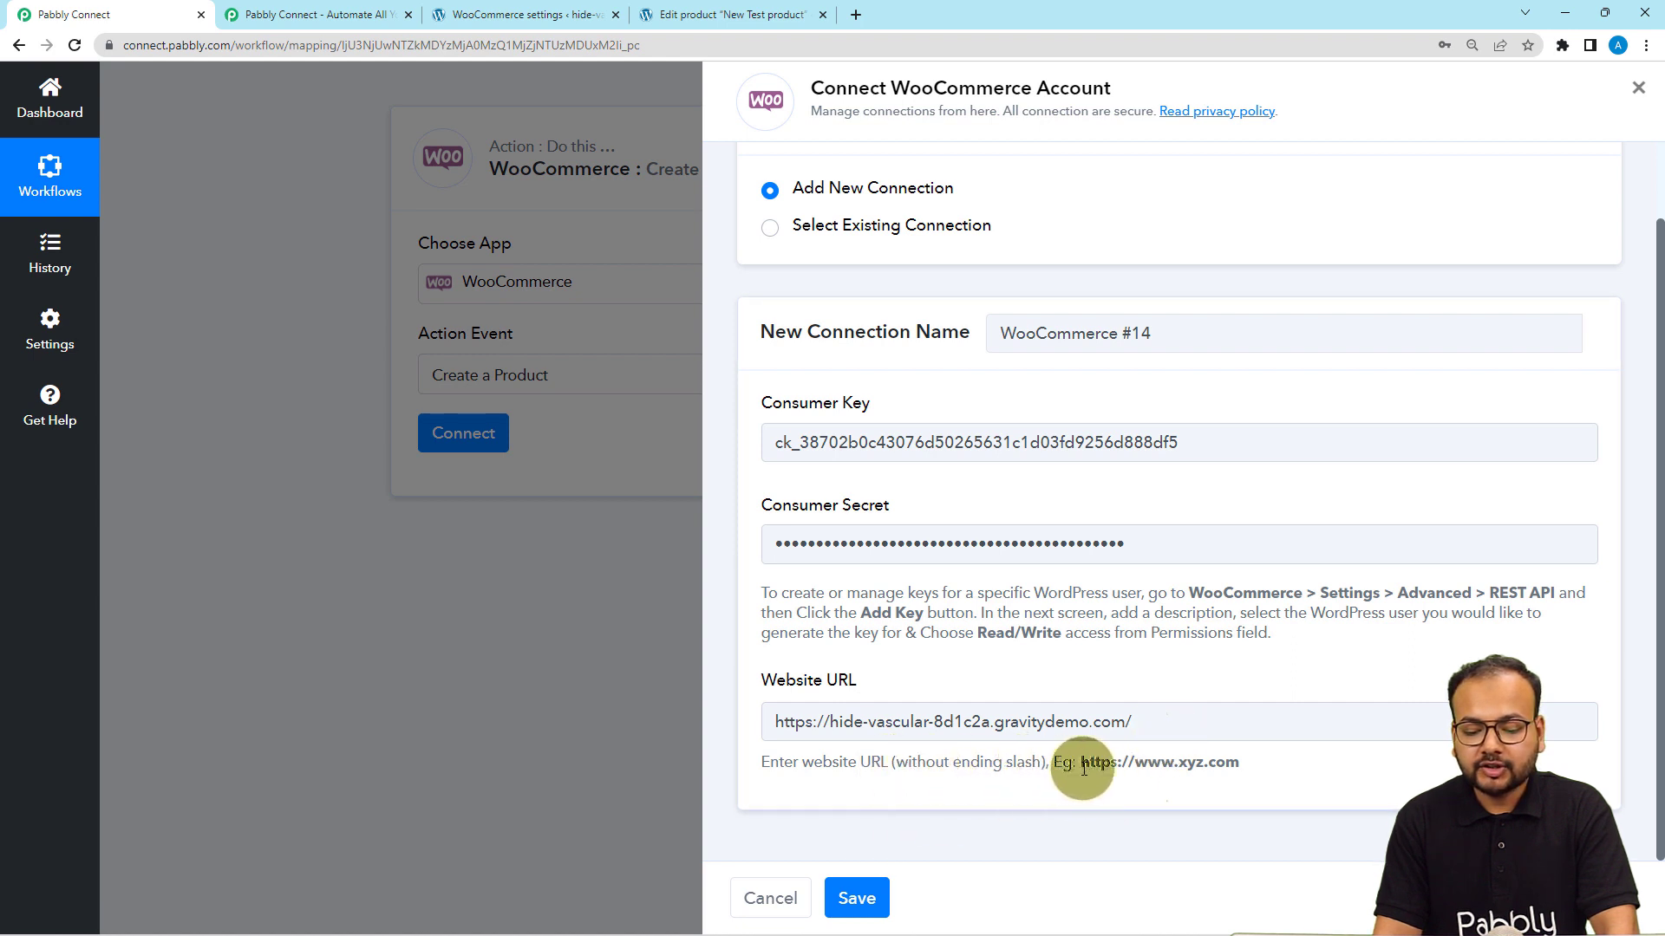
click(1145, 723)
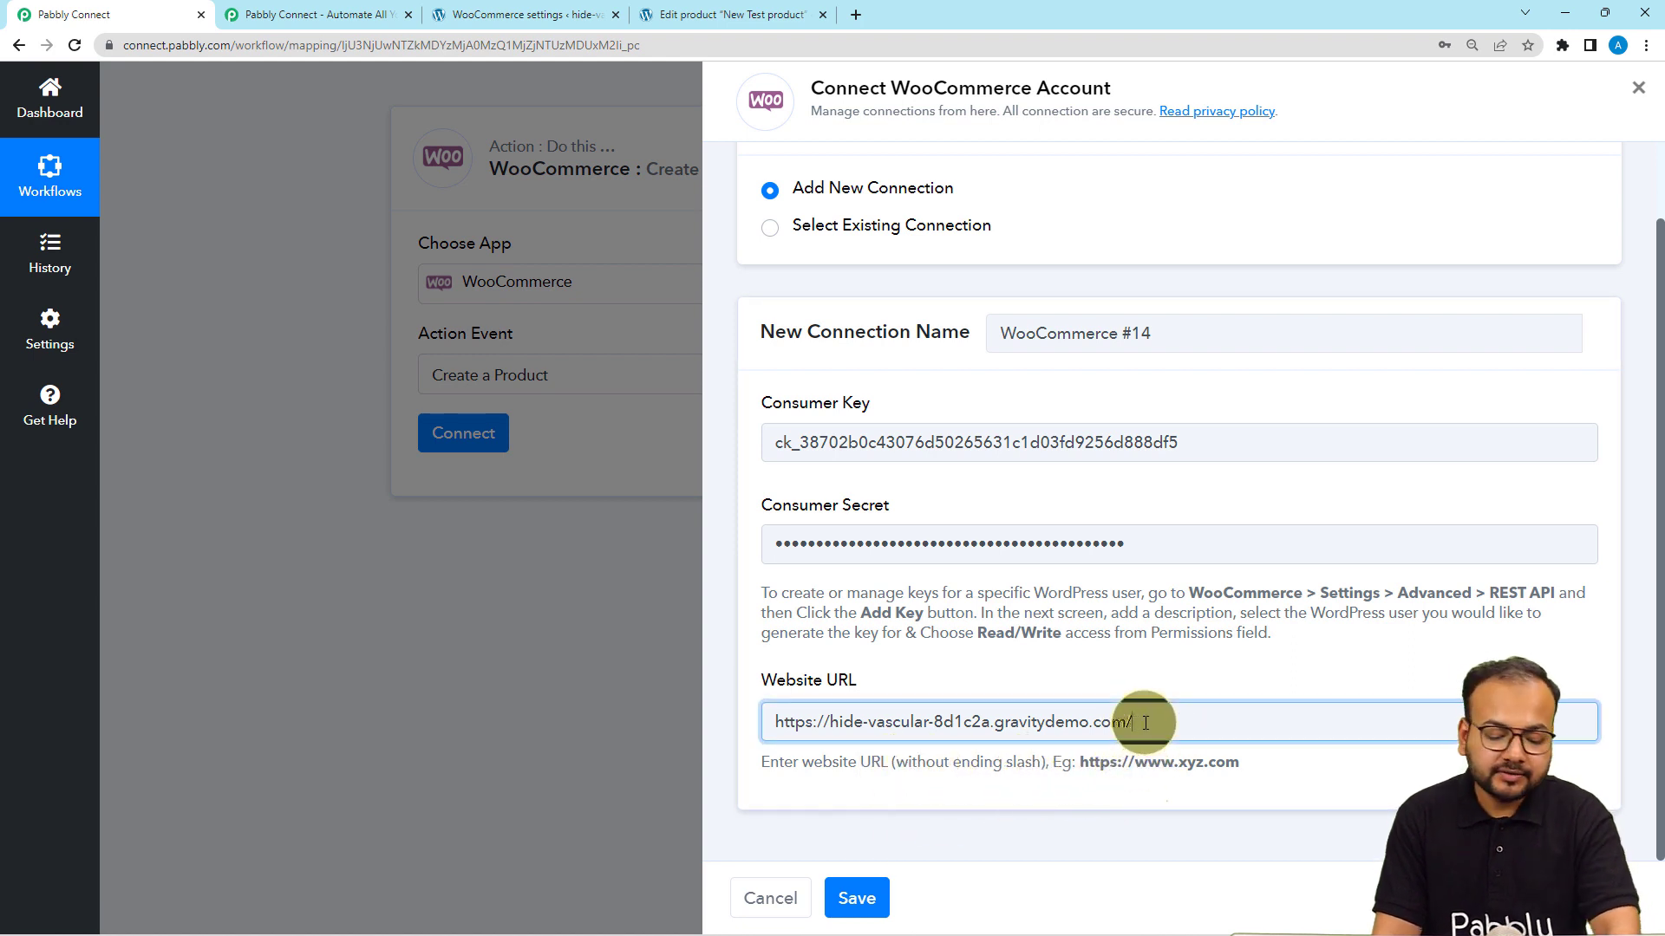
click(1138, 780)
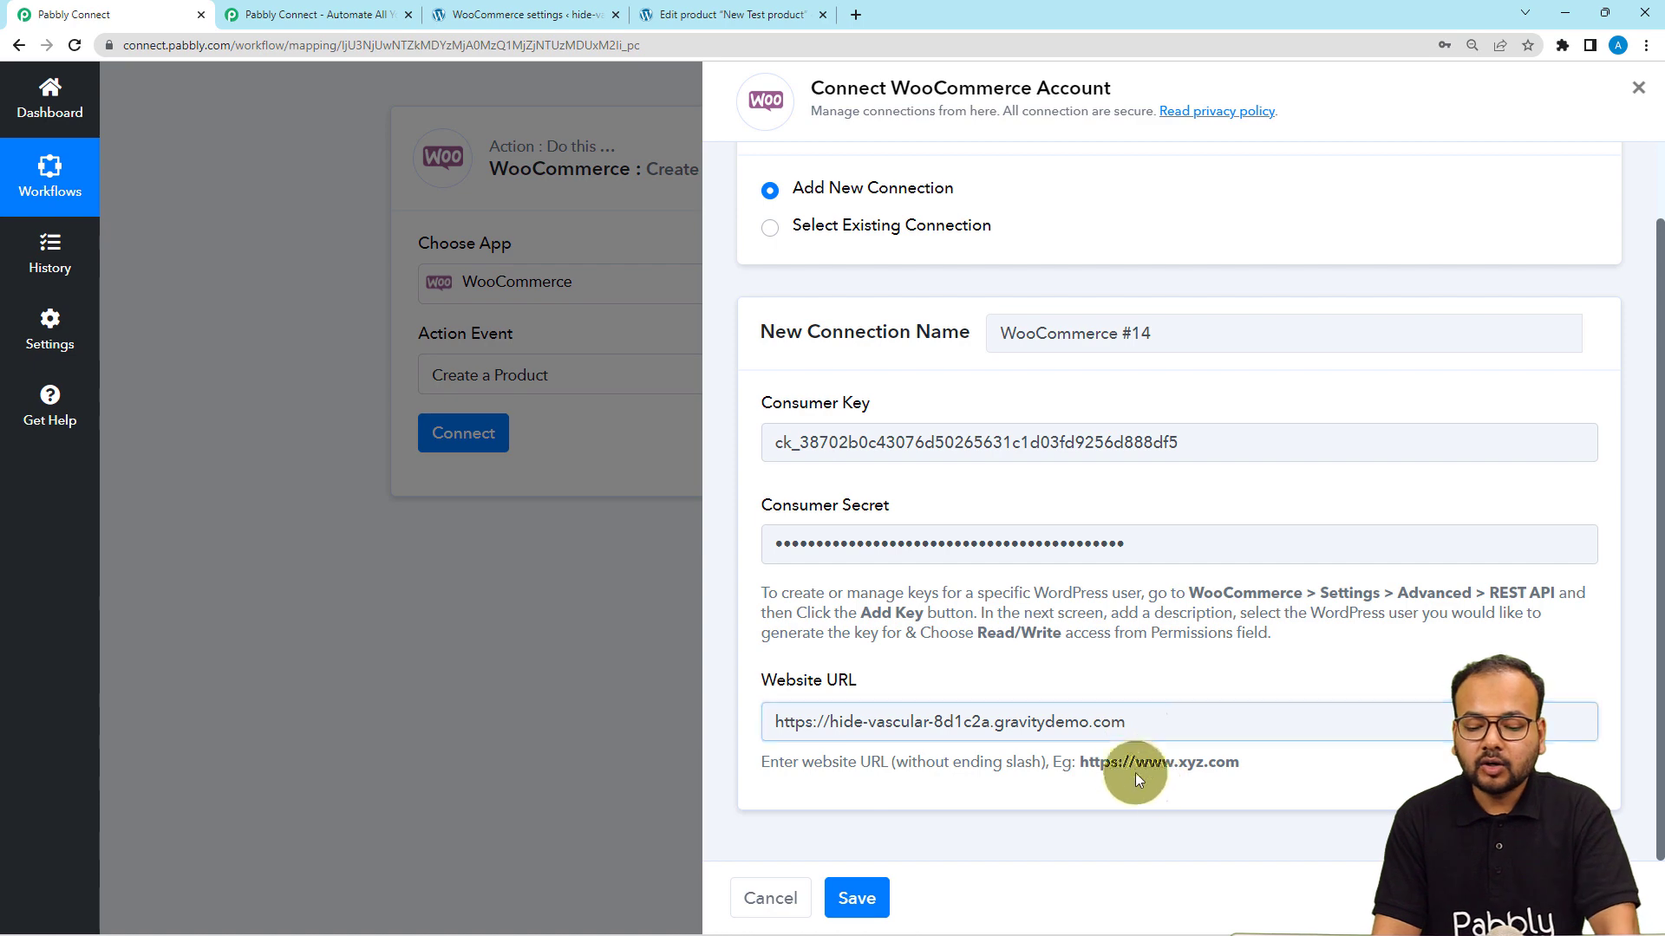
click(869, 897)
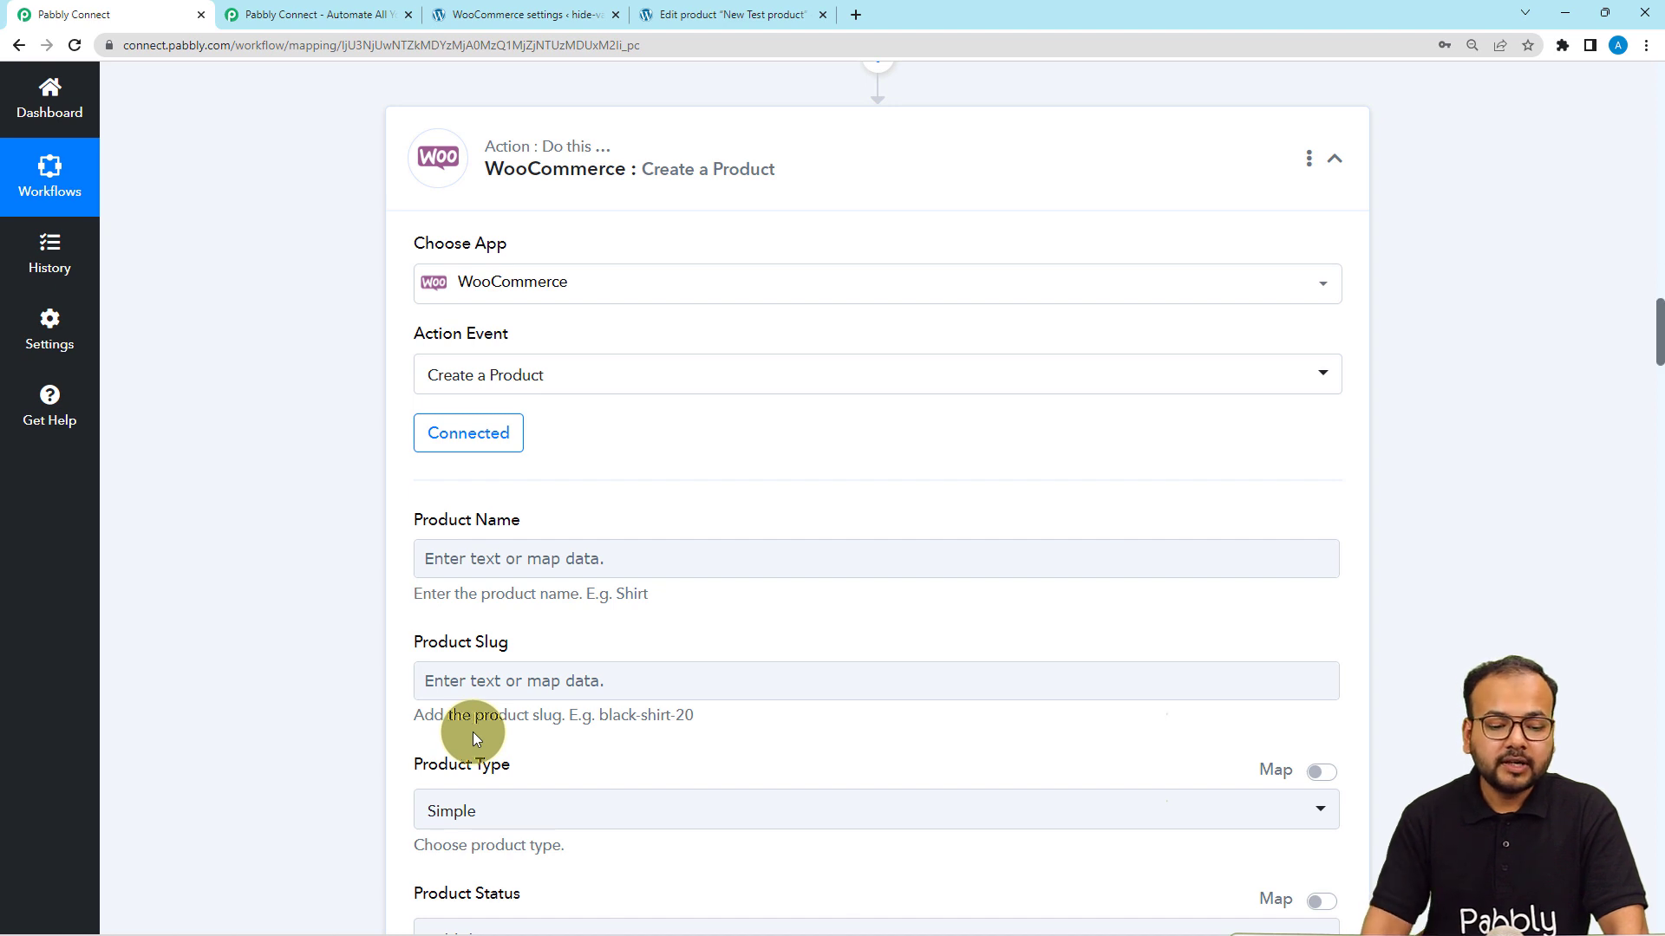
Map the Product Name field to the Name value from the New Product Created step
scroll(369, 606, down, 2)
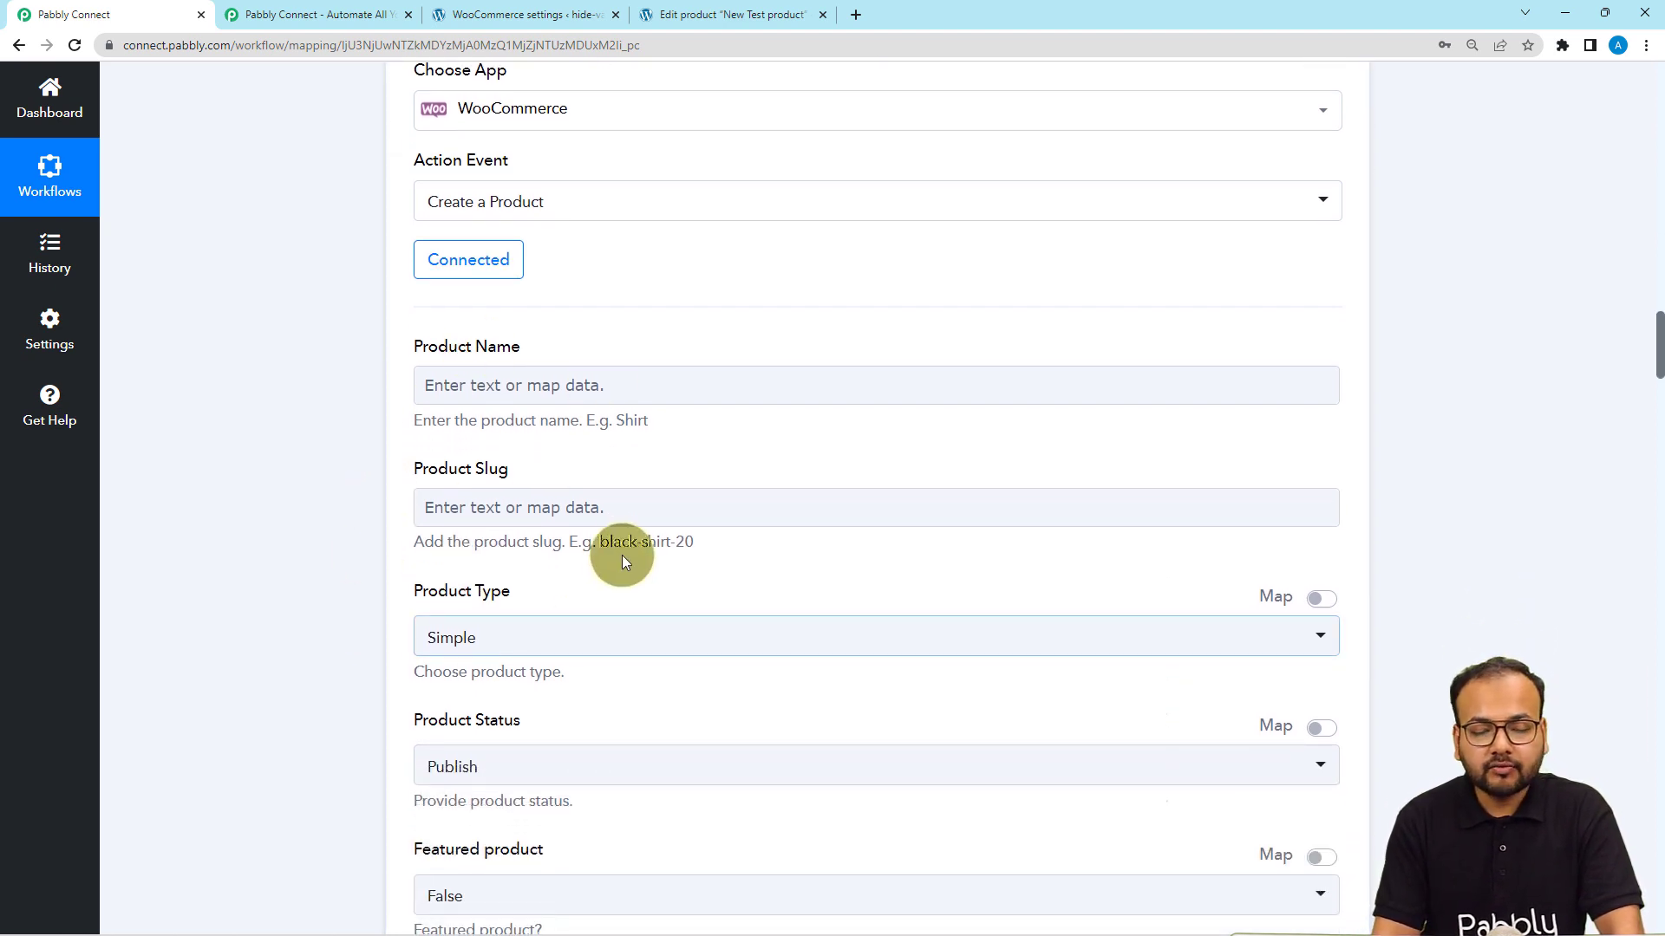
click(539, 394)
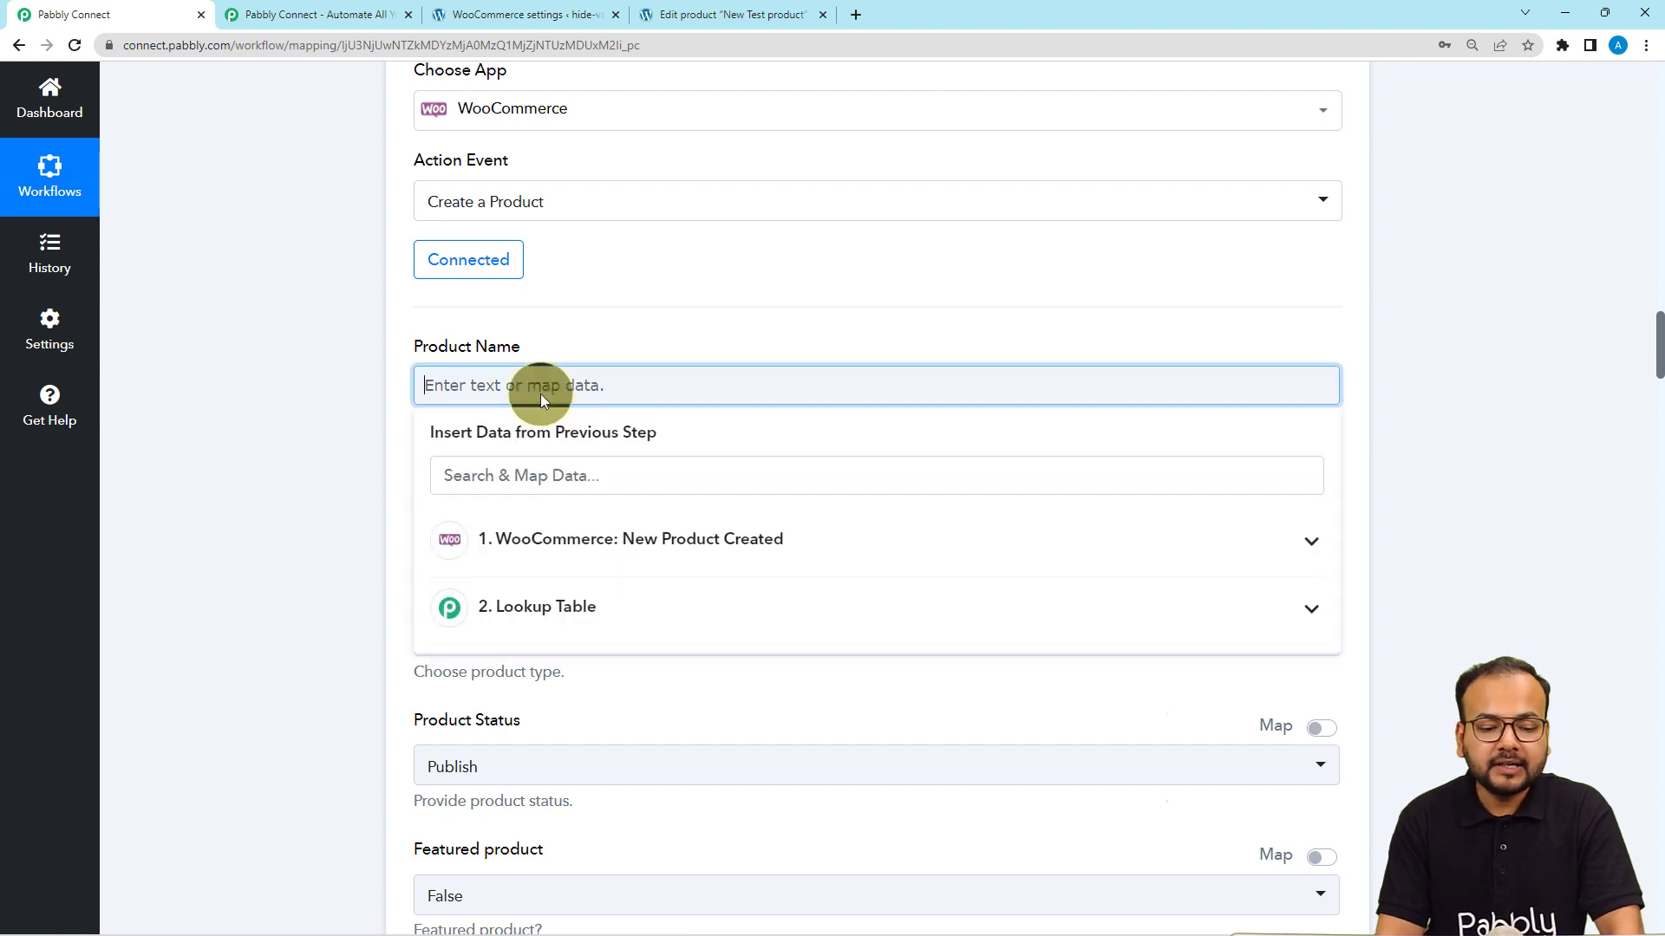
click(568, 546)
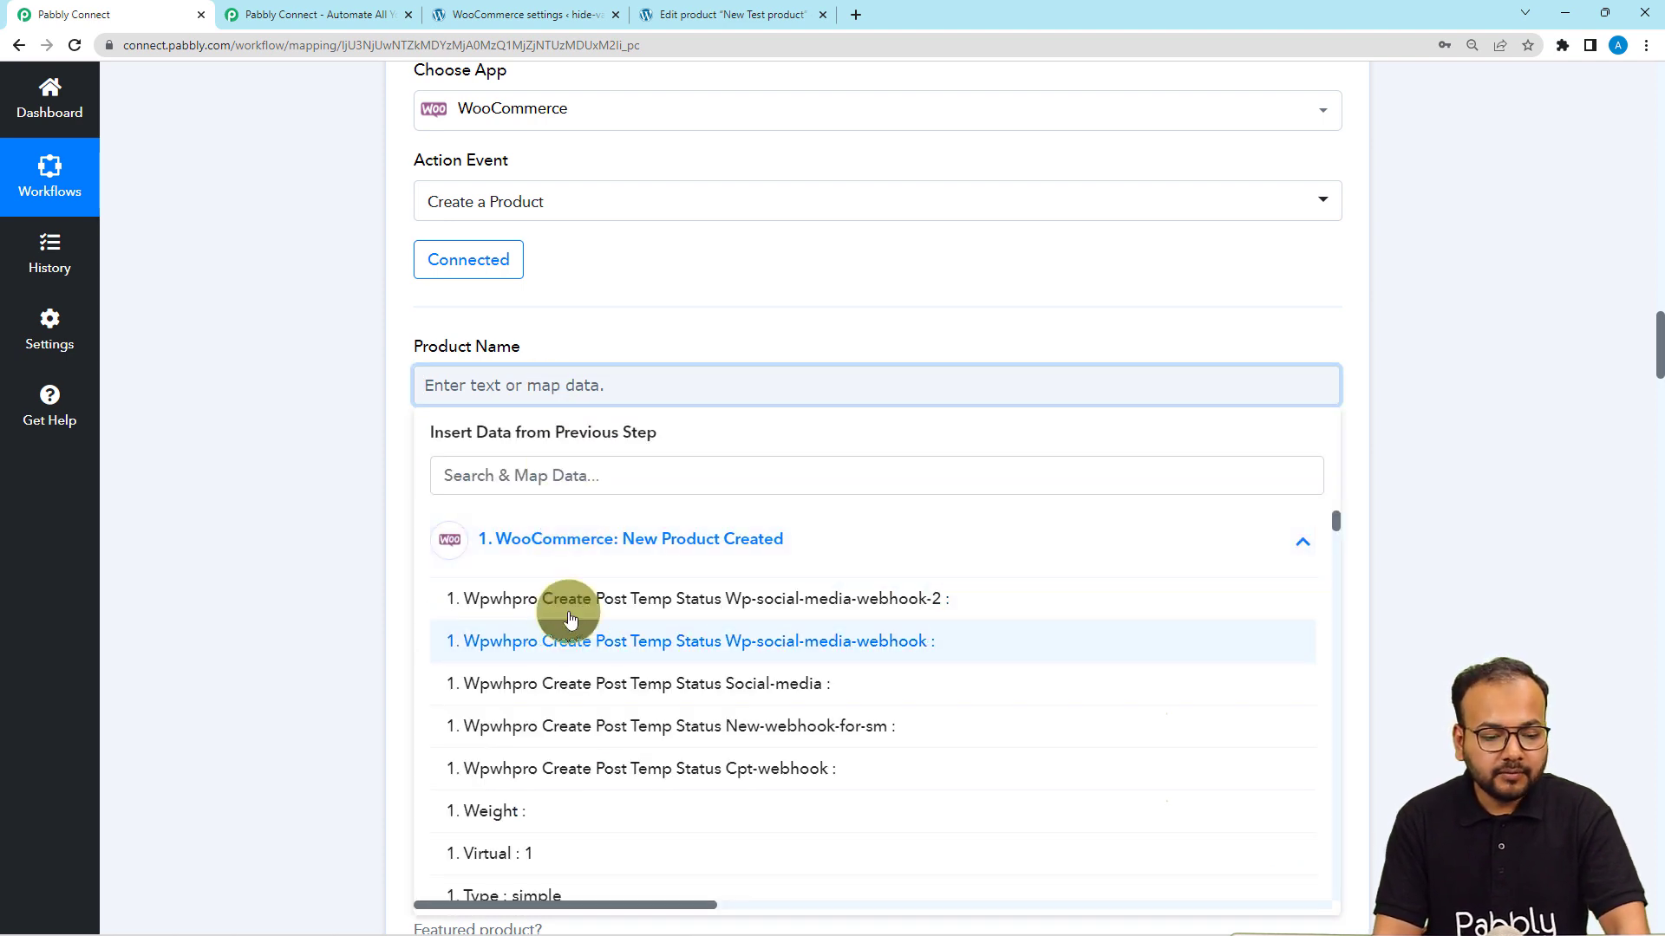
click(581, 485)
text(n)
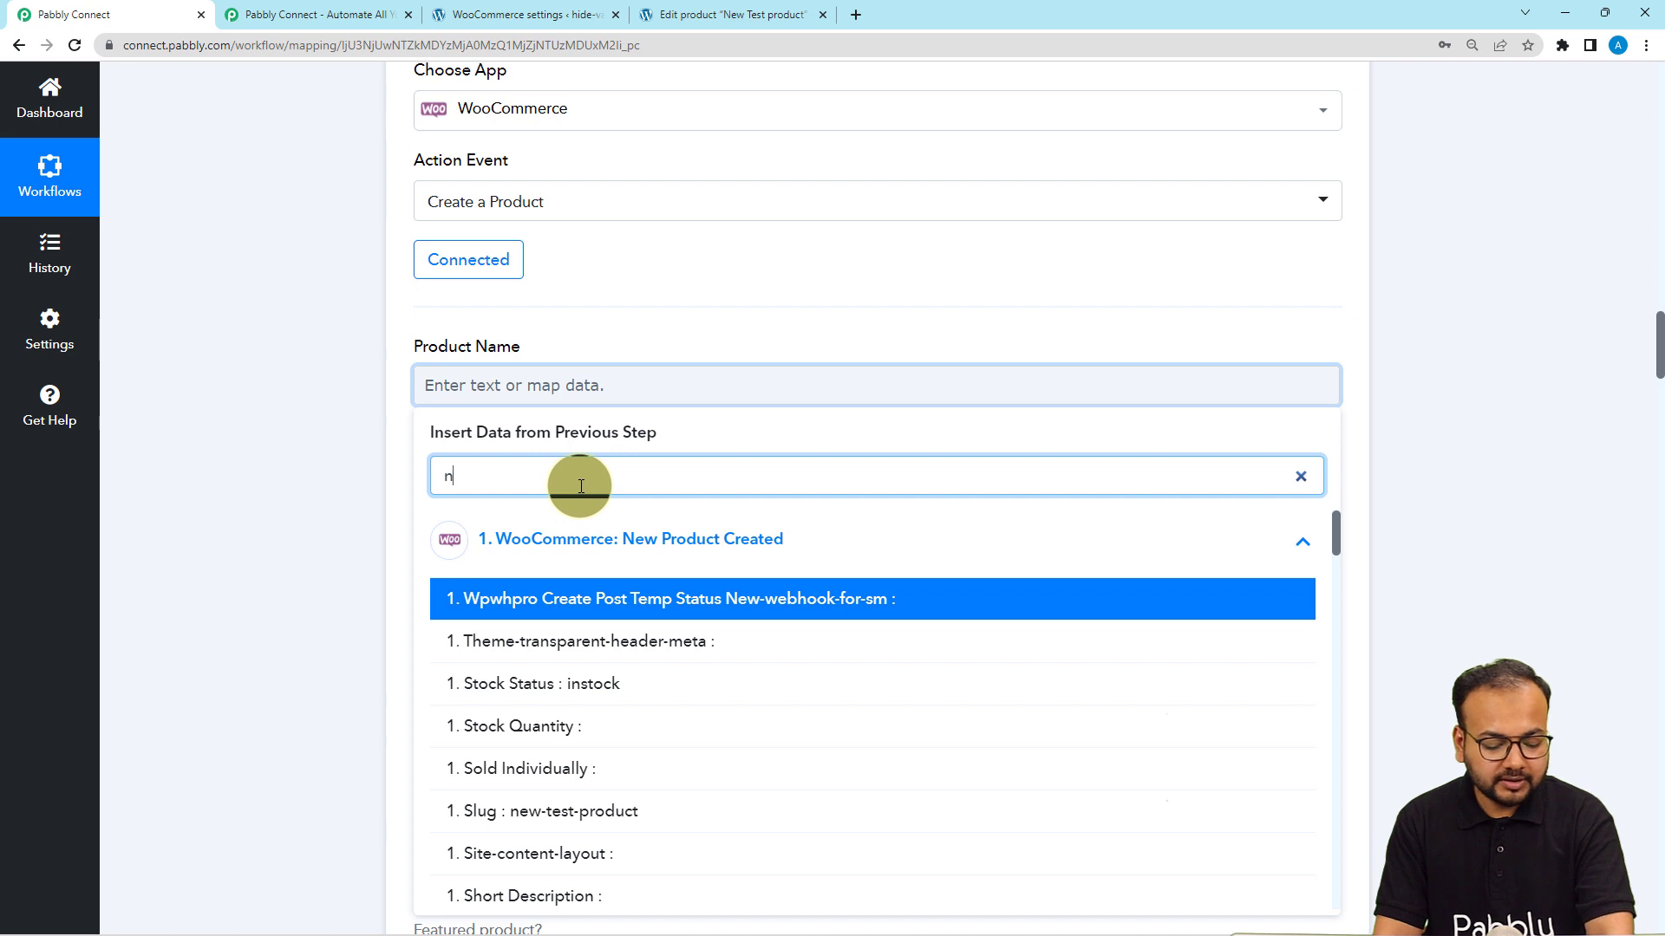
text(am)
click(565, 595)
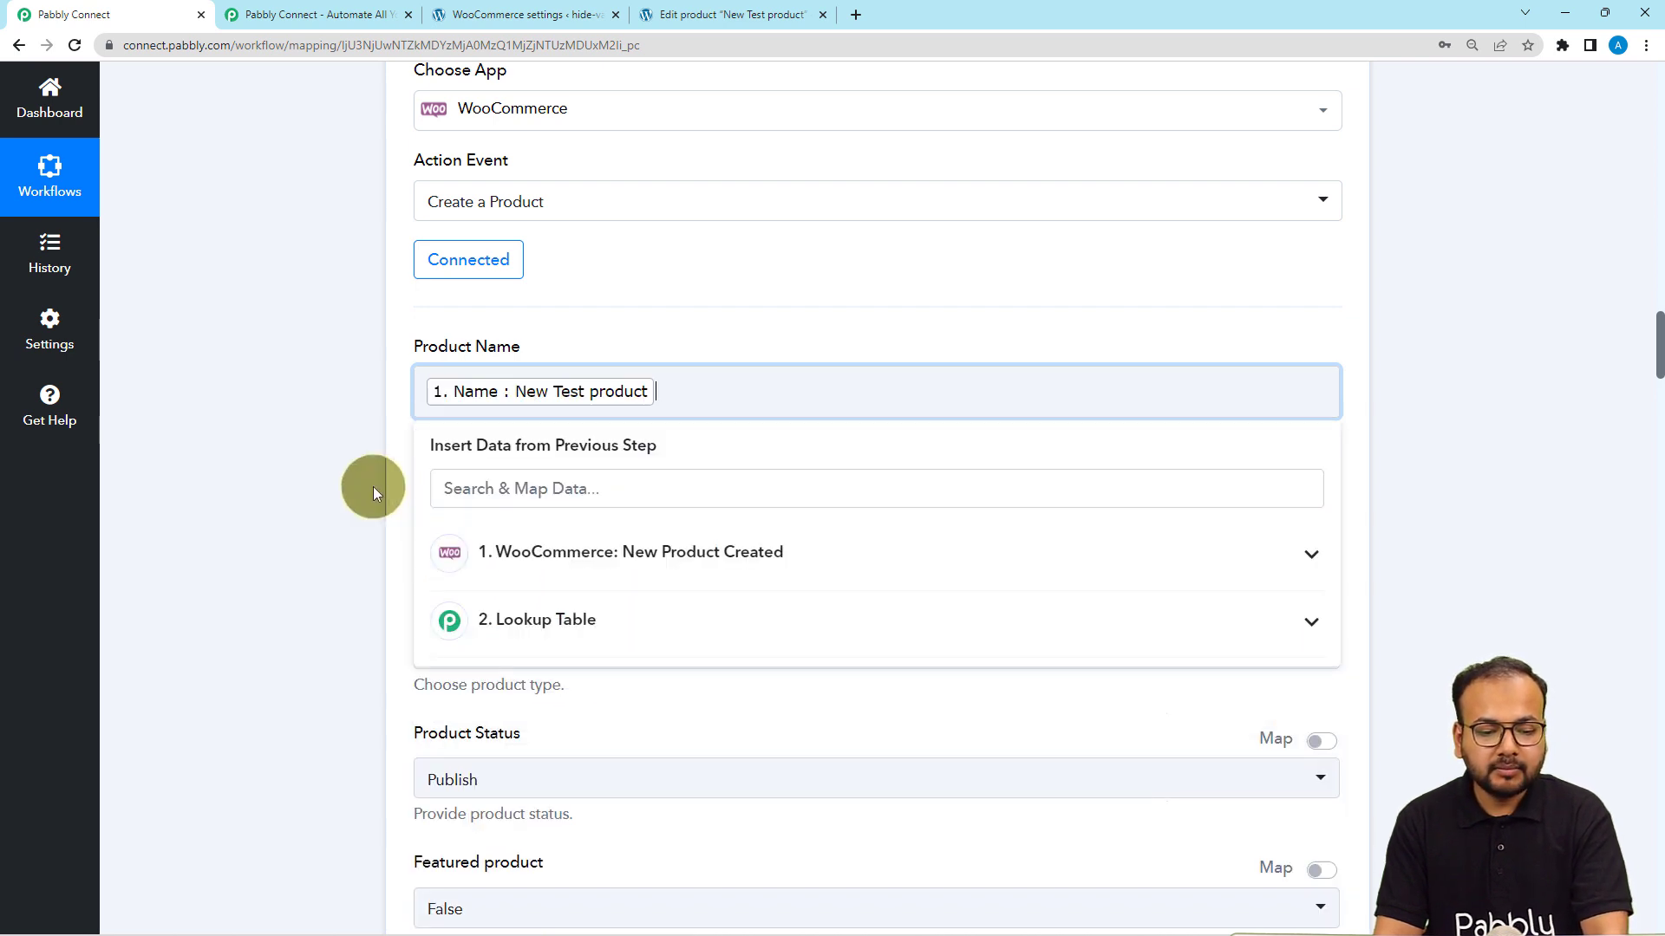
click(373, 486)
Map the Product Slug field to the product's Slug value from the New Product Created step
scroll(434, 473, down, 1)
click(486, 434)
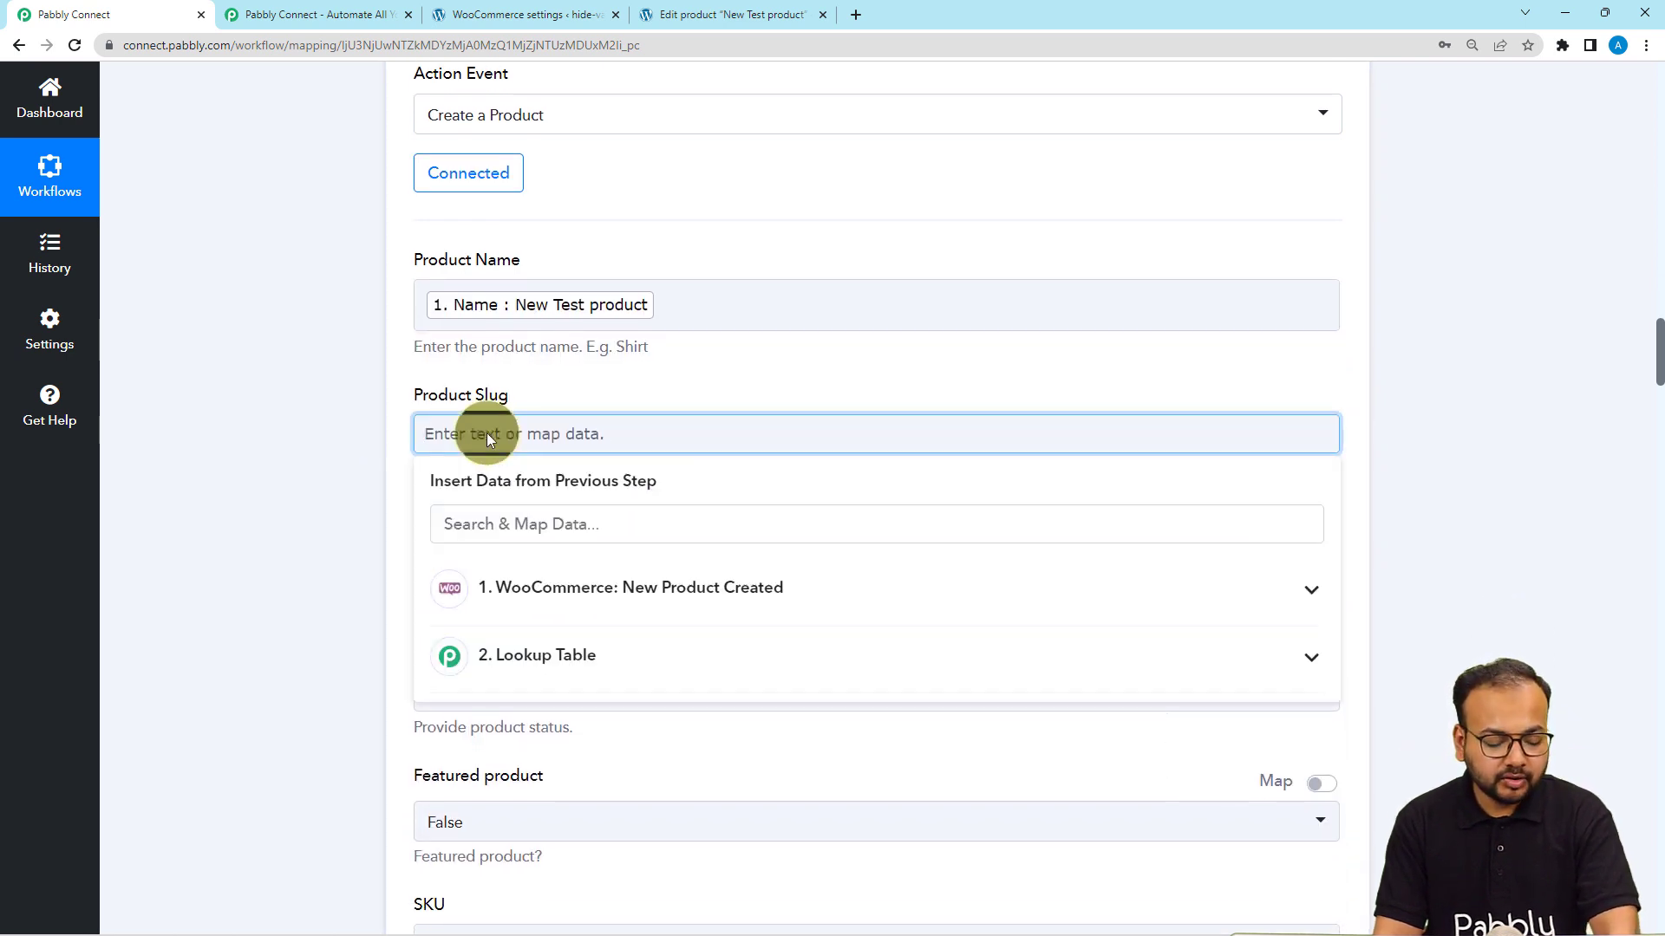
text(s)
key(BackSpace)
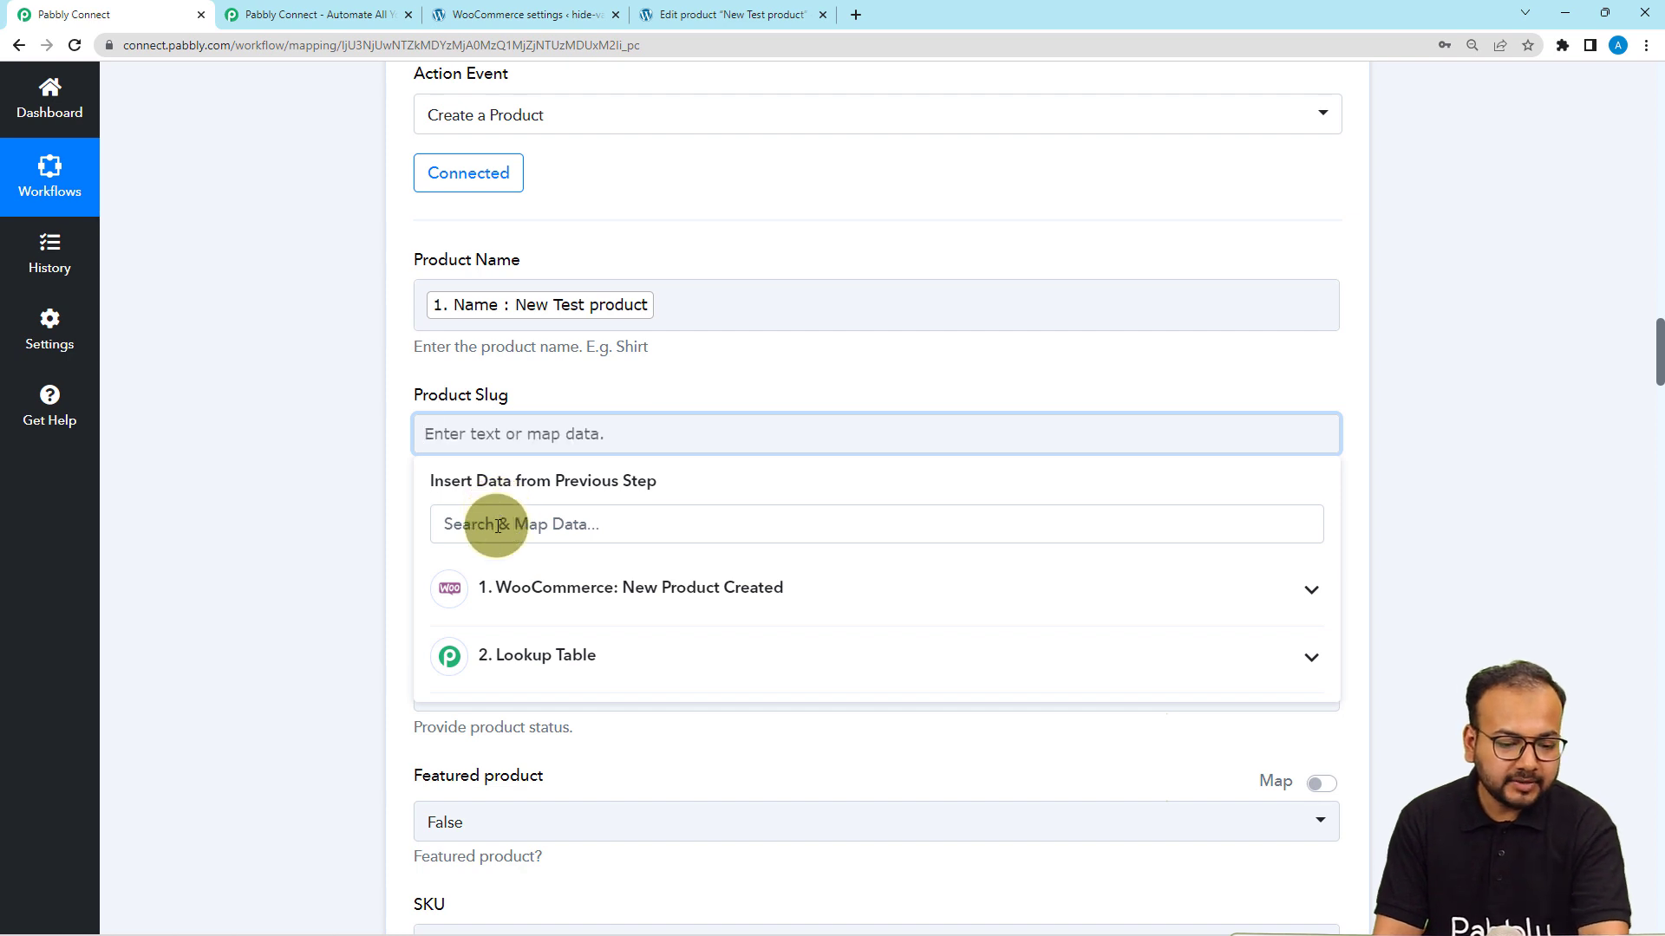
click(499, 520)
text(sl)
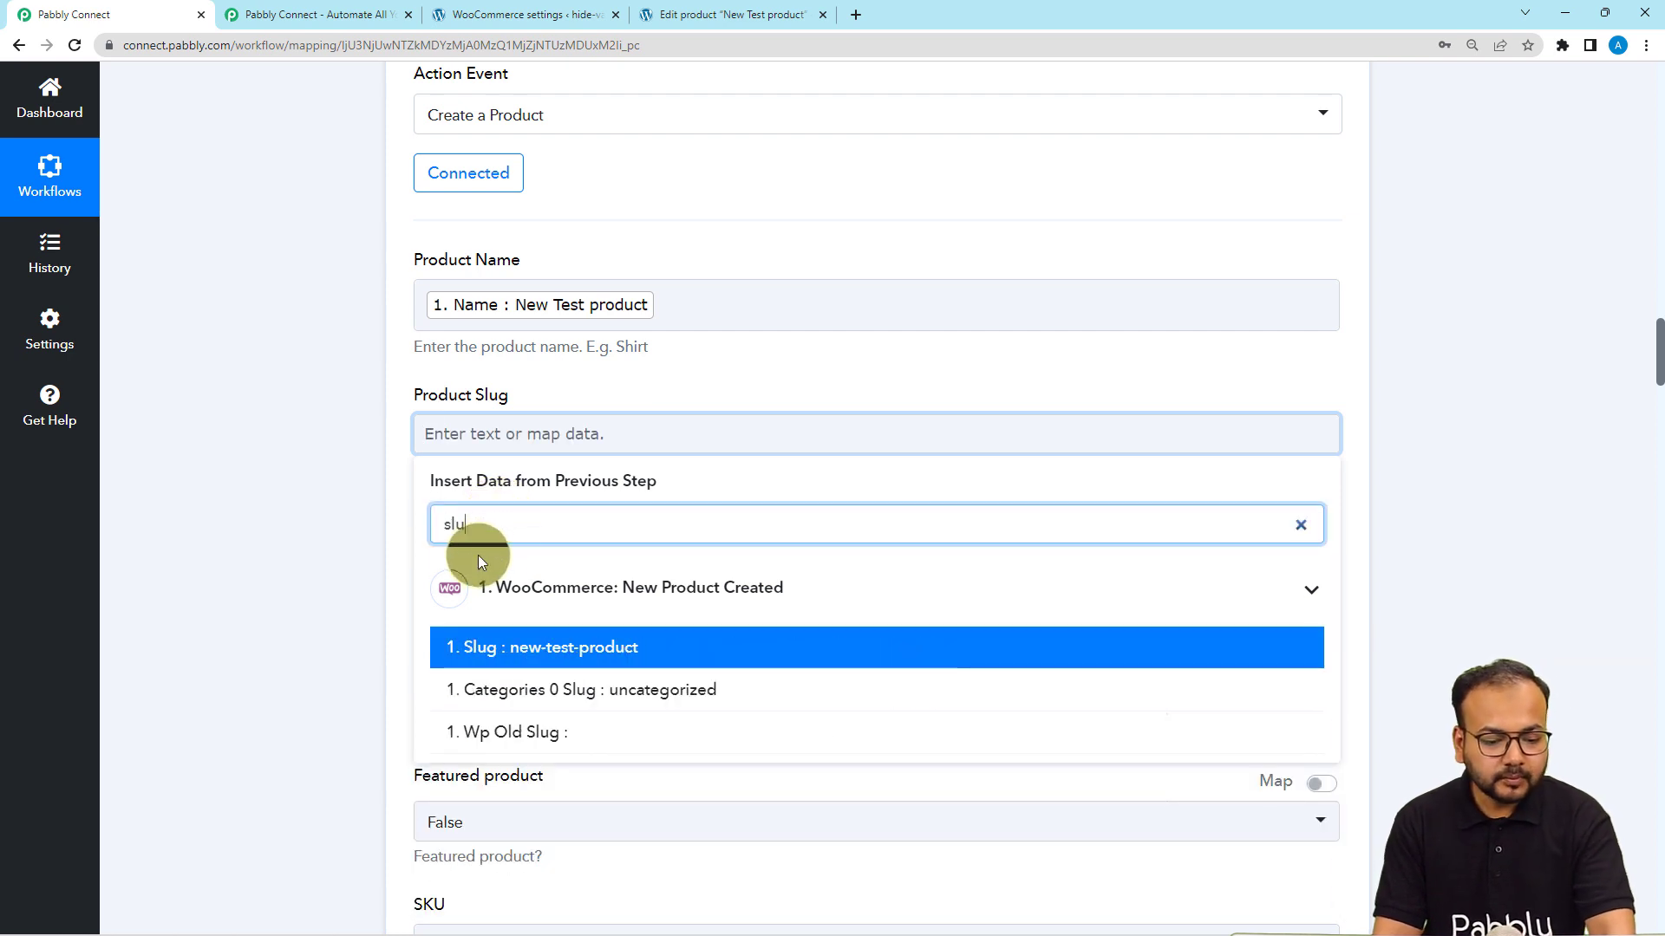
text(u)
click(483, 646)
click(336, 553)
Enable mapping for Product Type and replace its fixed value with the Type value from the New Product Created step
scroll(337, 553, down, 1)
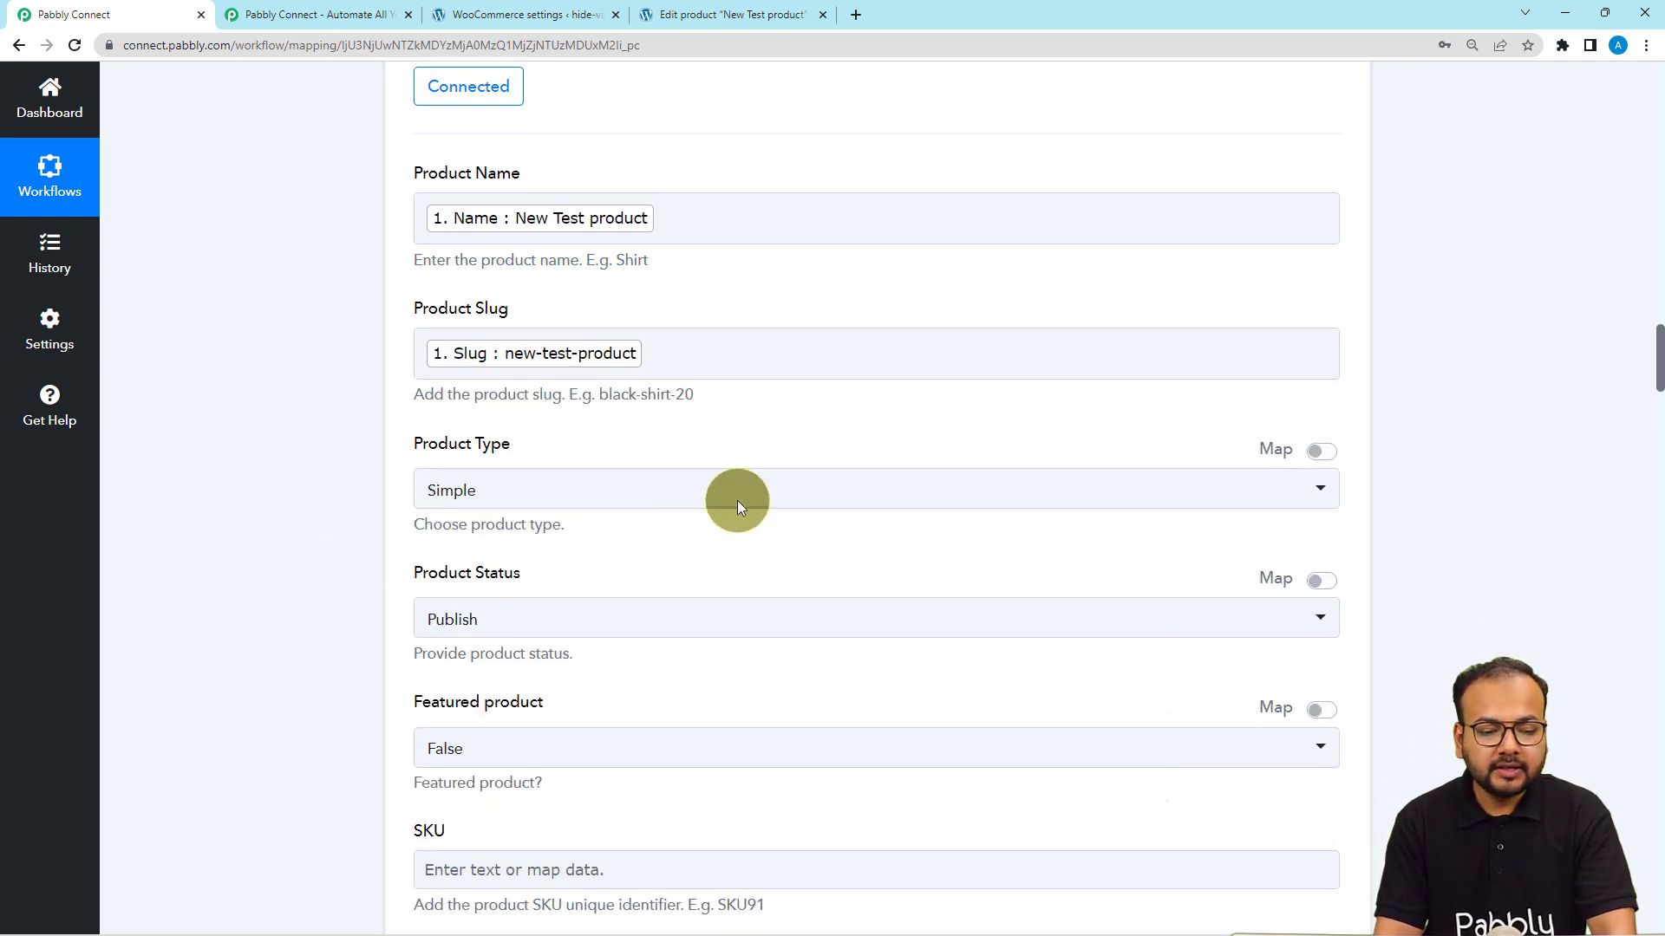
click(1319, 451)
click(614, 489)
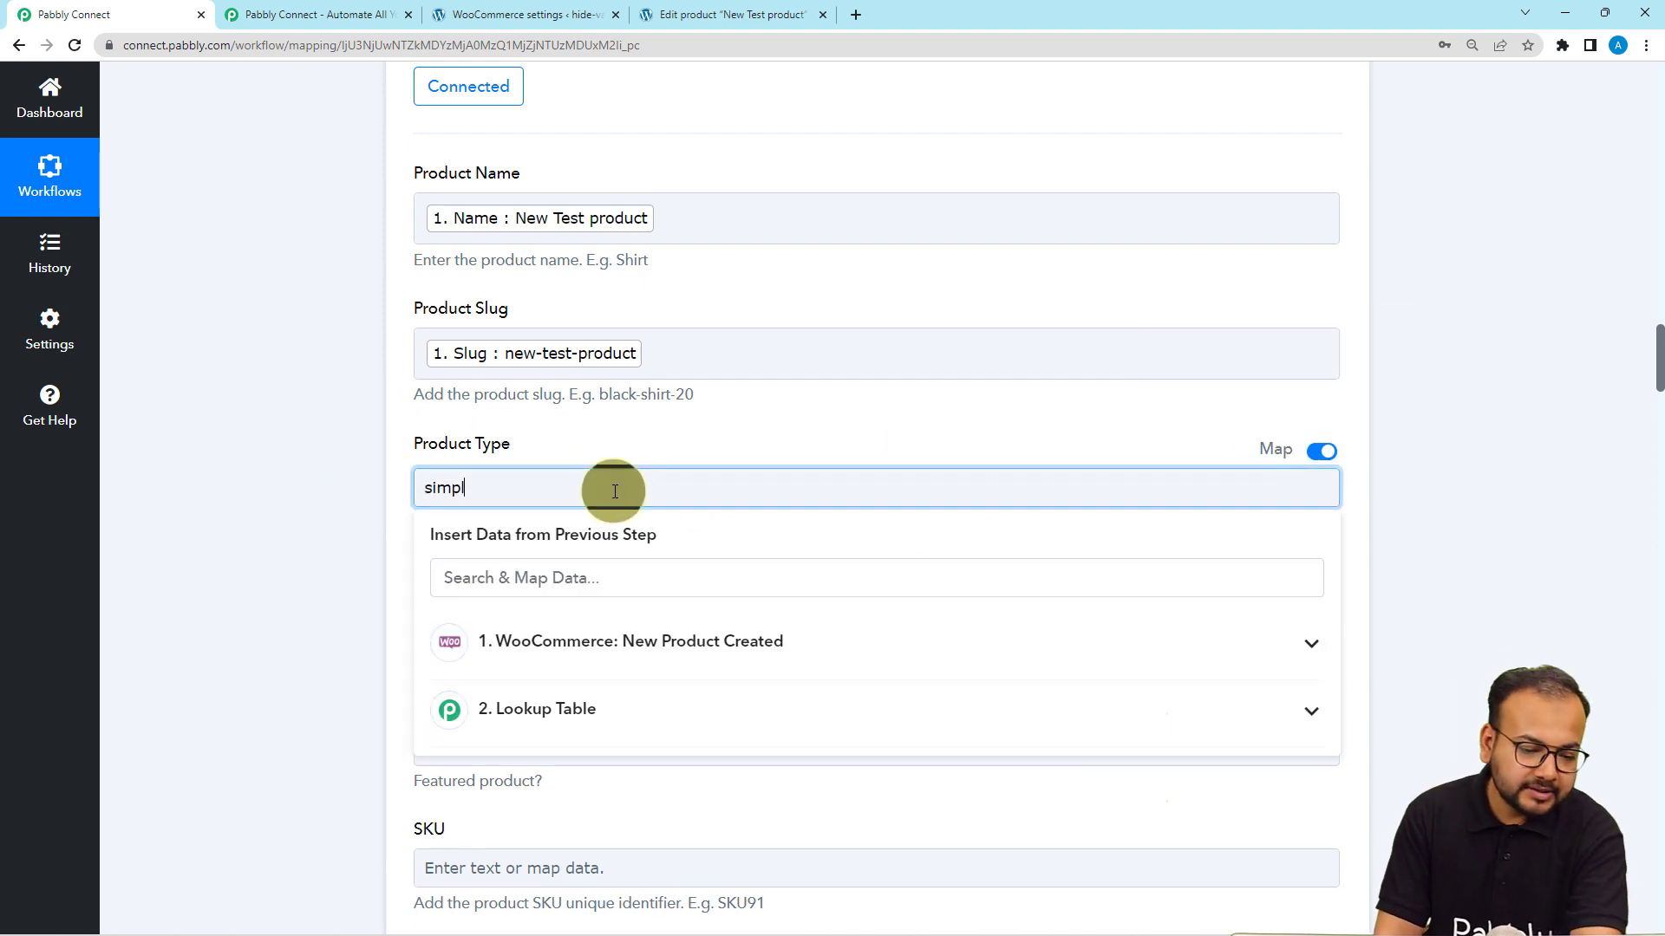
key(BackSpace)
key(BackSpace)
click(546, 646)
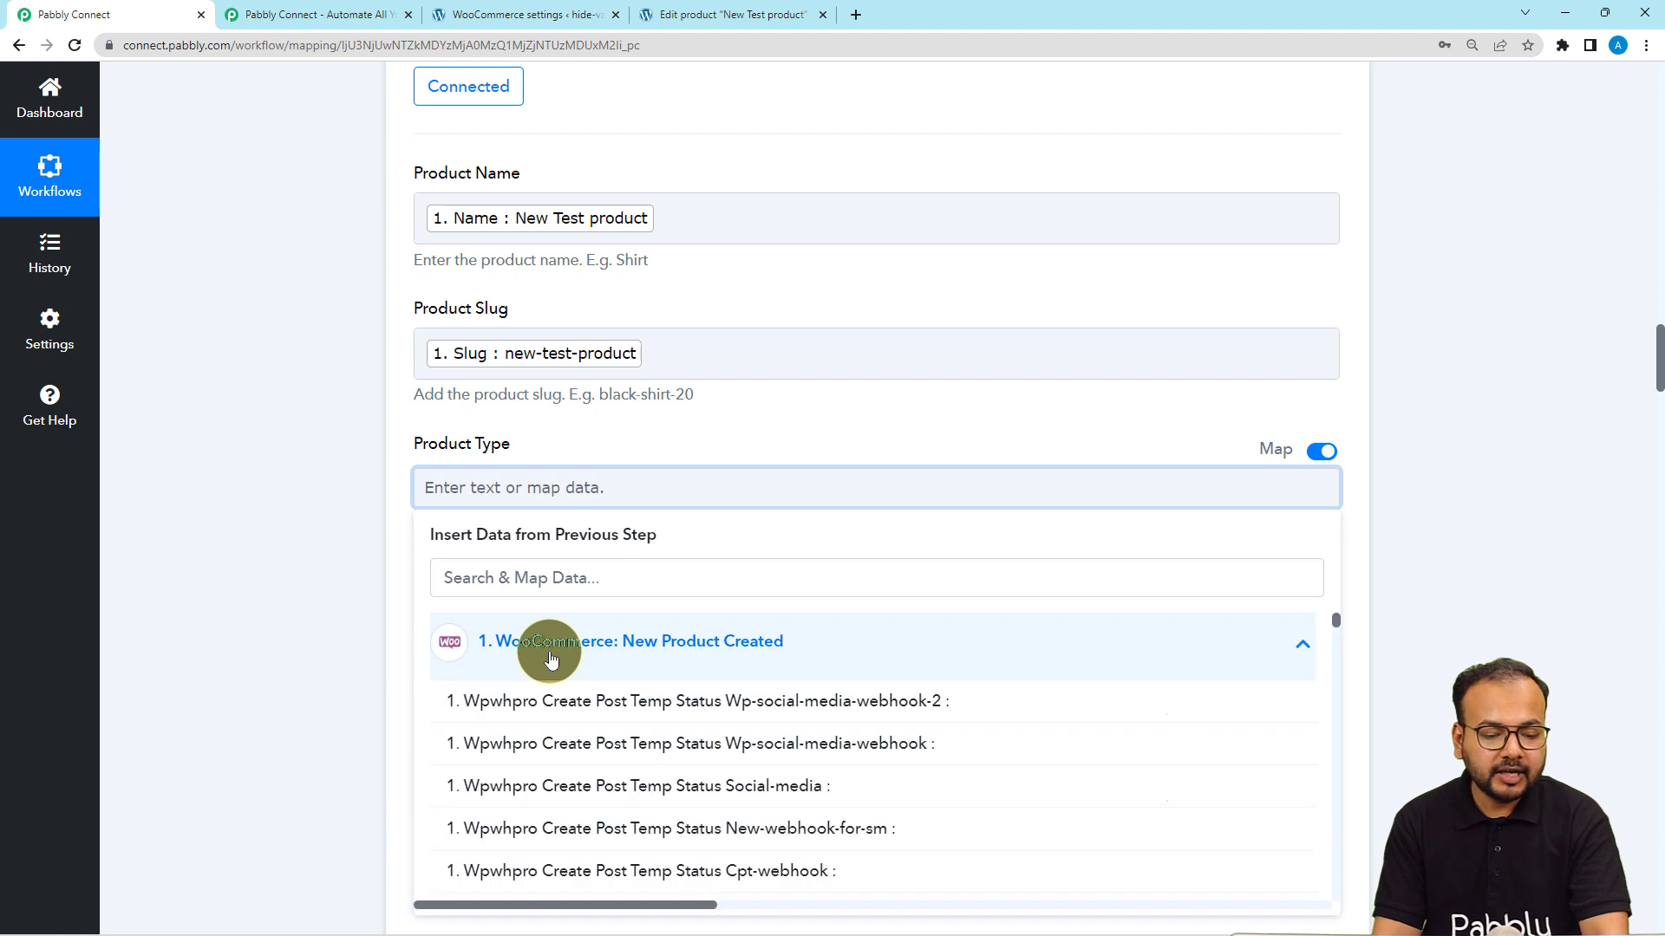
click(543, 579)
text(ty)
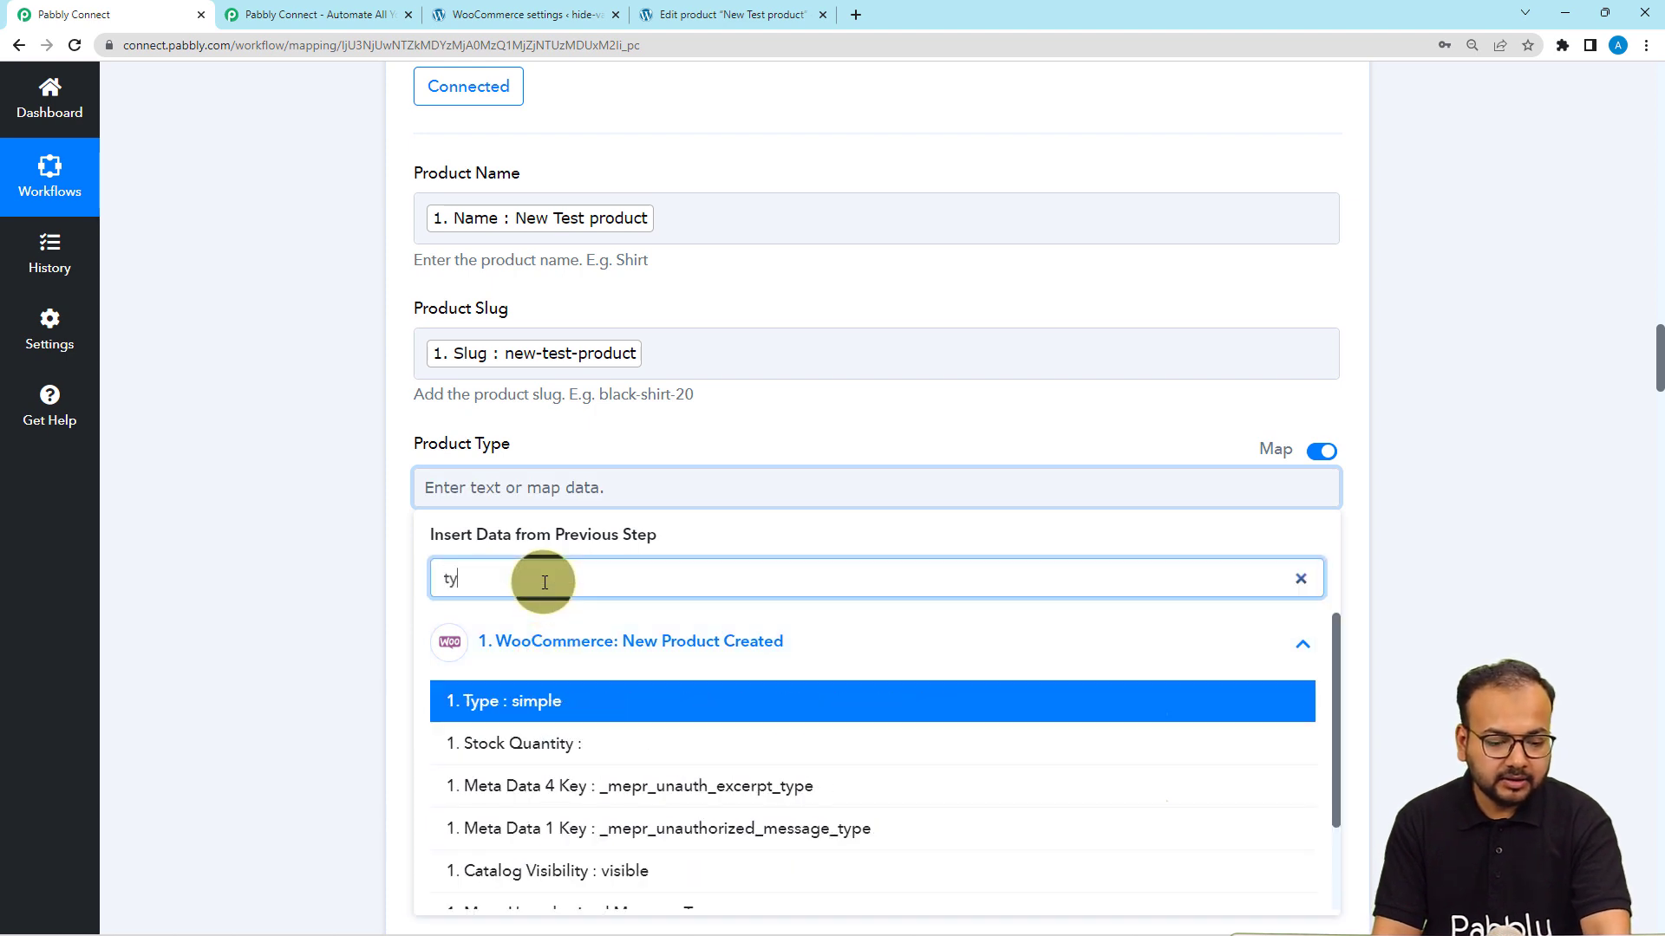
click(533, 694)
Enable mapping for Product Status and replace its fixed value with the product's Status value from the New Product Created step
scroll(267, 559, down, 2)
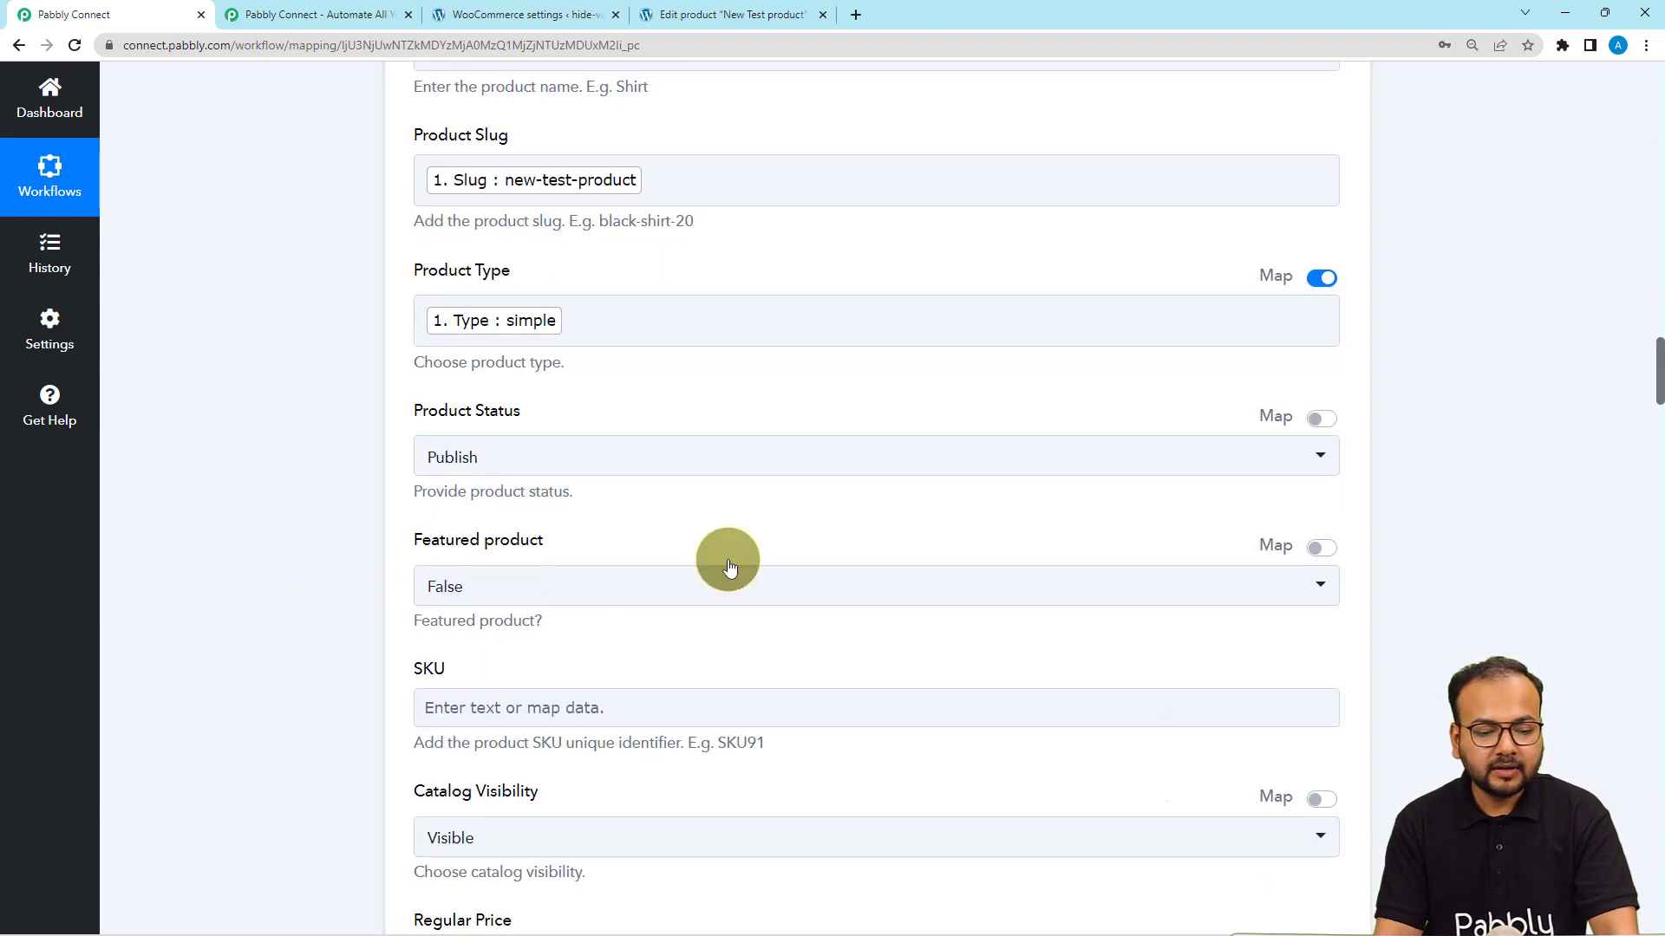
click(1322, 420)
click(812, 456)
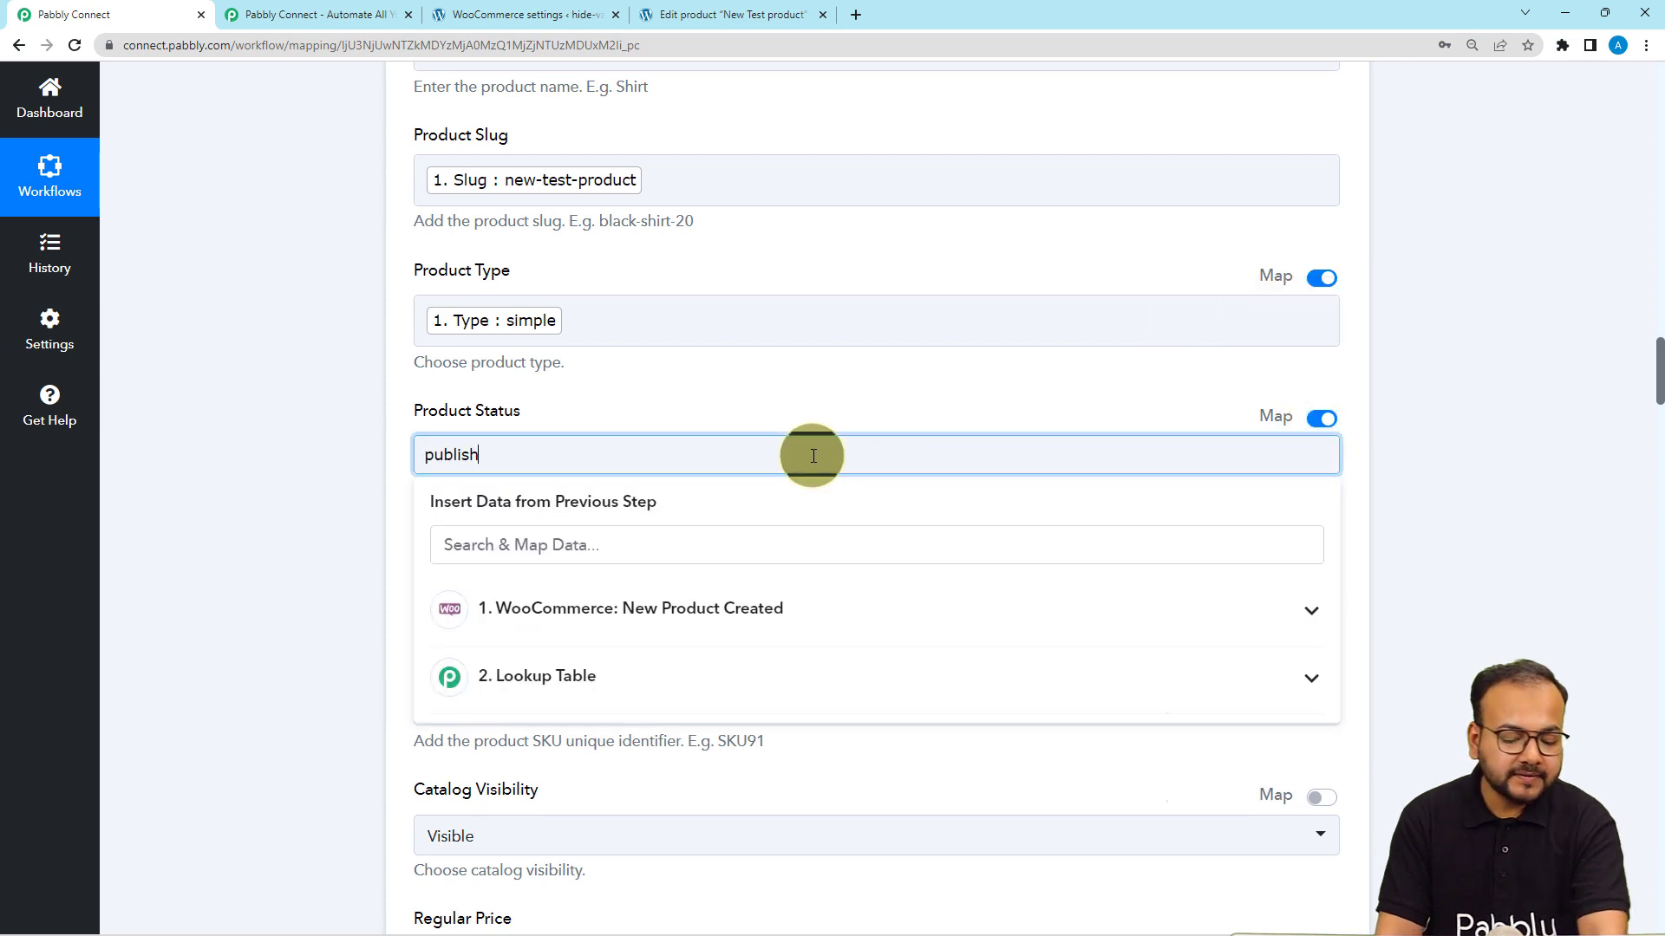
key(BackSpace)
key(BackSpace)
key(BackSpace)
key(BackSpace)
key(BackSpace)
key(BackSpace)
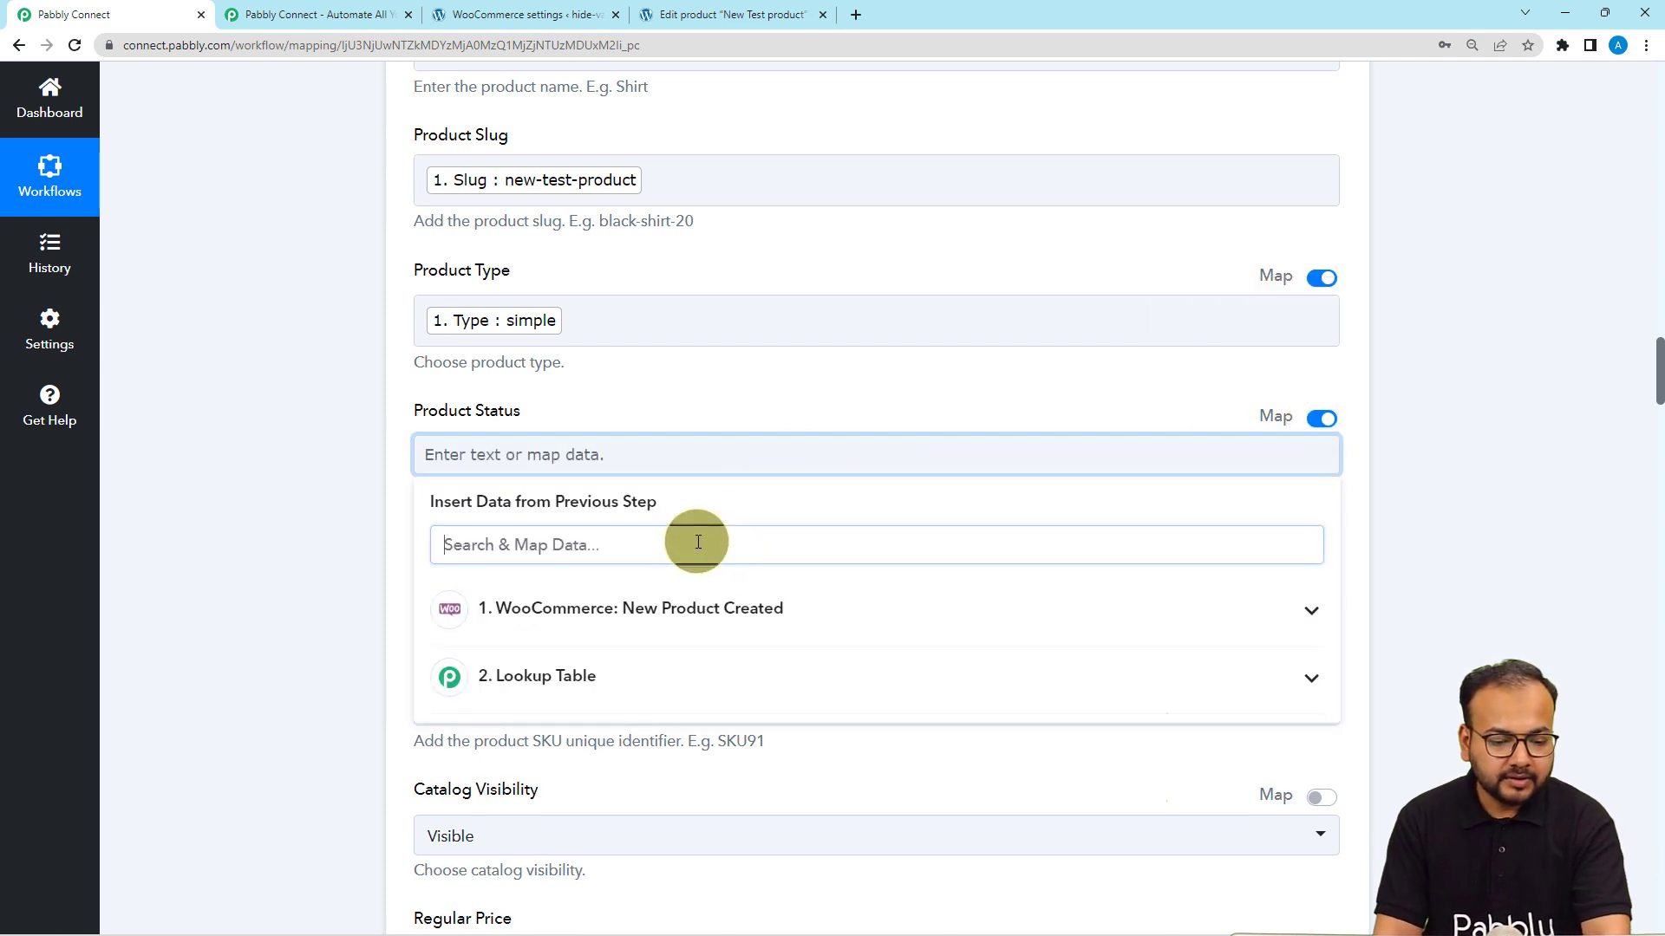
click(698, 542)
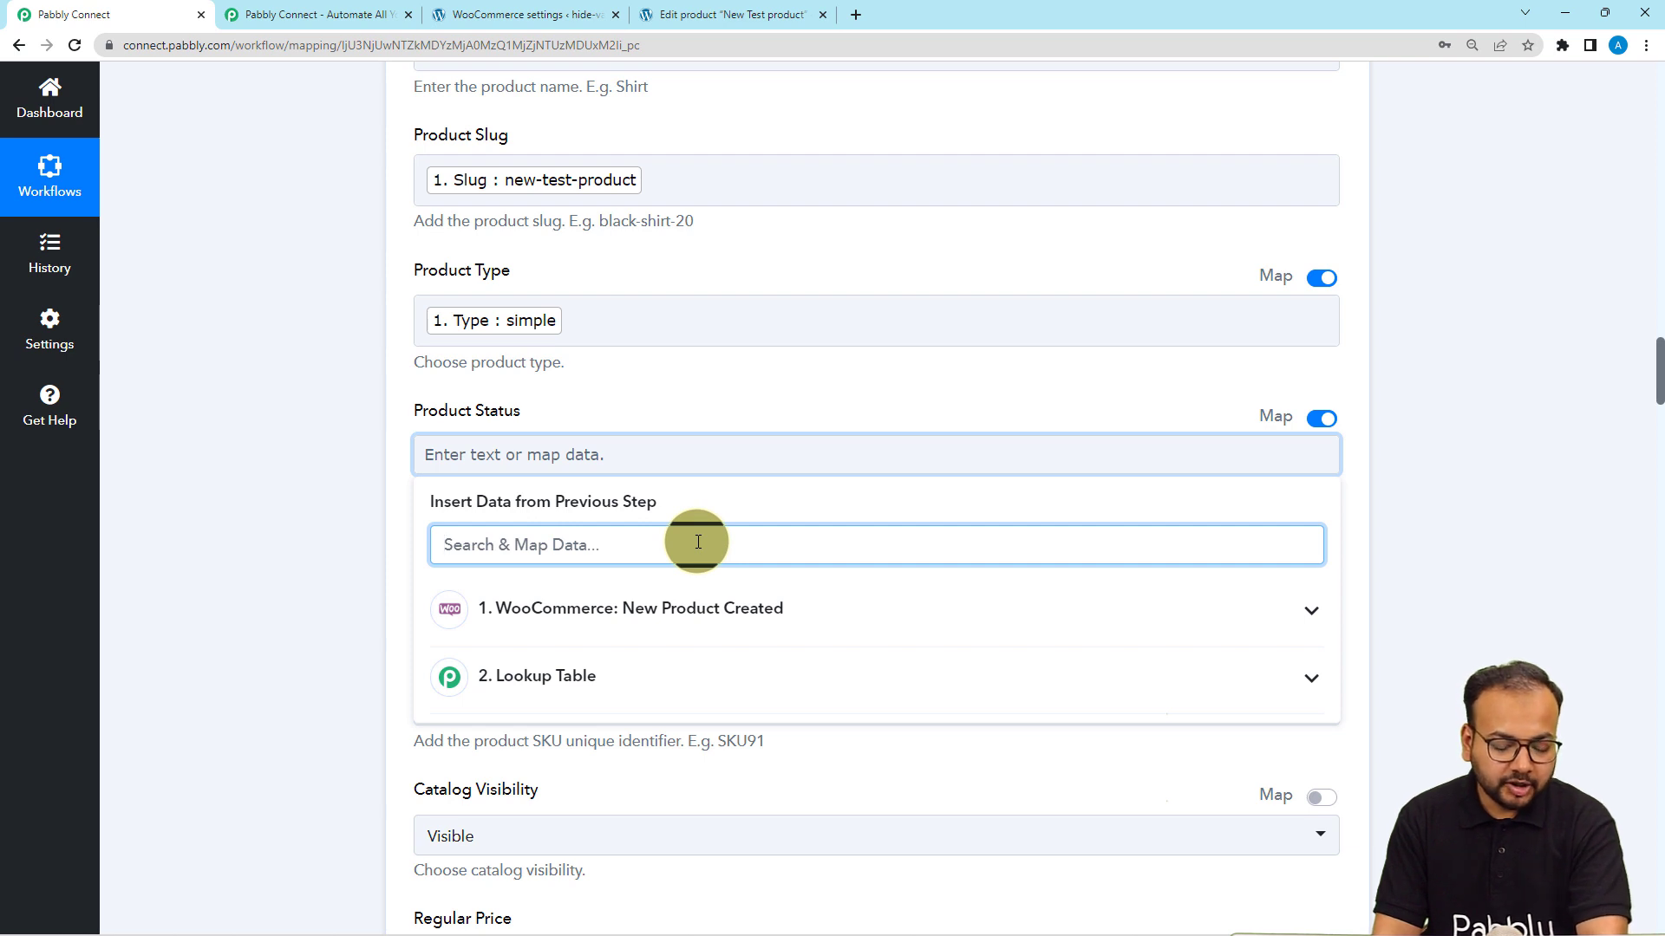
text(statu)
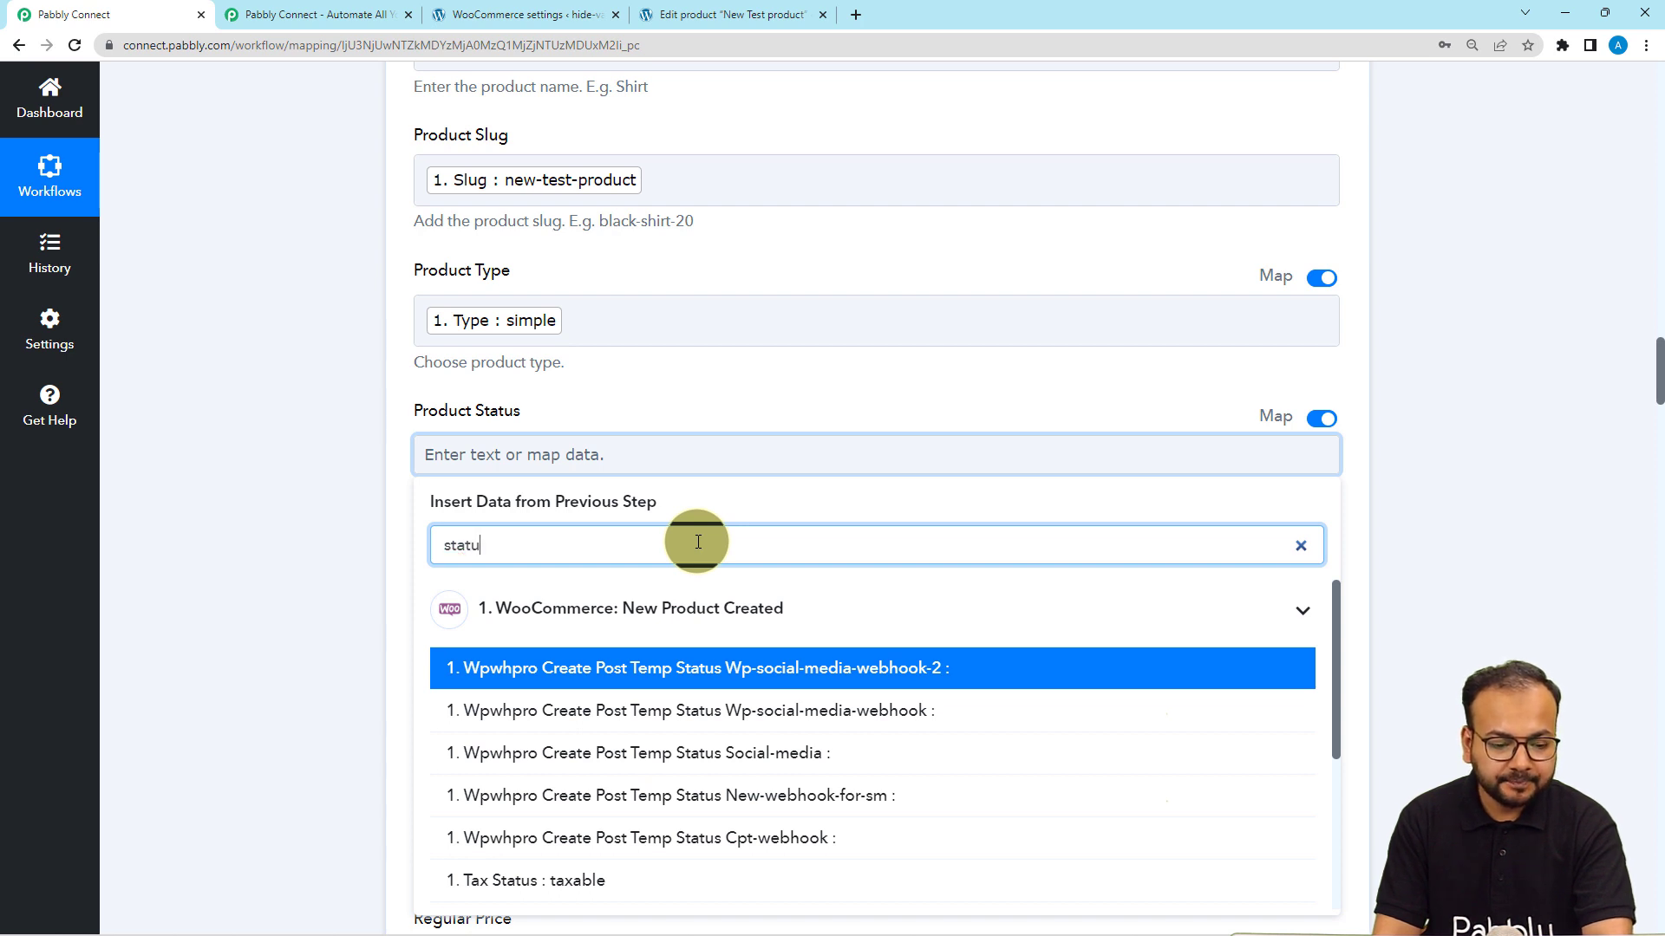
text(s)
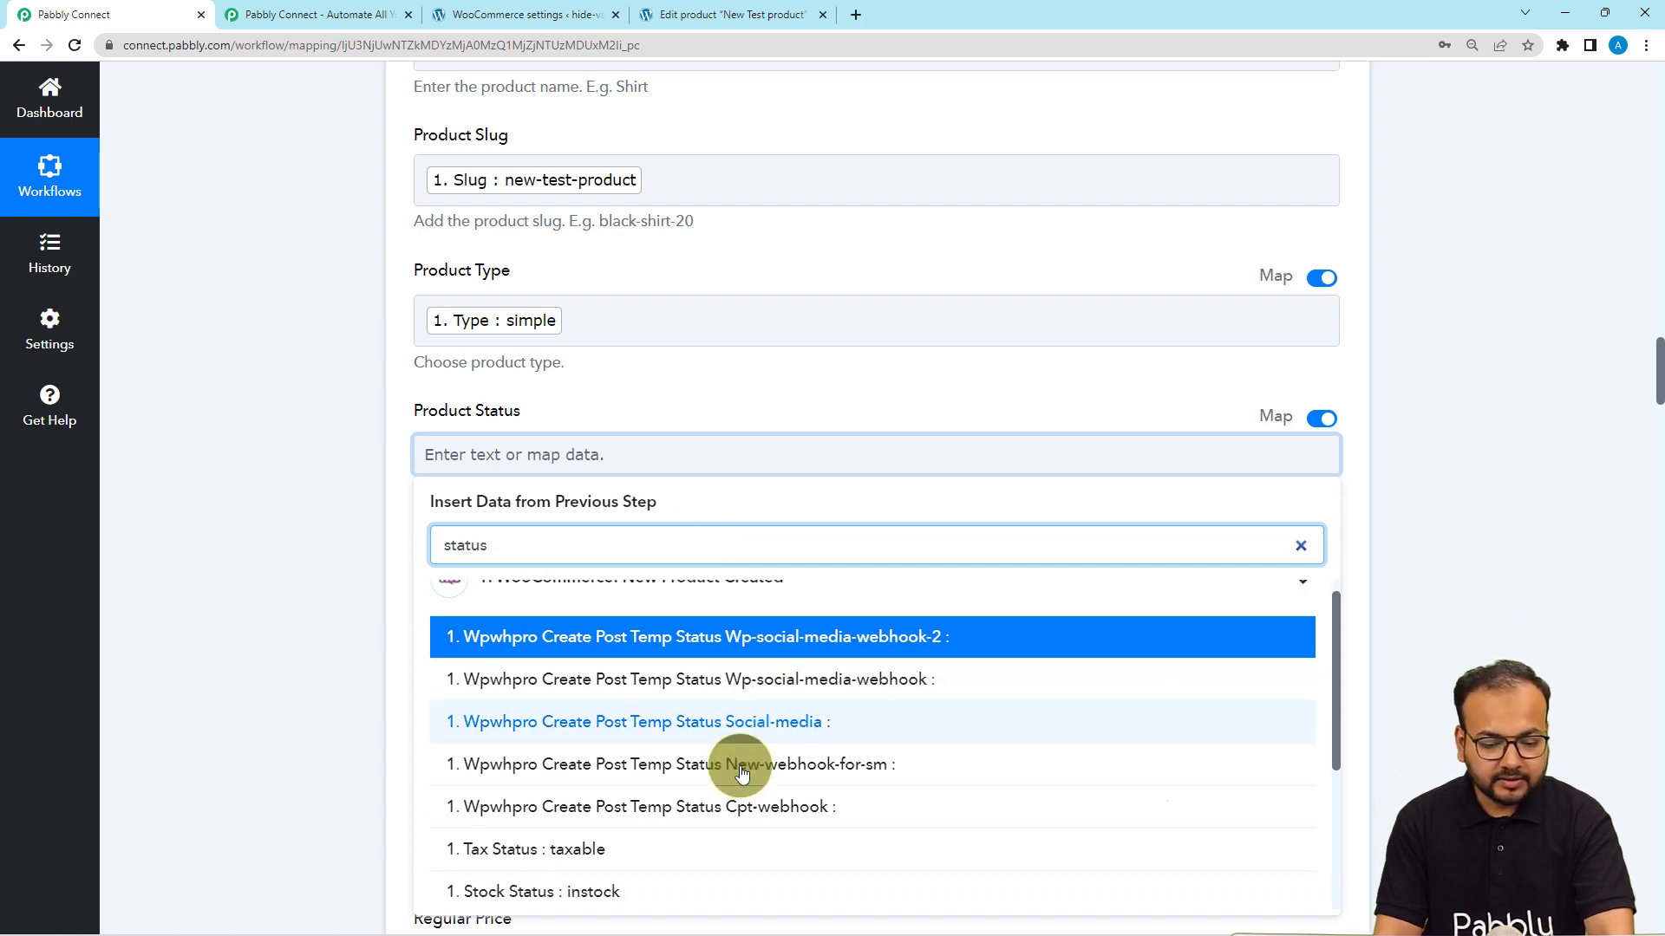
scroll(743, 762, down, 3)
click(509, 793)
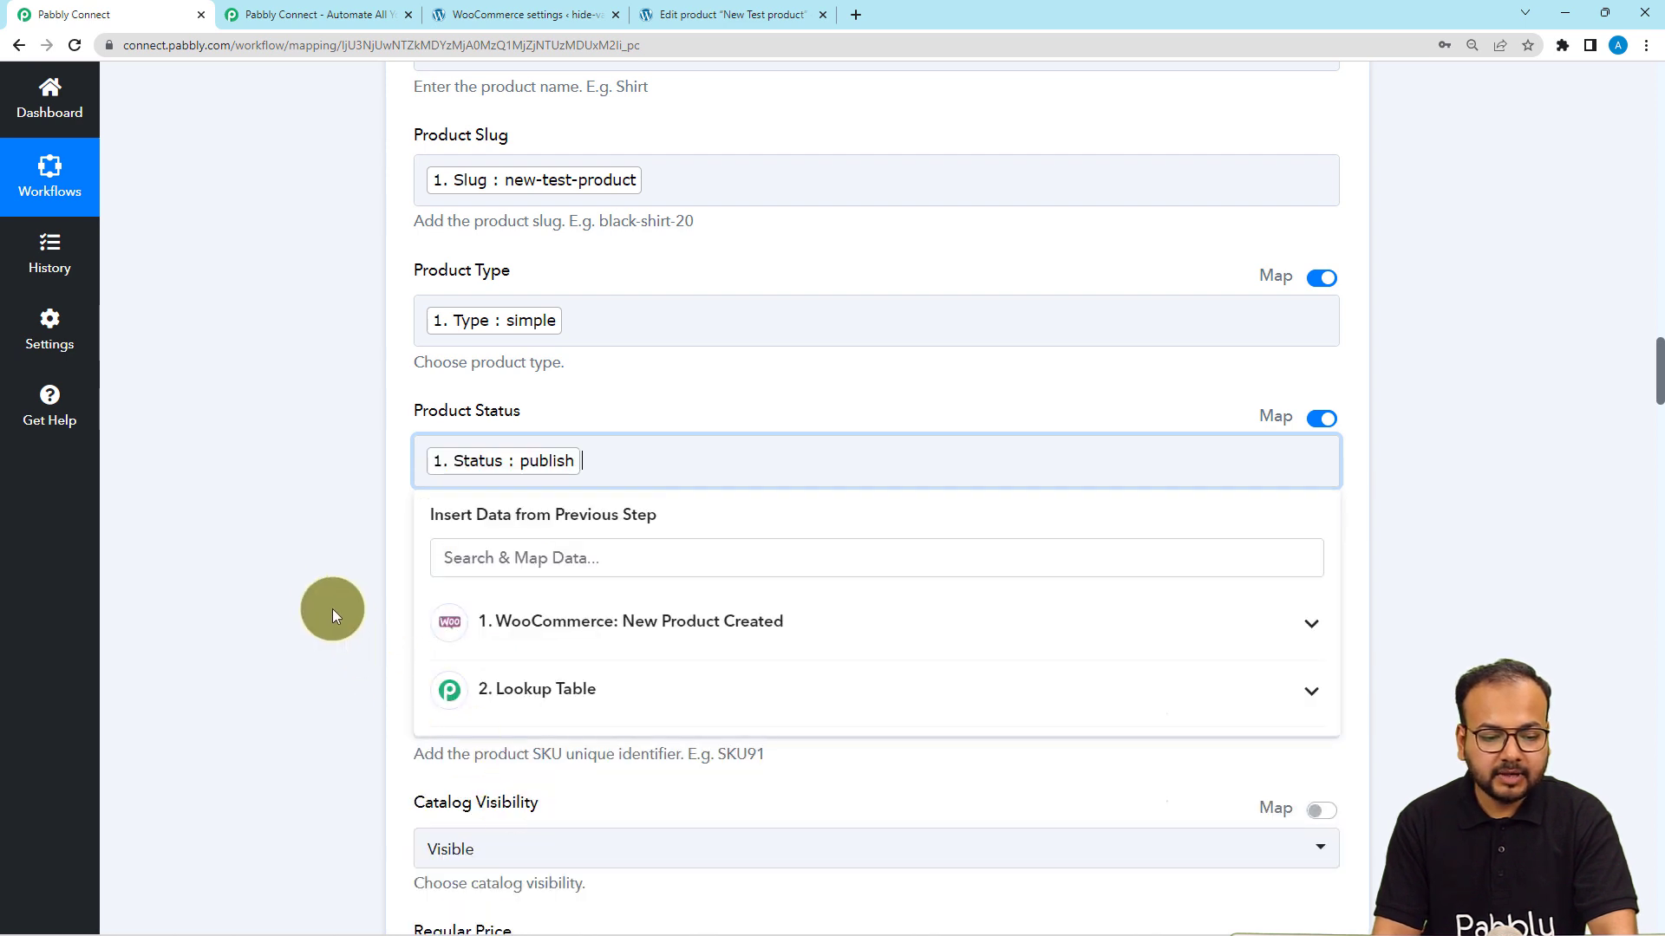
click(324, 597)
scroll(1122, 445, down, 2)
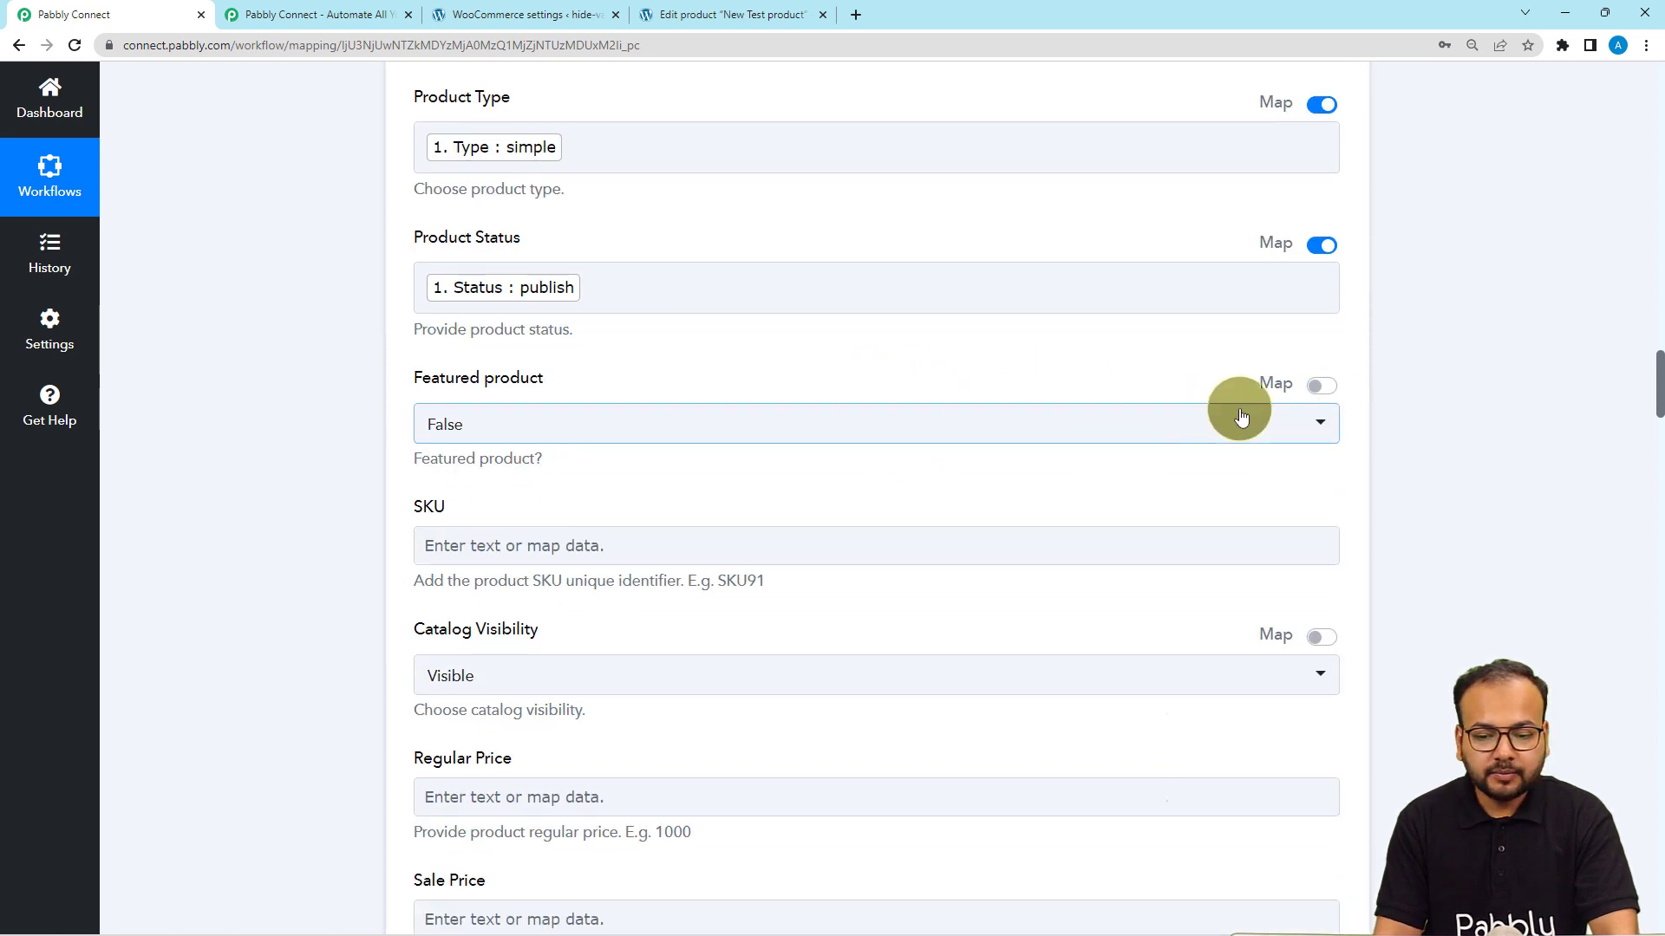
scroll(763, 454, down, 1)
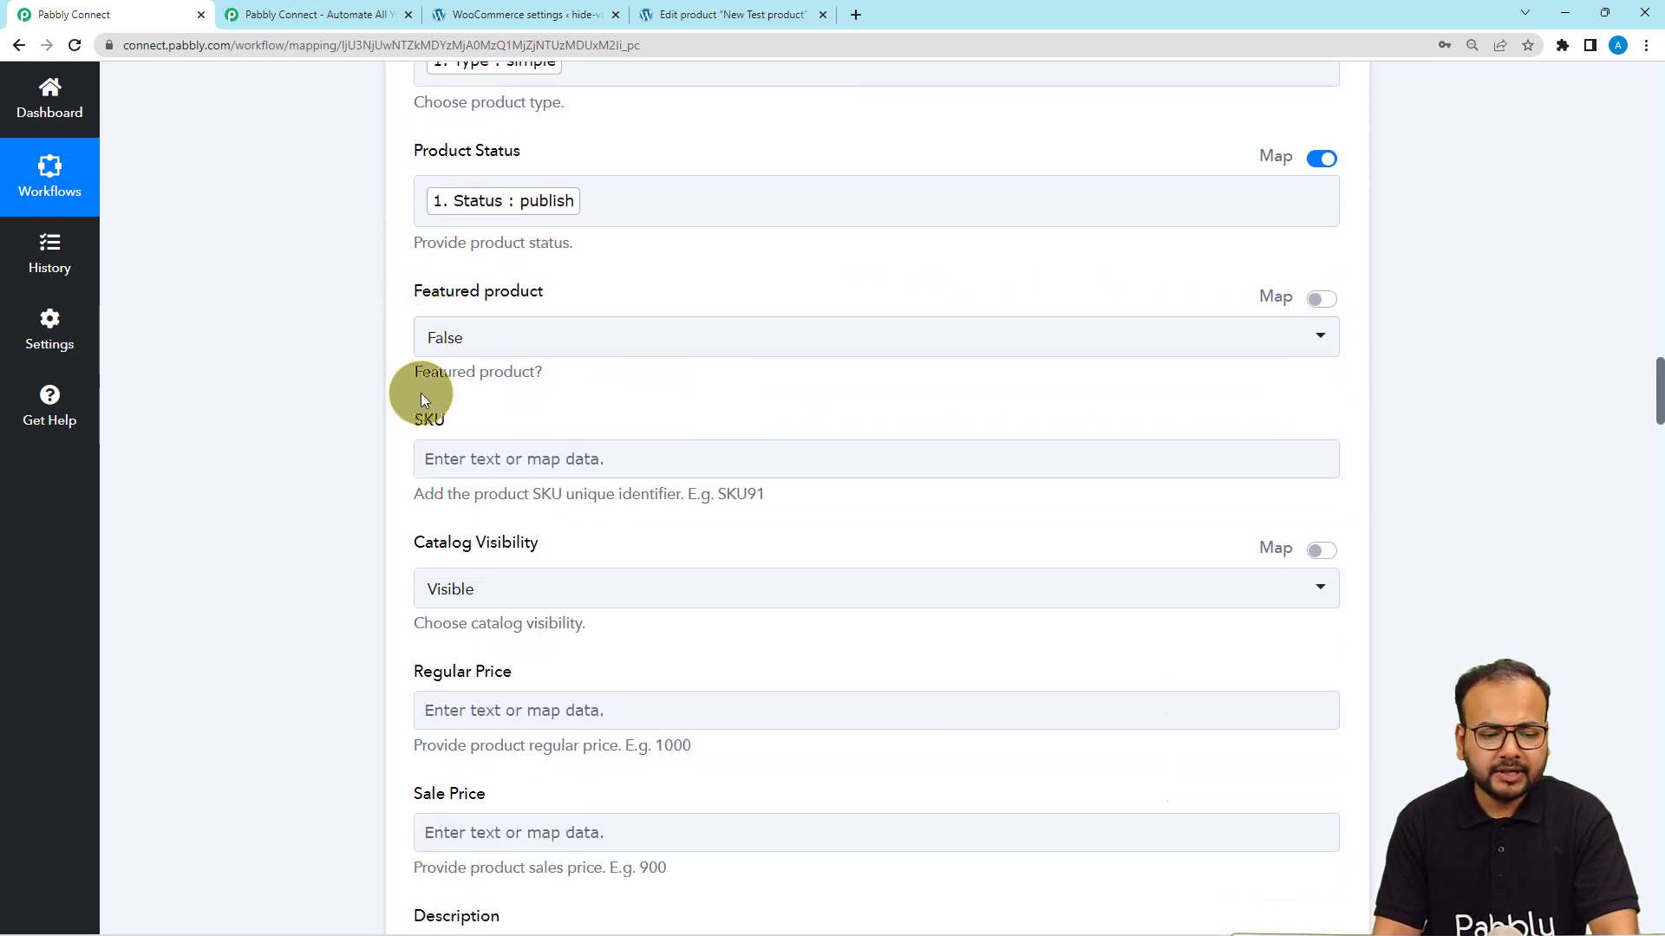
scroll(378, 419, down, 2)
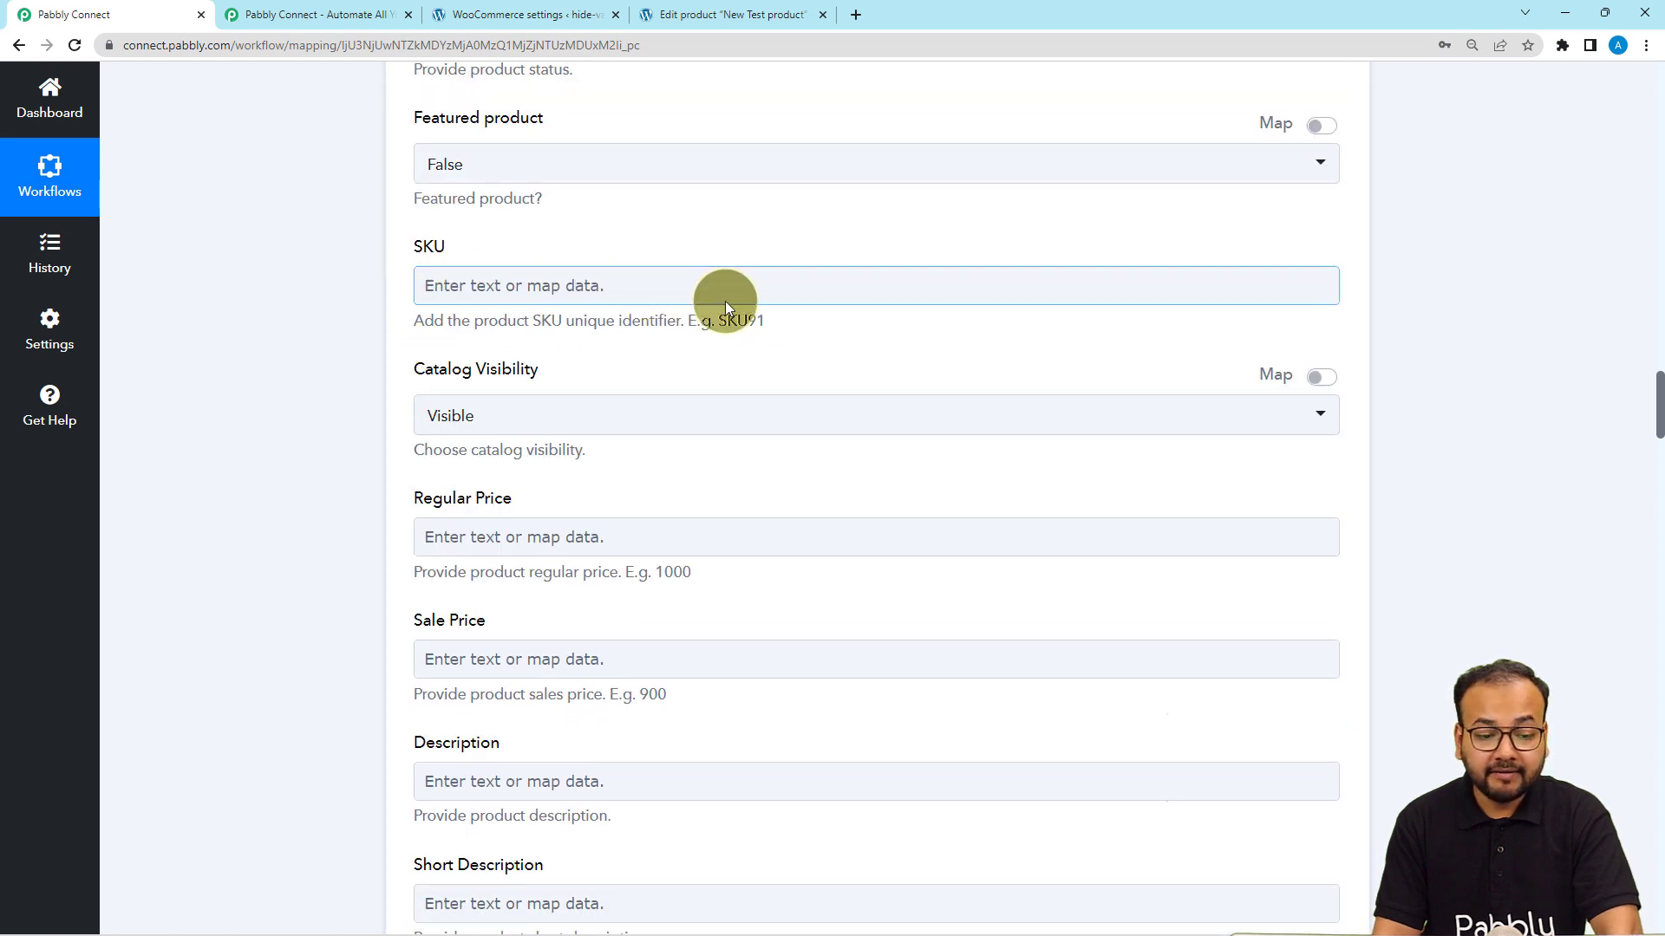
Enable mapping for Catalog Visibility and replace its fixed value with the Catalog Visibility value from the New Product Created step
scroll(355, 350, down, 3)
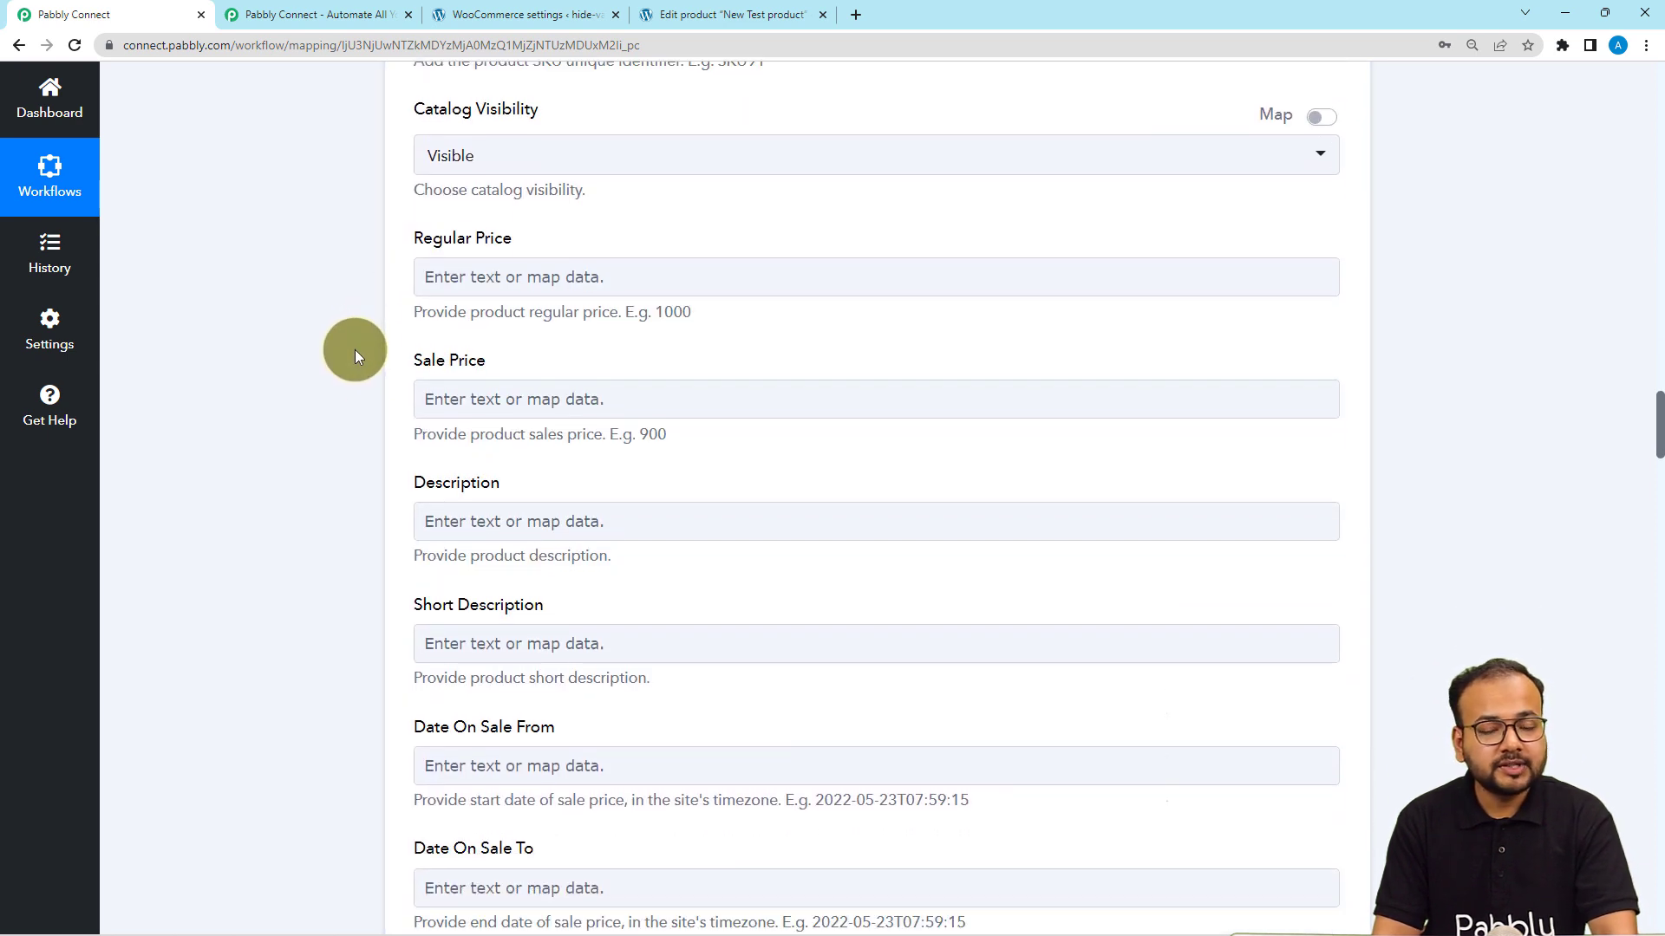
scroll(356, 355, down, 1)
scroll(356, 355, up, 1)
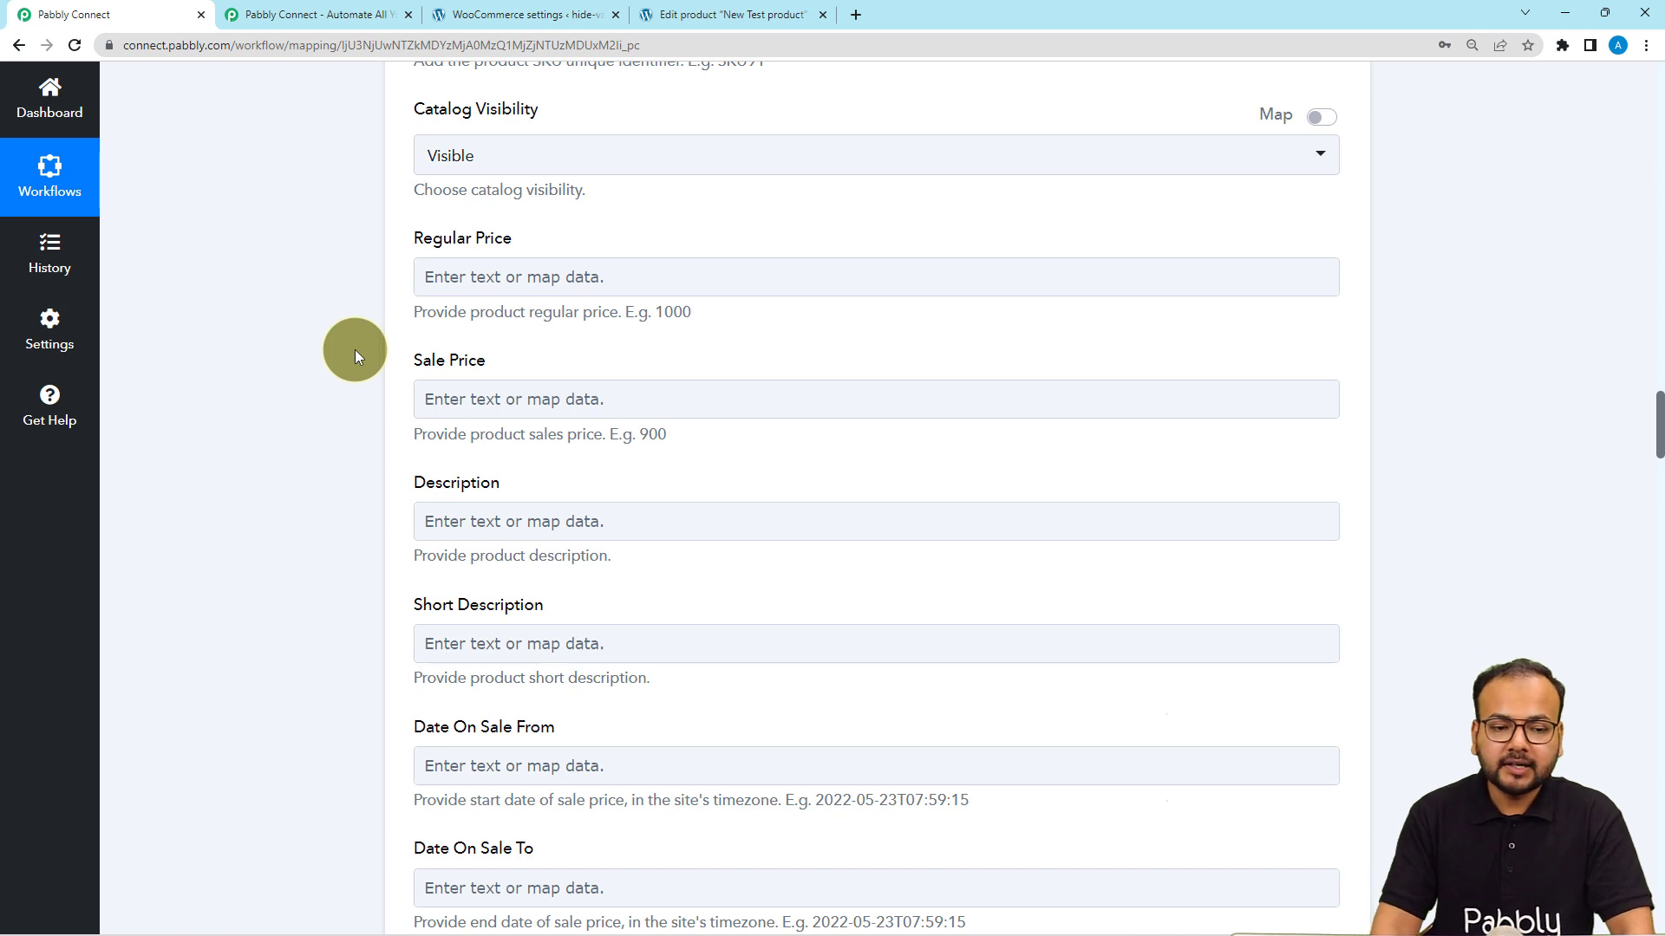
click(1320, 116)
click(795, 155)
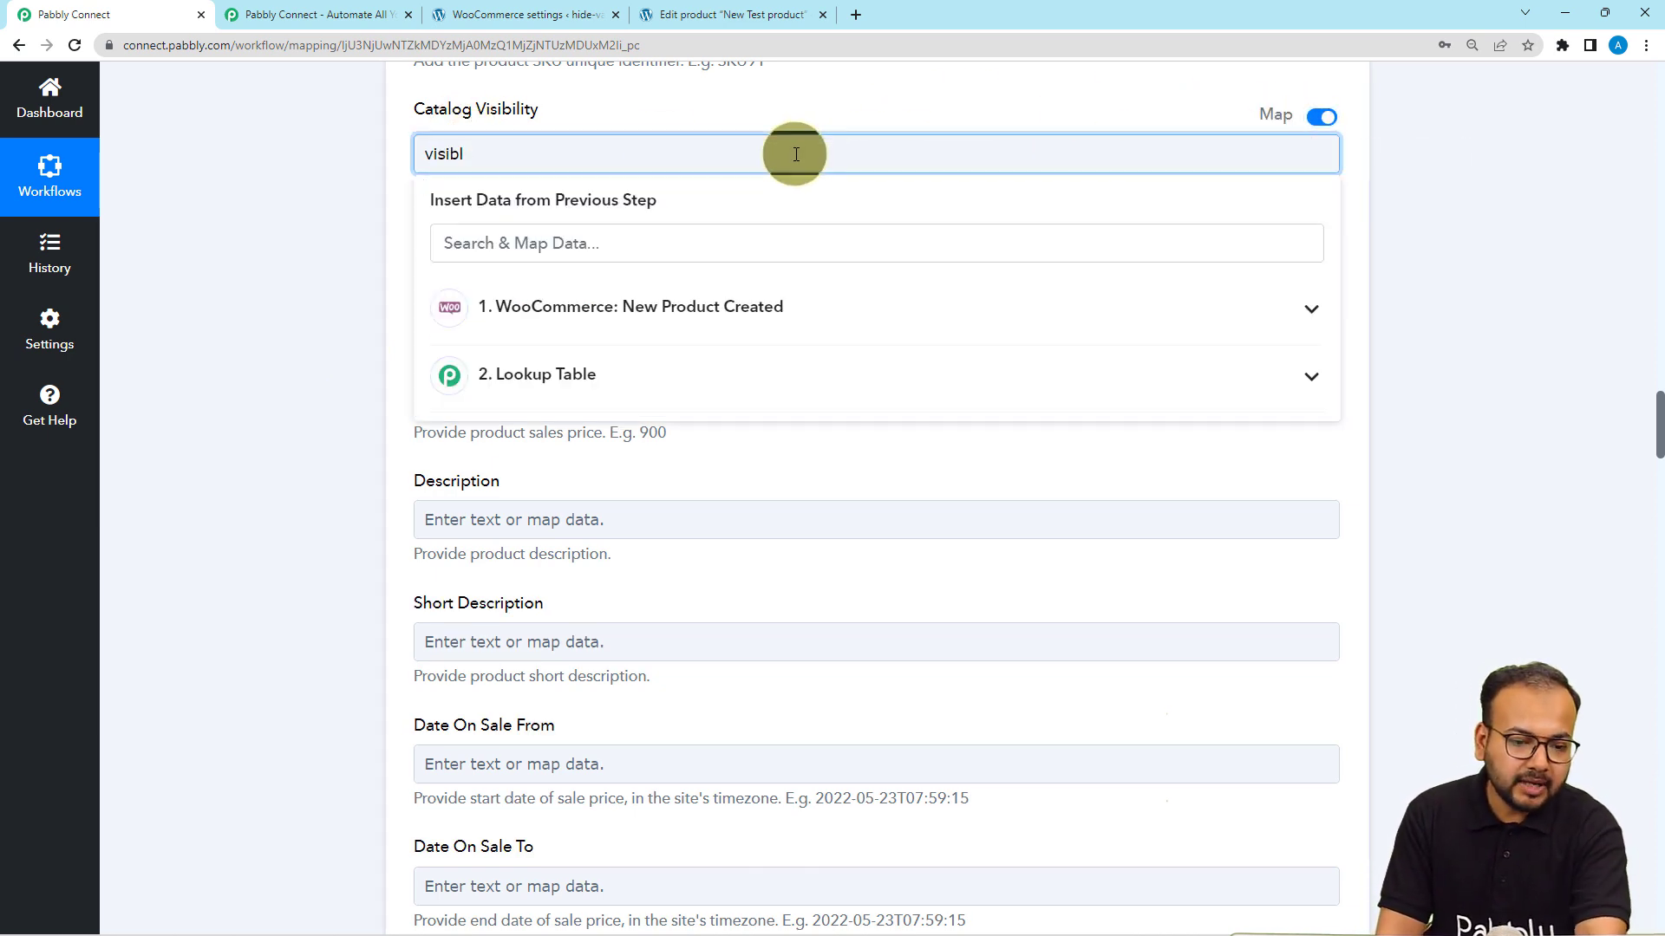
key(BackSpace)
key(BackSpace)
key(BackSpace)
key(BackSpace)
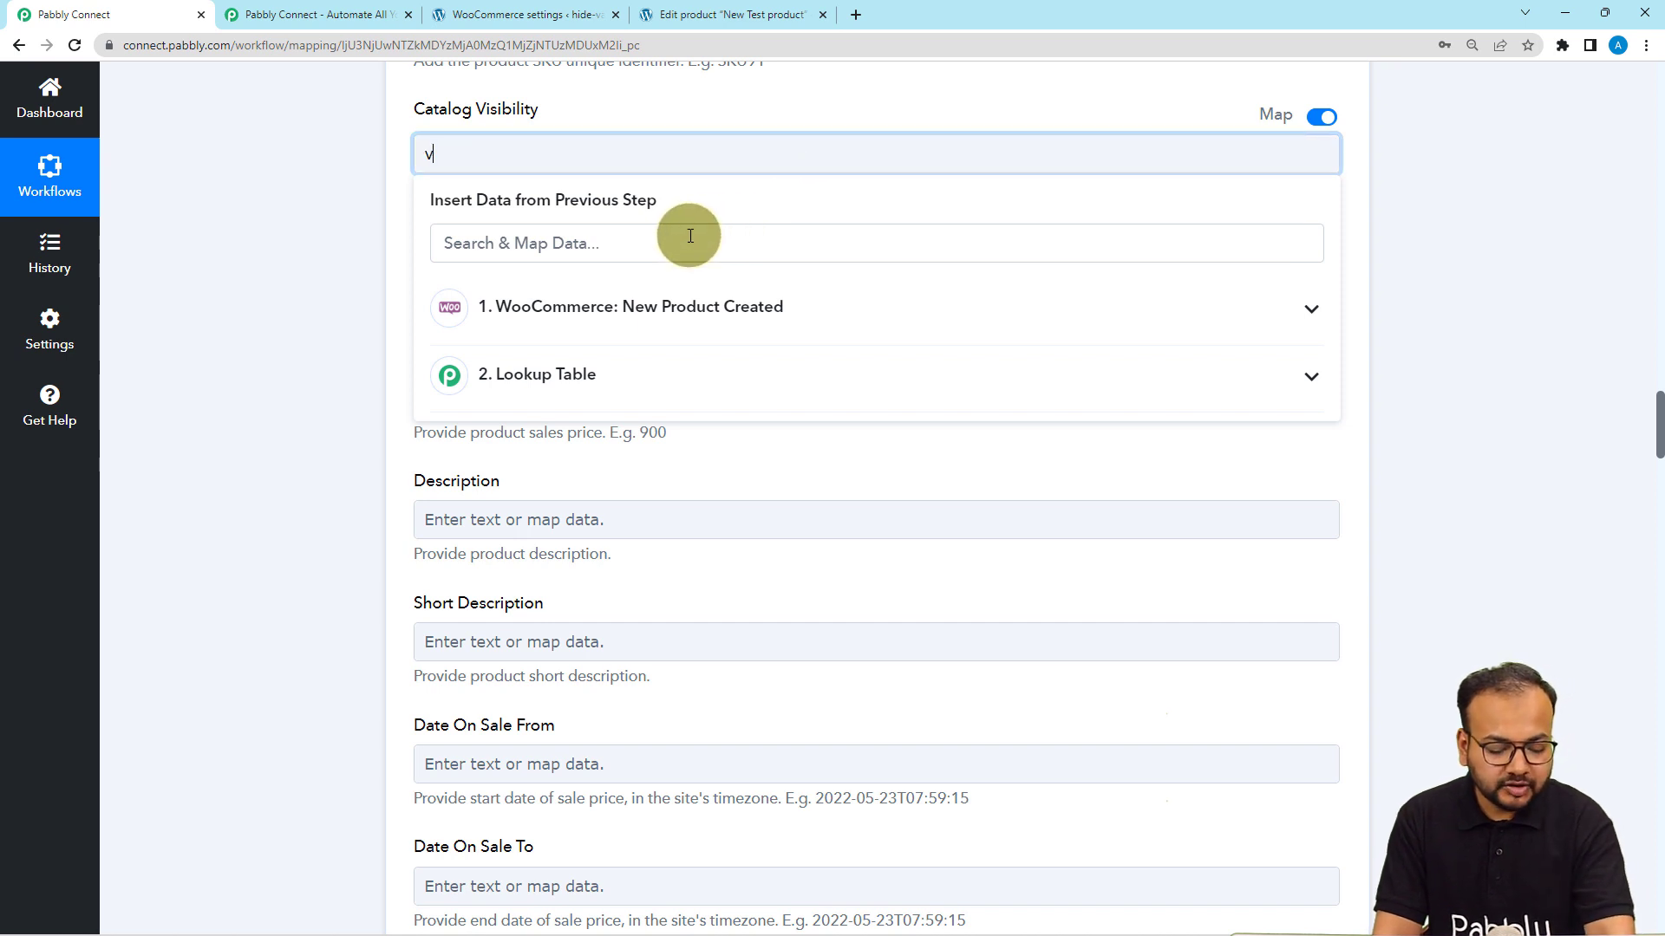
click(666, 236)
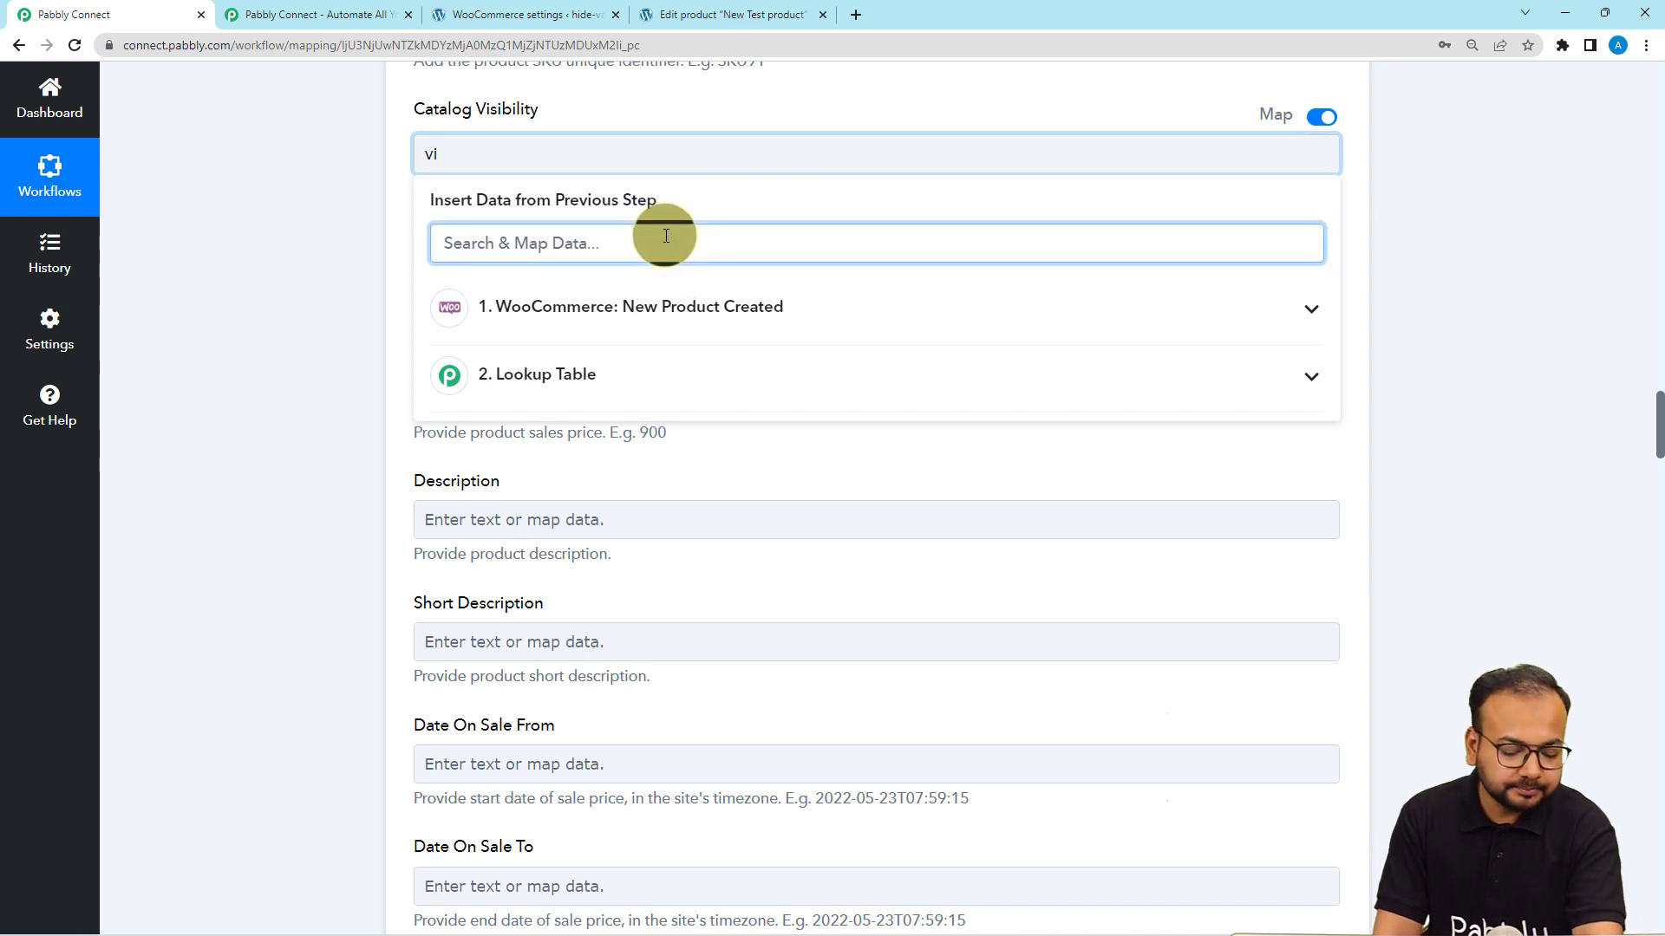
text(vi)
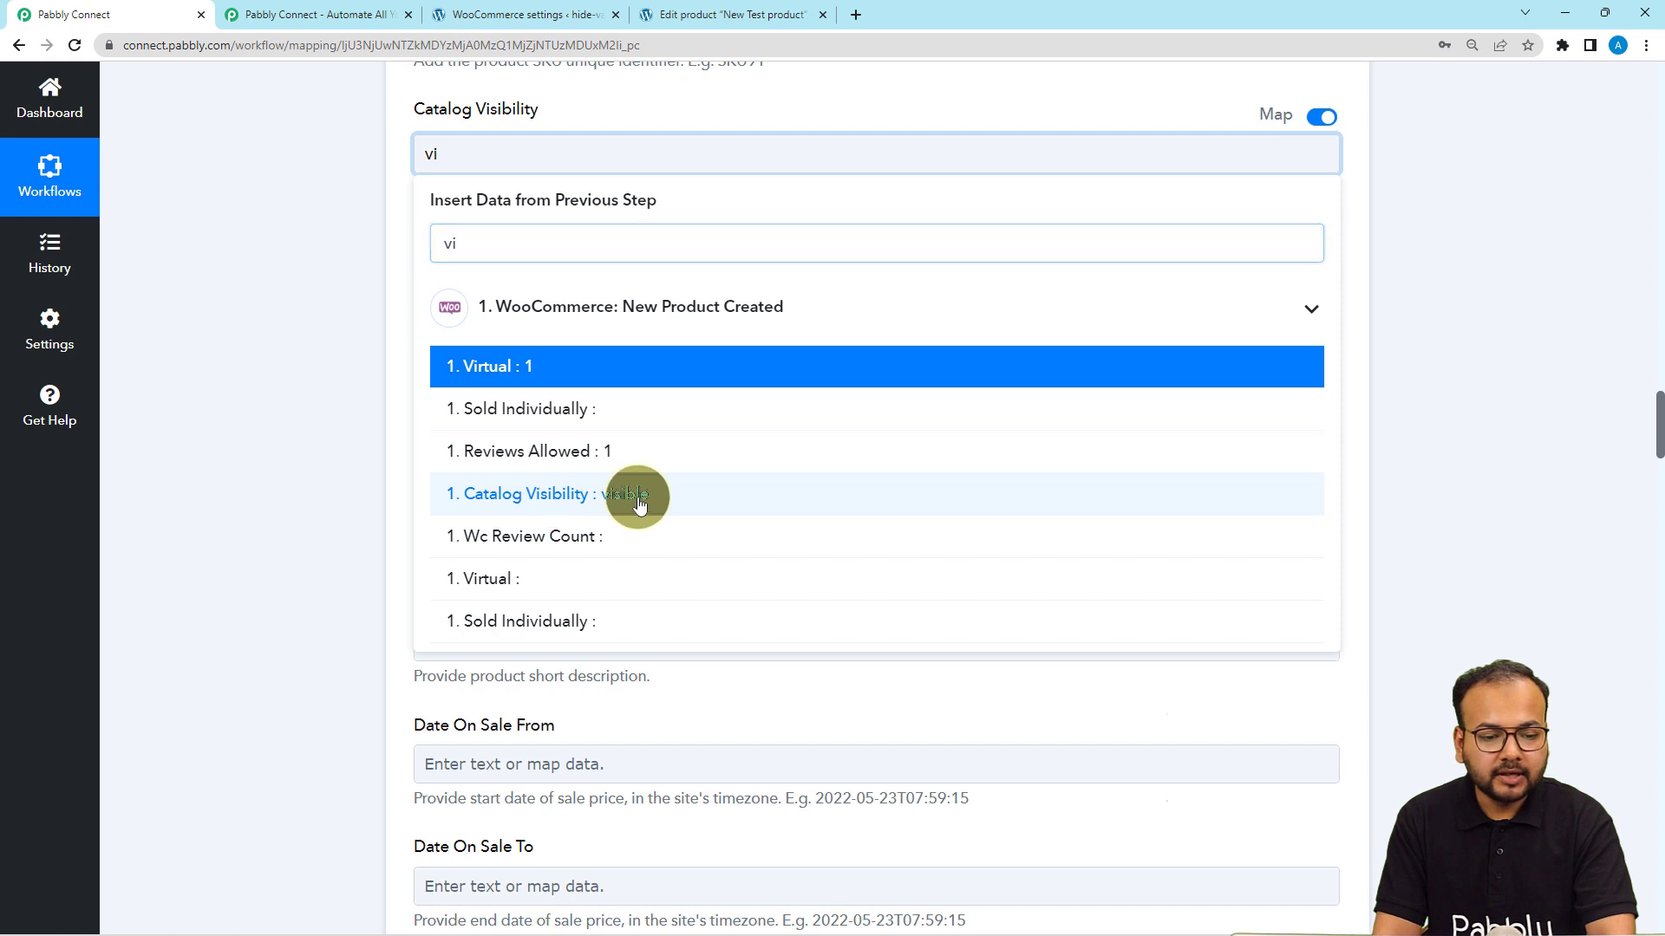
click(640, 496)
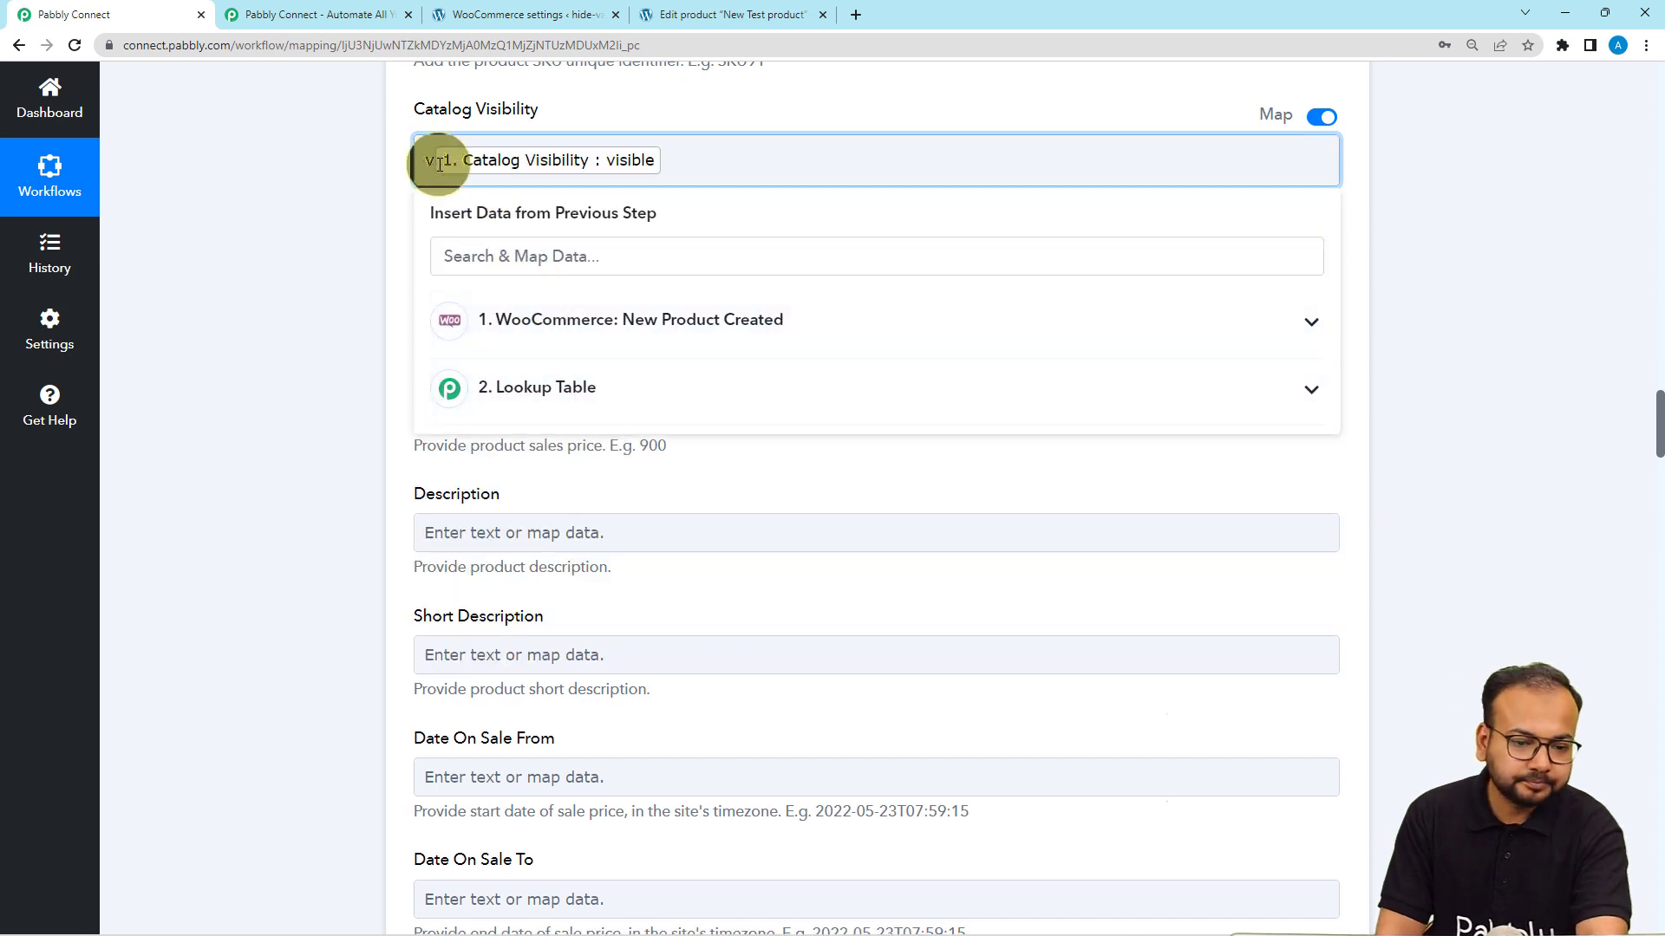
click(305, 201)
Map the Regular Price field to the Regular Price value from the New Product Created step
scroll(416, 234, down, 1)
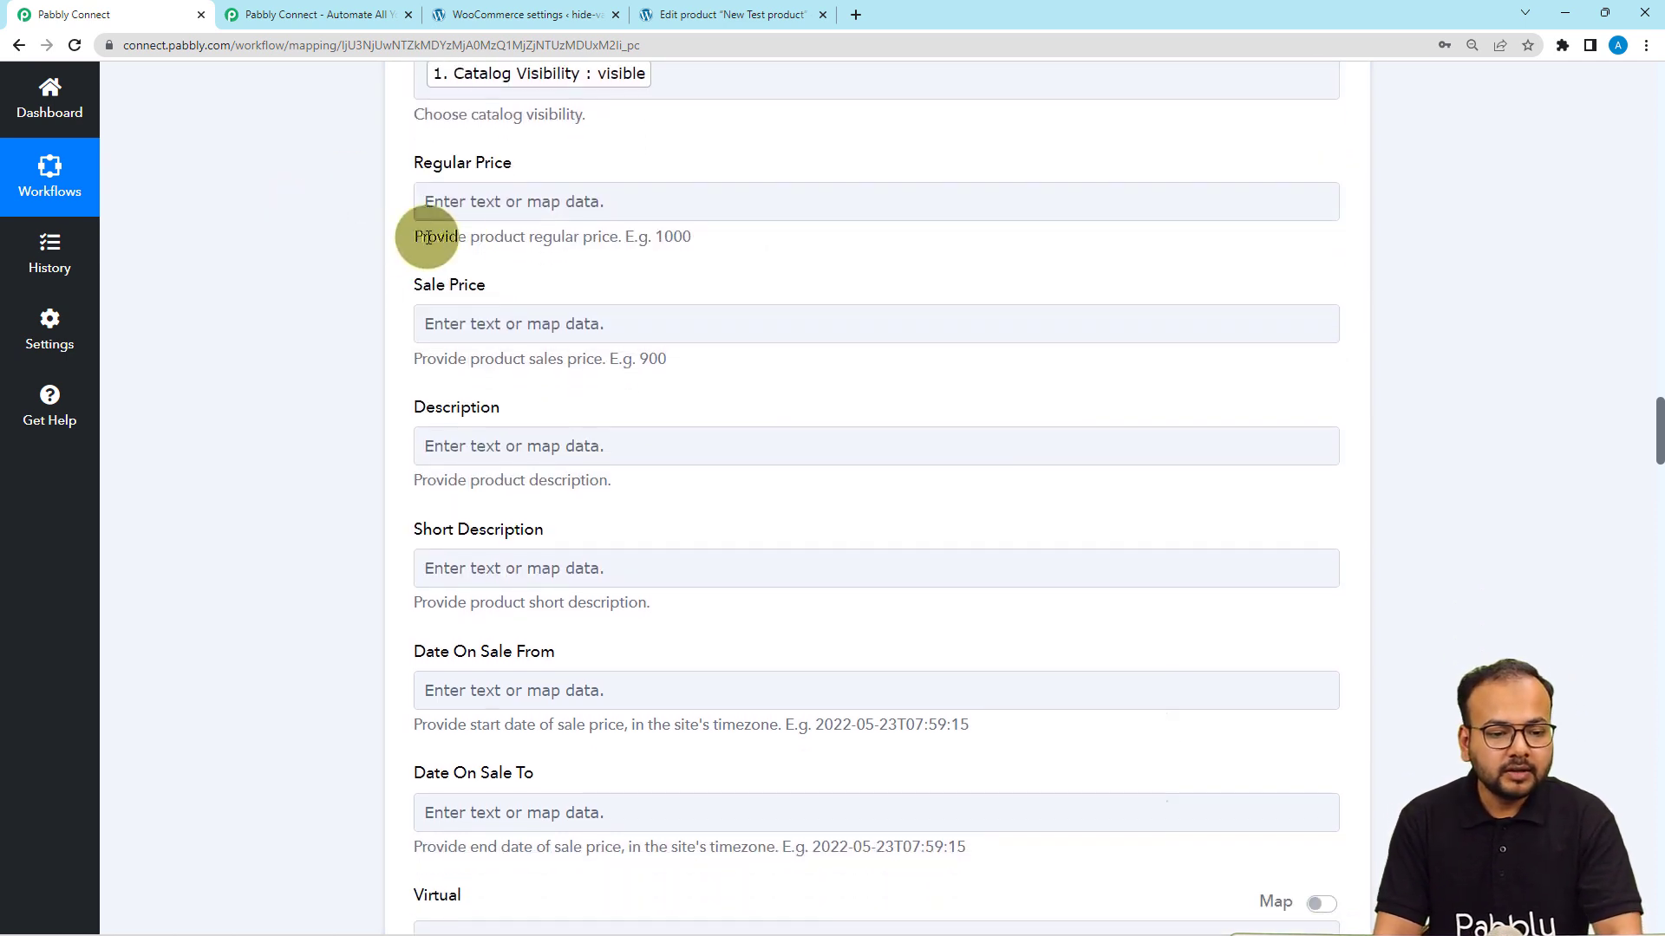
click(491, 206)
click(523, 294)
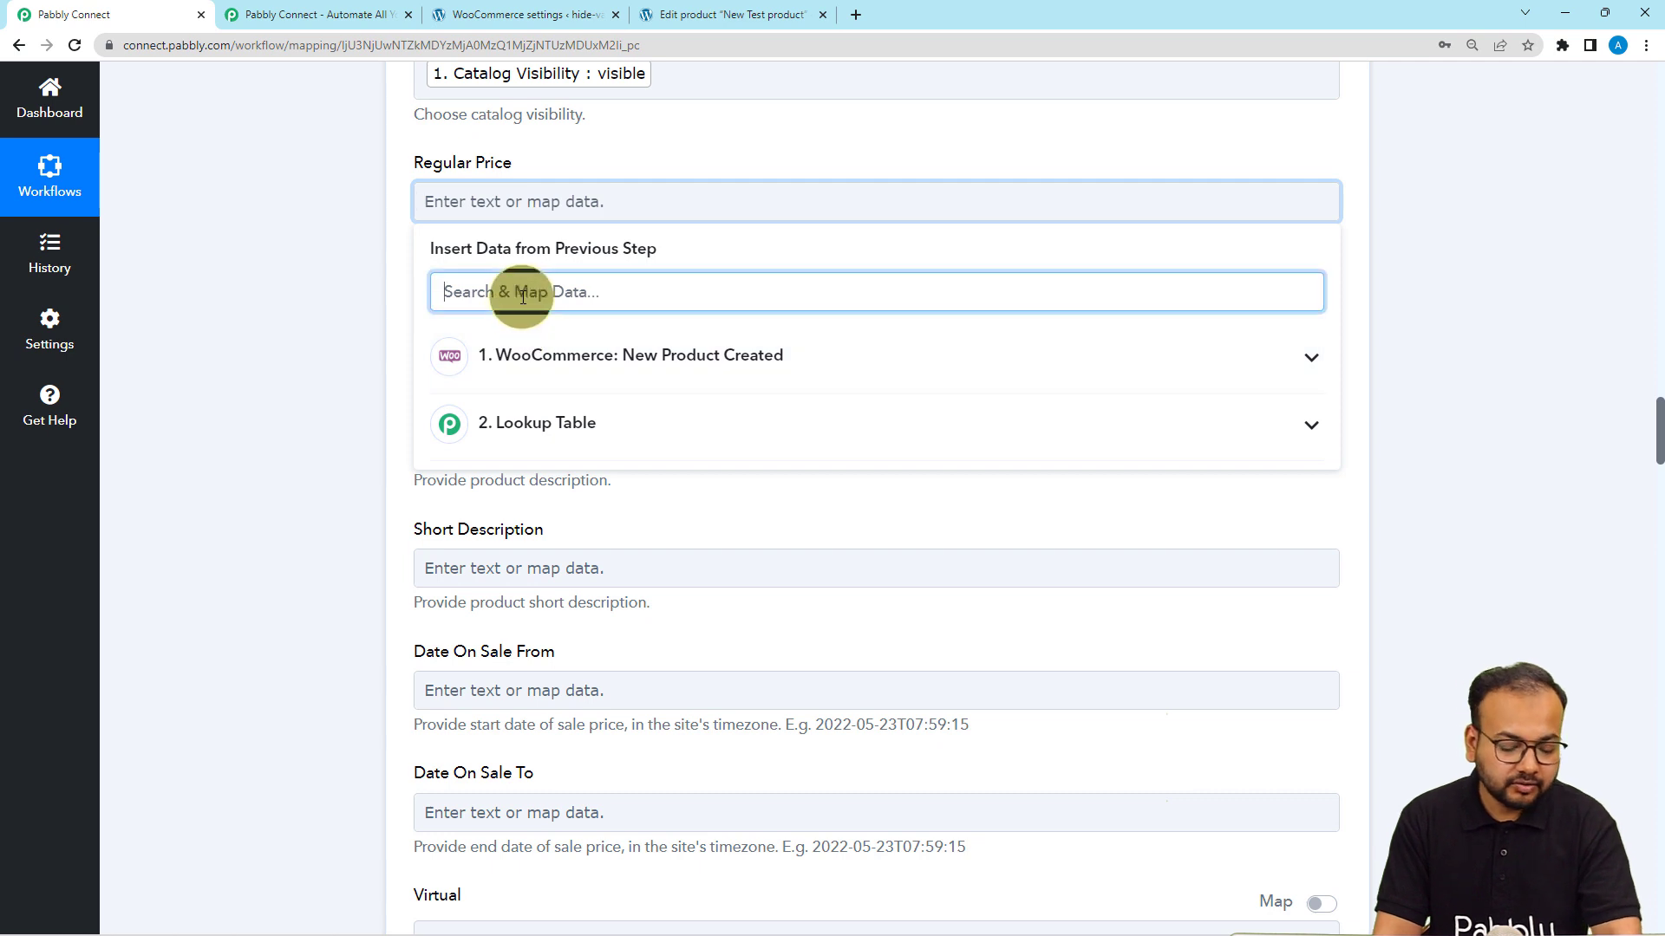
text(pr)
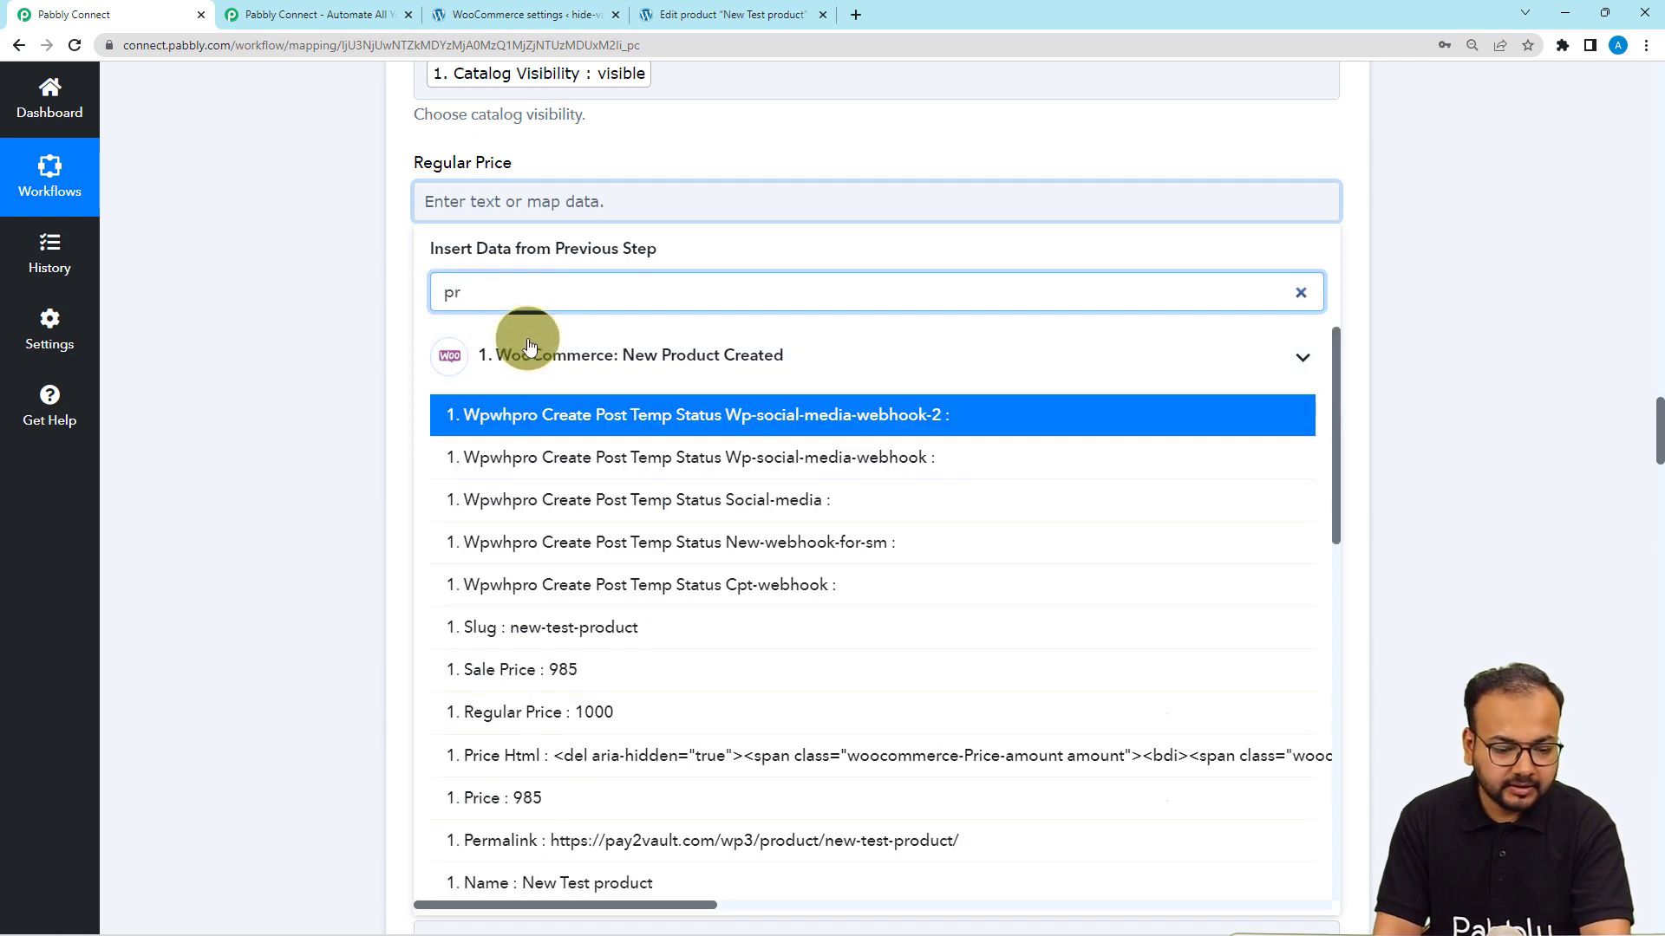
click(550, 720)
click(320, 461)
Map the Sale Price field to the product's Sale Price value from the New Product Created step
scroll(403, 434, down, 2)
click(497, 163)
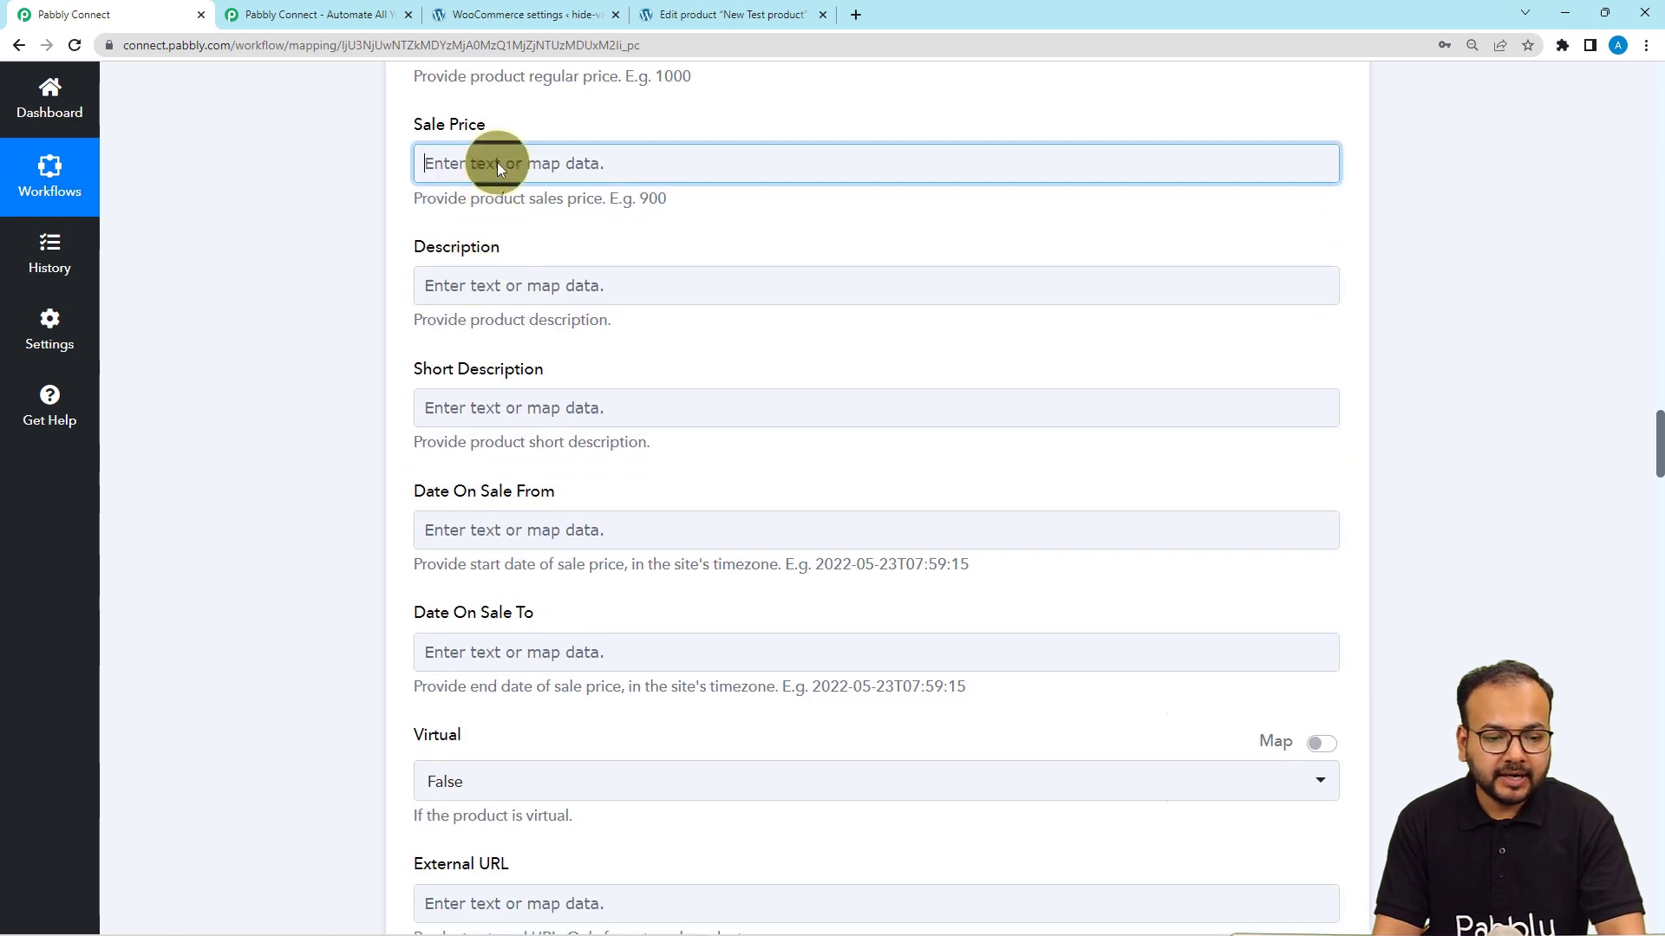
click(507, 253)
text(s)
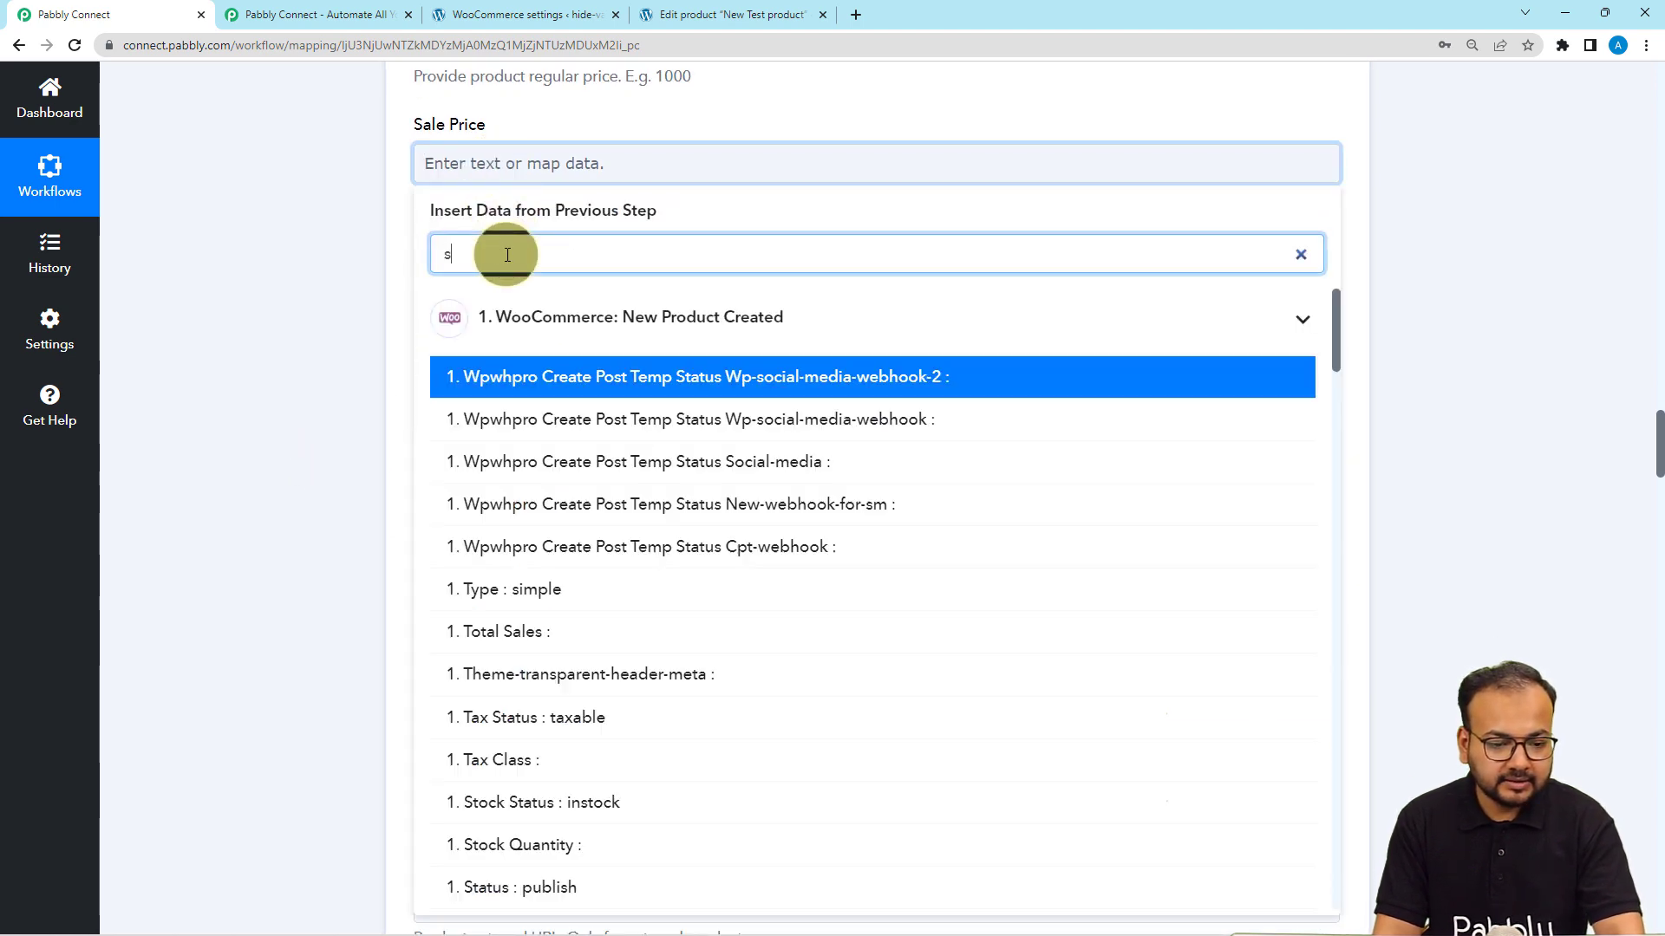
text(a)
click(494, 419)
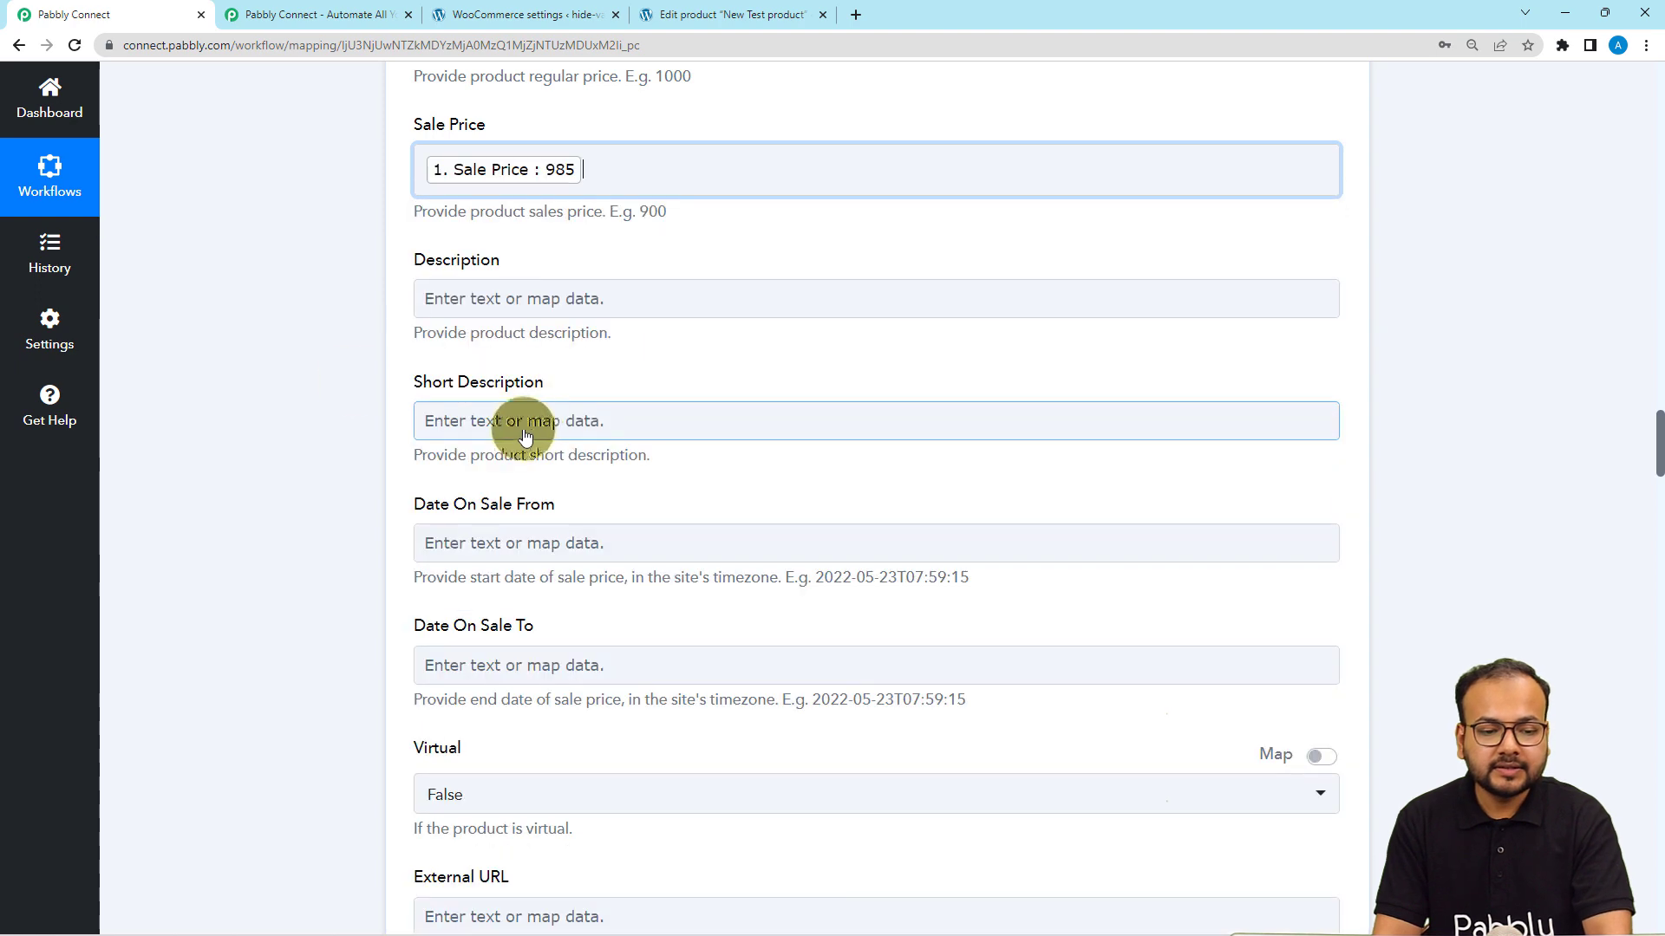
click(332, 368)
Map the Description field to the product's full Description value from the New Product Created step
scroll(332, 368, down, 1)
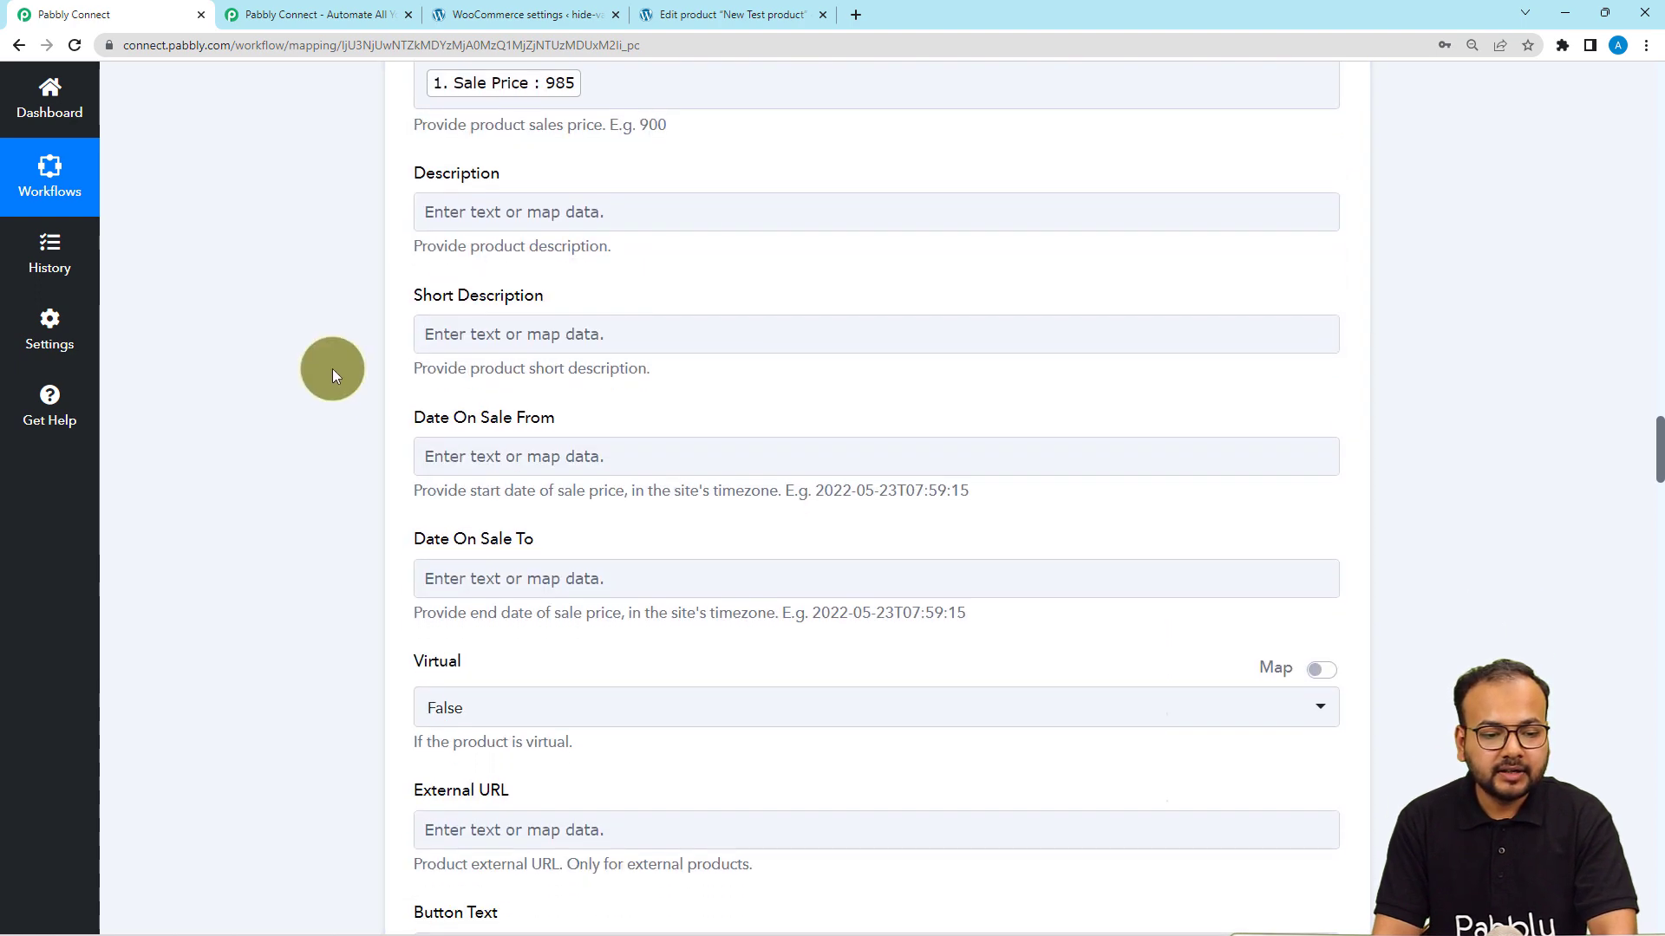
click(569, 207)
click(533, 304)
text(d)
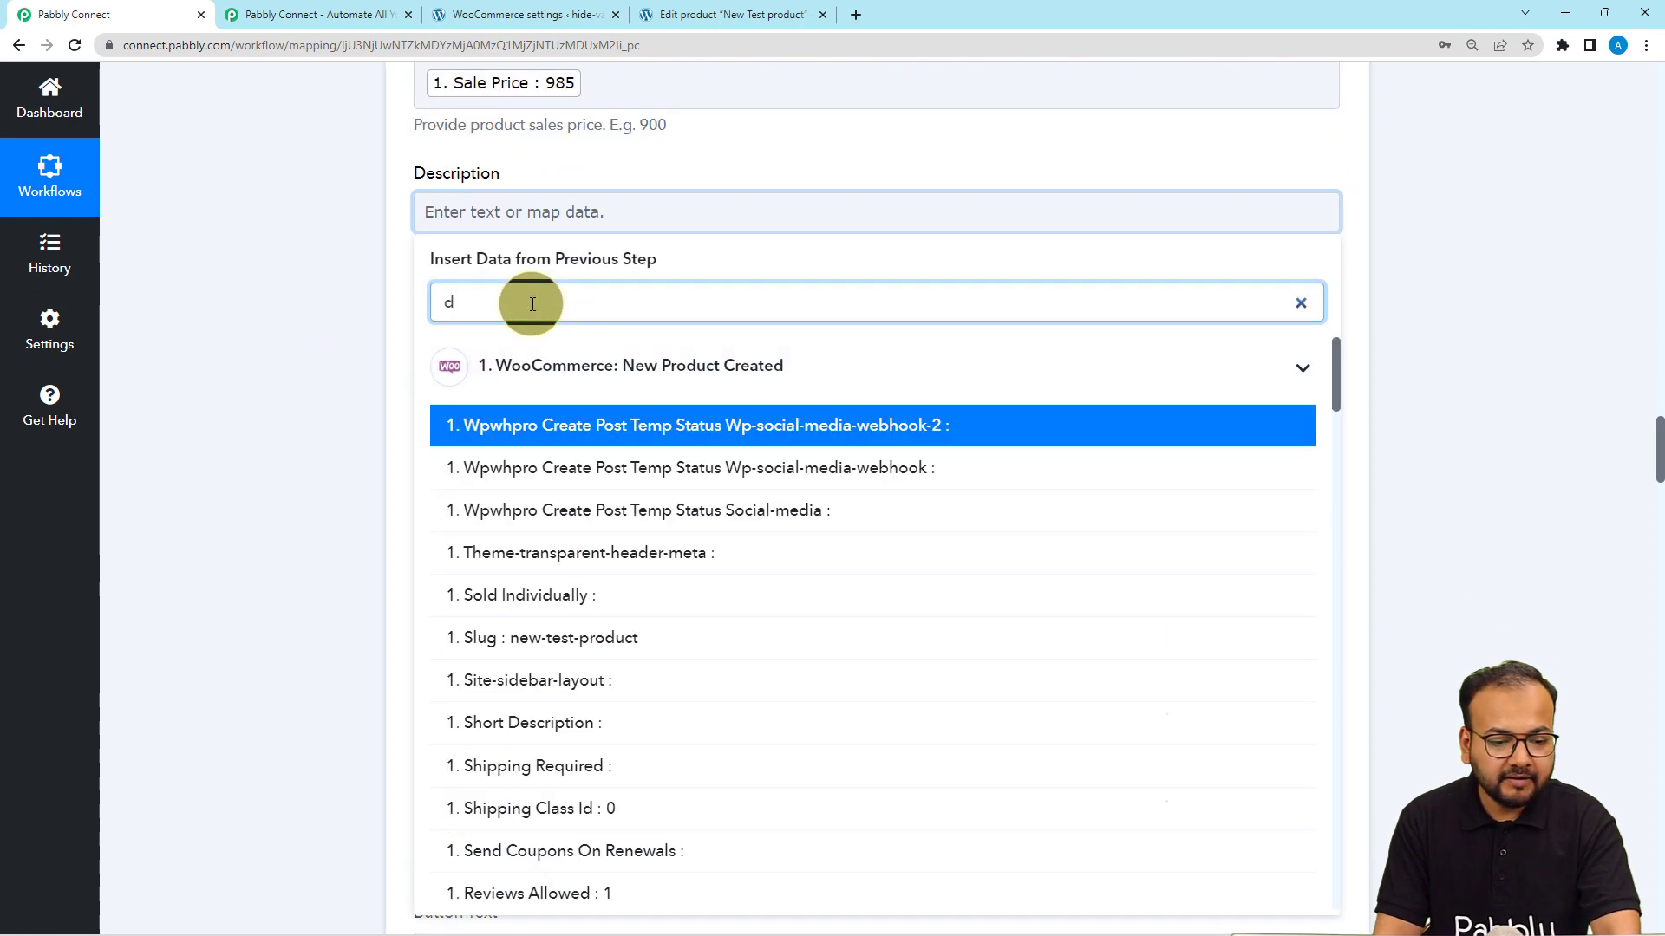
text(es)
click(533, 467)
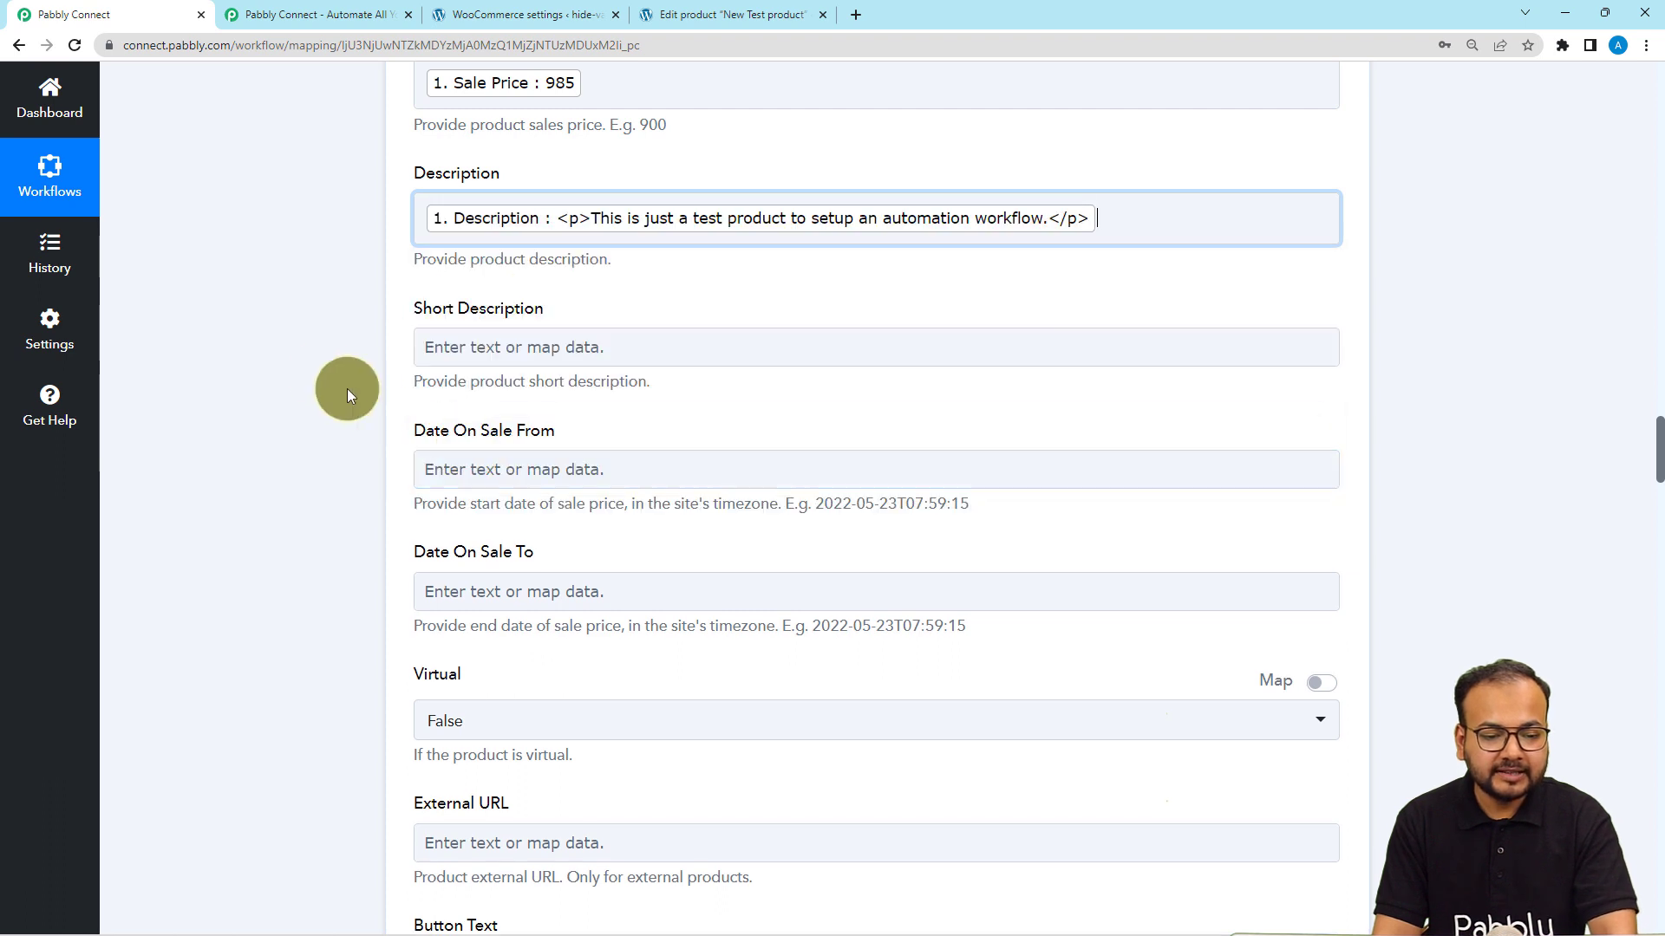
Review the Lookup Table step's lookup key, label and value pairs, and received response
scroll(324, 374, down, 2)
scroll(324, 374, down, 2)
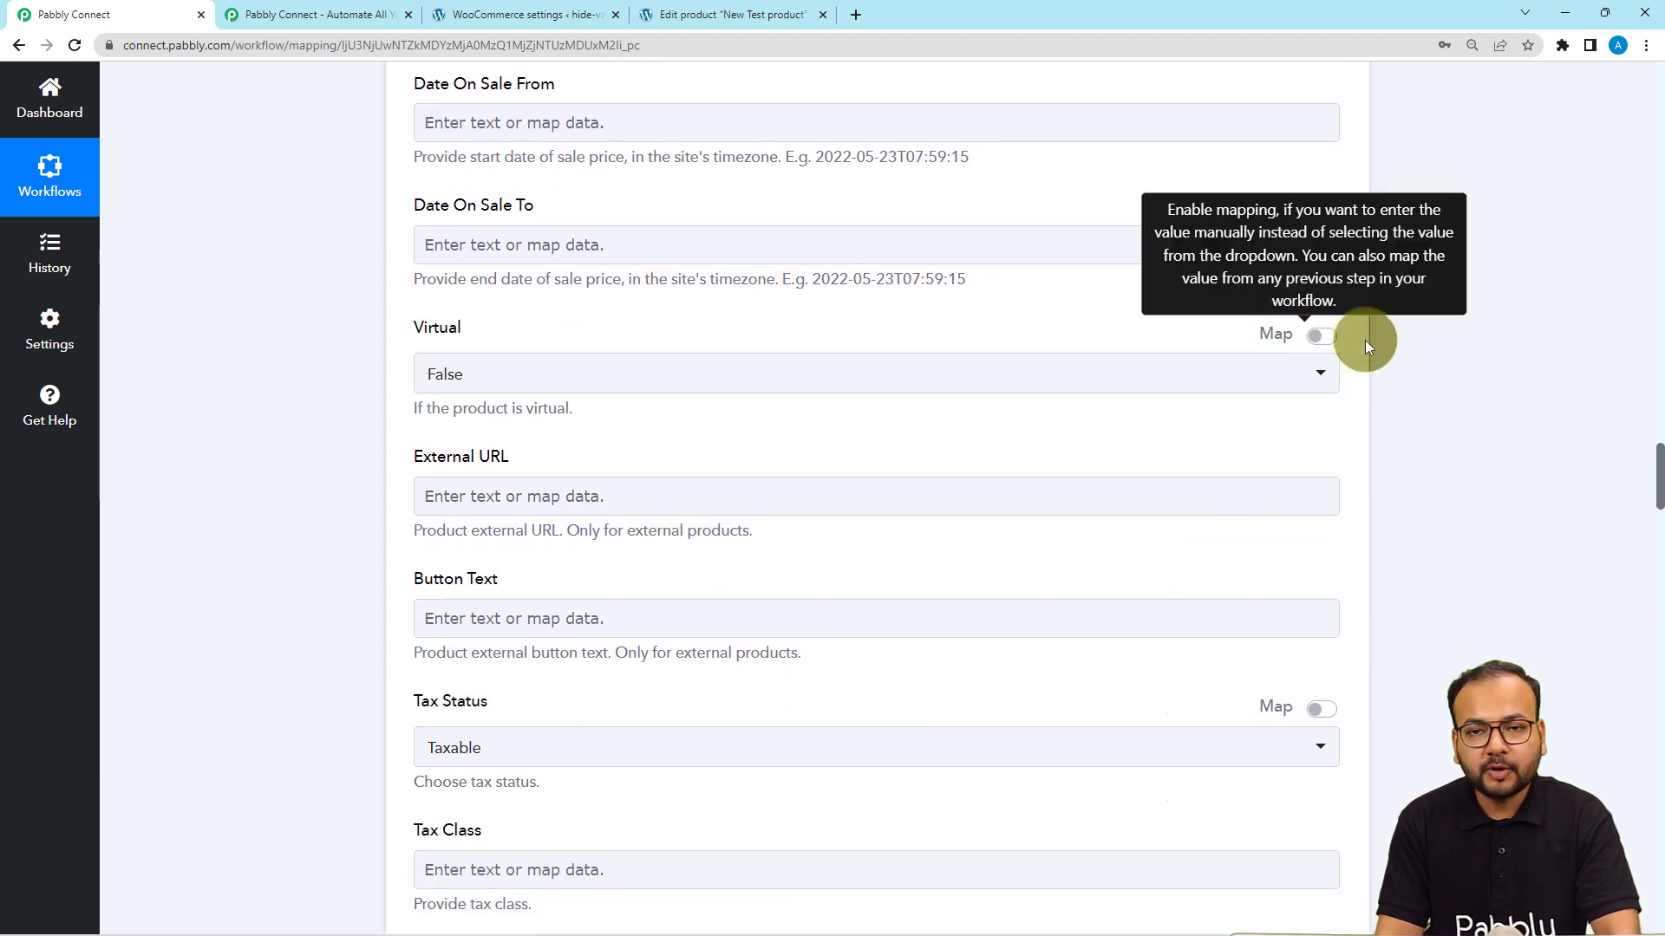
scroll(537, 399, up, 2)
scroll(390, 486, up, 6)
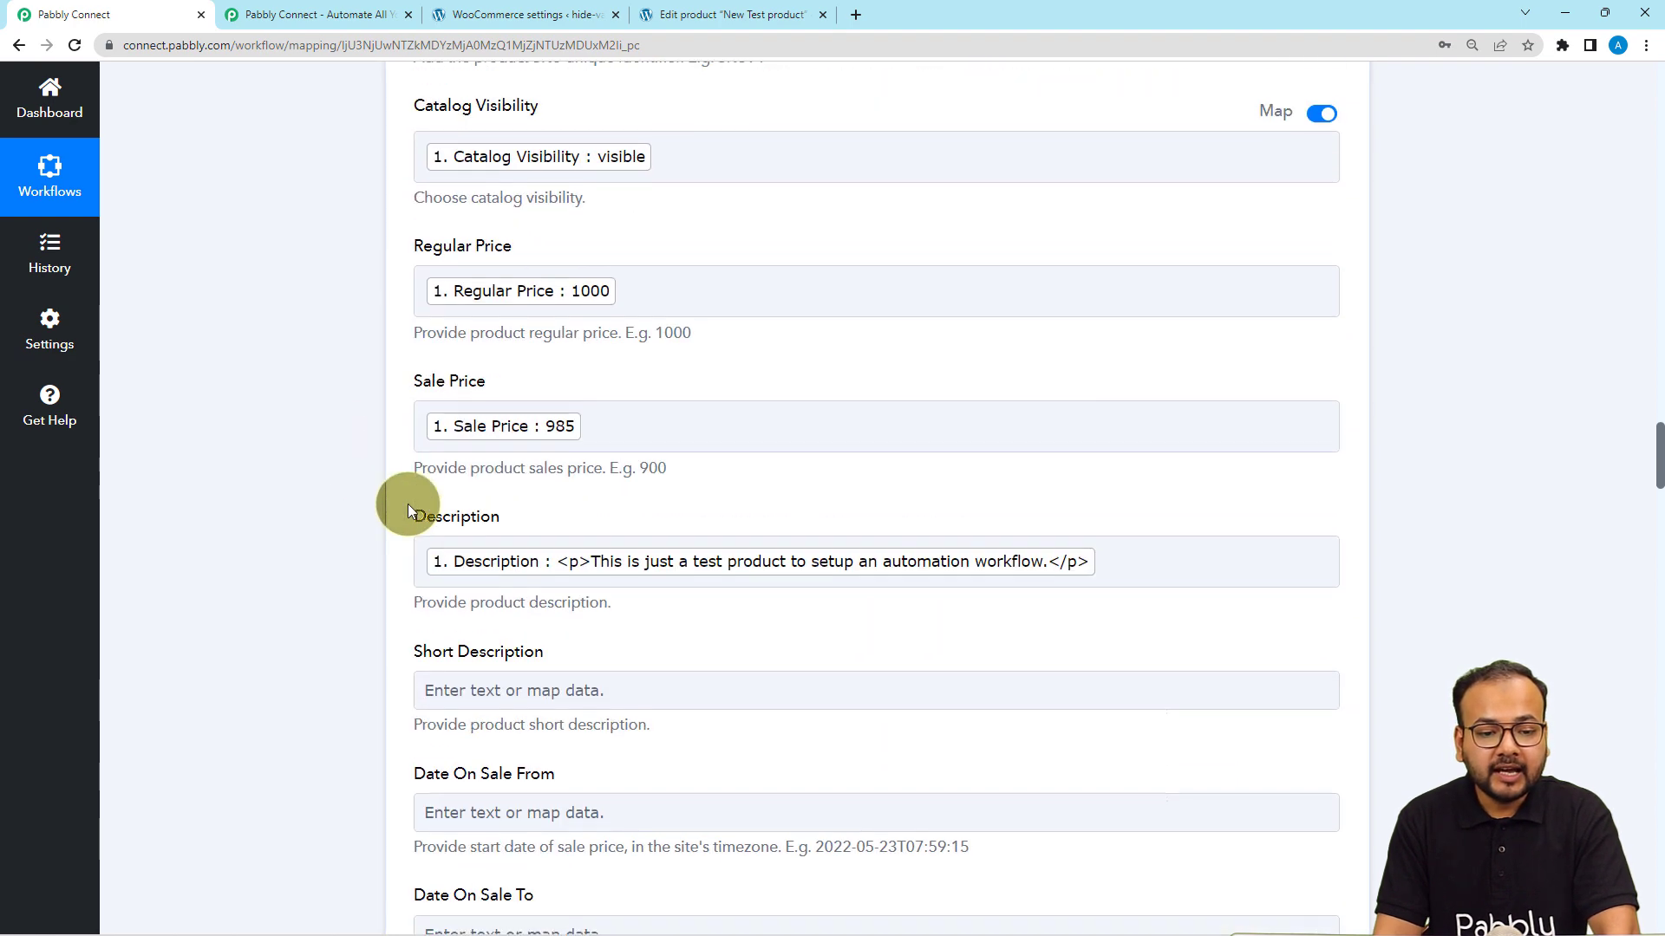
scroll(409, 511, up, 15)
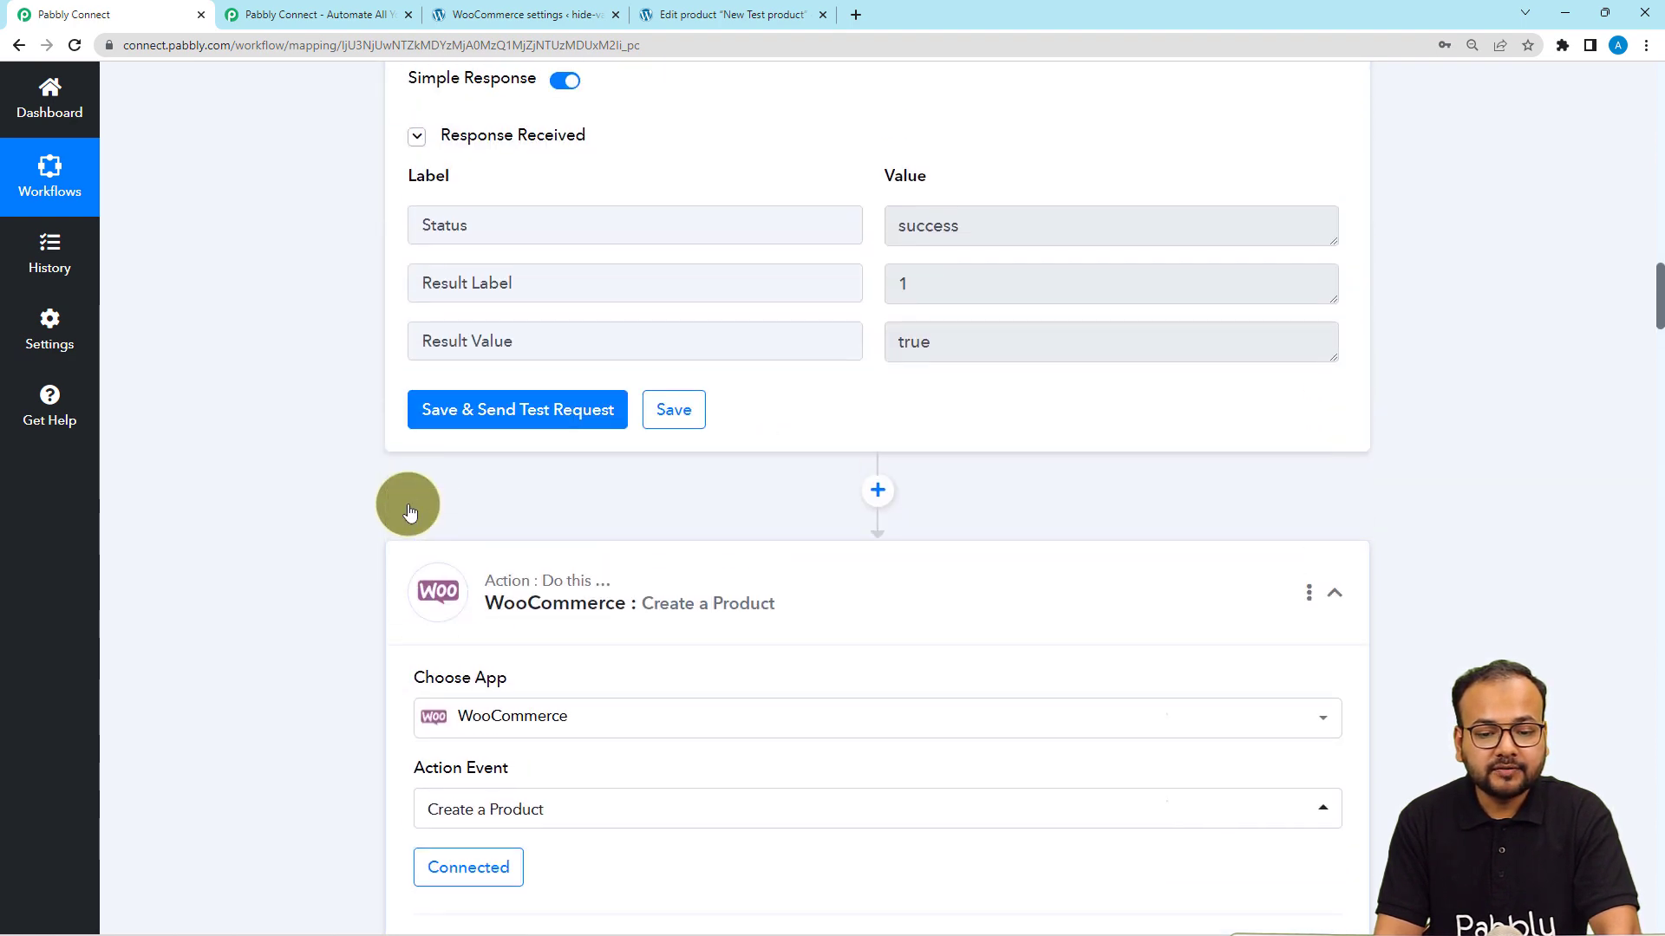
scroll(410, 511, up, 6)
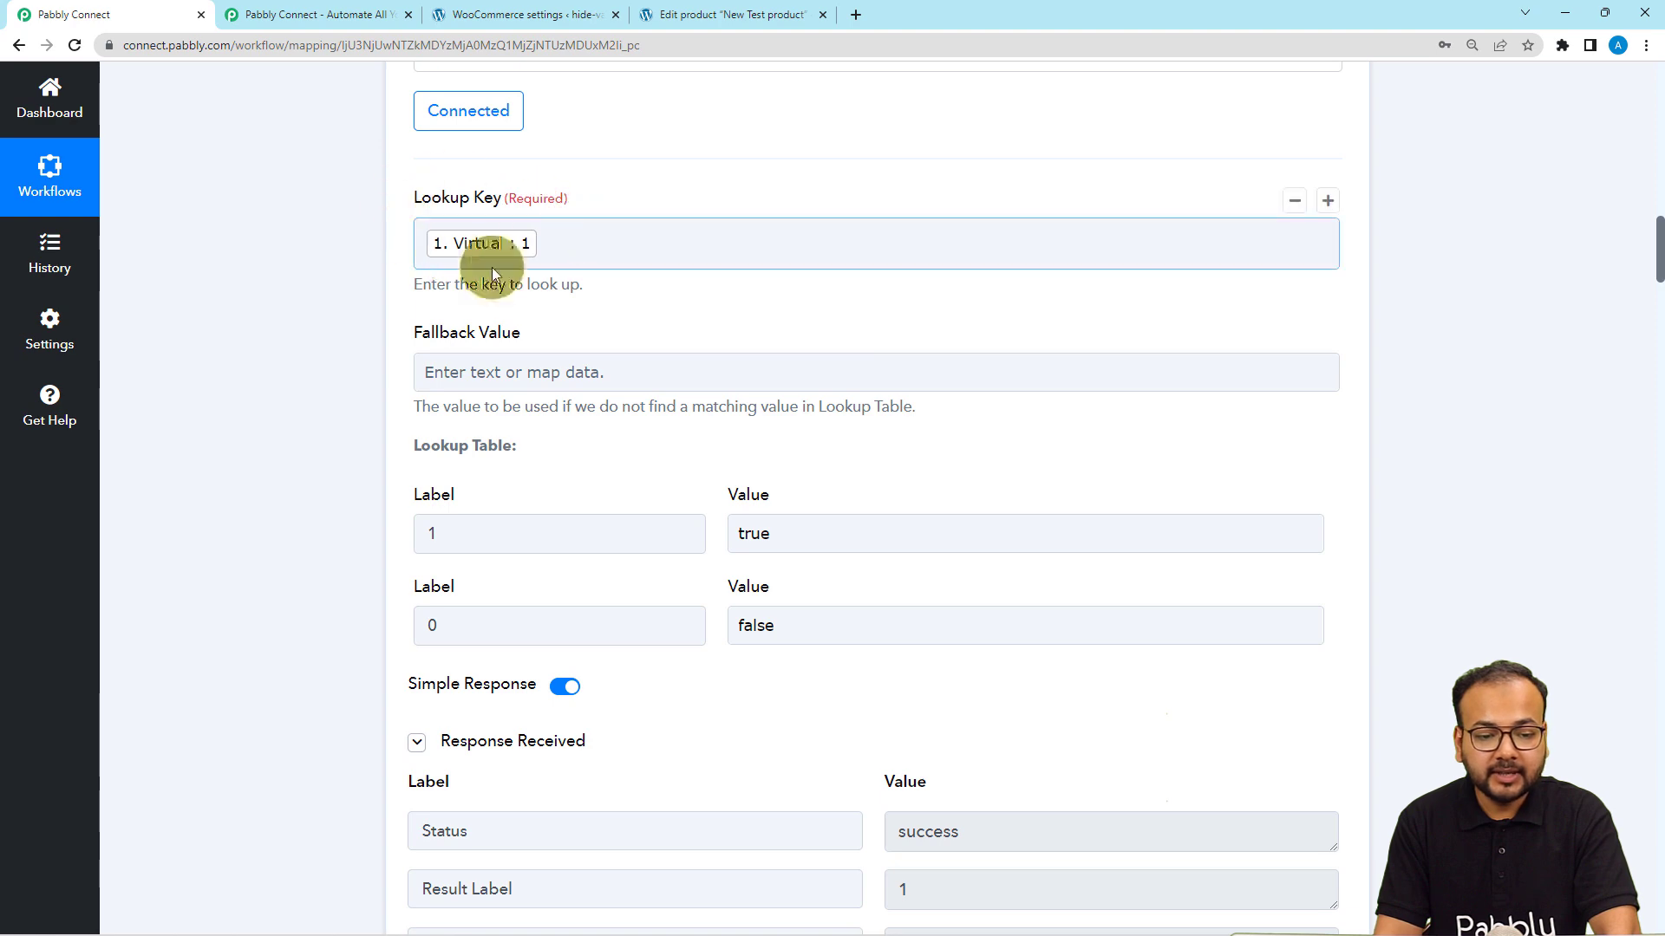
scroll(382, 325, down, 7)
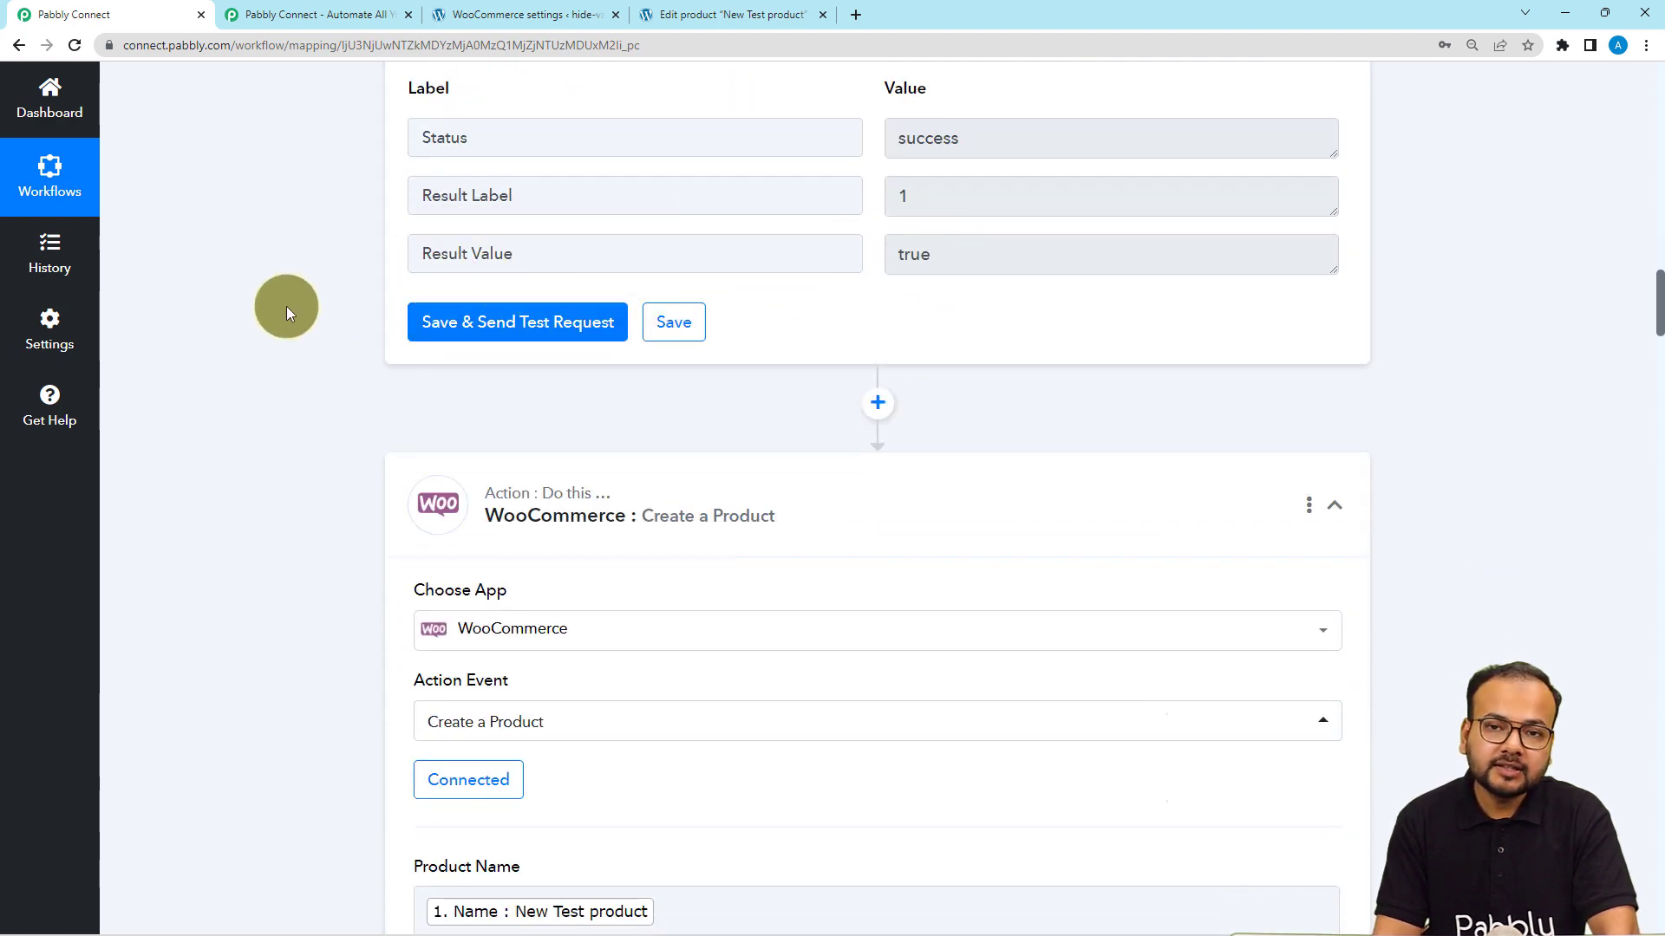
Enable mapping for Virtual and replace false inside its boolean expression with the Result Value from the Lookup Table step
scroll(286, 305, down, 10)
scroll(286, 307, down, 11)
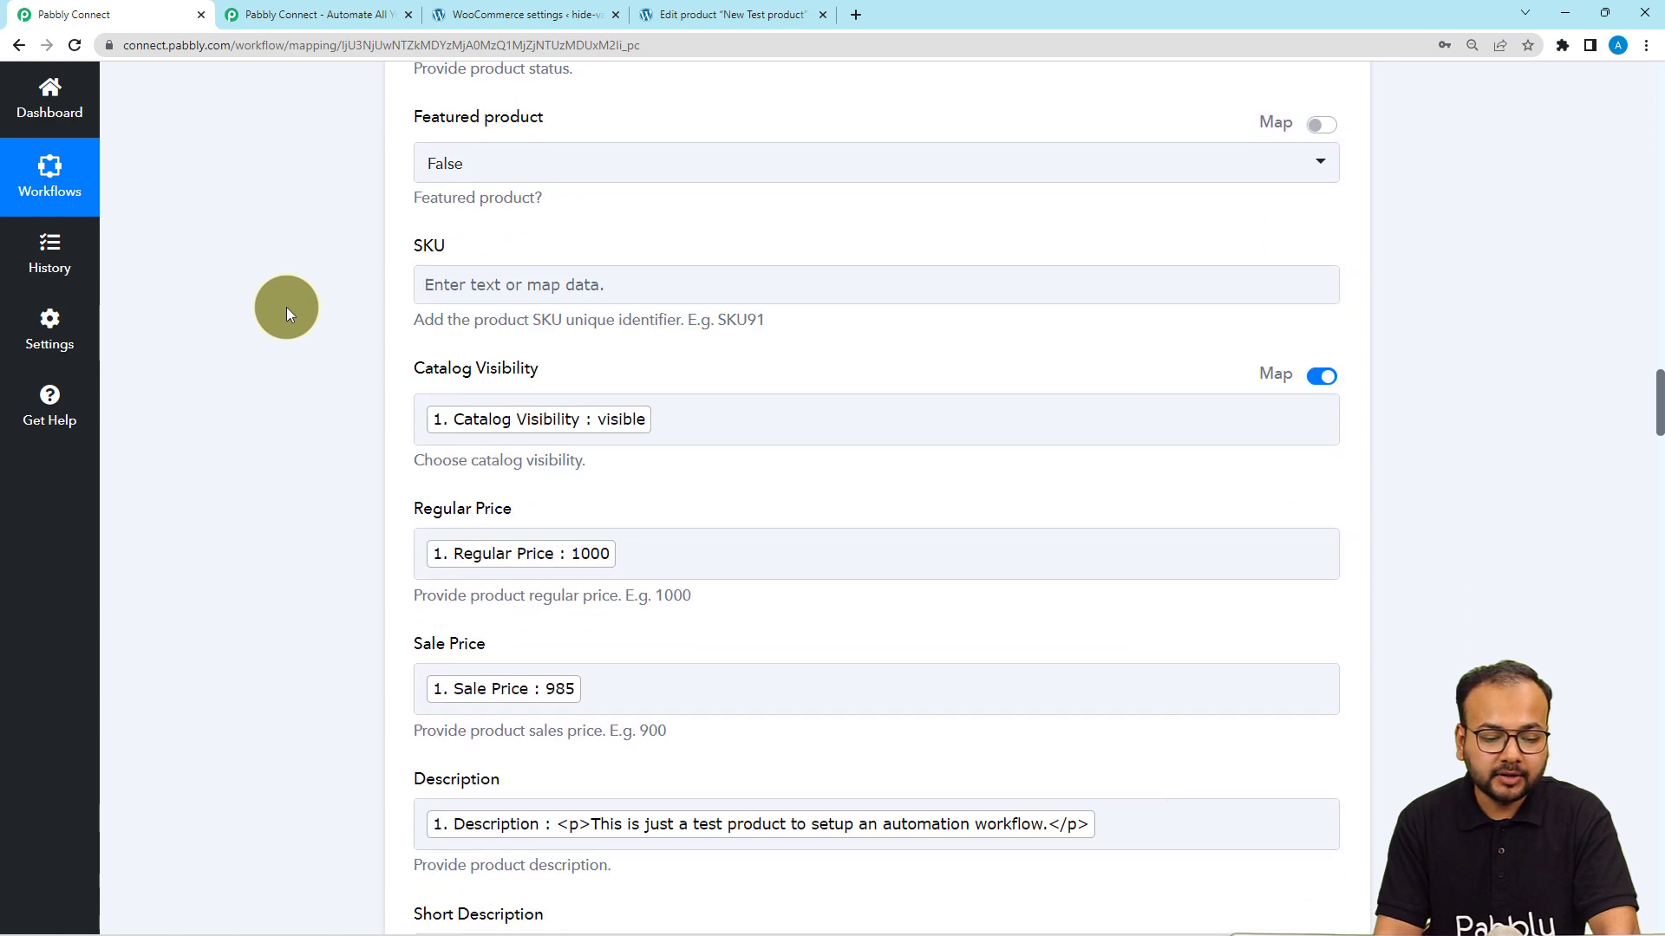
scroll(286, 307, down, 2)
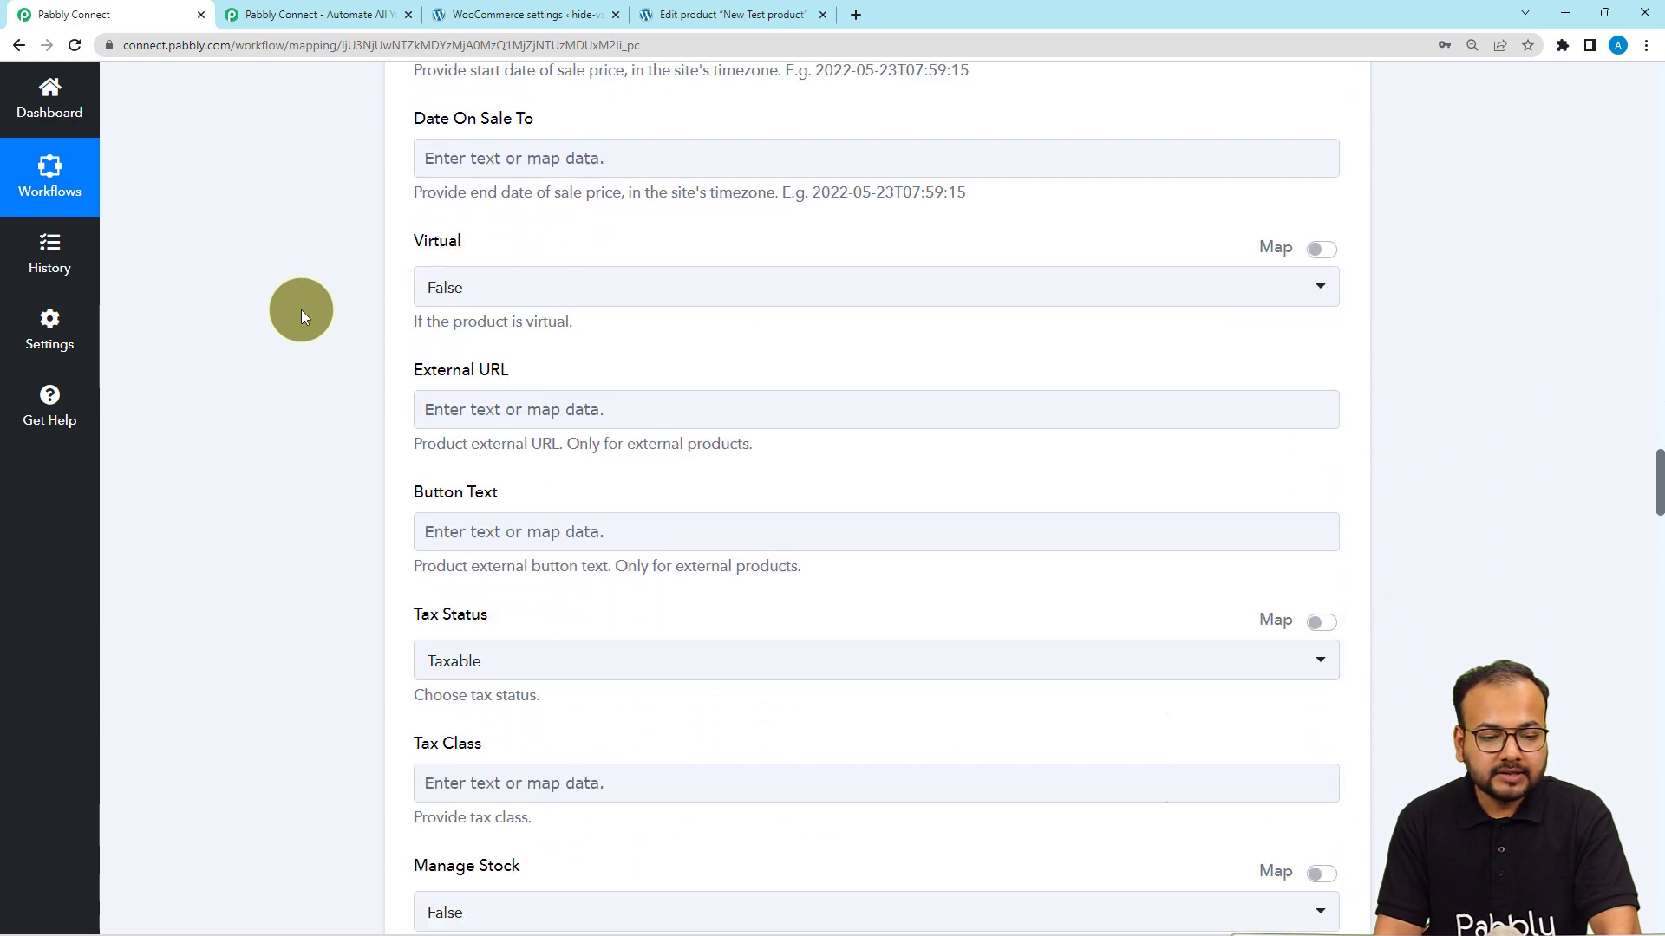
click(1322, 251)
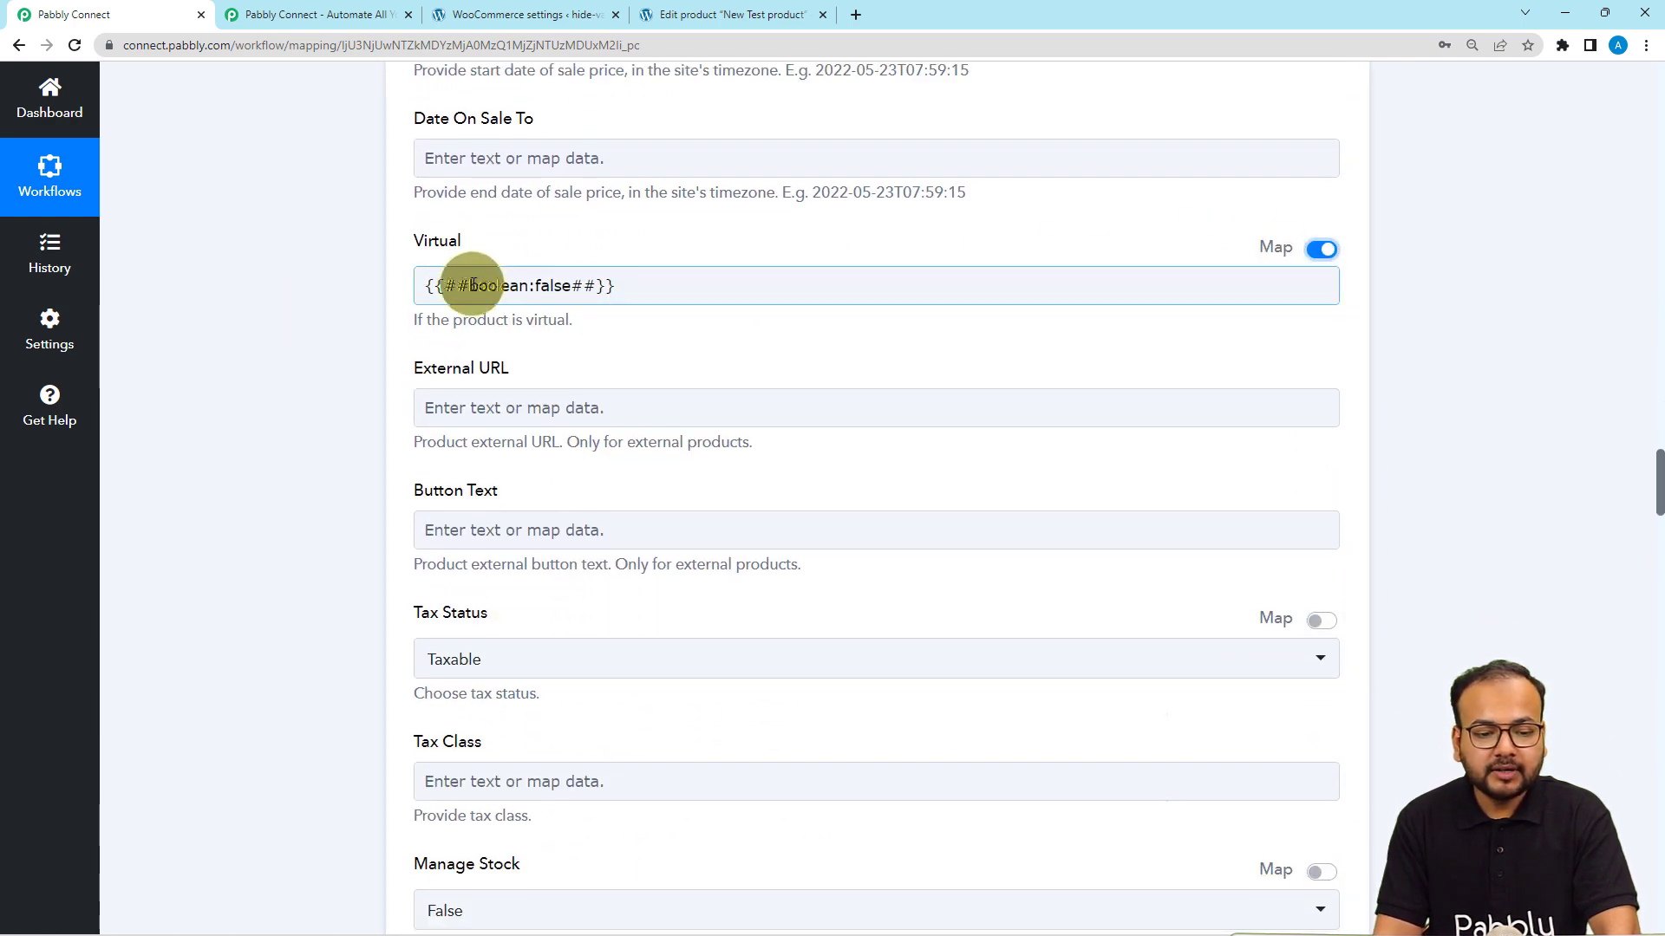
click(569, 289)
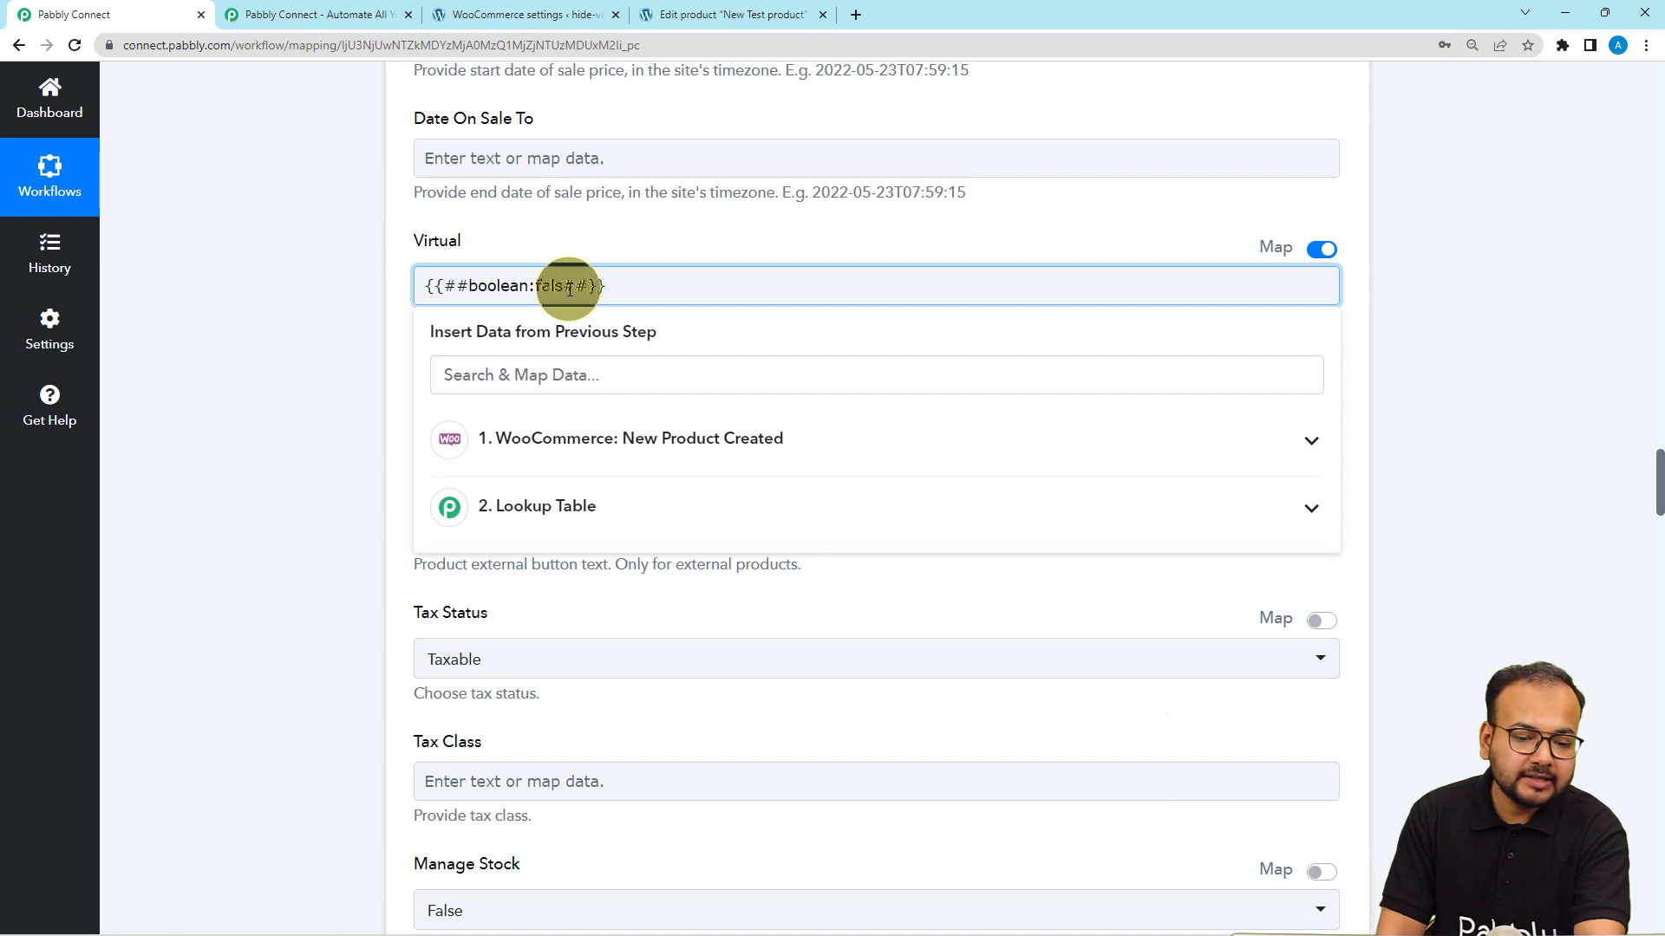
click(541, 520)
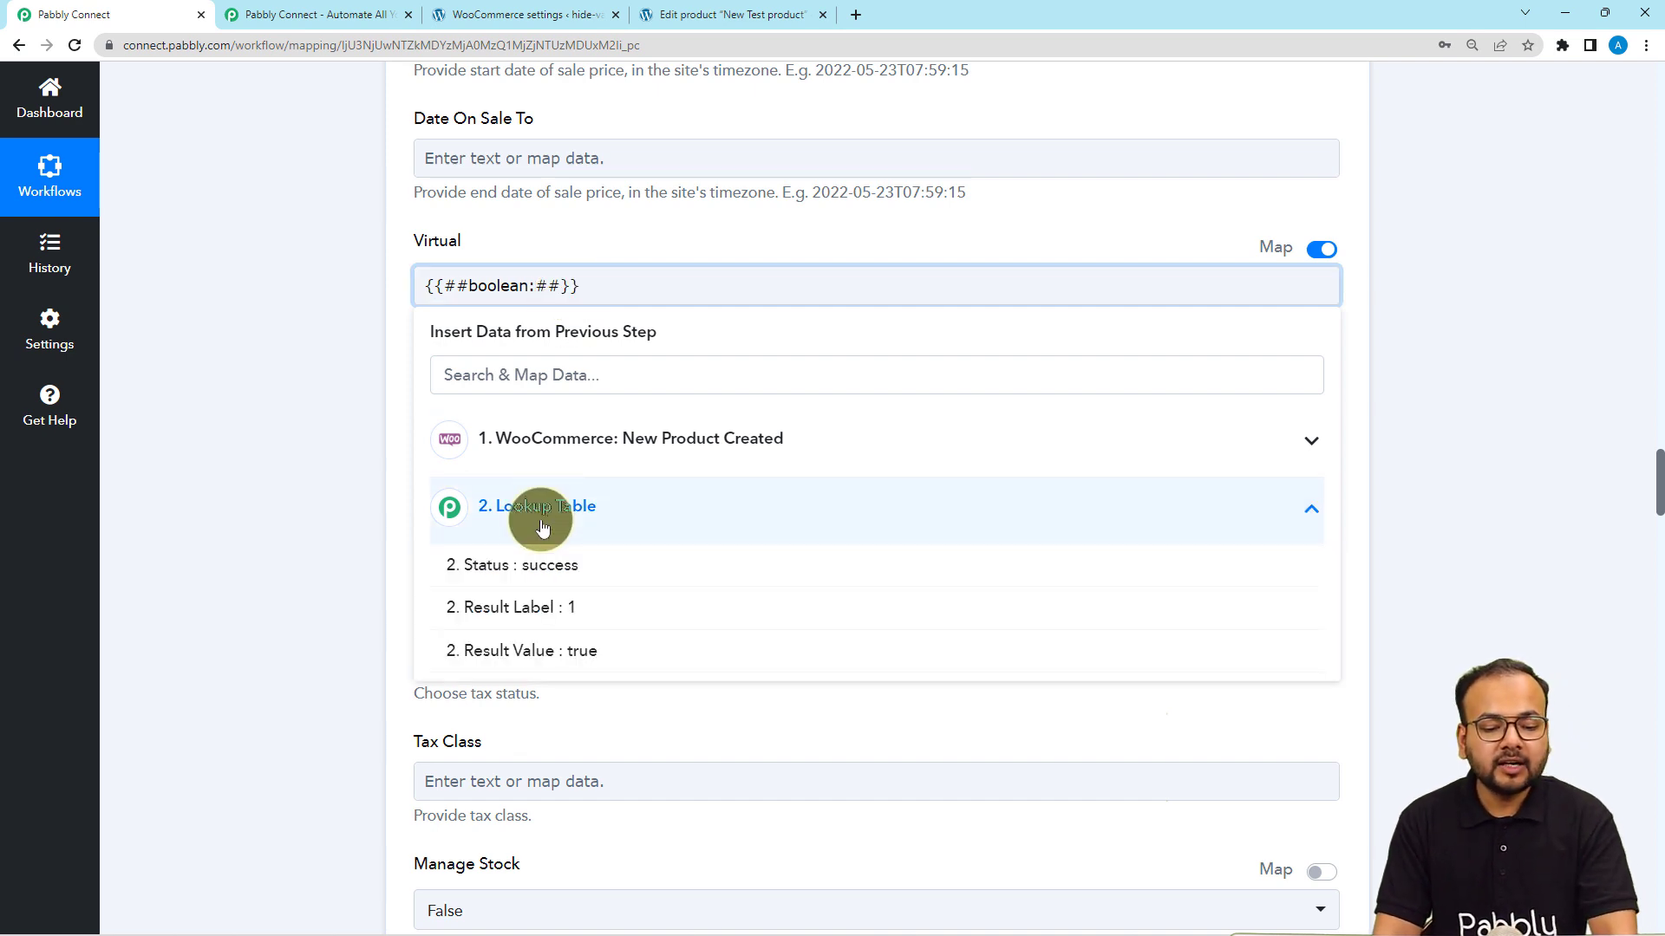
click(531, 658)
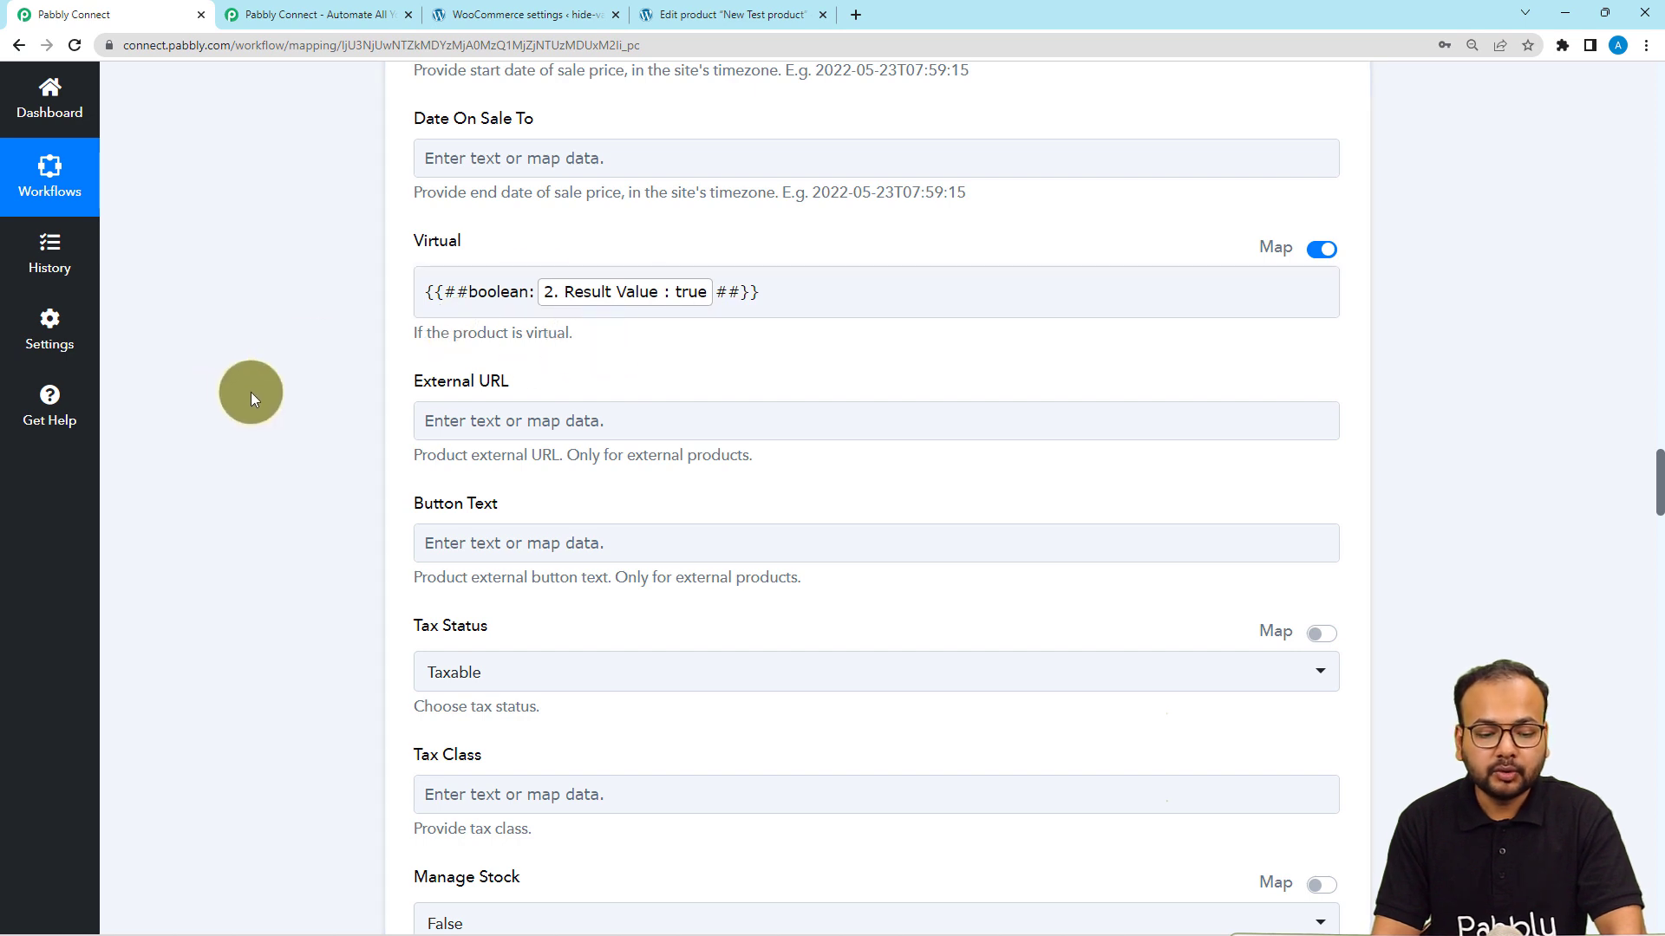
Enable mapping for Tax Status and replace its fixed value with the Tax Status value from the New Product Created step
scroll(251, 392, down, 3)
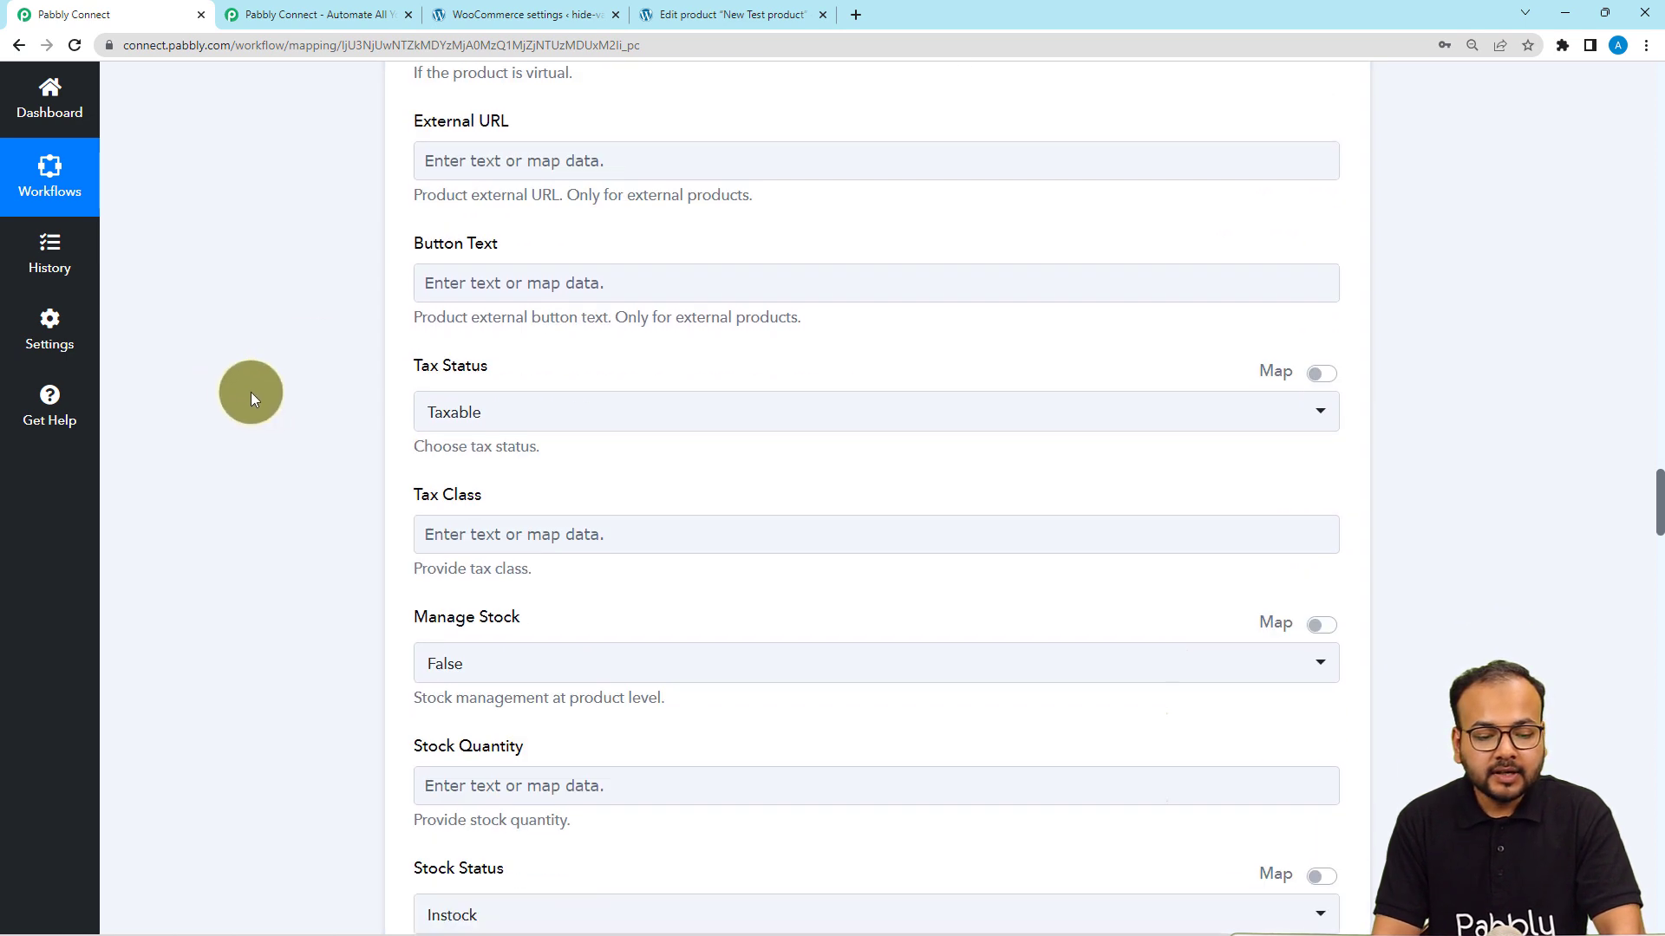
click(1320, 373)
click(783, 419)
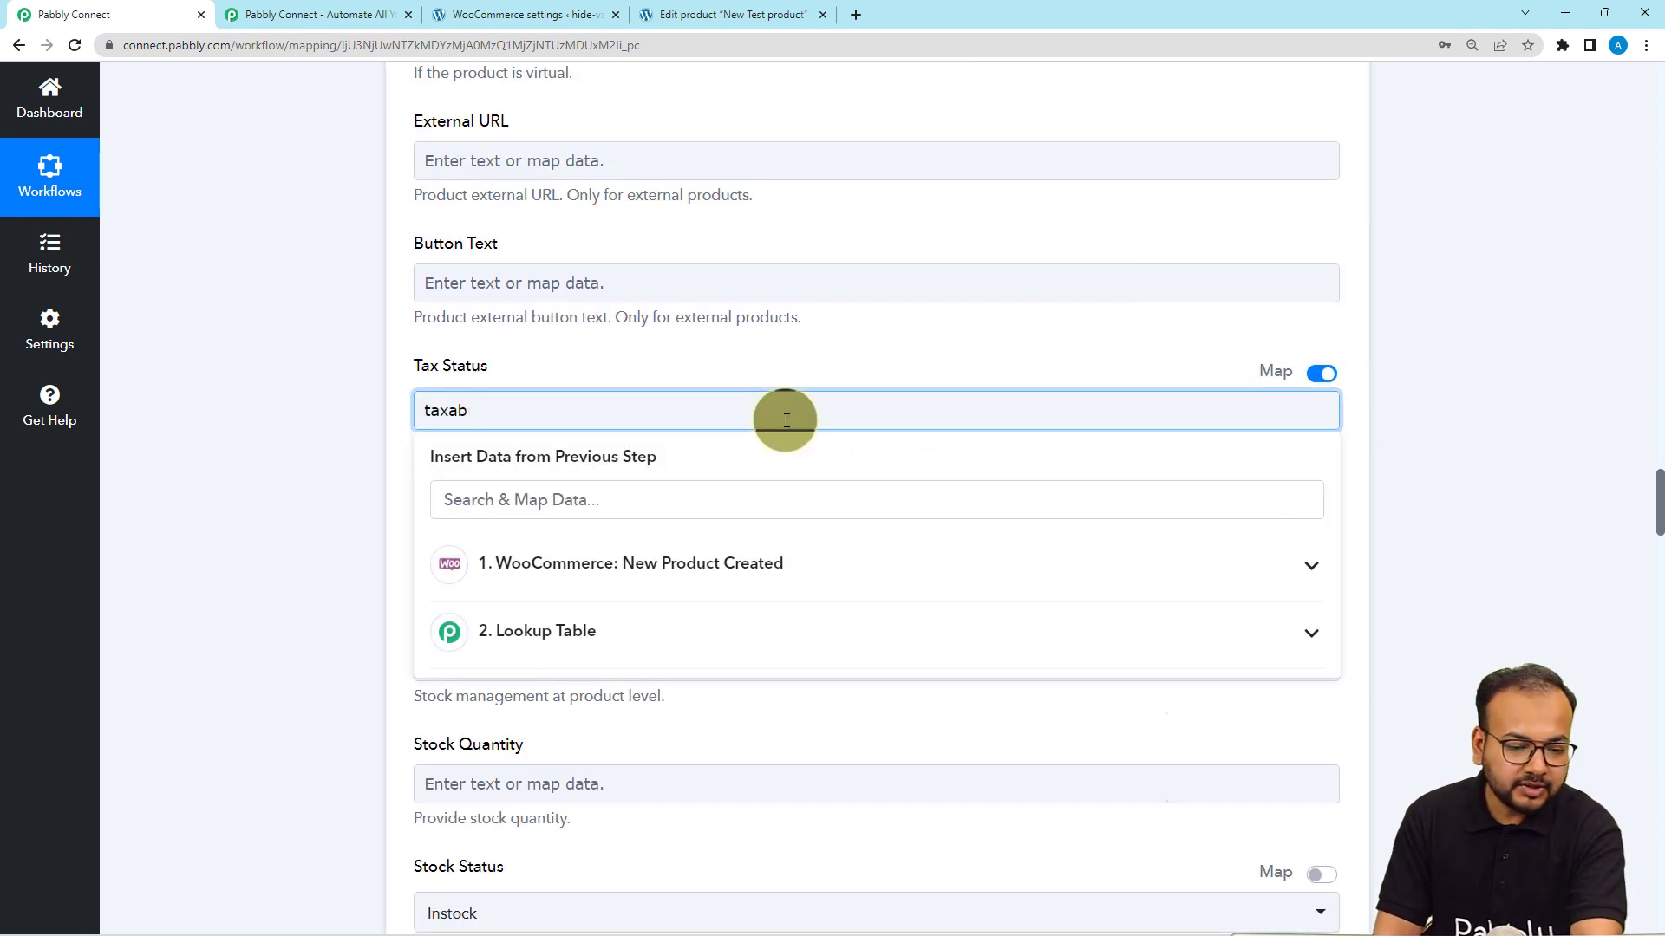
key(BackSpace)
key(BackSpace)
click(654, 509)
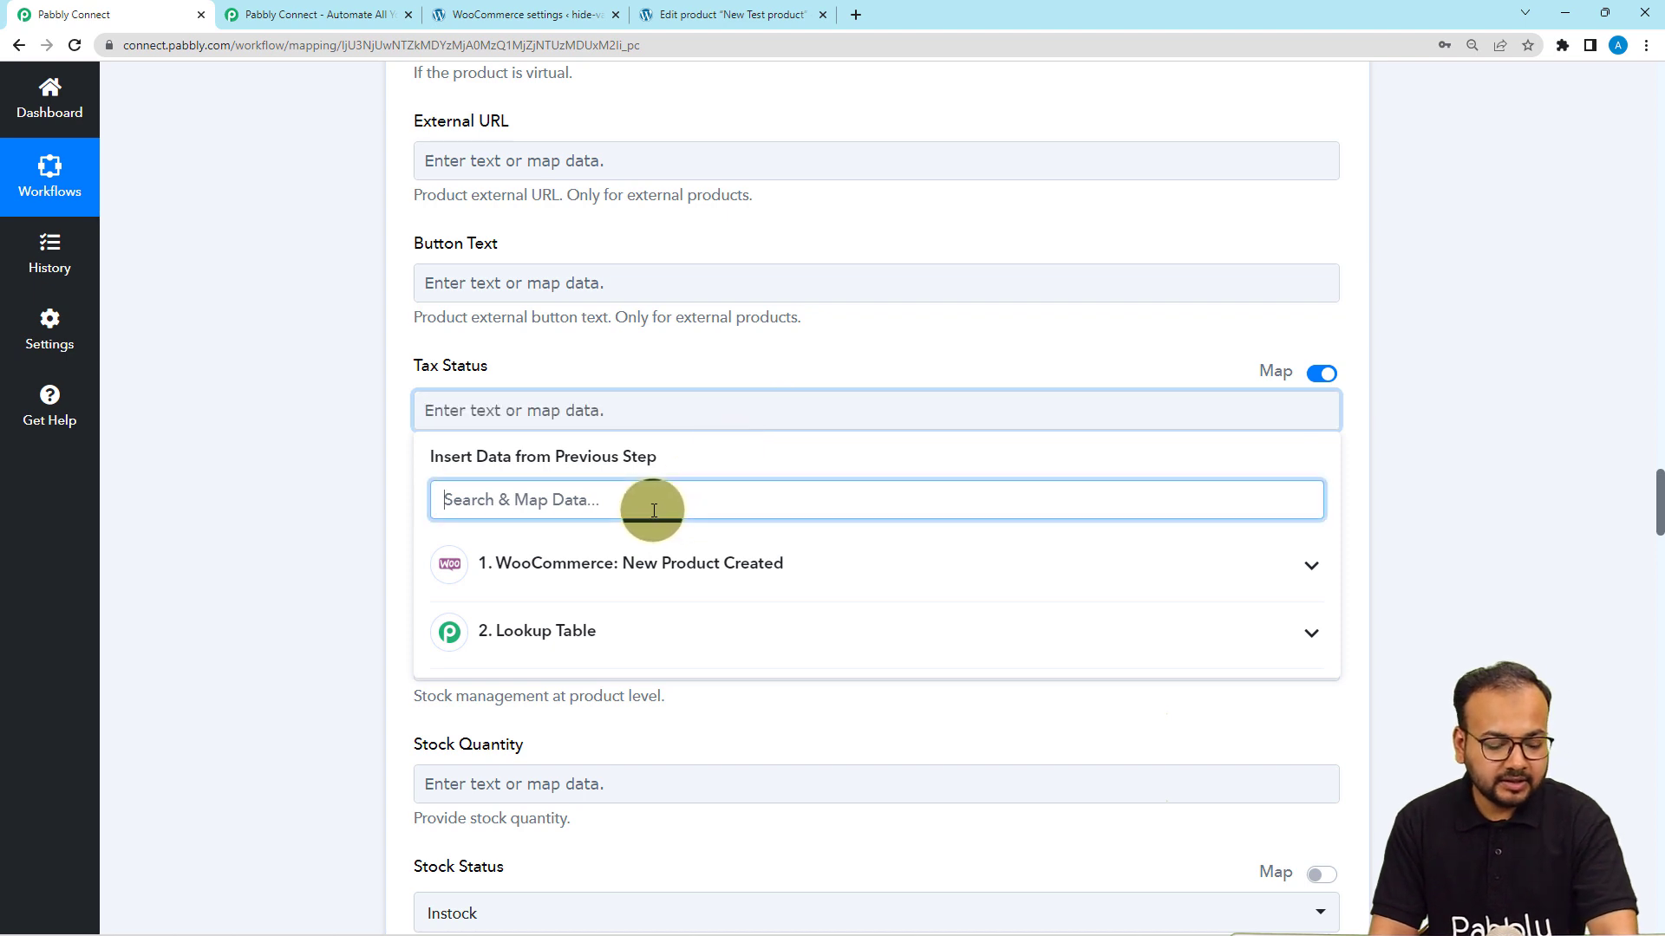
text(ta)
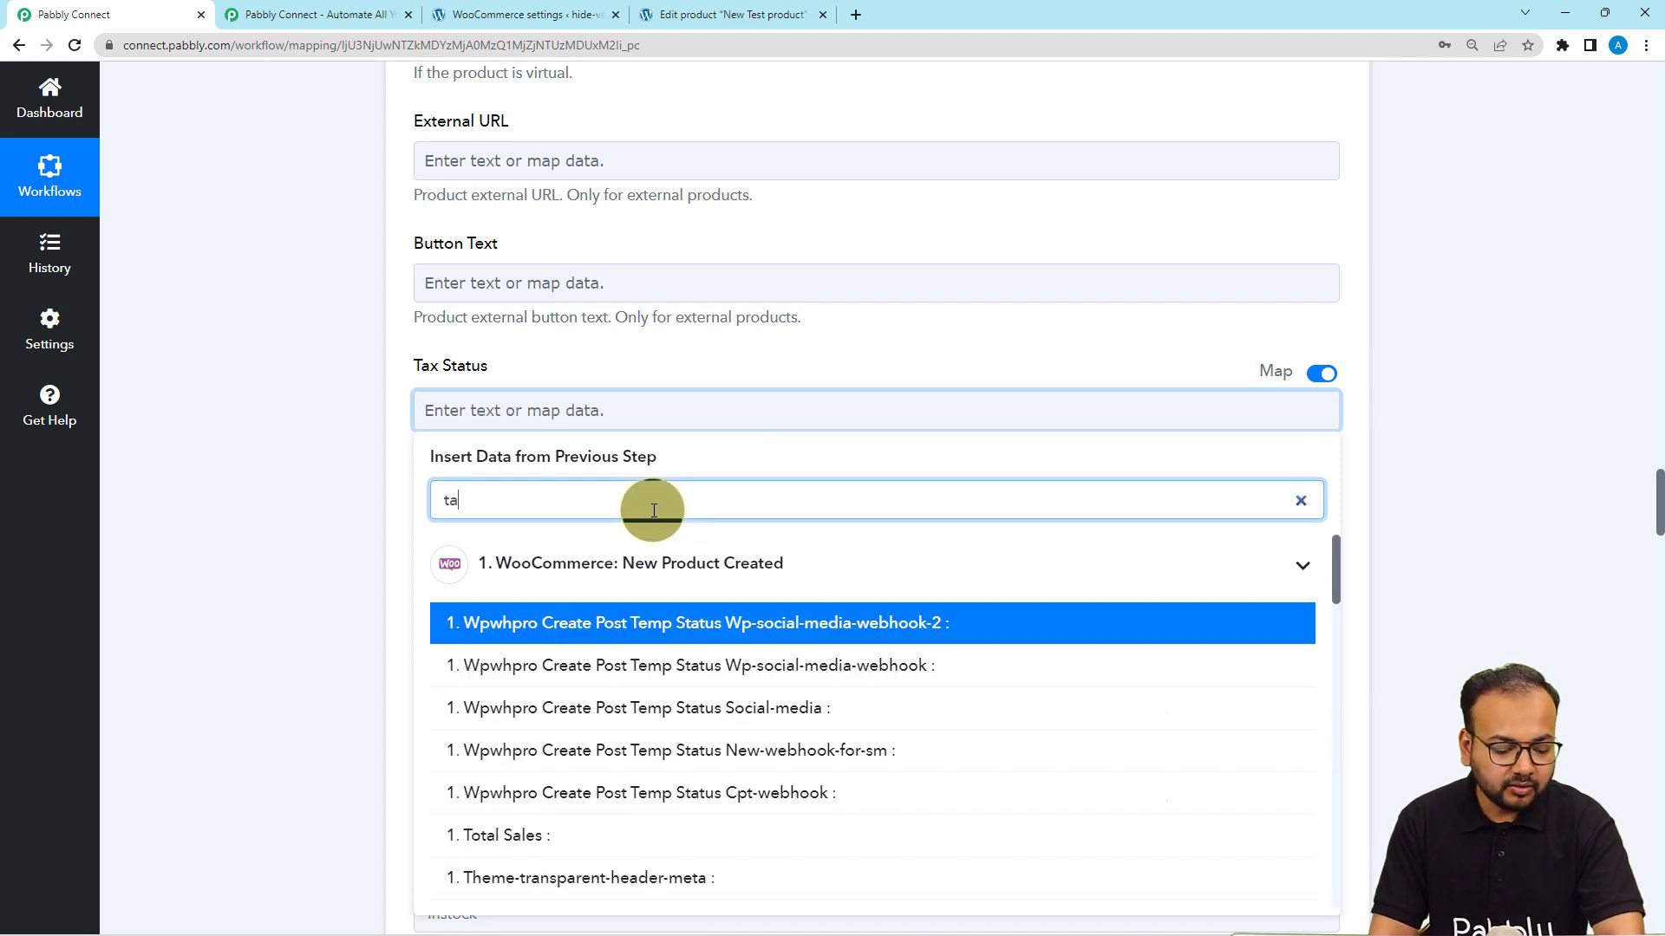
text(x)
click(654, 622)
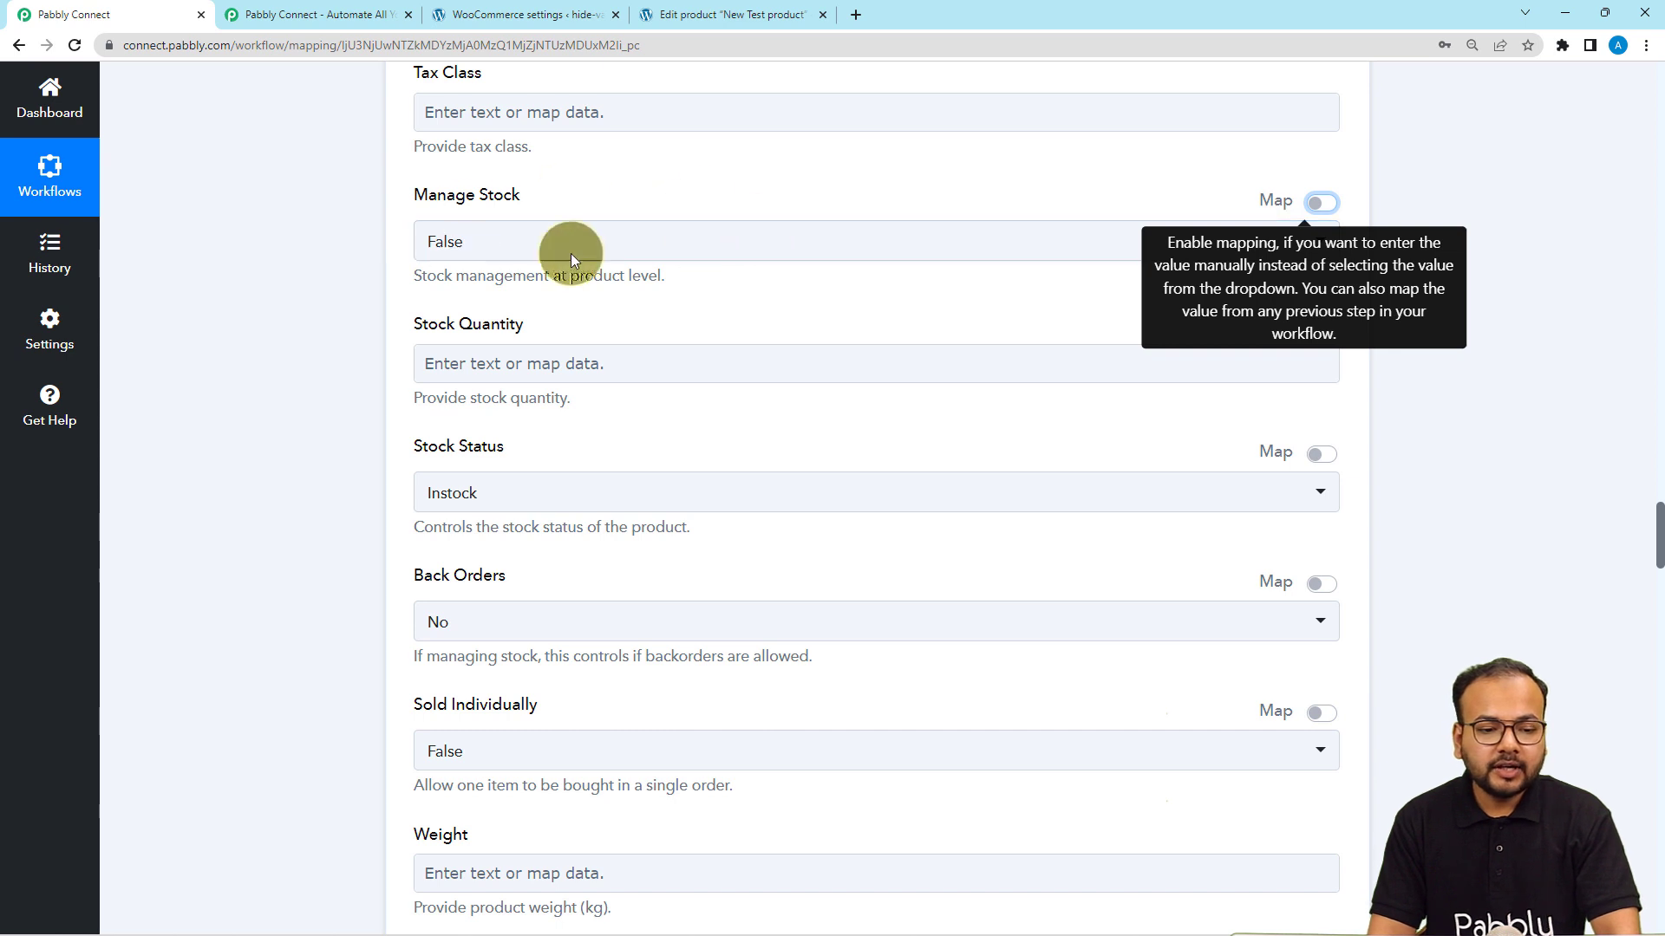
click(330, 307)
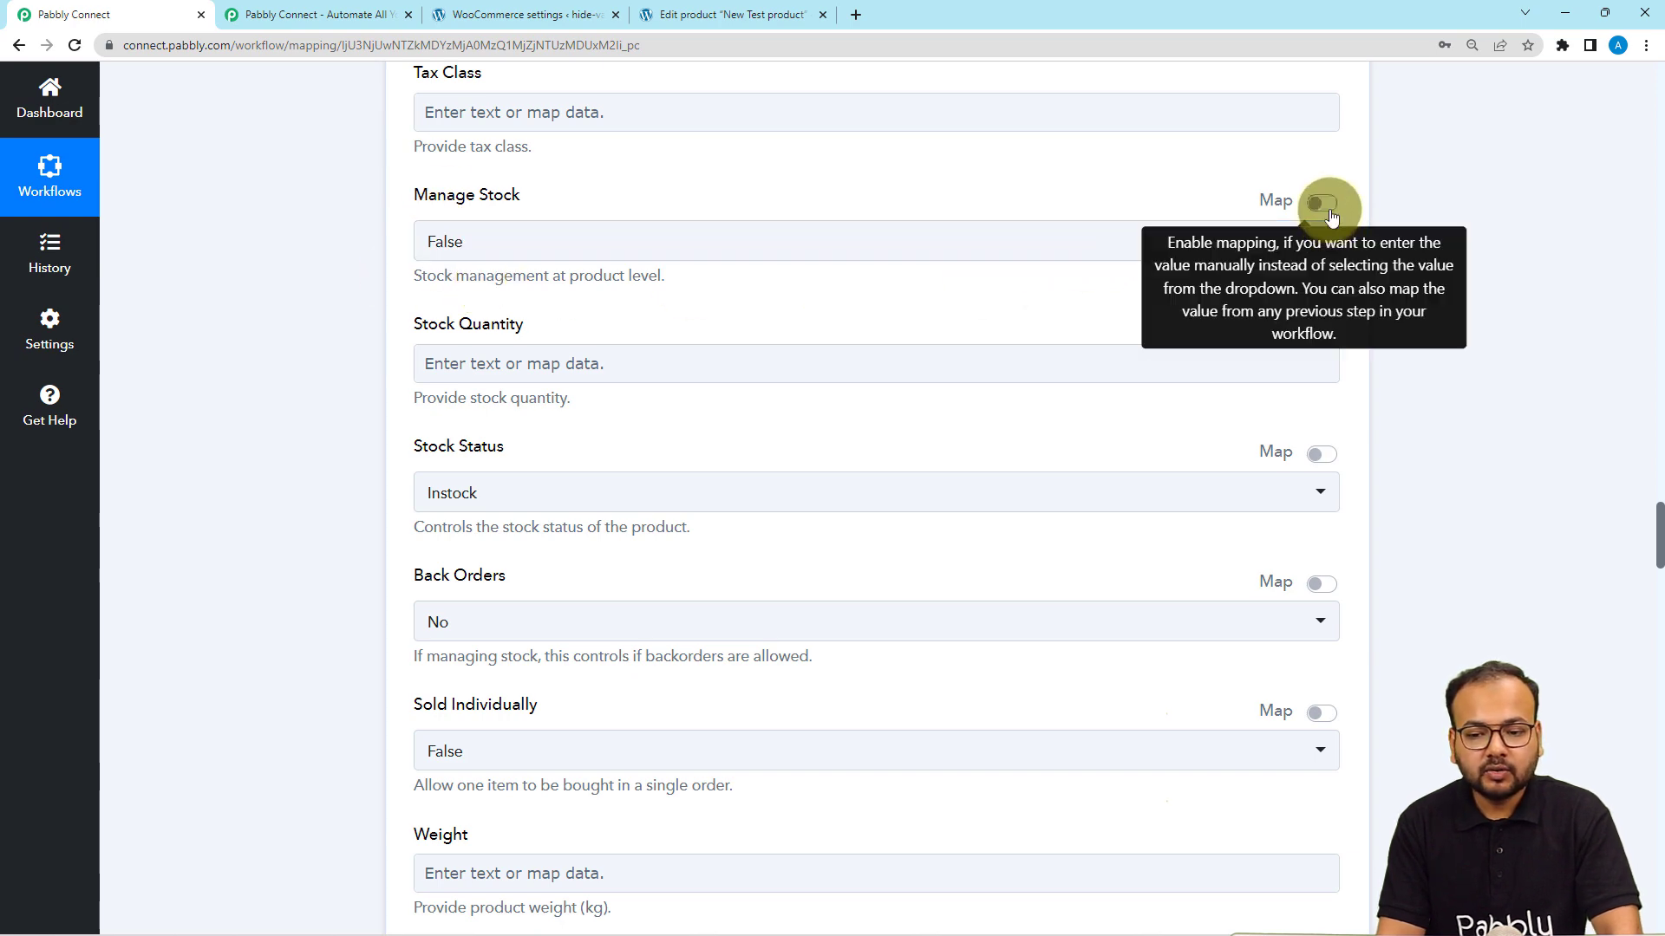
scroll(1335, 226, up, 10)
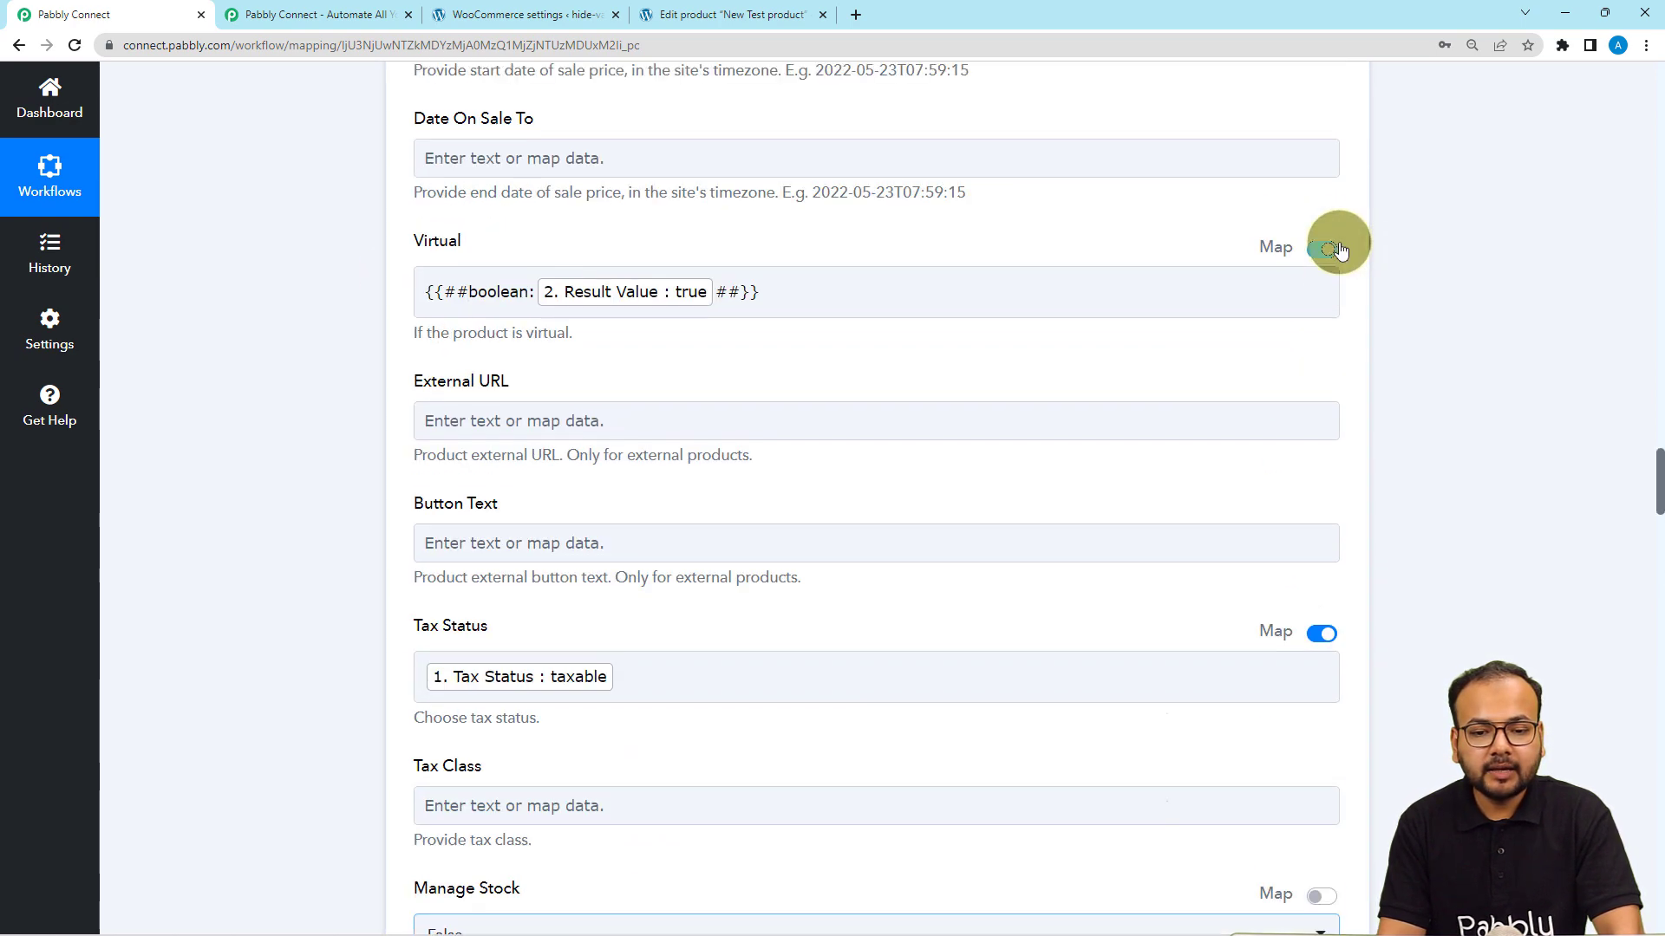
scroll(1341, 250, down, 7)
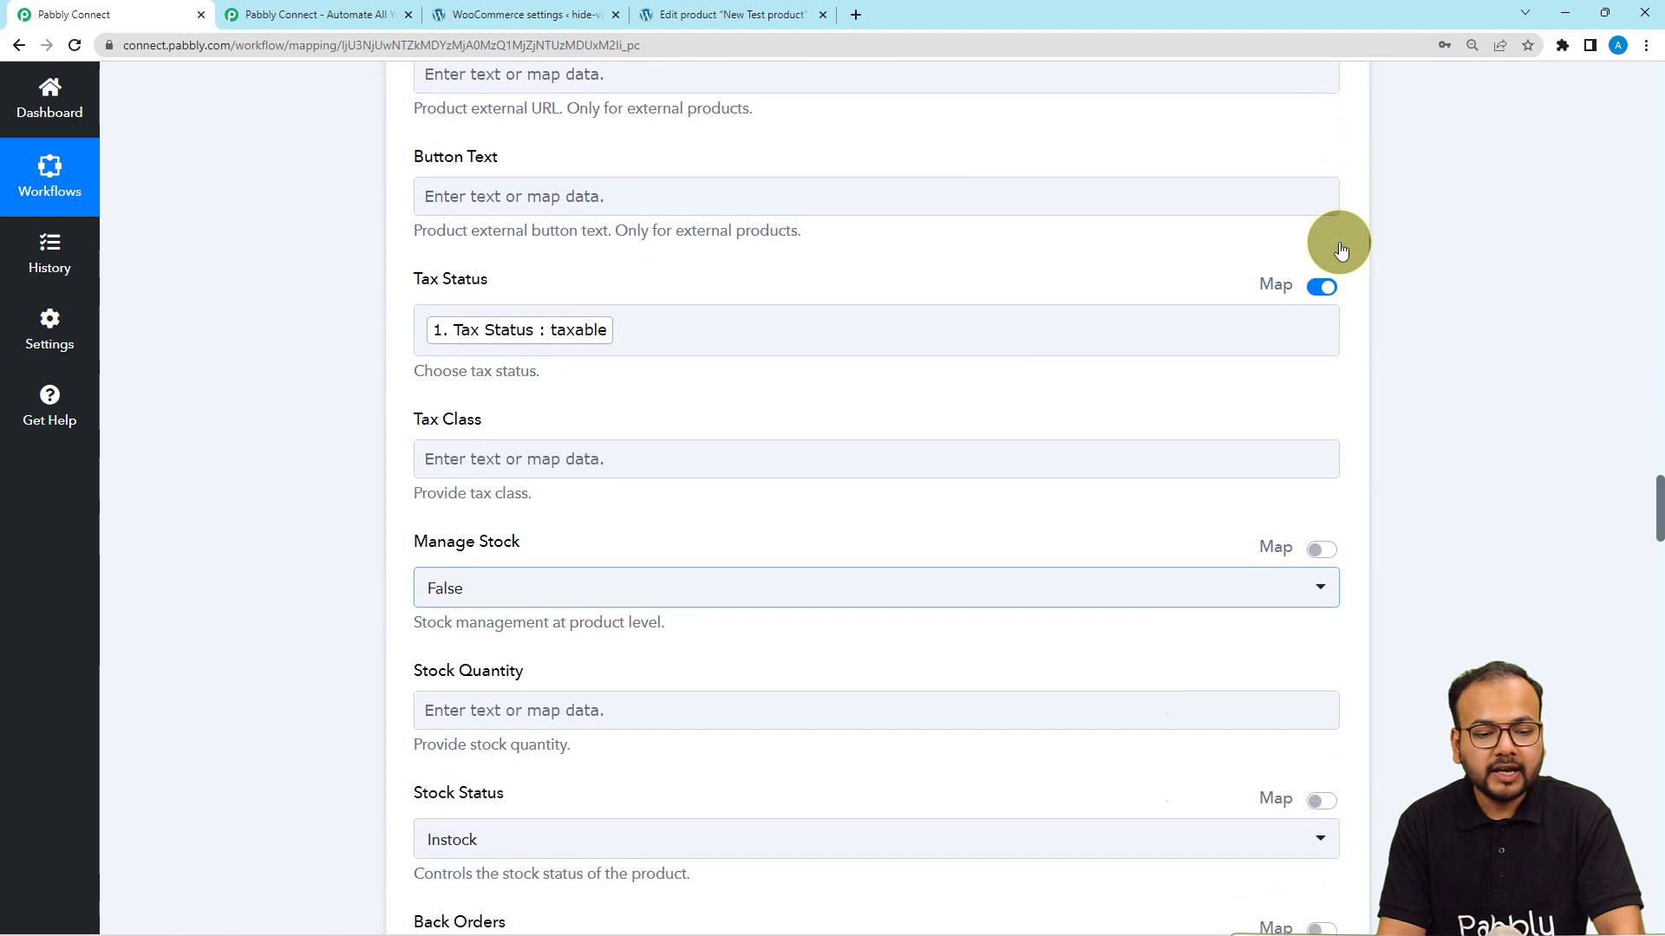
Review the Lookup Table step's key mapping, its label and value pairs, and how its result feeds the Virtual field
scroll(1359, 191, up, 20)
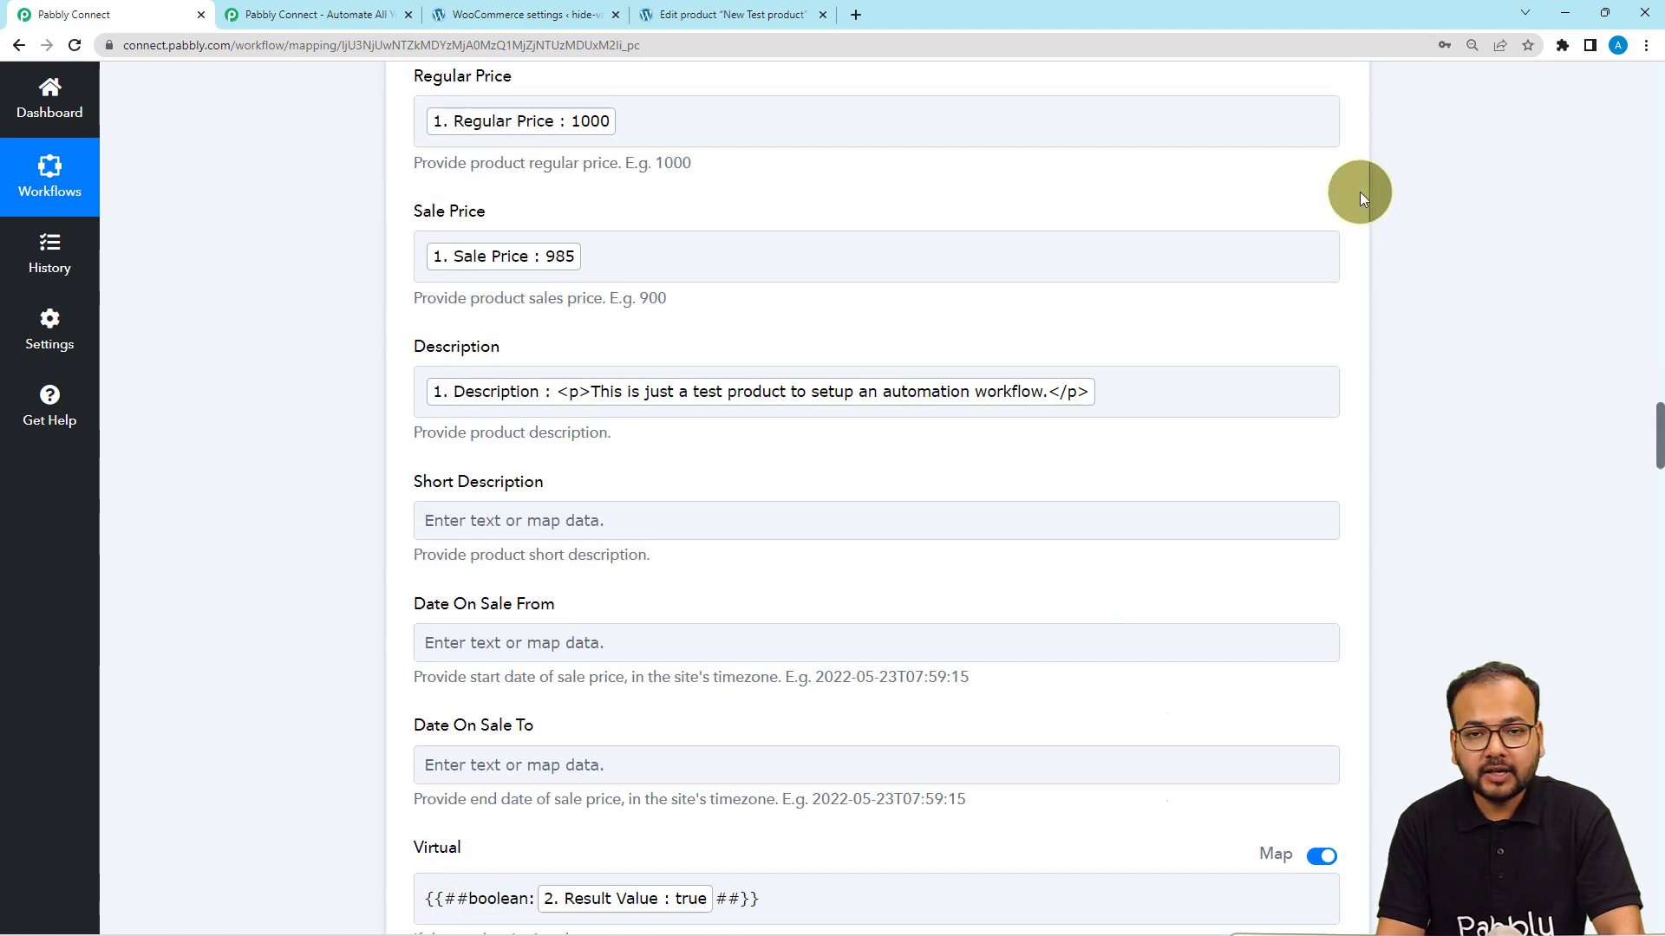
scroll(1360, 191, up, 12)
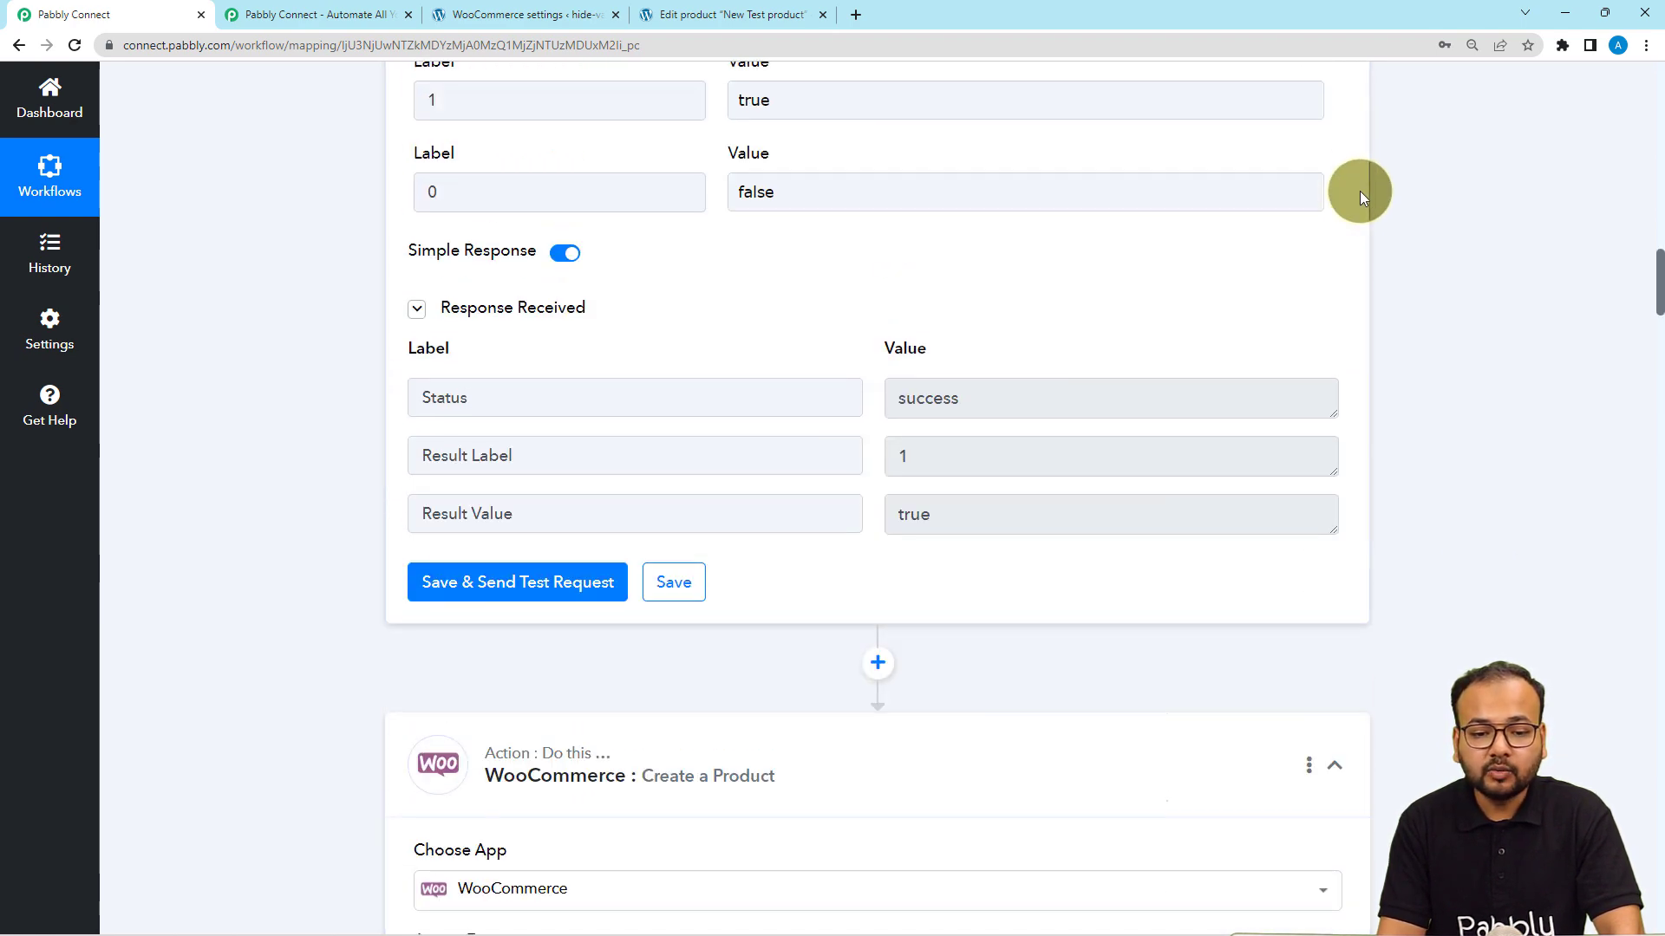
scroll(538, 179, up, 2)
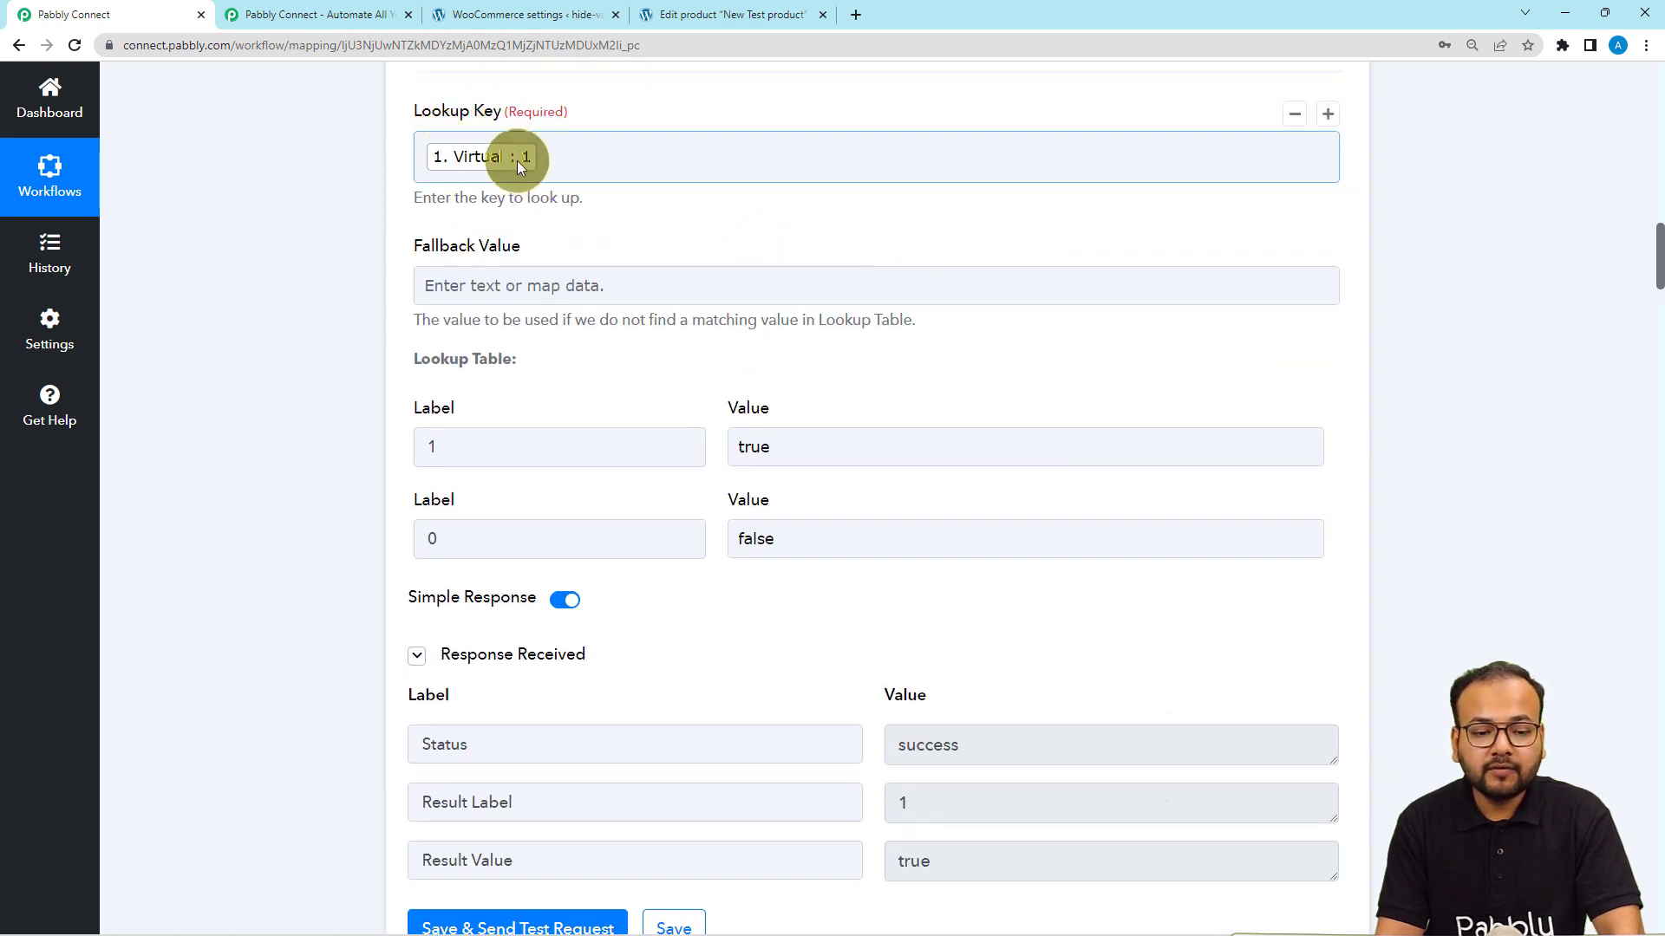
scroll(371, 225, down, 8)
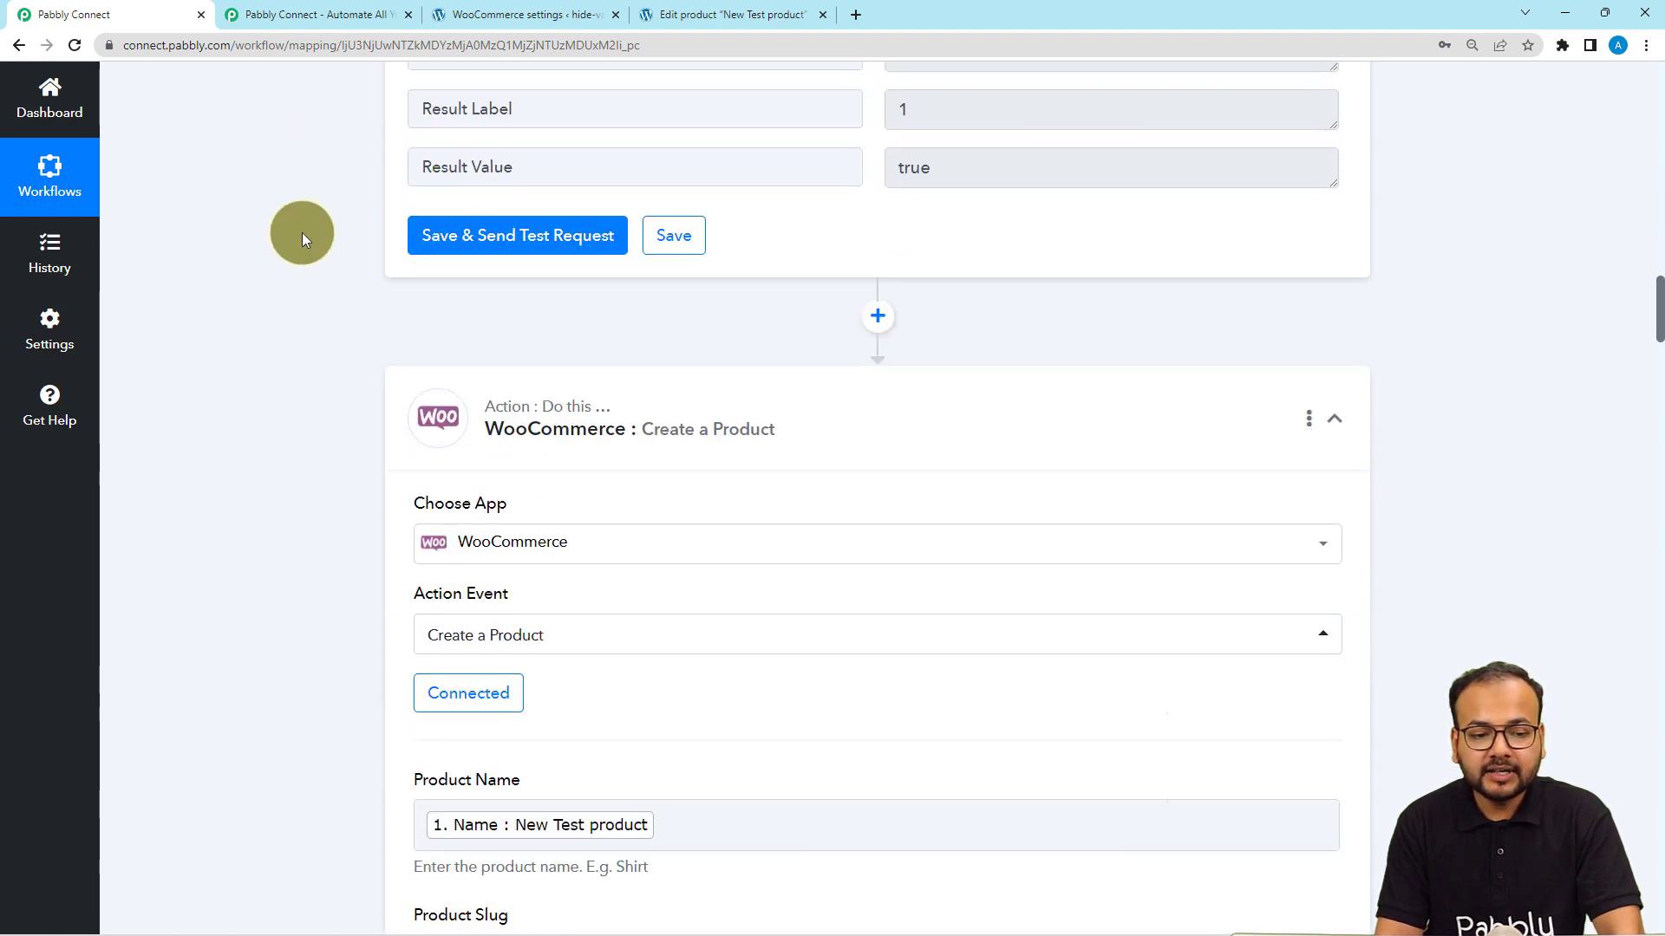
scroll(300, 248, down, 20)
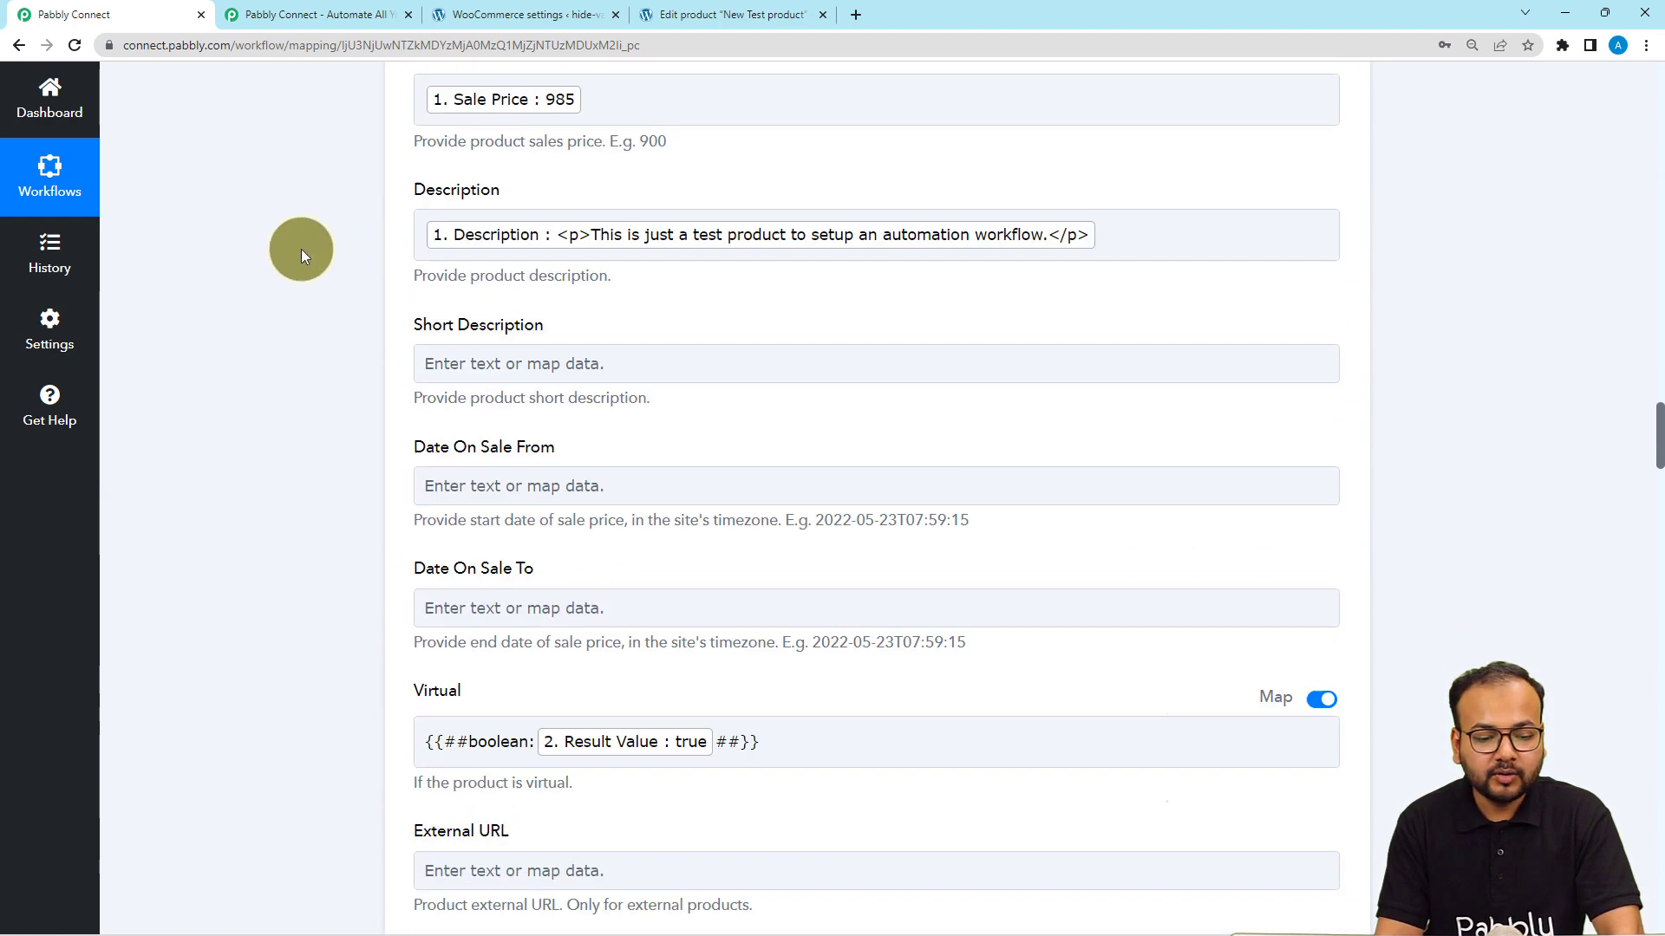
scroll(300, 248, down, 9)
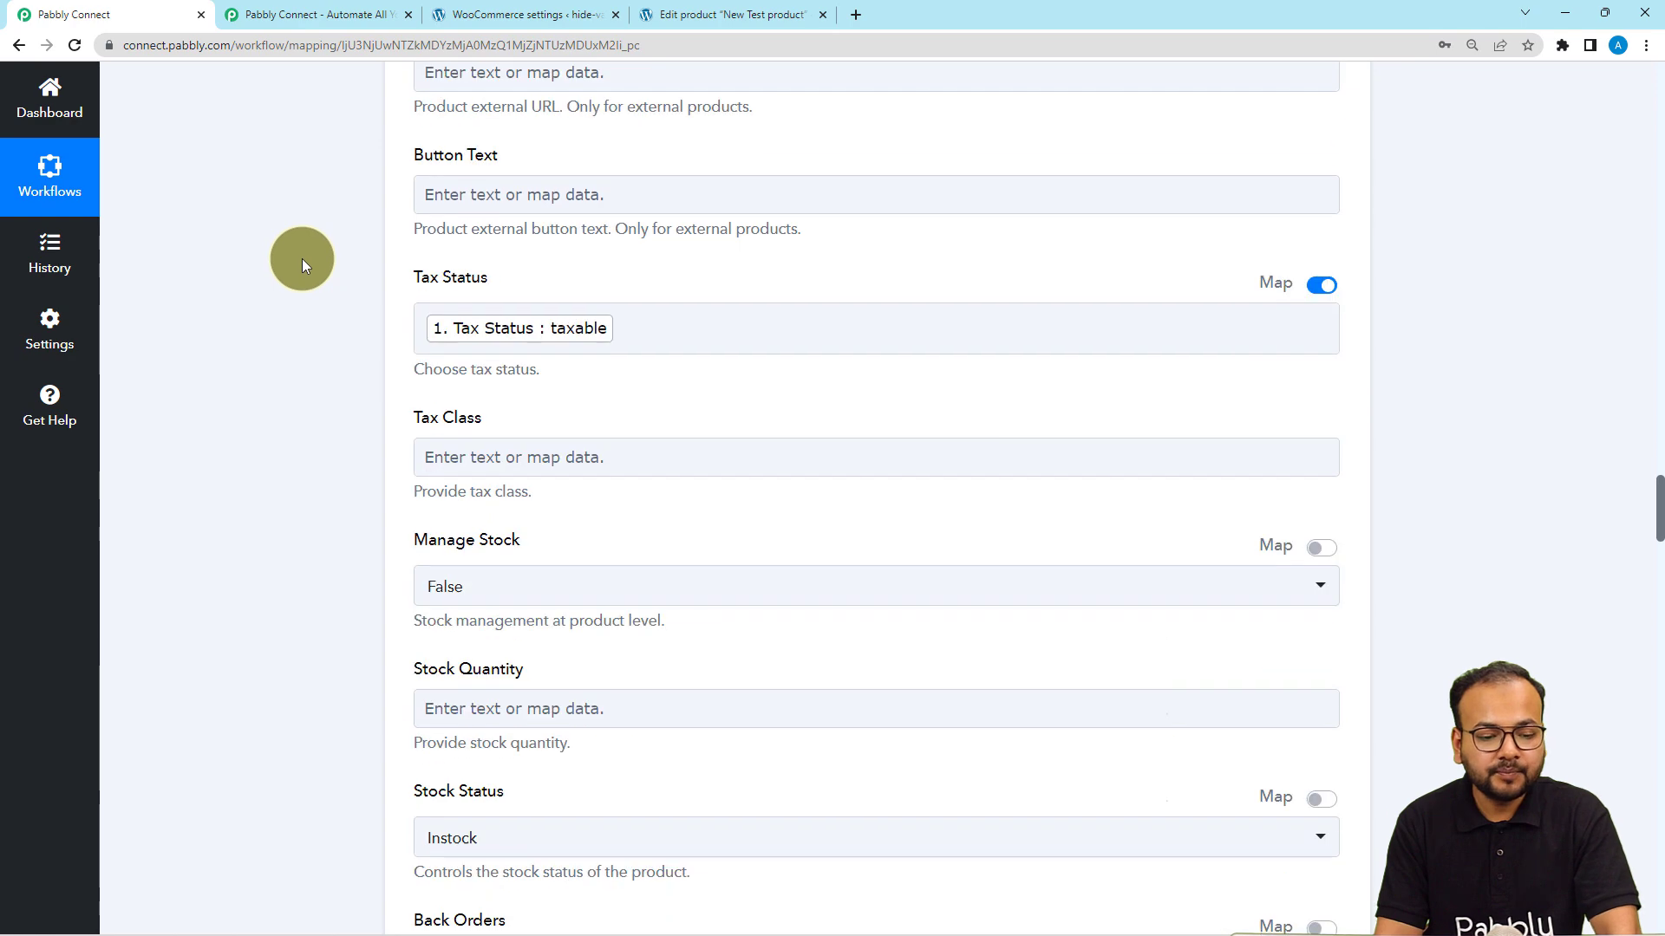
Enable mapping for Manage Stock and replace false inside its boolean expression with the Result Value from the Lookup Table step
scroll(301, 260, down, 5)
scroll(581, 278, up, 2)
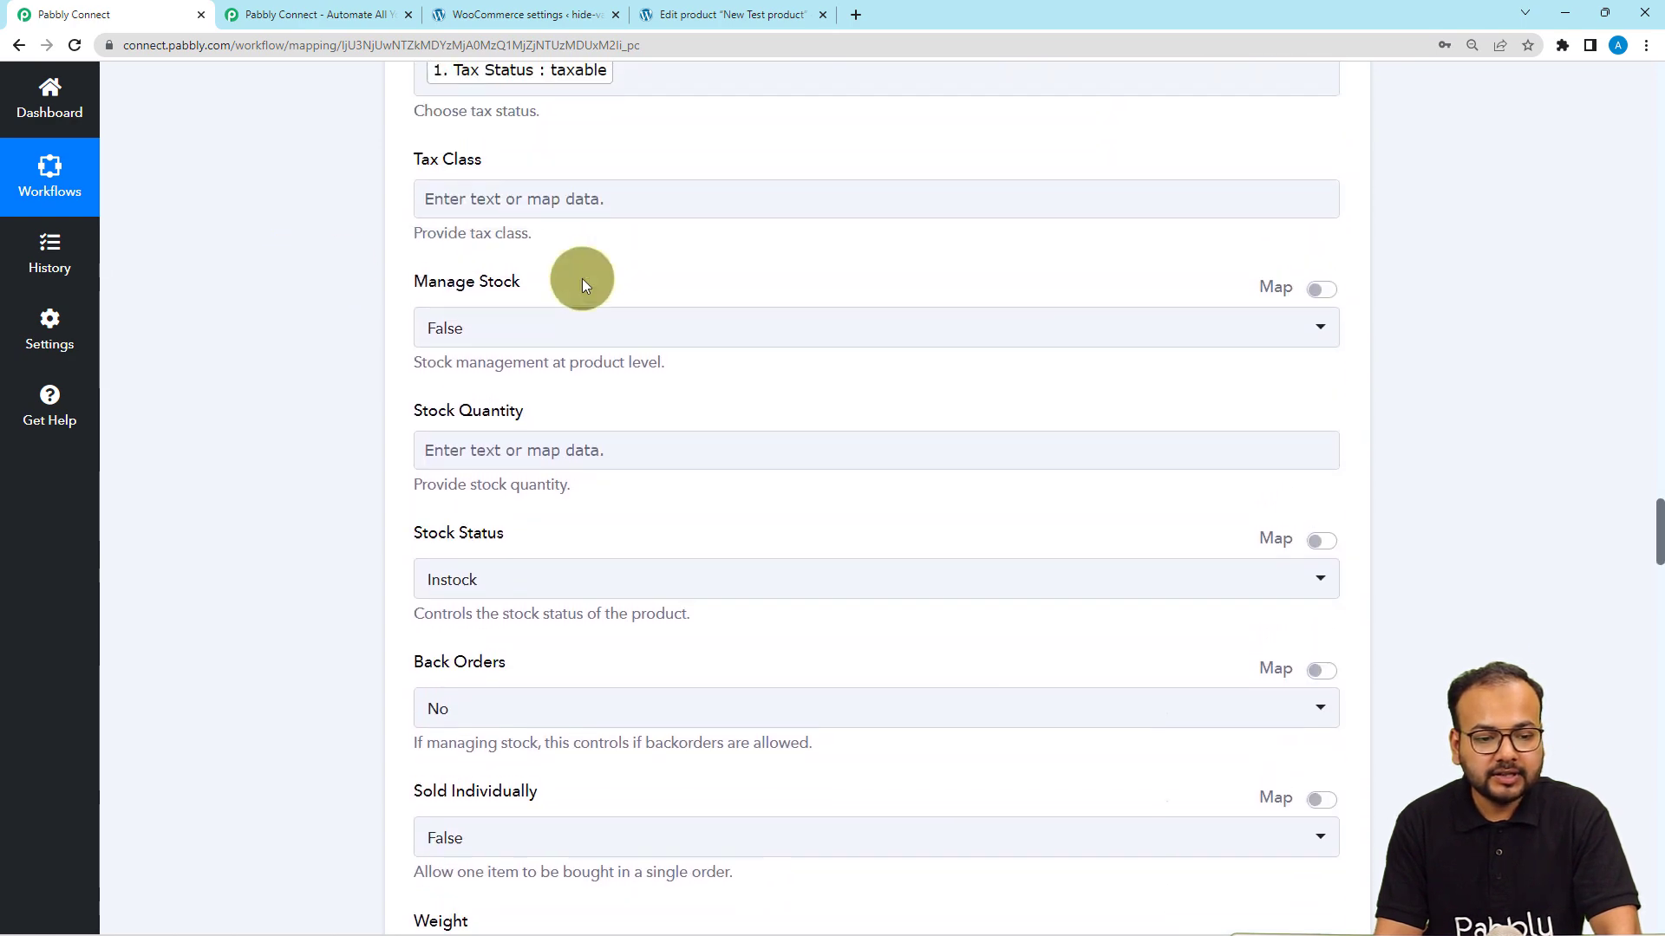
click(1320, 290)
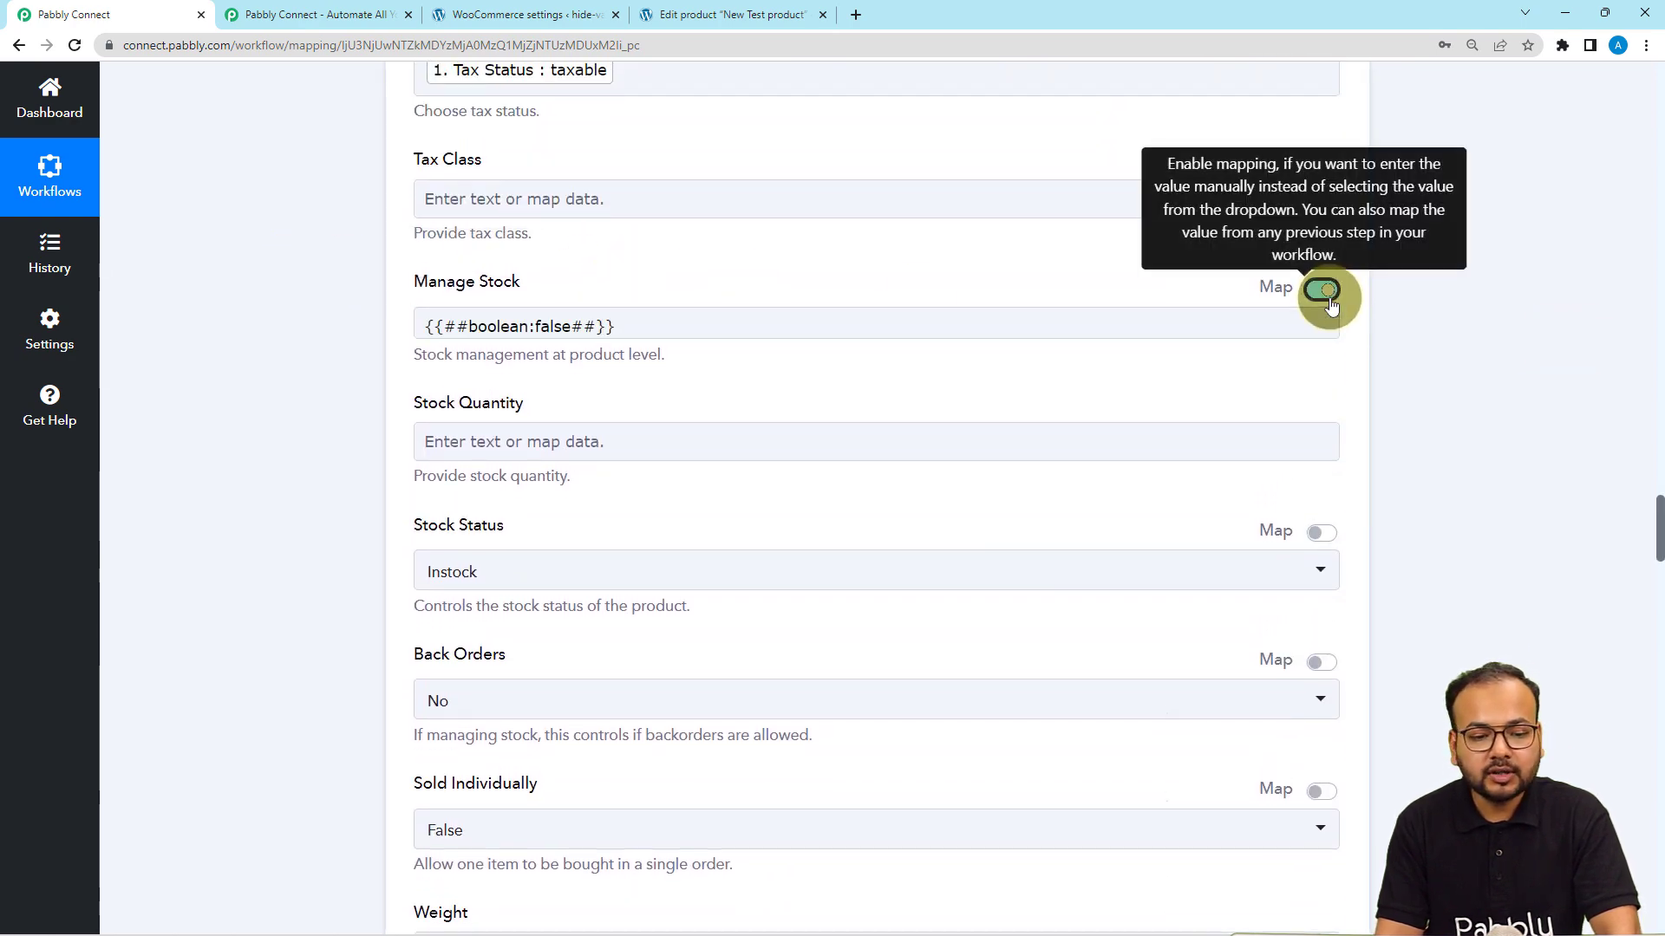
click(570, 326)
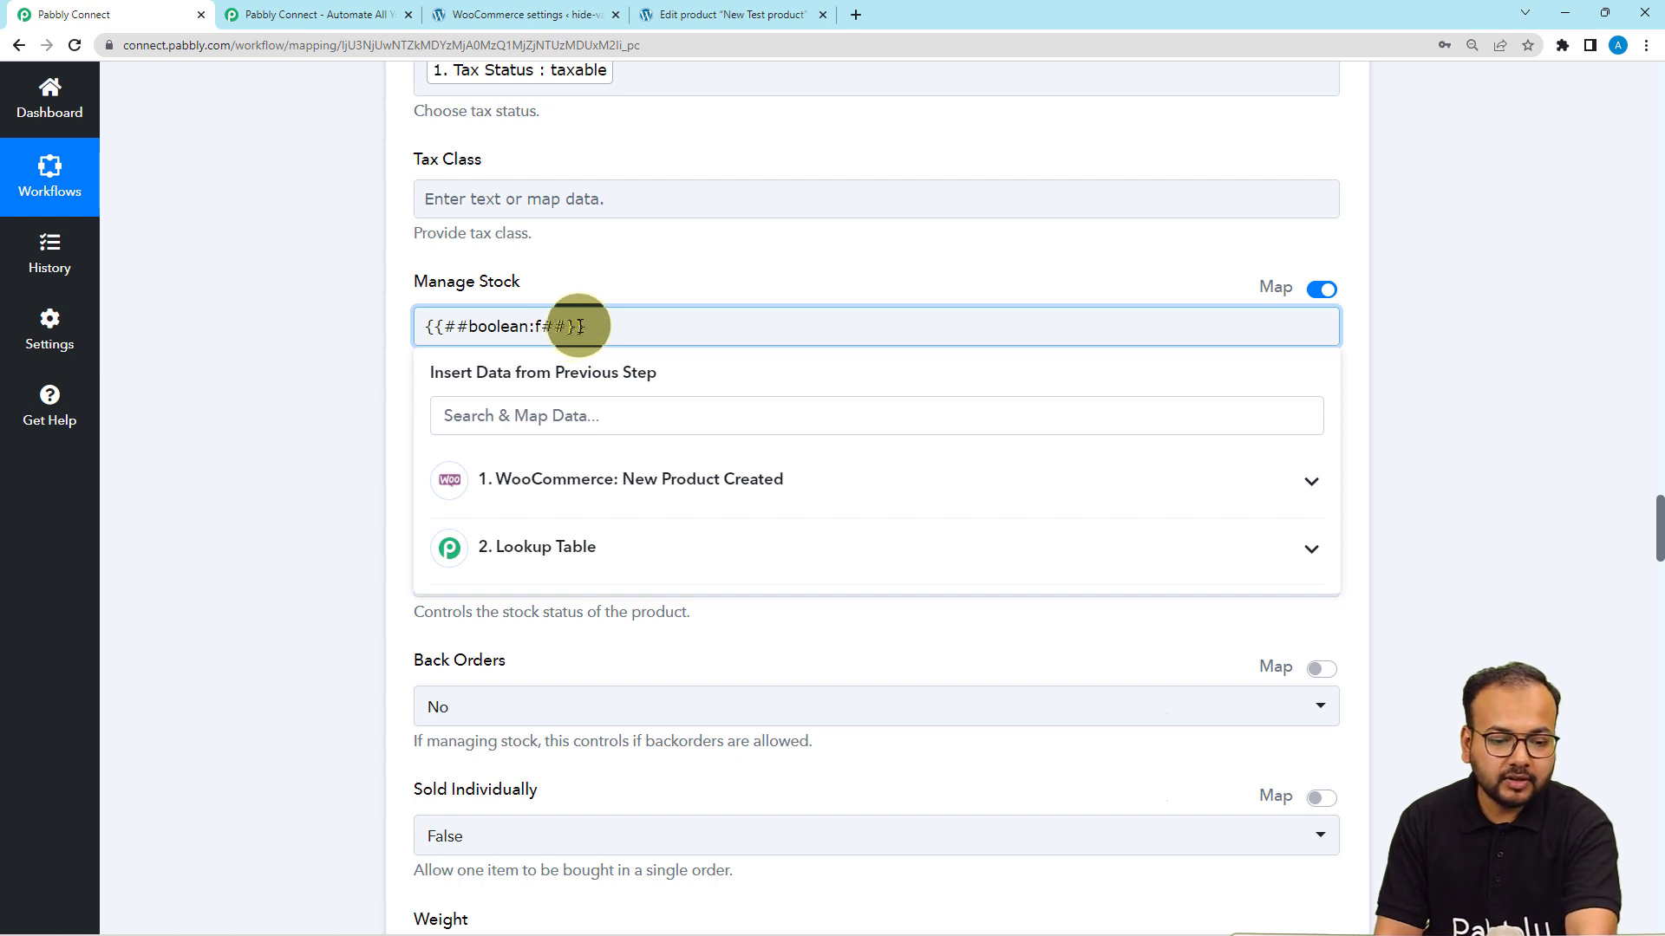
key(BackSpace)
click(535, 552)
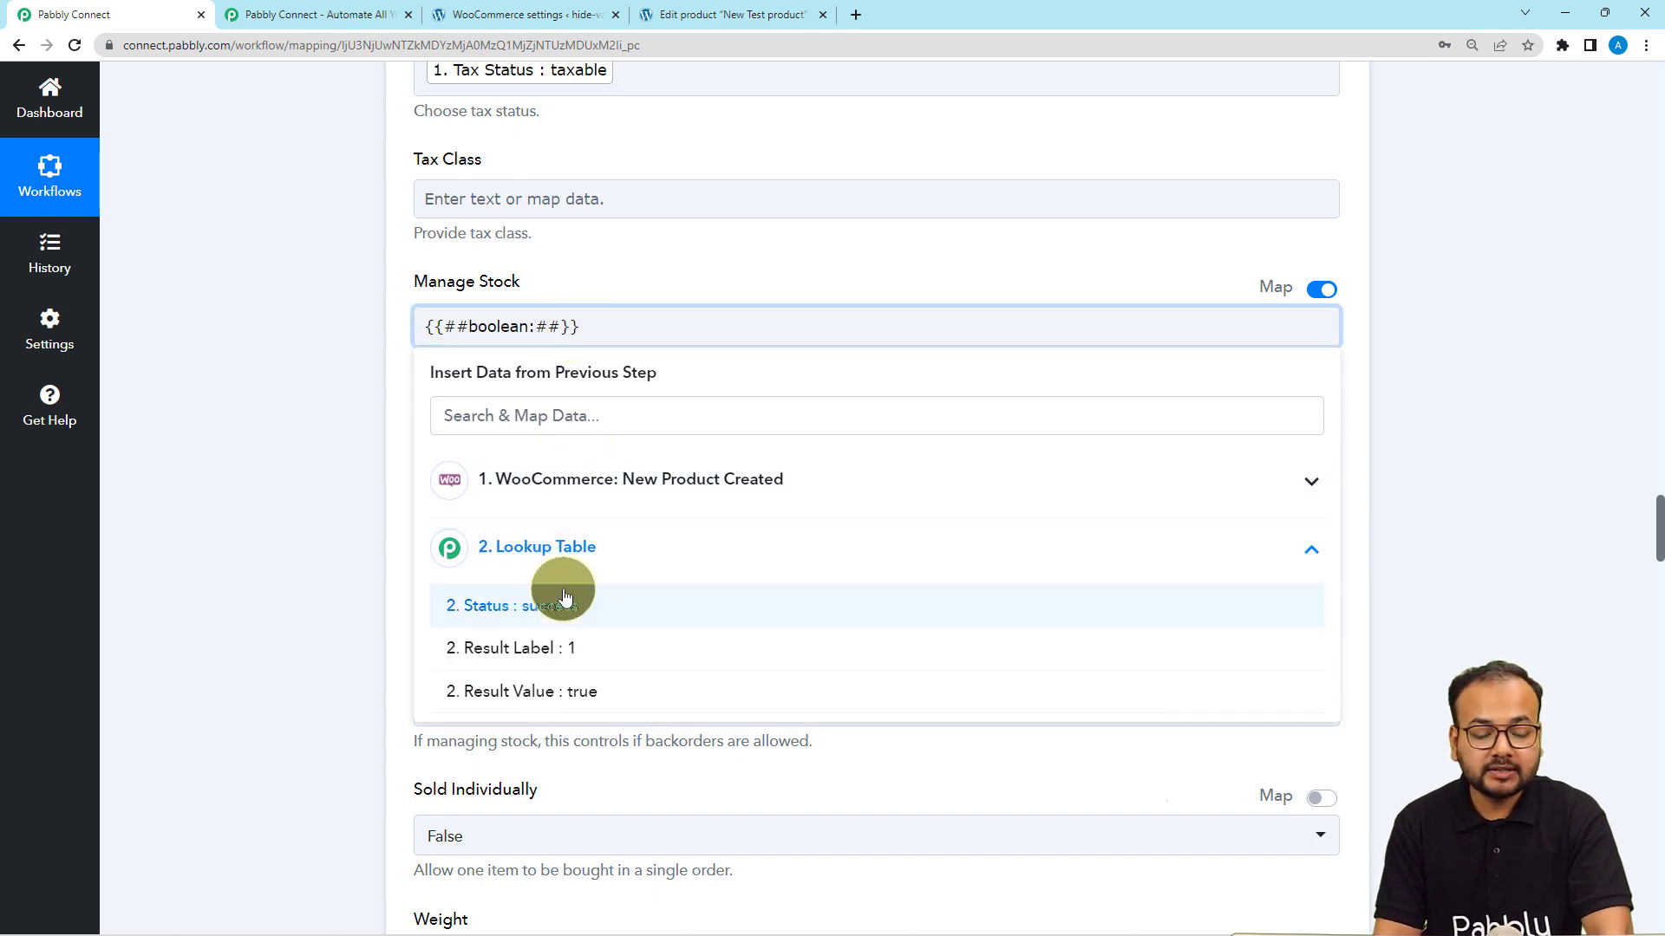
click(550, 691)
click(310, 419)
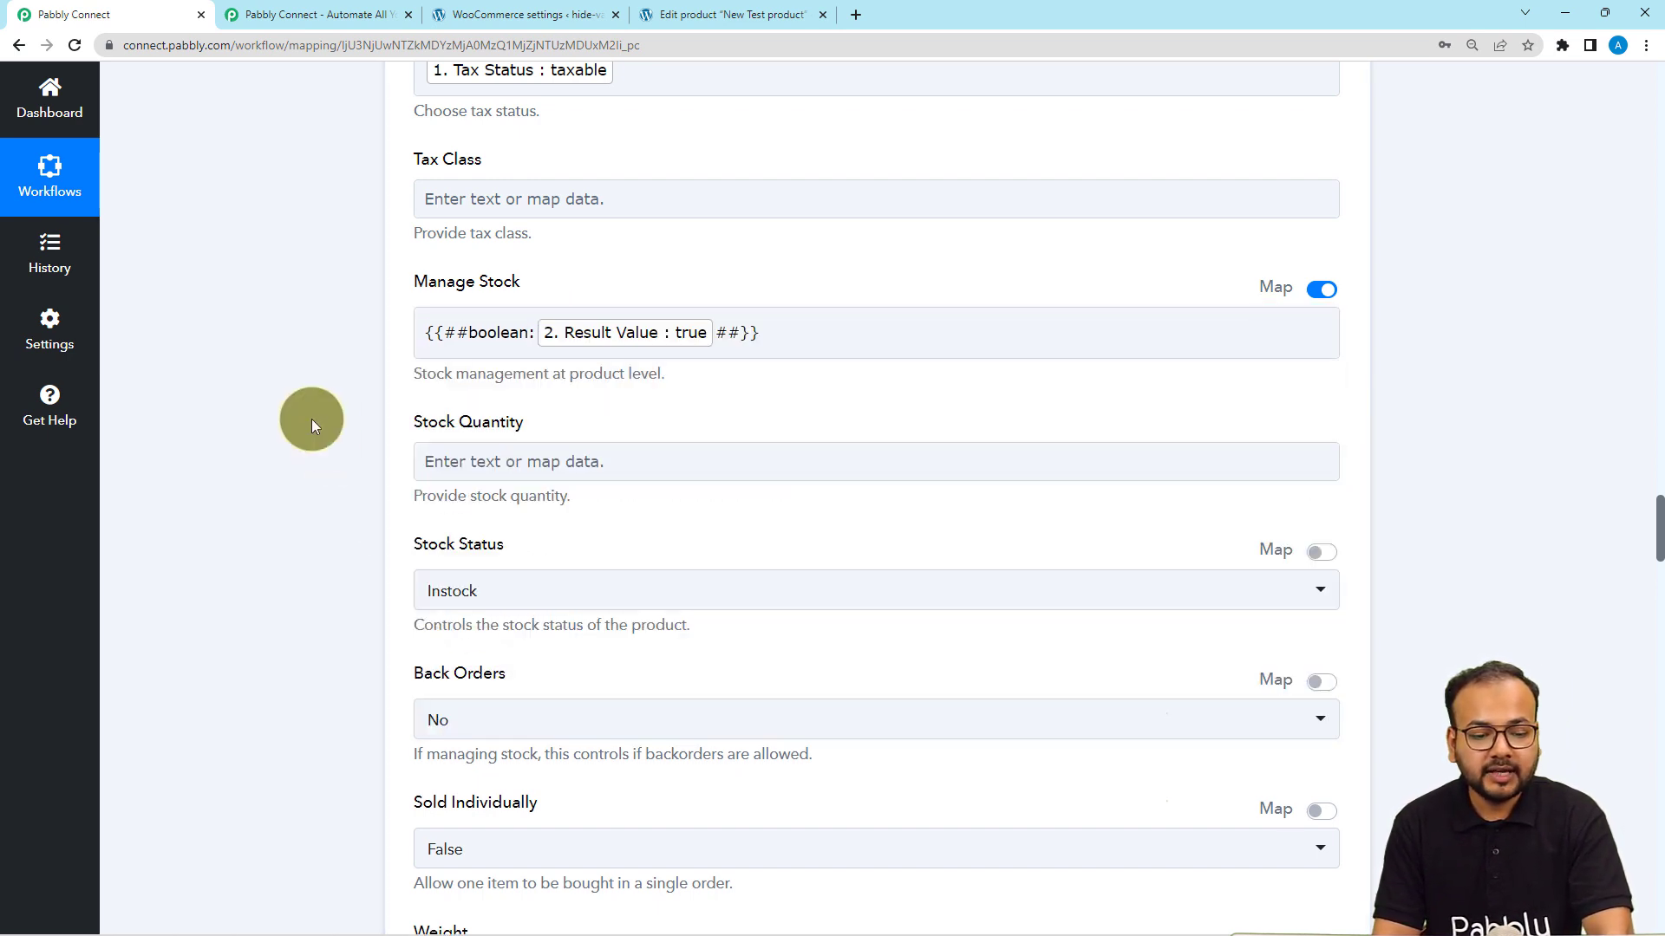
Enable mapping for Stock Status and replace its fixed value with the Stock Status value from the New Product Created step
scroll(310, 419, down, 2)
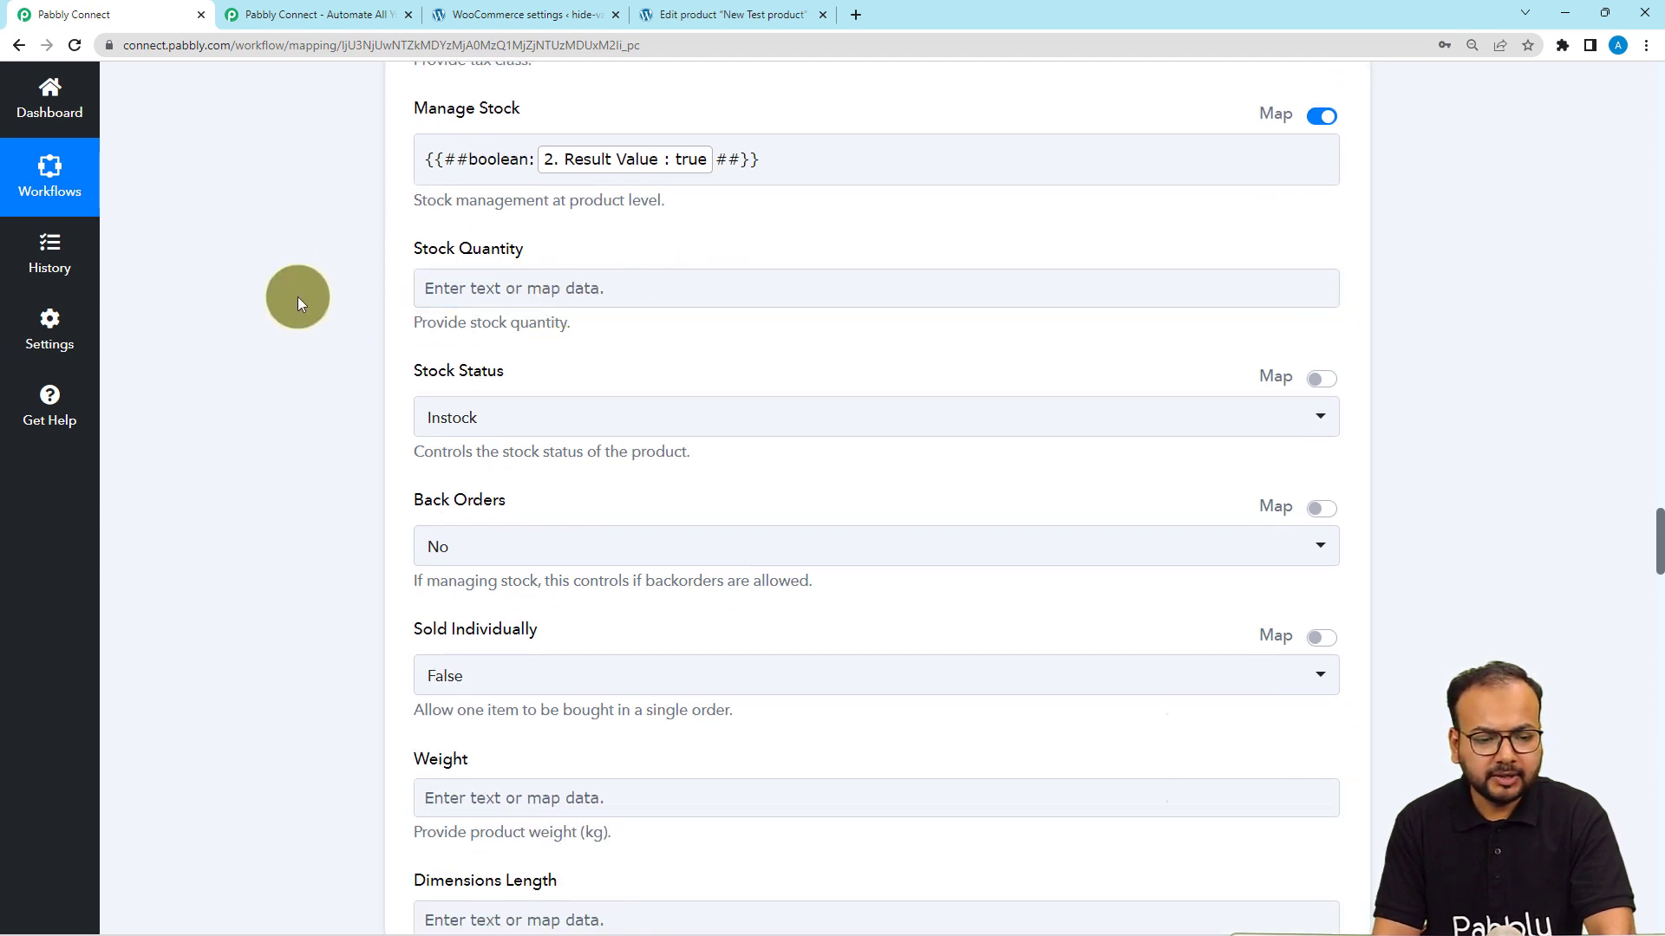
scroll(298, 297, down, 3)
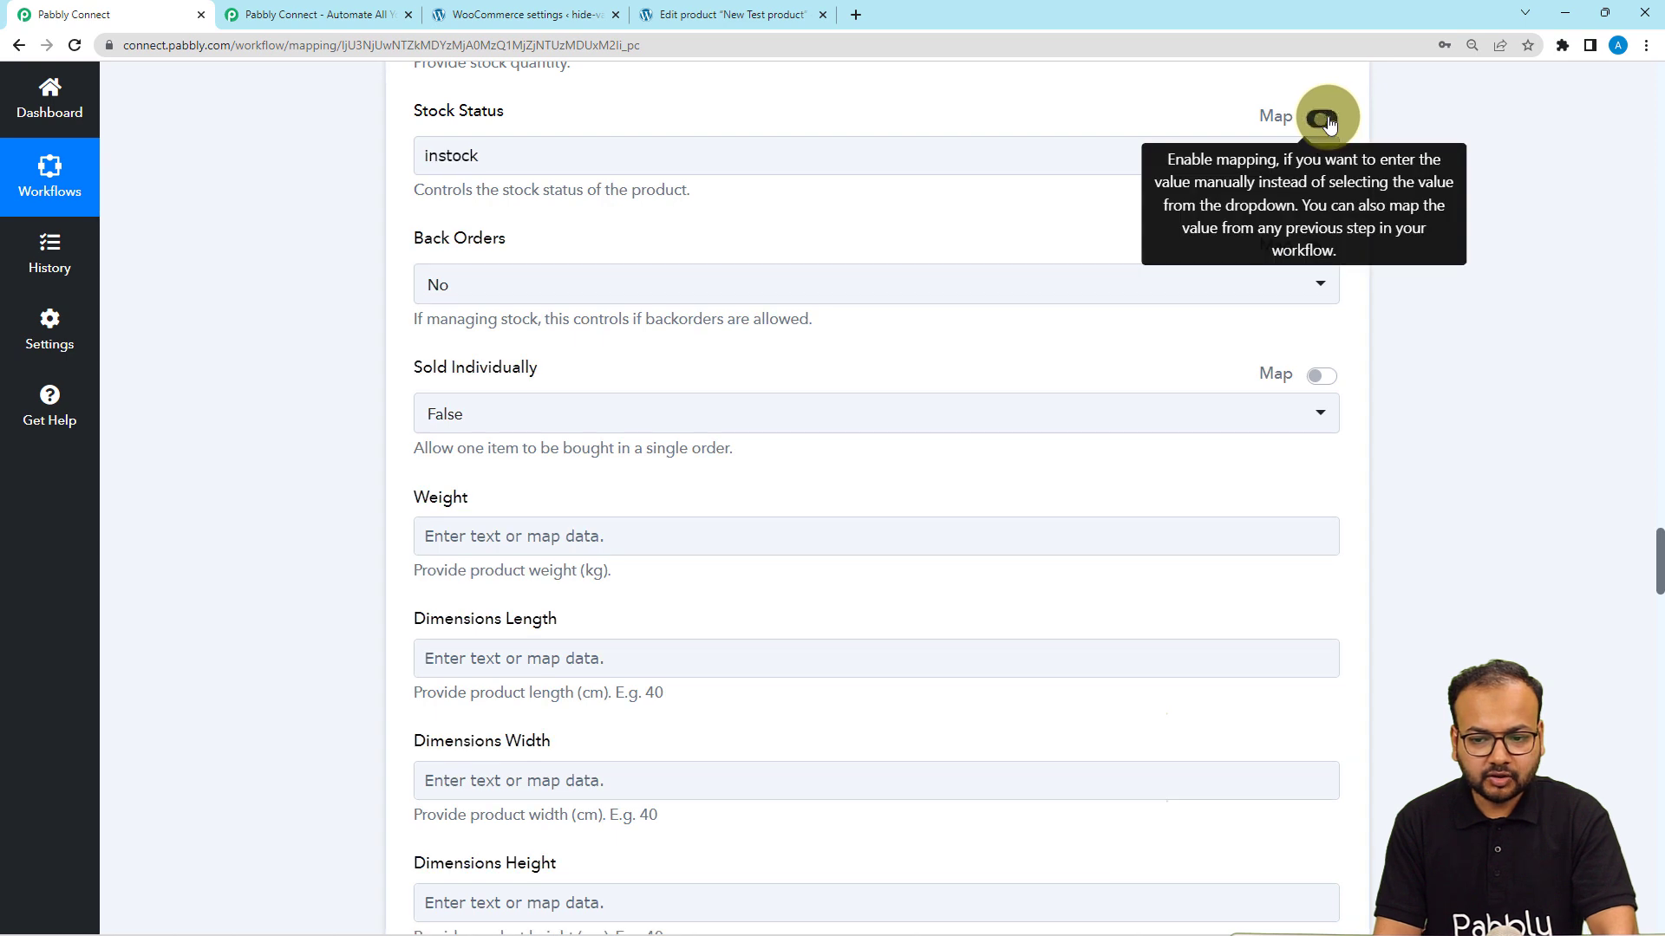
click(1321, 118)
click(982, 159)
key(BackSpace)
key(BackSpace)
key(BackSpace)
key(BackSpace)
key(BackSpace)
key(BackSpace)
key(BackSpace)
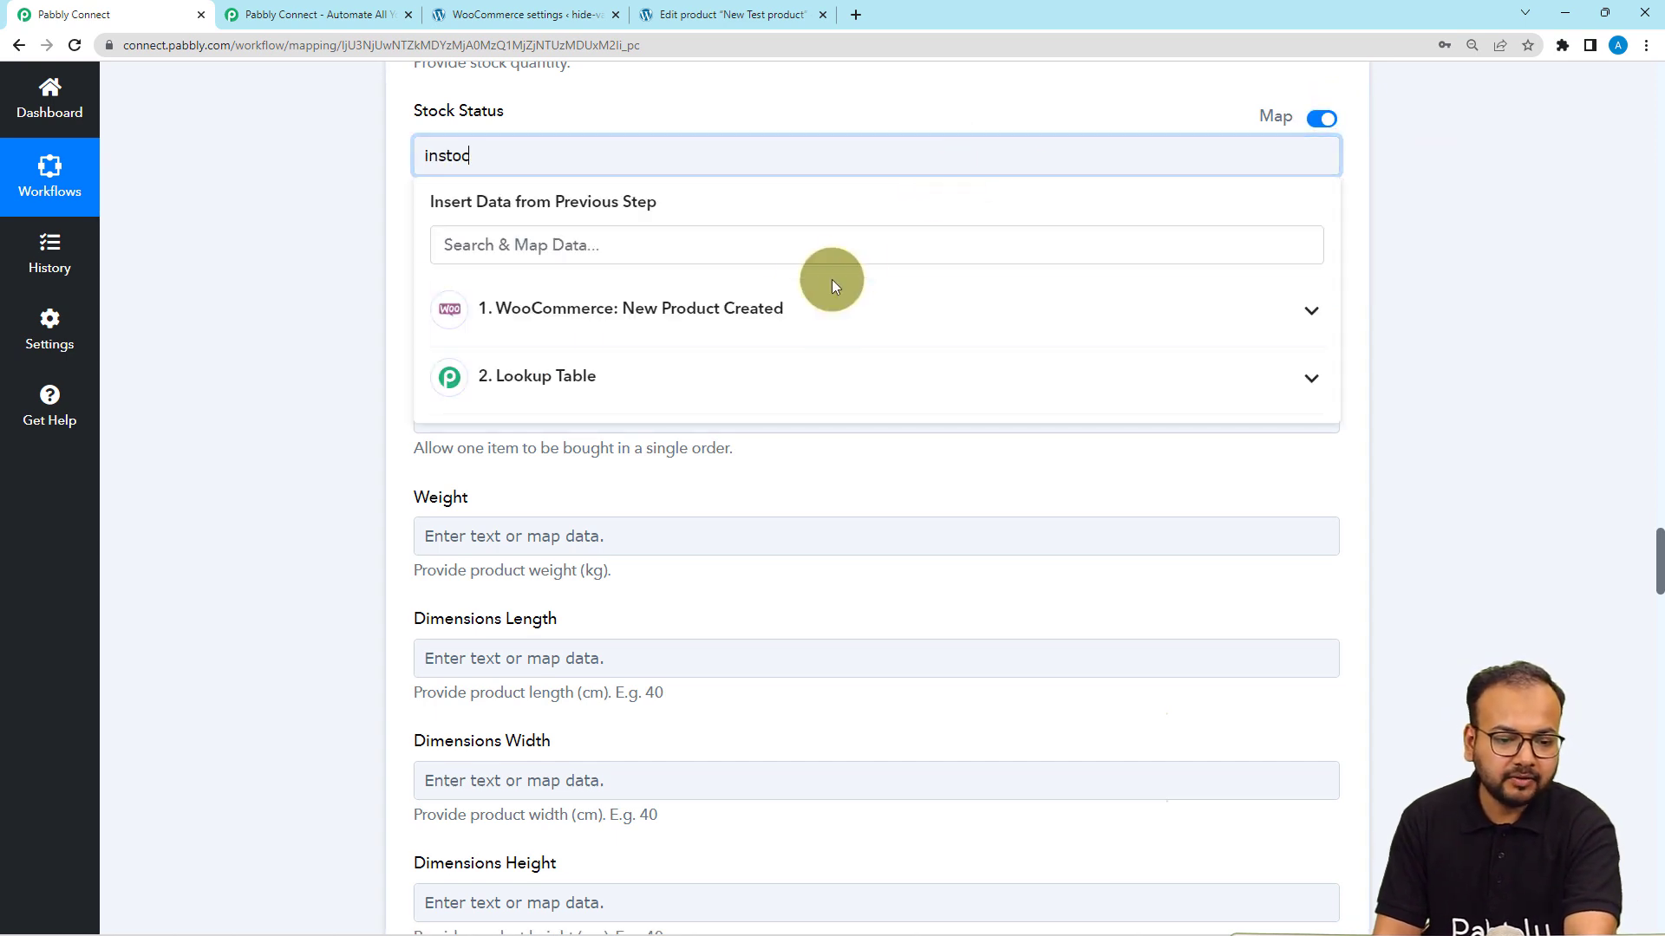
click(781, 303)
click(691, 251)
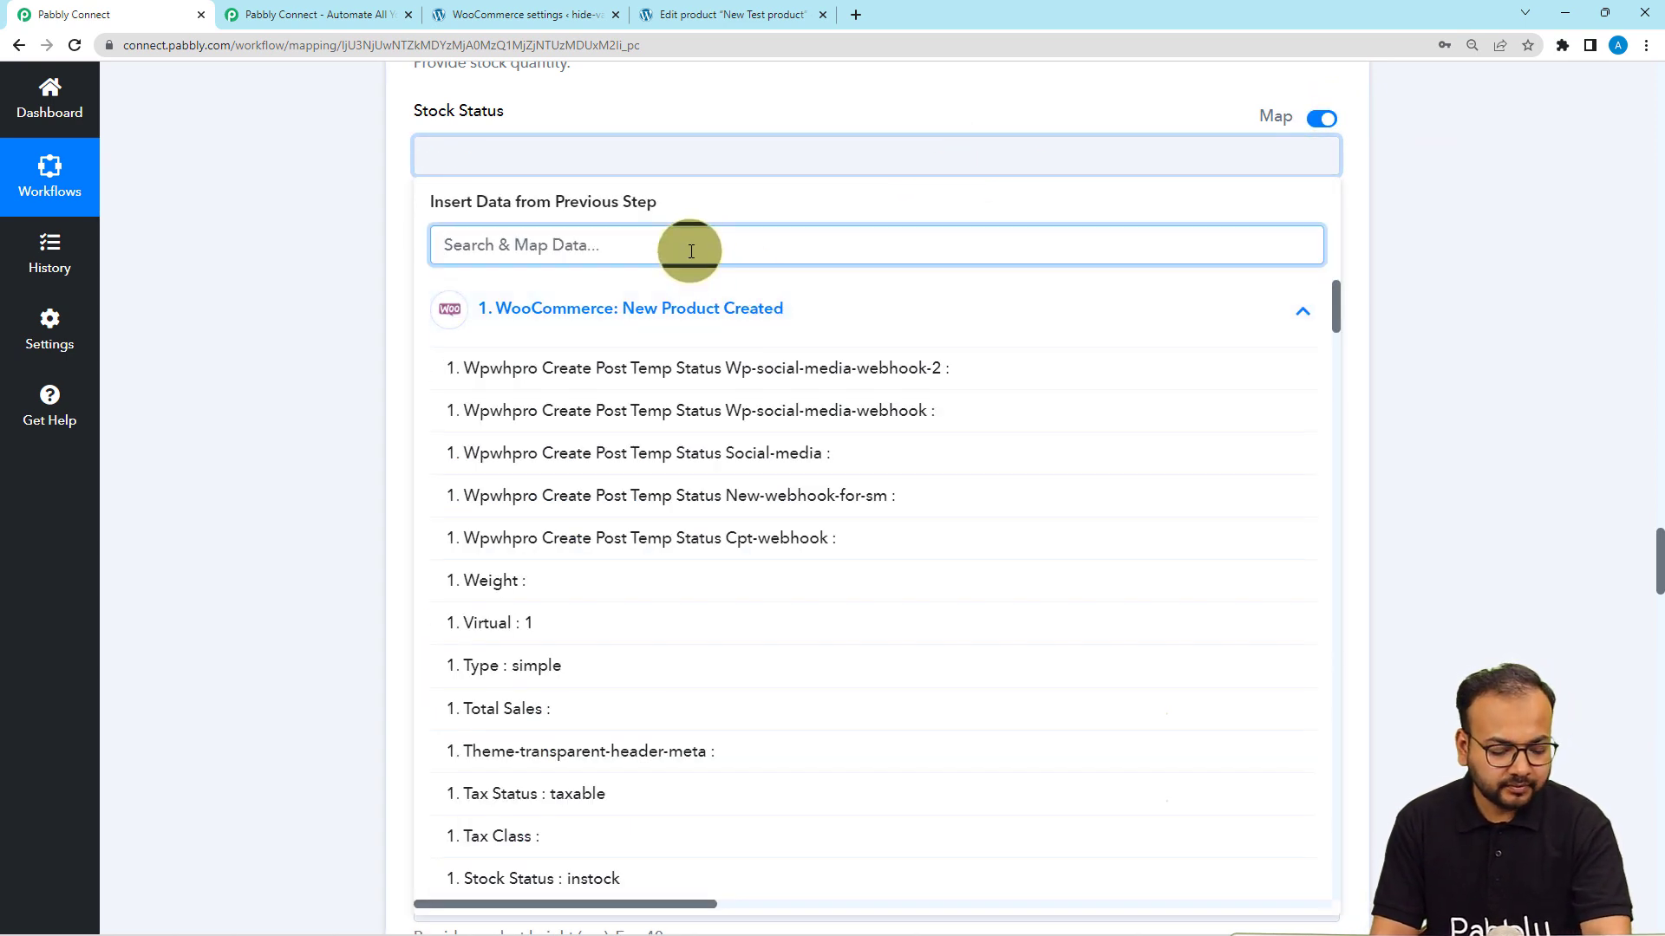
text(st)
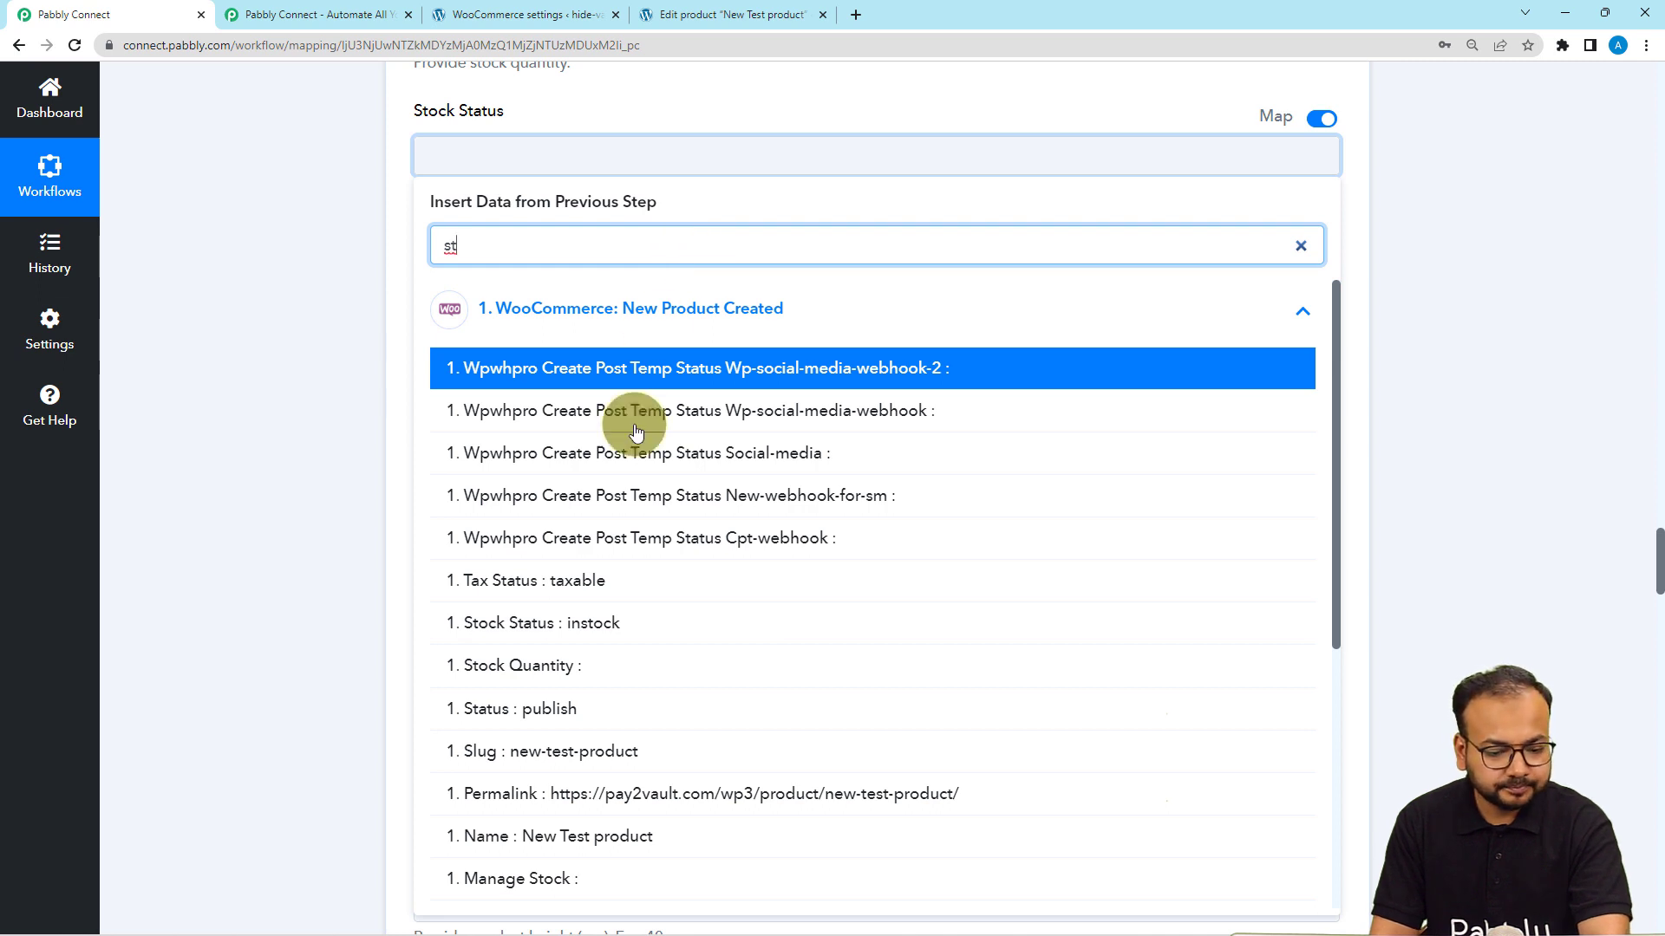
click(606, 624)
click(345, 465)
Look through the remaining Create a Product fields, from Back Orders down to the meta data at the form's end
scroll(345, 465, down, 2)
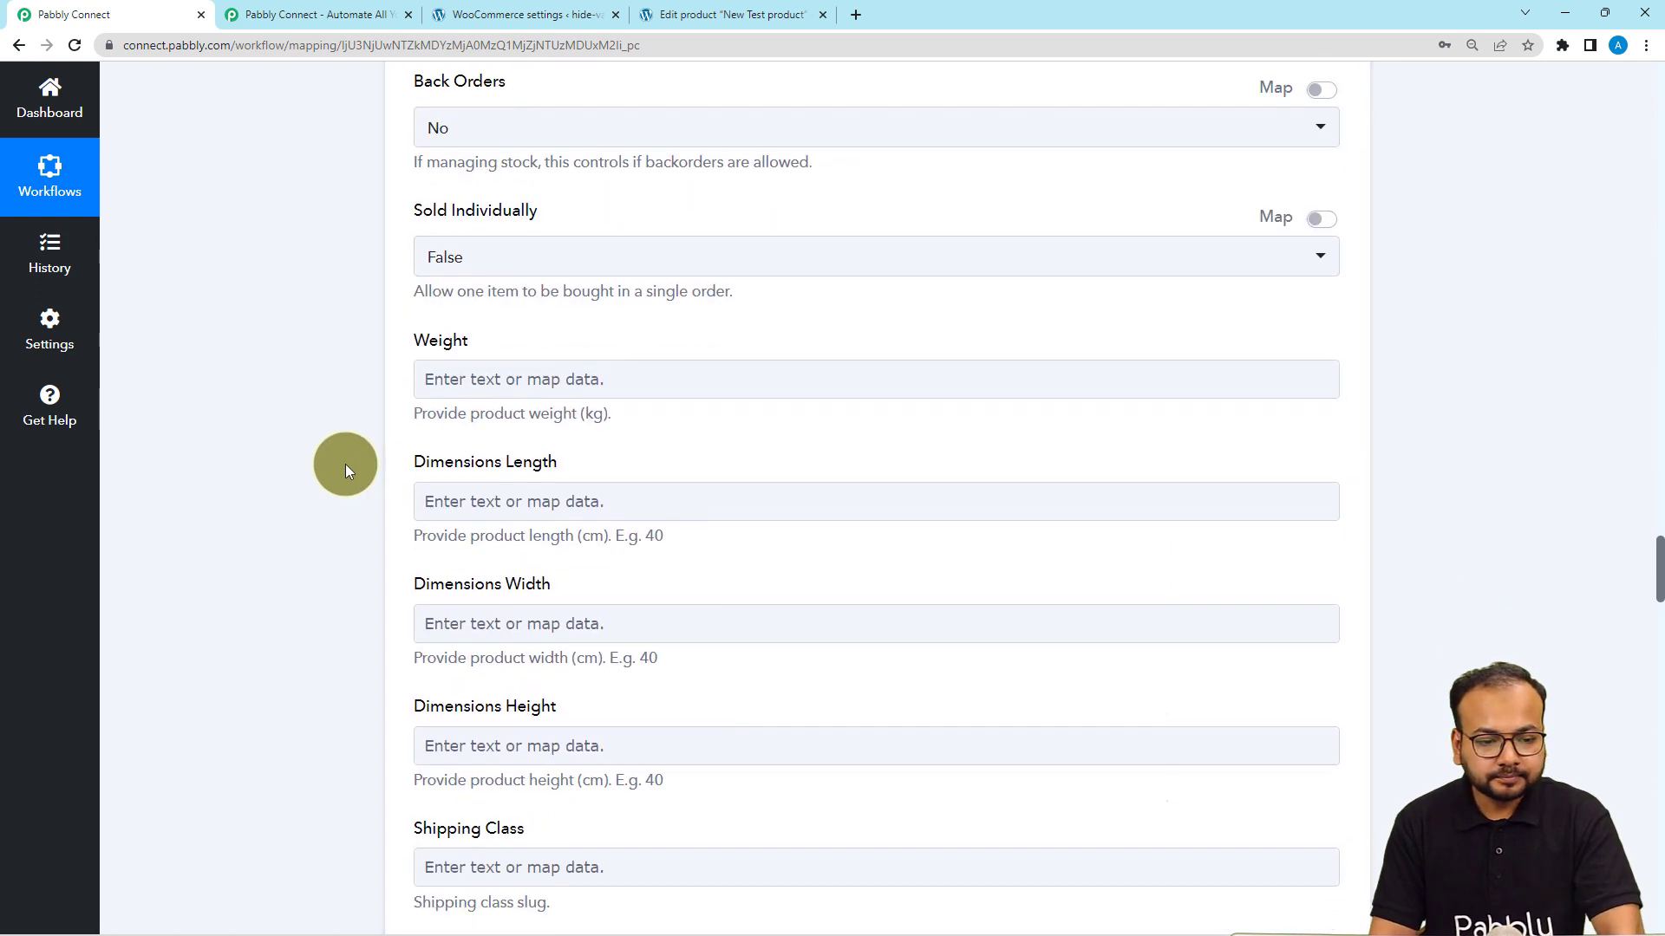
scroll(345, 464, down, 6)
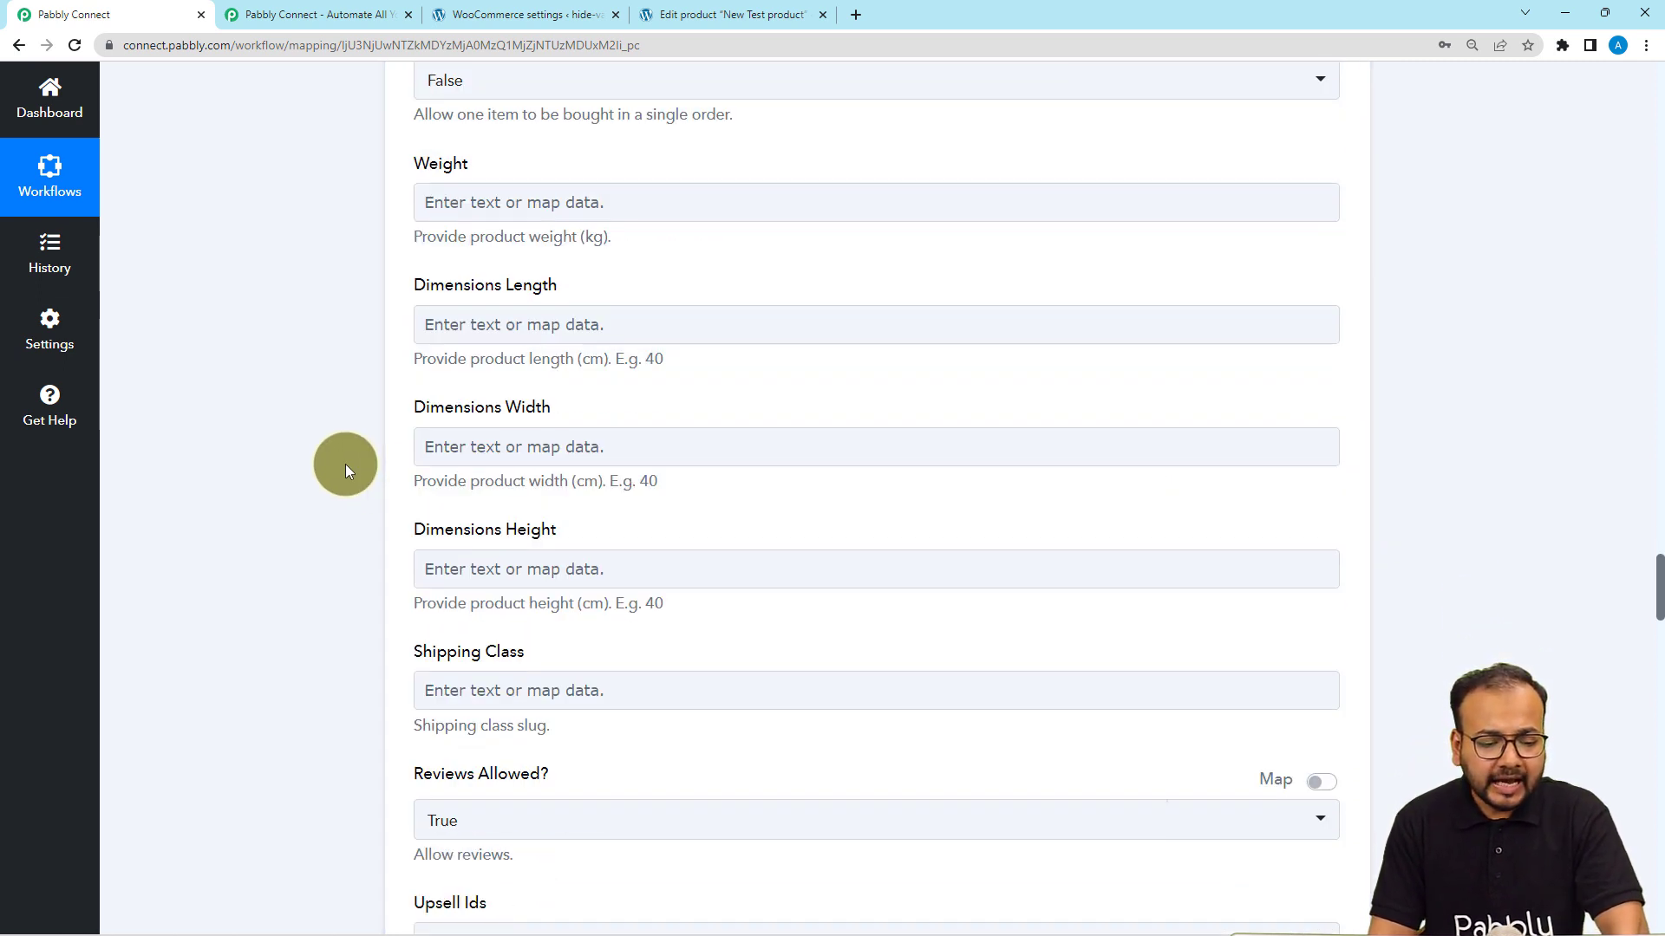
scroll(345, 465, down, 8)
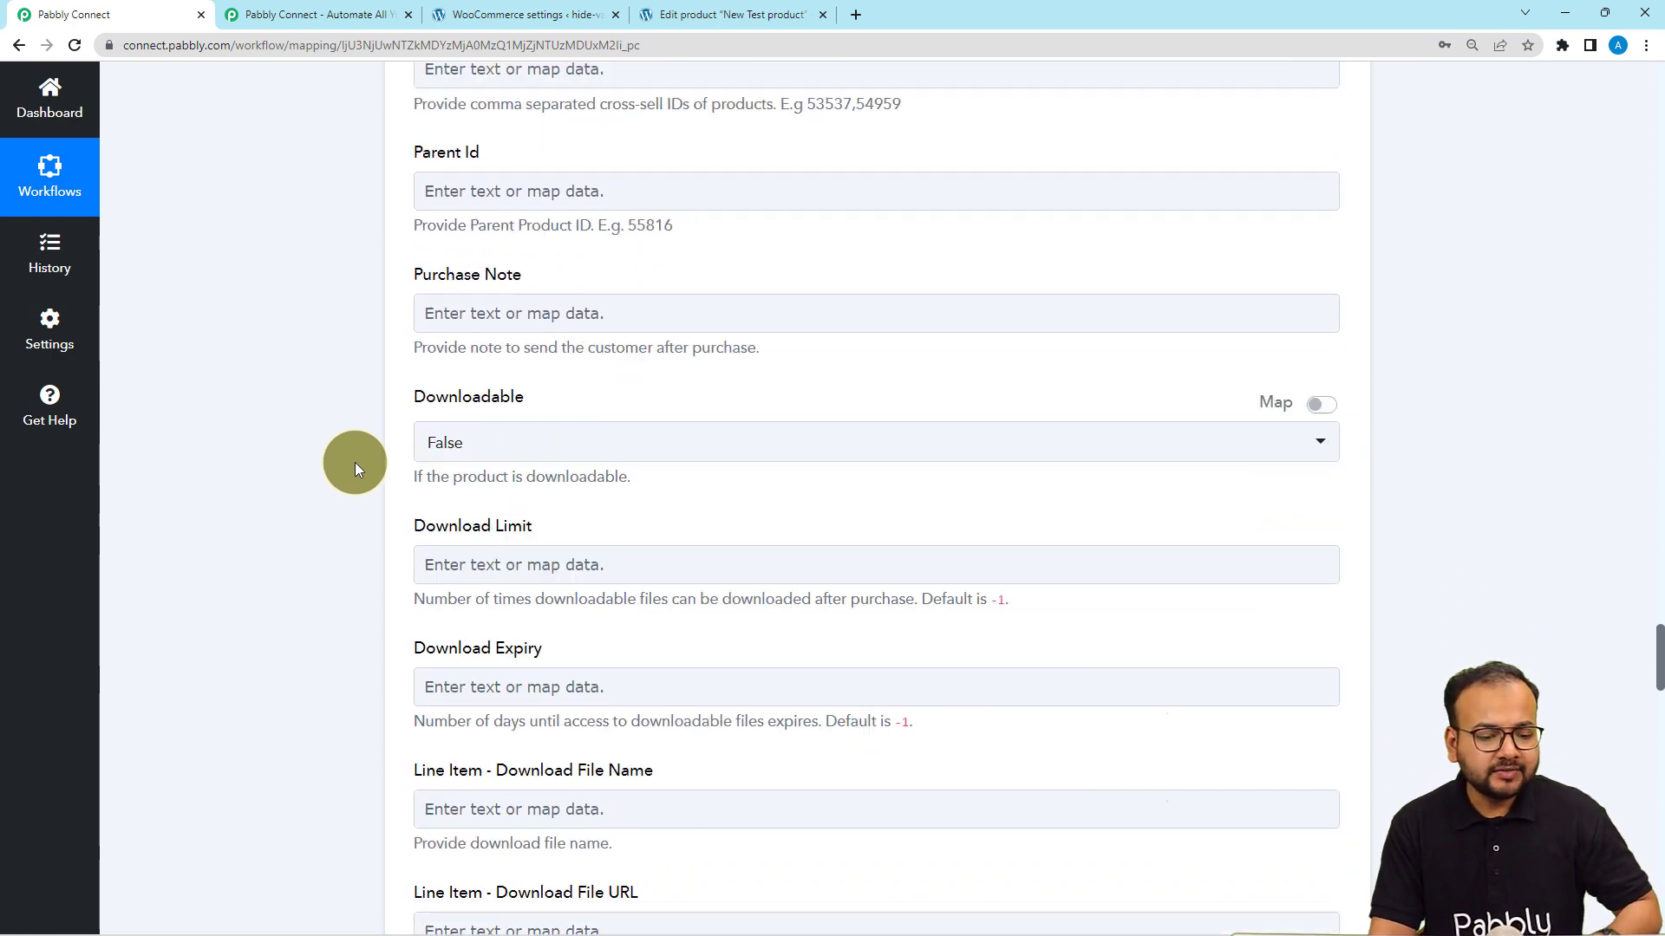
scroll(544, 347, down, 3)
scroll(347, 397, down, 12)
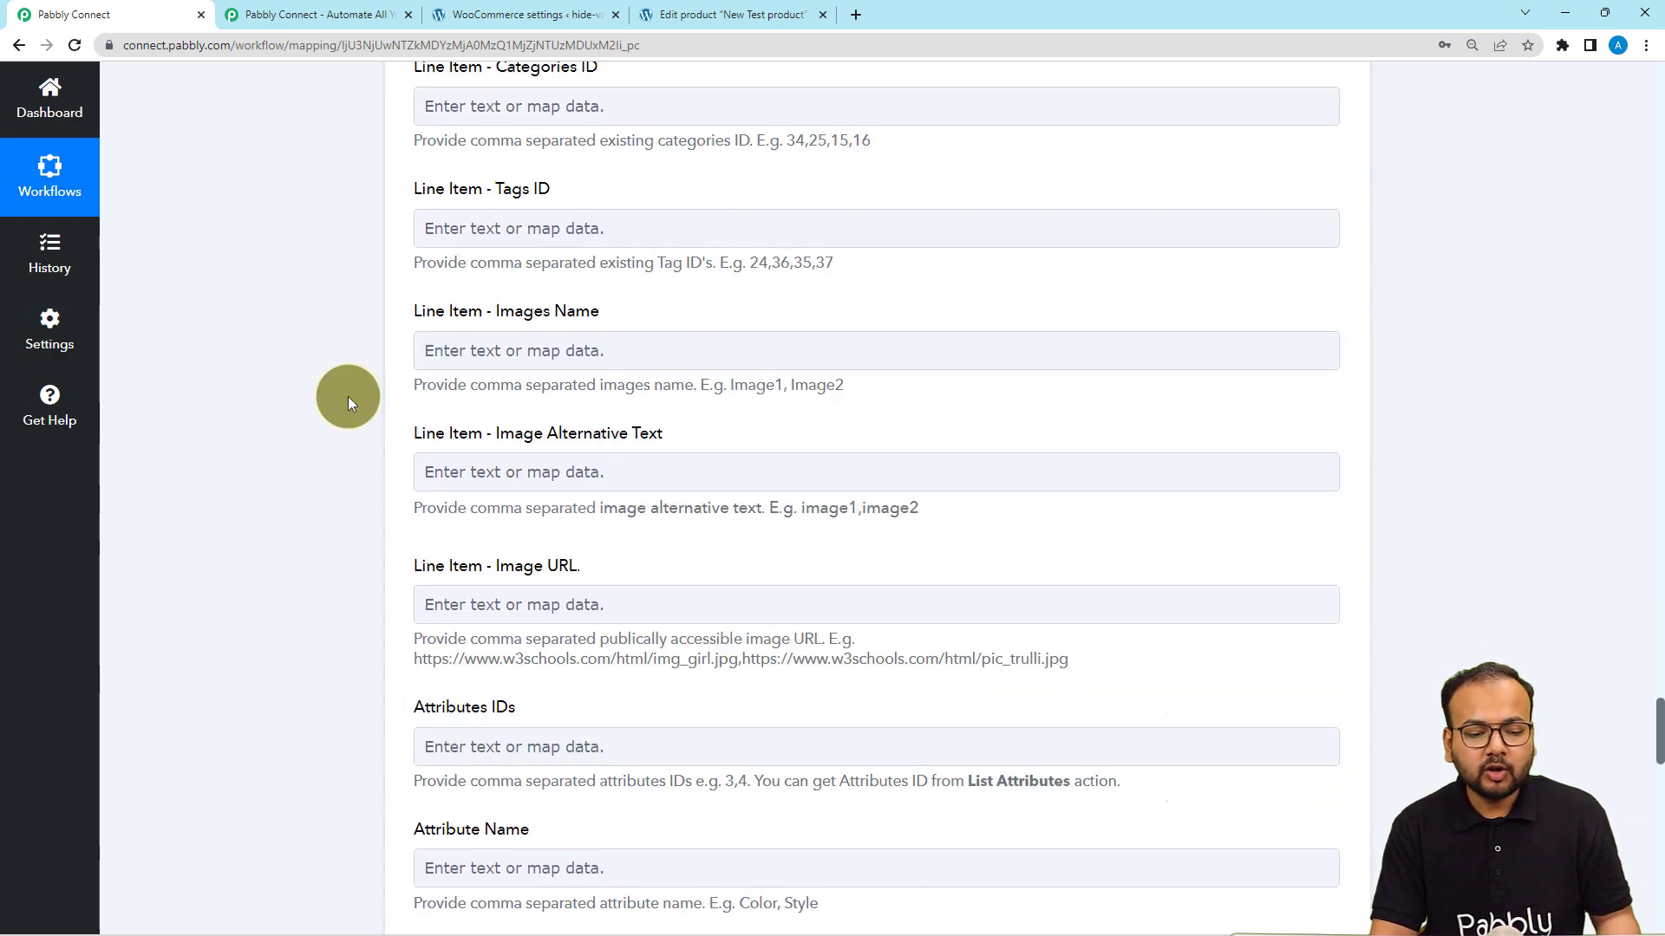
scroll(346, 397, down, 13)
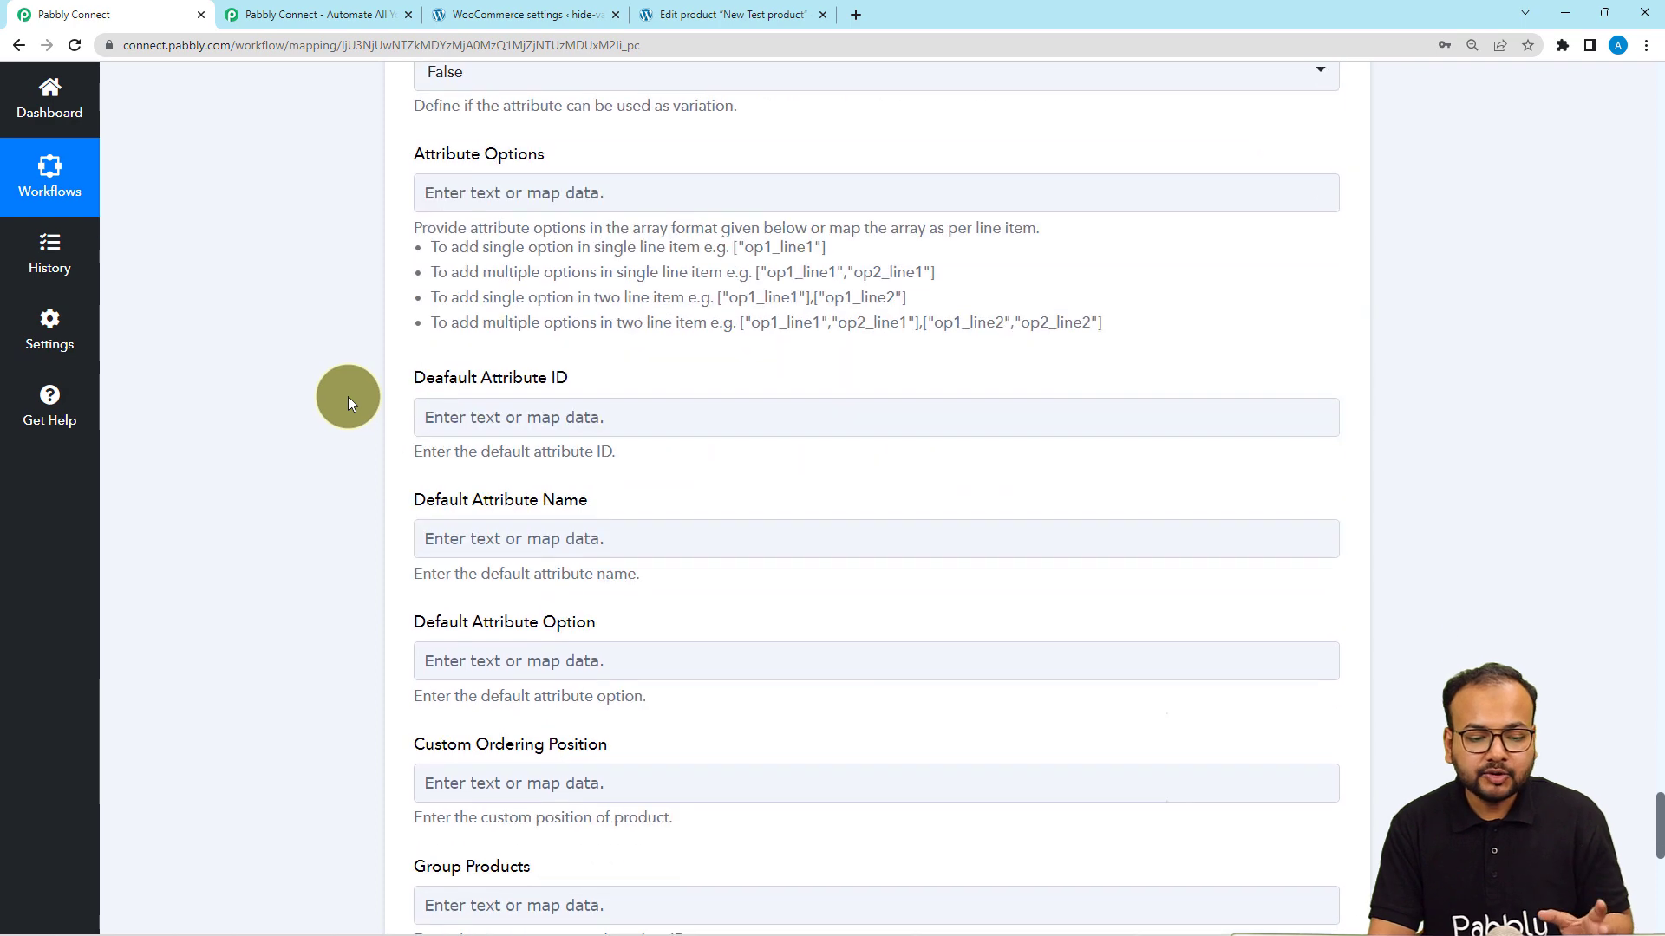
scroll(347, 397, down, 2)
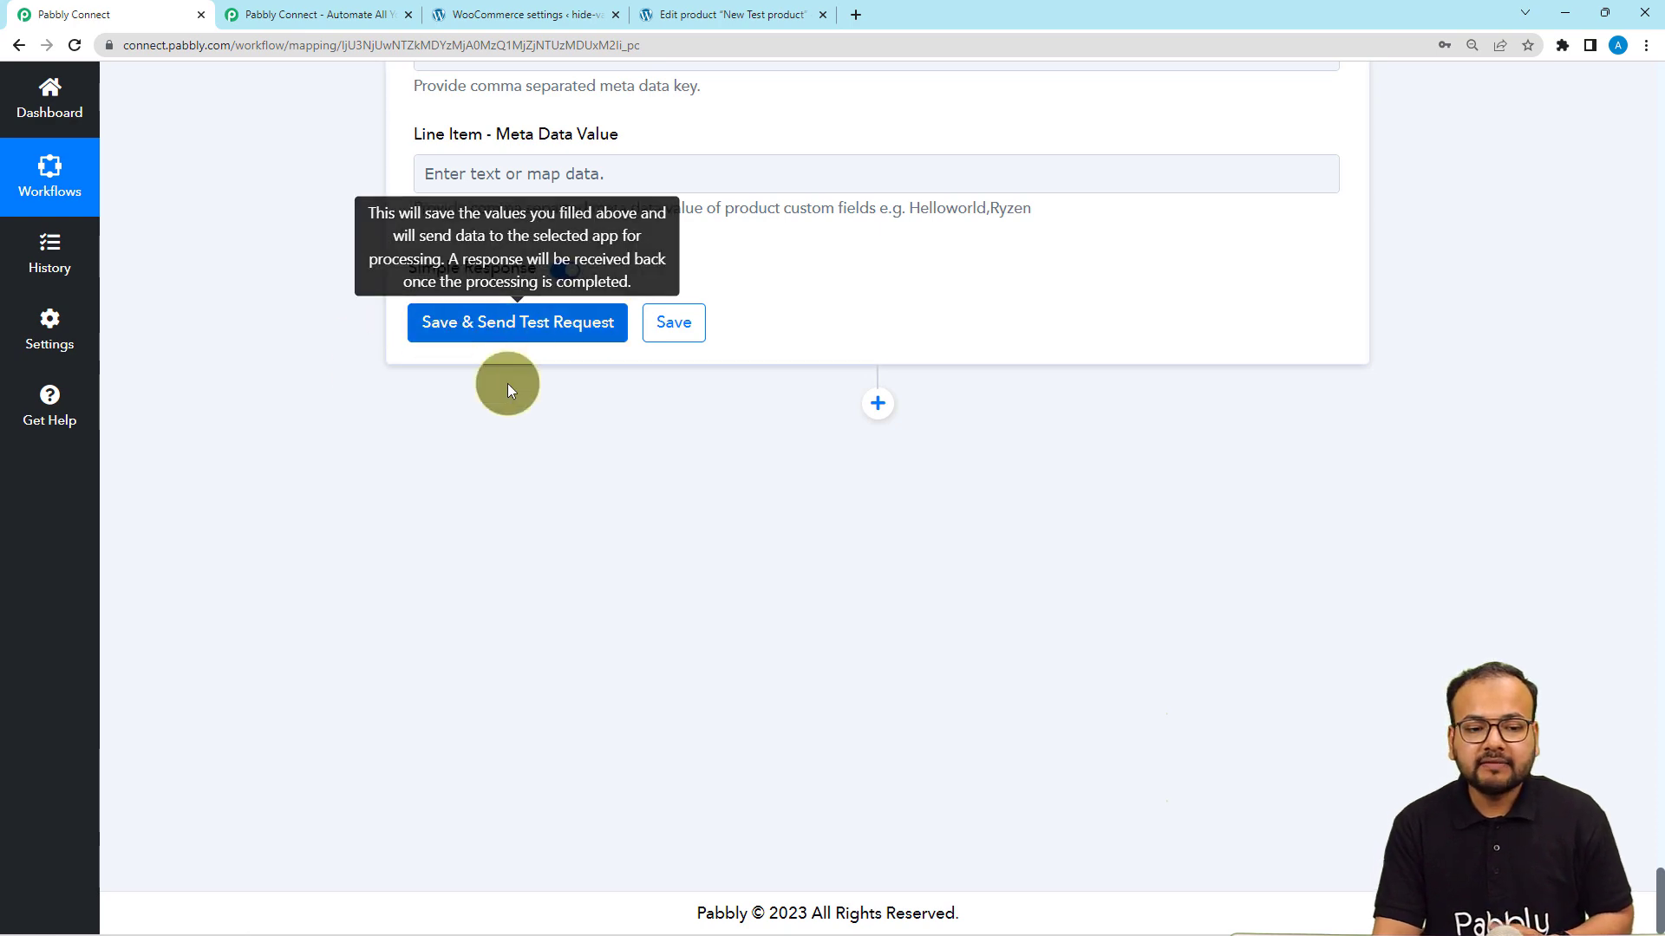
Switch to the destination store's WordPress admin and examine its list of all products
click(568, 12)
click(377, 263)
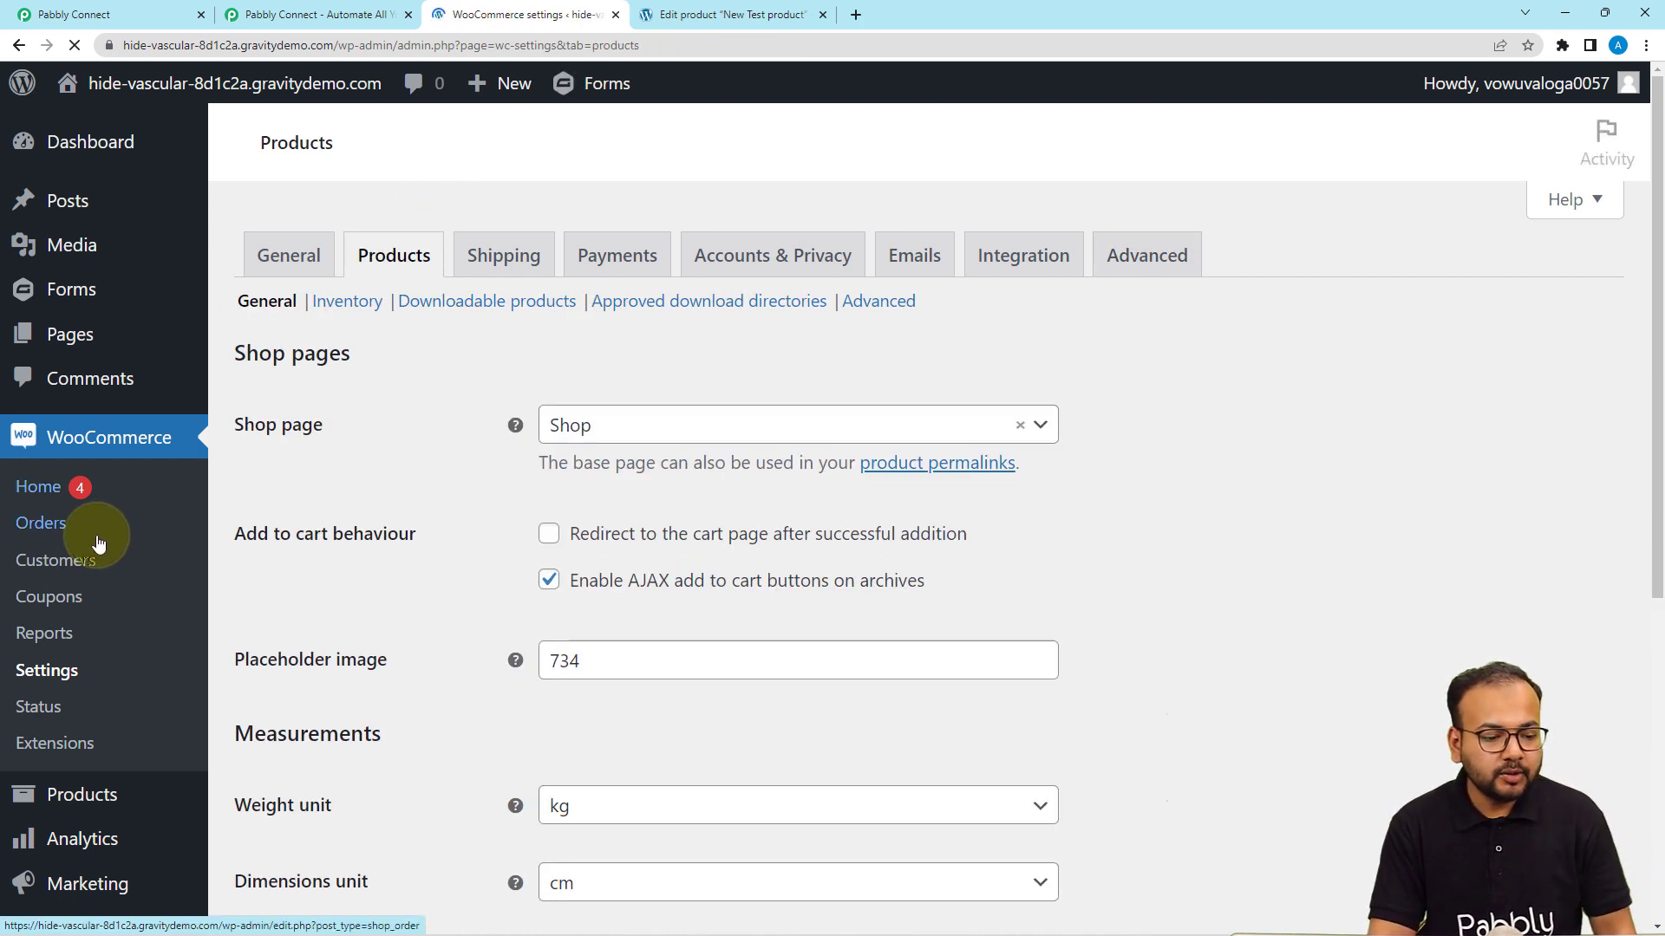
mouse_move(59, 342)
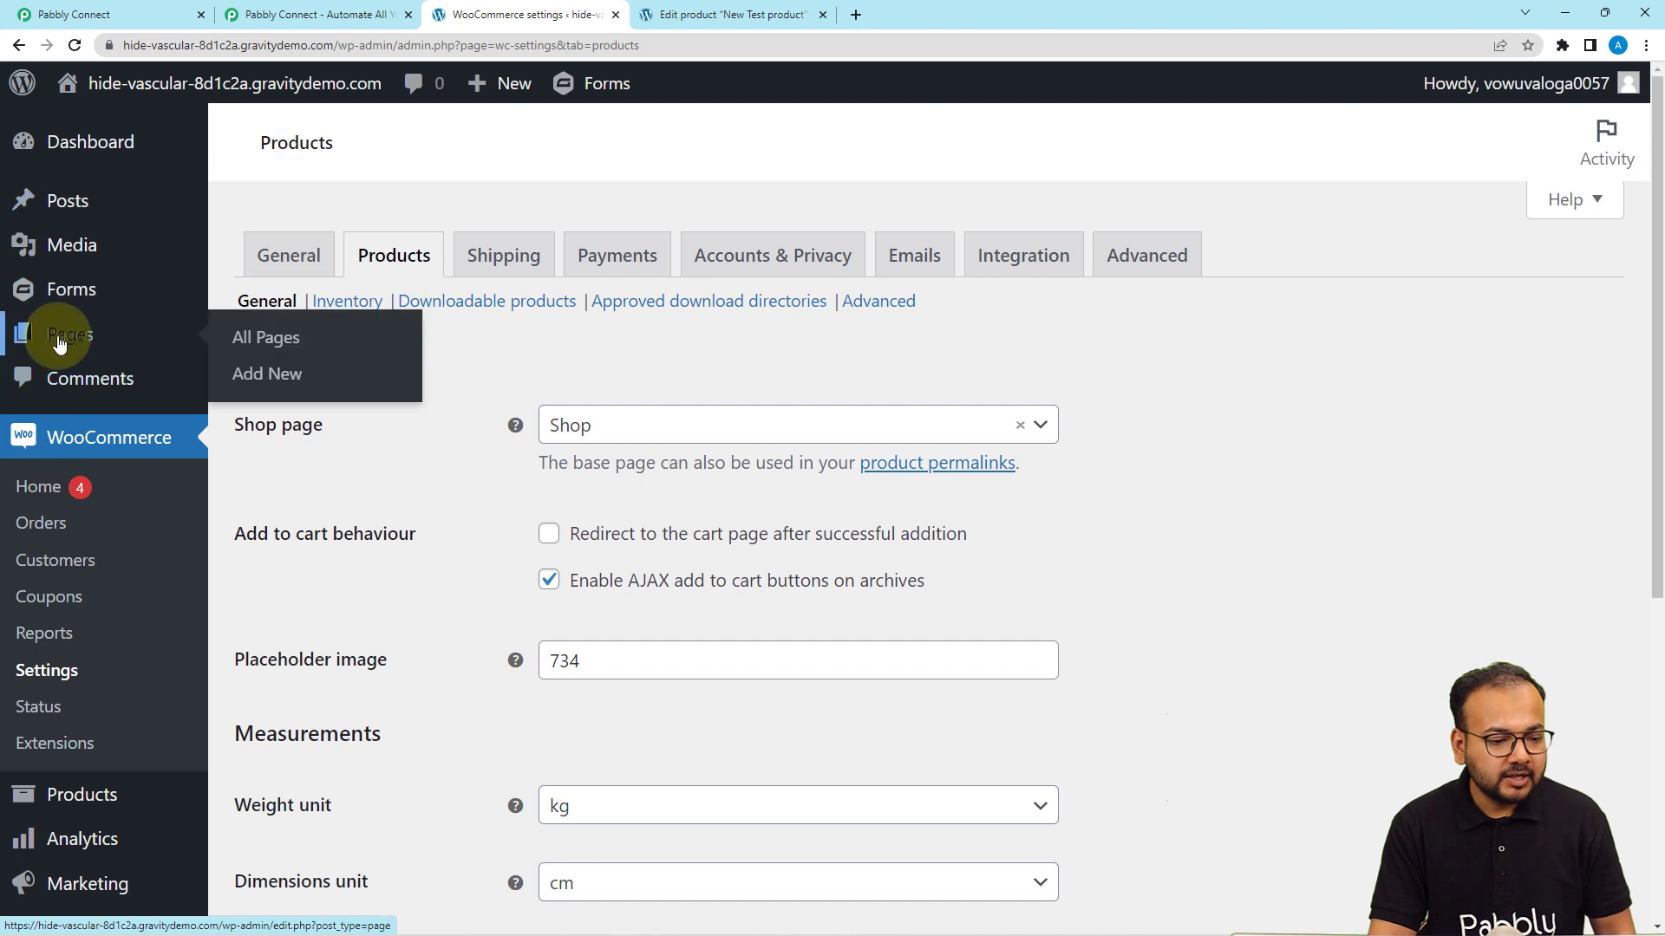
click(35, 792)
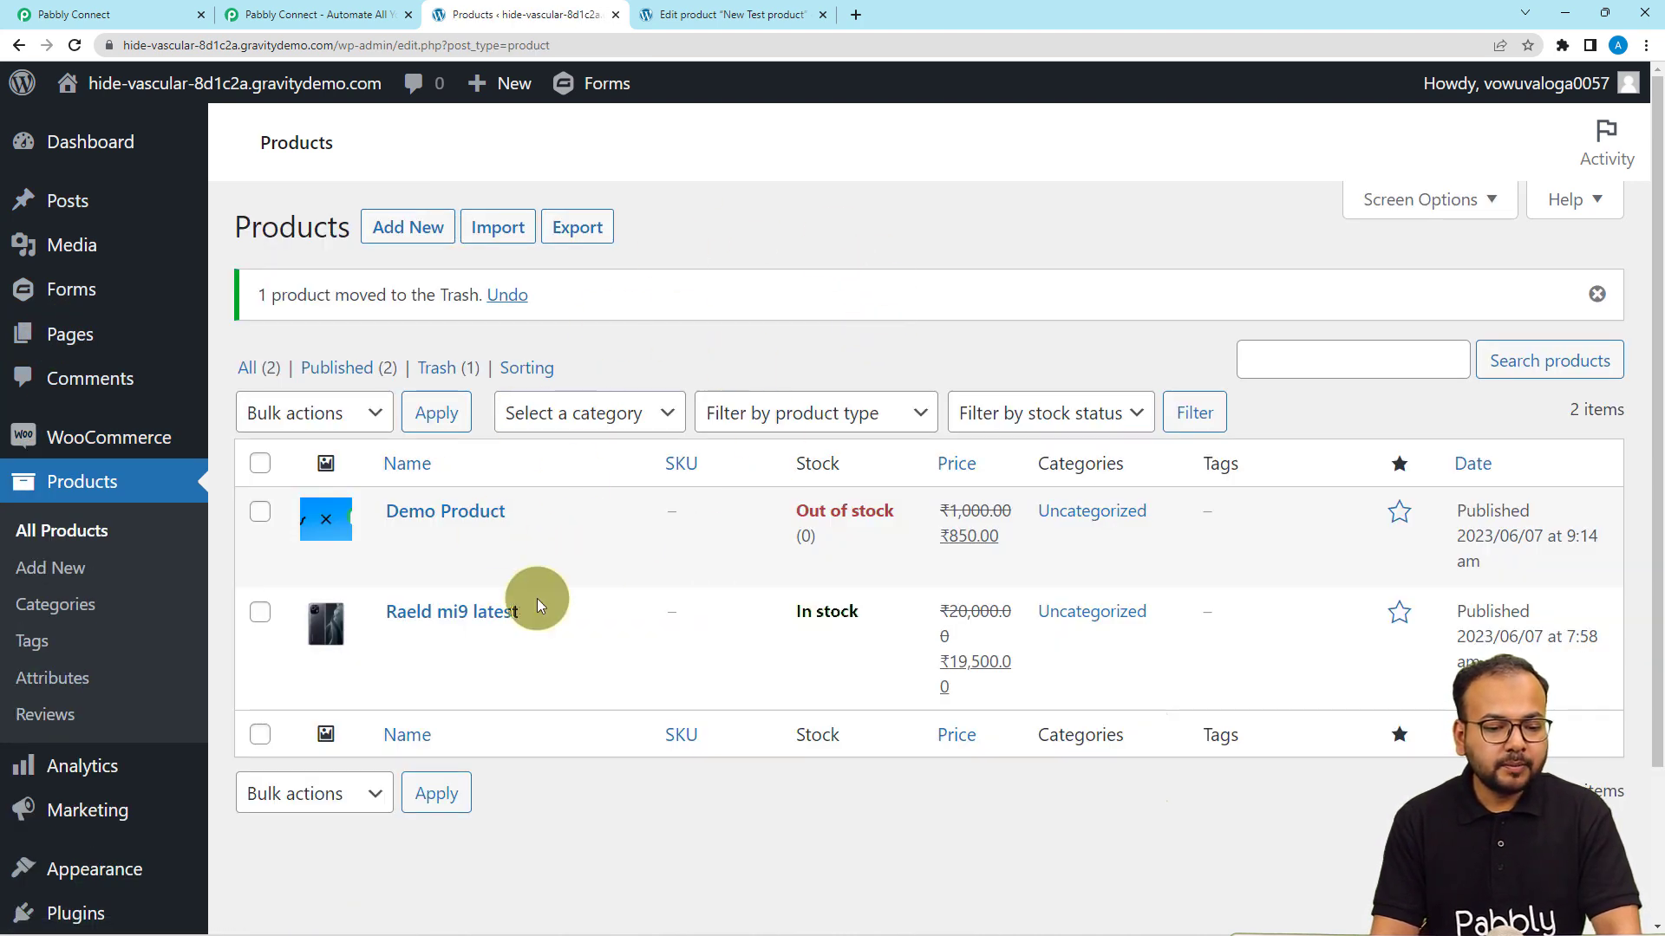
mouse_move(431, 667)
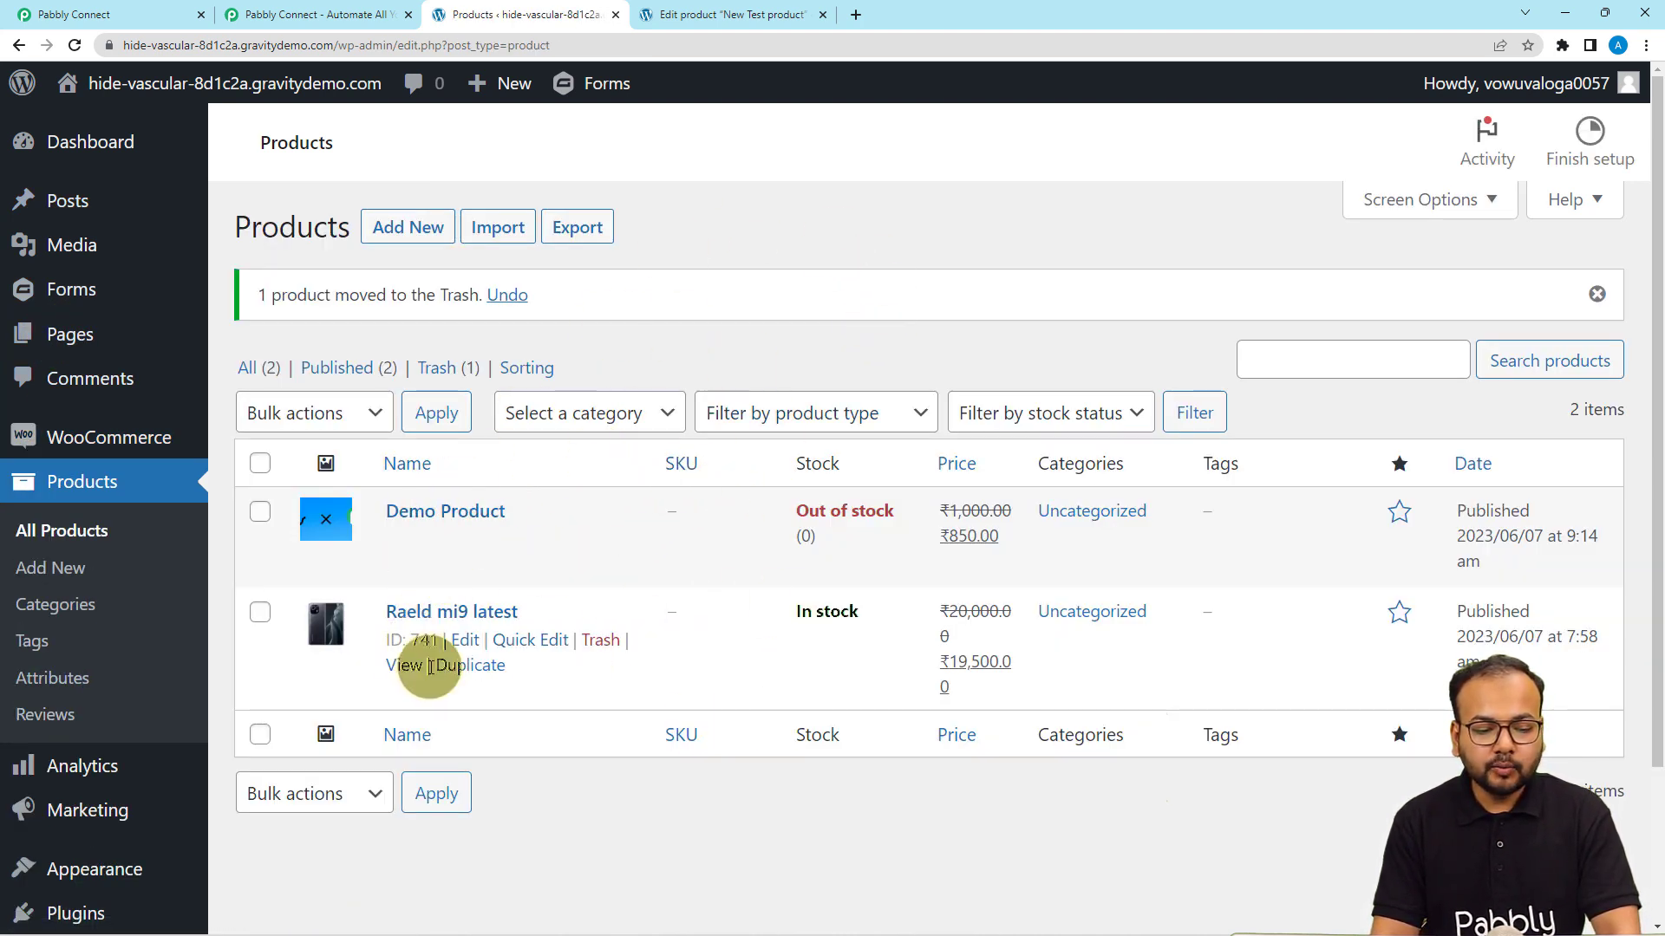
Return to the Pabbly Connect workflow, save the Create a Product step with a test request, and inspect the response
click(167, 10)
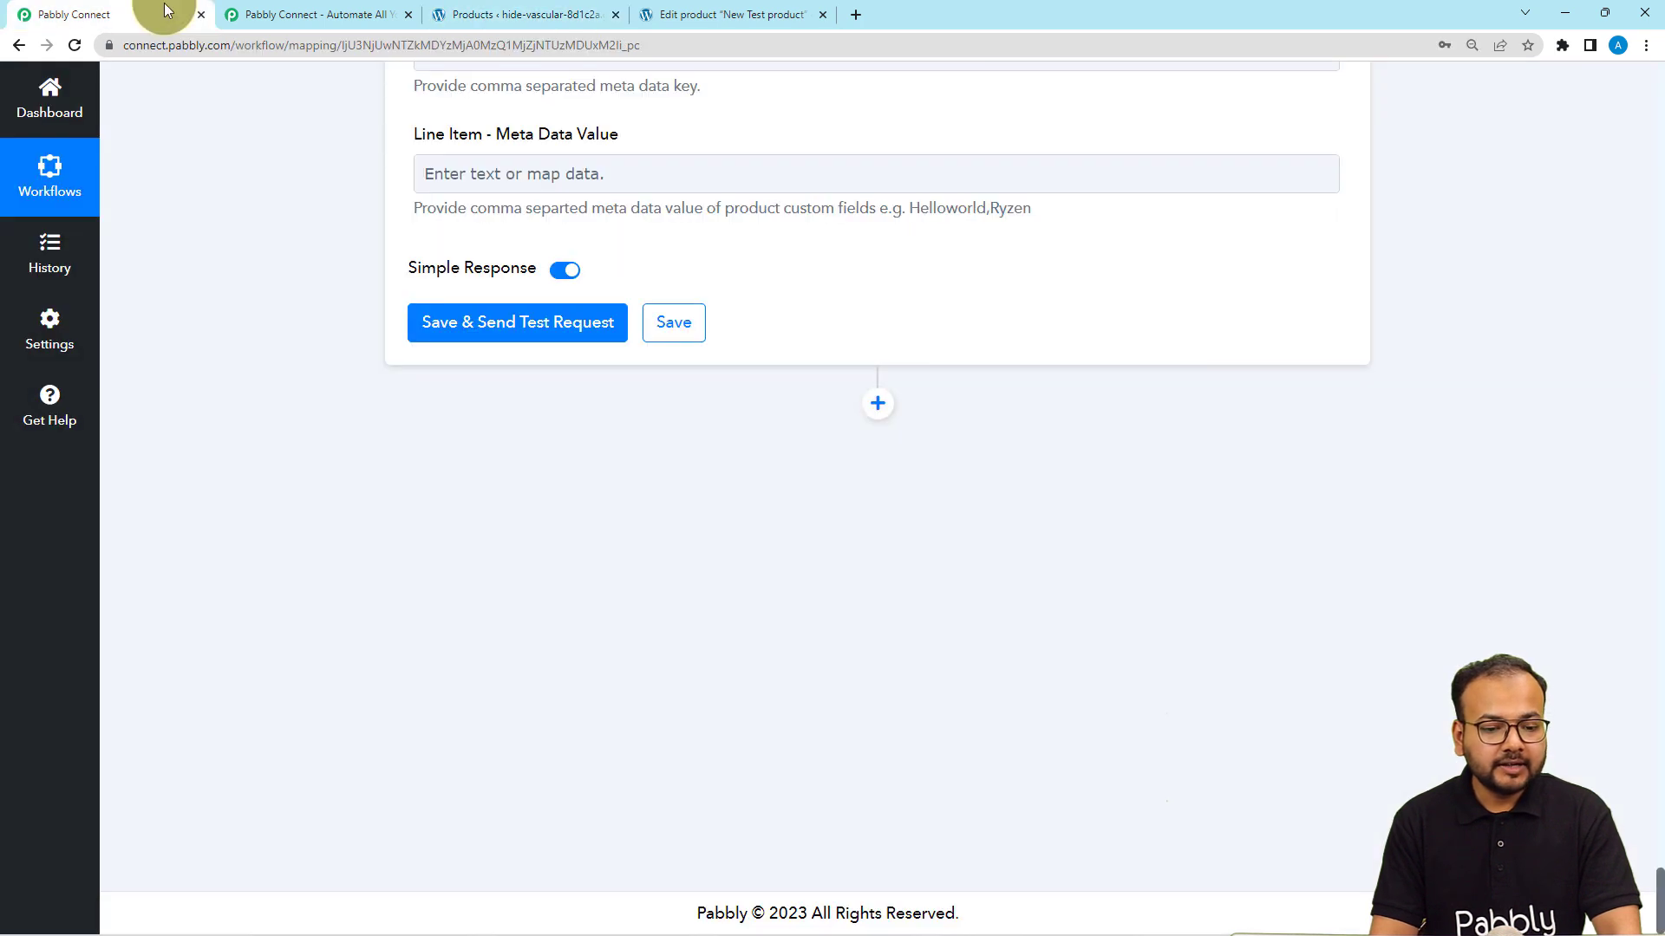
click(476, 327)
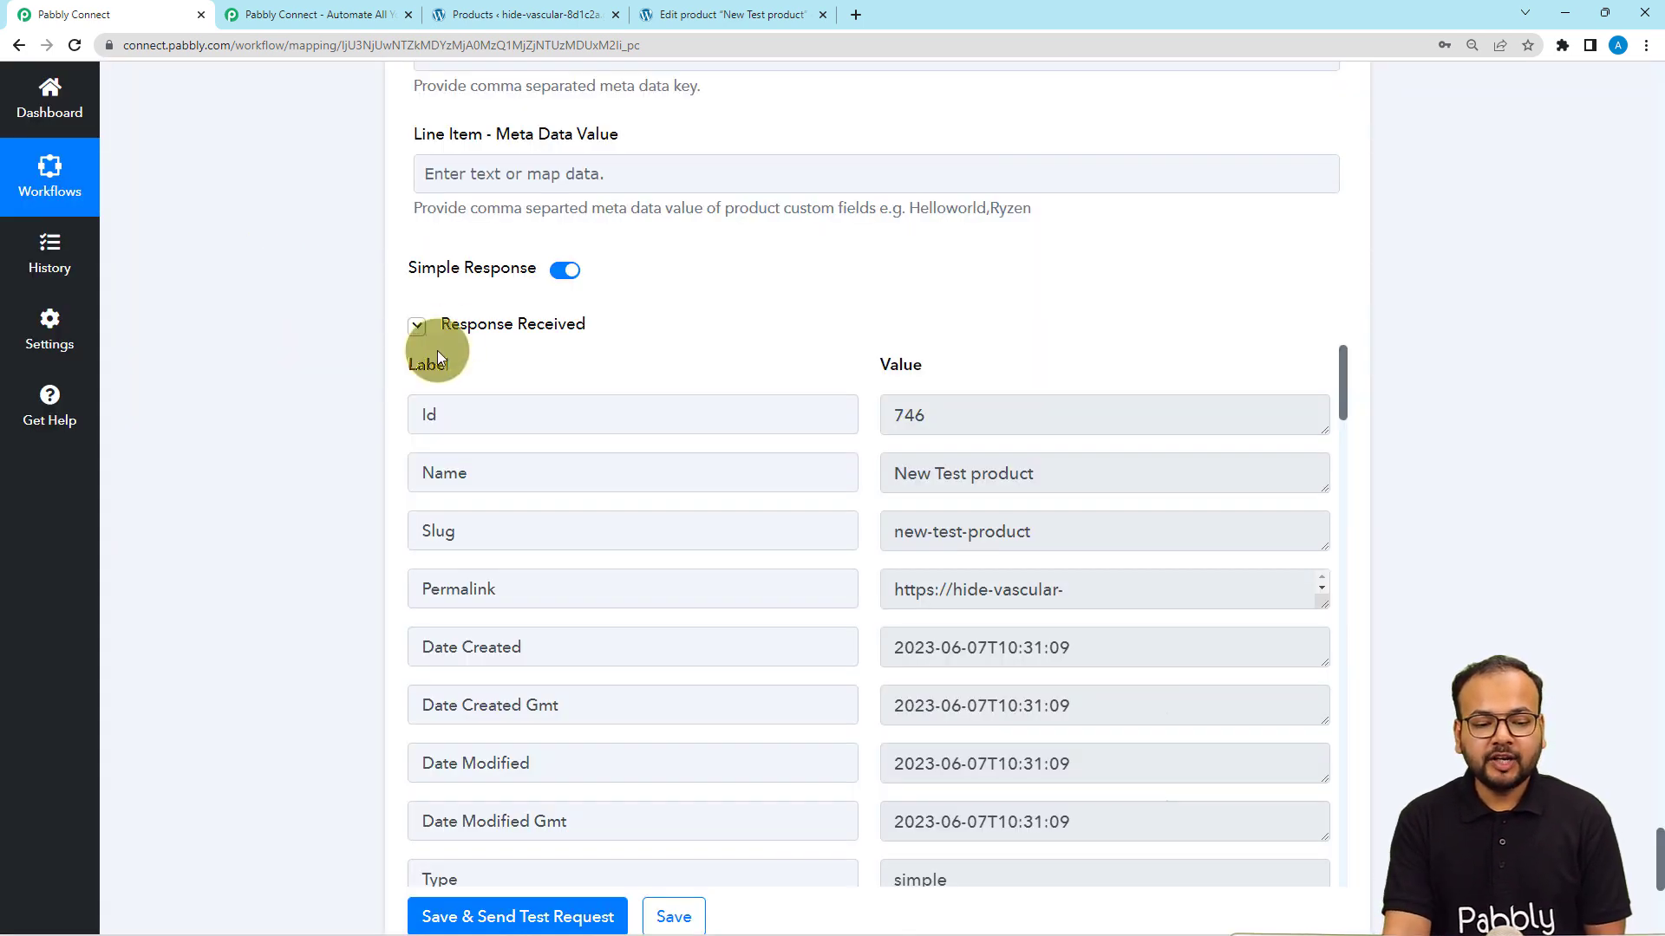
scroll(1083, 475, down, 2)
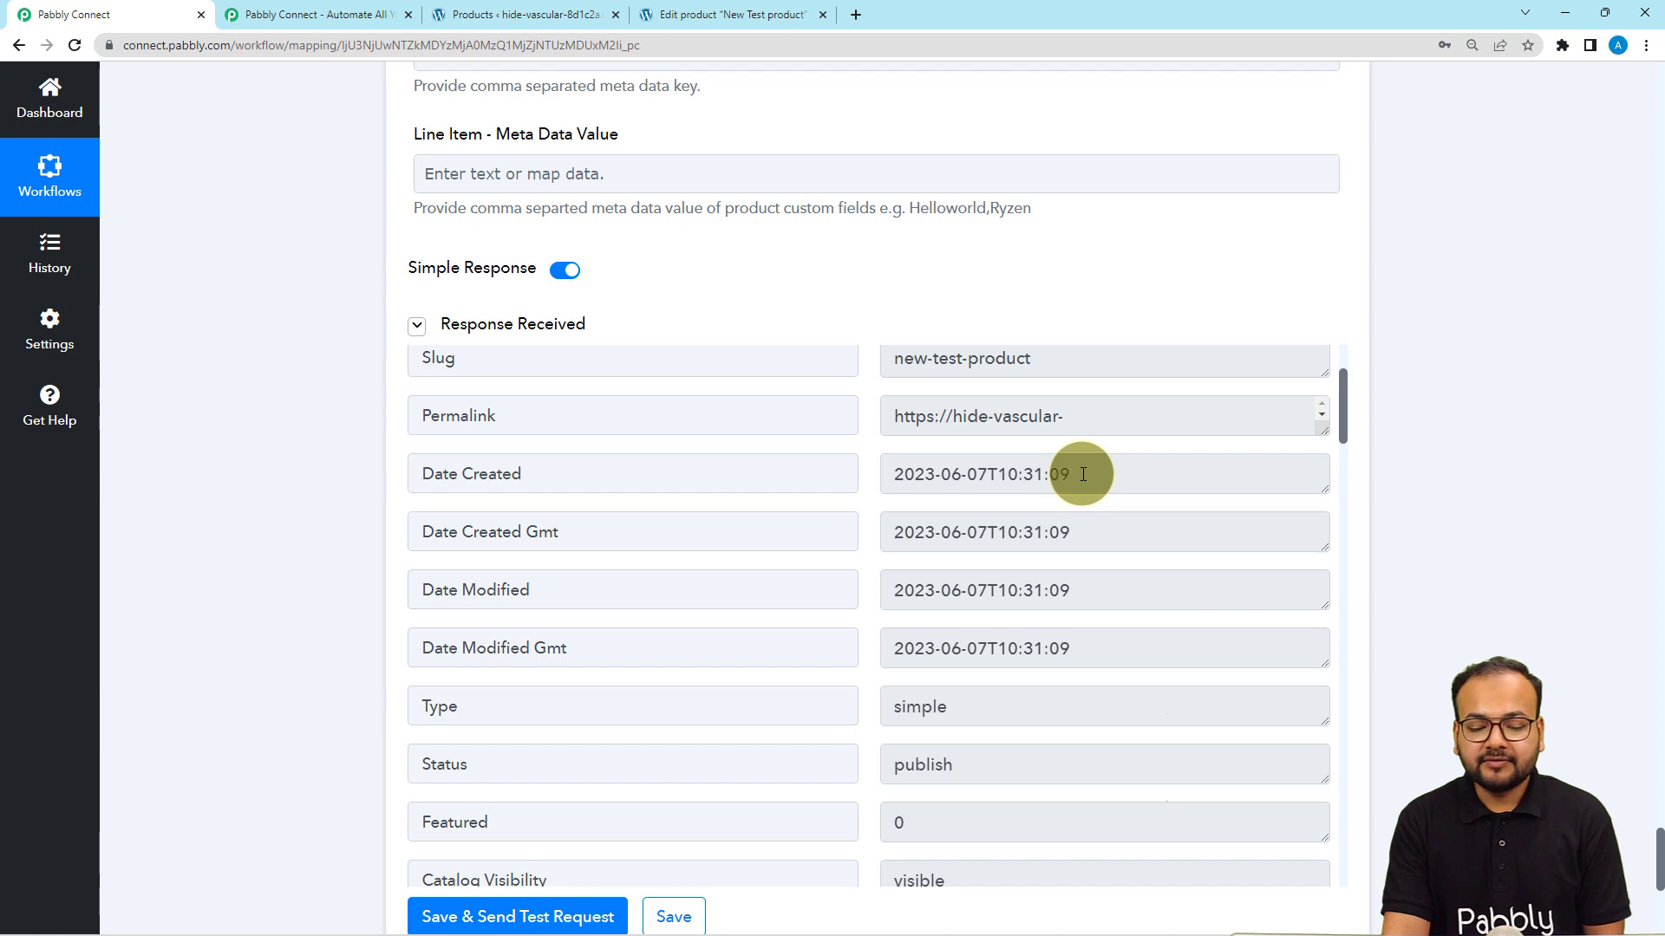
Reload the destination store's product list and check it for the product sent by the test request
click(484, 19)
click(75, 45)
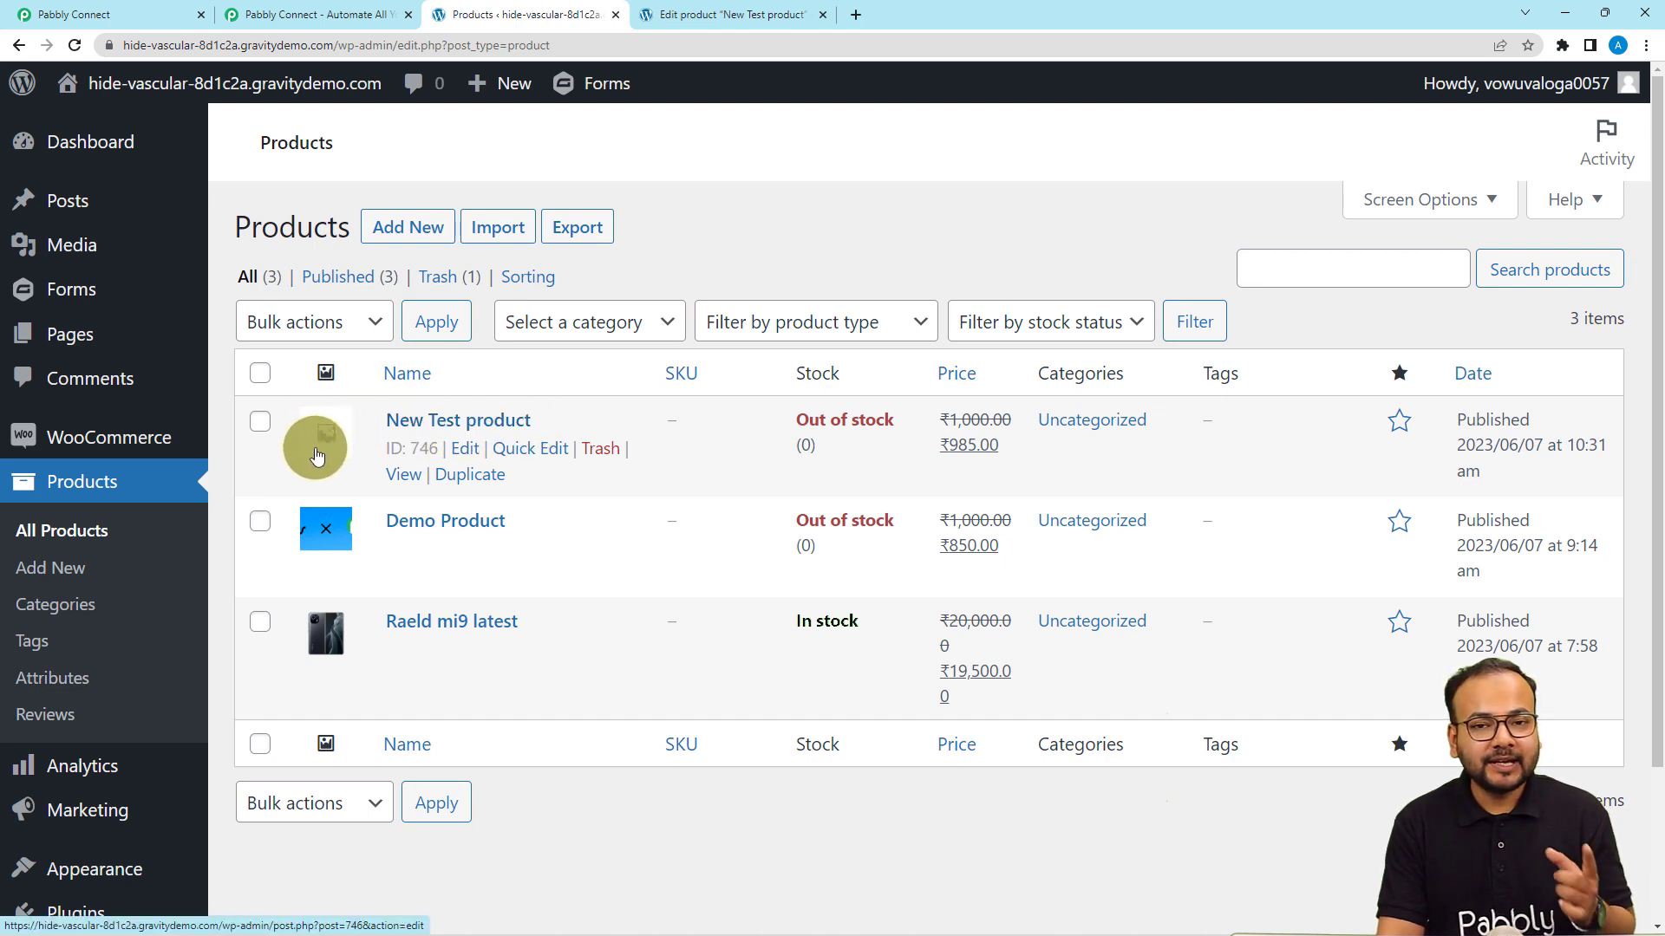
click(154, 17)
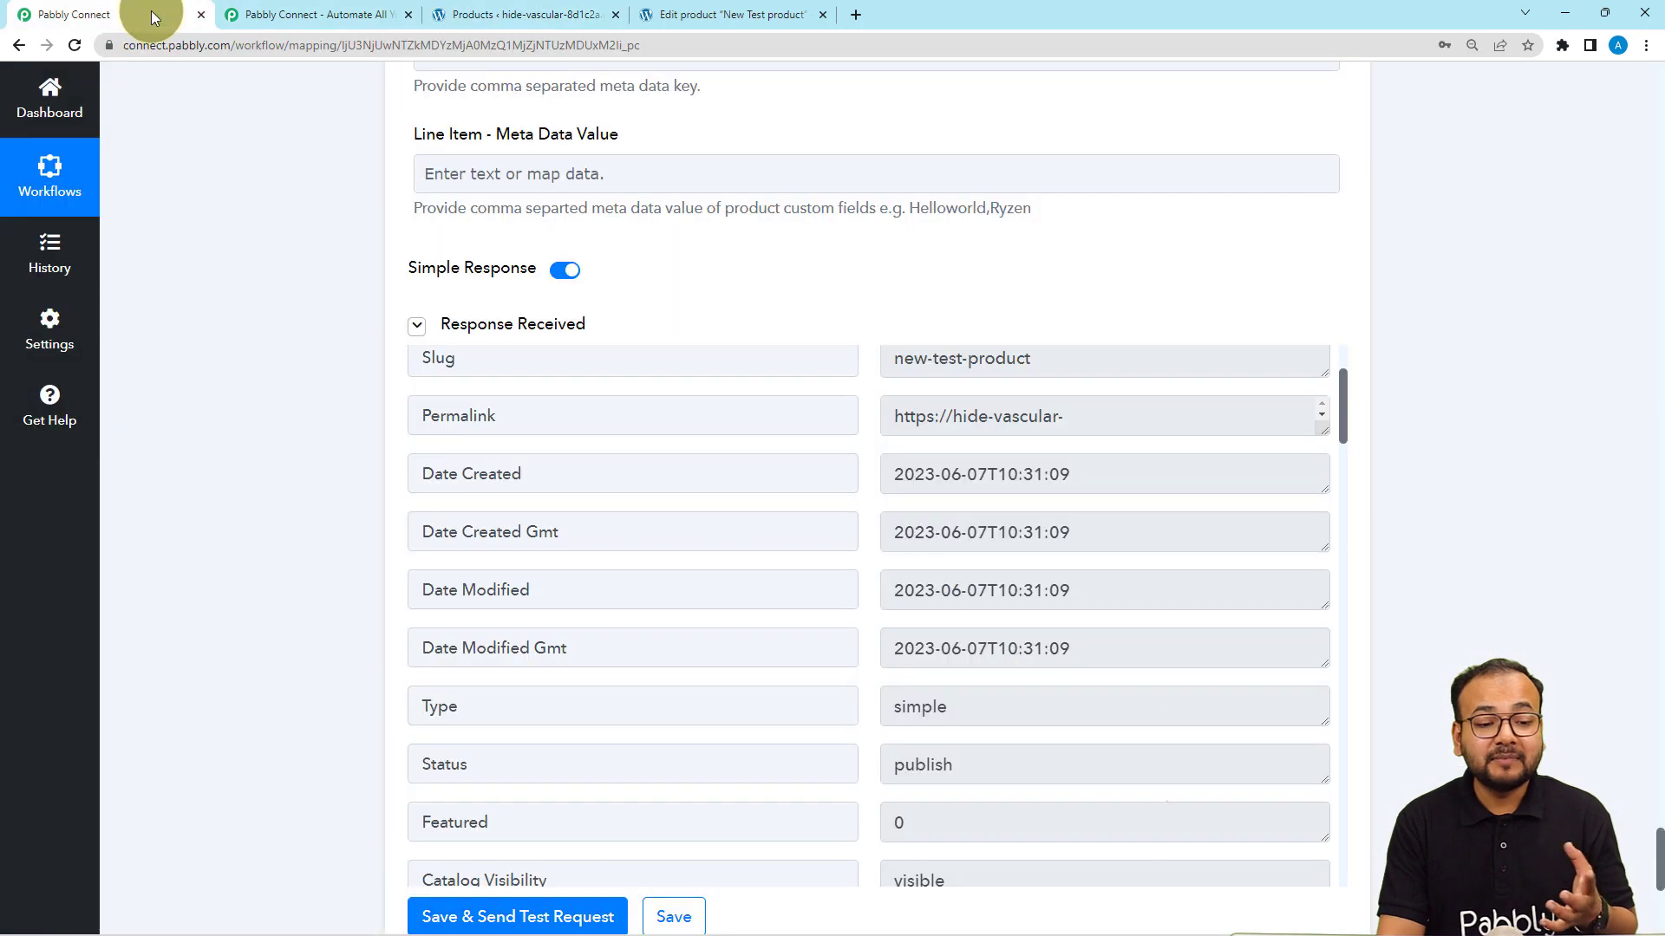
Map the Create a Product step's Line Item - Image URL to Images 0 Src from the WooCommerce New Product Created trigger
scroll(216, 326, up, 6)
scroll(216, 326, up, 10)
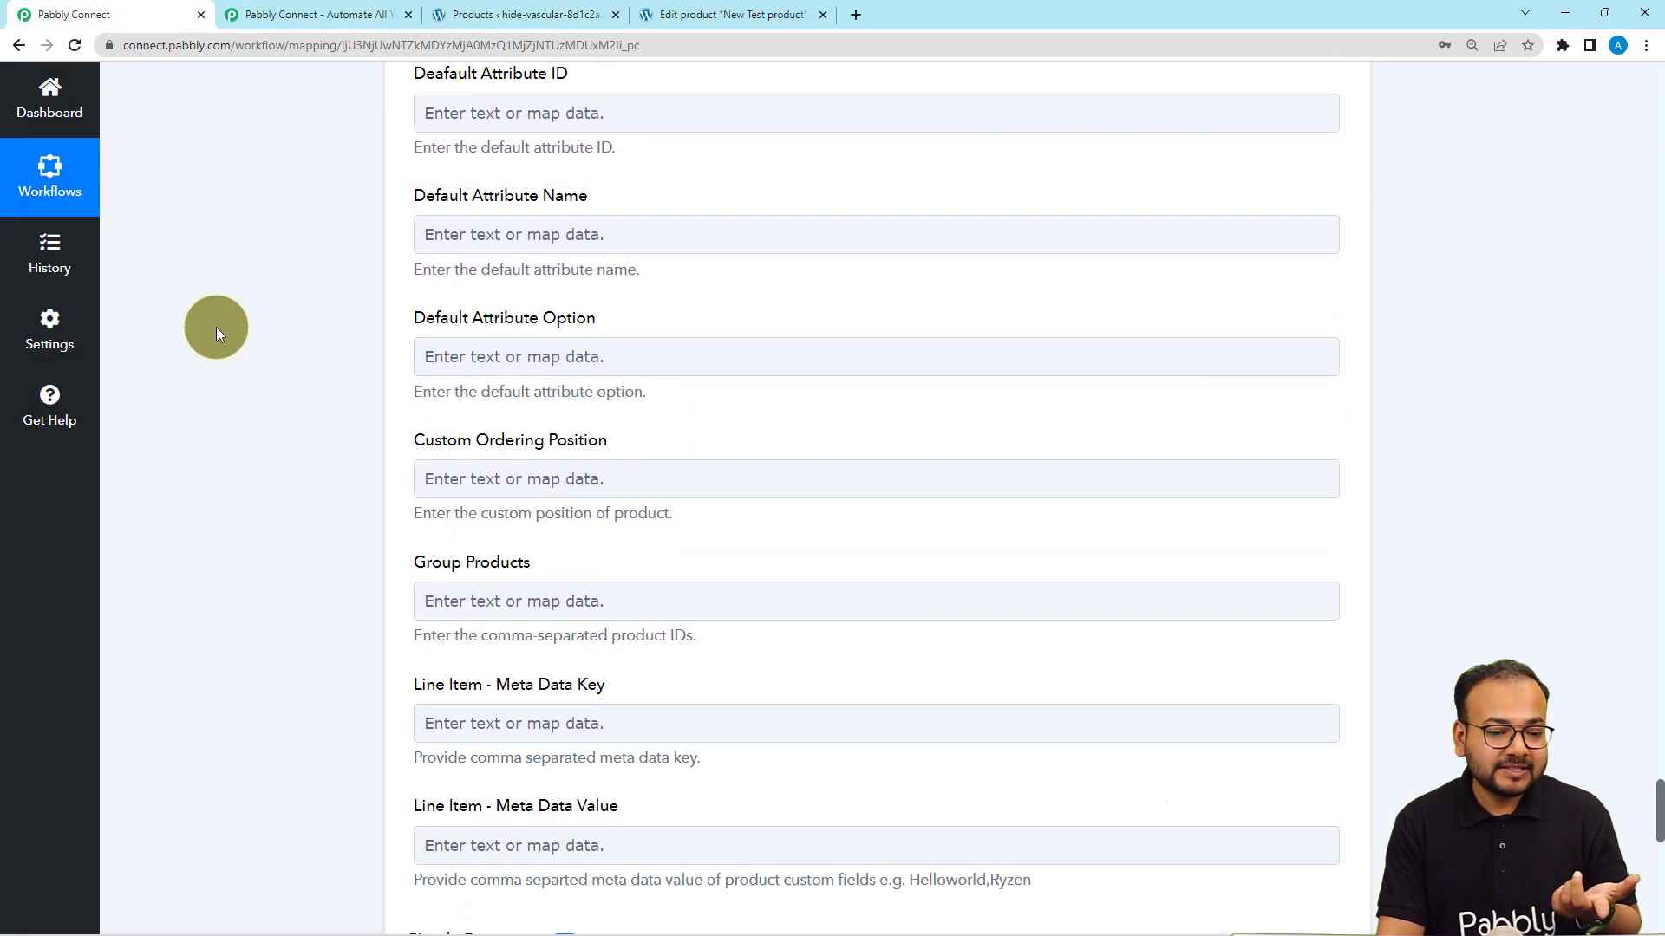
scroll(216, 326, up, 8)
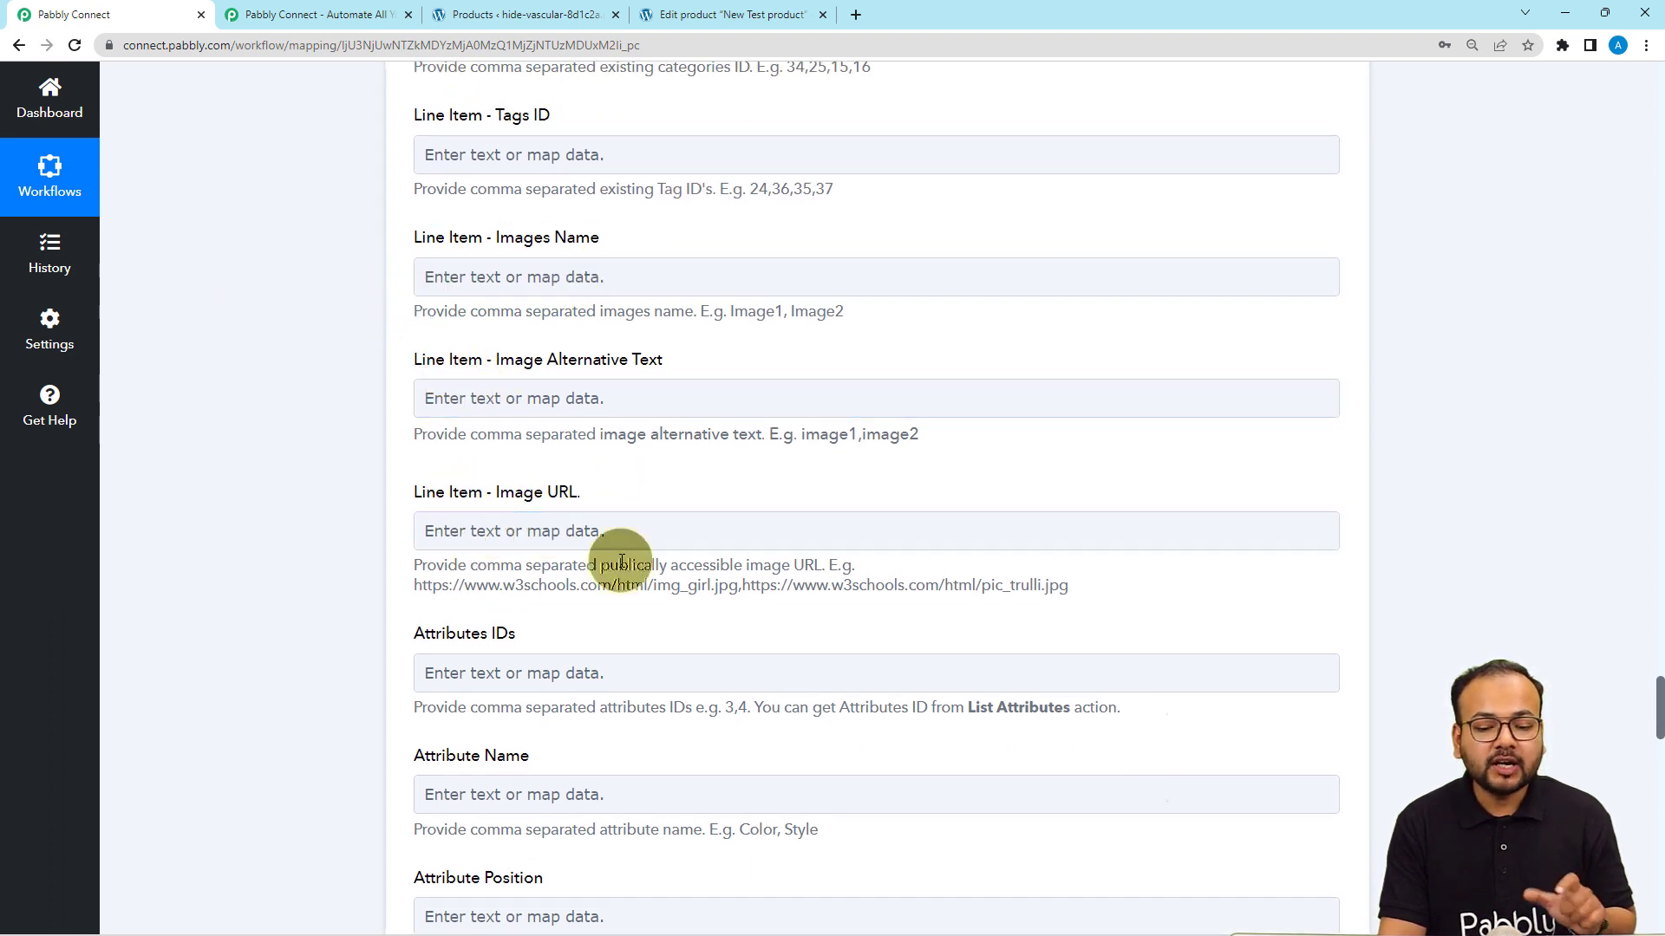
click(554, 529)
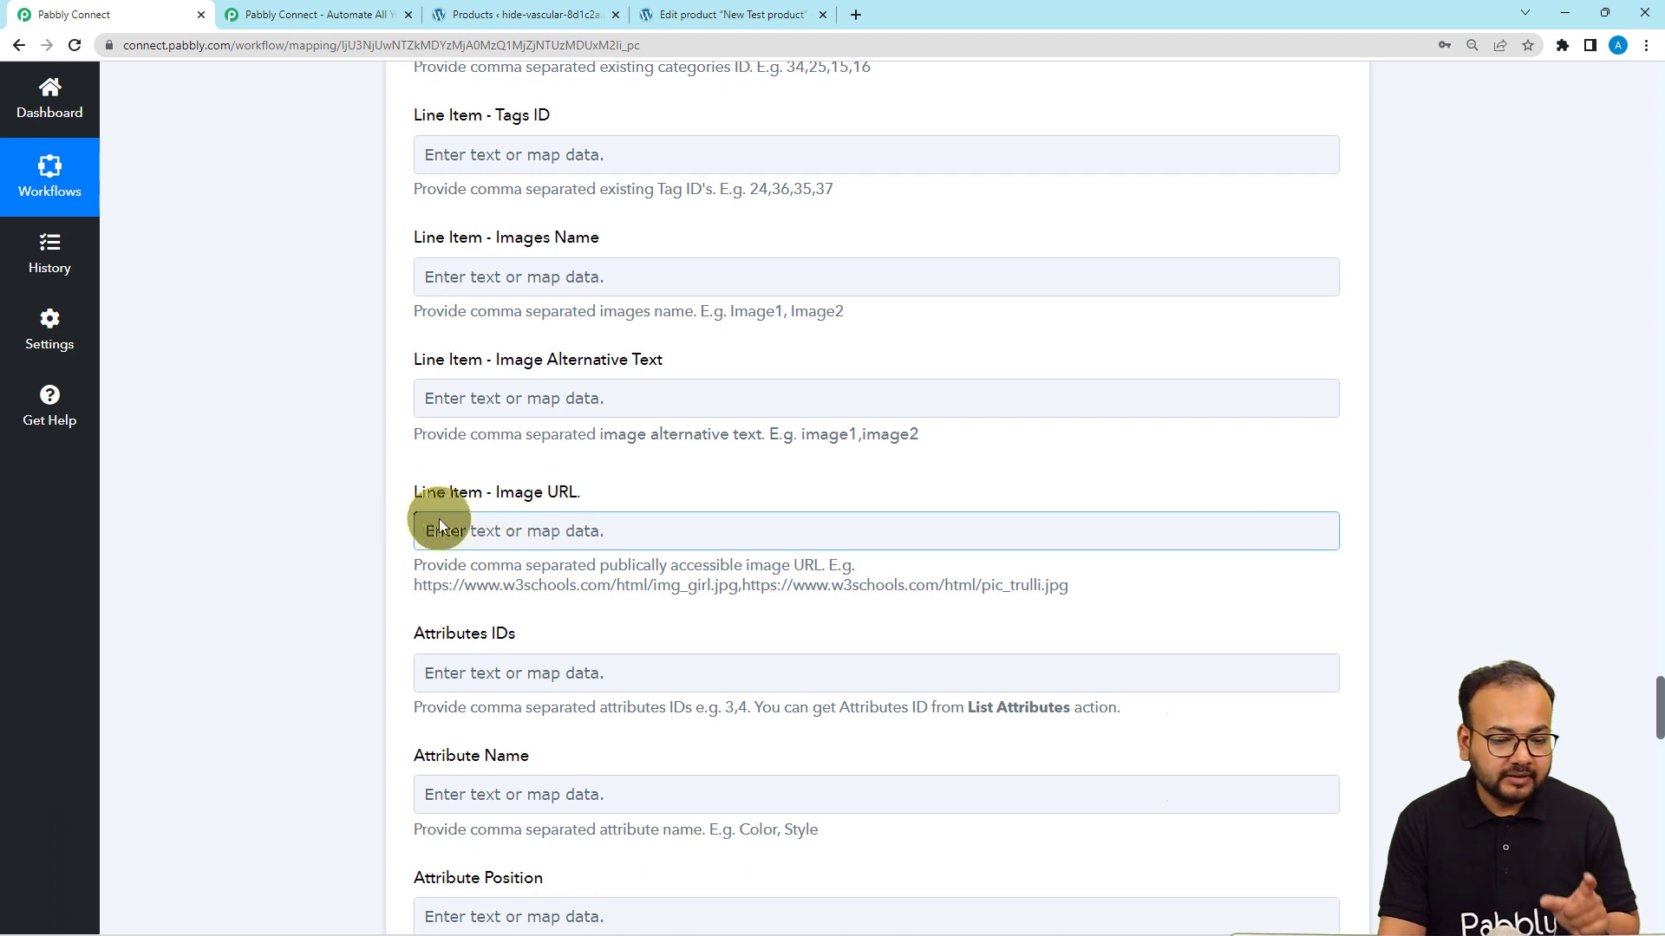
click(497, 537)
scroll(497, 537, down, 3)
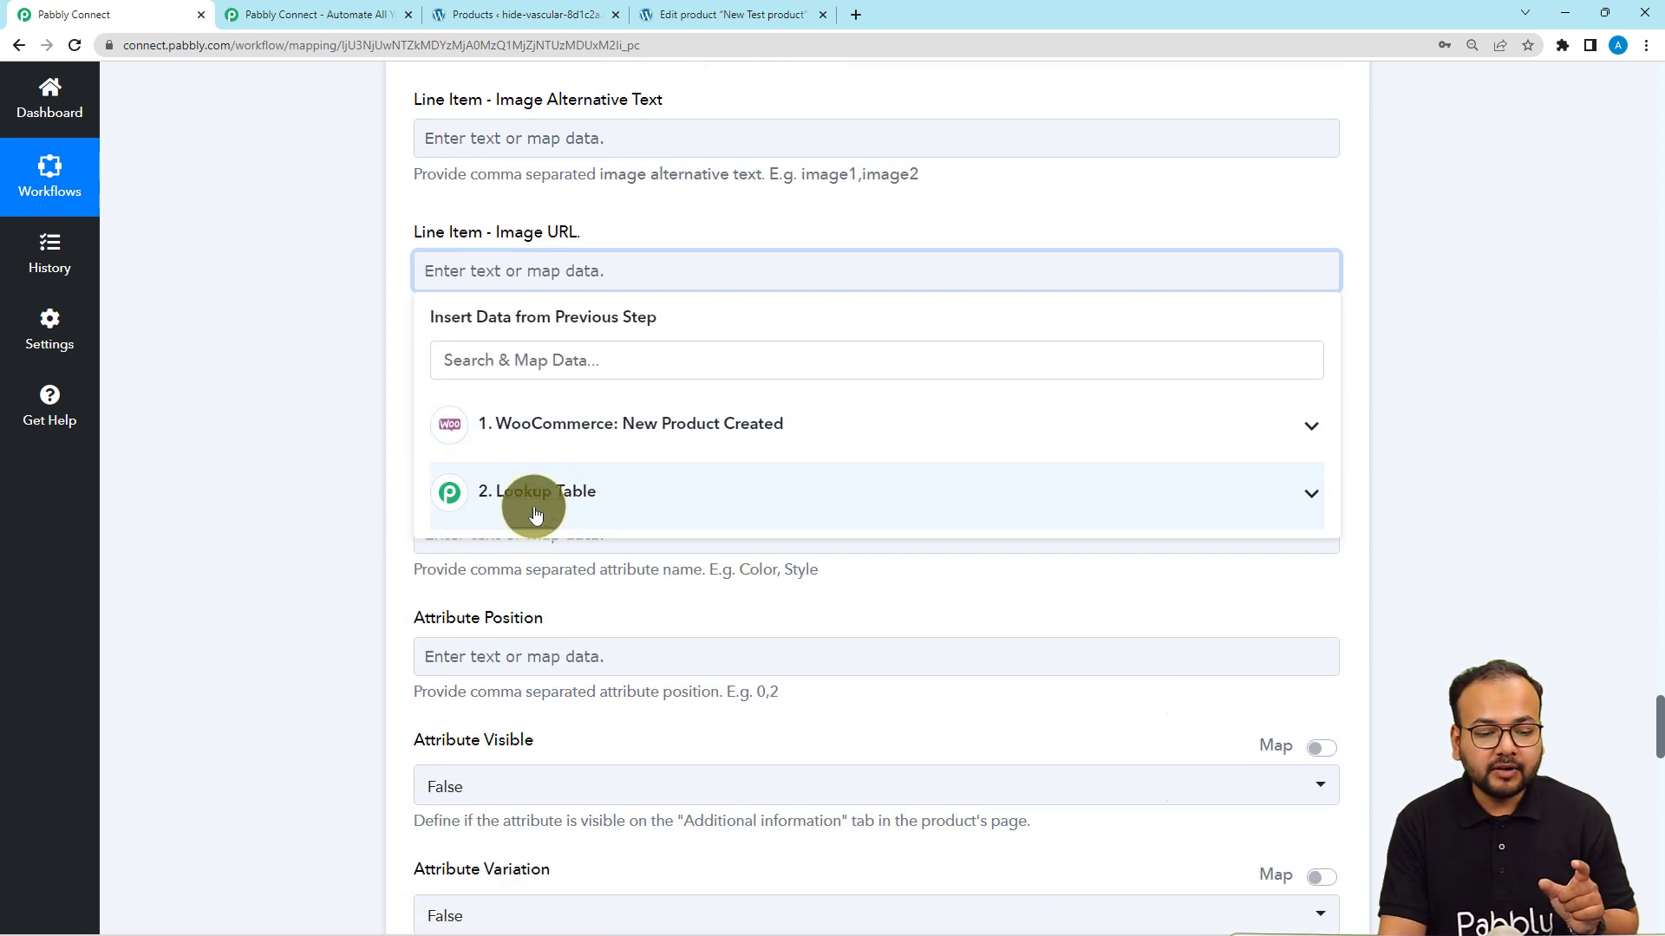
click(540, 433)
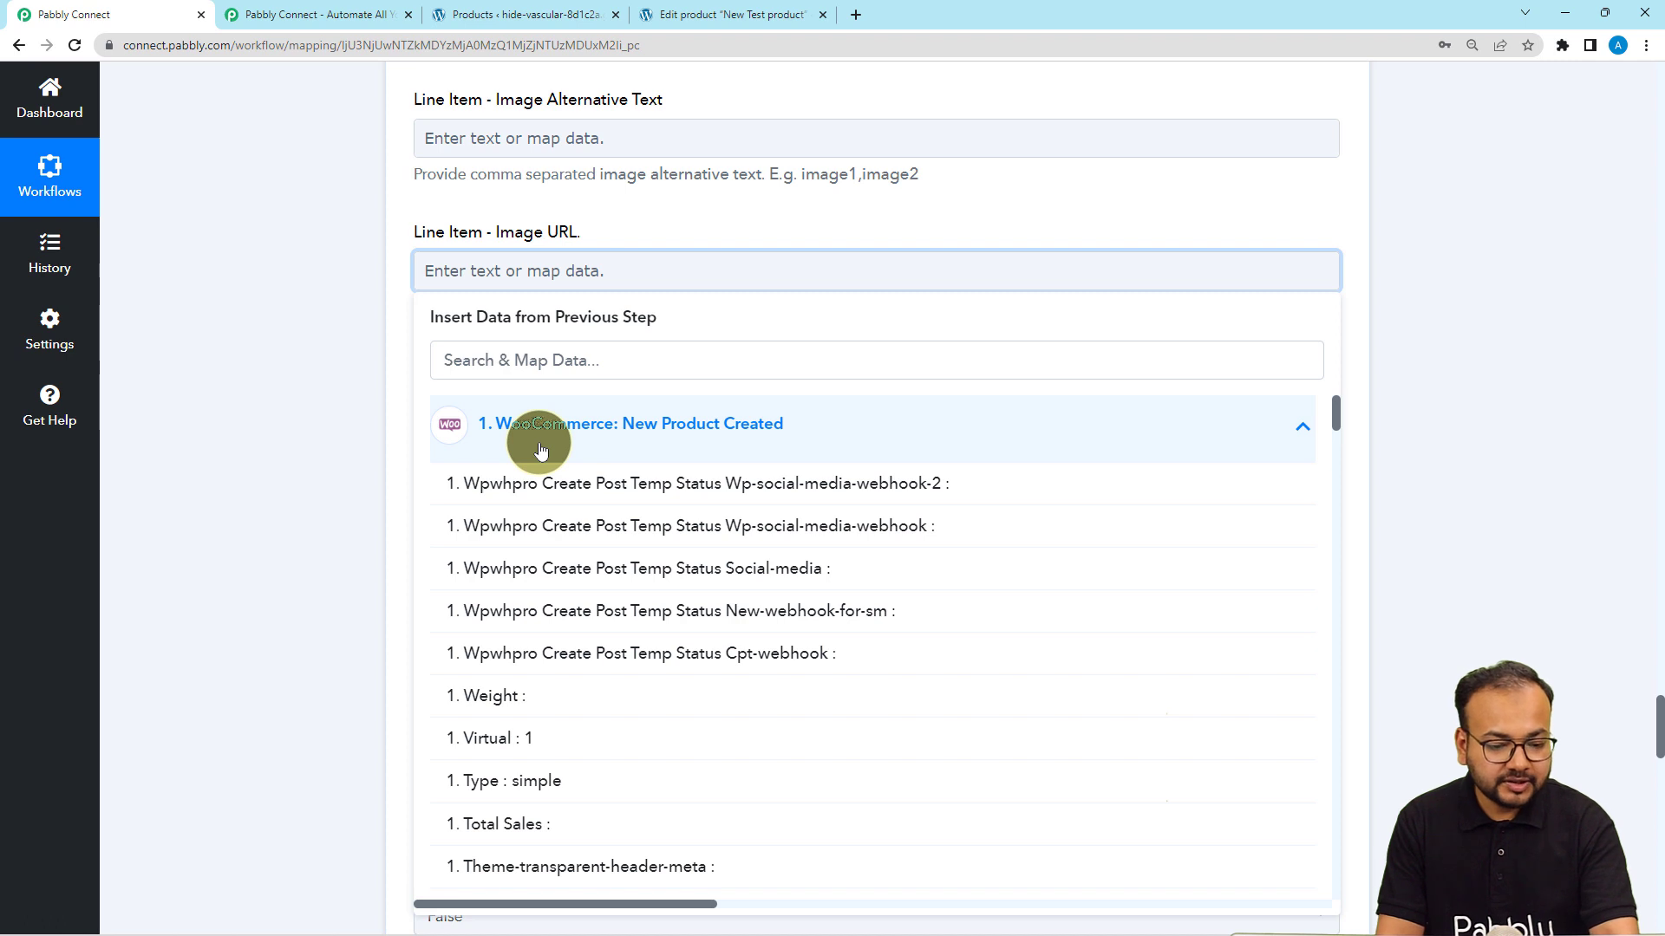
click(542, 372)
text(i)
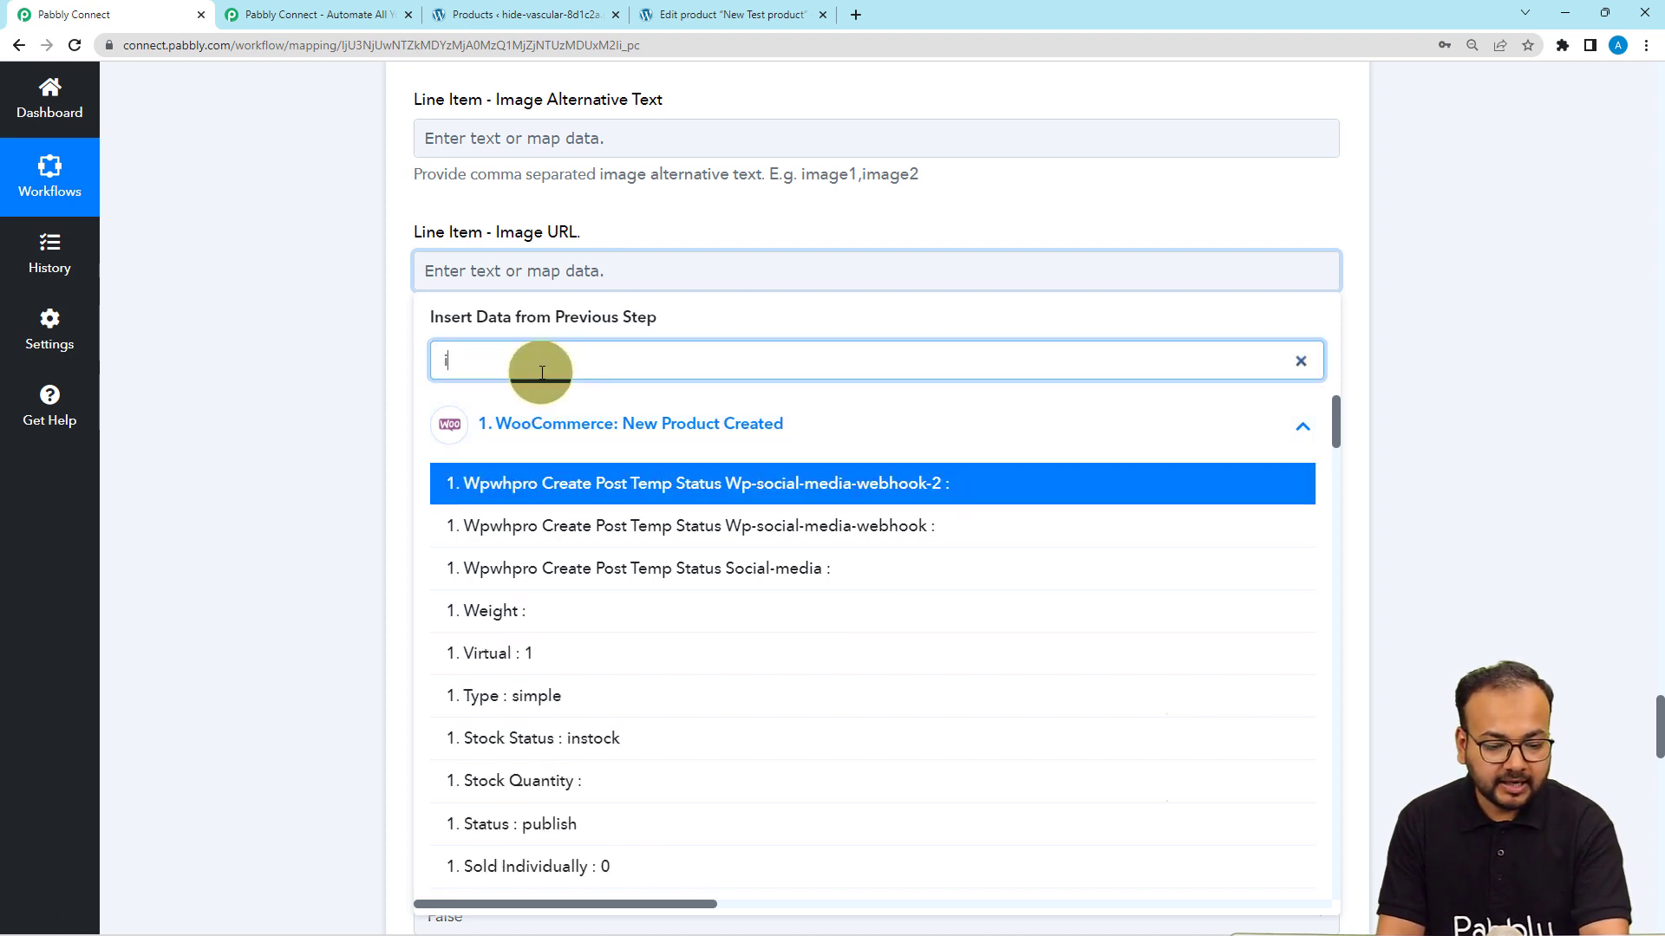
text(m)
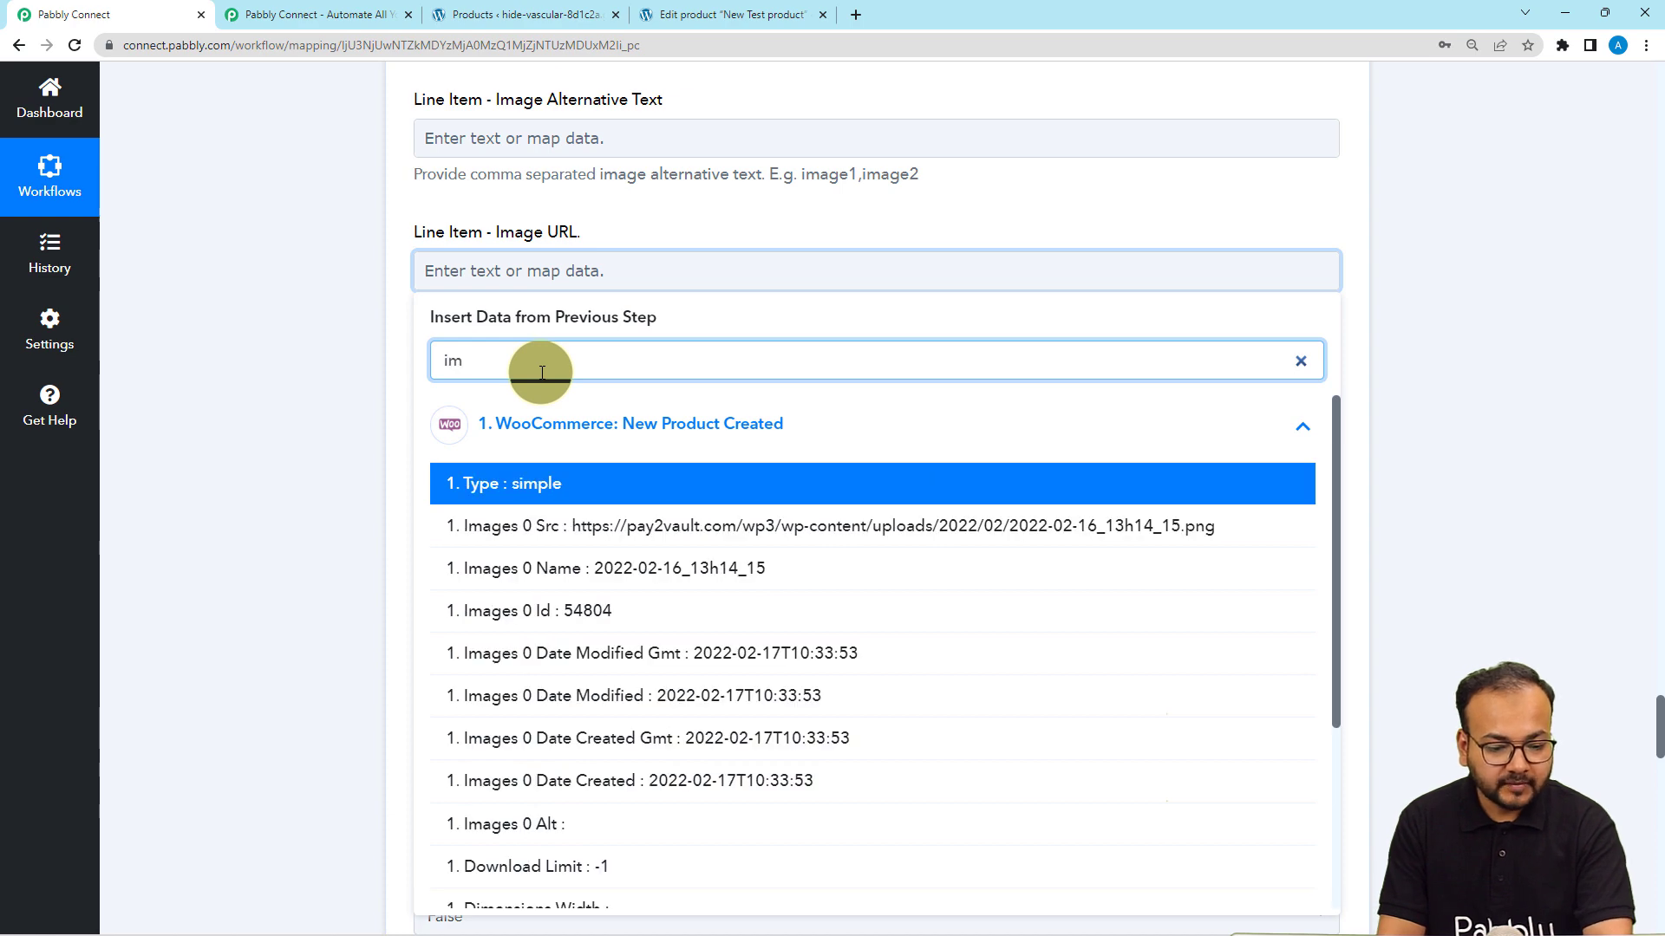
click(576, 526)
click(298, 369)
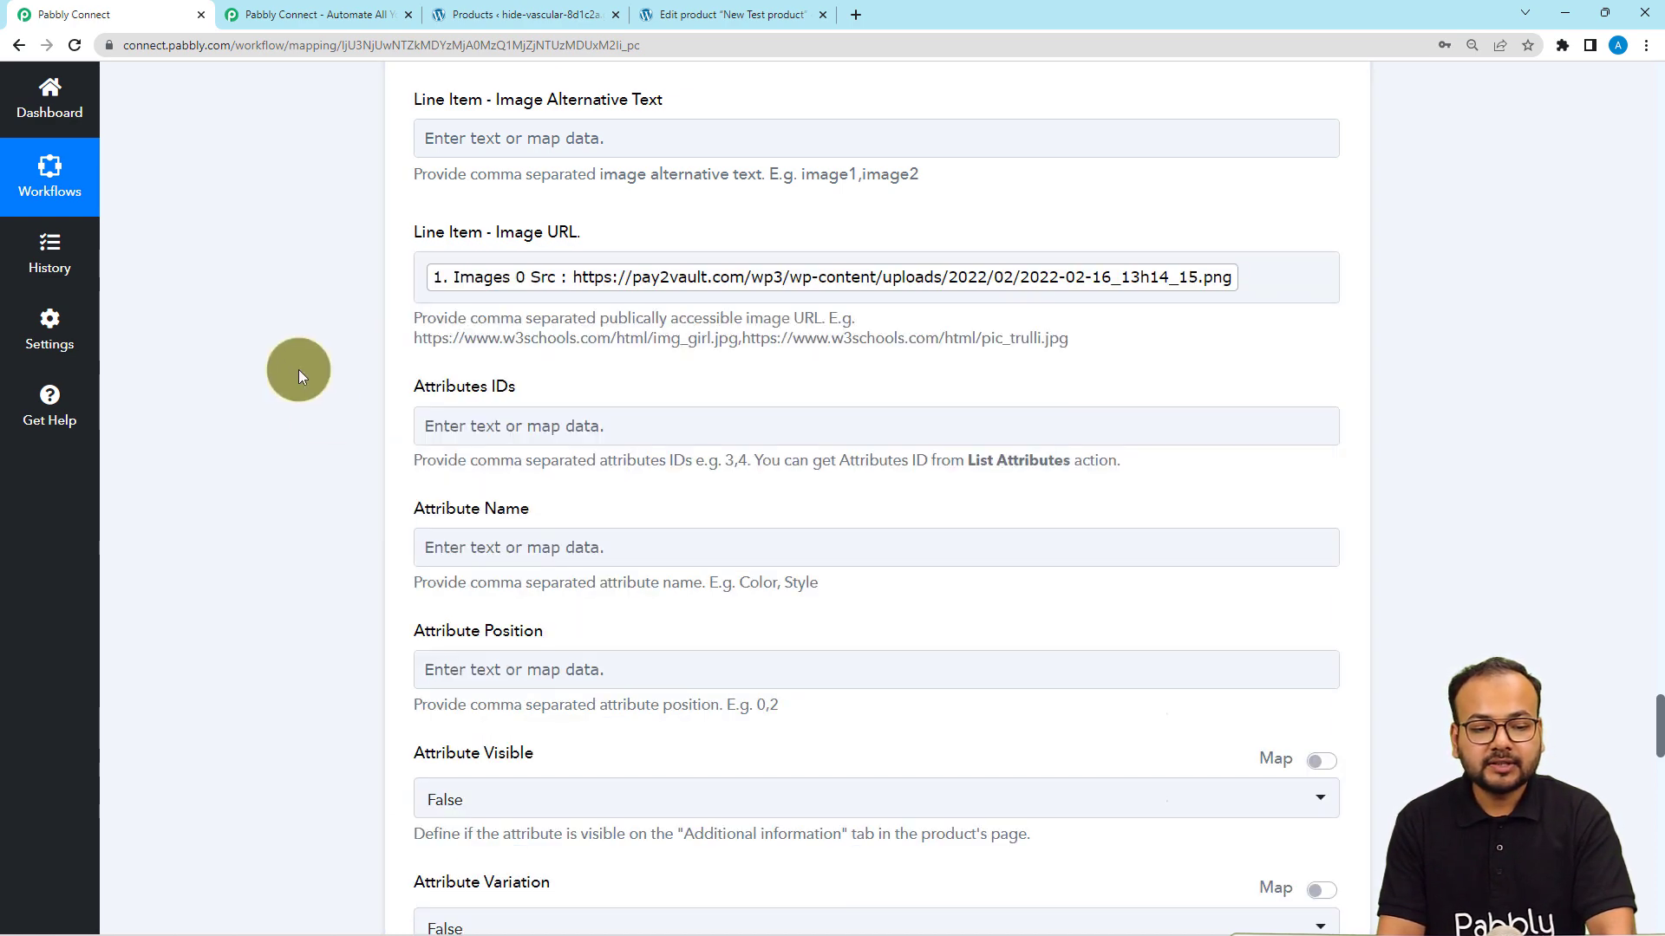
Switch to the destination store's product list and move New Test product to the trash
click(459, 25)
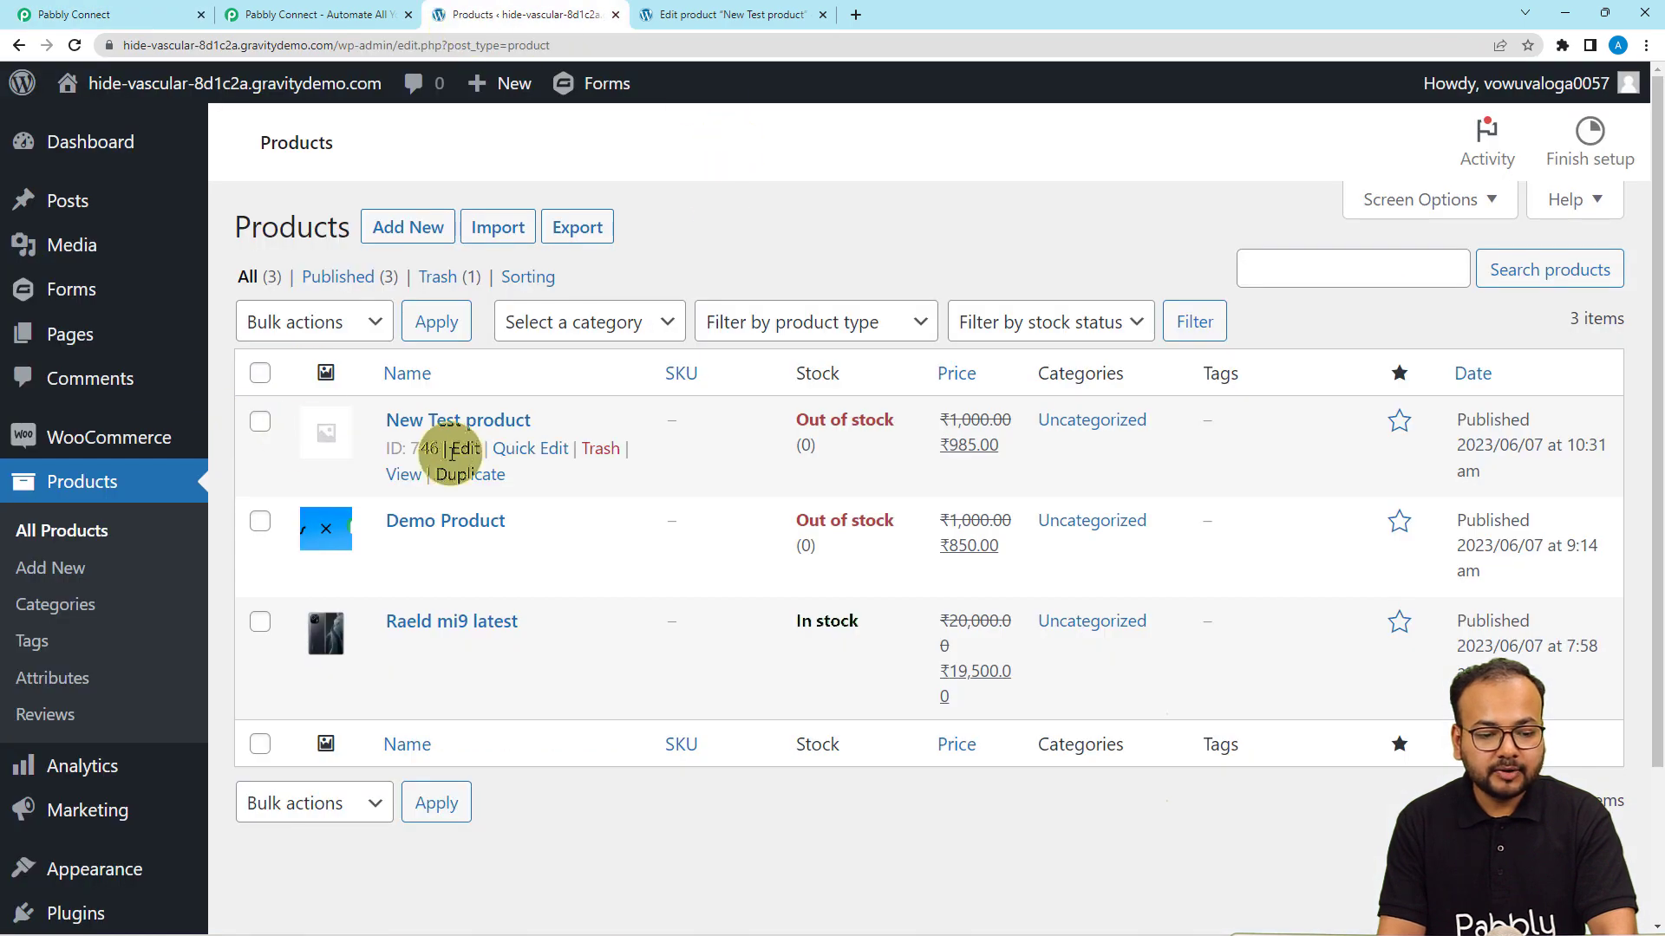
click(600, 451)
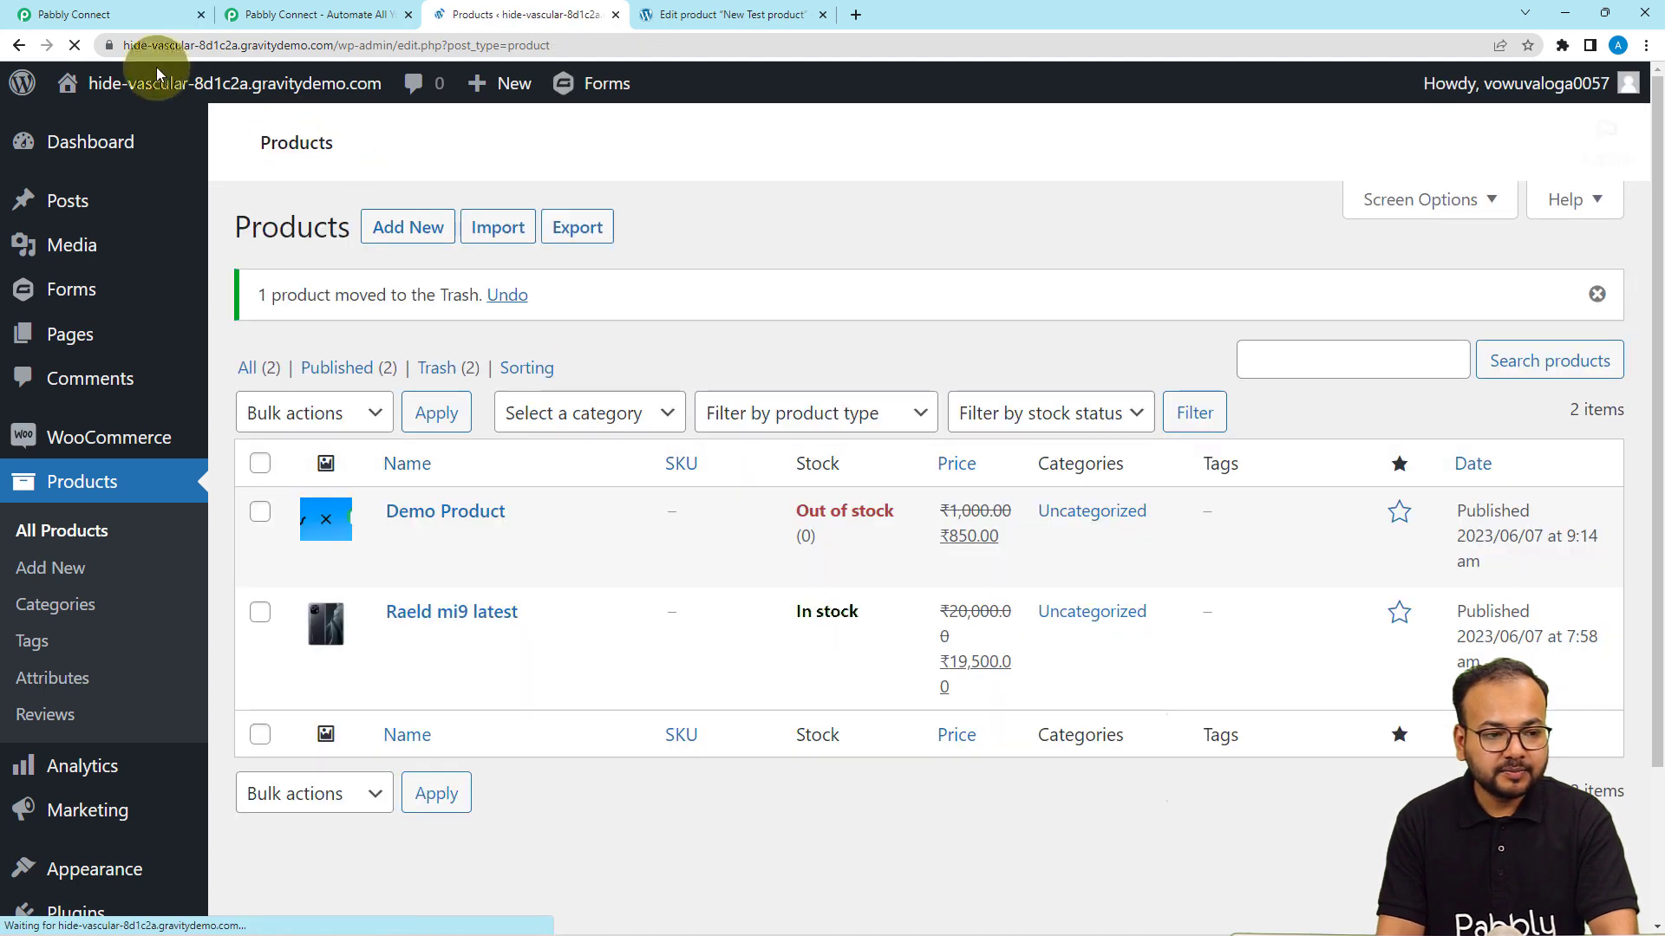
Save the Create a Product step in Pabbly Connect with another test request, and check the destination store's reloaded product list for the product and its image
click(73, 14)
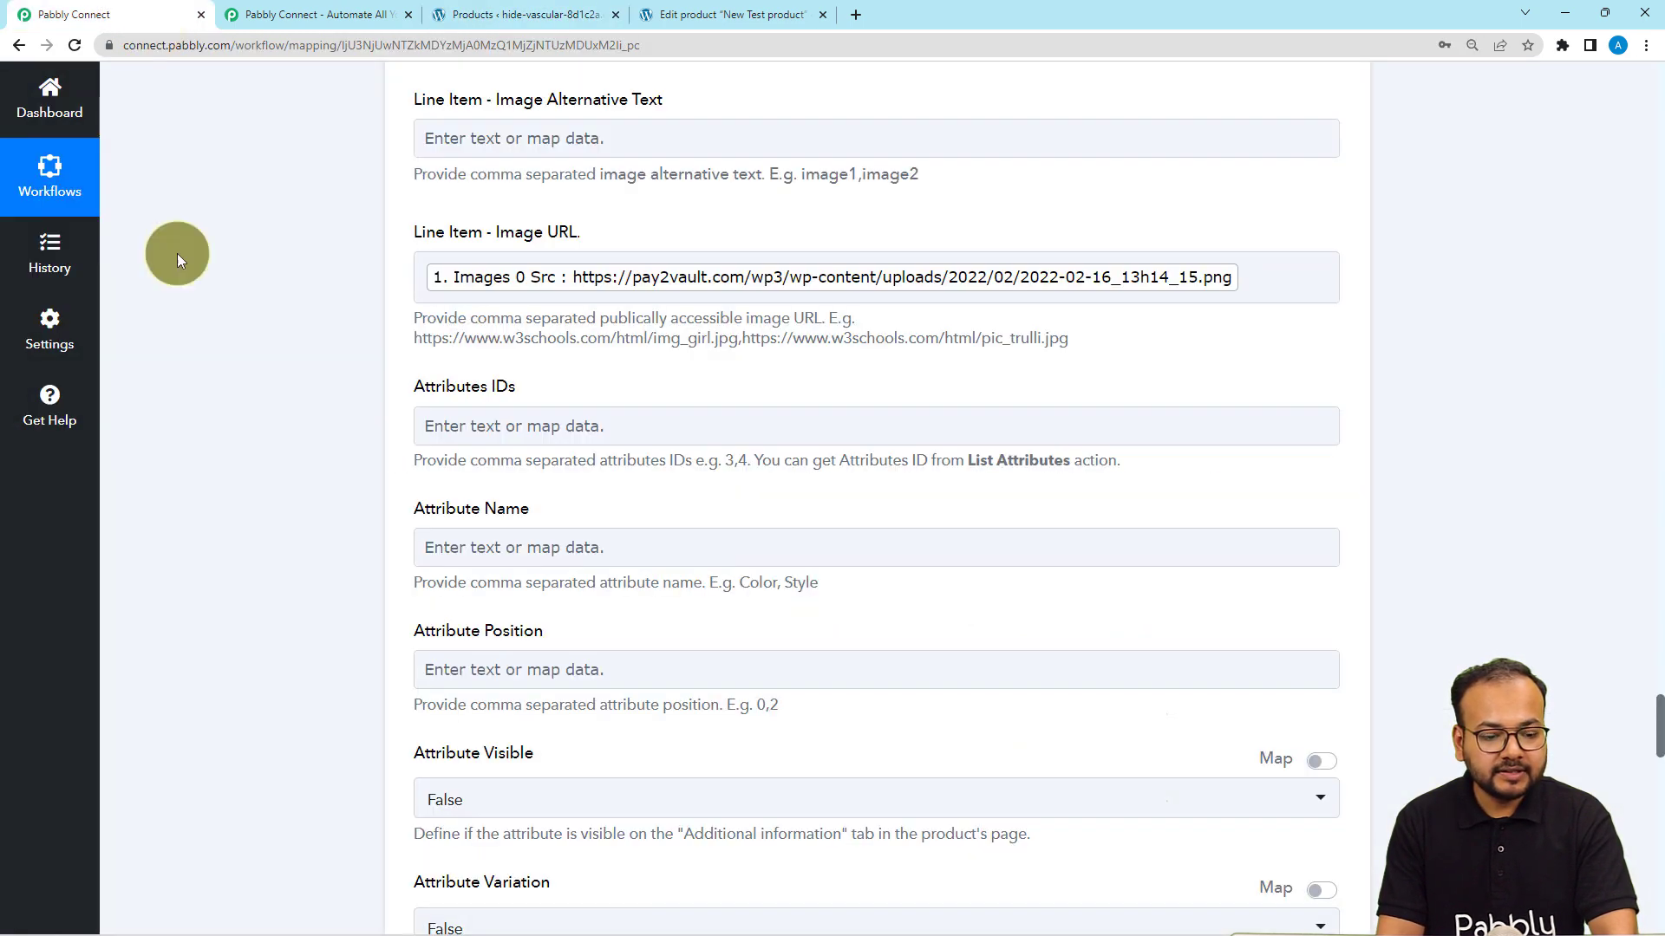
scroll(310, 628, down, 7)
scroll(311, 628, down, 12)
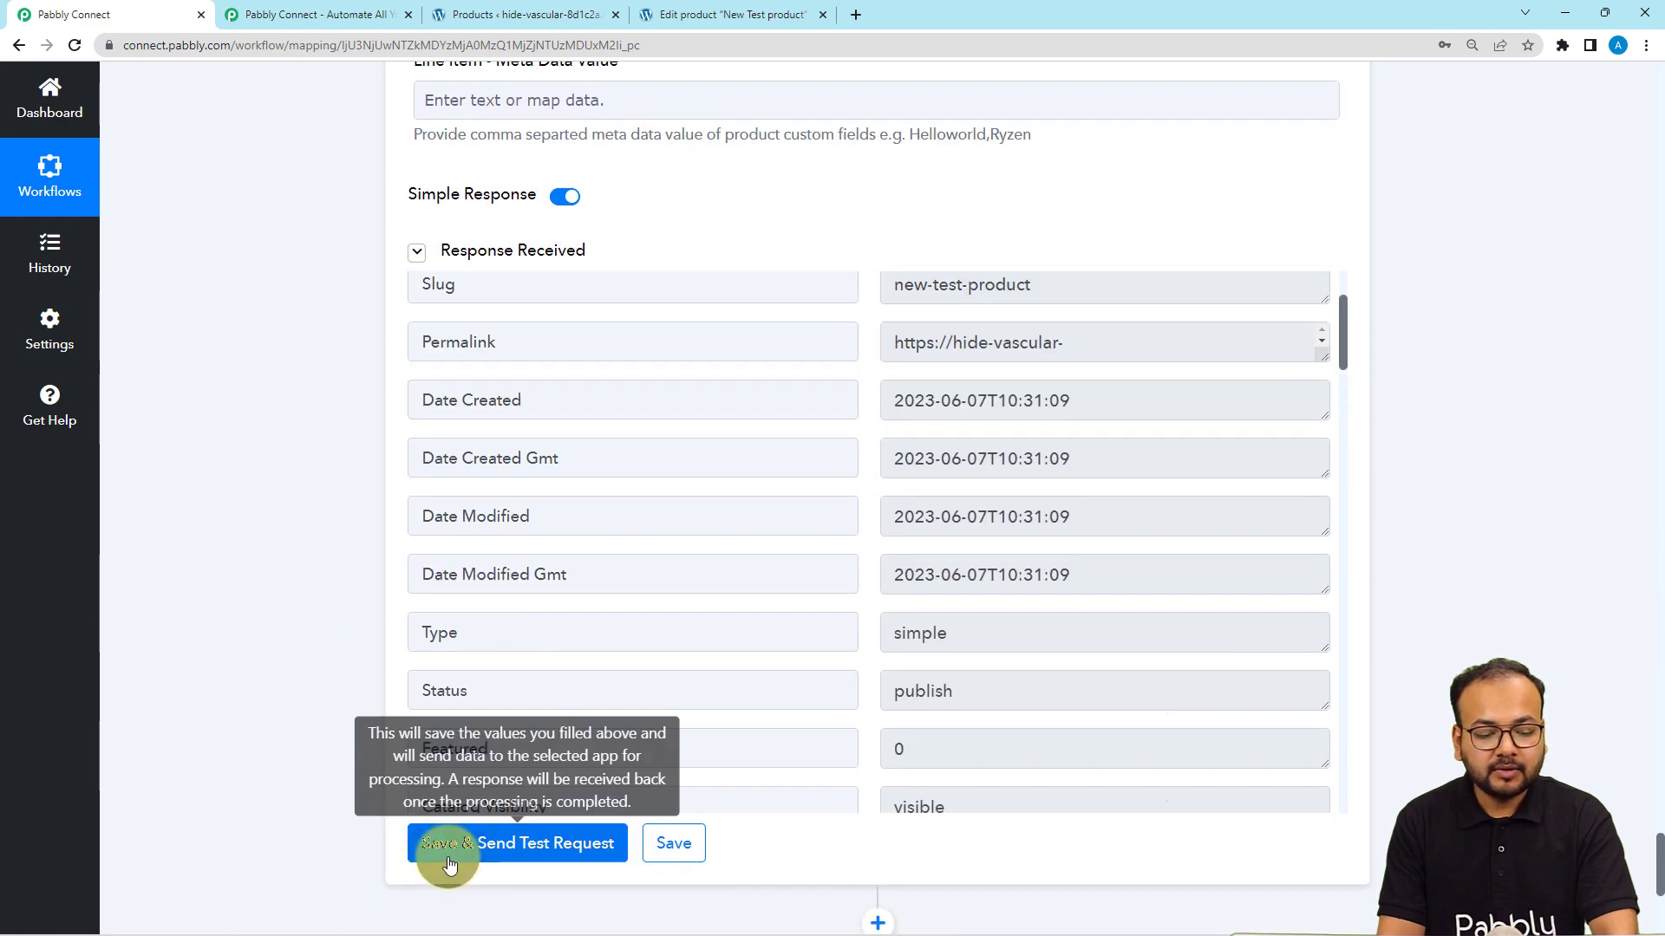
click(449, 858)
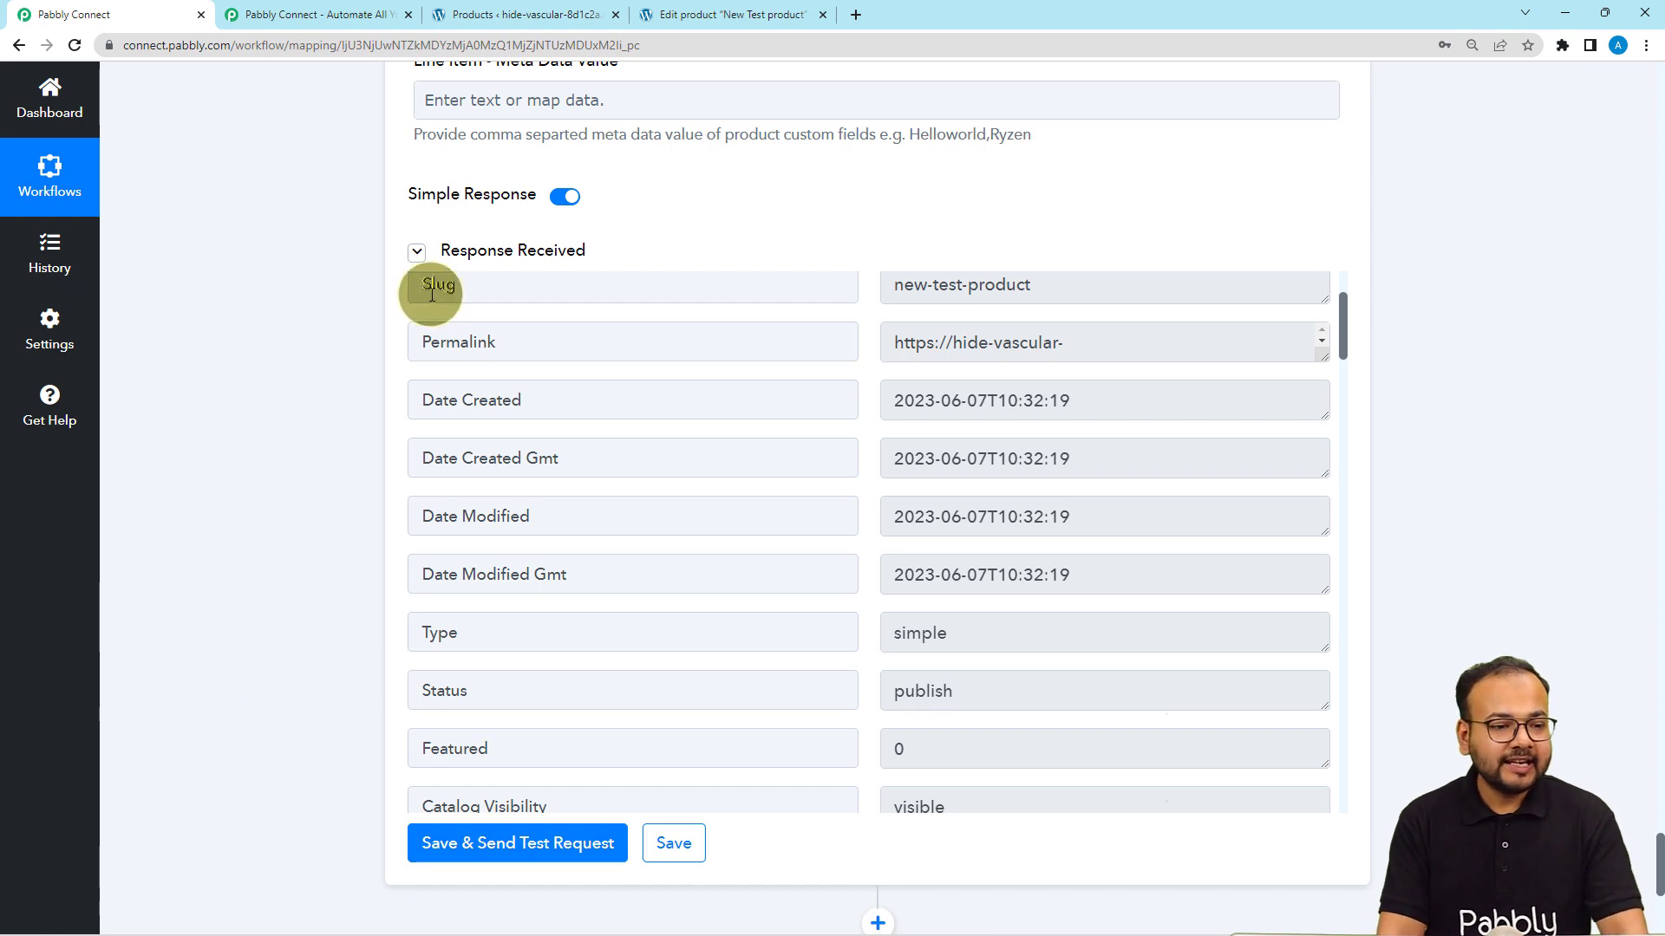
click(519, 14)
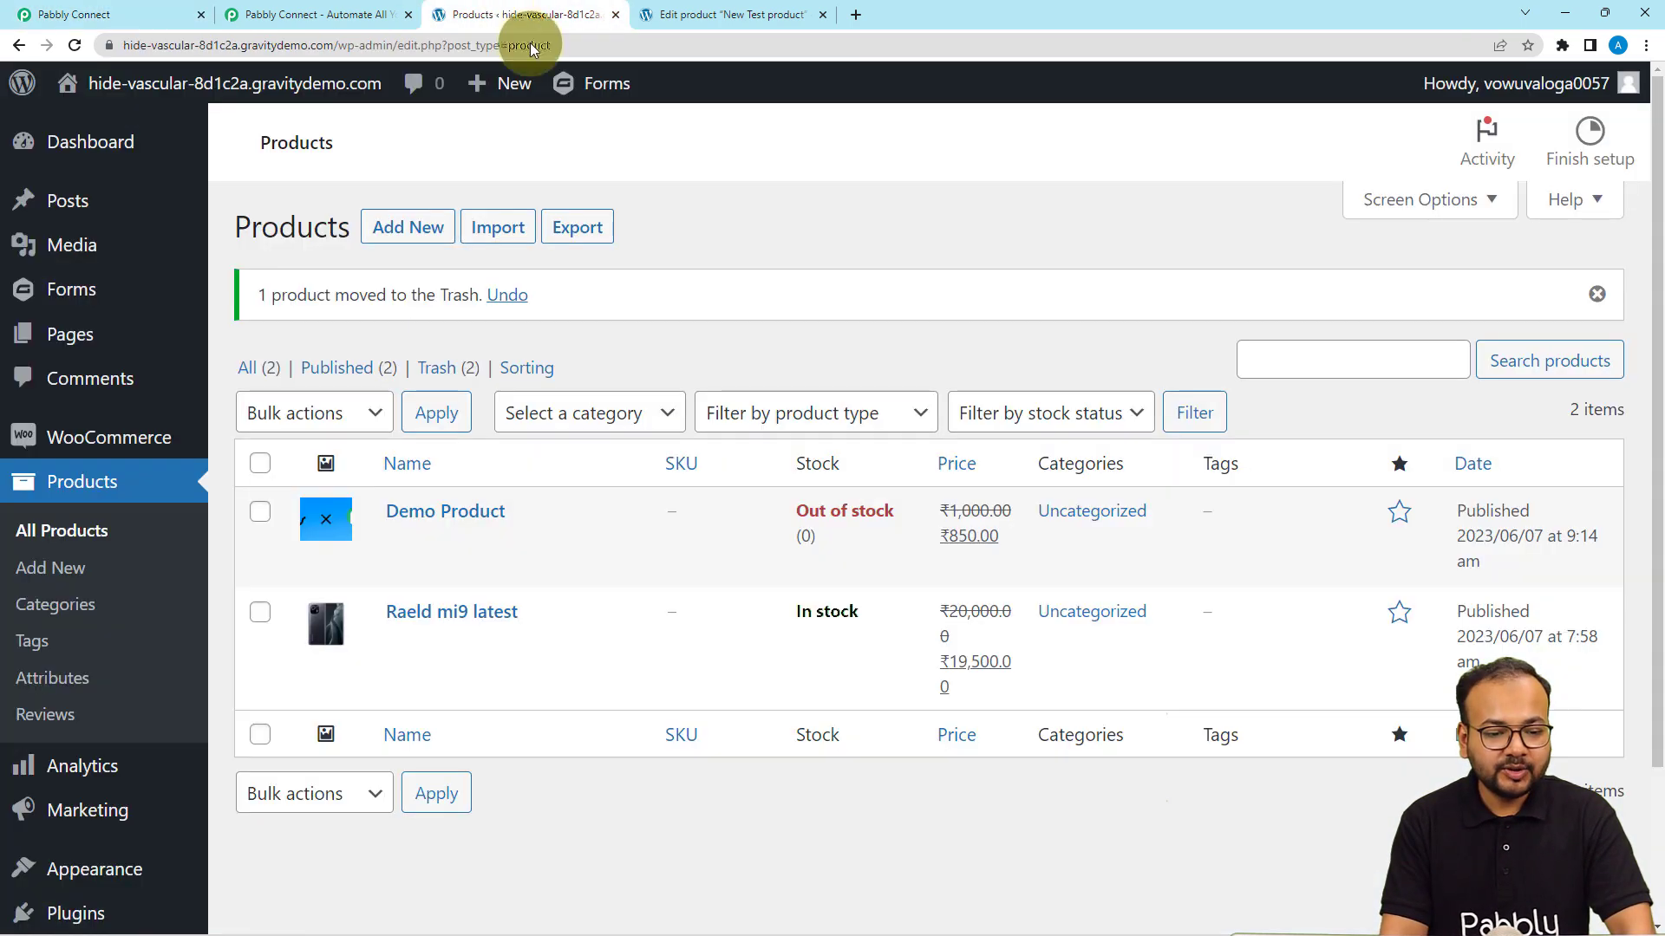
click(78, 45)
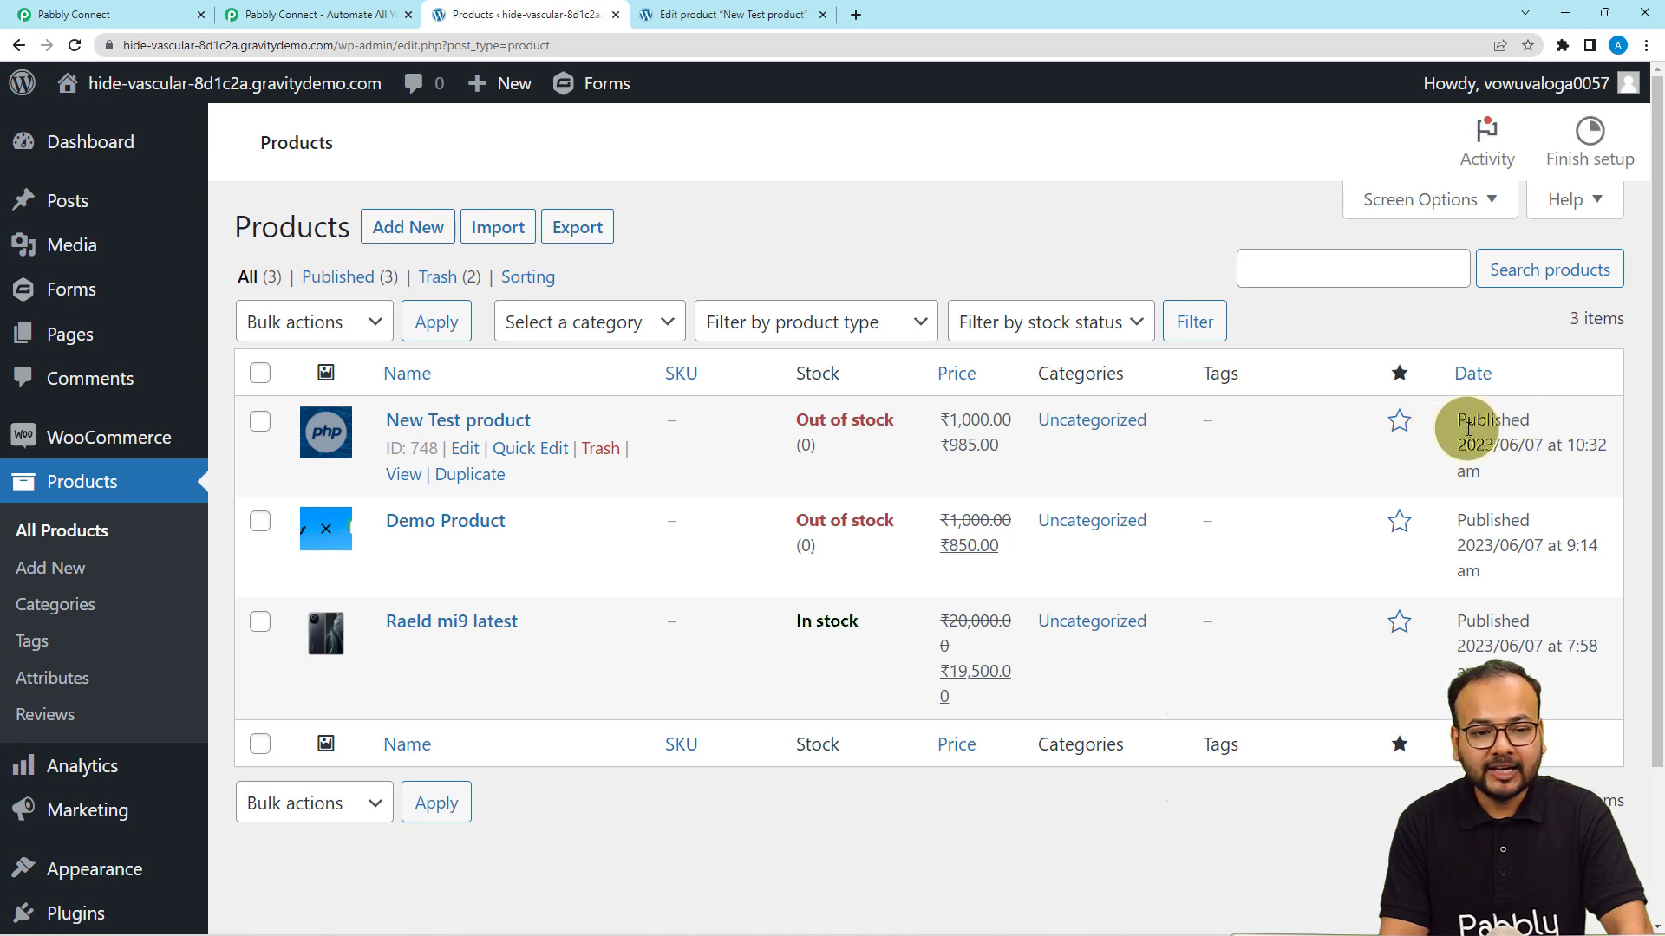
Return to the Pabbly Connect workflow and collapse the WooCommerce New Product Created trigger step
click(178, 15)
scroll(1651, 208, down, 15)
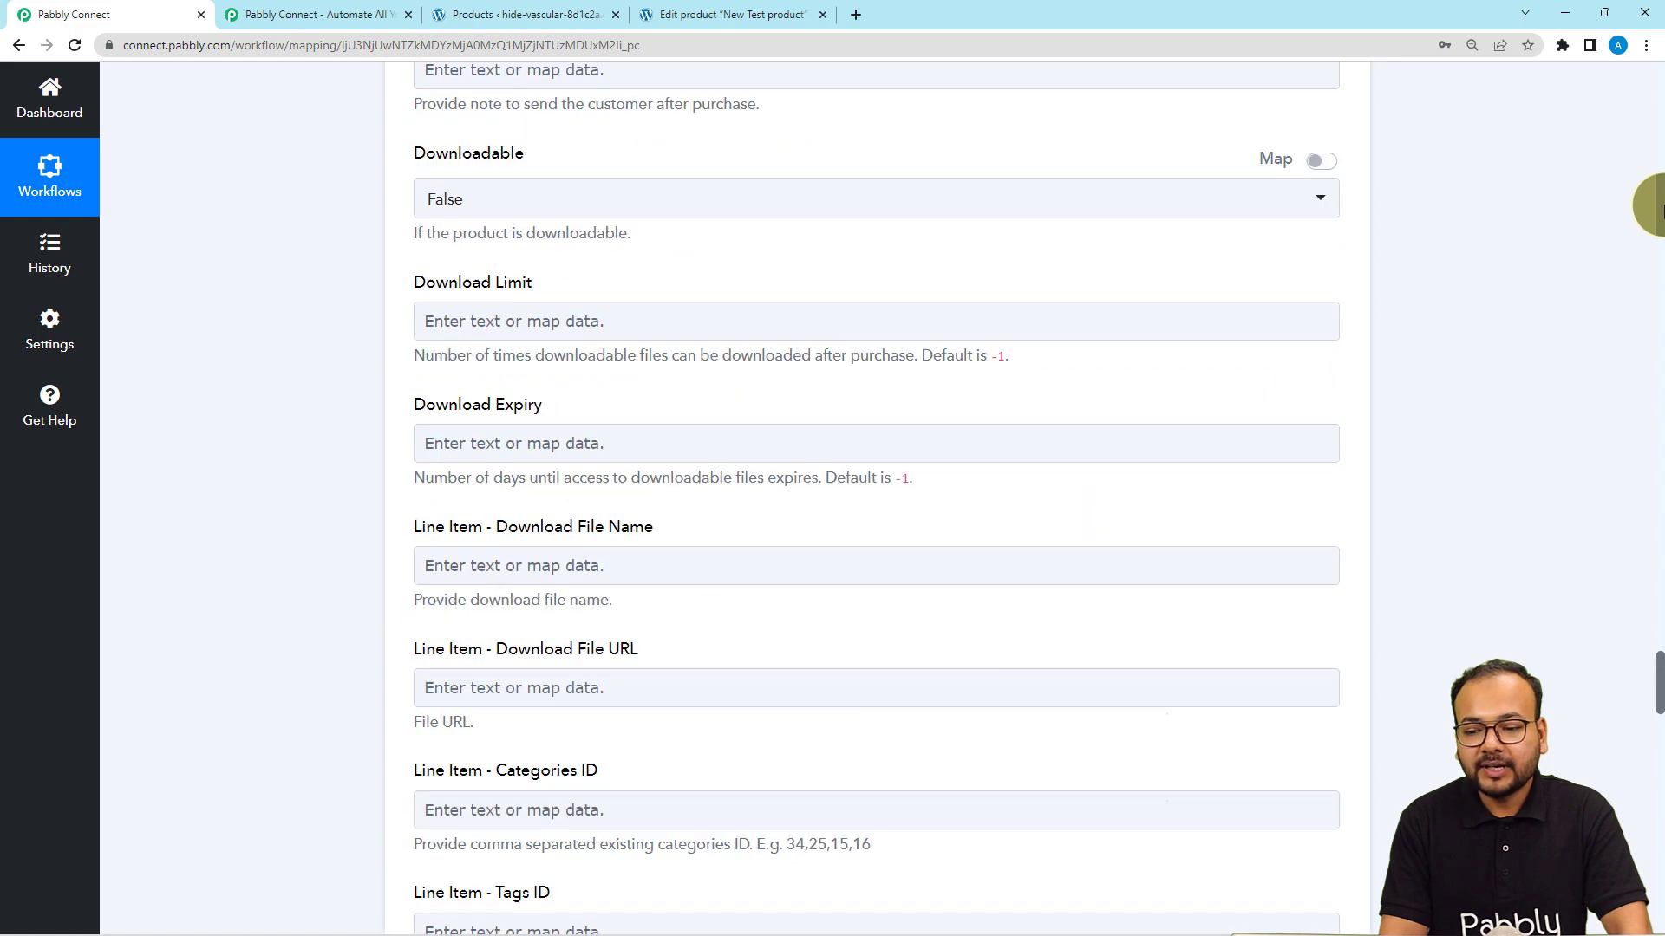
scroll(1652, 208, up, 10)
scroll(1652, 208, up, 20)
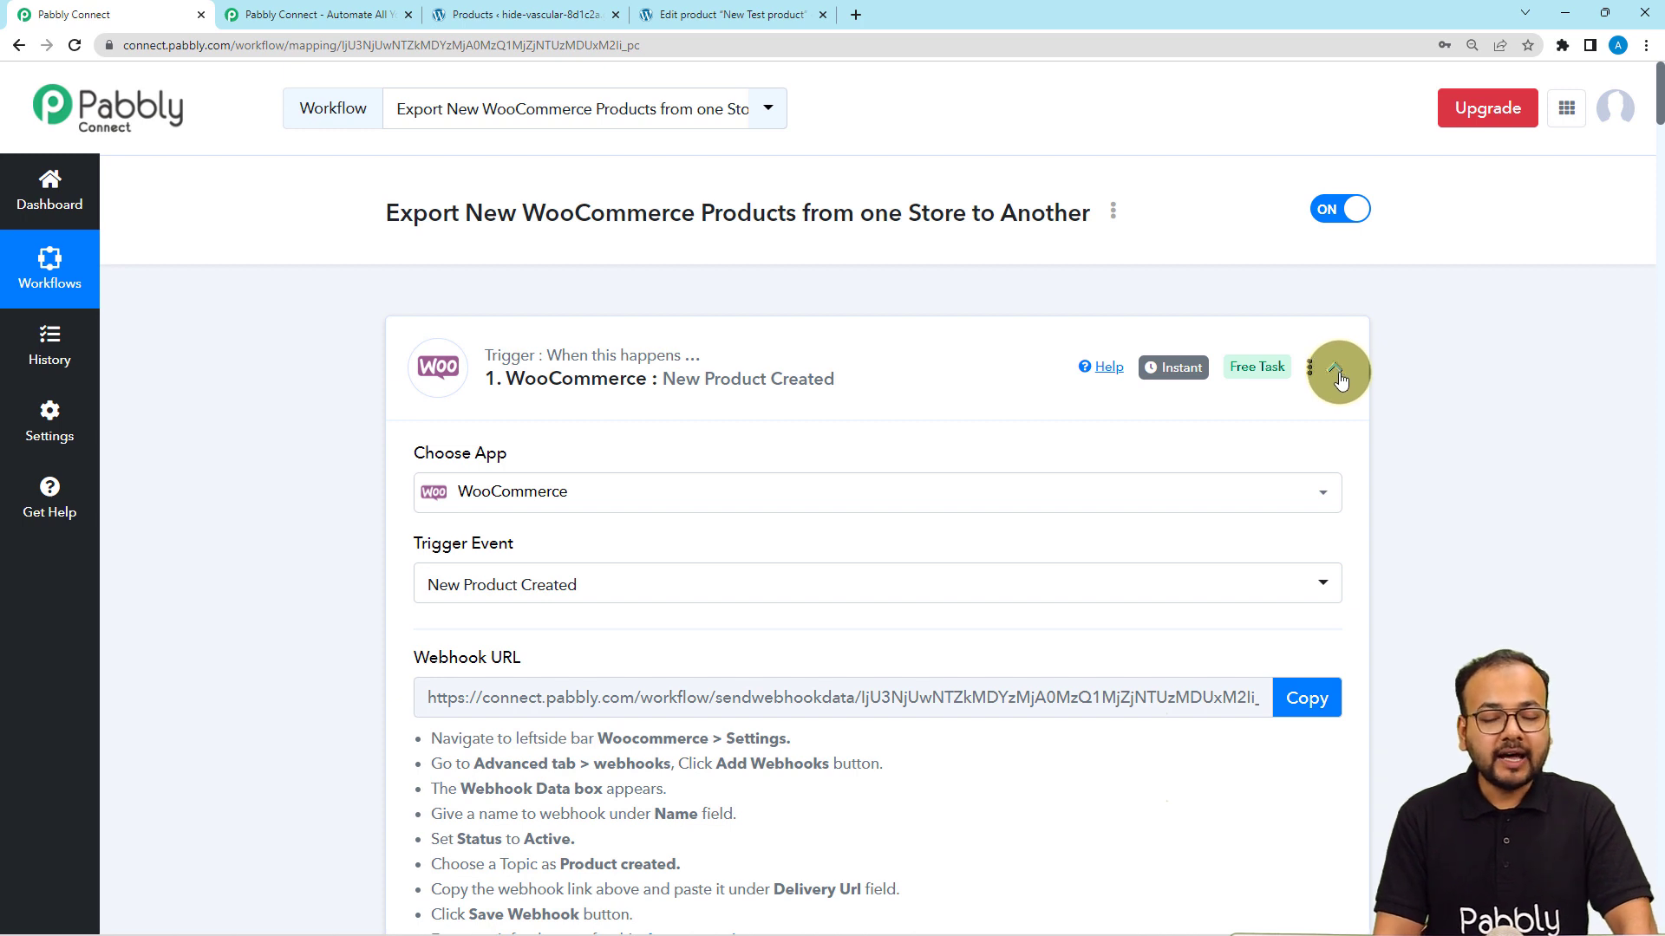
click(531, 393)
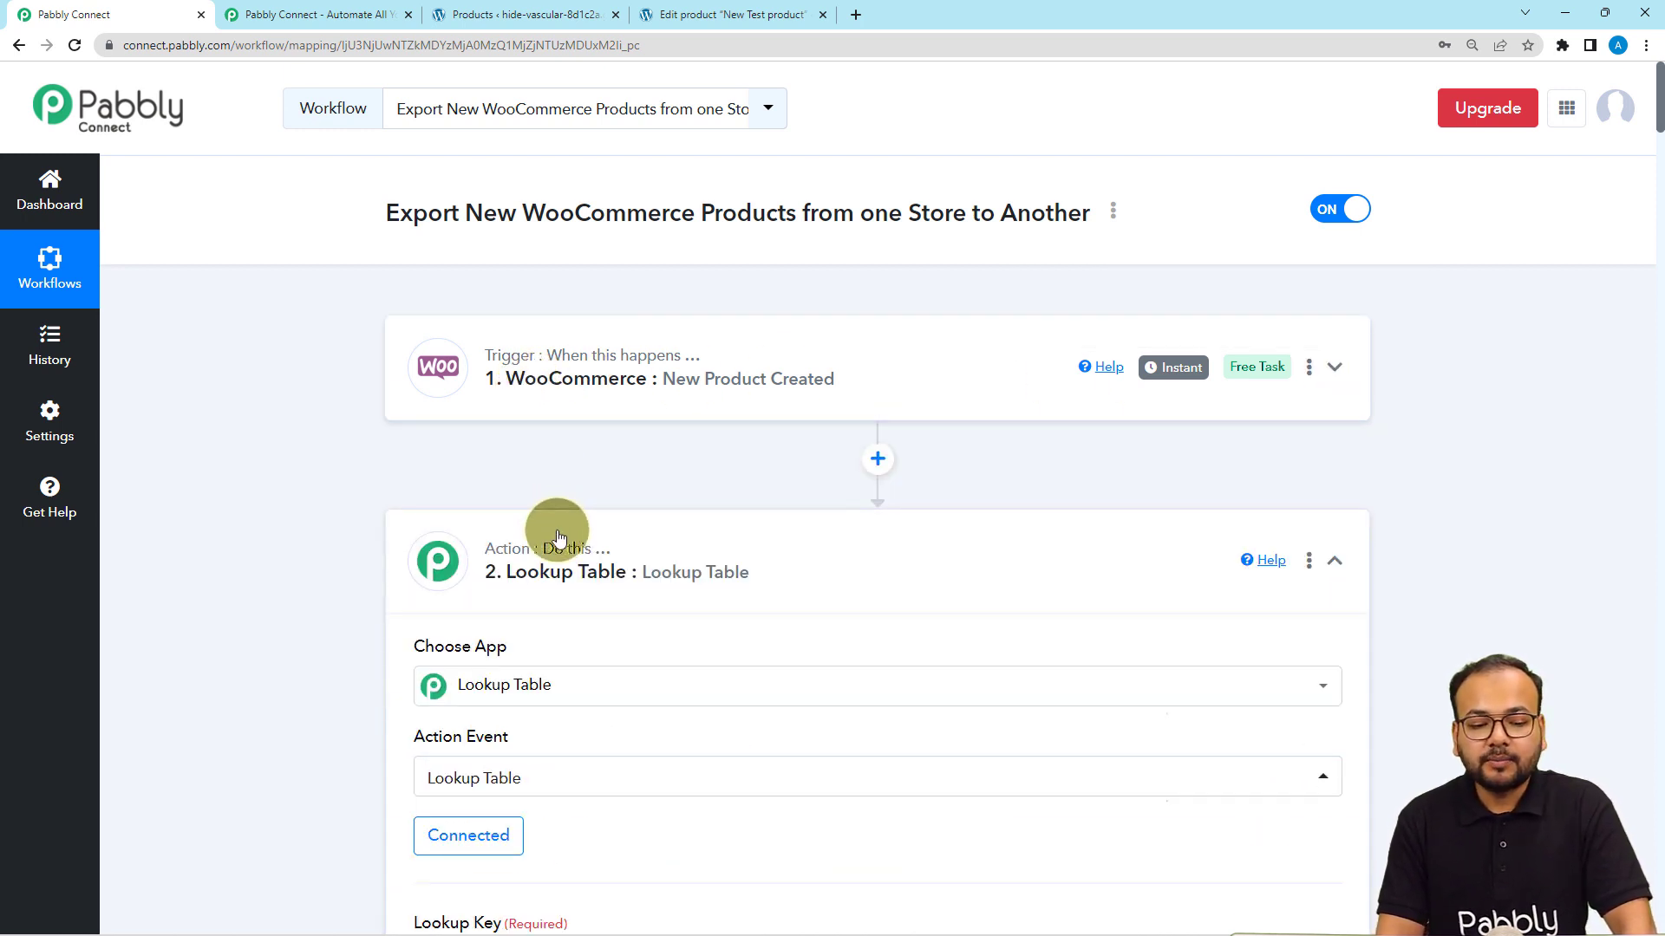